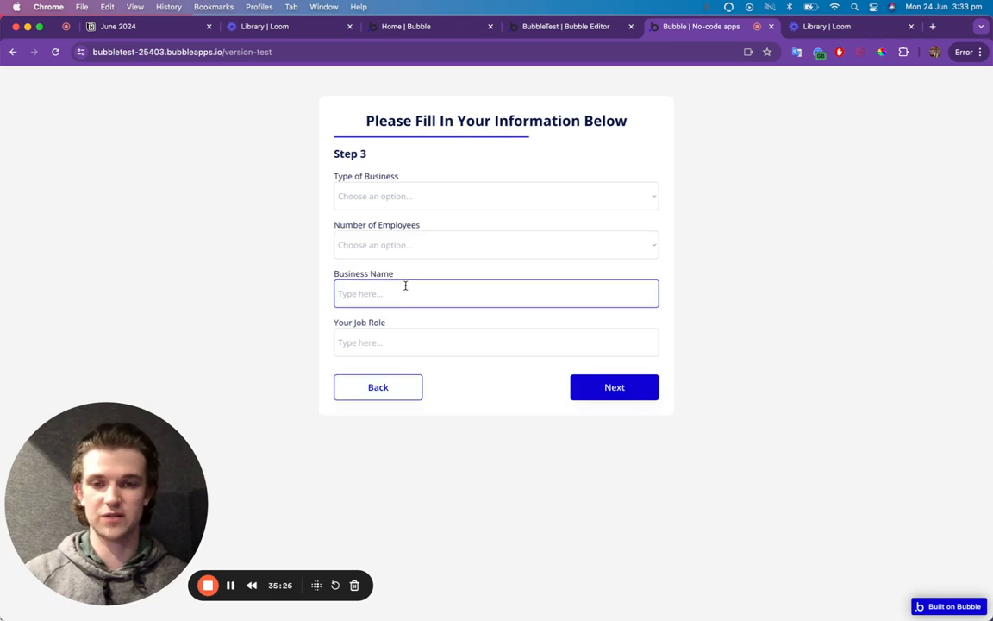
Advance the previewed sign-up form to Step 4.
left_click(391, 250)
left_click(444, 179)
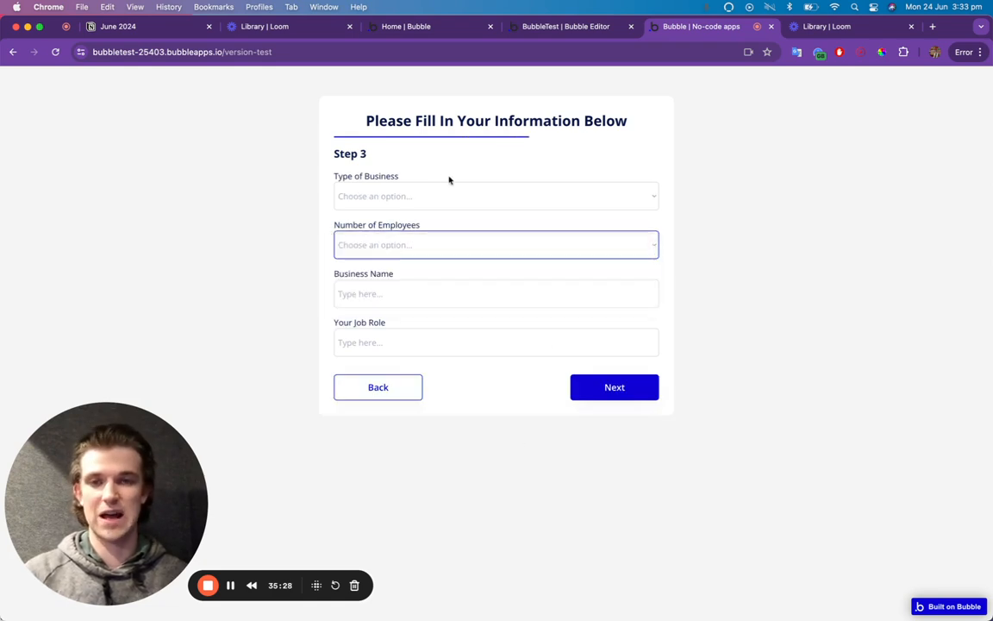
left_click(615, 387)
left_click(525, 250)
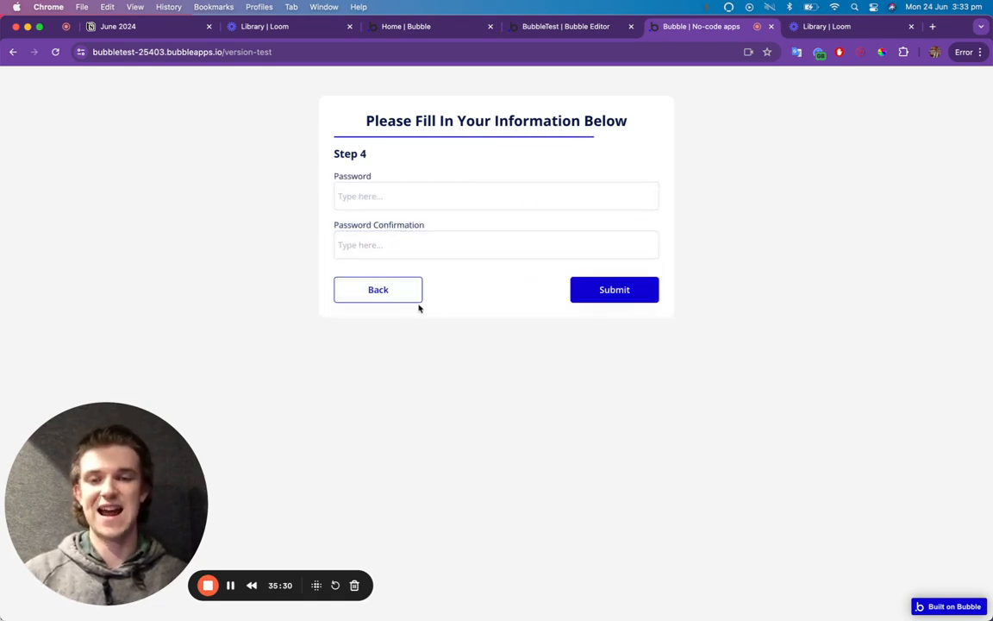
Step back through Steps 3 and 2 to Step 1.
left_click(412, 297)
left_click(409, 386)
left_click(404, 435)
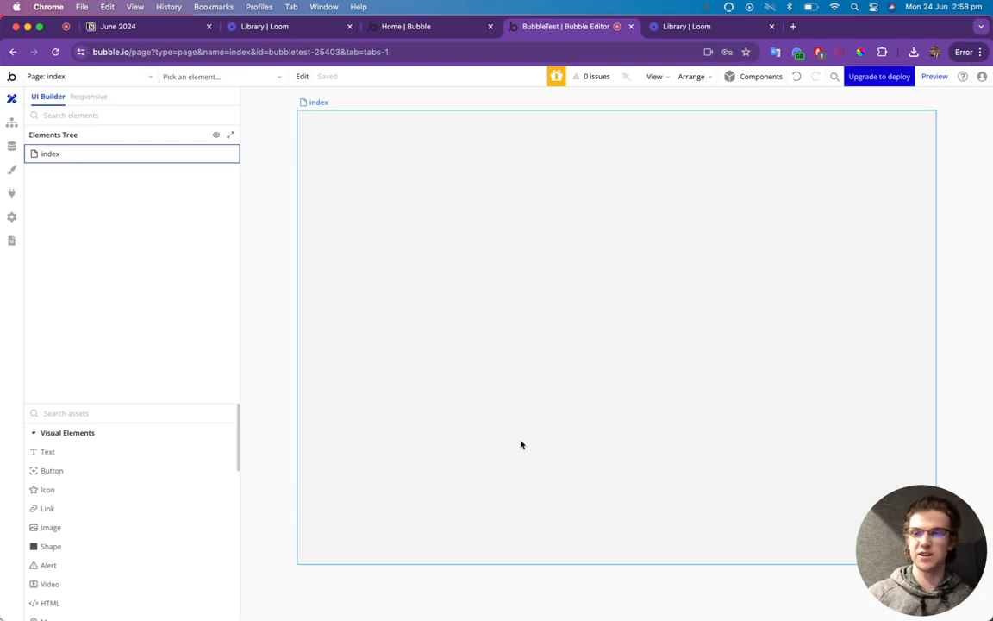
Open the Data section showing the User type's built-in fields.
left_click(12, 146)
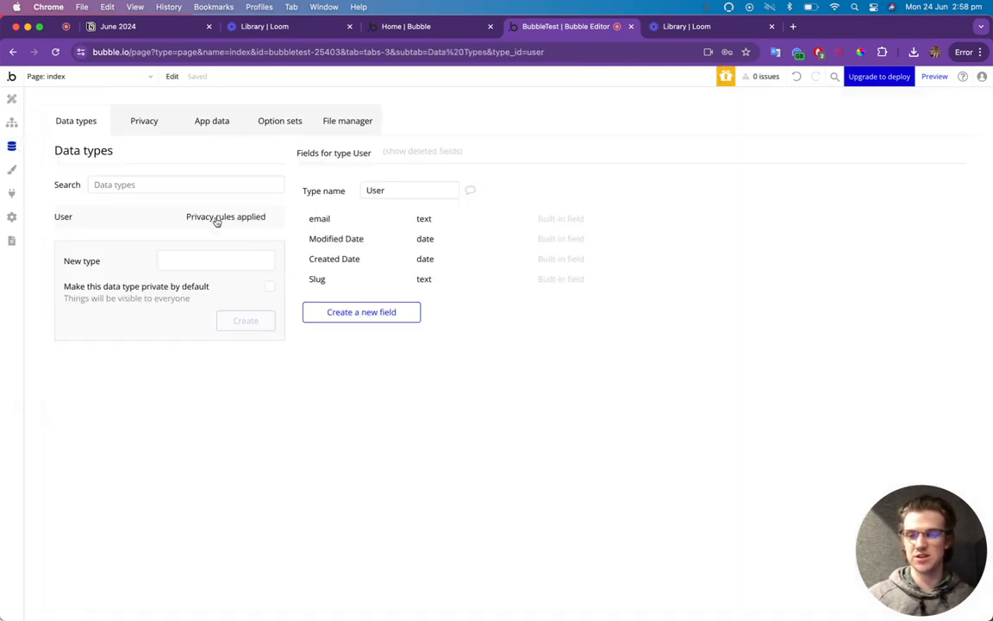
Create a First Name text field on User.
left_click(371, 319)
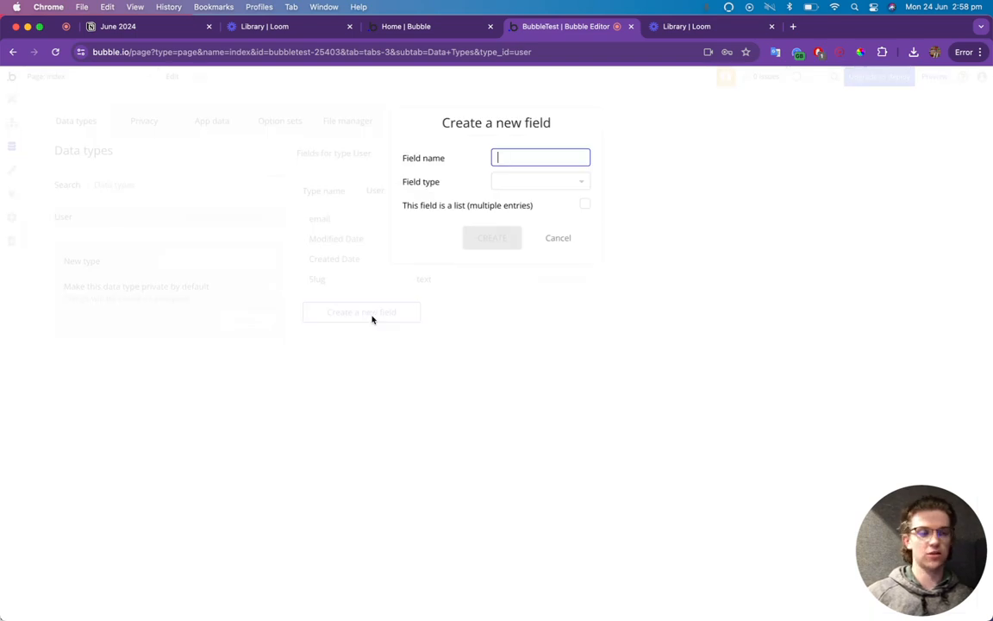
type("First")
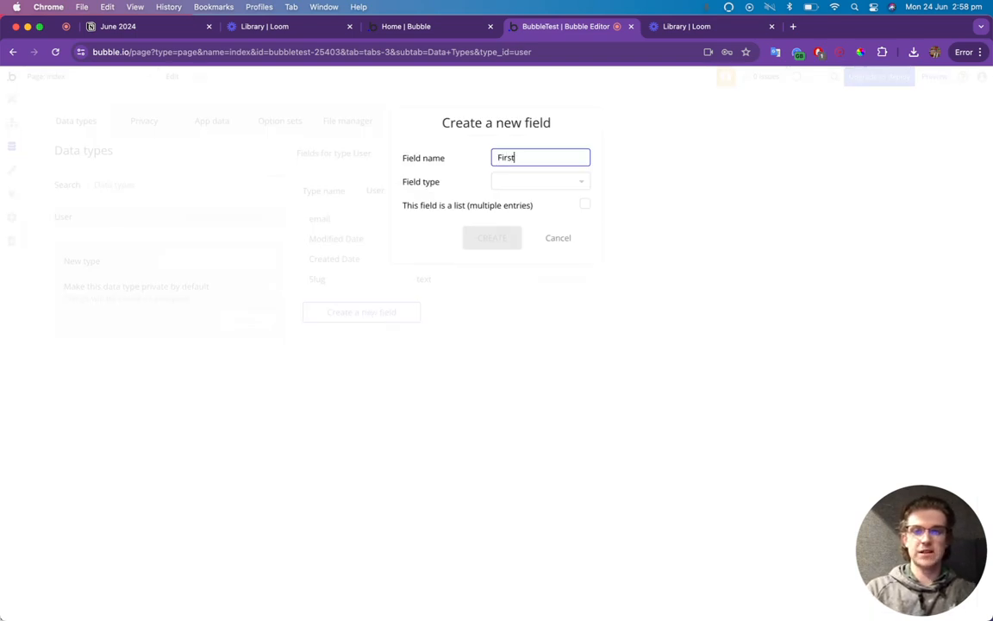
type(" Name")
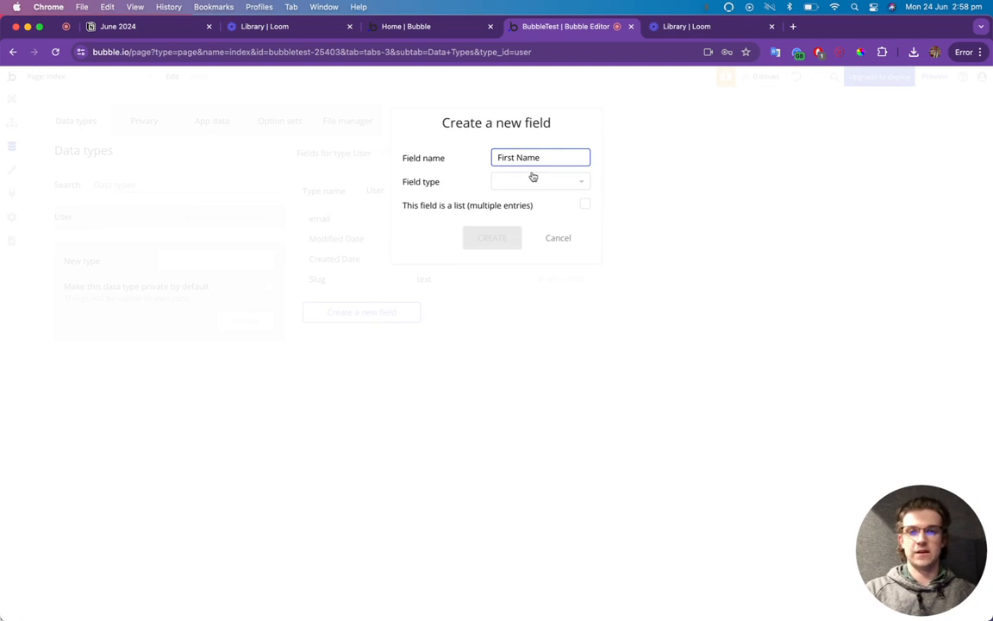
left_click(535, 179)
left_click(519, 247)
left_click(508, 242)
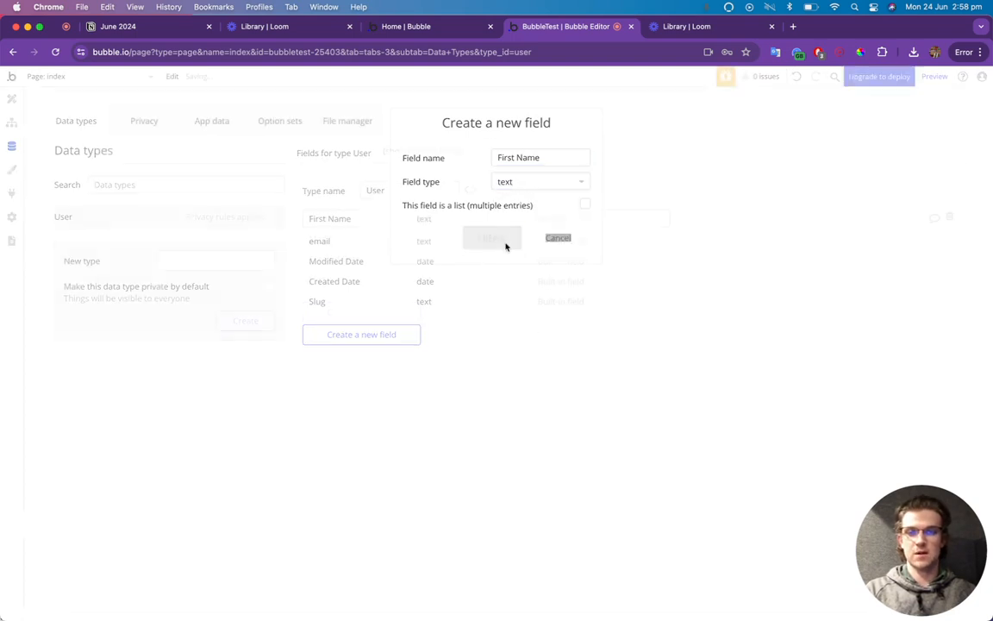
Create a Last Name text field on User.
left_click(410, 334)
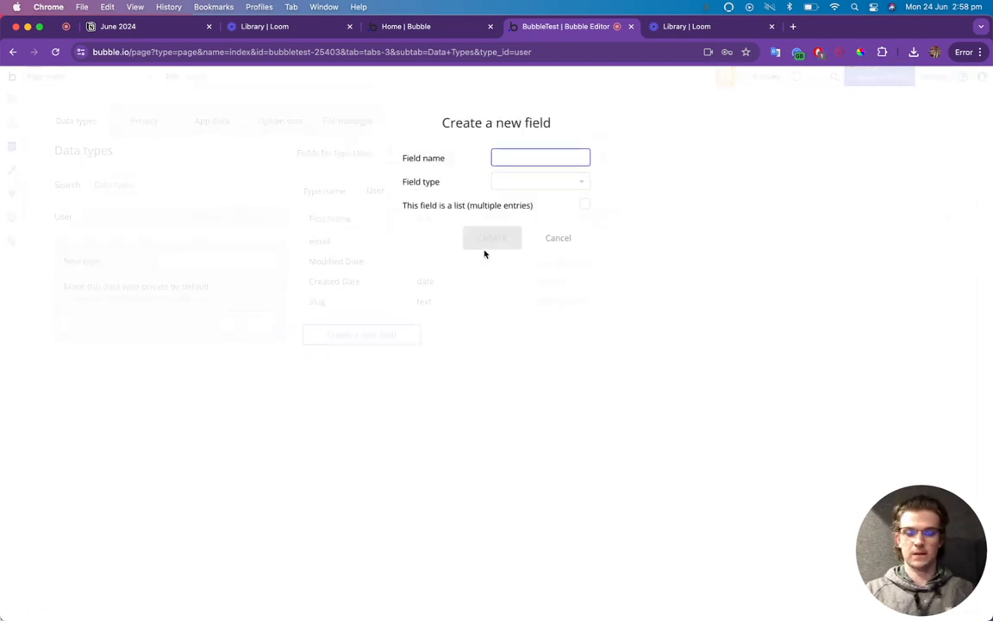
type("Last Name")
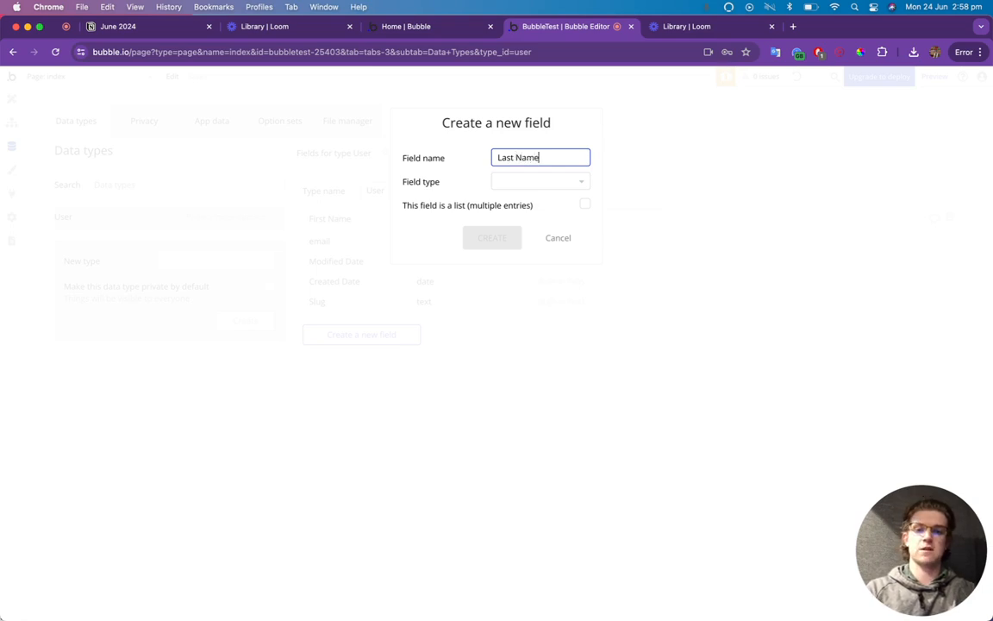
left_click(534, 181)
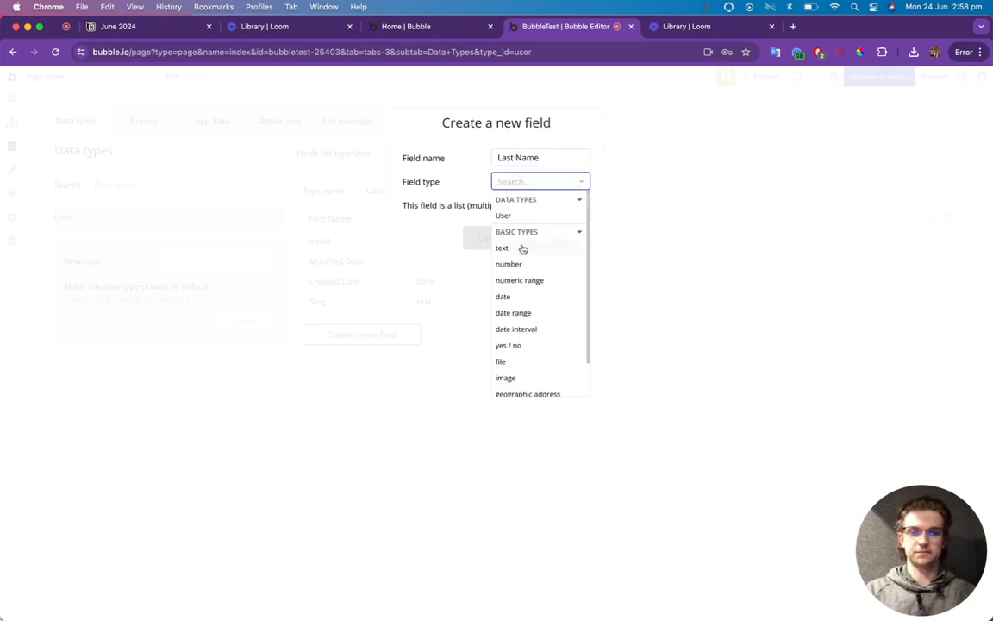
left_click(523, 248)
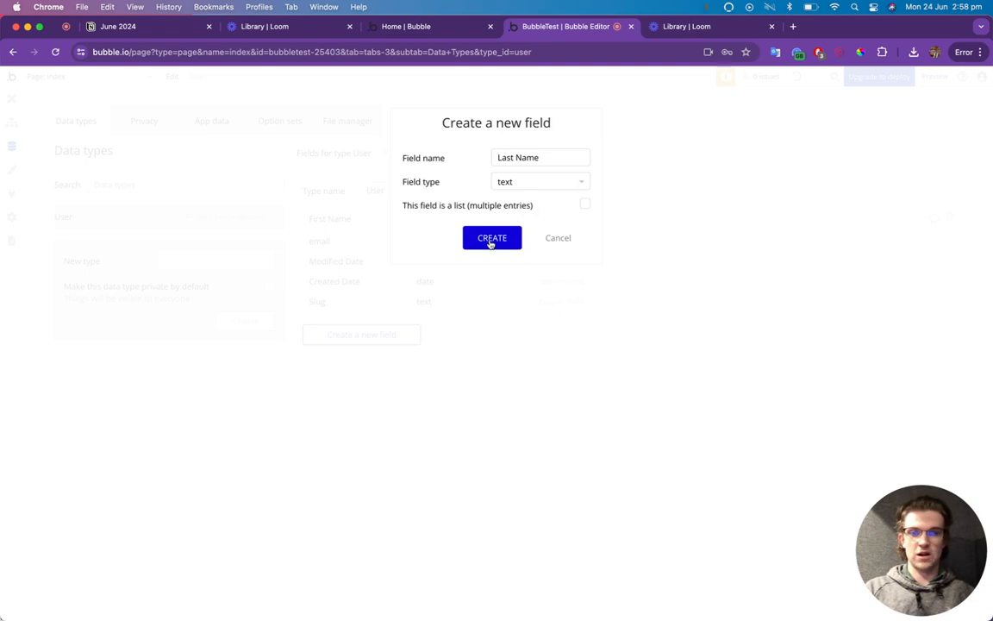
left_click(500, 239)
Create an Address Line 1 text field on User.
left_click(380, 356)
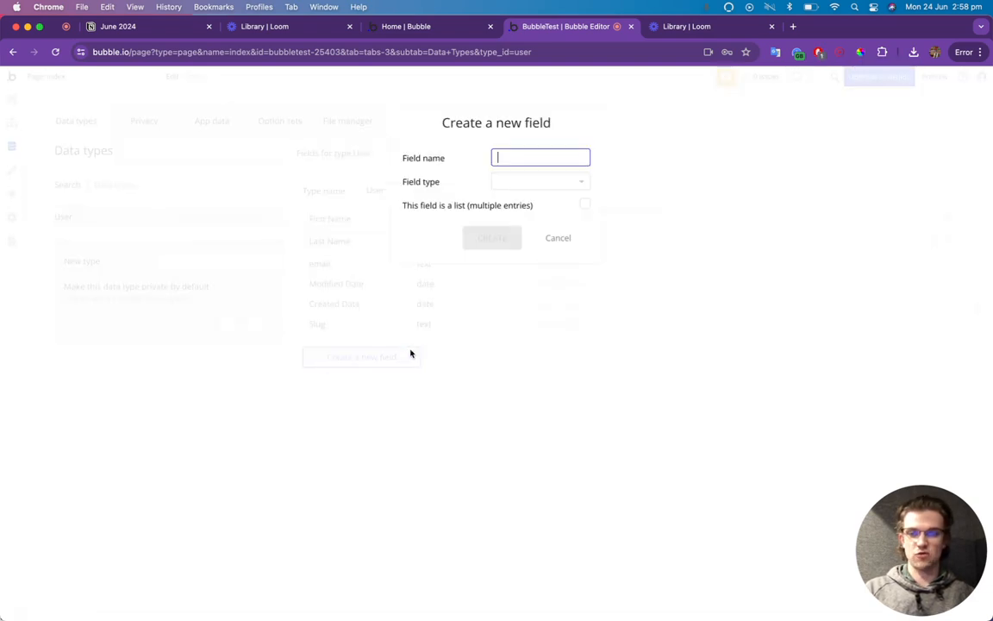
type("Address Line 1")
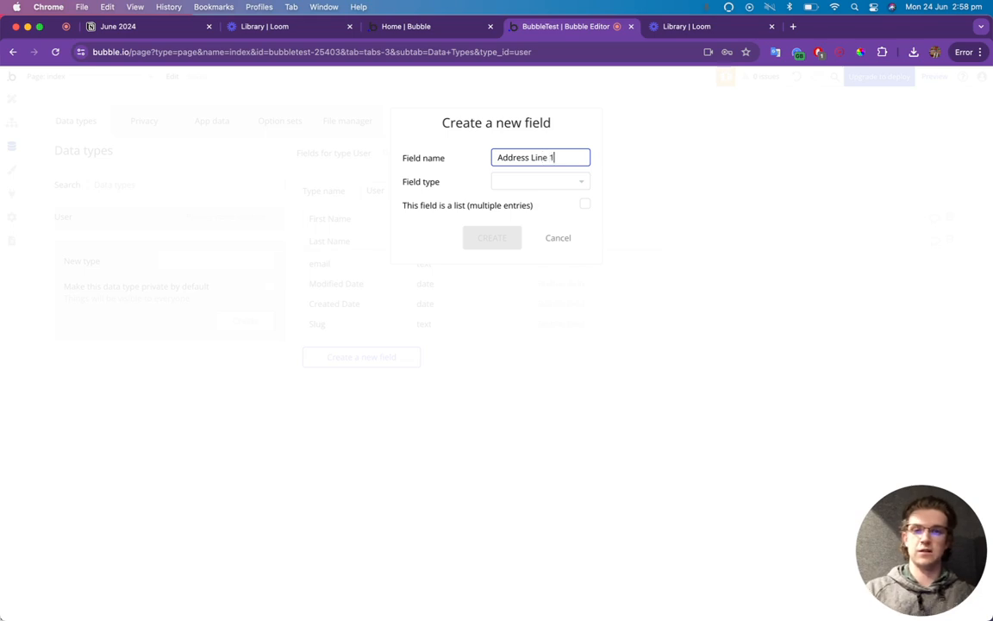
left_click(569, 182)
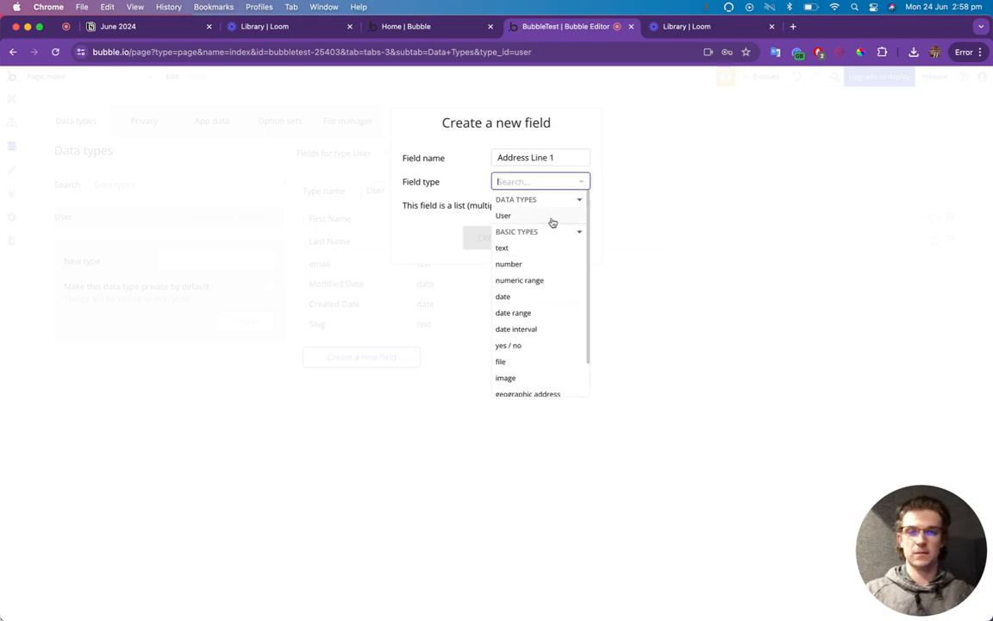
left_click(524, 247)
left_click(494, 241)
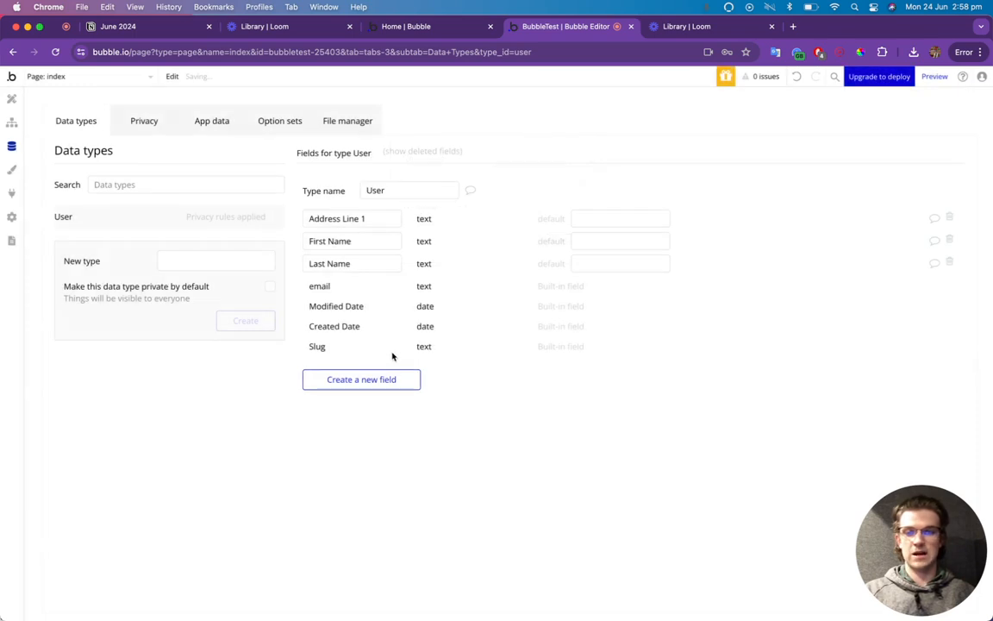
Create an Address Line 2 text field on User.
left_click(393, 380)
type("Address")
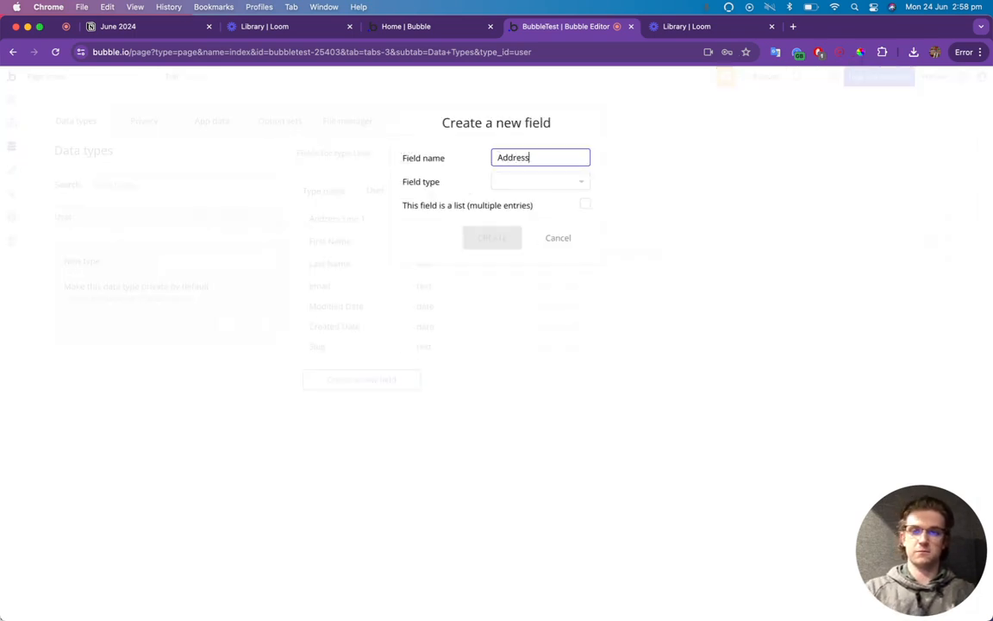
type(" Line 2")
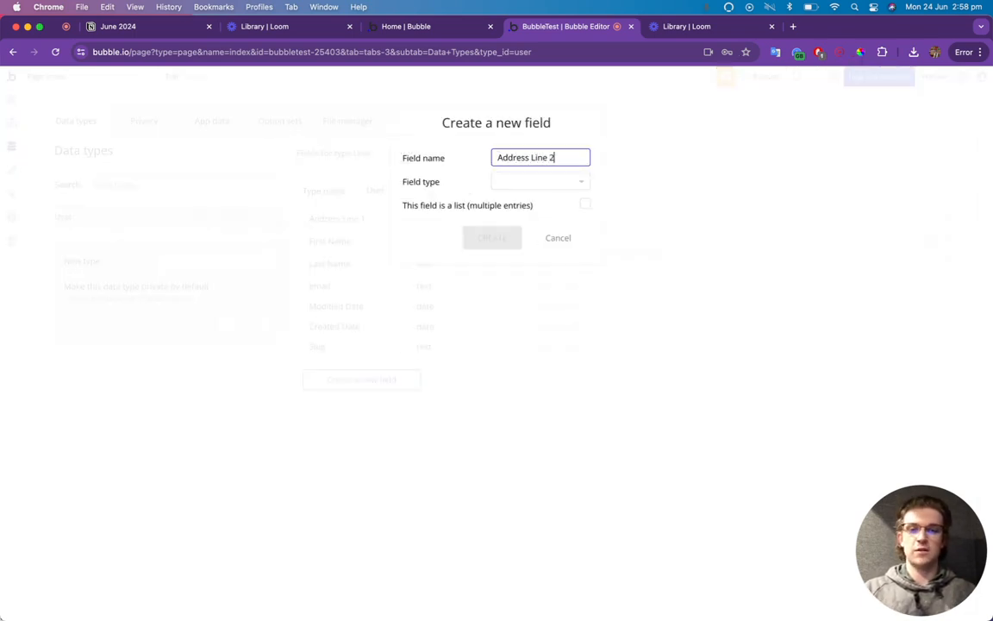
left_click(560, 185)
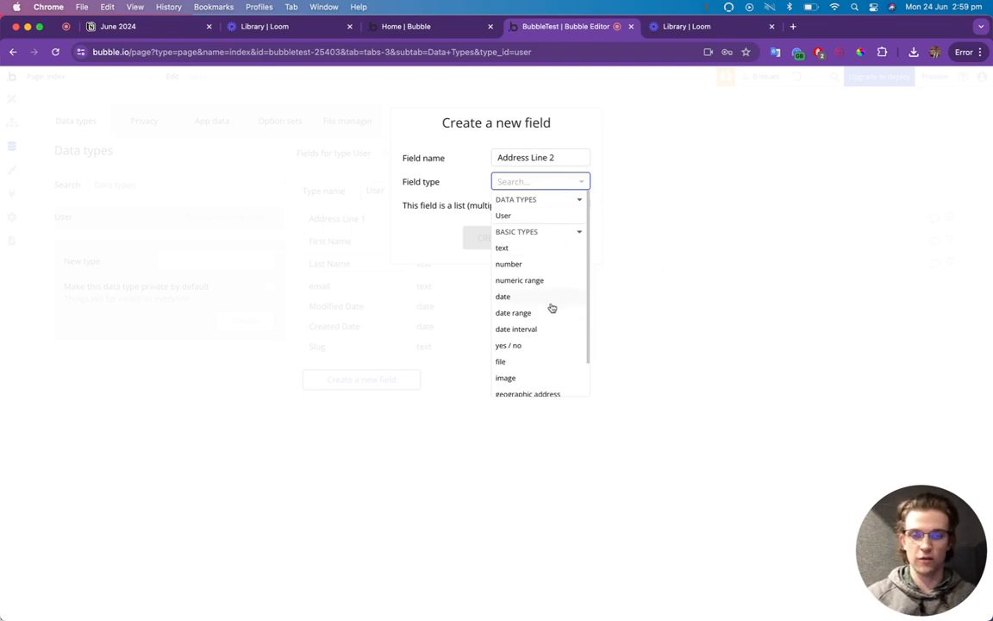
scroll(548, 317, "down", 2)
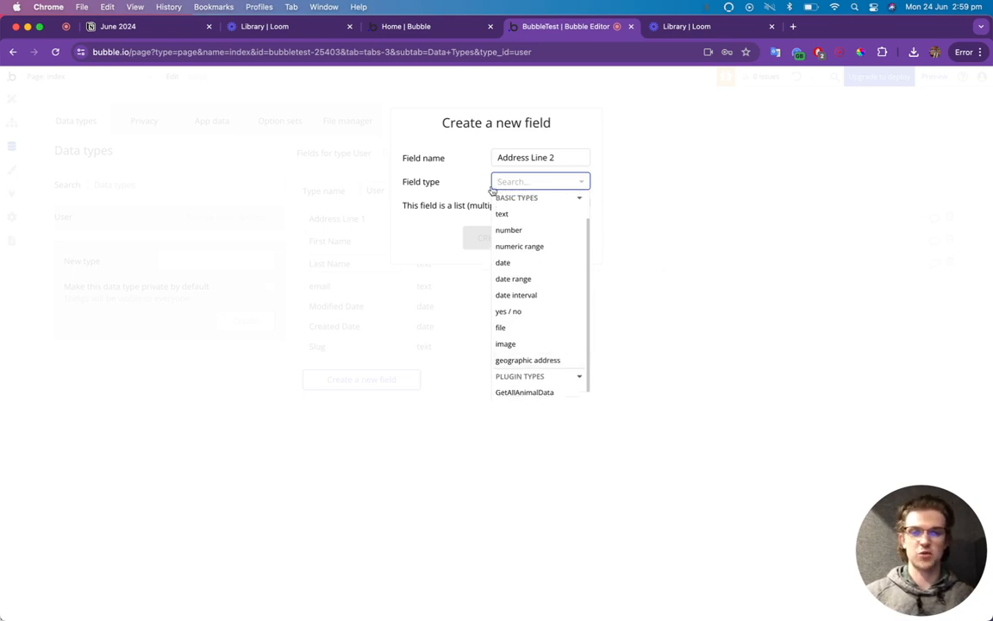
left_click(504, 213)
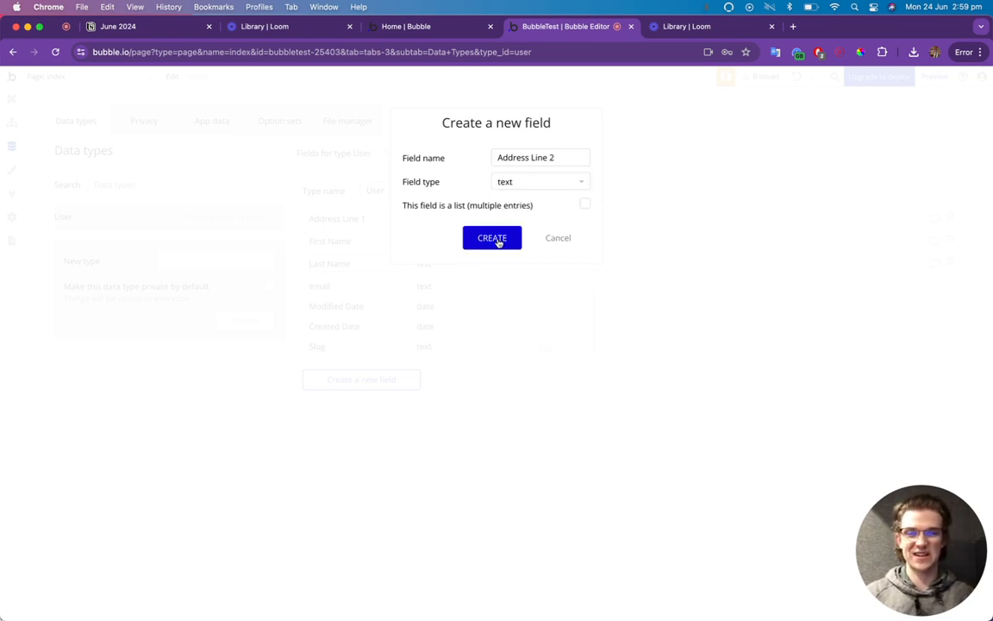
left_click(497, 237)
Create an Address City text field on User.
left_click(387, 409)
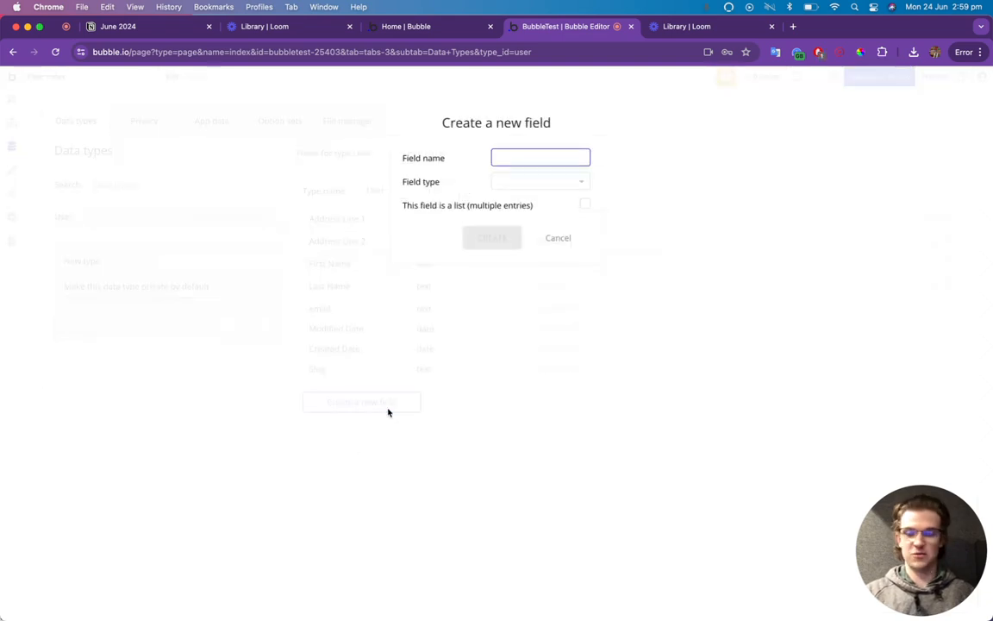
type("Address Cit")
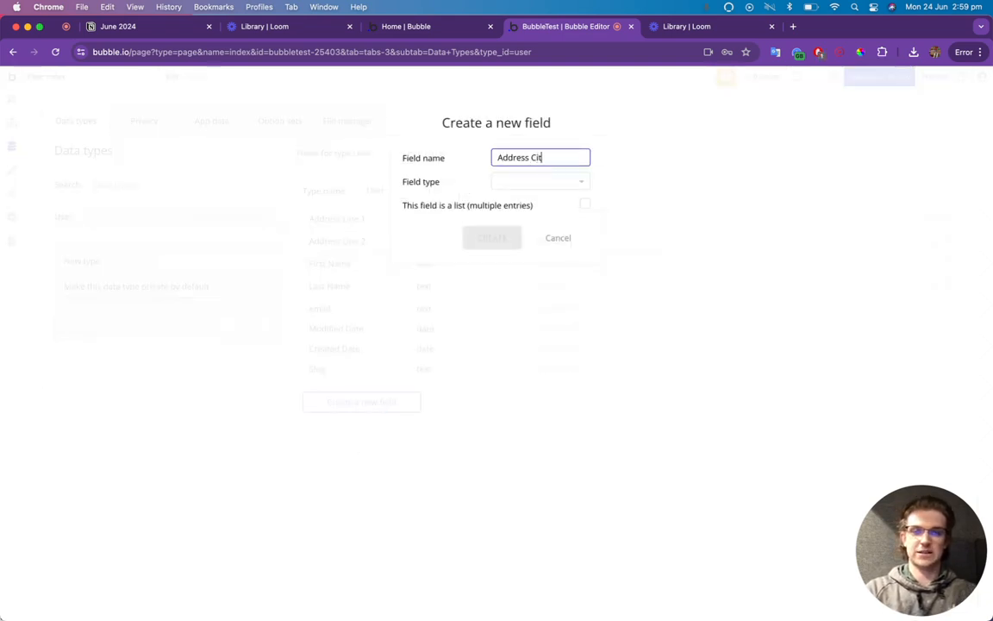
type("y")
left_click(548, 178)
type("text")
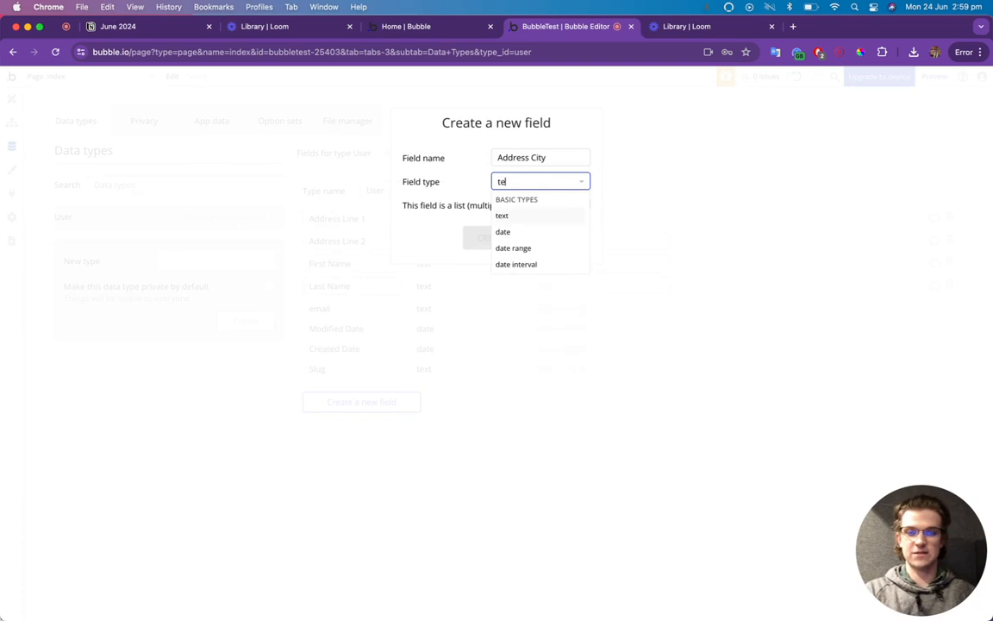
left_click(540, 223)
left_click(492, 237)
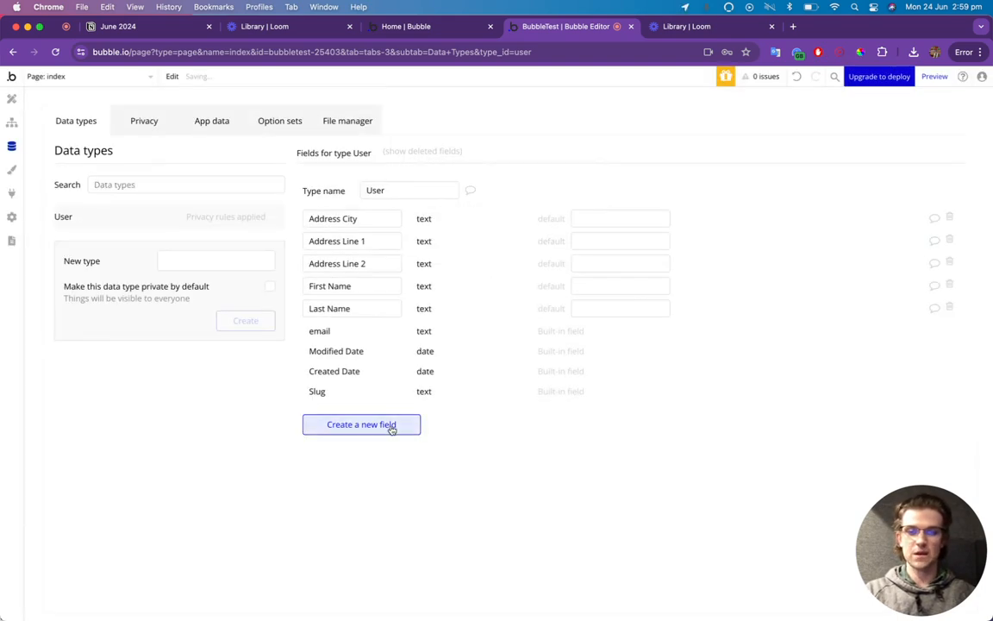
Create an Address Postcode text field on User.
left_click(390, 425)
type("A")
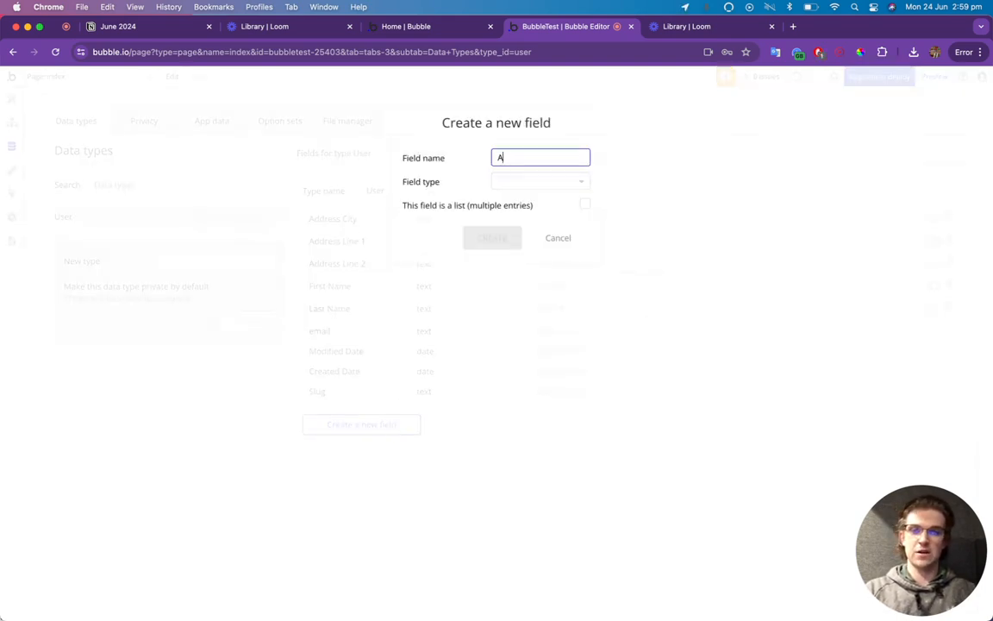
type("ddress C")
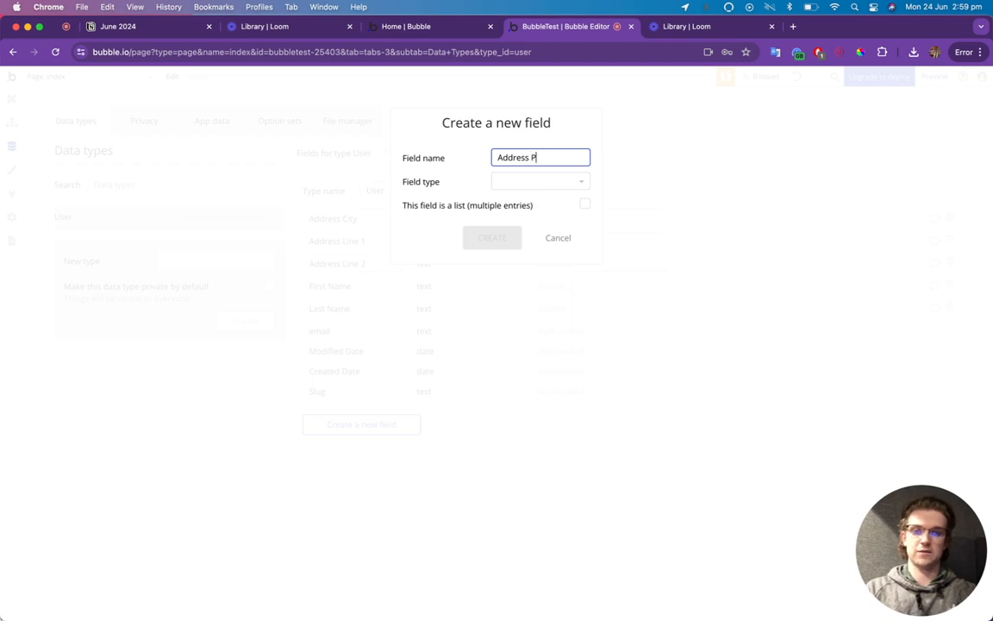
type("ostcode")
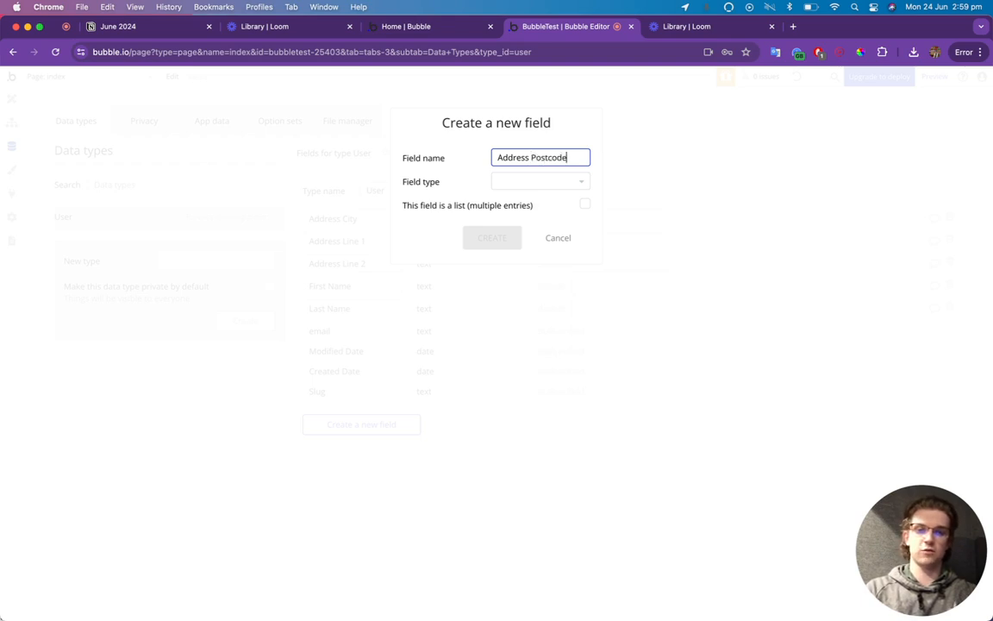
left_click(527, 185)
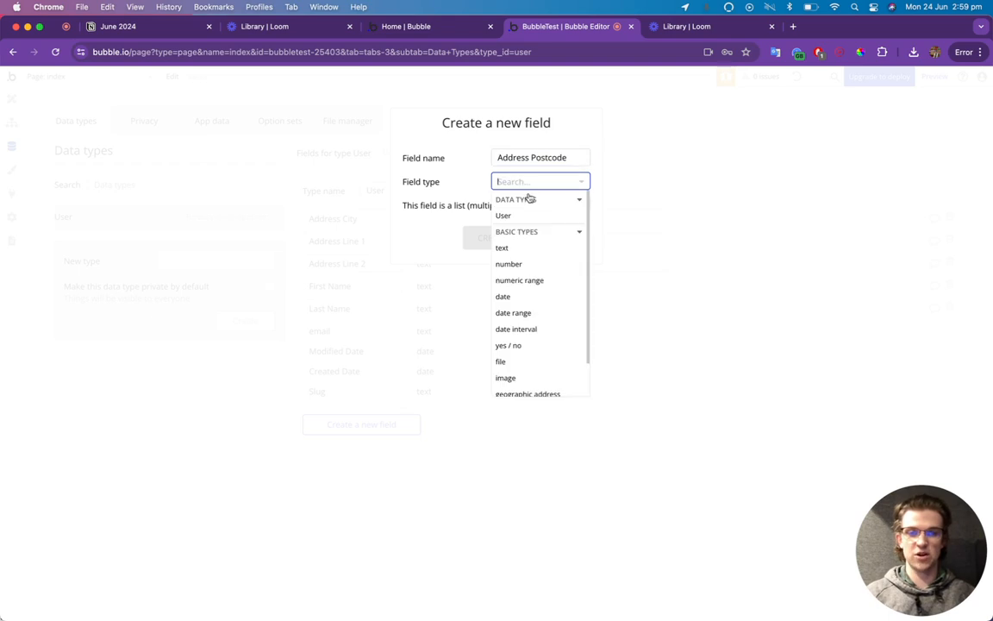
left_click(528, 248)
left_click(508, 240)
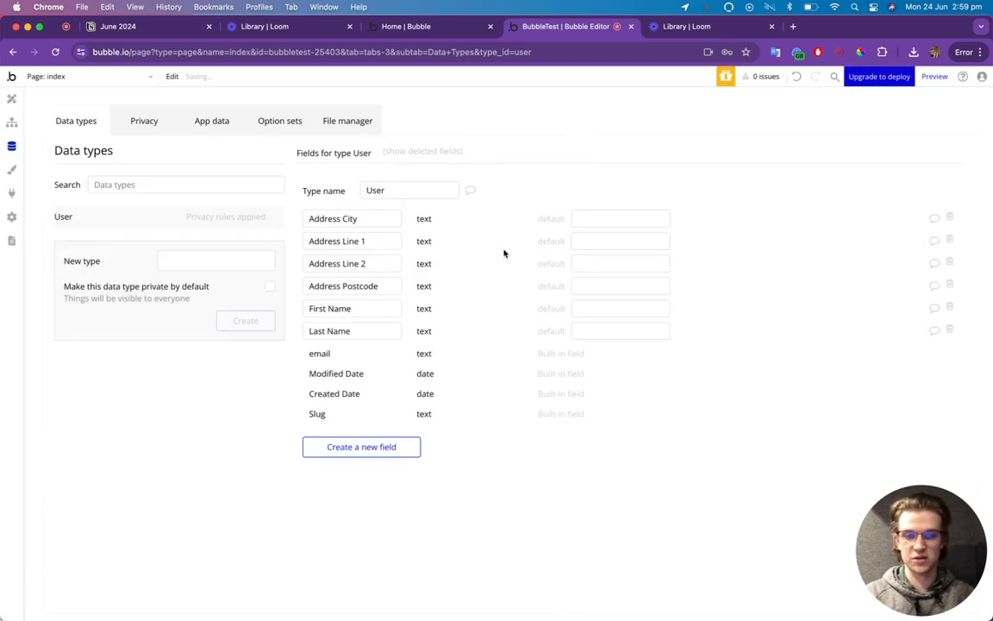
Create an Address Country text field on User.
left_click(380, 440)
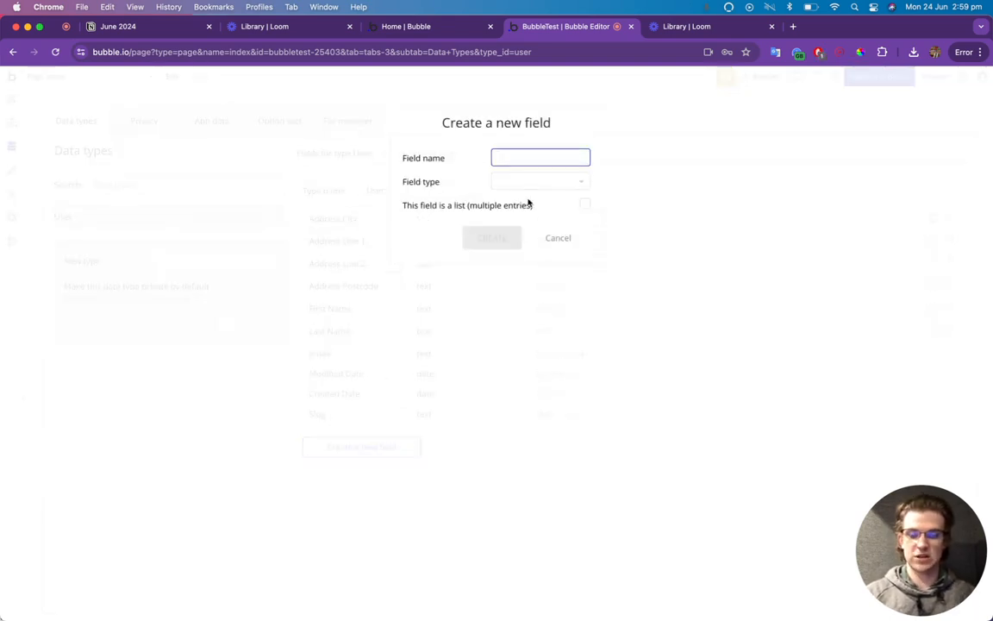
type("Address C")
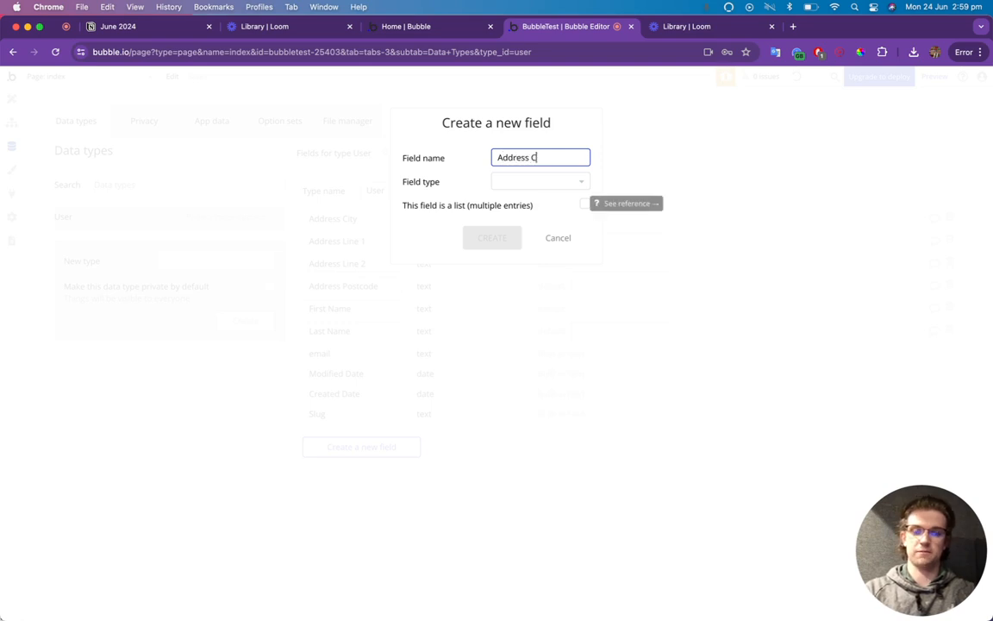
type("ountry")
left_click(563, 183)
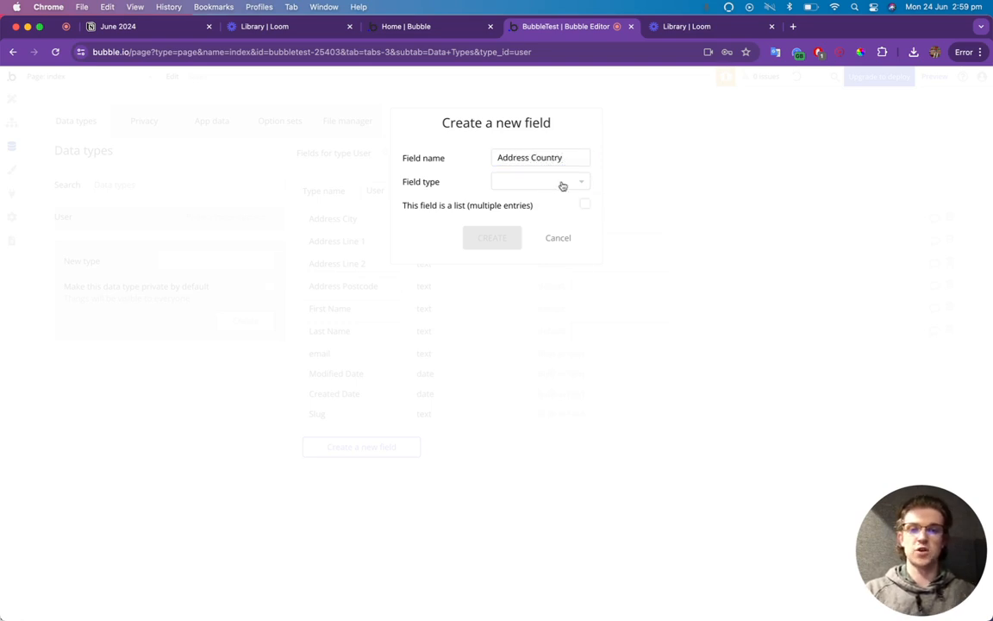
type("text")
left_click(539, 216)
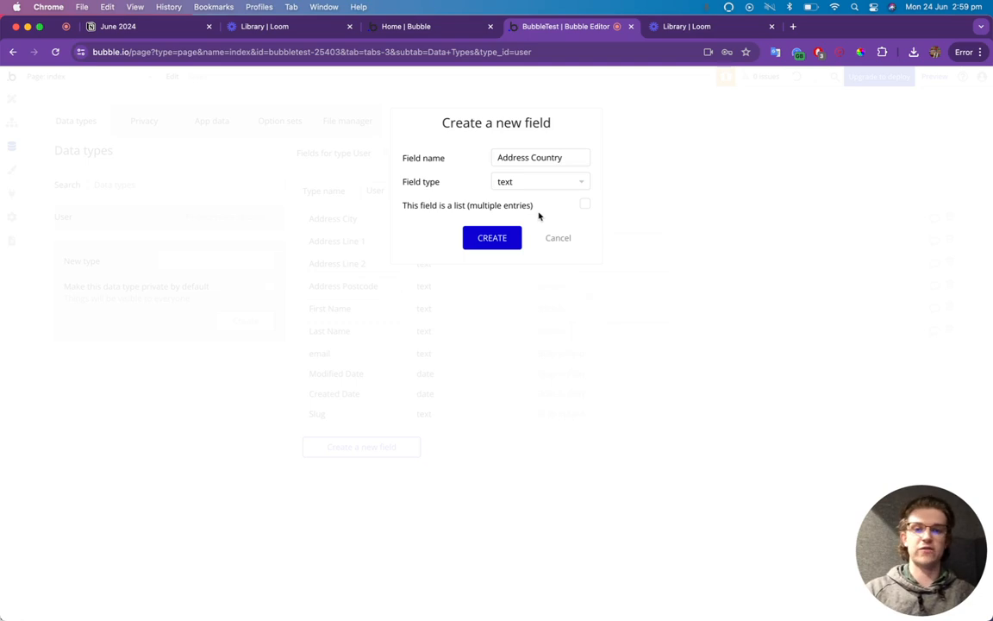
left_click(512, 236)
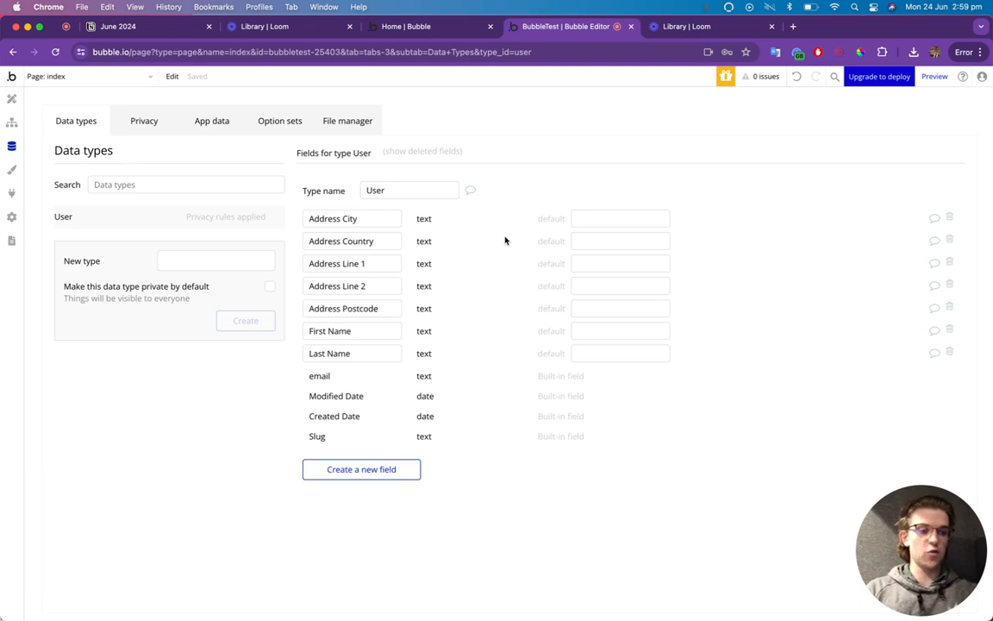
Create a Business Name text field on User.
left_click(399, 468)
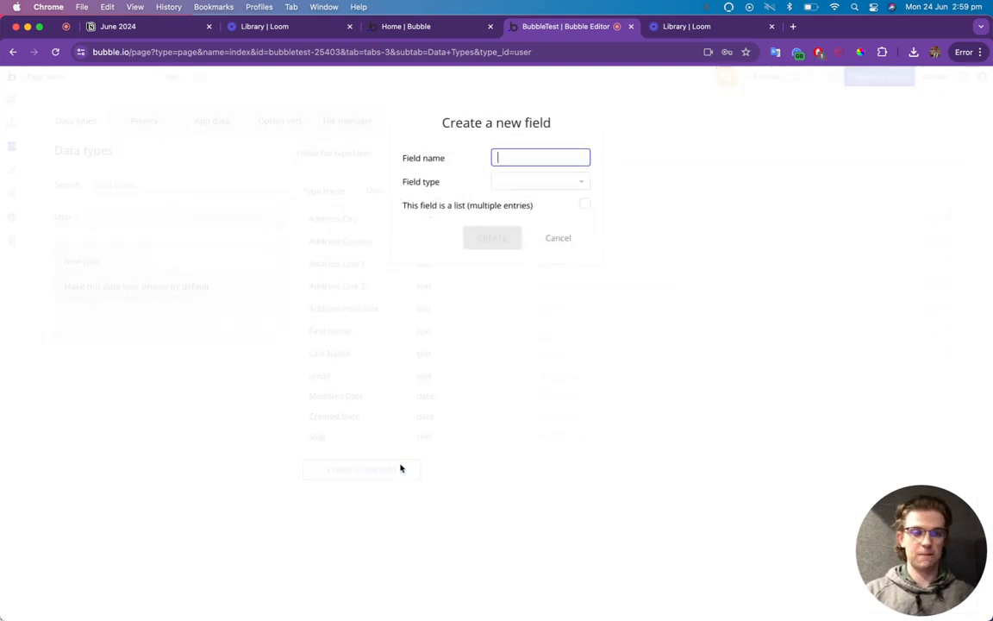
type("Busines")
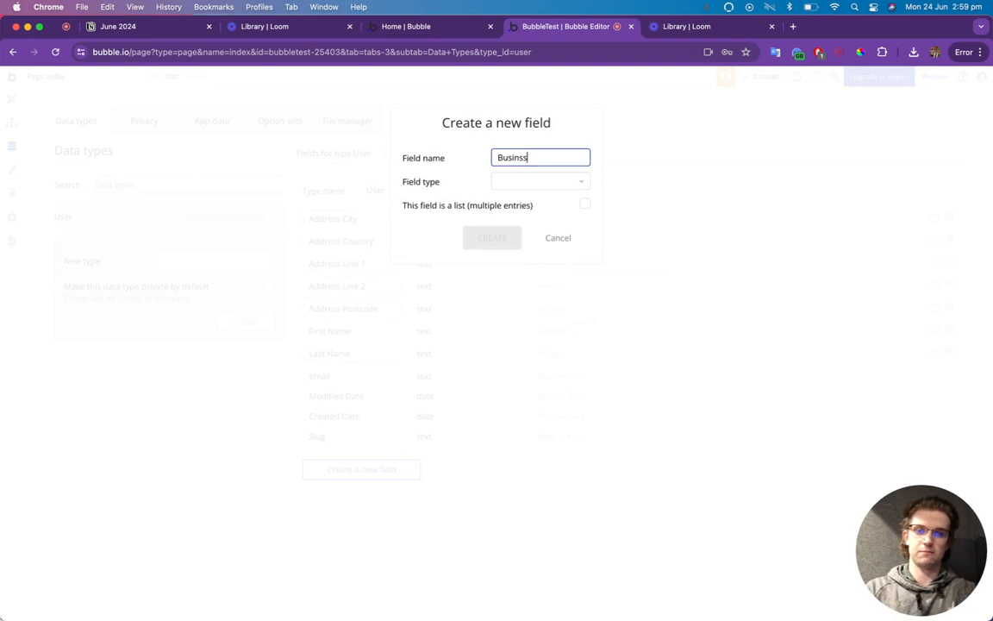
type("s Name")
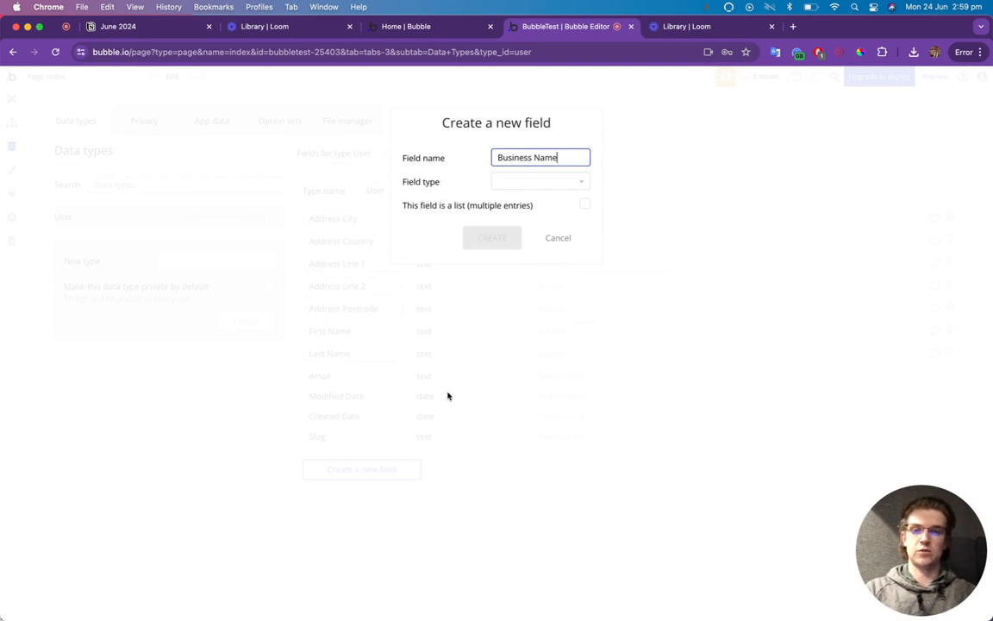
left_click(505, 179)
type("text")
left_click(512, 214)
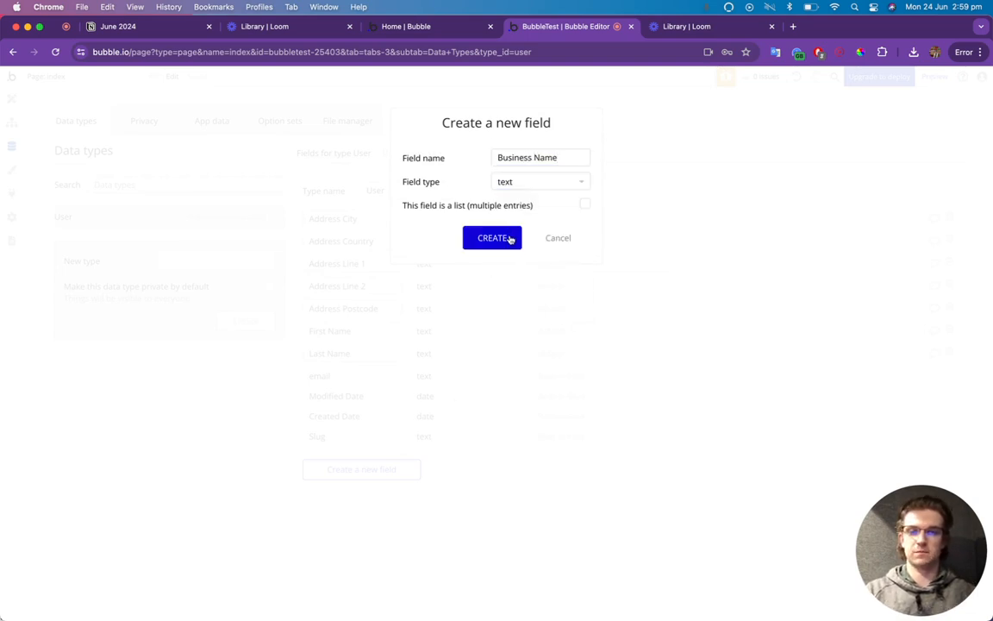
left_click(510, 240)
Create a Position In Business text field, then go to Option sets.
left_click(405, 492)
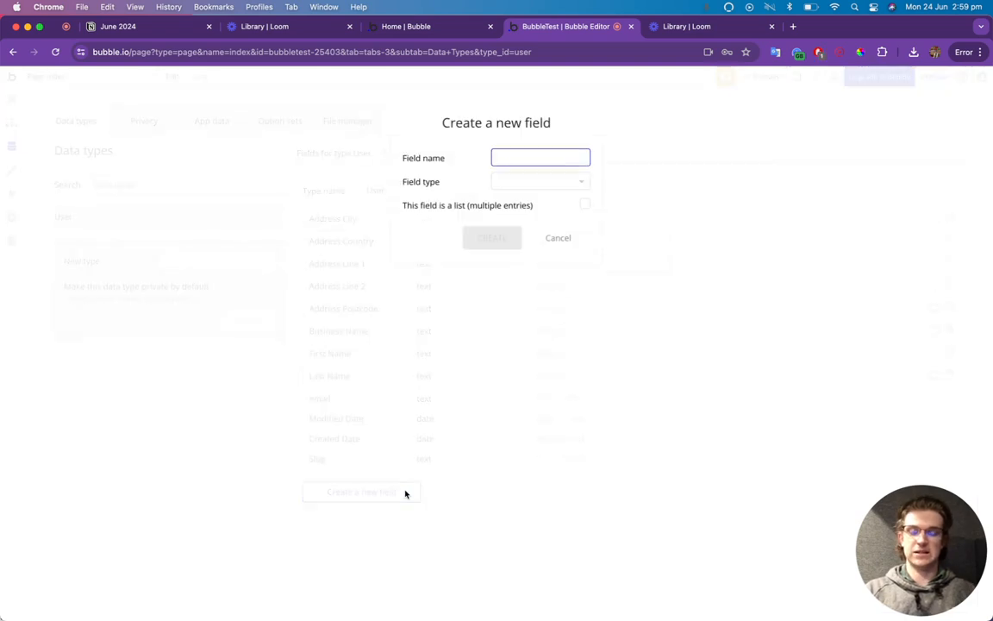
type("You")
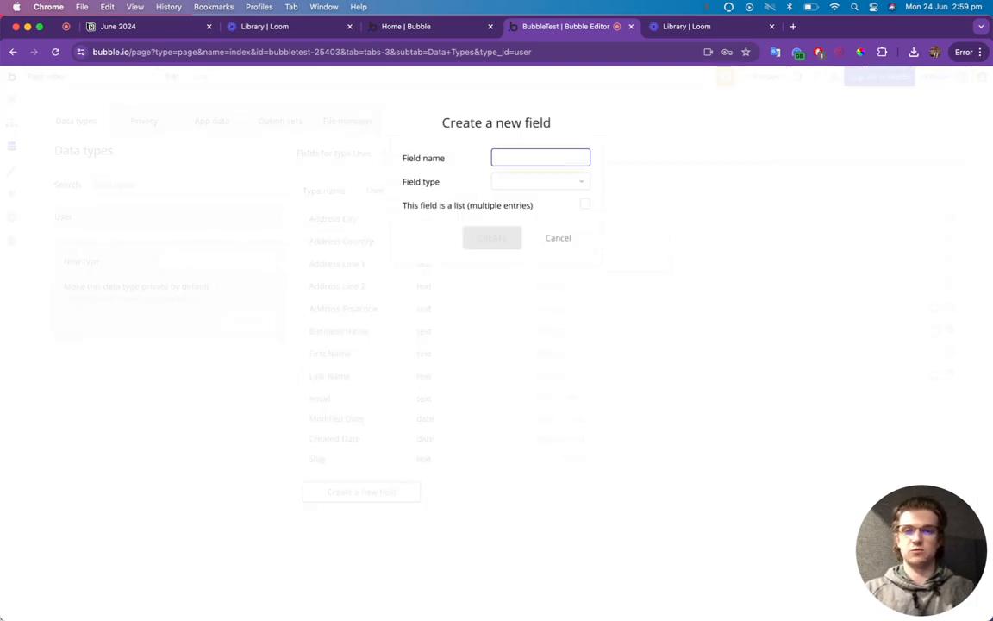
type("POsi")
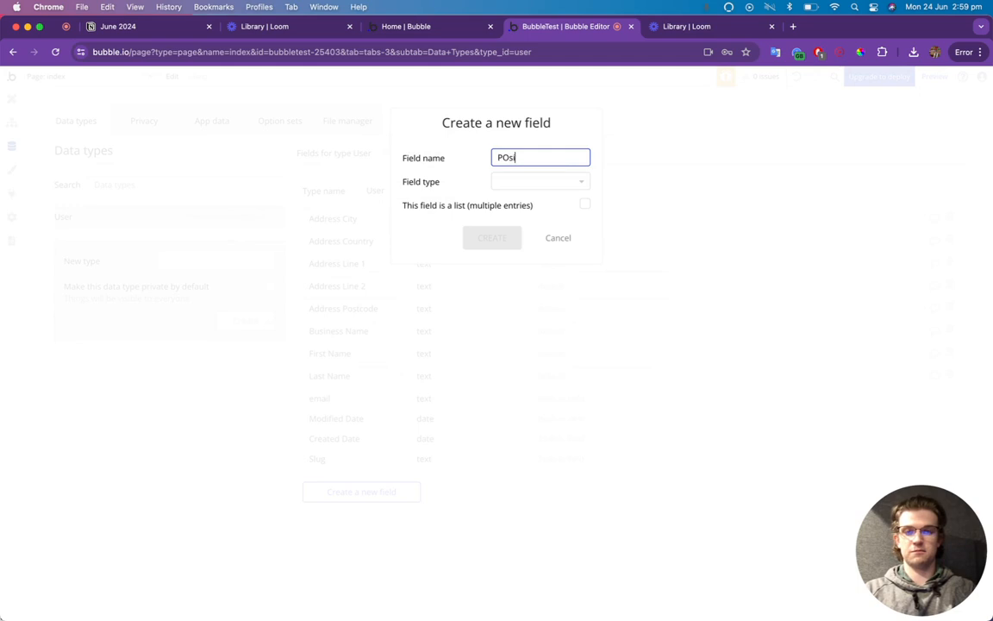
type("sitionIN")
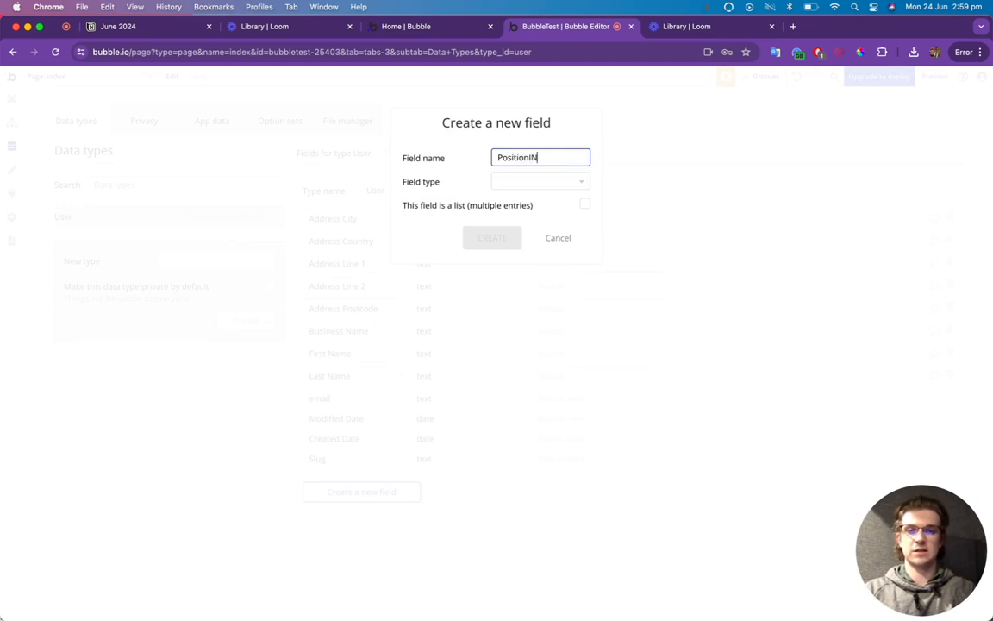
type("In Businss")
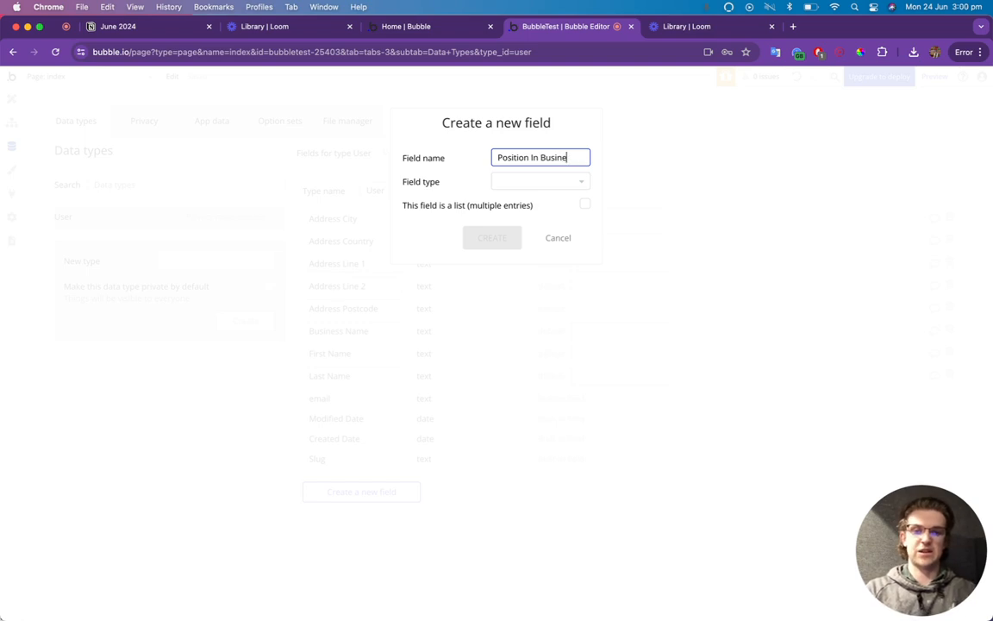
left_click(528, 182)
type("text")
left_click(517, 214)
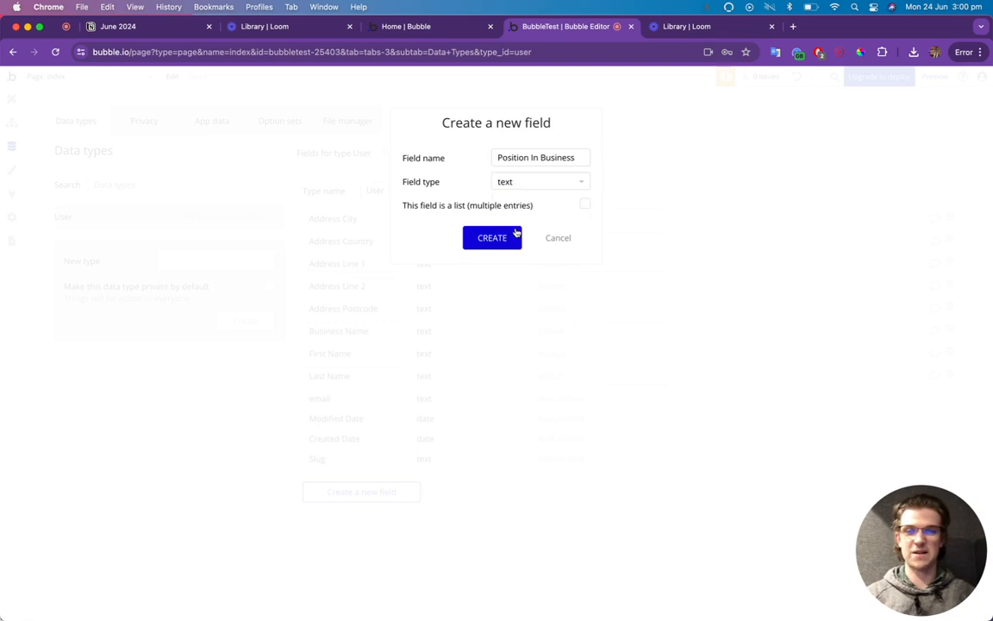
left_click(492, 237)
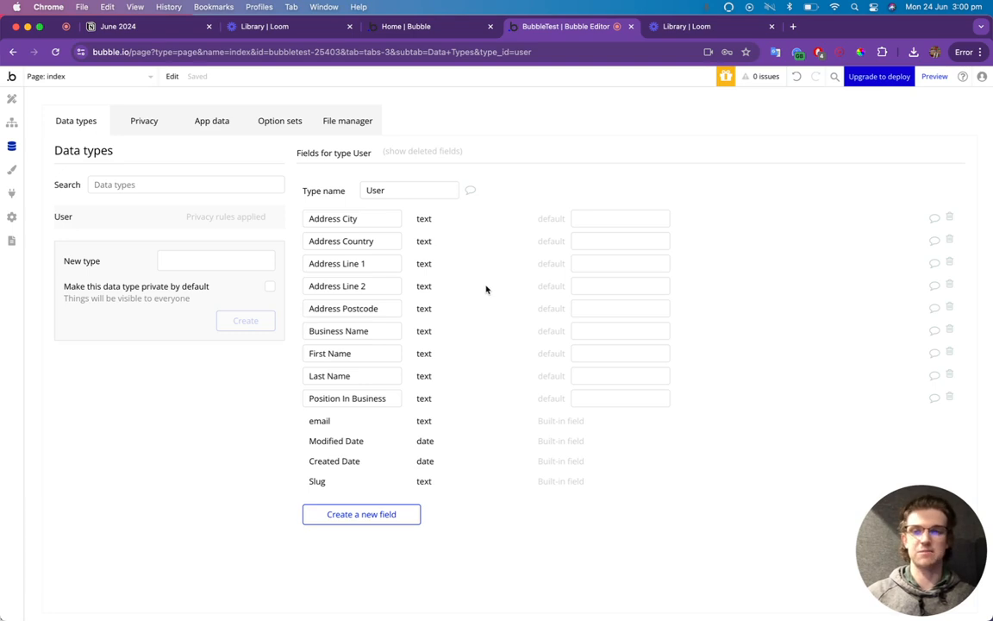
left_click(283, 126)
Skip the tutorial and create an option set named EmployeeNumber.
left_click(597, 345)
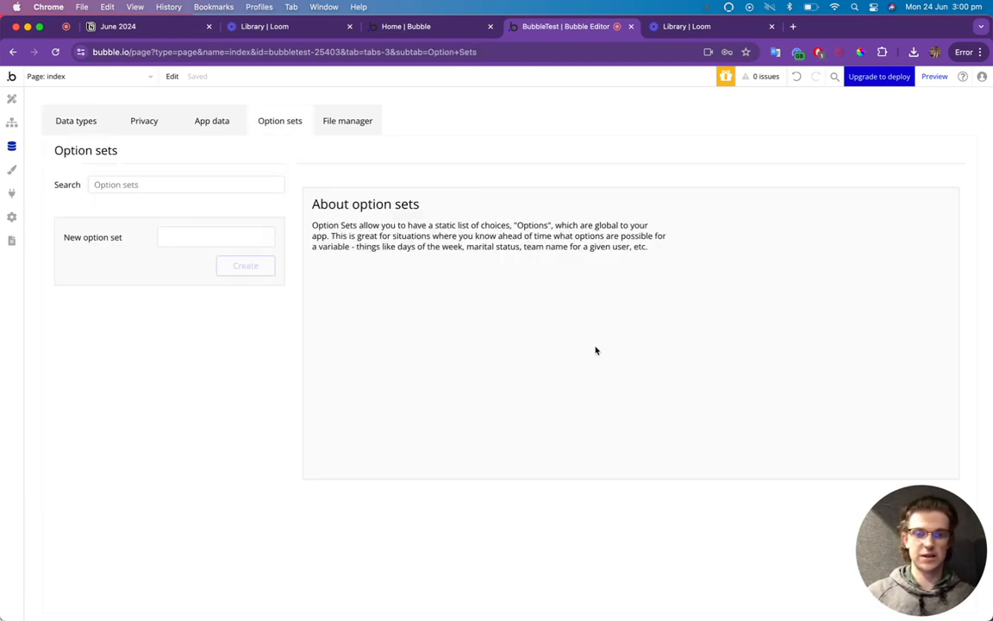
left_click(219, 238)
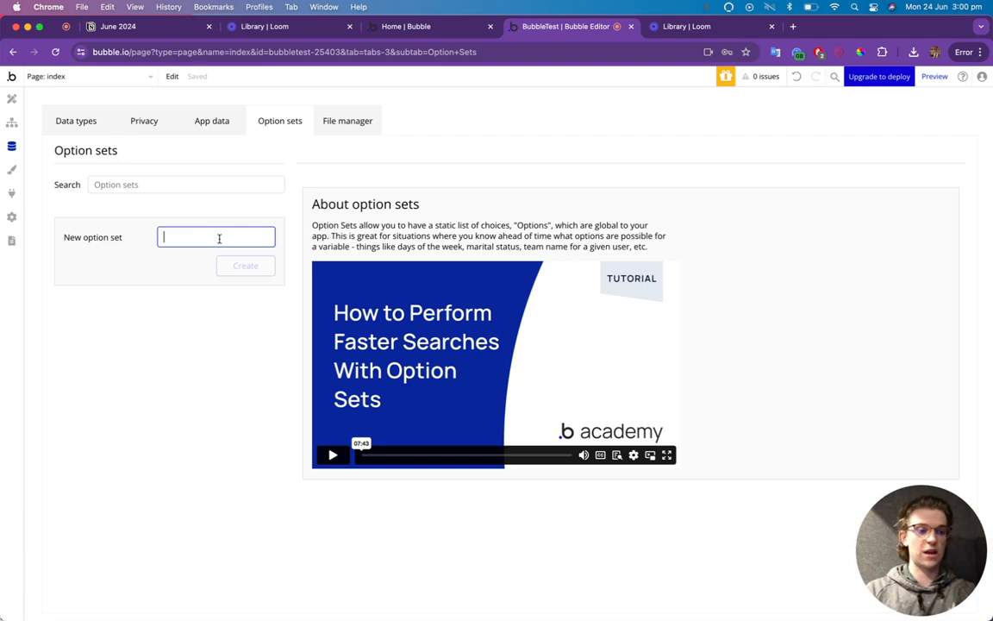
type("Employty")
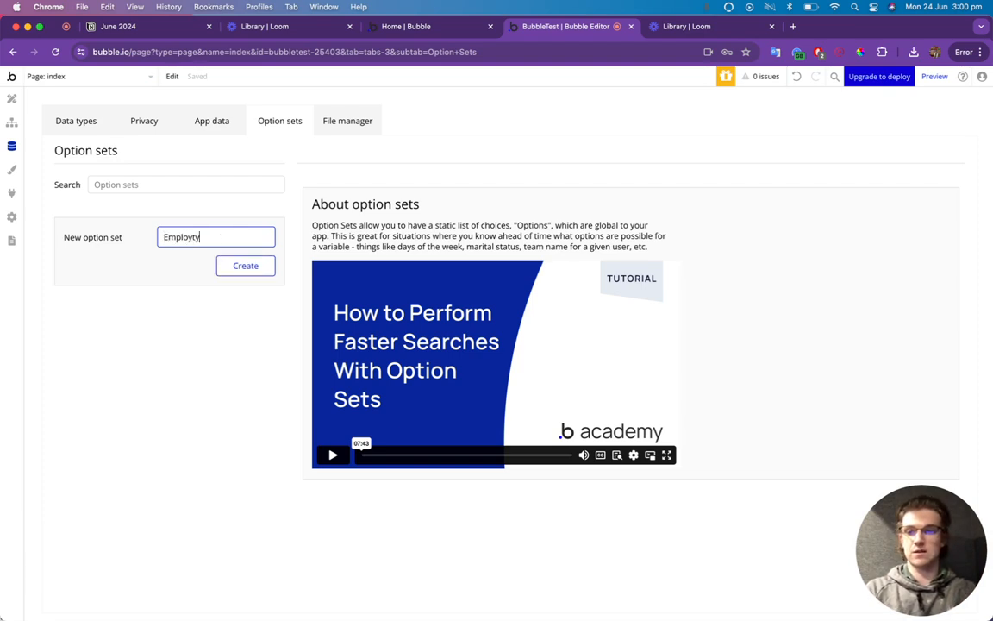
key("BackSpace")
key("BackSpace")
type("eeNumber")
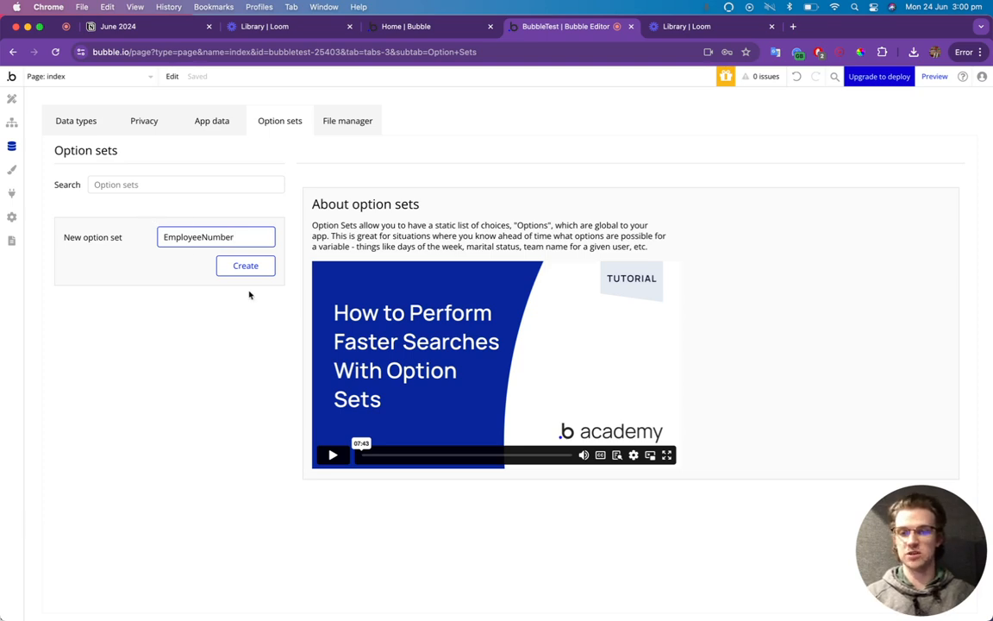
left_click(227, 266)
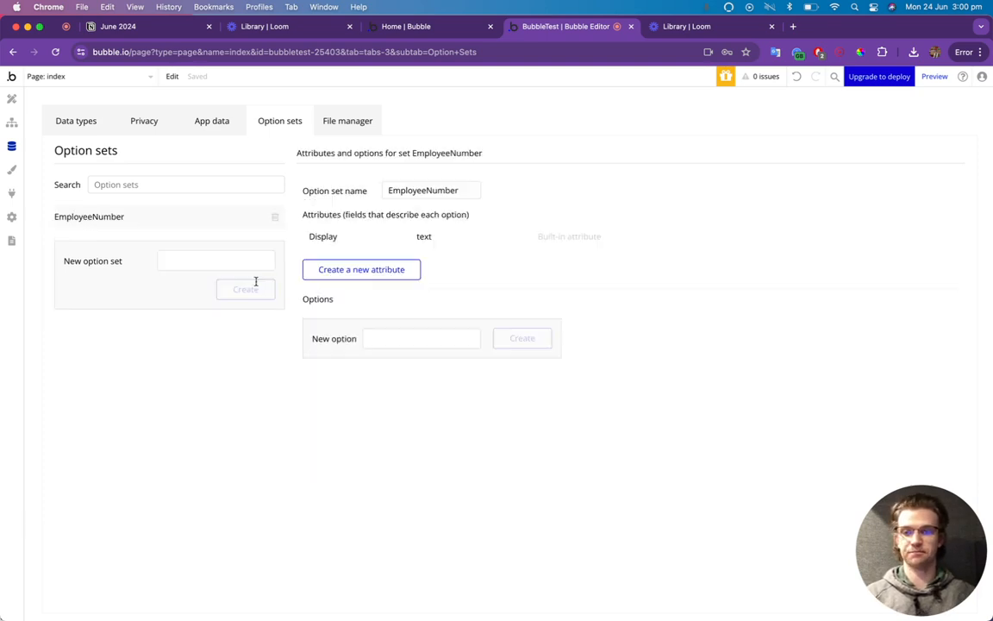
Add the options 1, 2 - 10 and 11 - 50 to EmployeeNumber.
left_click(382, 345)
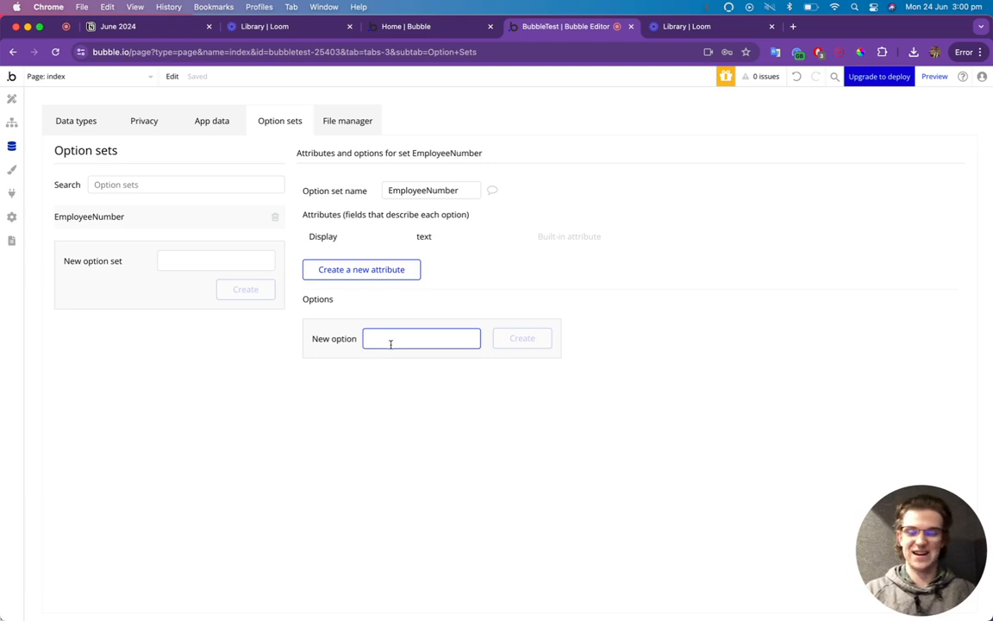
type("1")
left_click(524, 338)
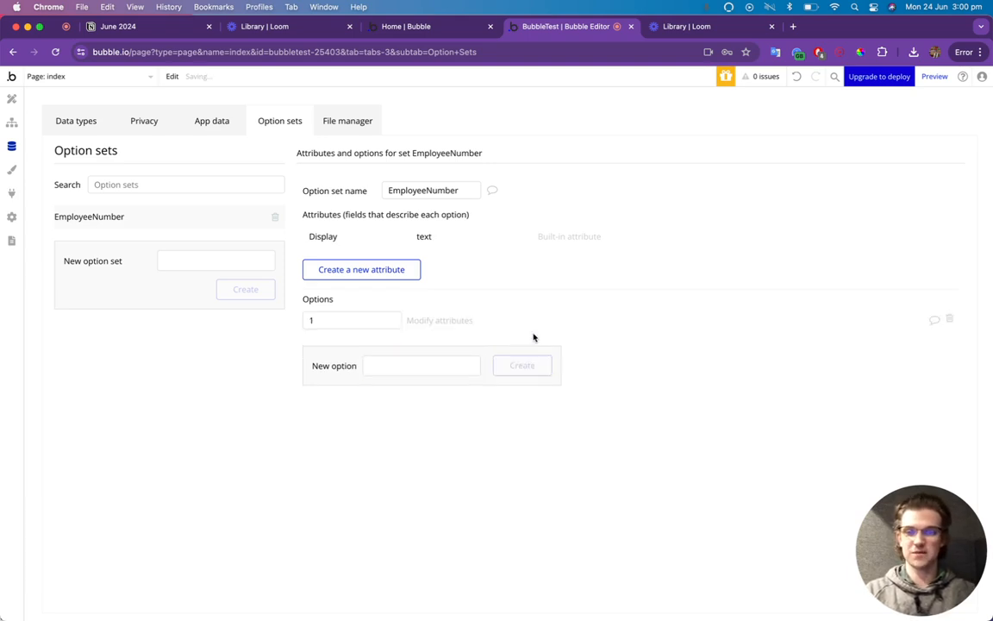
left_click(427, 368)
type("2")
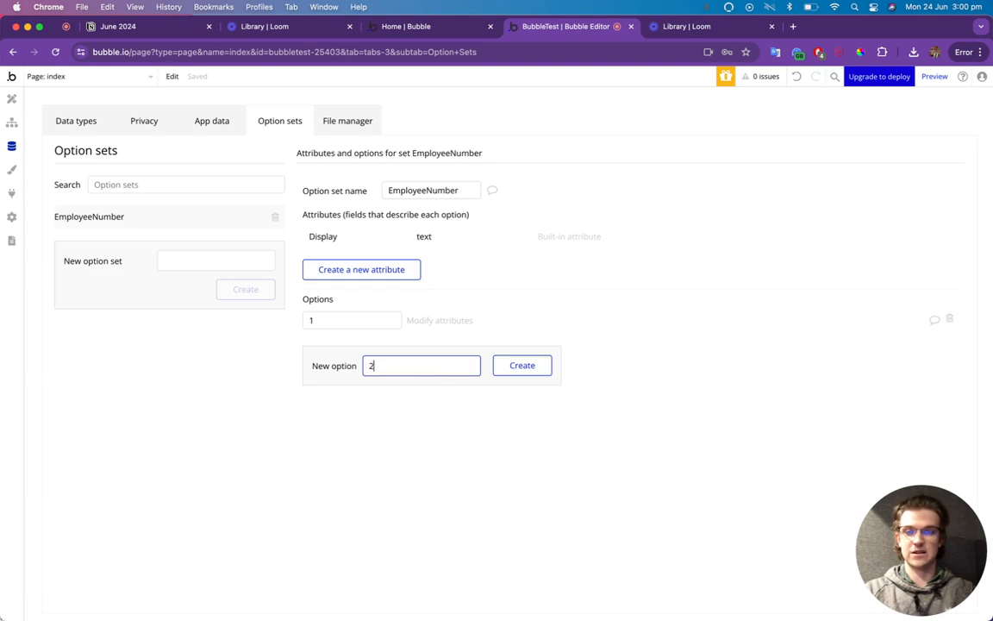
type(" - 10")
left_click(533, 366)
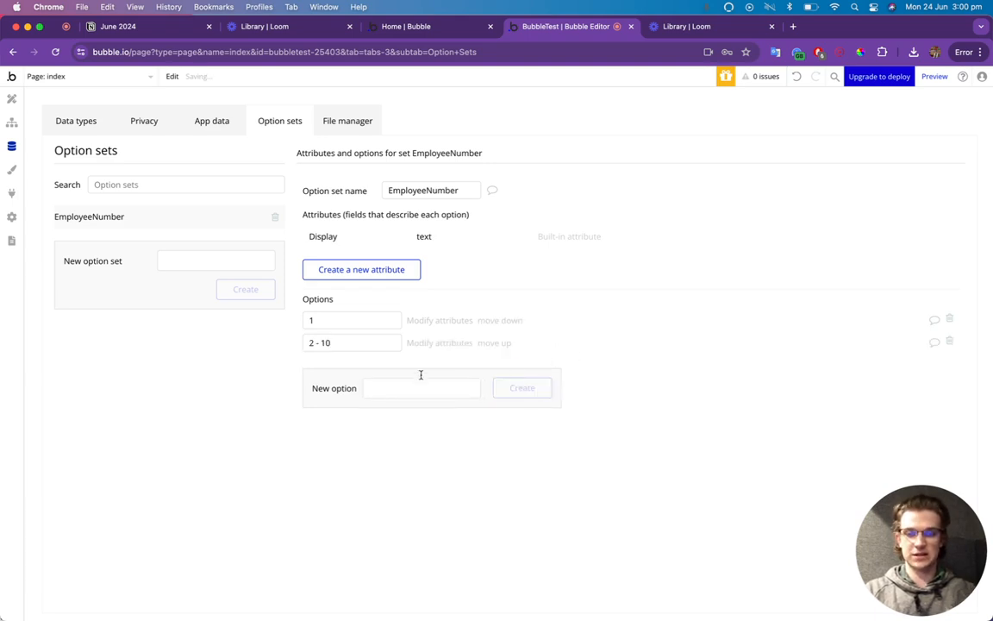
left_click(399, 386)
type("11")
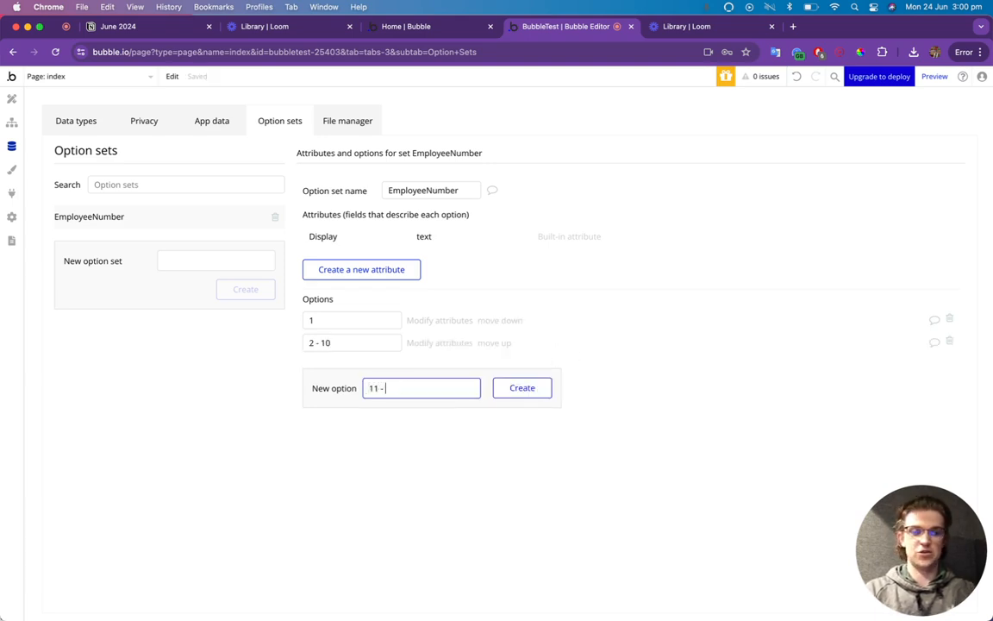
type(" - 50")
left_click(521, 388)
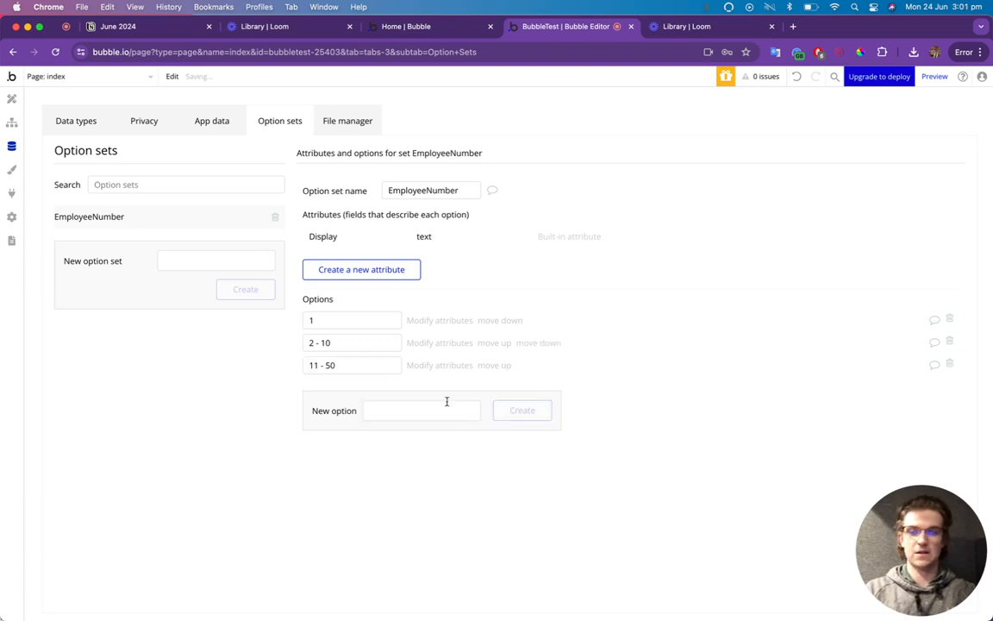
Add the options 51 - 100 and 101+ to EmployeeNumber.
left_click(428, 410)
type("510")
type(" - 100")
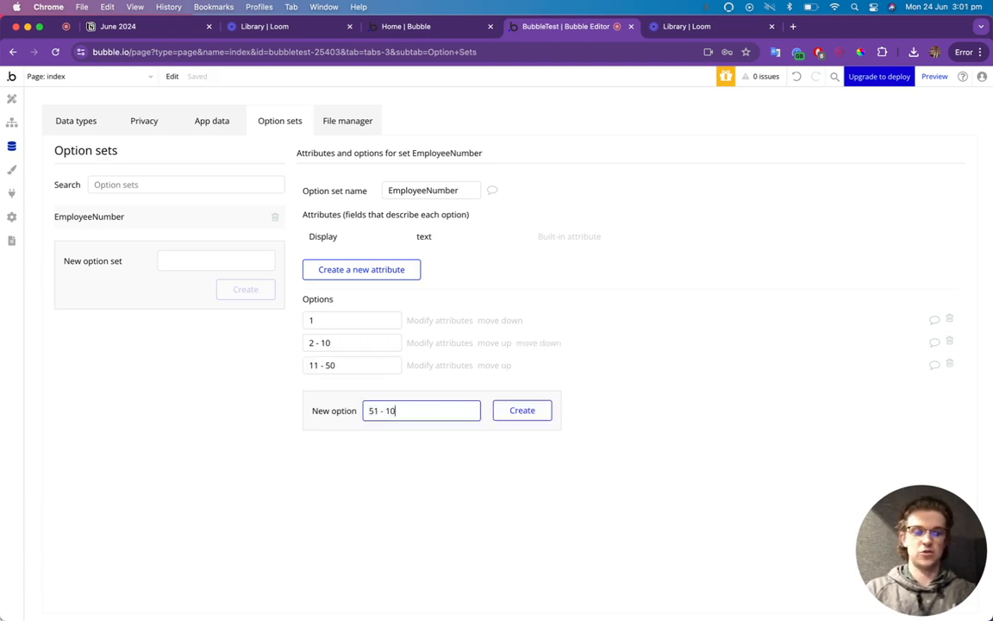
left_click(510, 413)
left_click(395, 434)
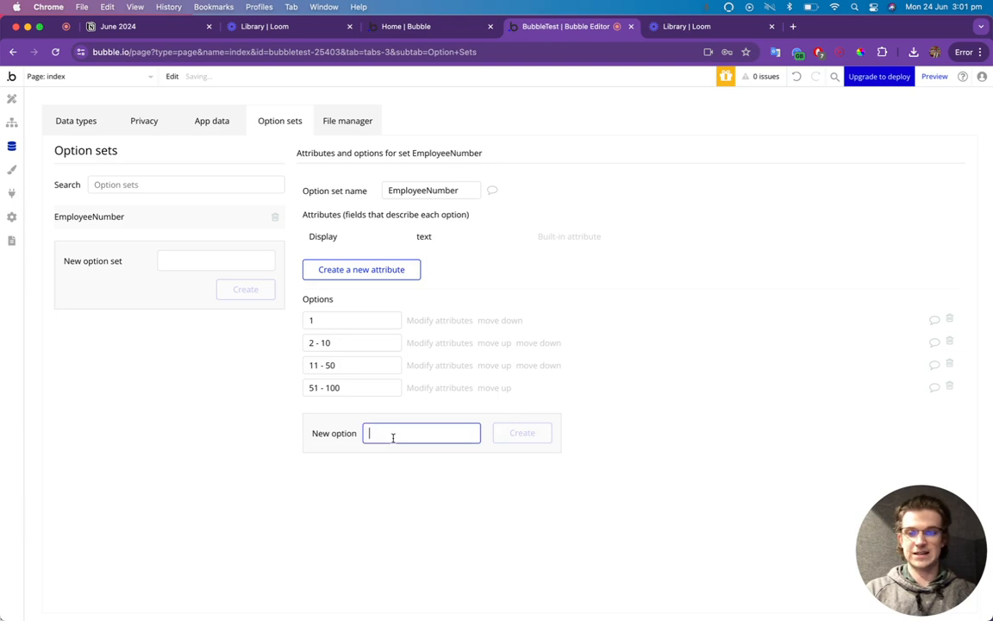
type("101+")
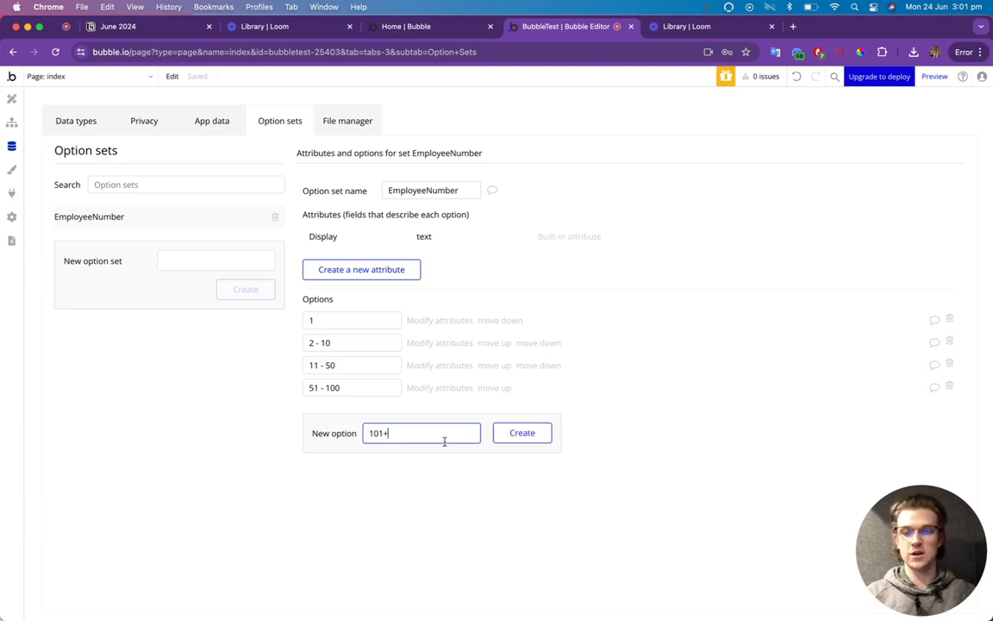
left_click(507, 434)
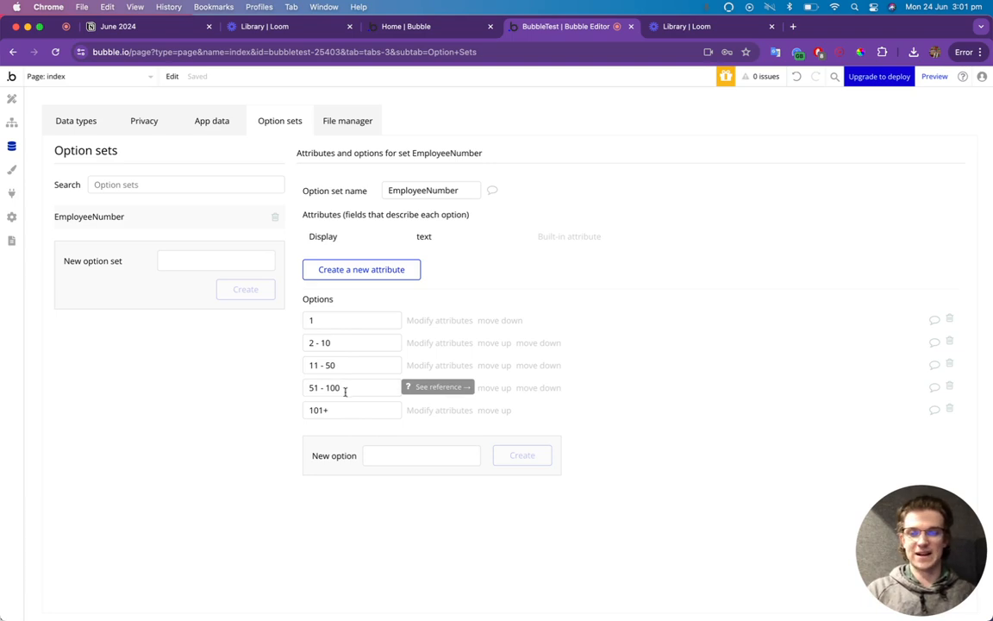
left_click(206, 267)
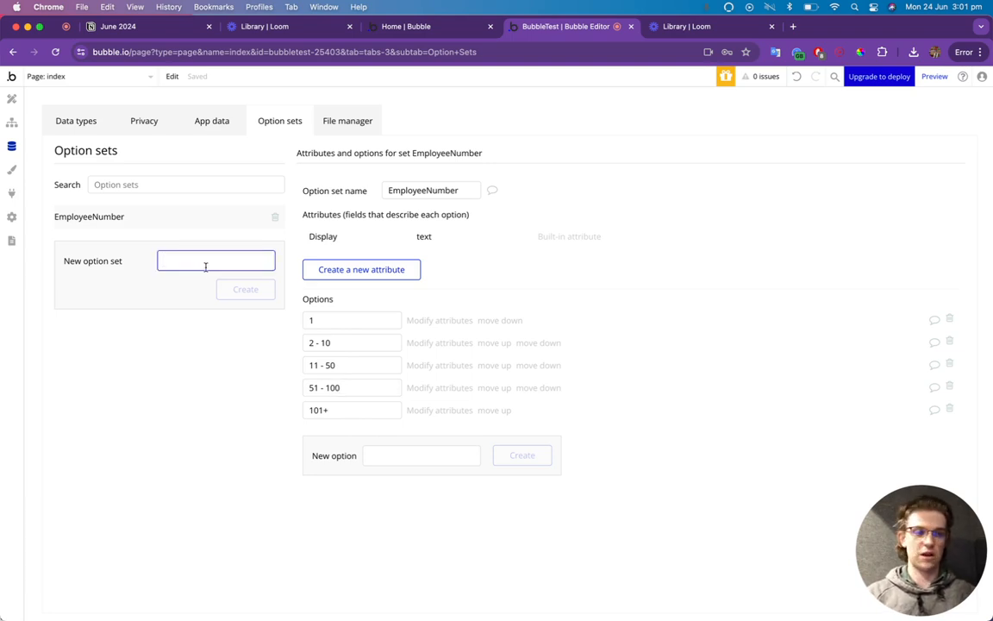
Create an option set named BusinessType, correcting typos in the name.
type("Bui")
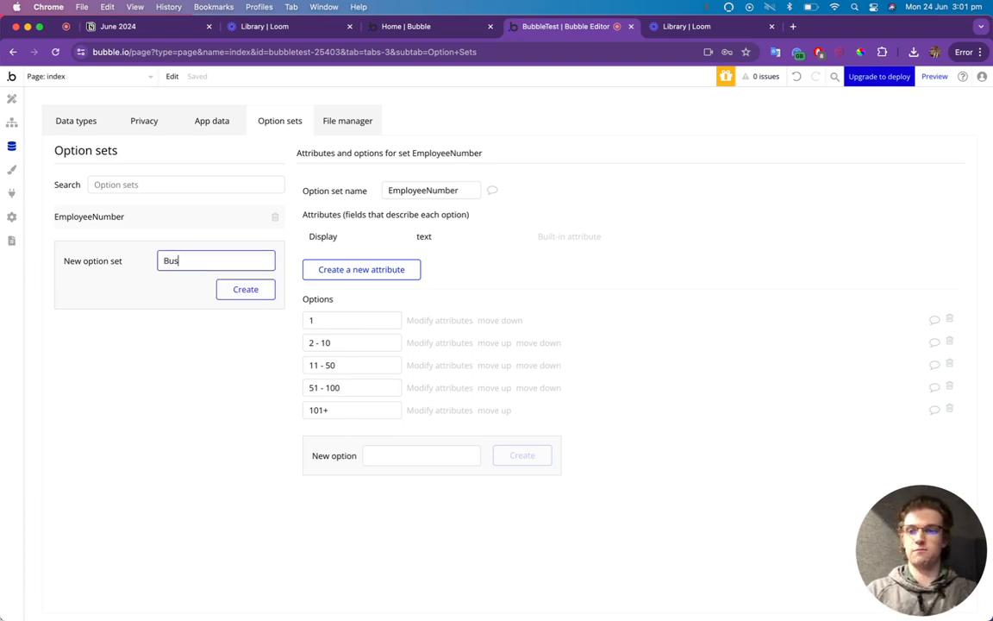
type("inessS")
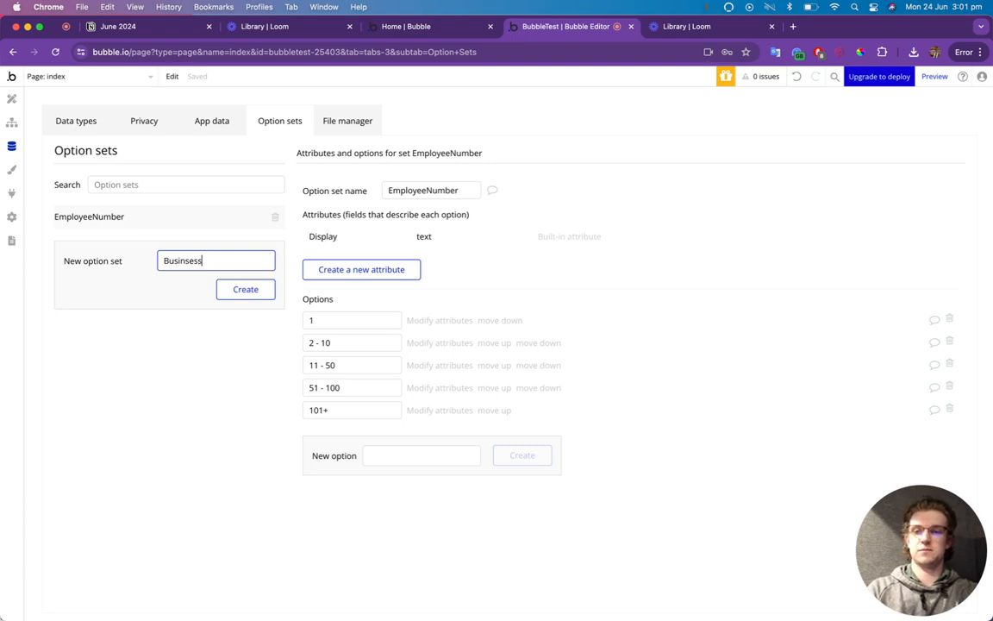
key("Left")
type("es")
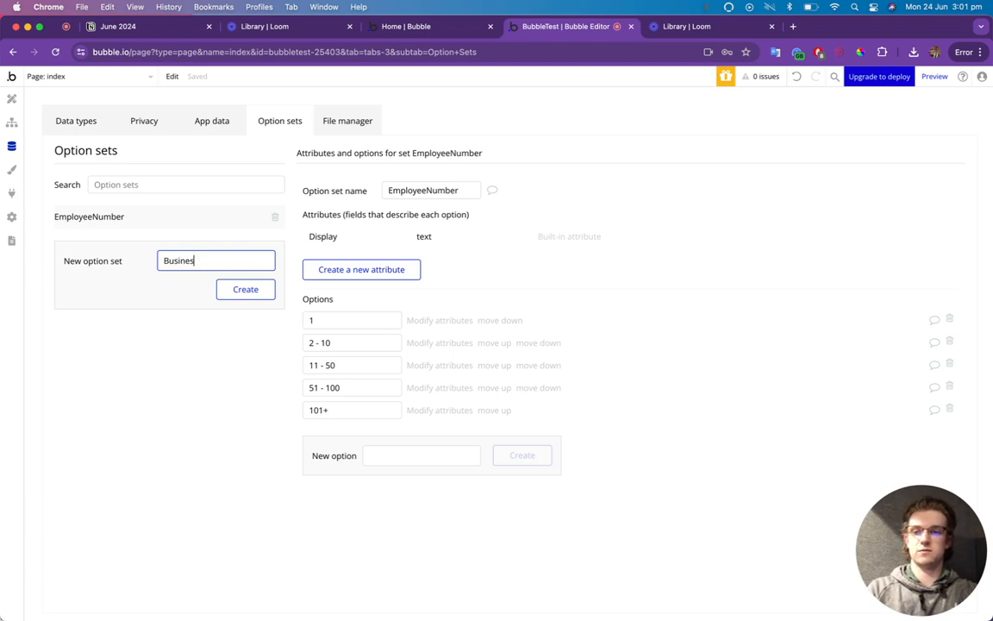
type("s Typ")
key("BackSpace")
type("yp")
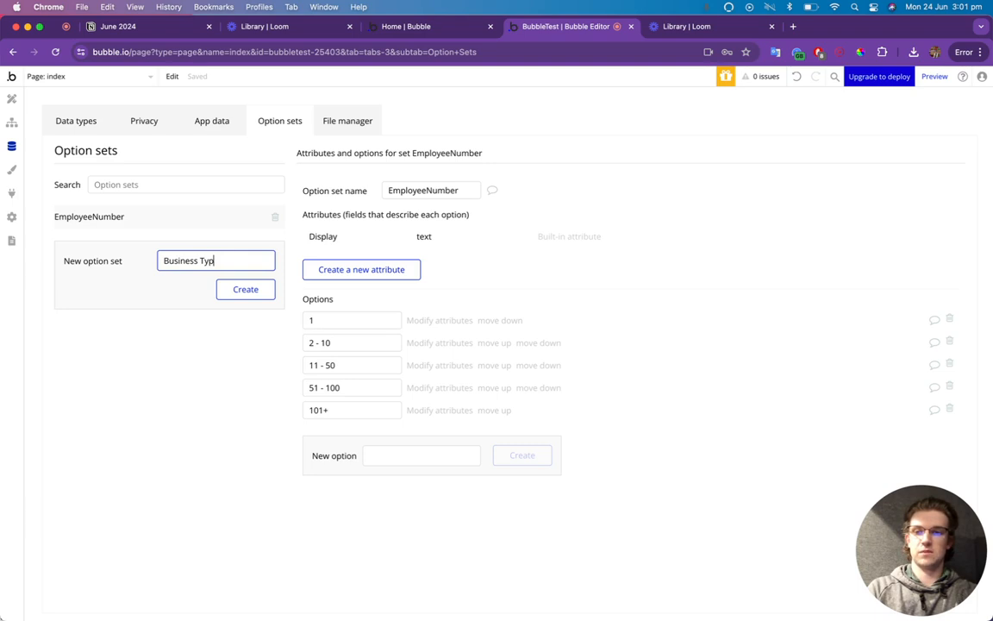
key("BackSpace")
key("BackSpace")
key("BackSpace")
key("BackSpace")
type("T")
type("py")
key("BackSpace")
key("BackSpace")
type("ype")
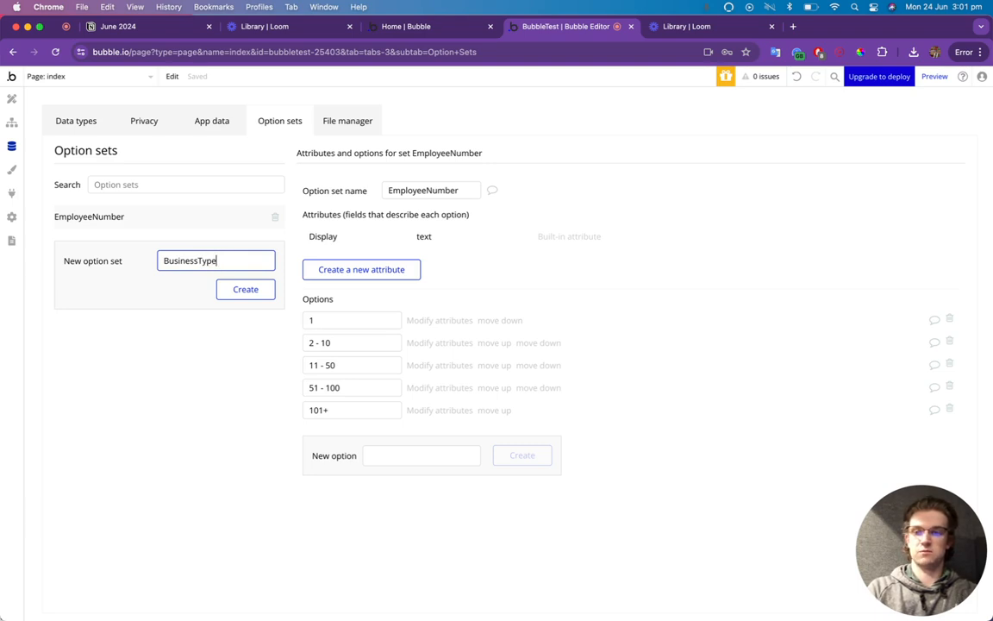
left_click(252, 287)
Add Software, Marketing and Construction as BusinessType options.
left_click(401, 341)
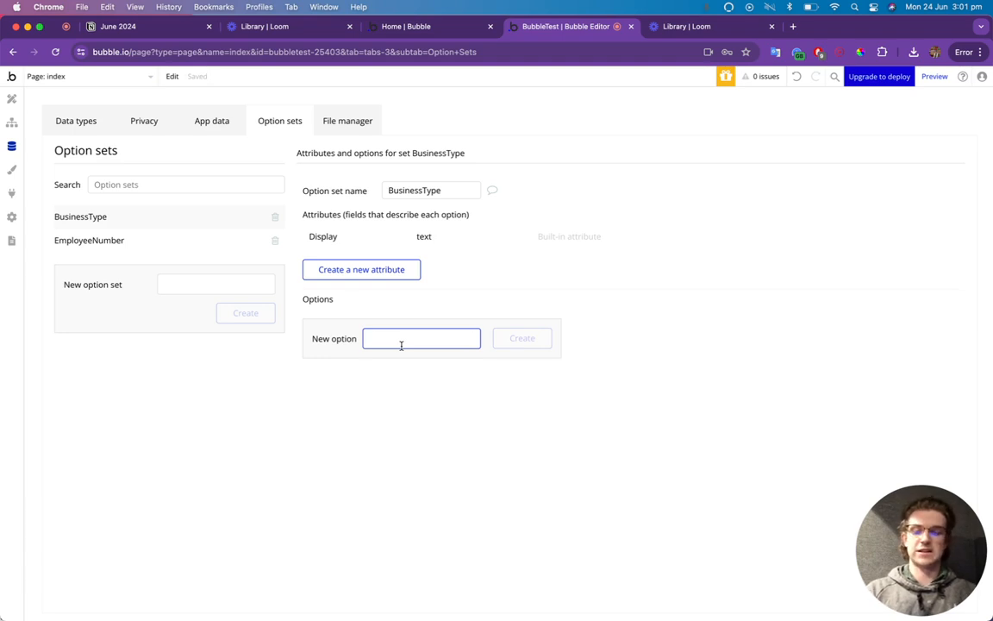
type("Software")
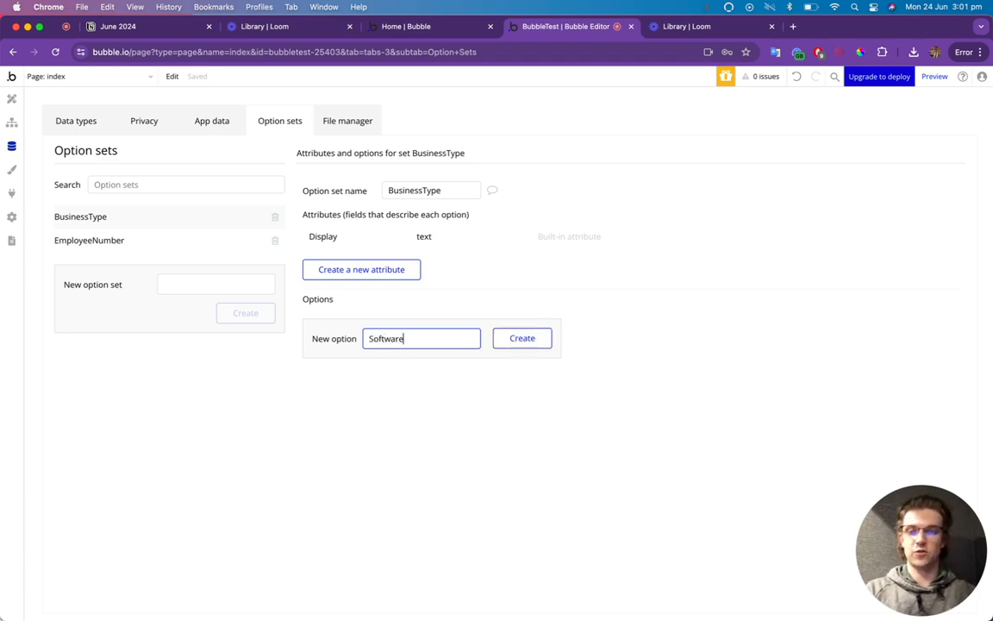
left_click(522, 338)
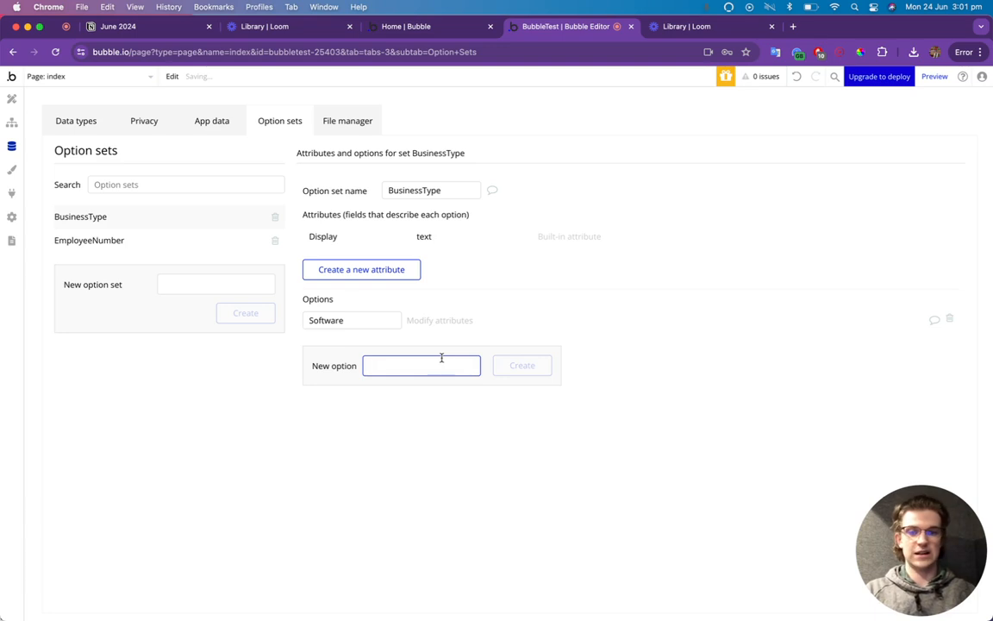
type("Marketing")
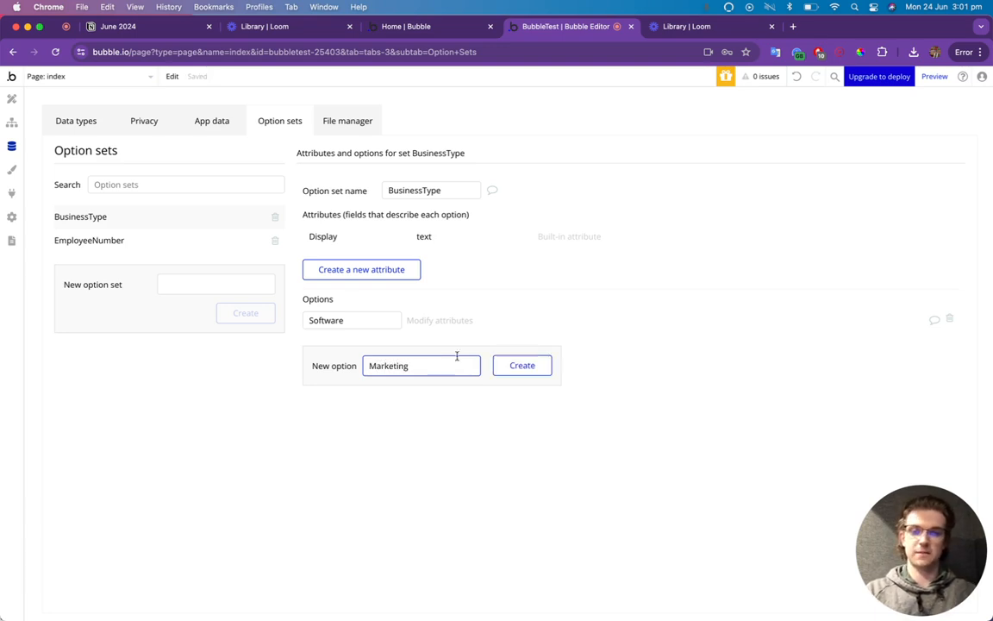
left_click(522, 364)
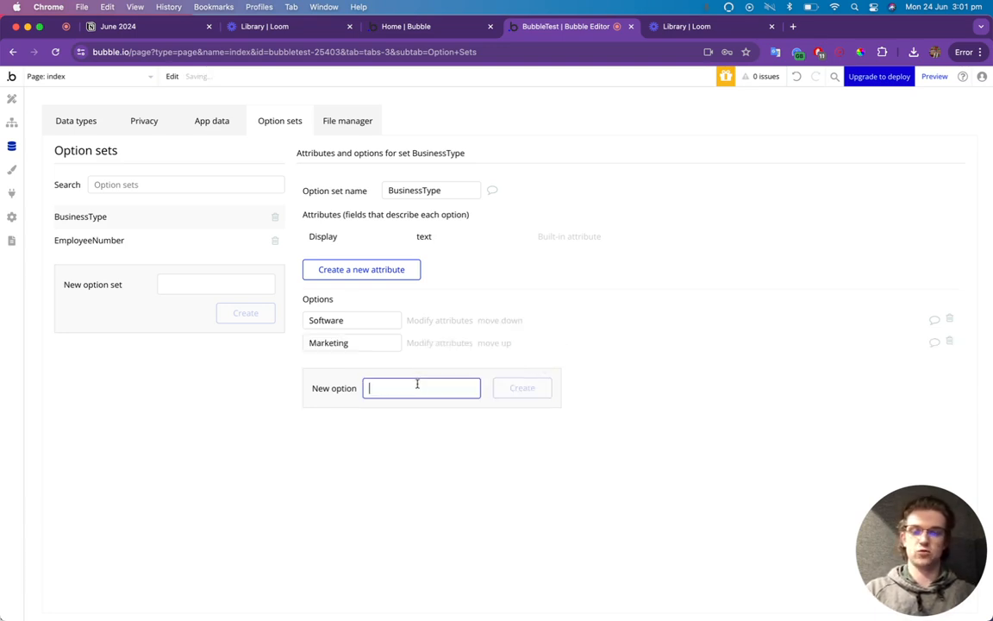
type("Construction")
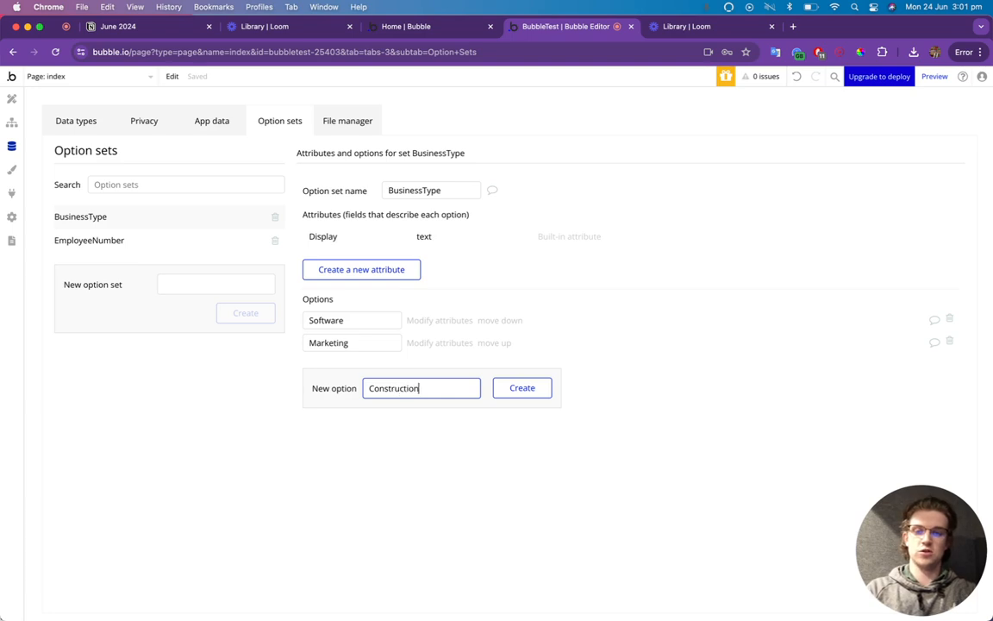
left_click(522, 392)
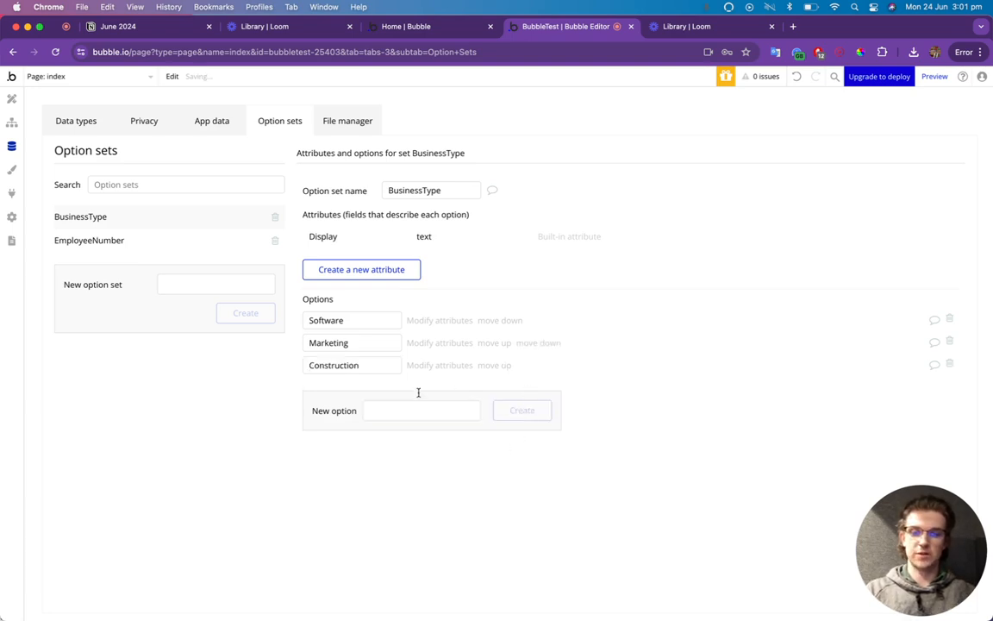
Add Legal, Home Service and Other as BusinessType options.
left_click(419, 411)
type("Leg")
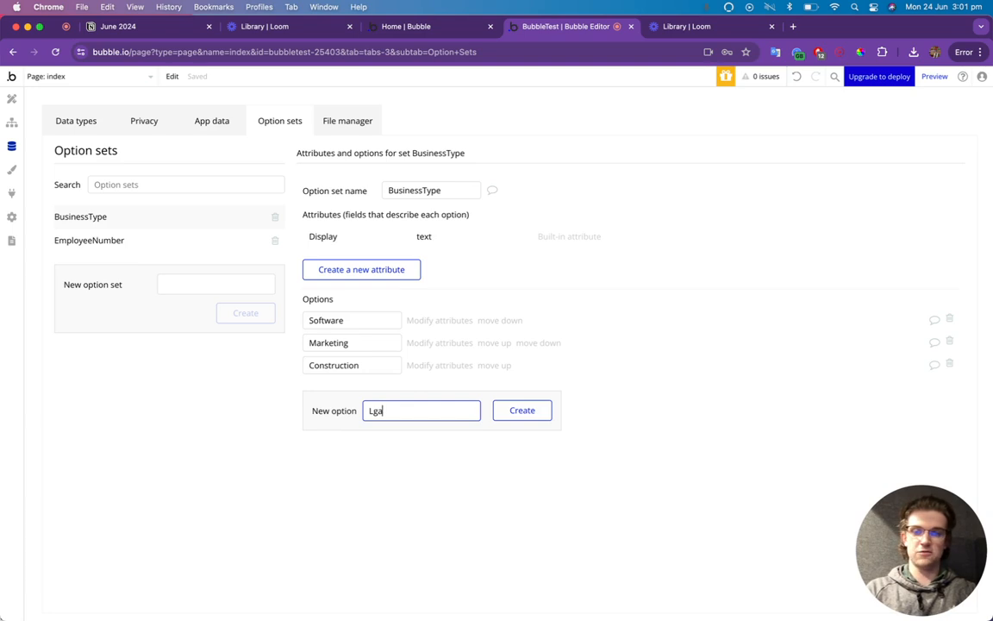
type("al")
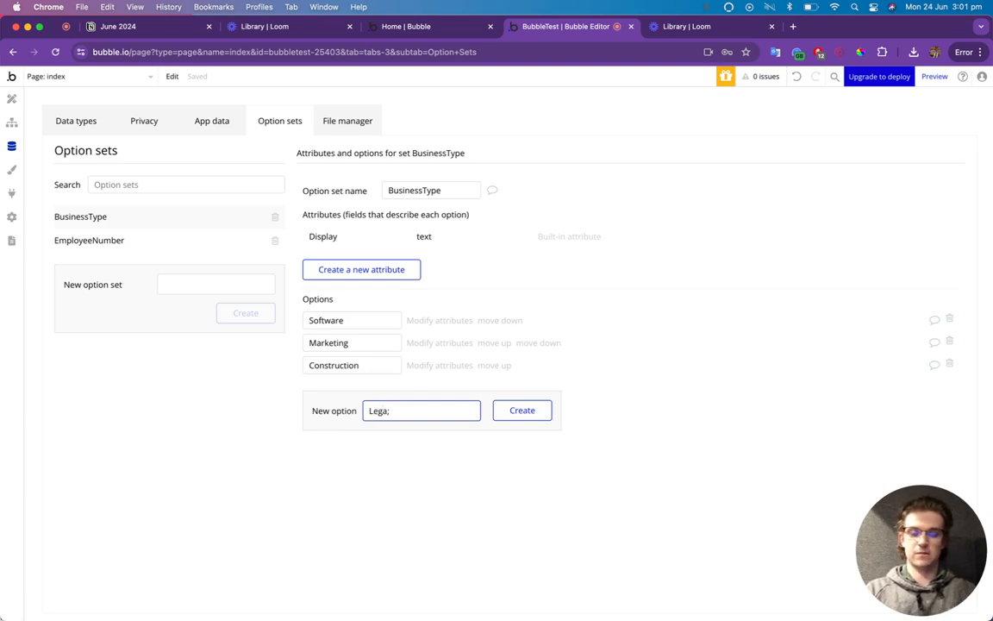
left_click(500, 418)
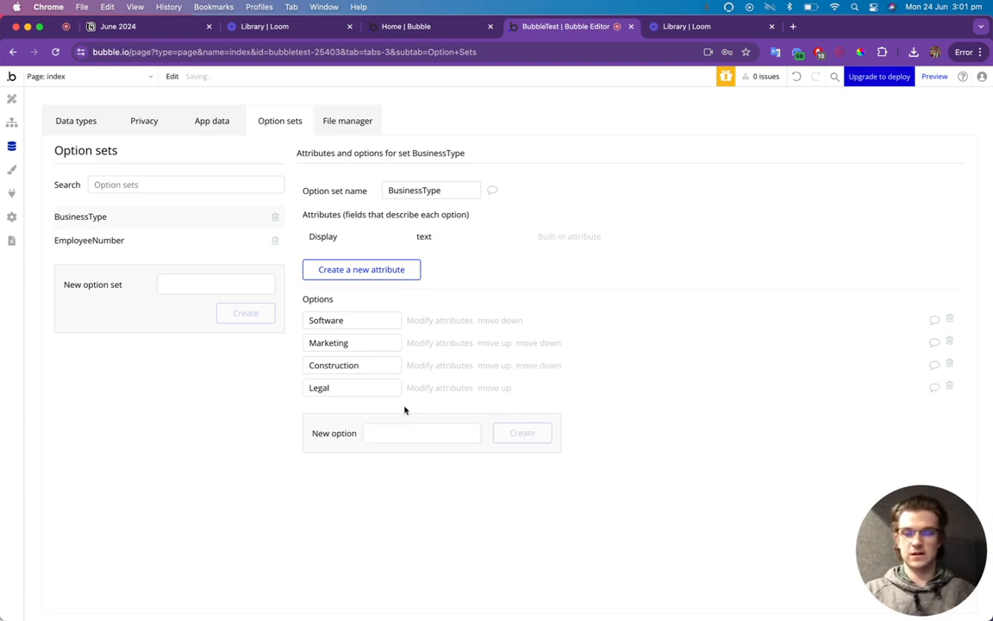
left_click(397, 434)
type("Serv")
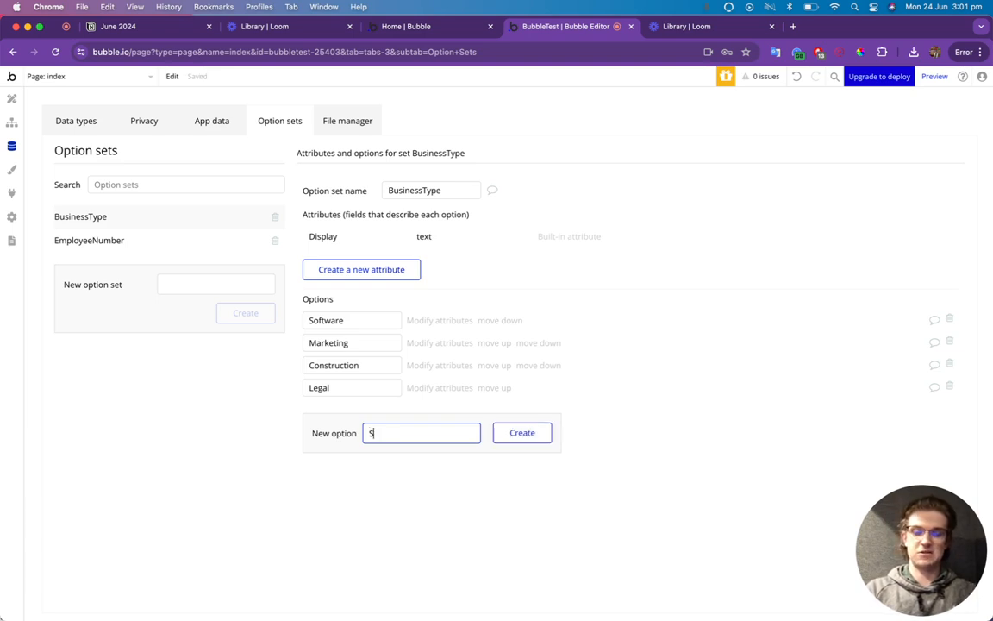
key("BackSpace")
key("BackSpace")
key("BackSpace")
key("BackSpace")
type("Home ")
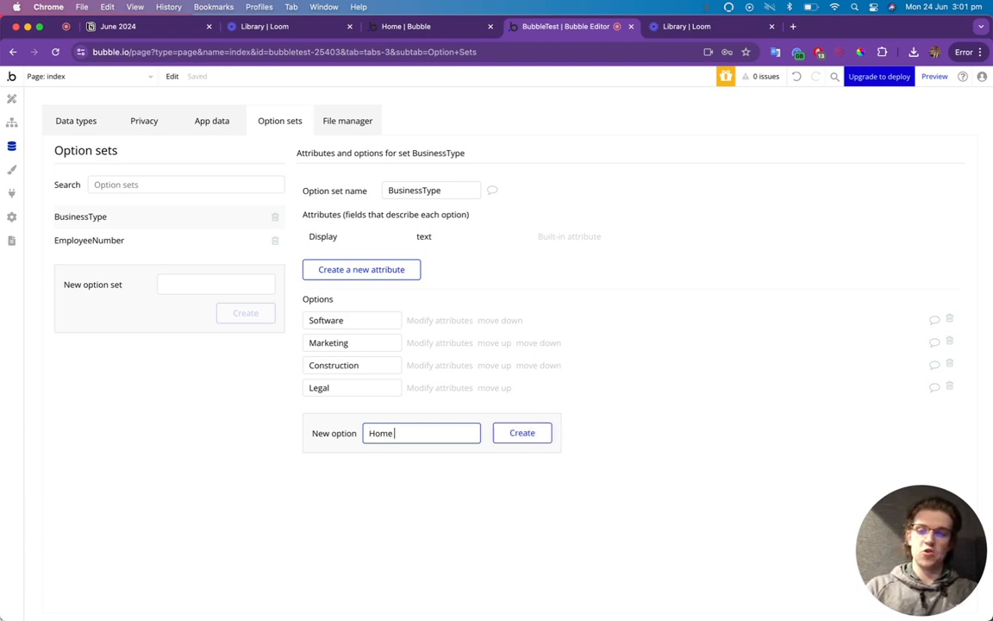
type("Service")
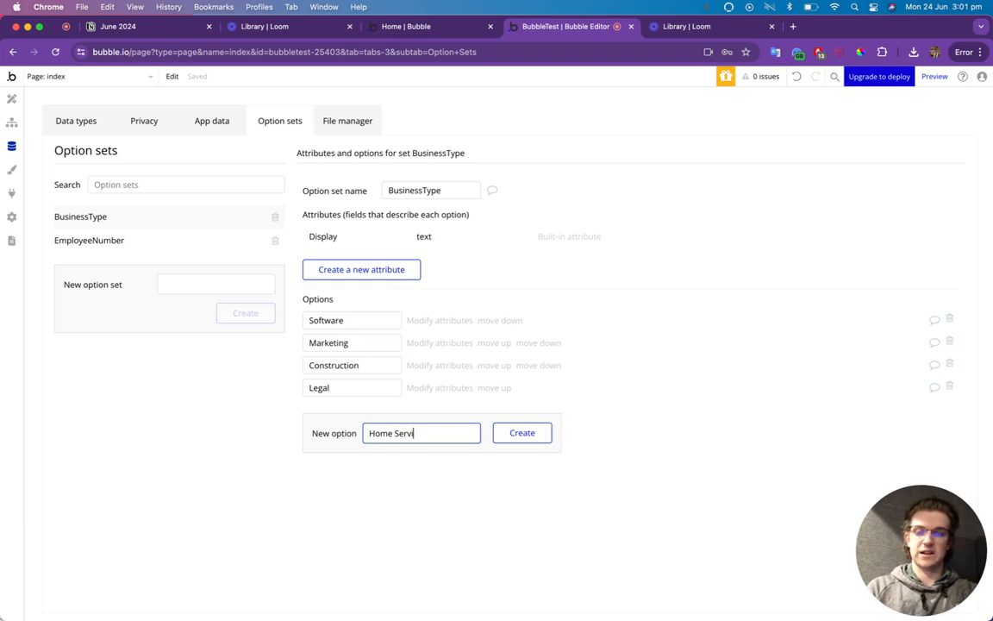
left_click(516, 434)
left_click(405, 455)
type("Other")
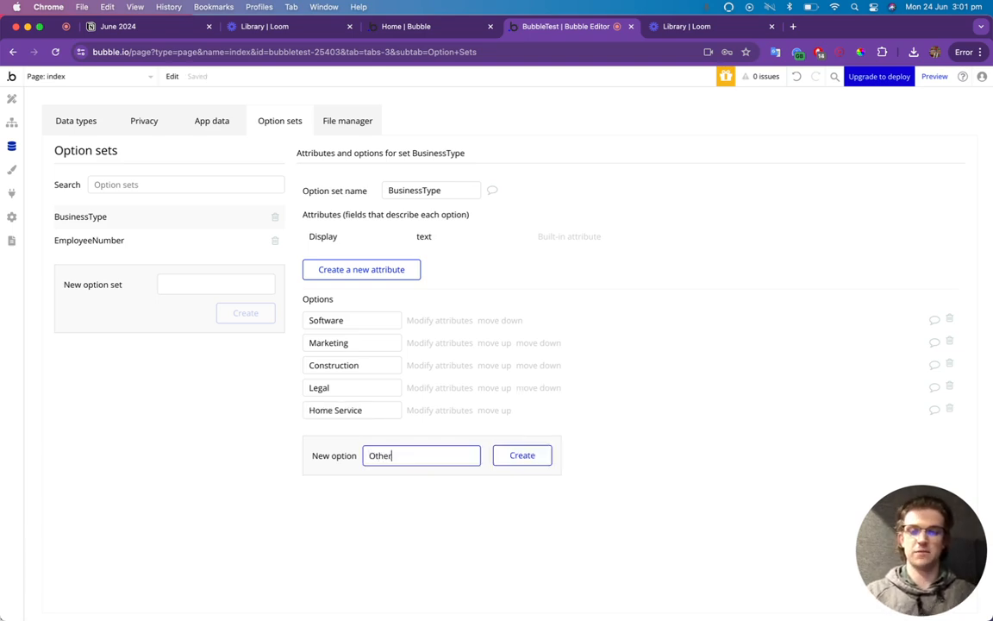
left_click(500, 462)
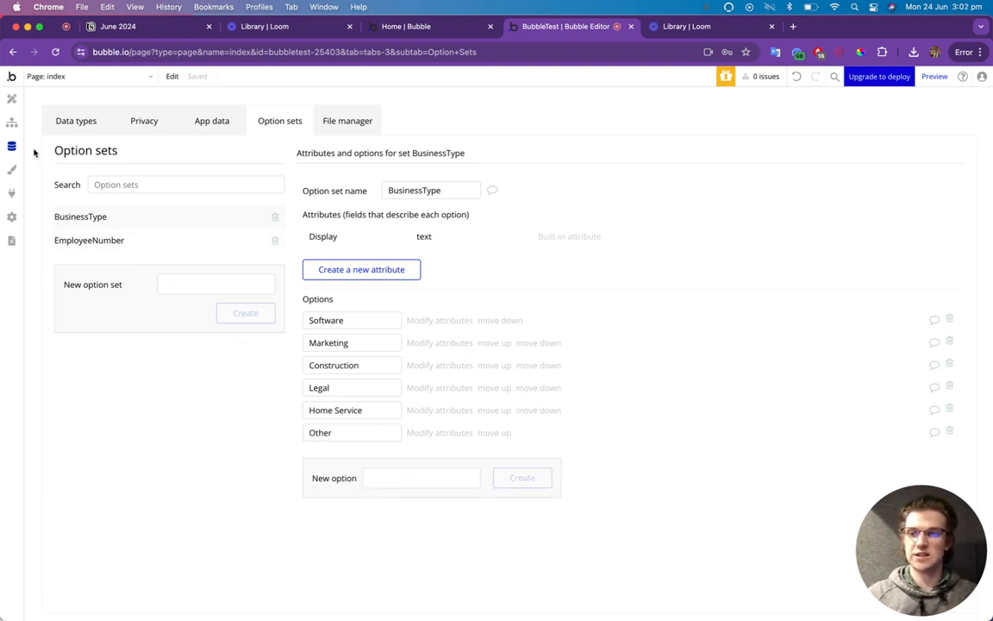
Add a NumberOfEmployees field to User using the EmployeeNumber option set.
left_click(12, 123)
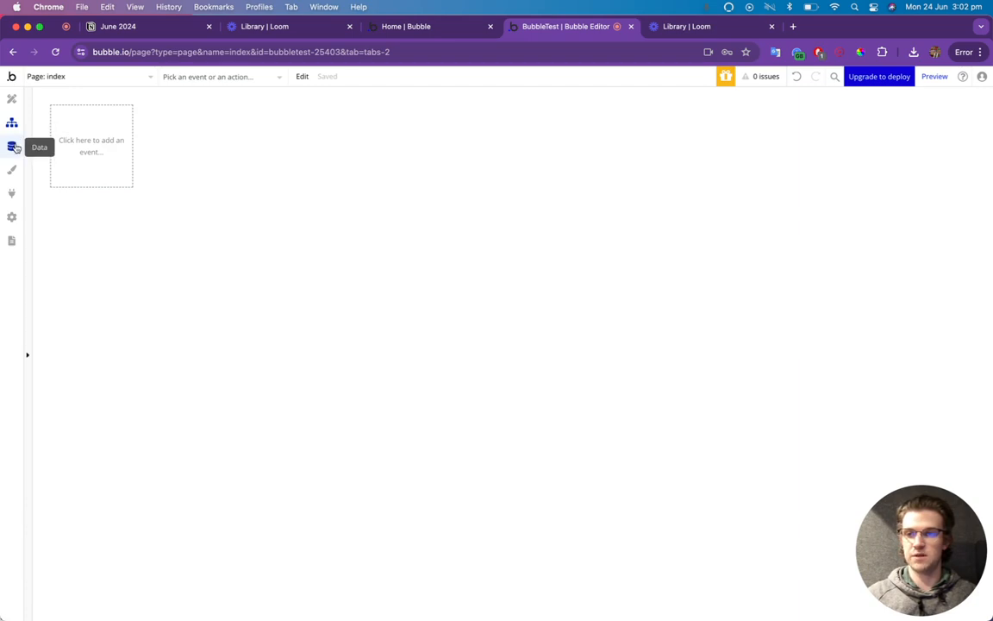
left_click(13, 147)
left_click(71, 119)
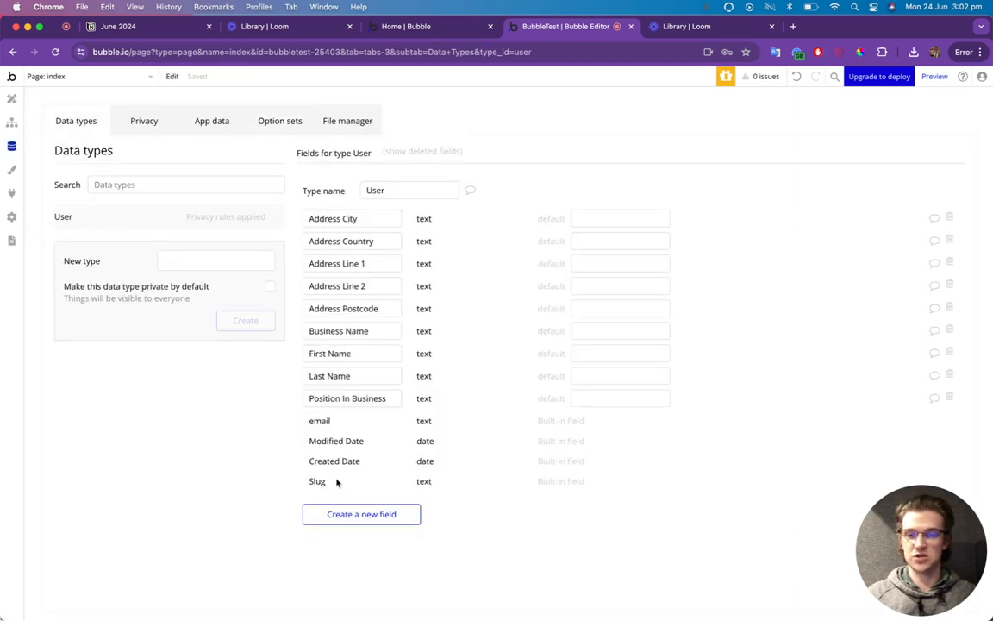
left_click(360, 515)
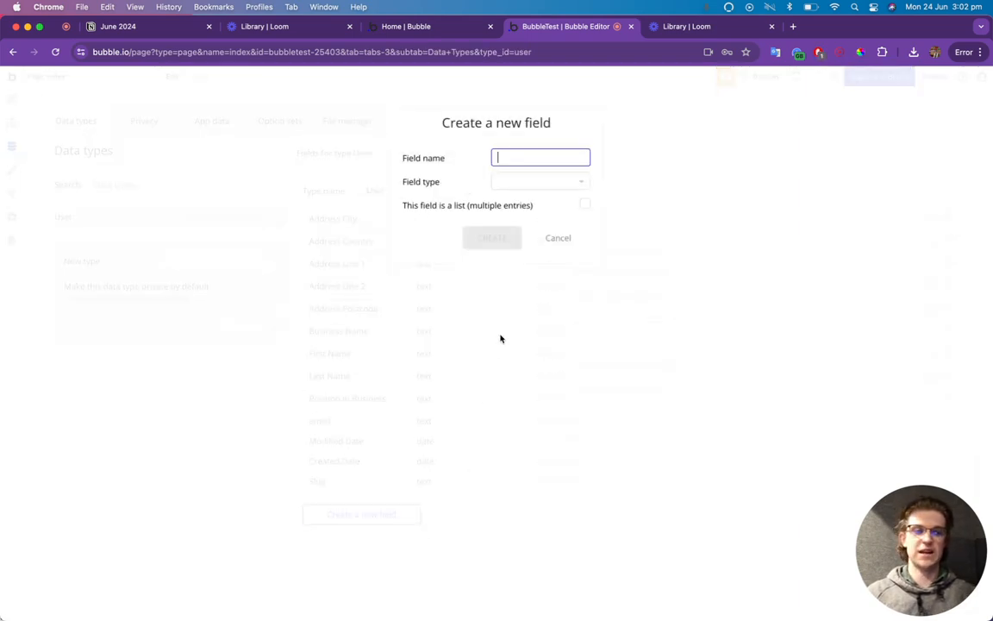
type("N")
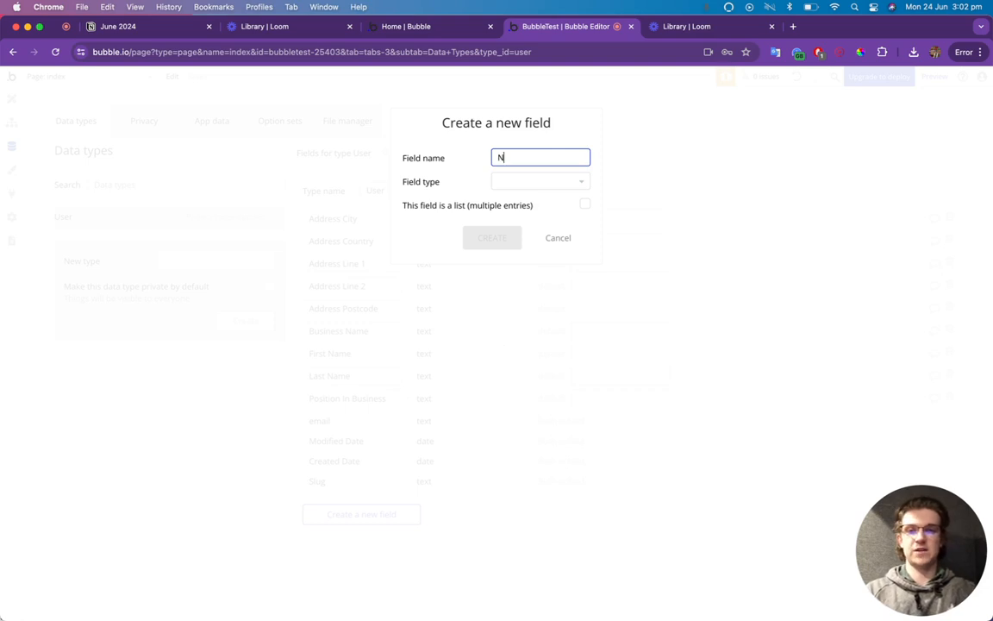
type("umberOfEmployees")
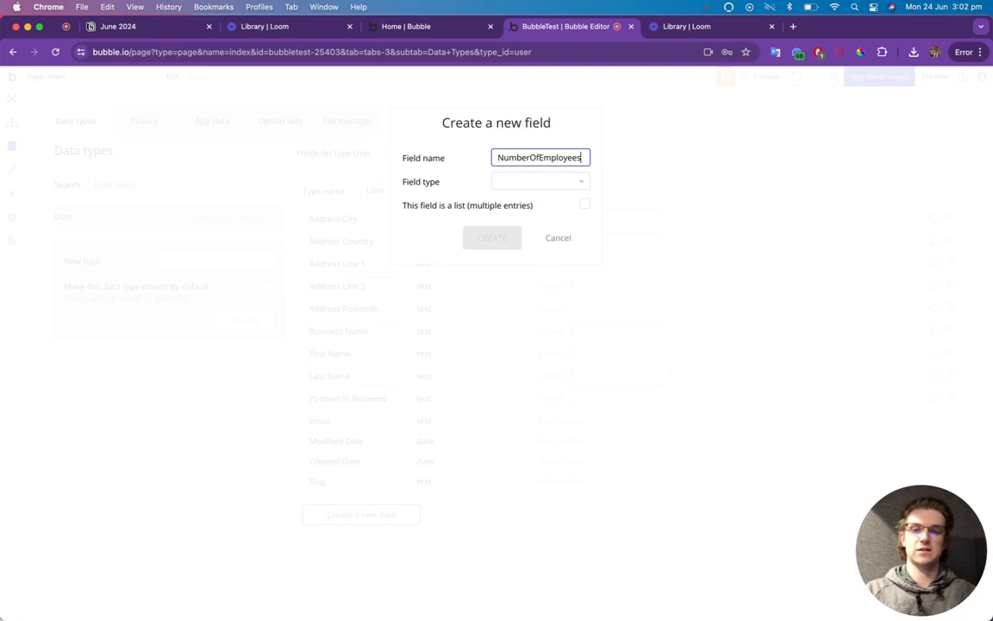
left_click(584, 183)
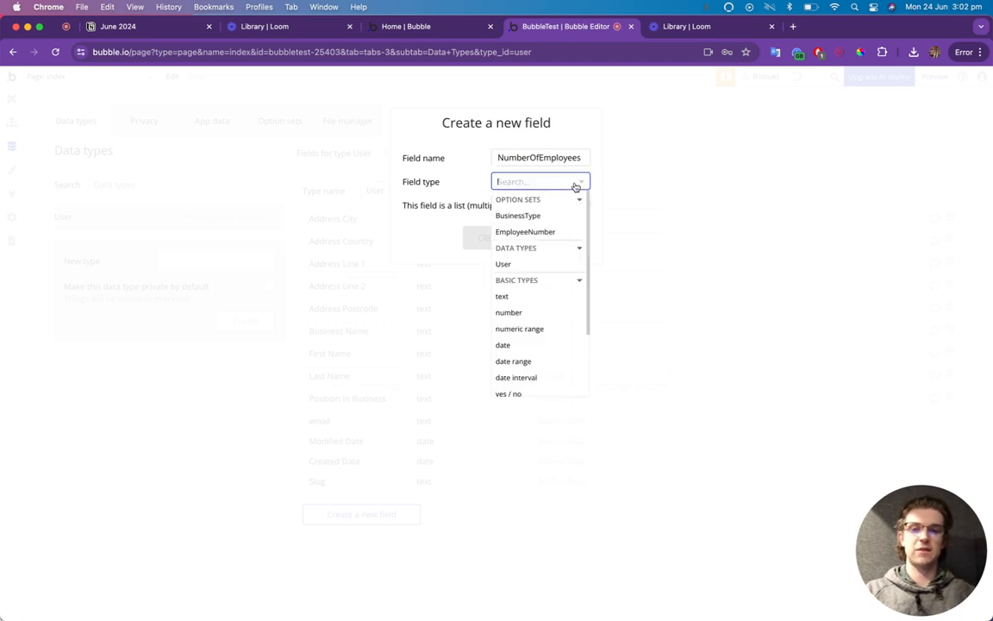
left_click(543, 233)
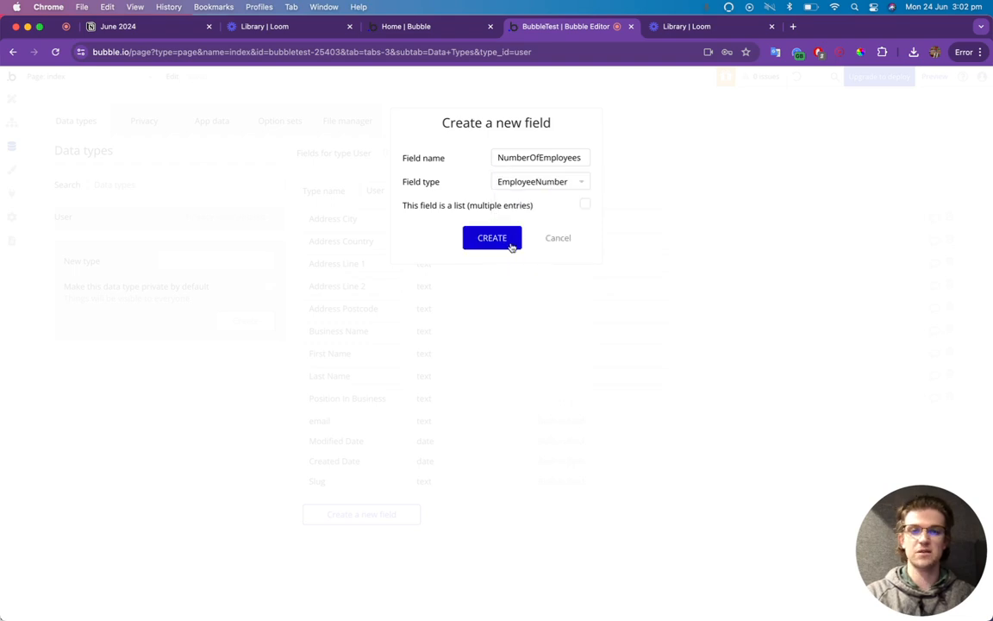
left_click(492, 239)
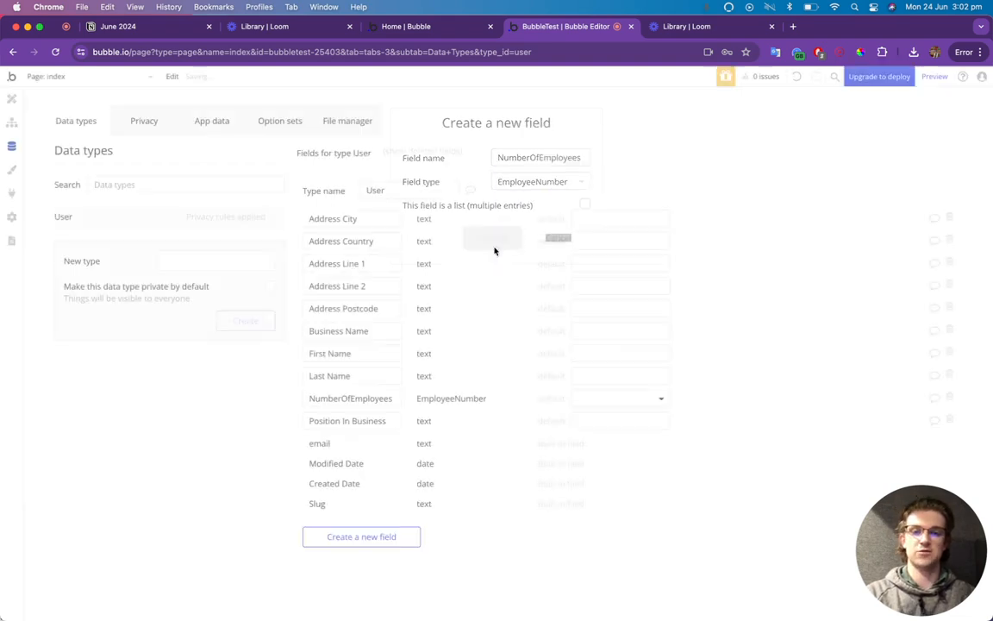
Add a BusinessType field to User typed as the BusinessType option set, then return to Design.
left_click(390, 536)
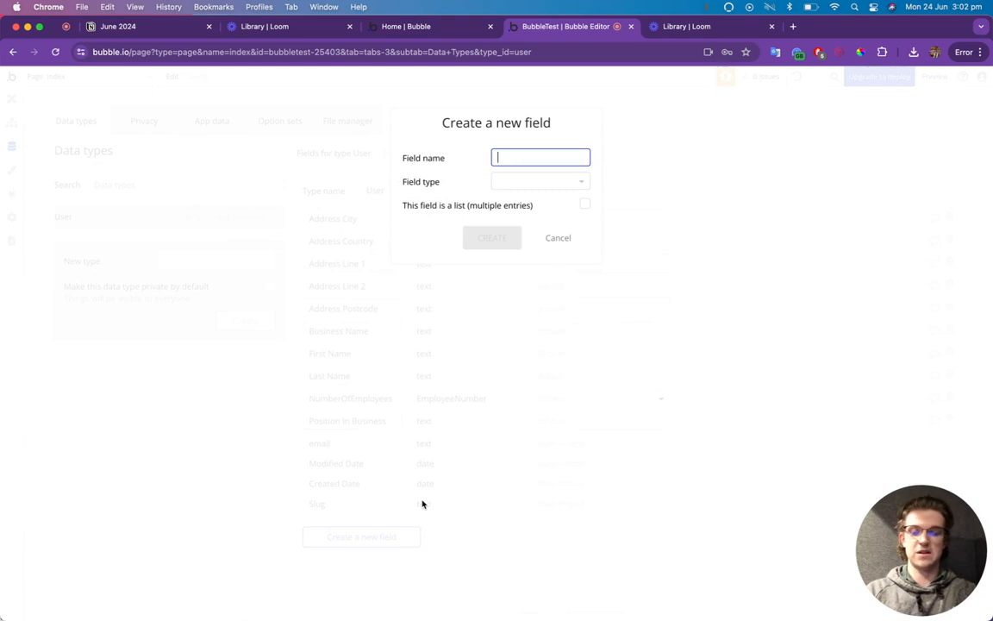
type("BusinessT")
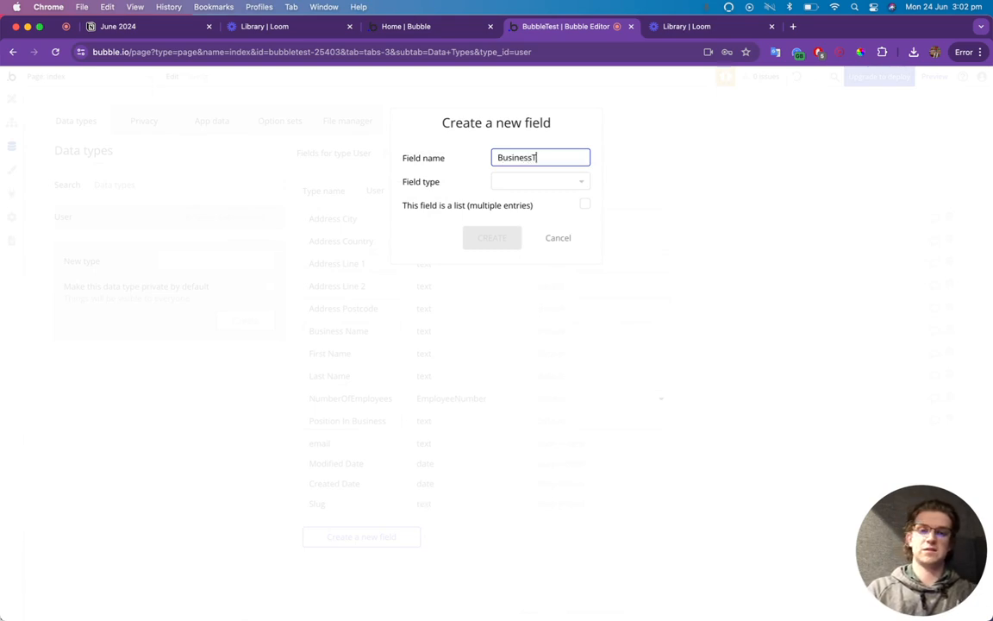
type("ype")
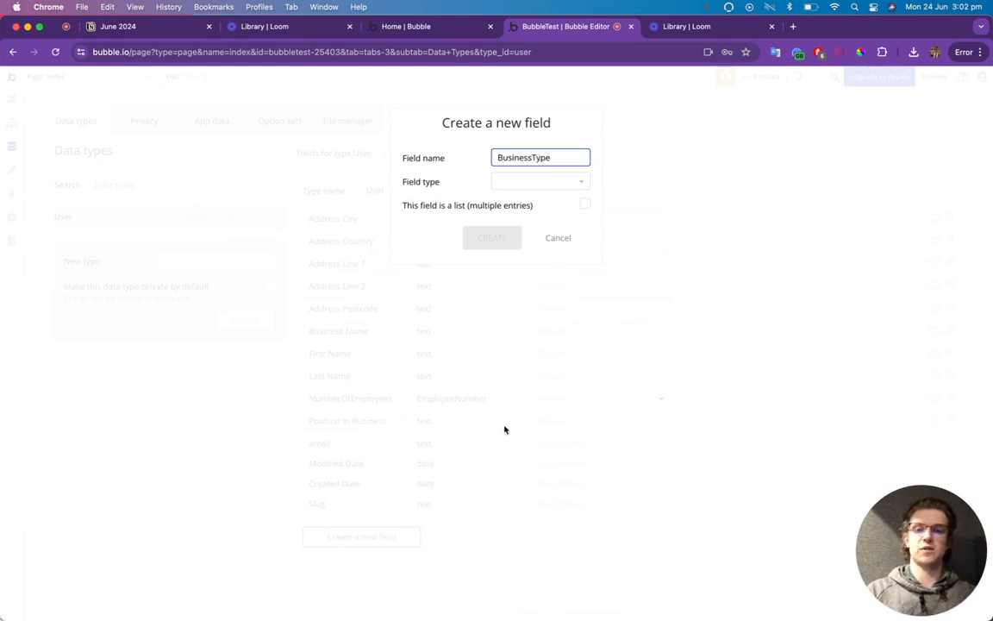
left_click(528, 183)
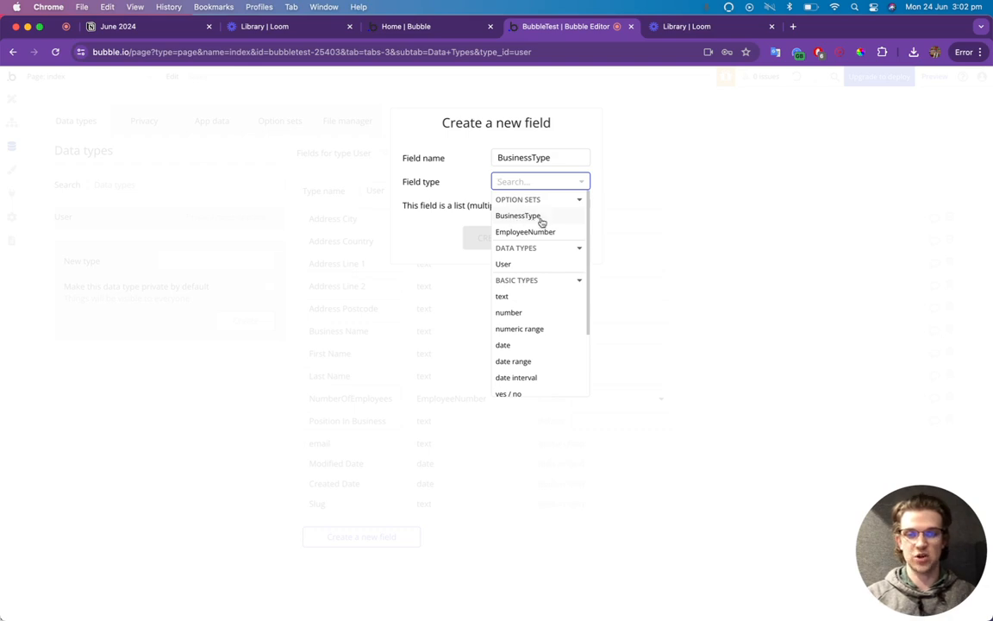
left_click(531, 217)
left_click(493, 238)
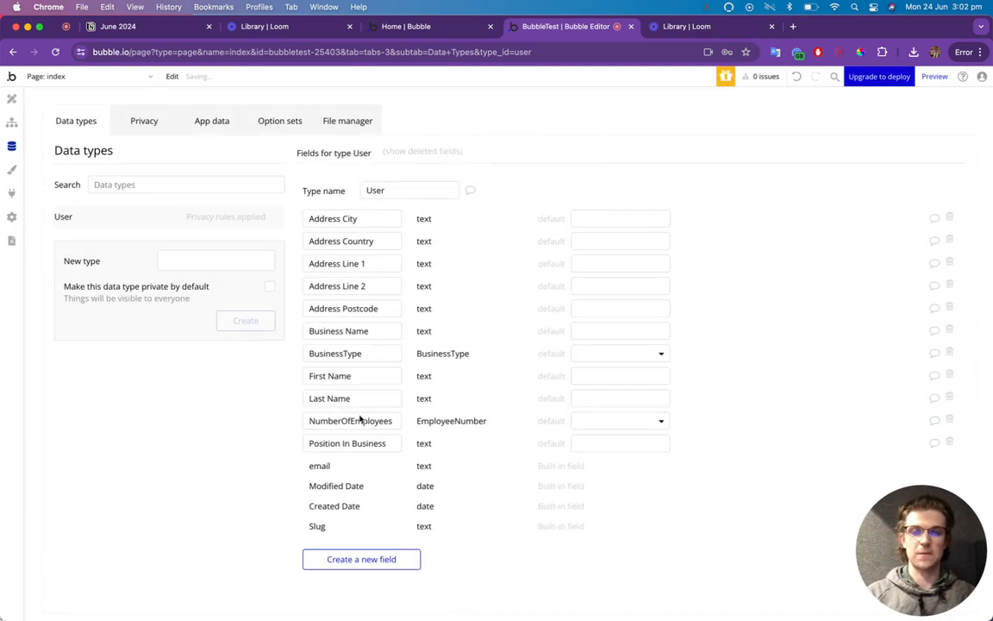
left_click(12, 99)
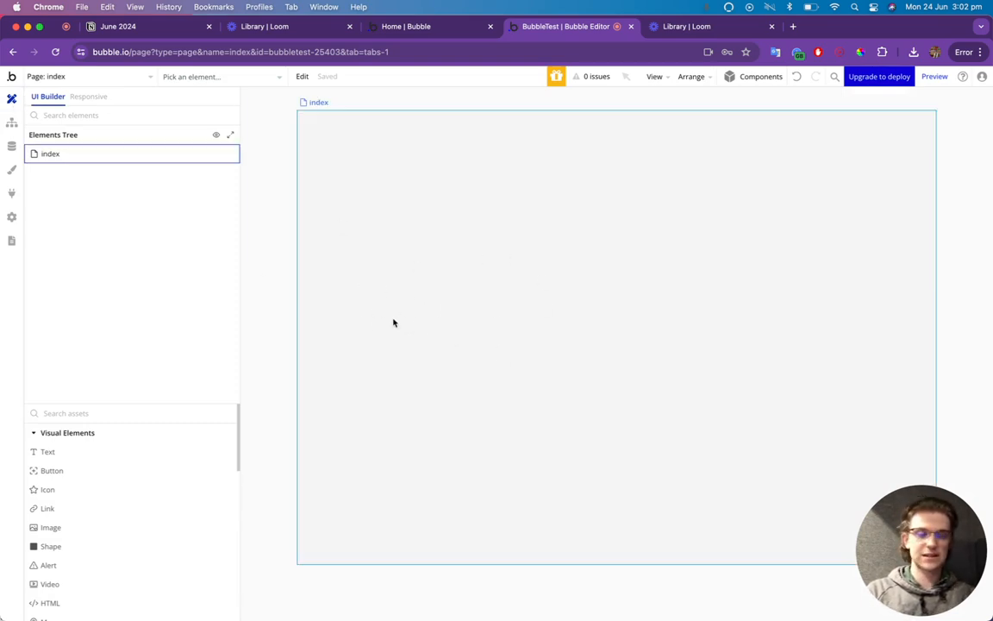
Place a Group on the index page and rename it Page Content.
left_click(137, 414)
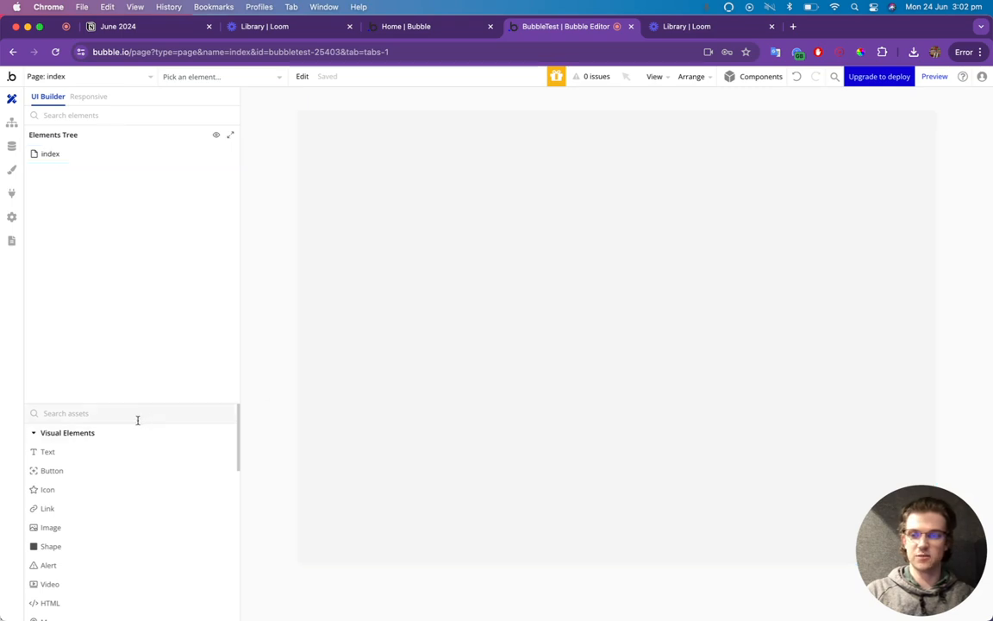
type("group")
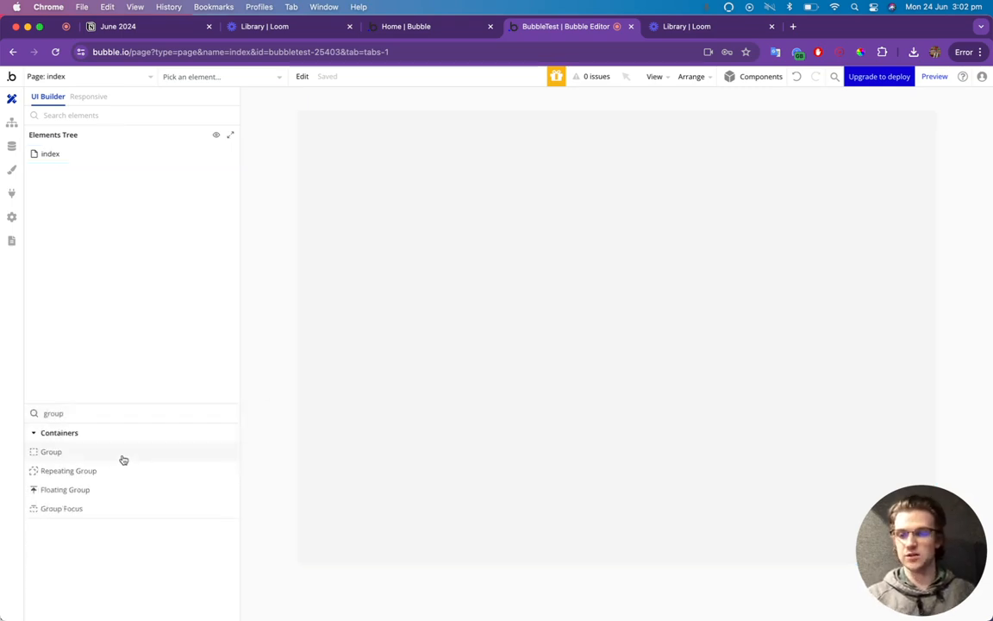
left_click_drag(122, 457, 481, 317)
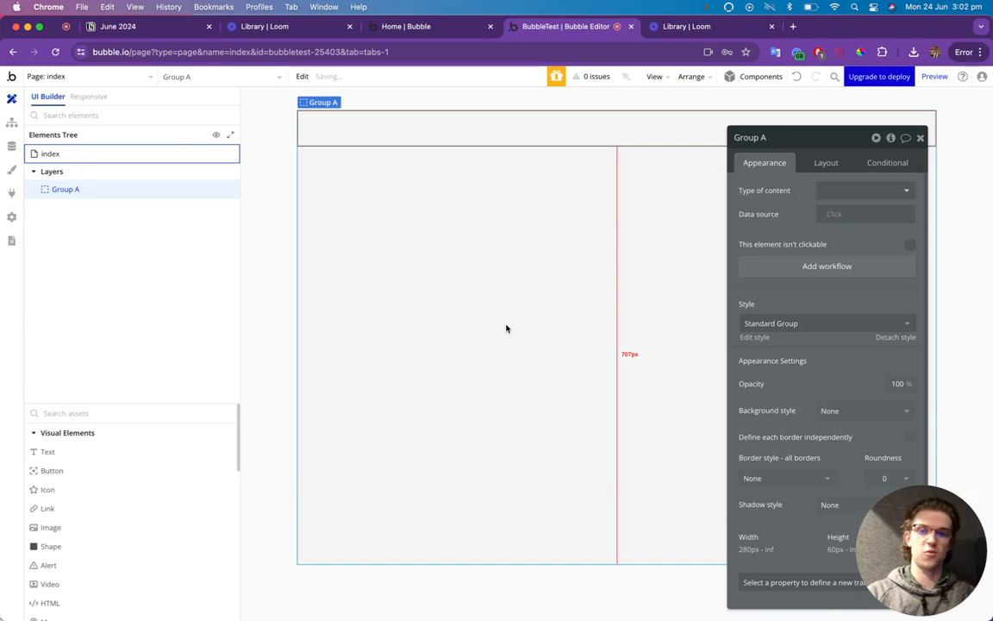
double_click(745, 137)
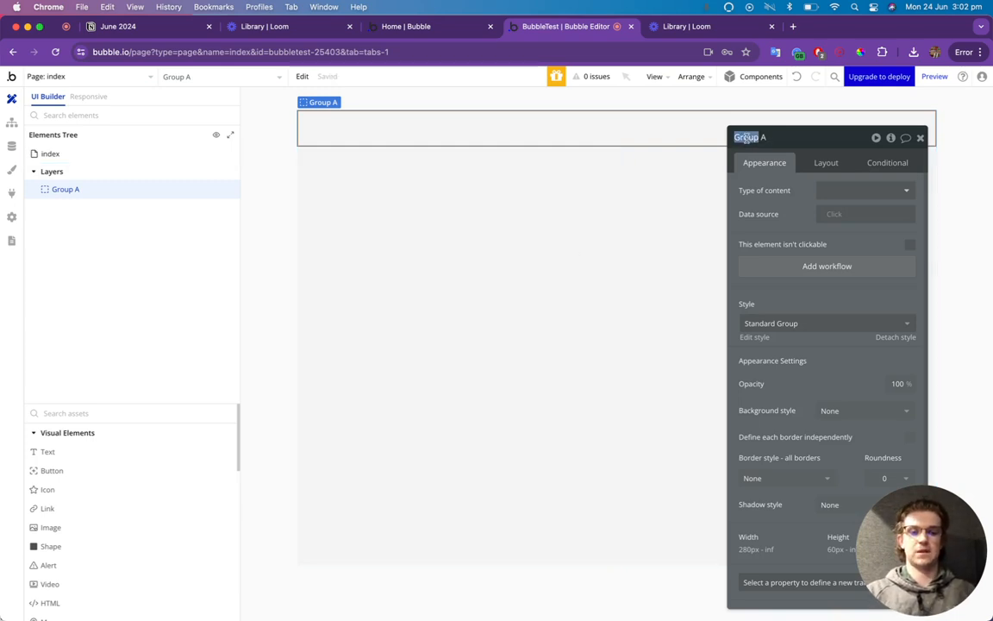
triple_click(740, 137)
type("Page Con")
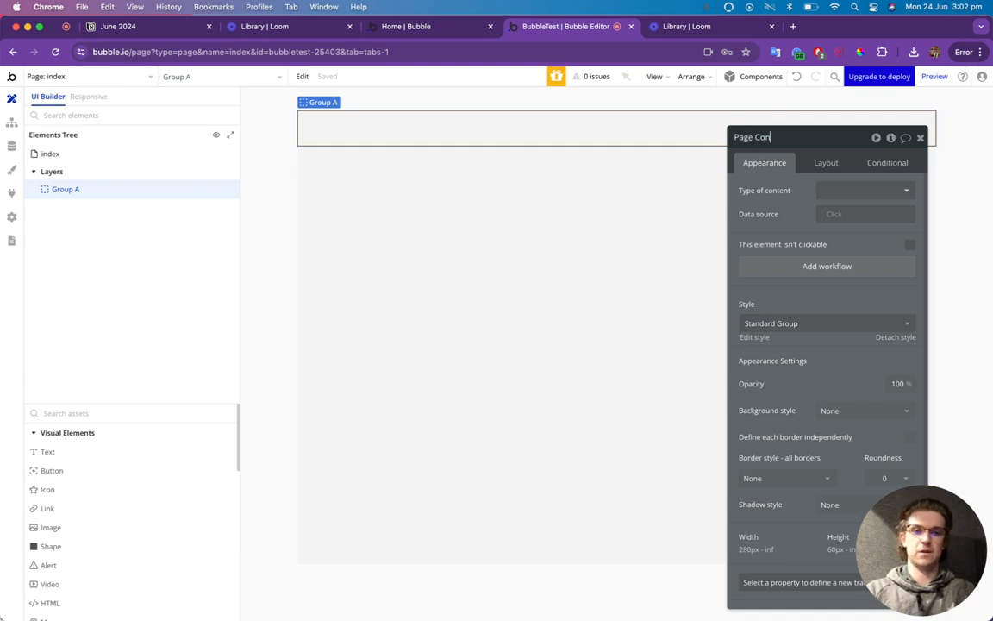
type("tent")
key("Return")
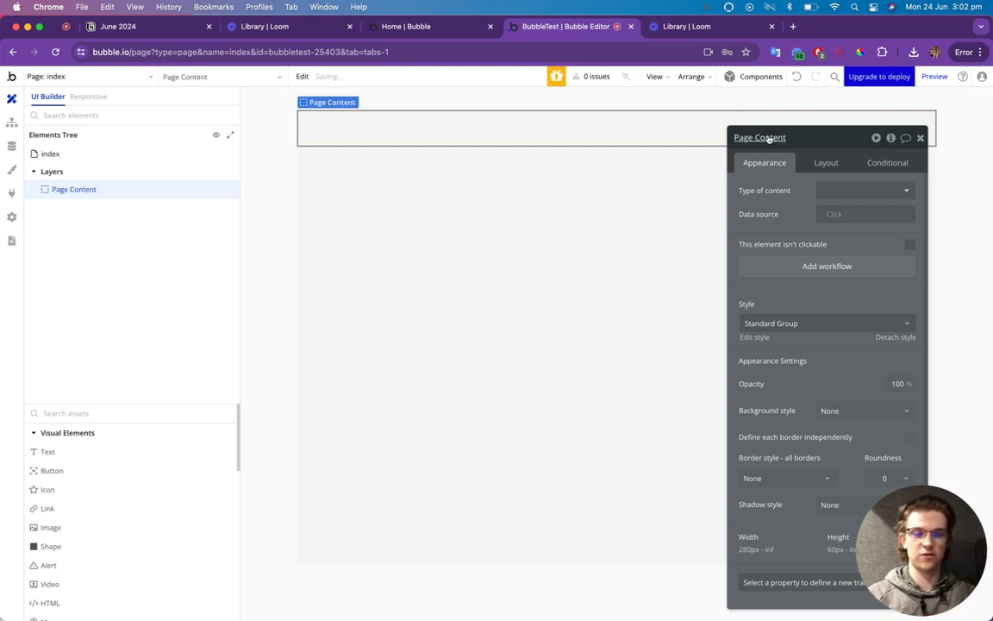
Give Page Content a flat color background and corner roundness 10.
left_click_drag(817, 138, 707, 99)
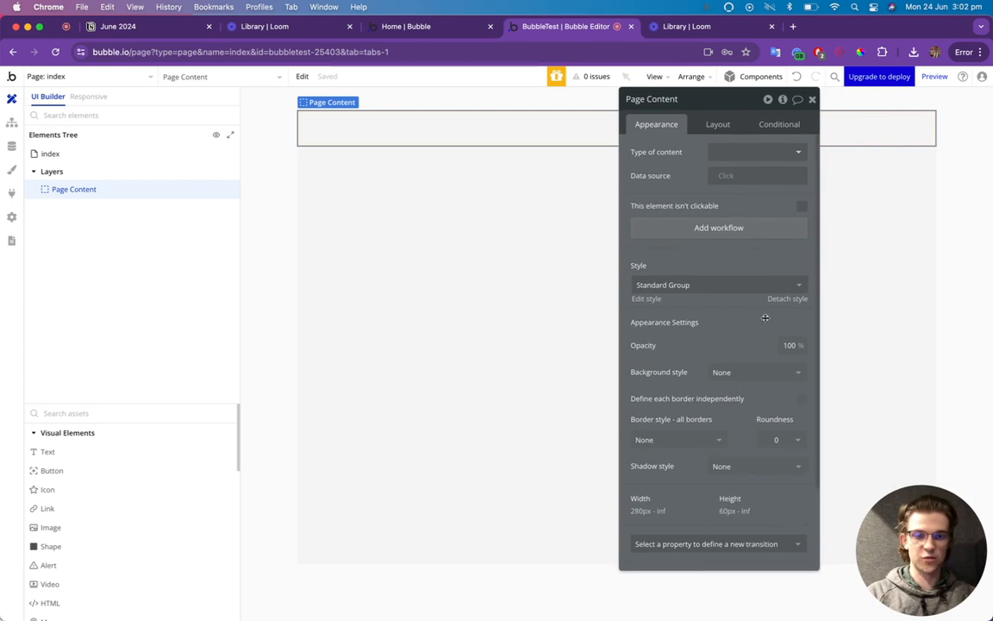
left_click(752, 374)
left_click(729, 423)
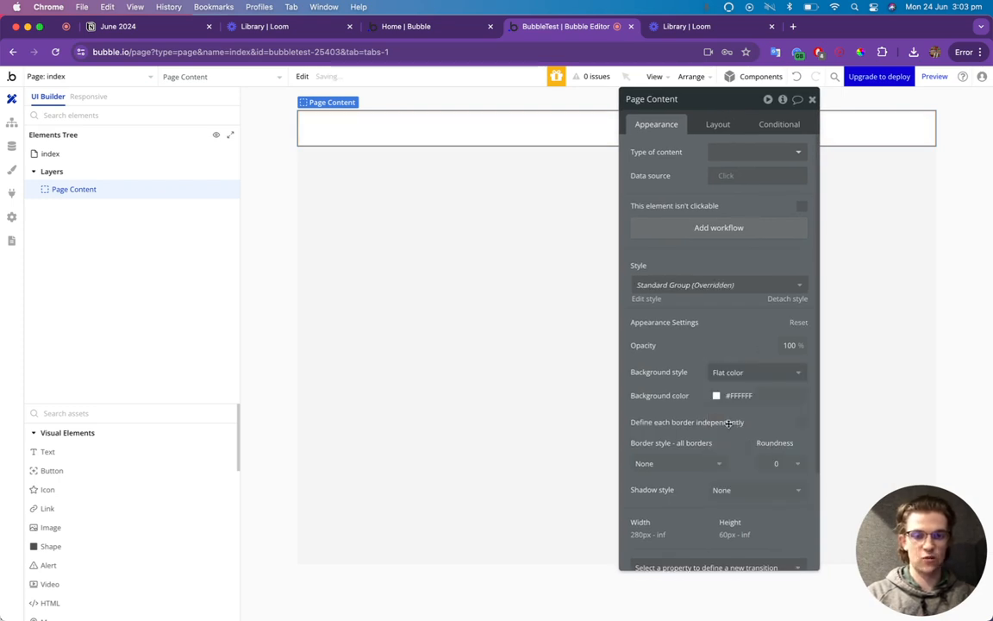
left_click(781, 463)
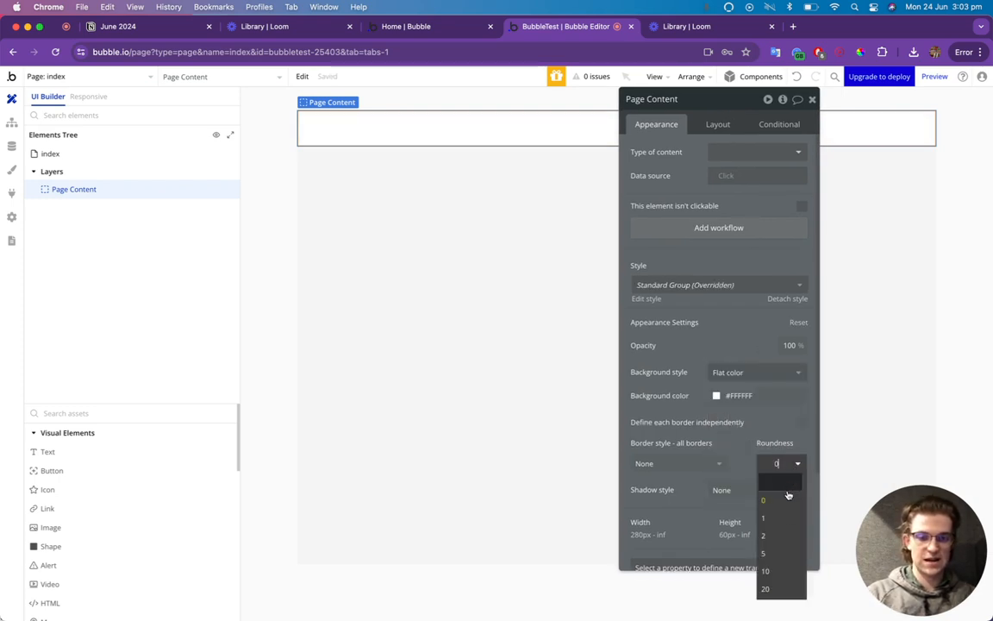
left_click(782, 569)
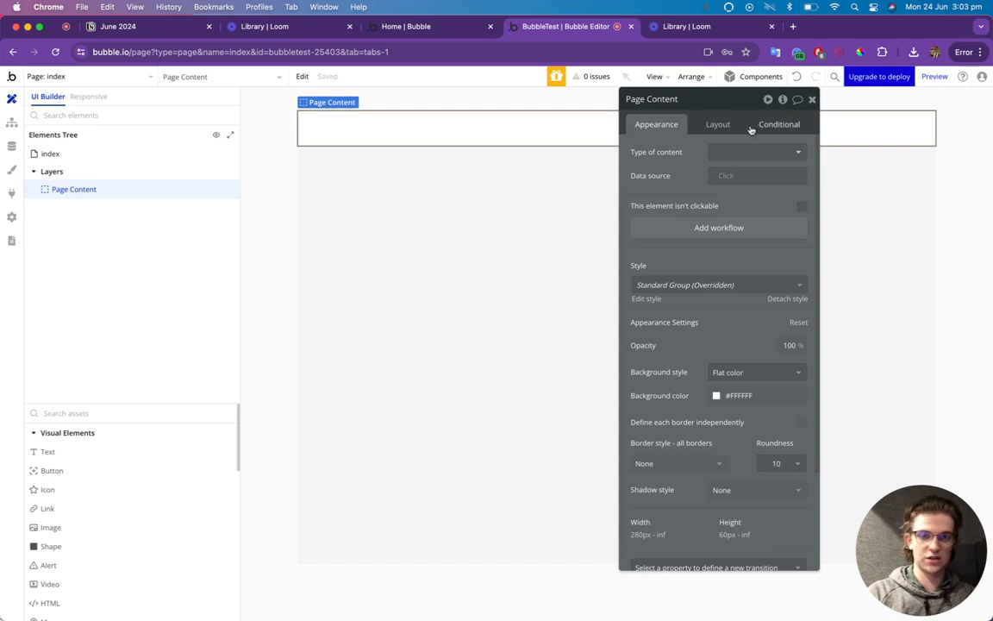
left_click(719, 126)
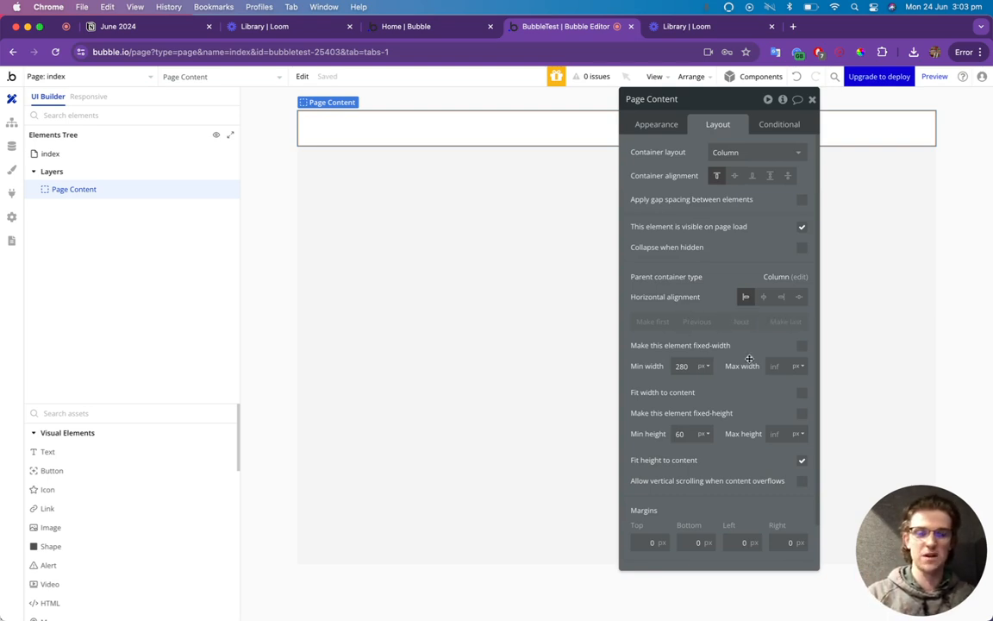
Give Page Content a 600 px max width, centre it horizontally, and set a 50 px top margin.
left_click(776, 369)
type("600")
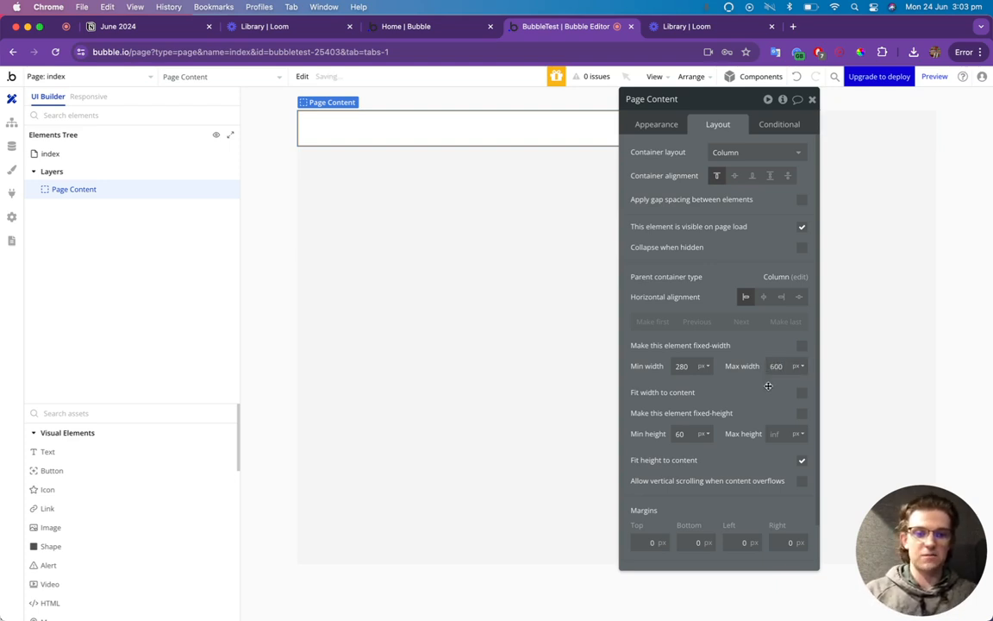
left_click(763, 297)
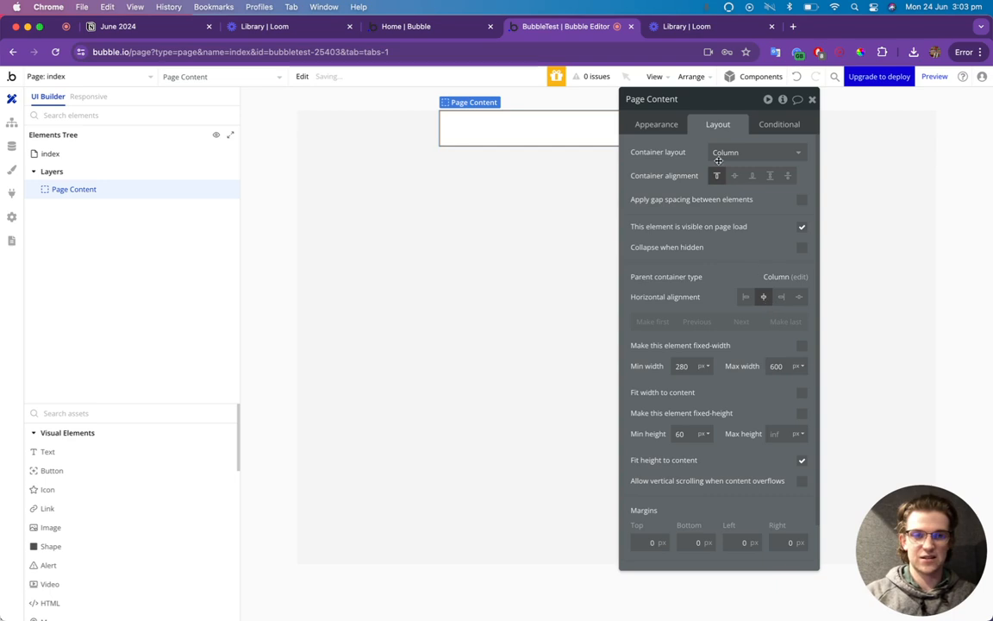
type("5")
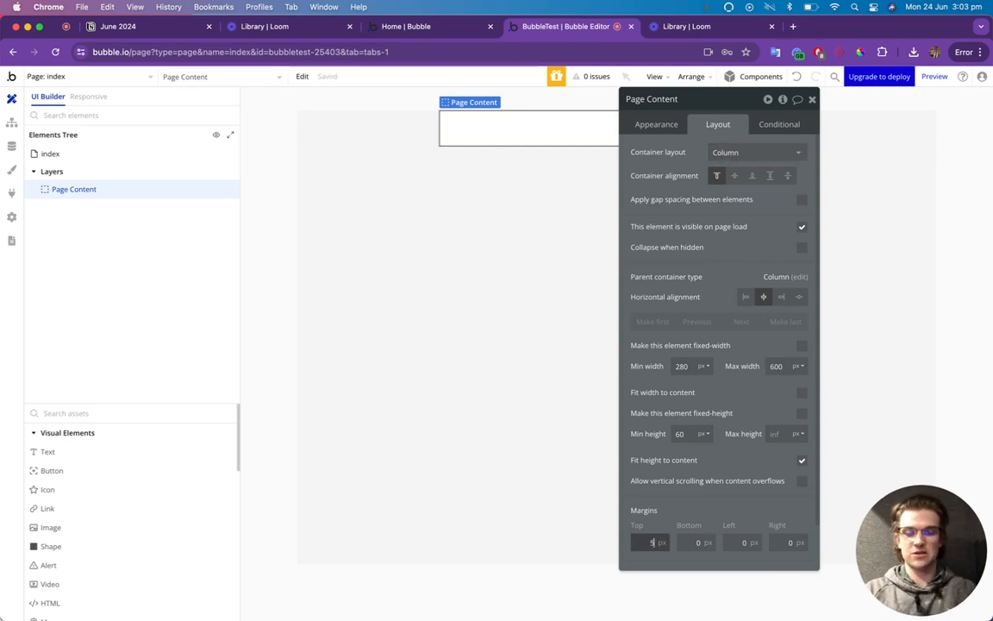
type("0")
key("Return")
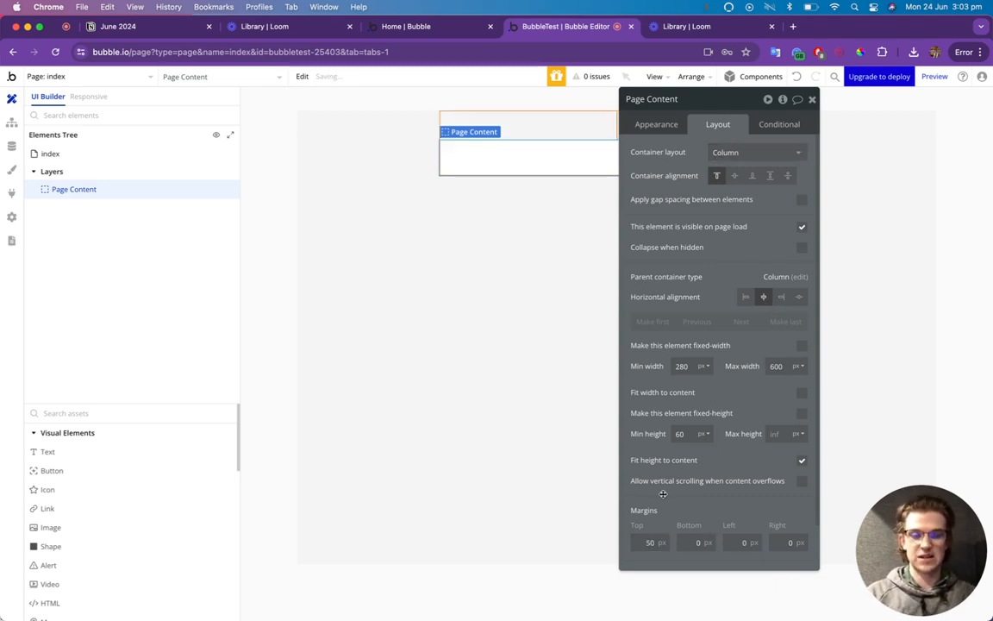
Set Page Content's padding to 25 px on top, bottom, left and right.
scroll(642, 531, "down", 1)
left_click(659, 555)
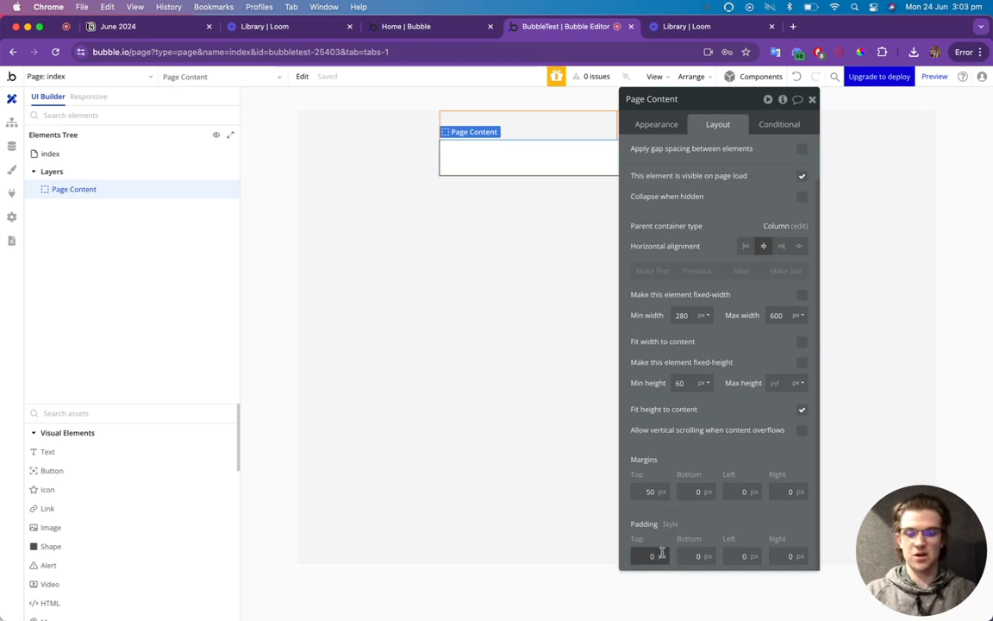
type("25")
key("Tab")
type("215")
key("Tab")
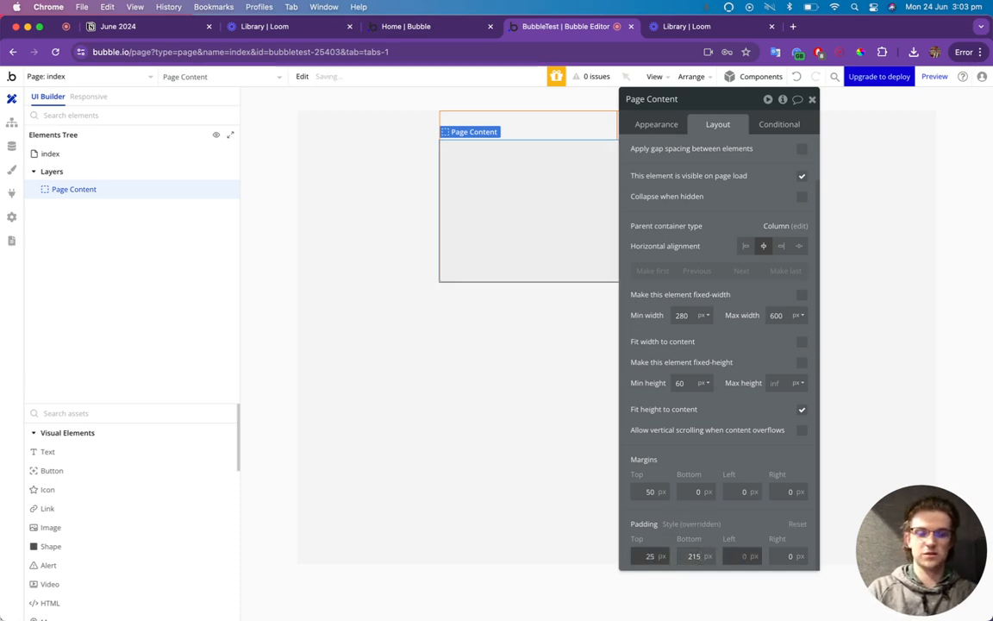
key("shift+Tab")
type("25")
key("Tab")
key("Tab")
type("152")
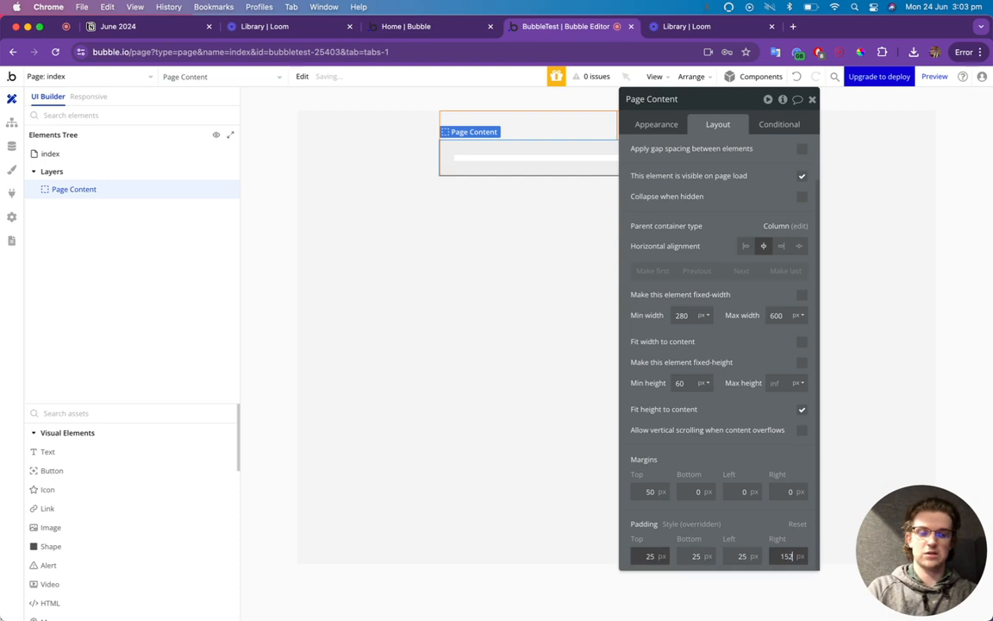
key("Tab")
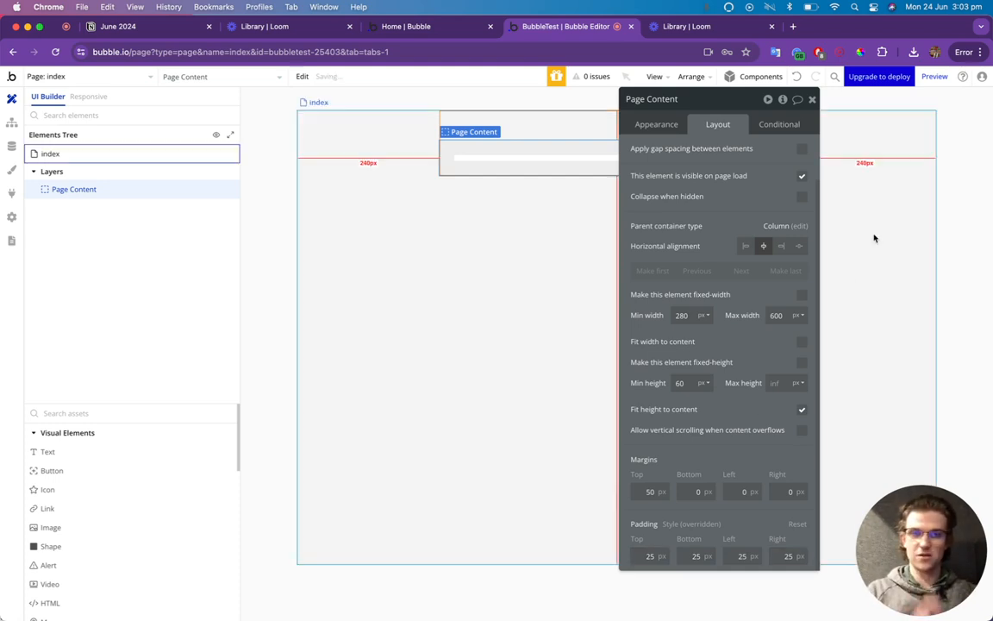
left_click(813, 103)
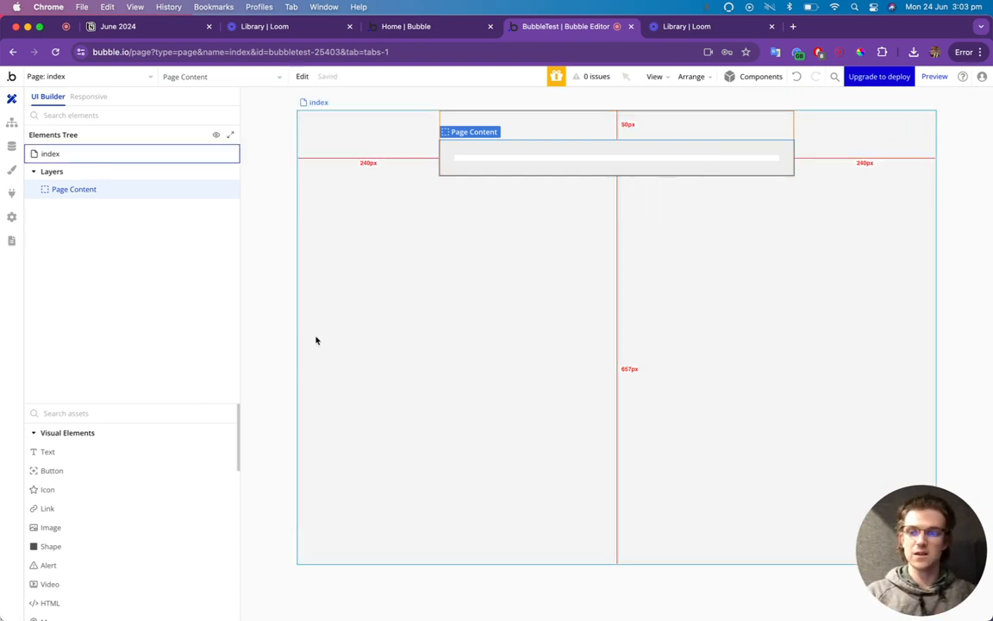
Add a bold 18 px text in Page Content reading 'Please Fill In Your Information Below'.
left_click_drag(69, 452, 510, 167)
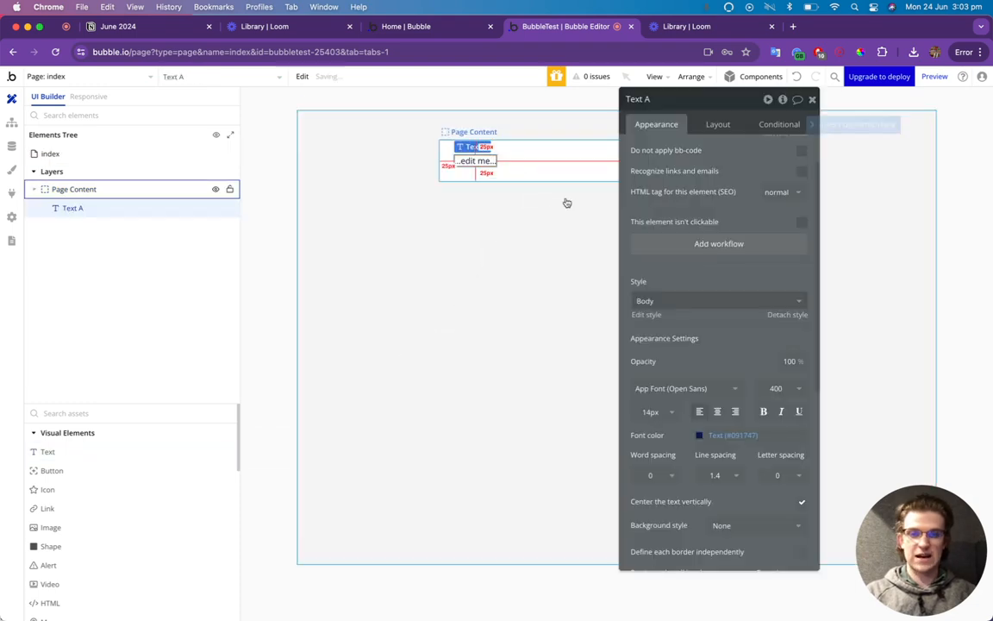
type("Please Fill In You")
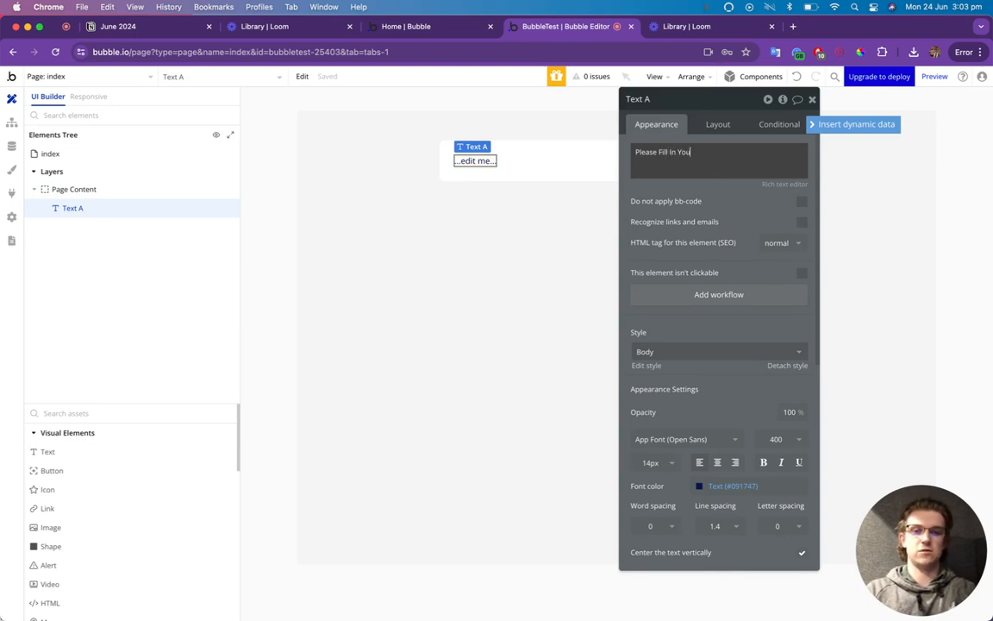
type("mation Below")
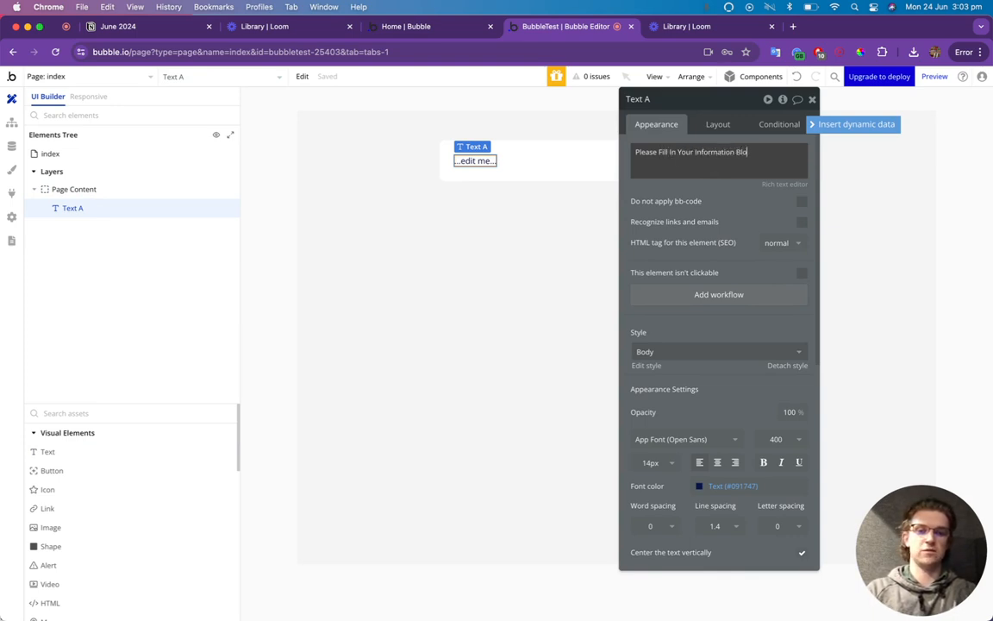
left_click(666, 468)
type("18")
key("Return")
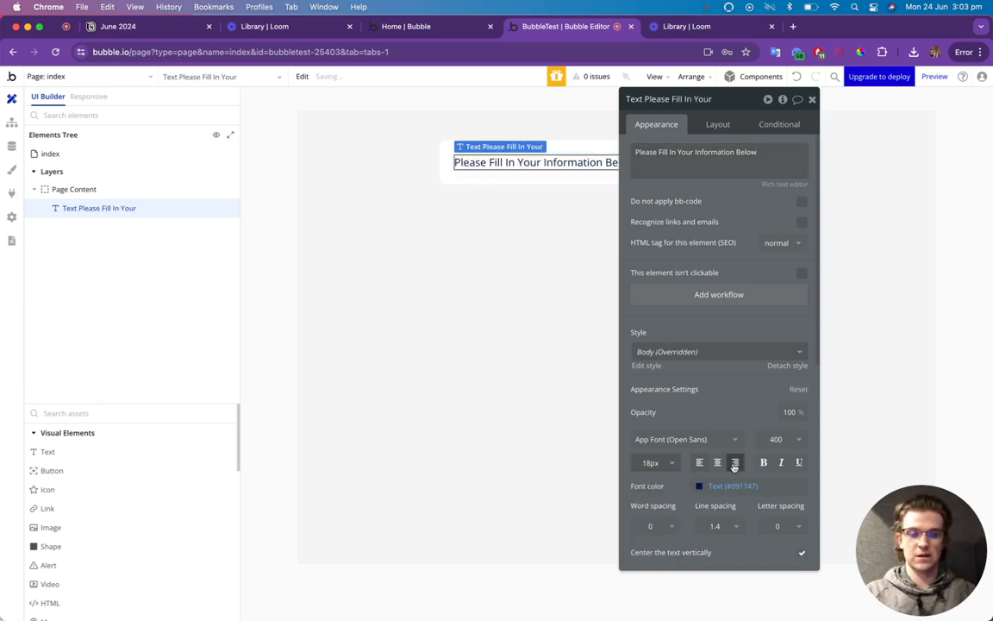
left_click(770, 468)
Centre the heading horizontally within Page Content.
left_click(718, 124)
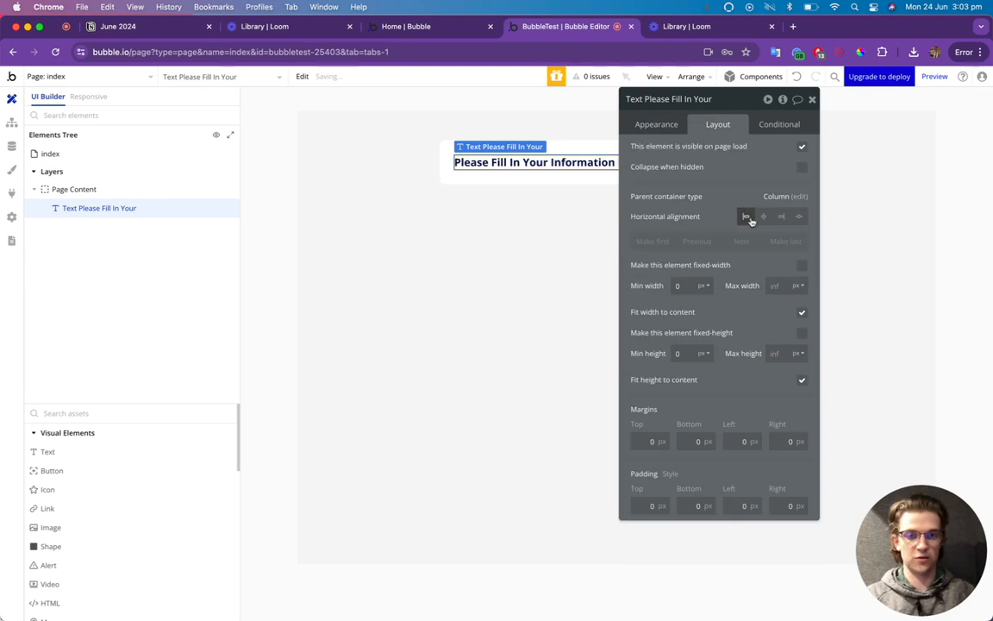
left_click(763, 216)
left_click(812, 99)
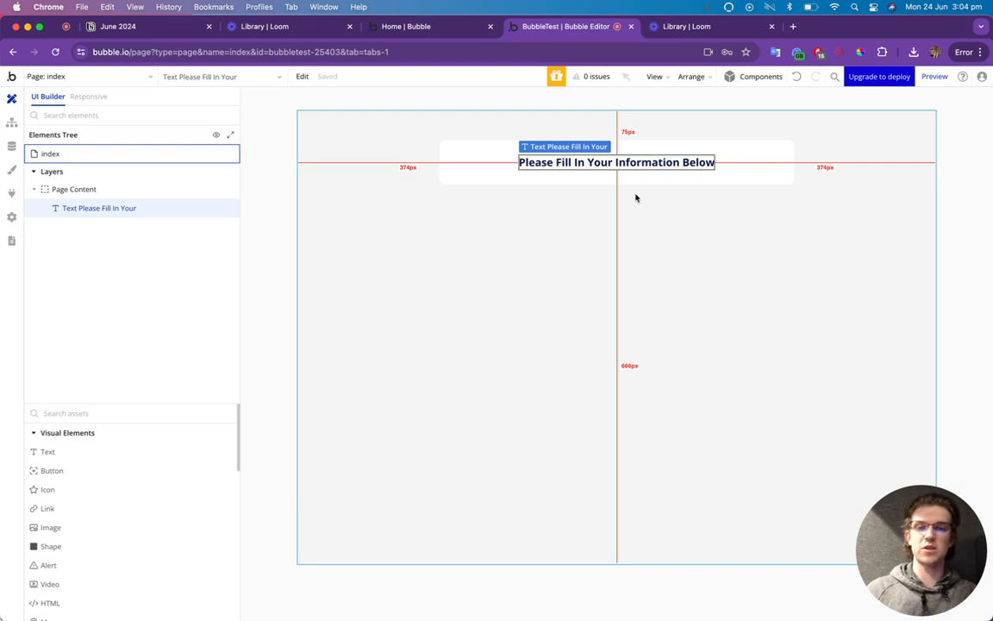
left_click(107, 407)
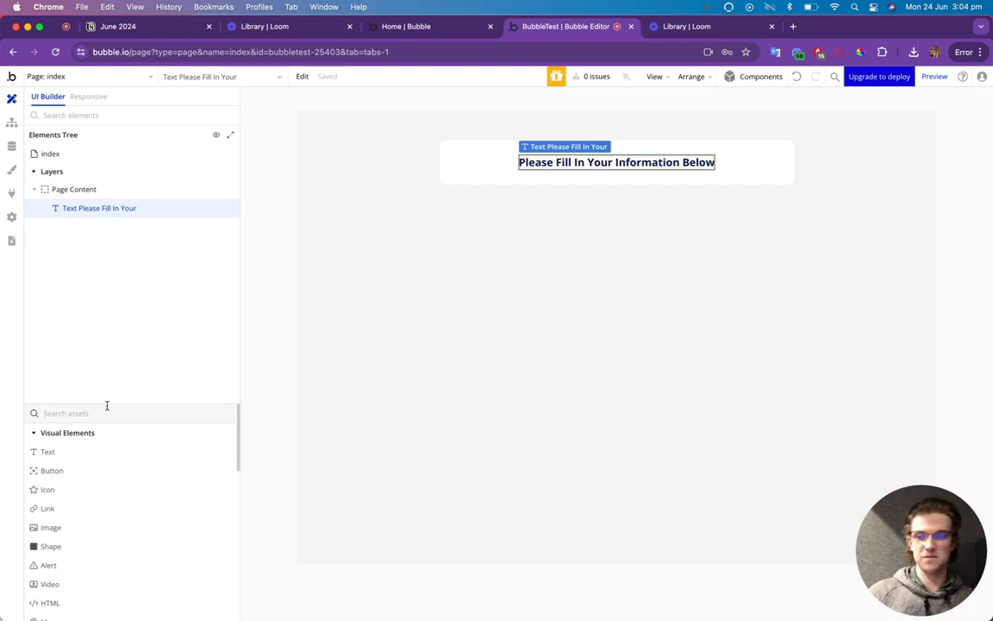
Add a new Group to the page and name it Step1 Group.
type("group")
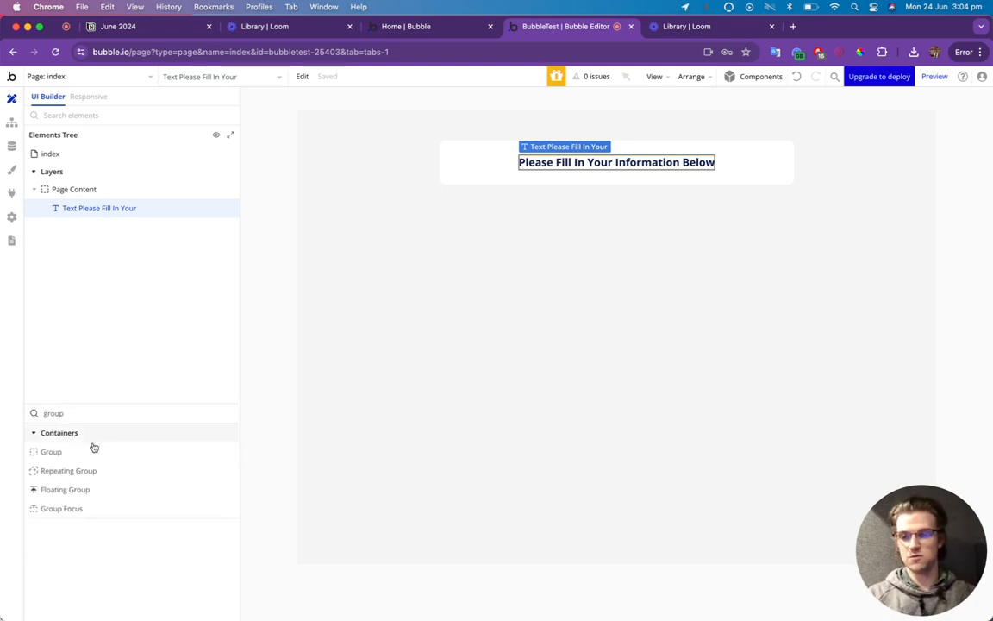
left_click_drag(94, 447, 559, 178)
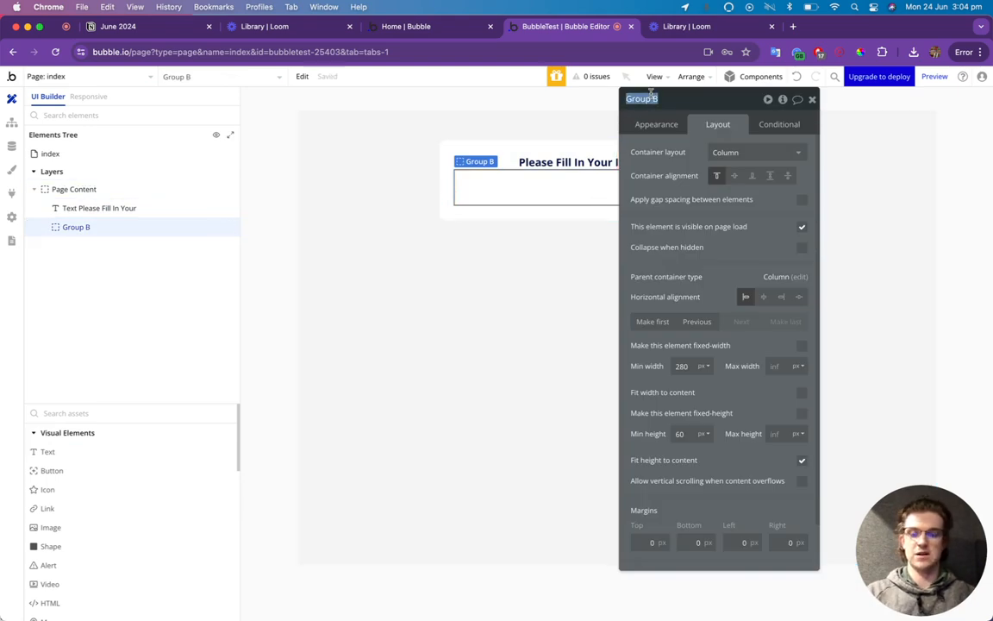
type("Step1")
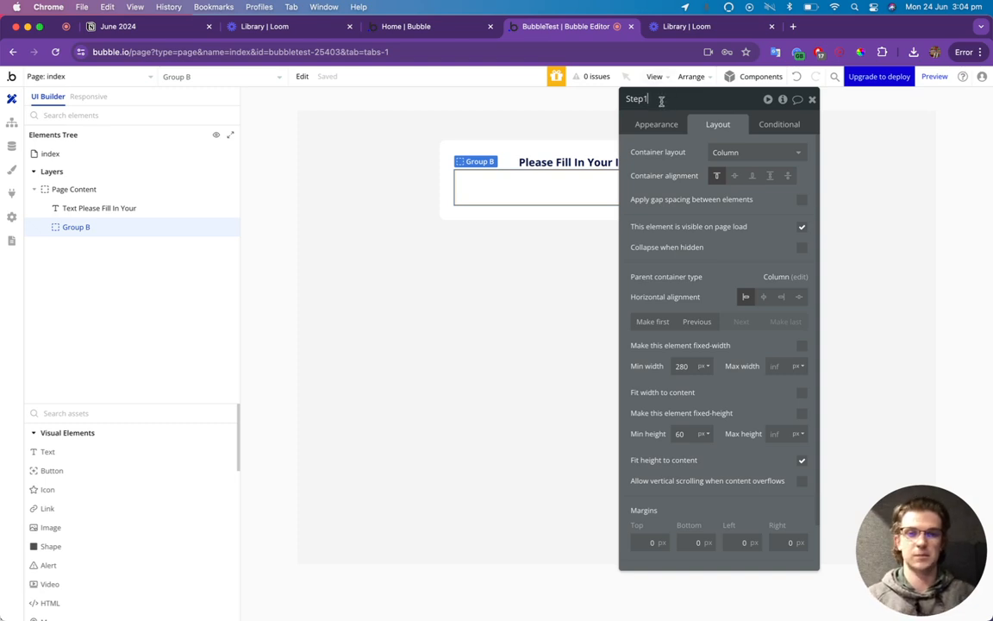
type(" Group")
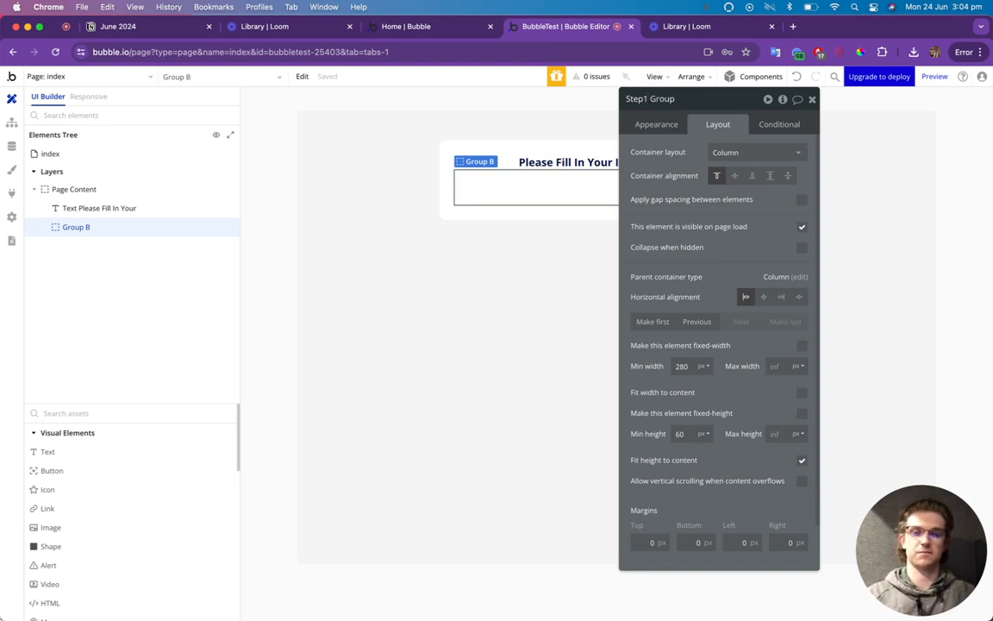
left_click(812, 99)
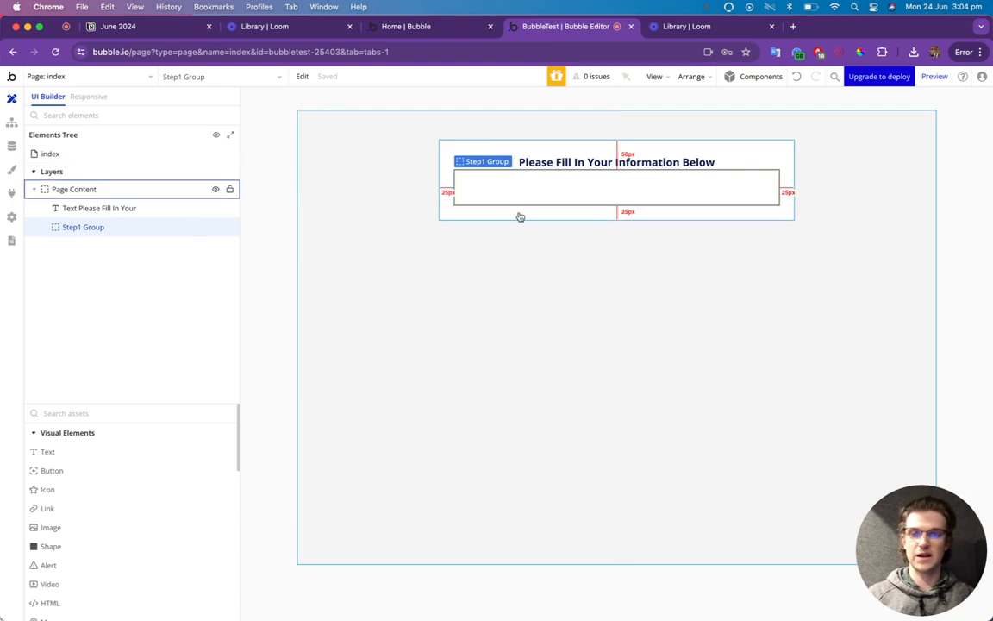
Add a bold 18 px 'Step 1' text inside Step1 Group.
left_click_drag(31, 450, 506, 198)
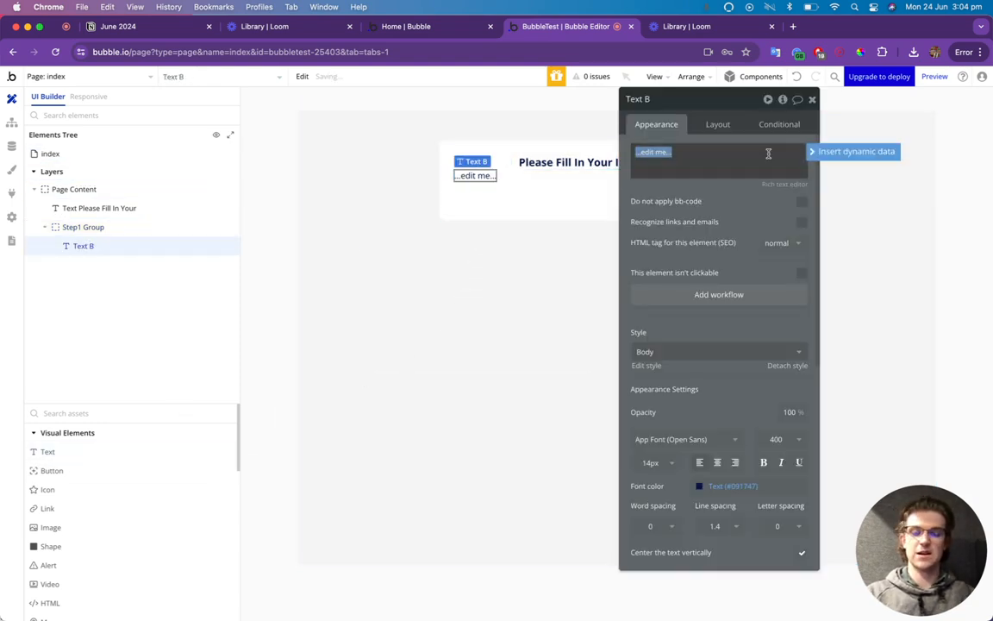
type("Step 1")
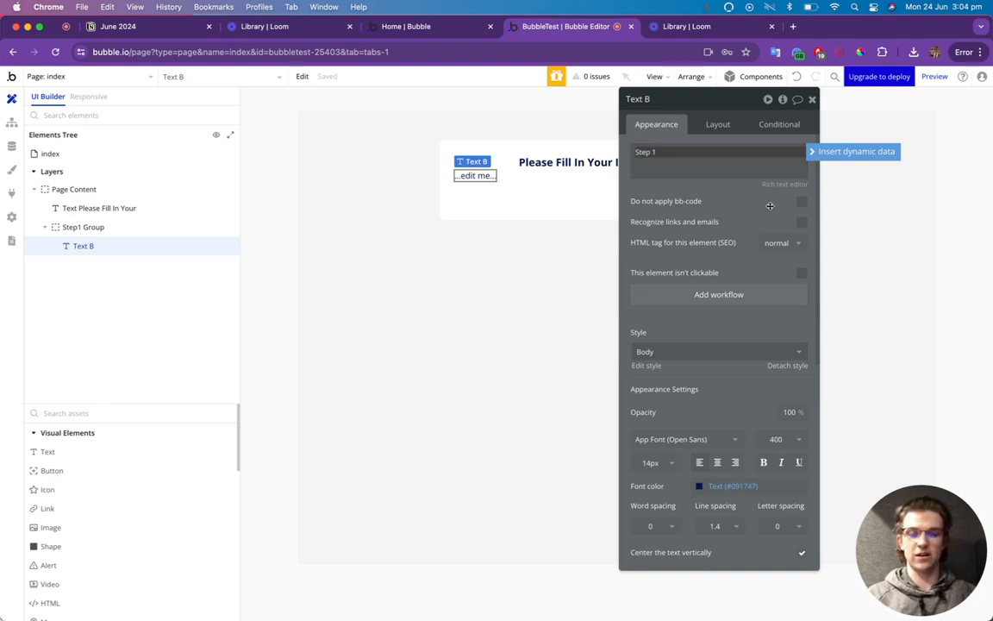
left_click(764, 462)
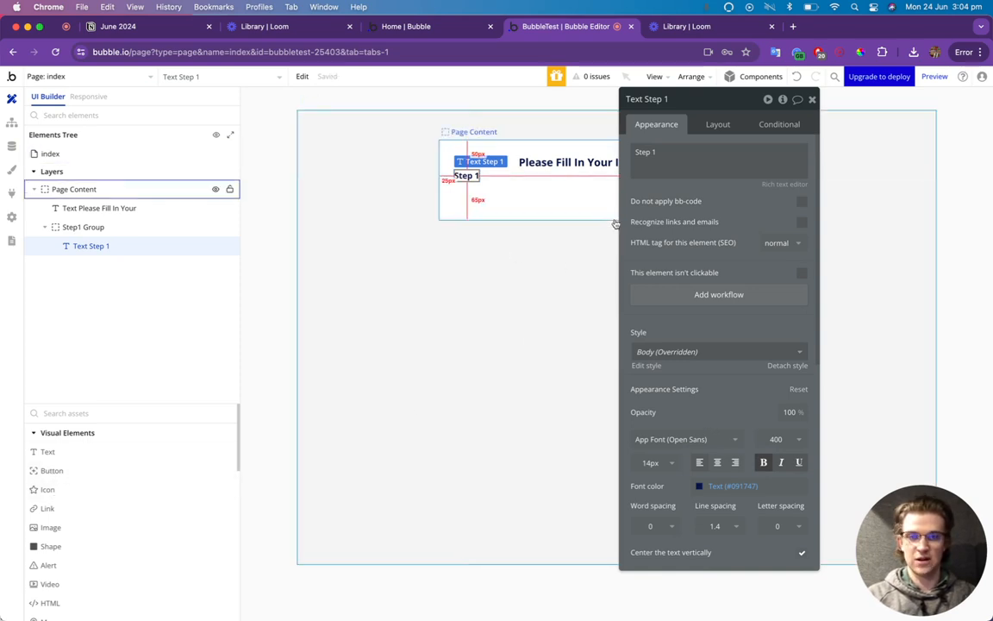
left_click(657, 463)
type("18")
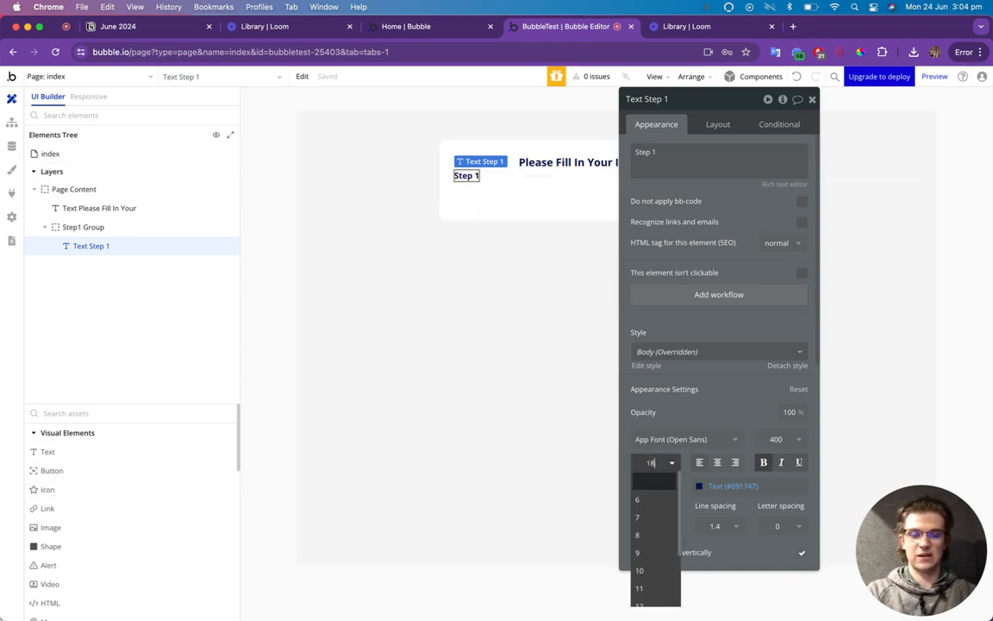
key("Return")
Enlarge the heading to 24 px and give Step1 Group a 15 px top margin.
left_click(571, 162)
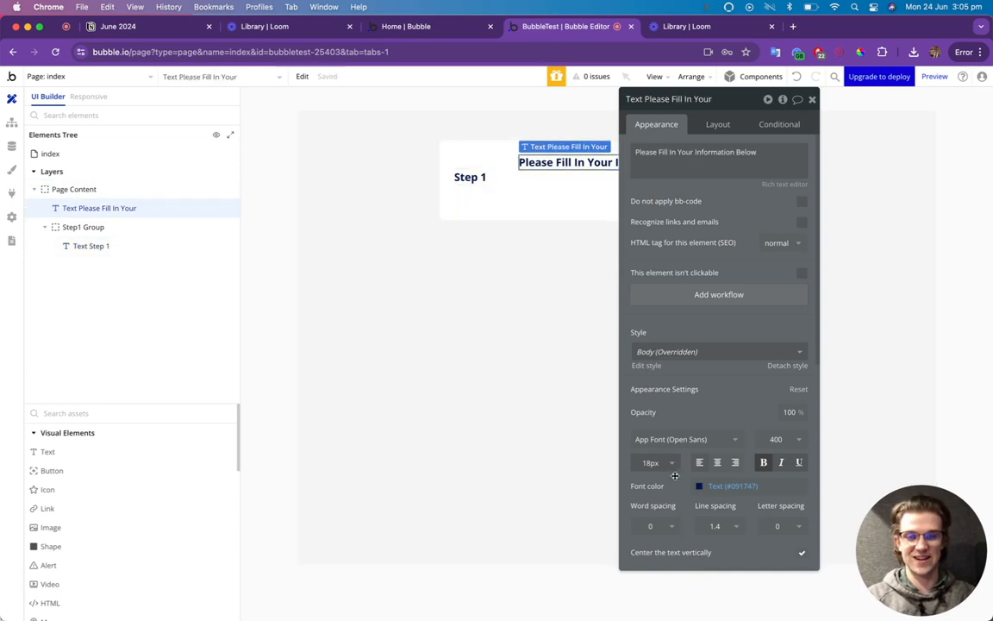
left_click(654, 463)
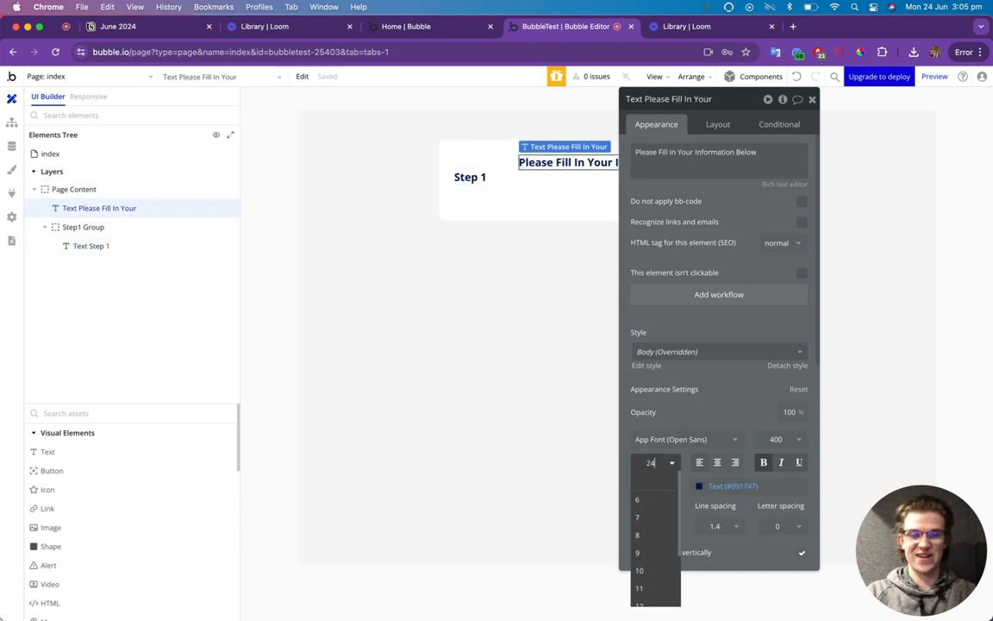
left_click(655, 466)
left_click(499, 199)
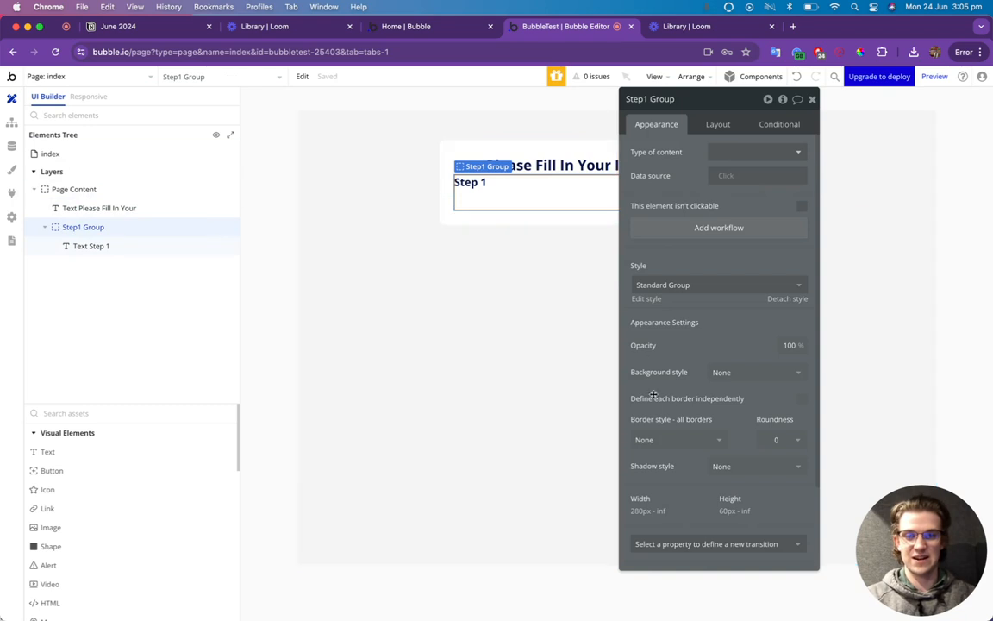
left_click(717, 124)
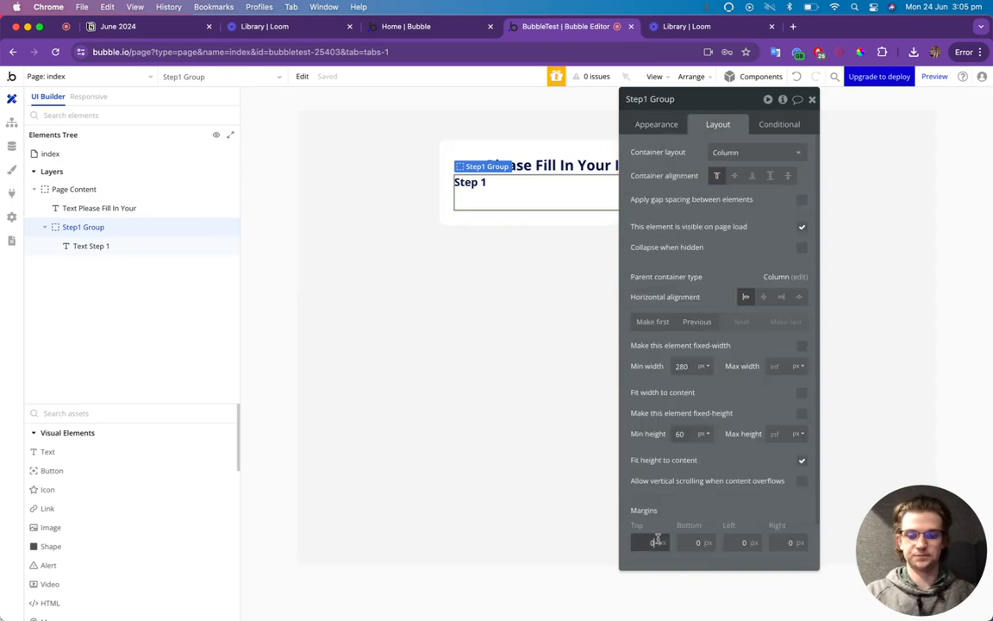
key("Return")
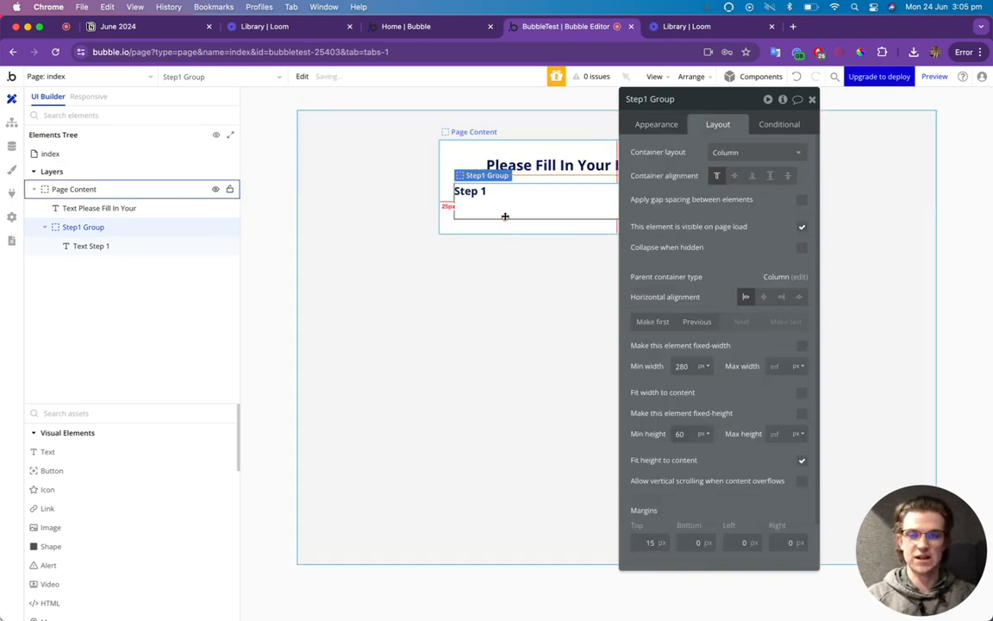
Add a 'First Name' text label to Step1 Group with a 15 px top margin.
left_click_drag(53, 455, 505, 220)
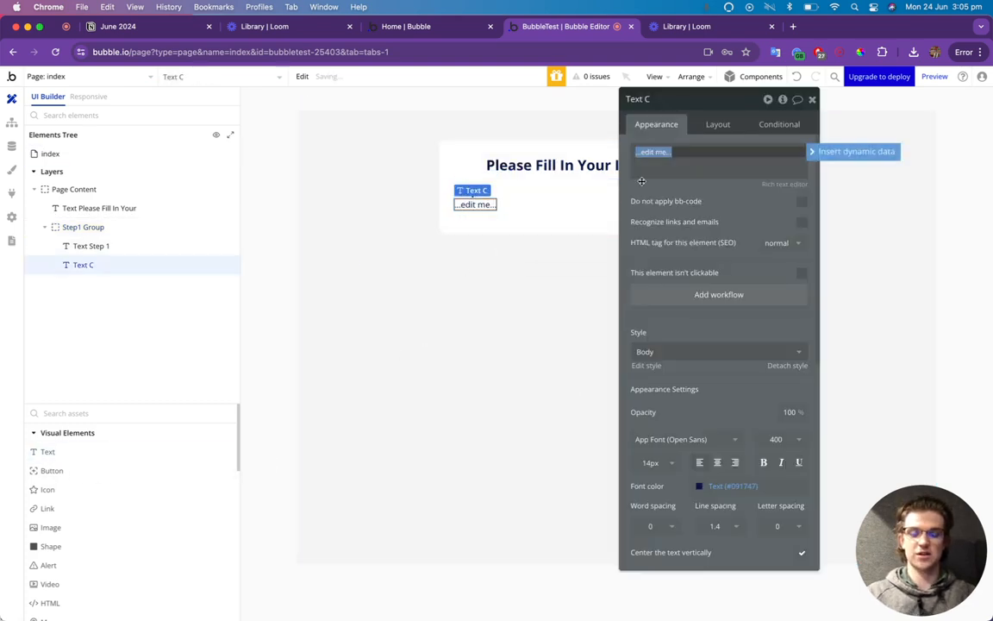
type("First Name")
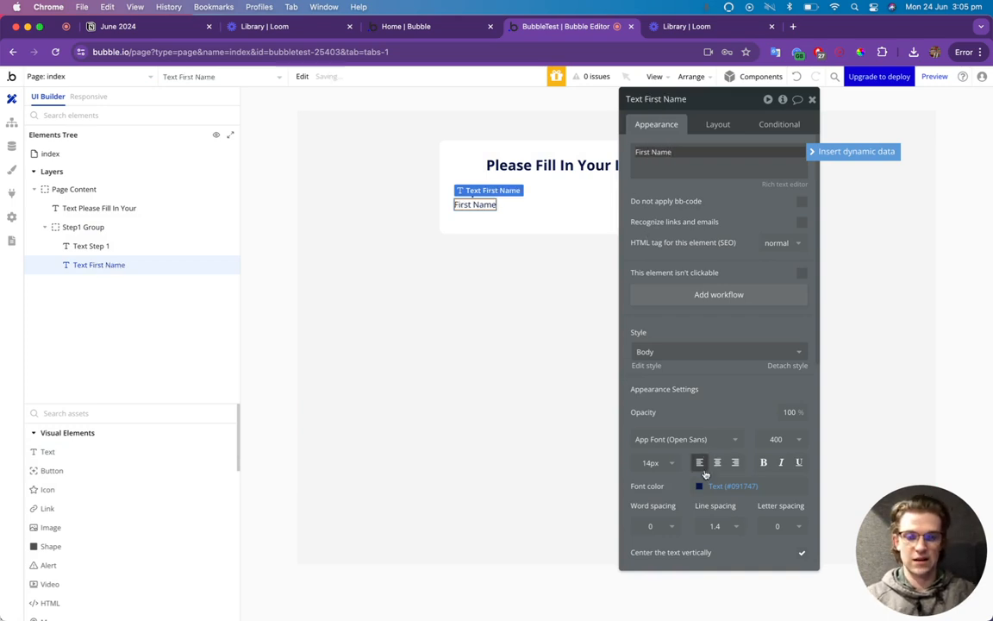
left_click(718, 124)
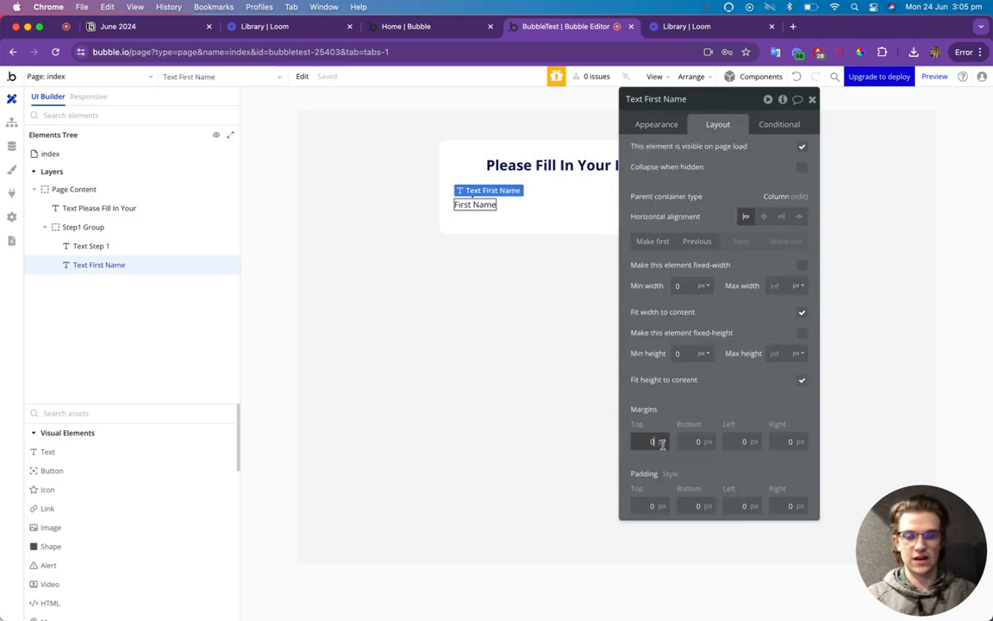
type("15")
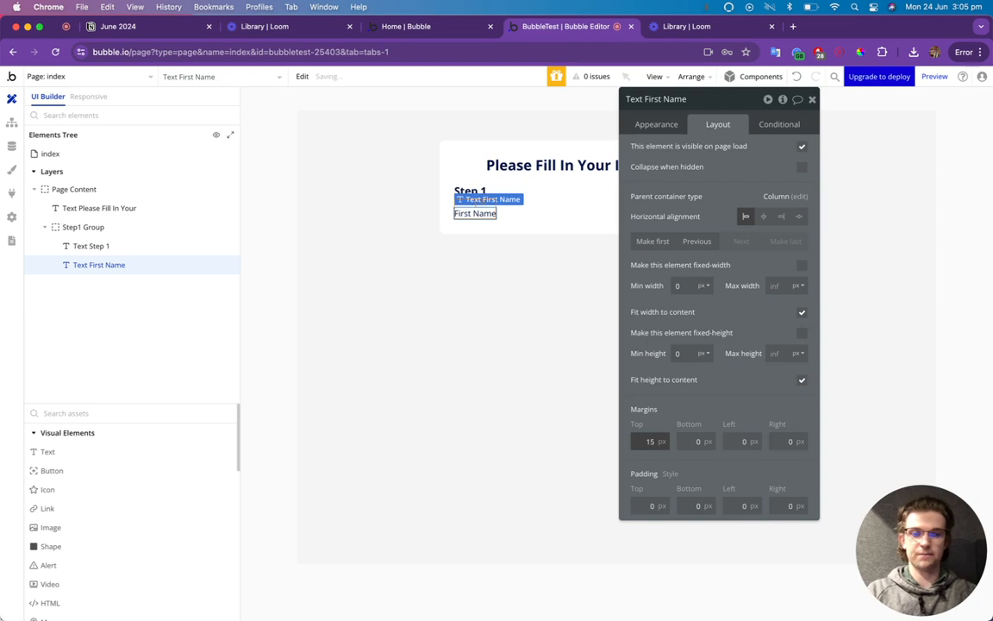
left_click(96, 413)
Add a non-fixed-width Input below the label, named First Name Input.
type("input")
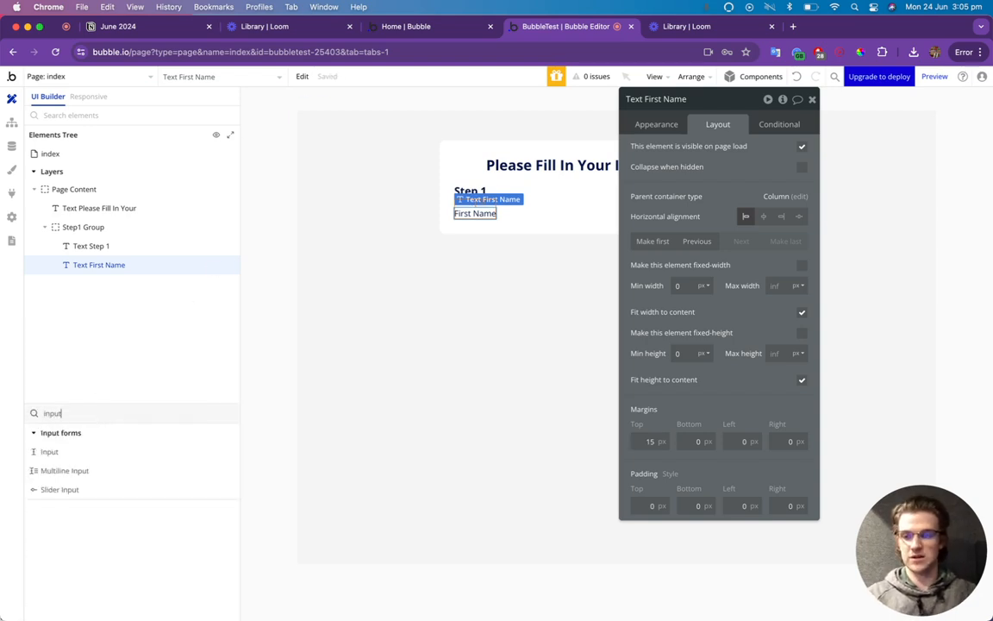
left_click_drag(47, 459, 495, 220)
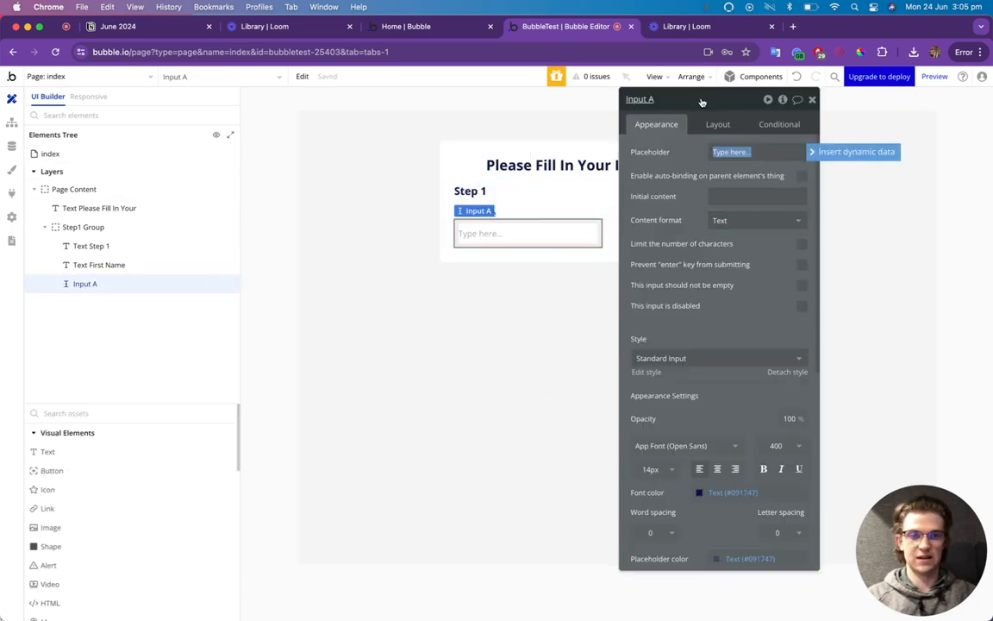
left_click_drag(700, 98, 778, 103)
left_click(794, 129)
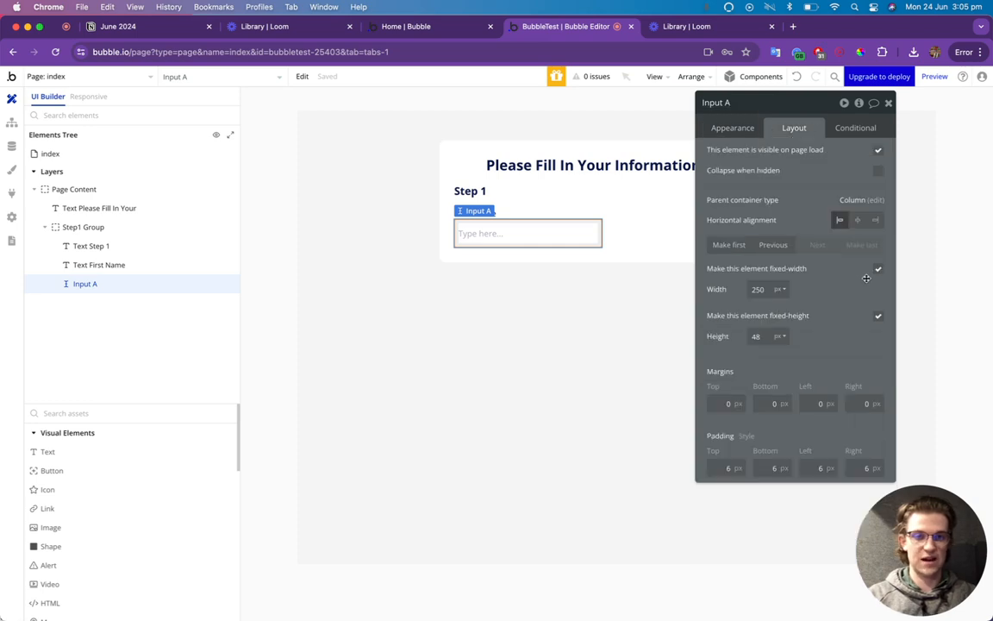
left_click(878, 269)
left_click_drag(792, 102, 713, 138)
left_click(687, 129)
type("Firs")
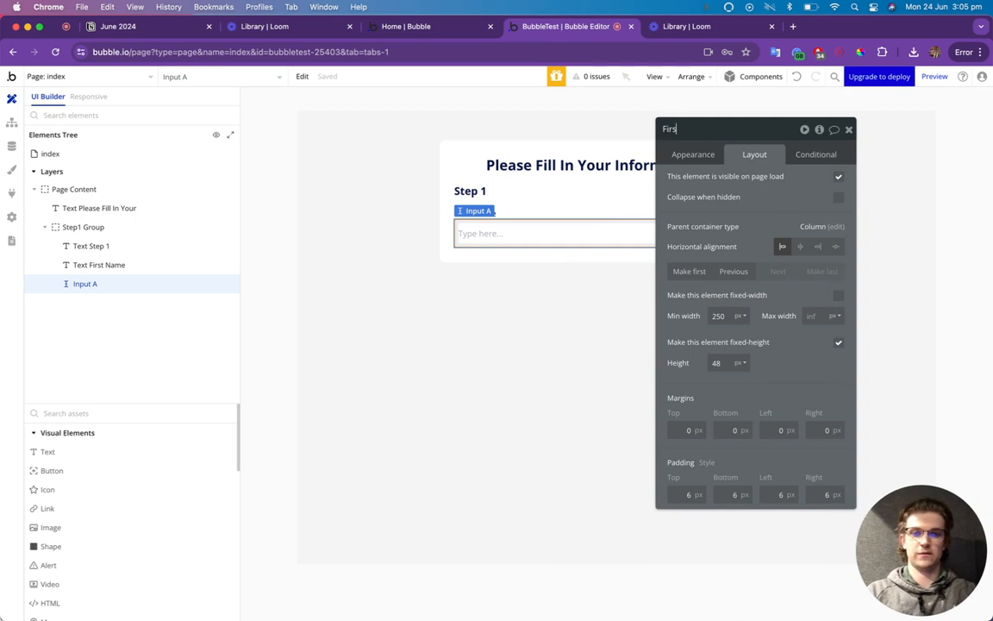
type("t Name Input")
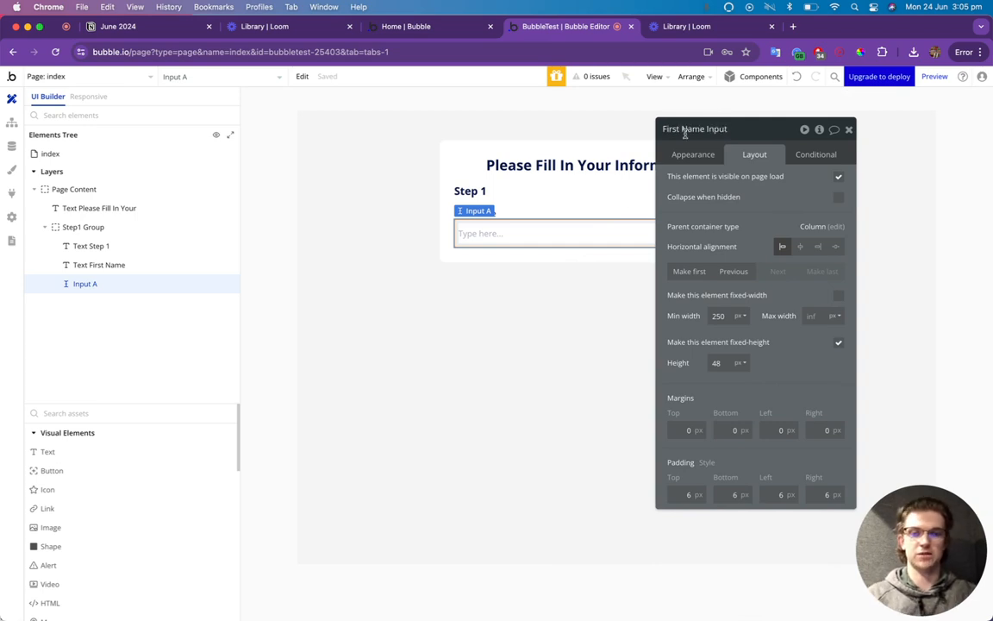
key("Return")
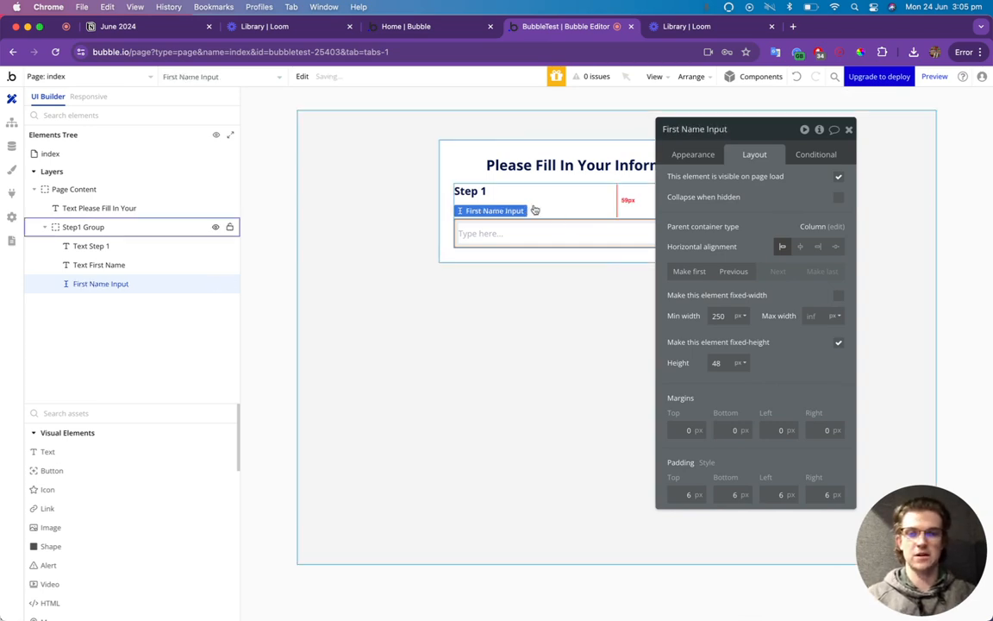
Alt-drag a copy of the First Name label below the input.
left_click(518, 210)
left_click(493, 213)
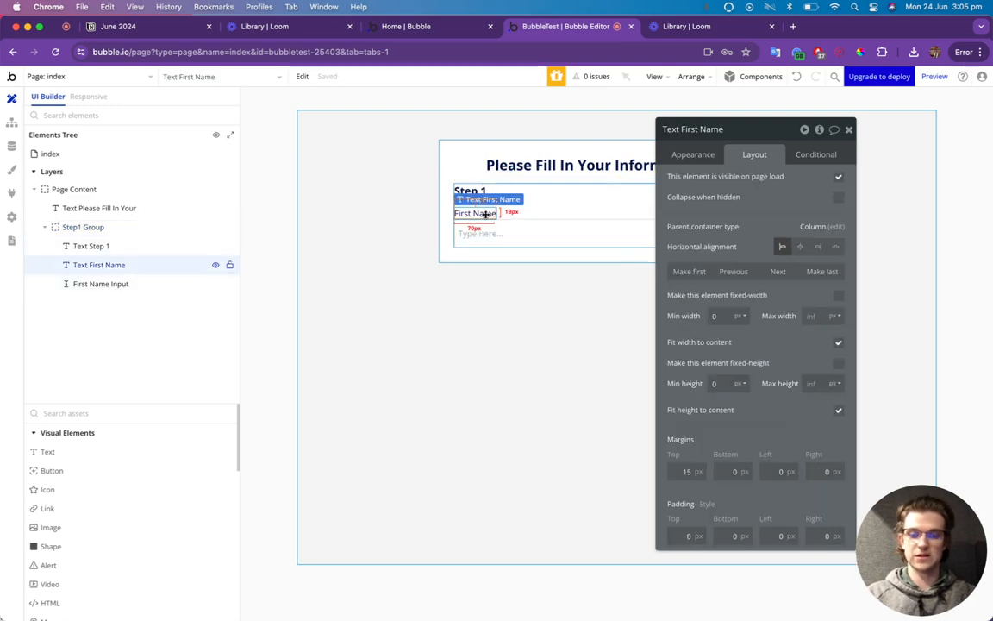
left_click_drag(485, 214, 483, 261)
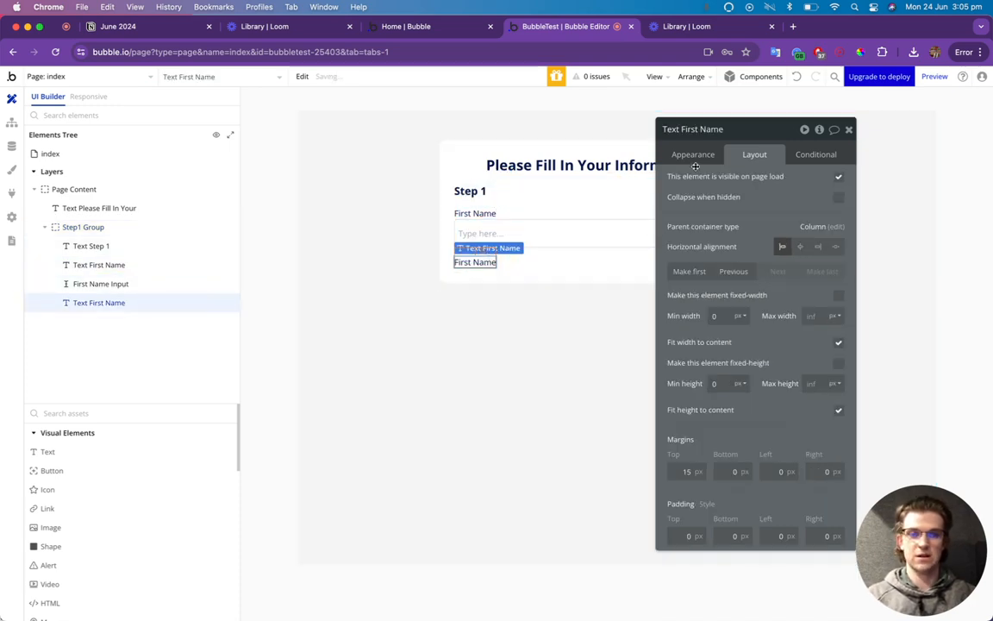
Retype the copied label as 'Last Name' and duplicate the input as Last Name Input.
left_click(695, 155)
triple_click(707, 176)
type("Last Name")
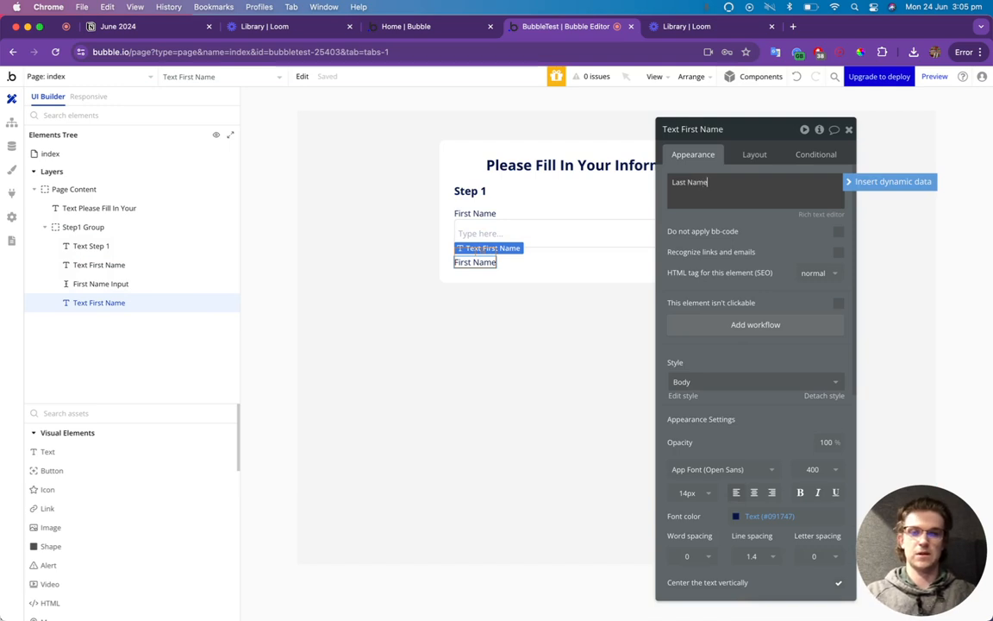
left_click(557, 233)
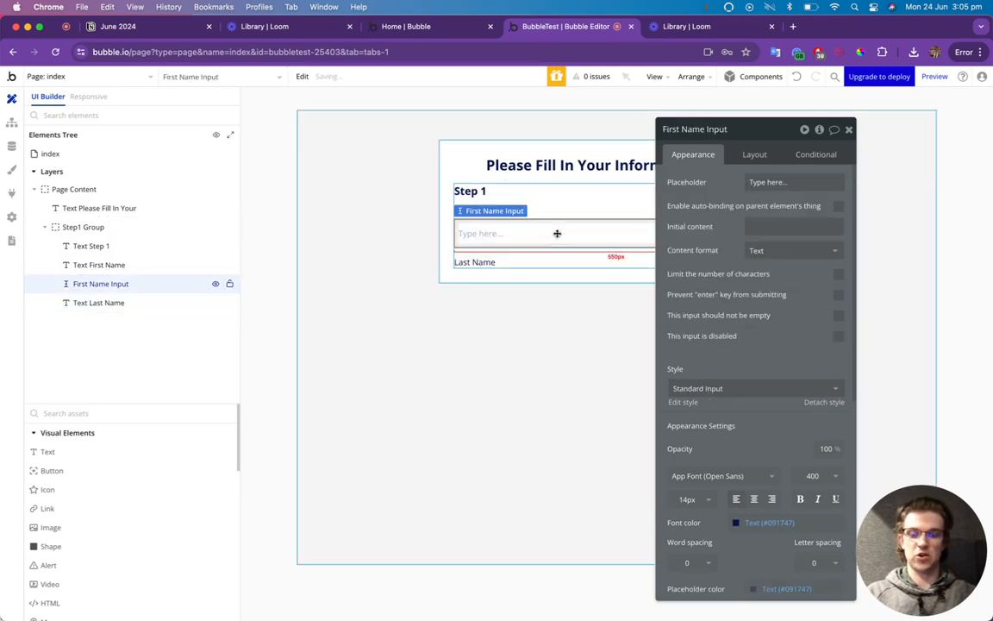
key("super+c")
key("super+v")
triple_click(681, 128)
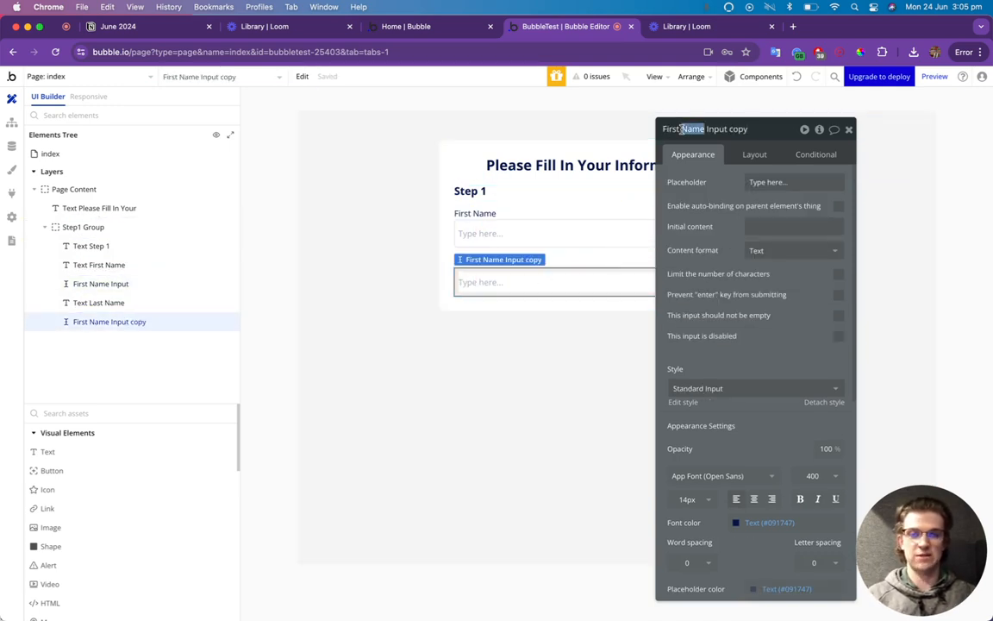
type("Las")
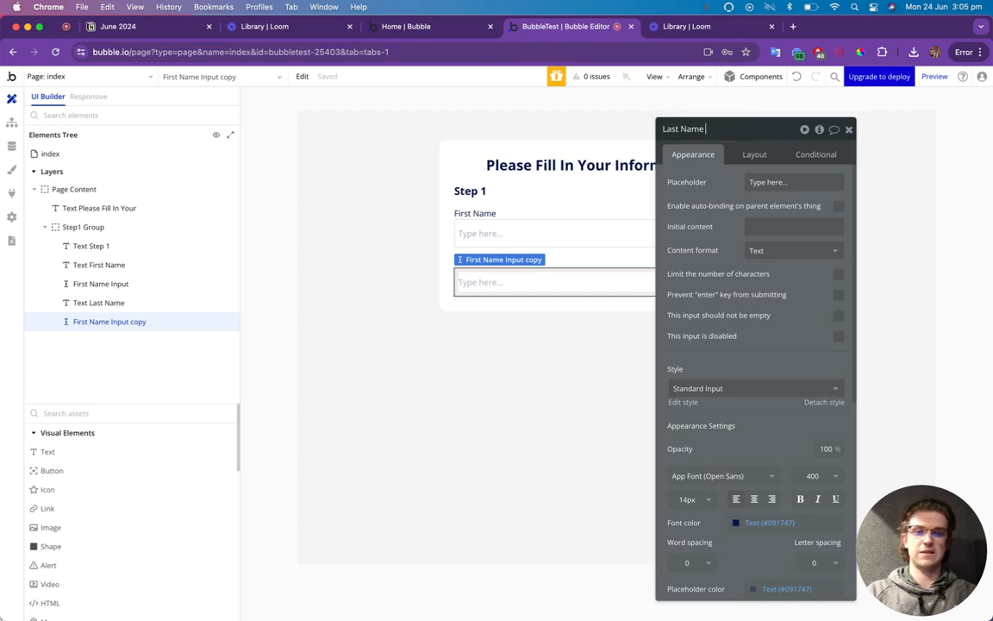
left_click(563, 256)
Paste another copy of the label and change its text to 'Email Address'.
left_click(483, 262)
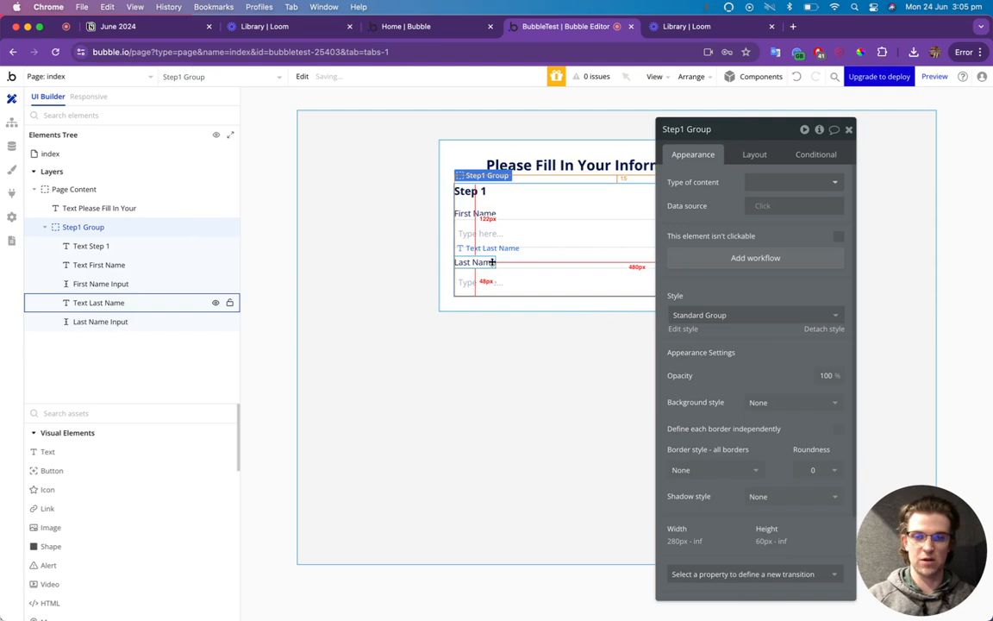
key("super+v")
left_click(490, 310)
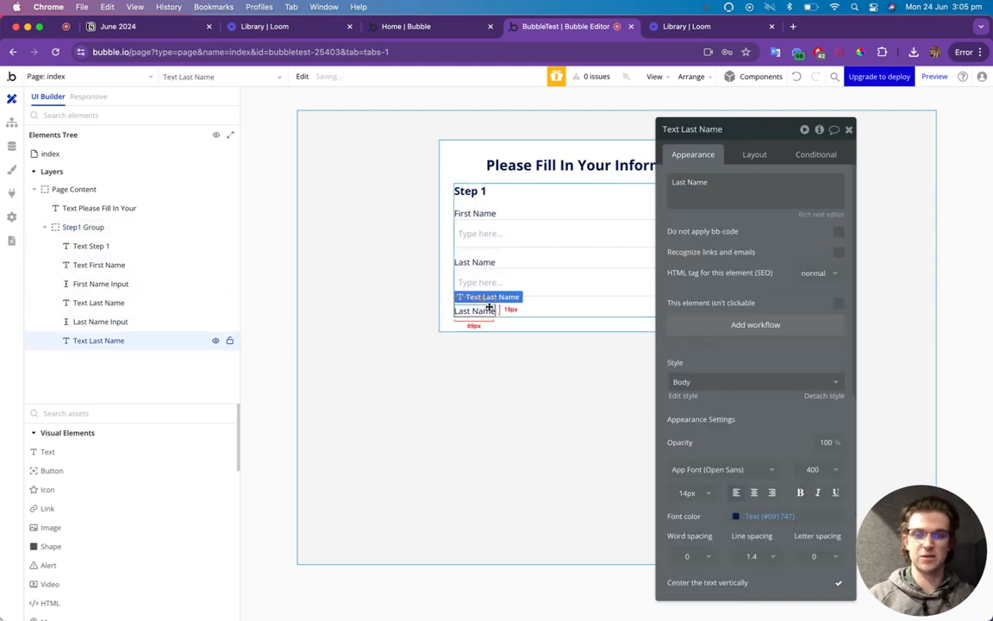
triple_click(705, 189)
type("M")
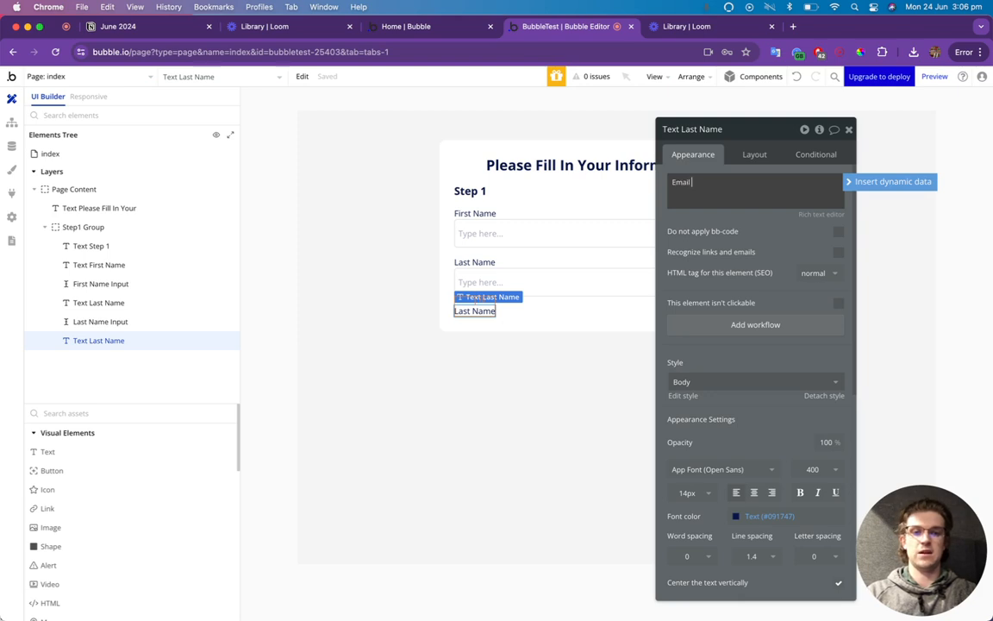
Duplicate the Last Name input as Email Input with Content format set to Email.
left_click(619, 271)
key("super+c")
key("super+v")
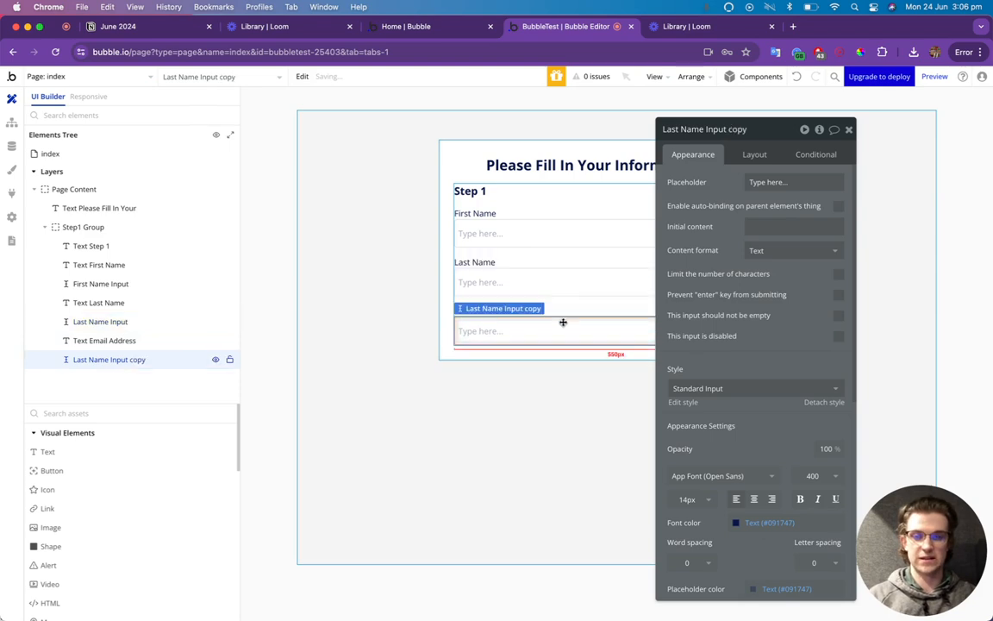
left_click(742, 129)
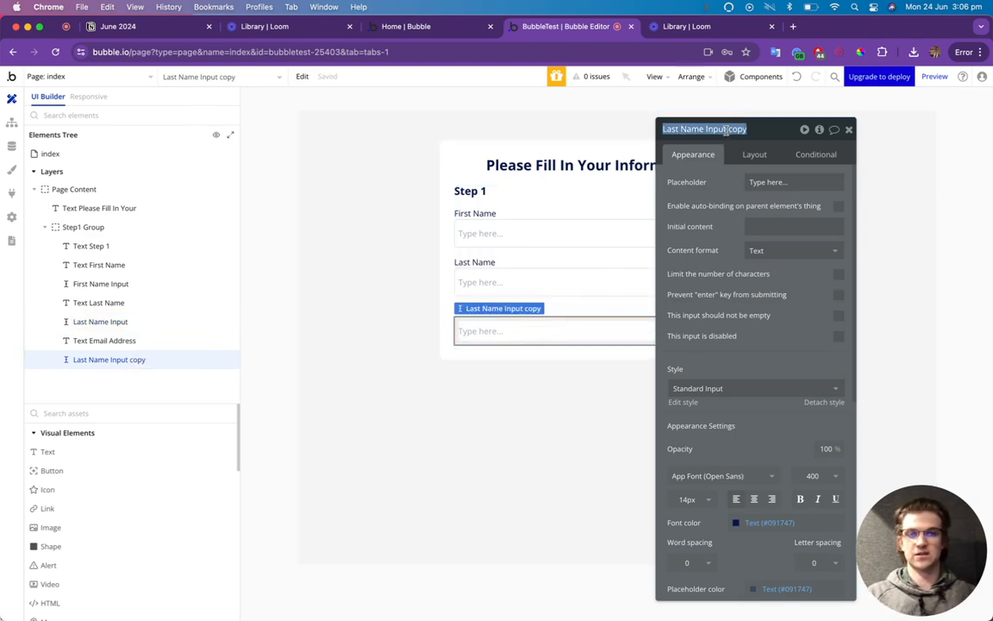
type("m")
type("Ema")
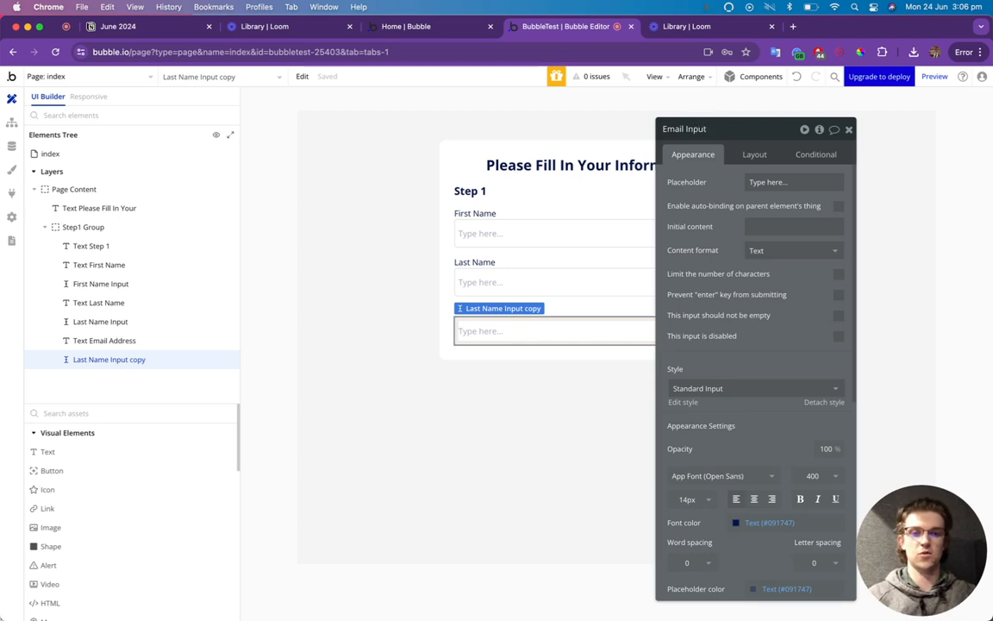
left_click(764, 251)
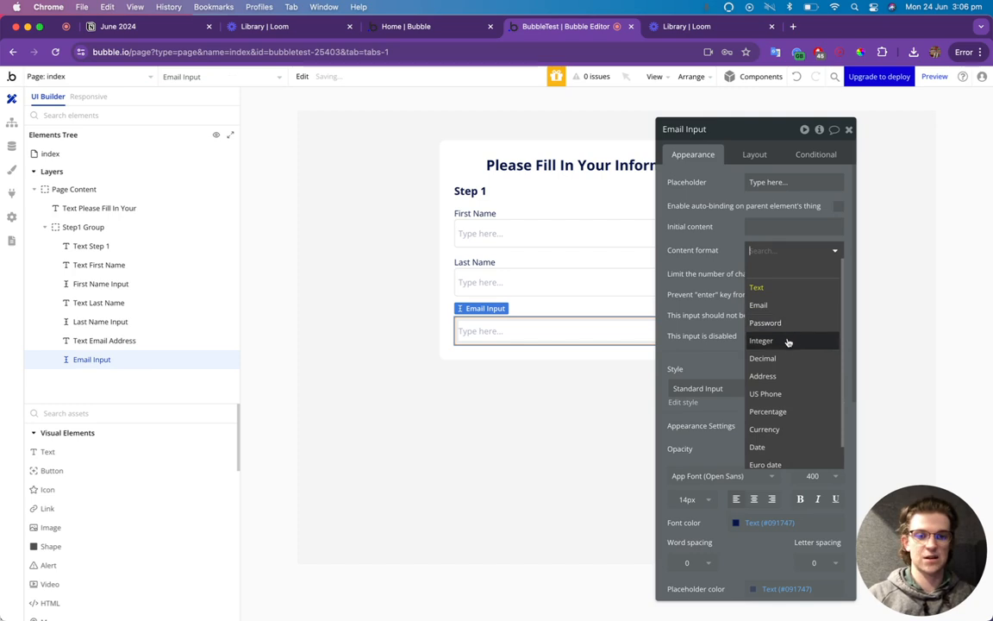
left_click(764, 305)
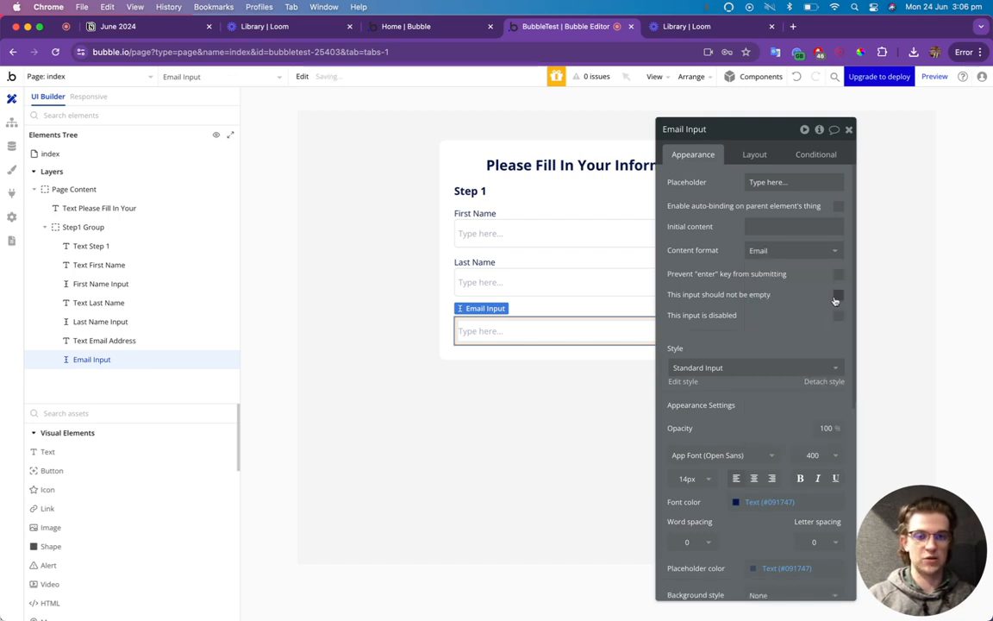
Mark the Last Name and First Name inputs as 'should not be empty'.
left_click(552, 284)
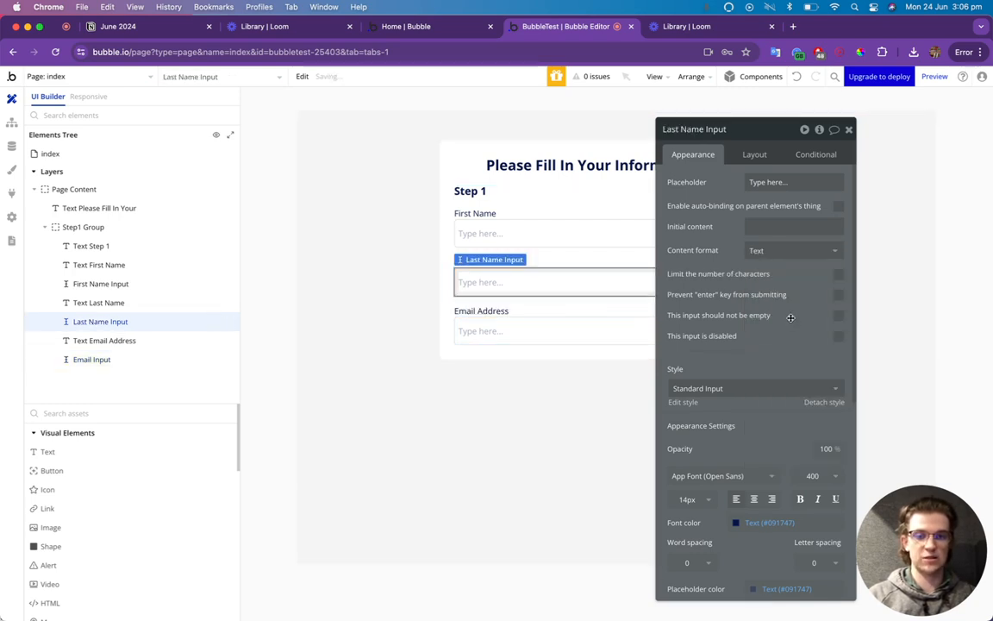
left_click(838, 315)
left_click(523, 233)
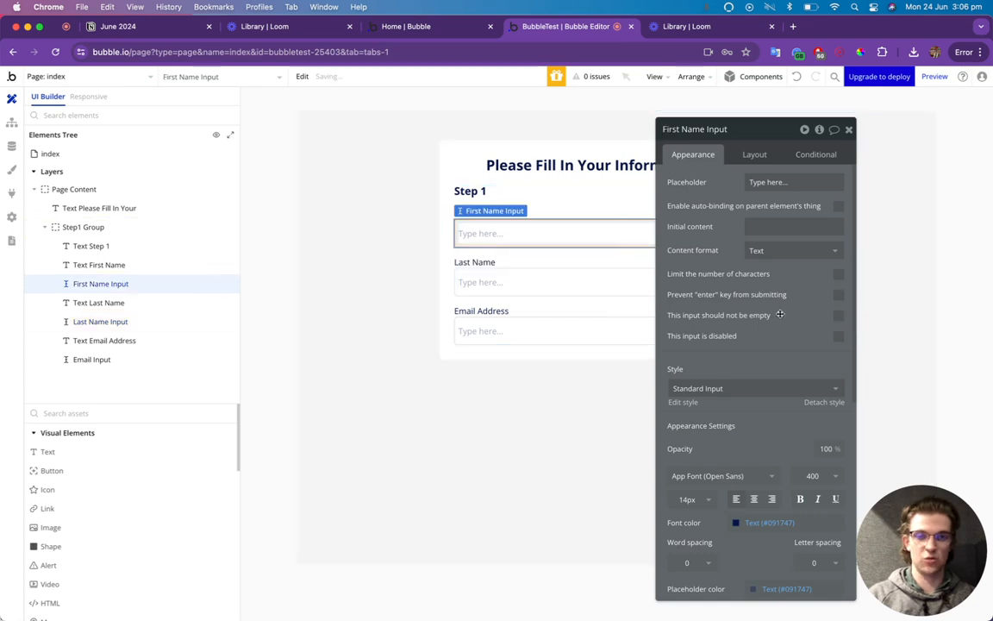
left_click(838, 315)
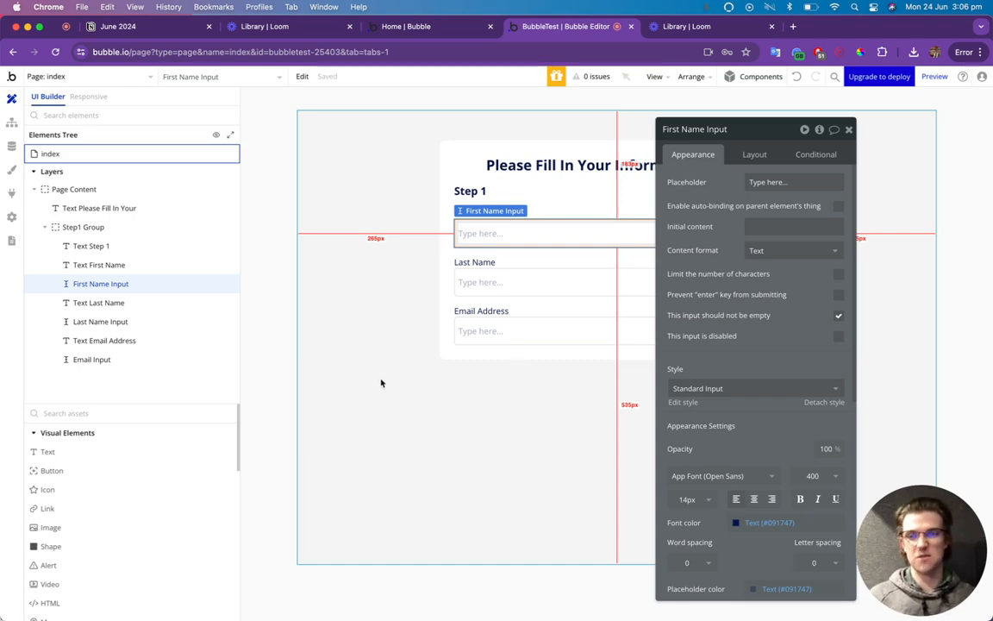
Place a new Group below Email Input and rename it Buttons Group in the Elements Tree.
left_click(136, 413)
type("group")
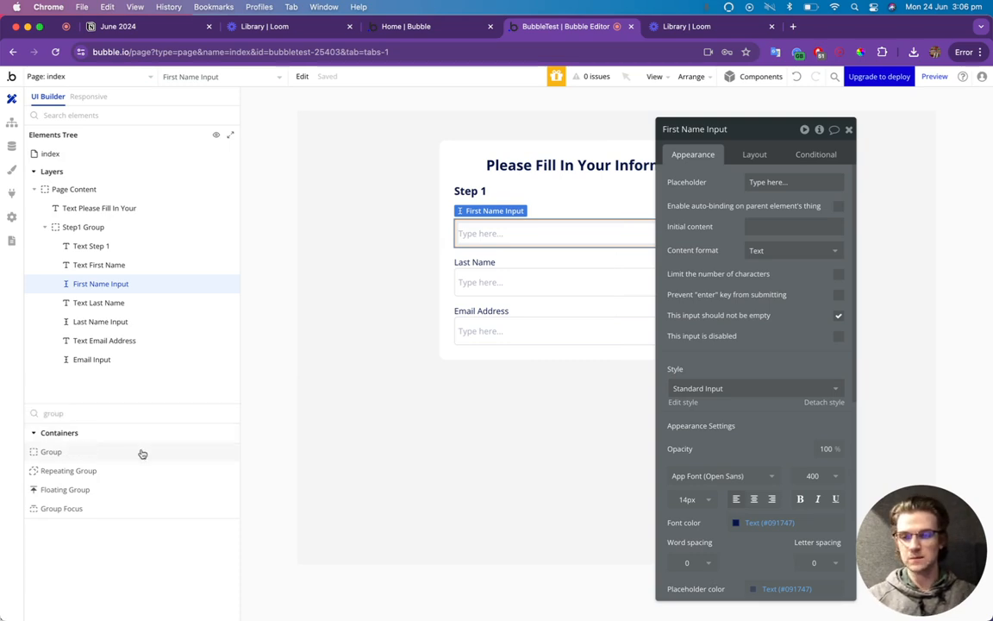
left_click_drag(142, 452, 566, 346)
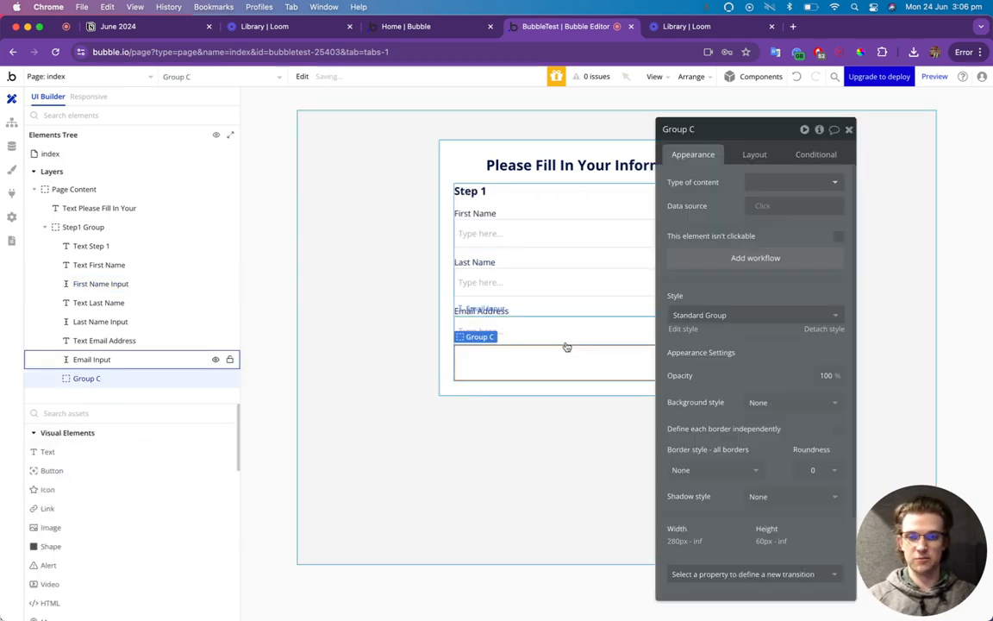
double_click(85, 377)
type("B")
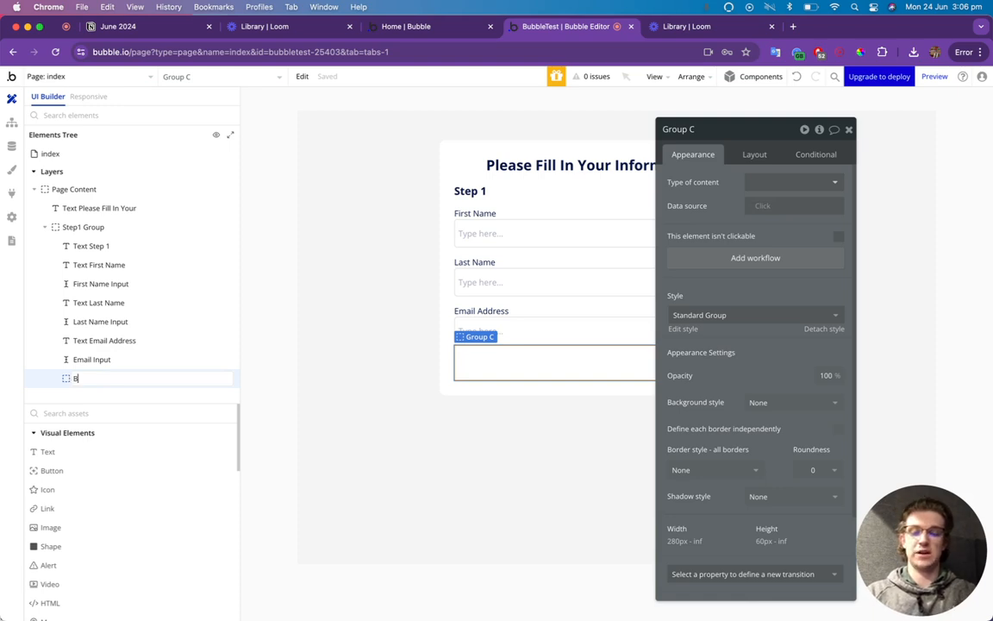
type("uttons Grou")
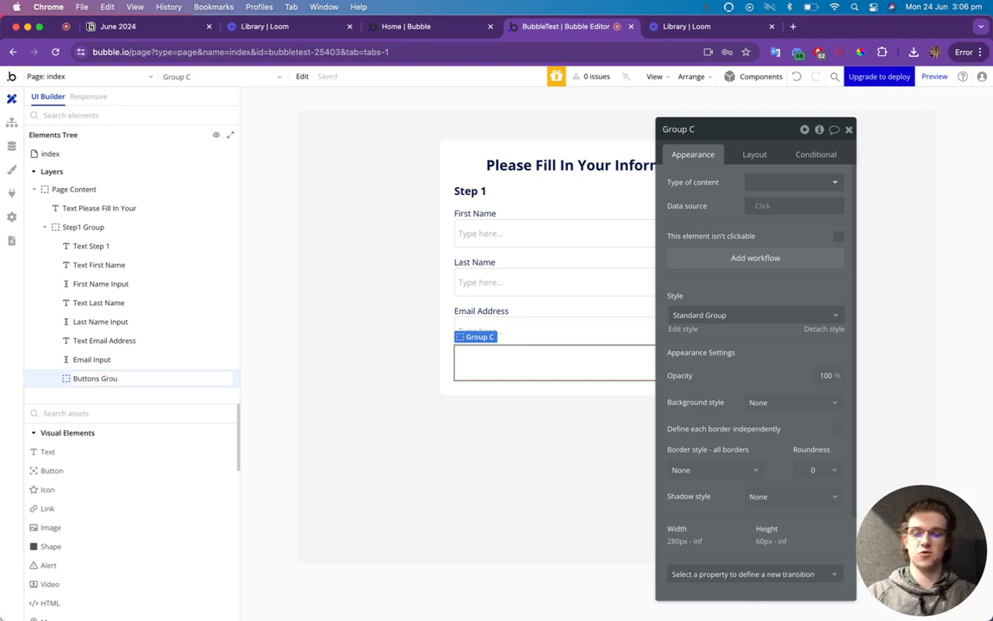
type("p")
key("Return")
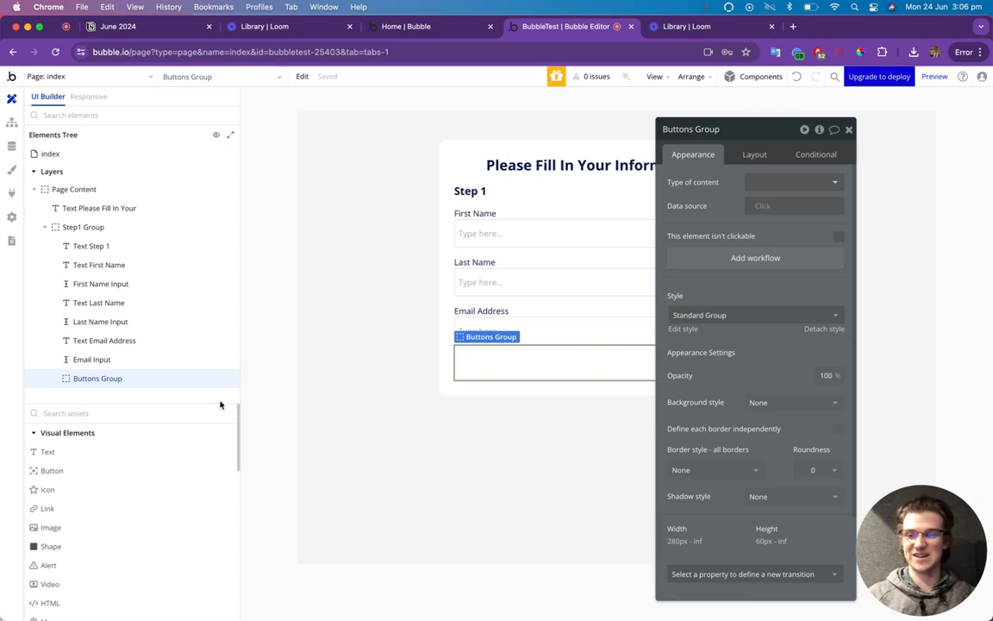
Add a right-aligned button inside Buttons Group and give the group a 30 px top margin.
left_click_drag(65, 472, 500, 376)
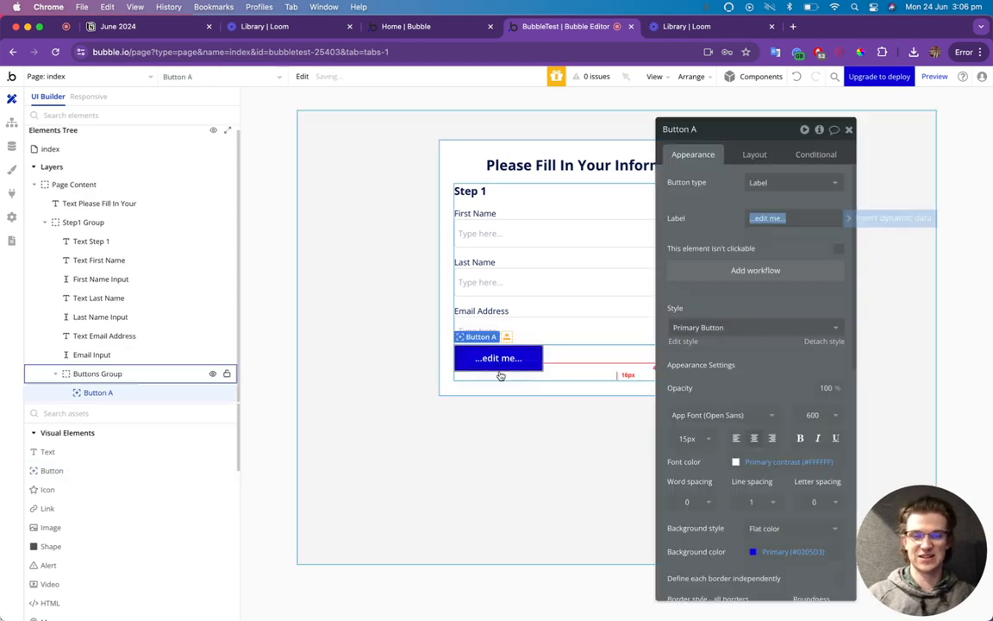
left_click(746, 156)
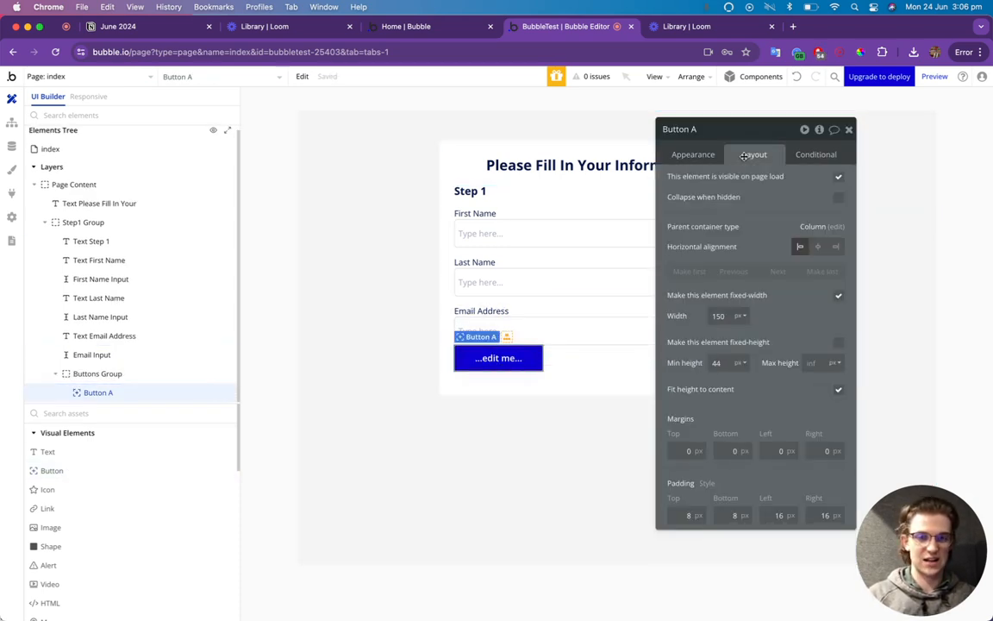
left_click(835, 247)
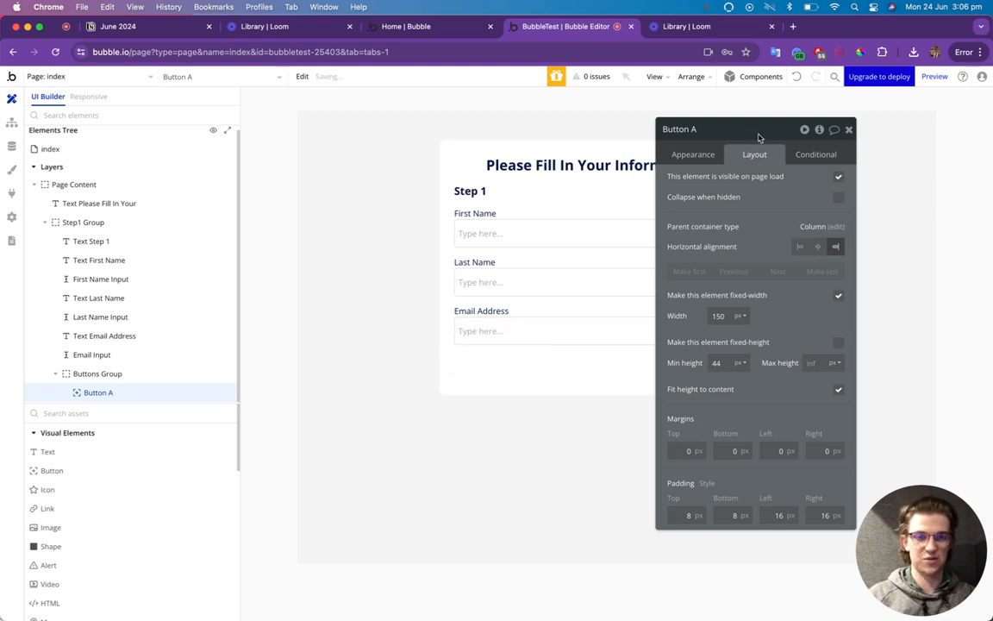
left_click_drag(755, 136, 343, 133)
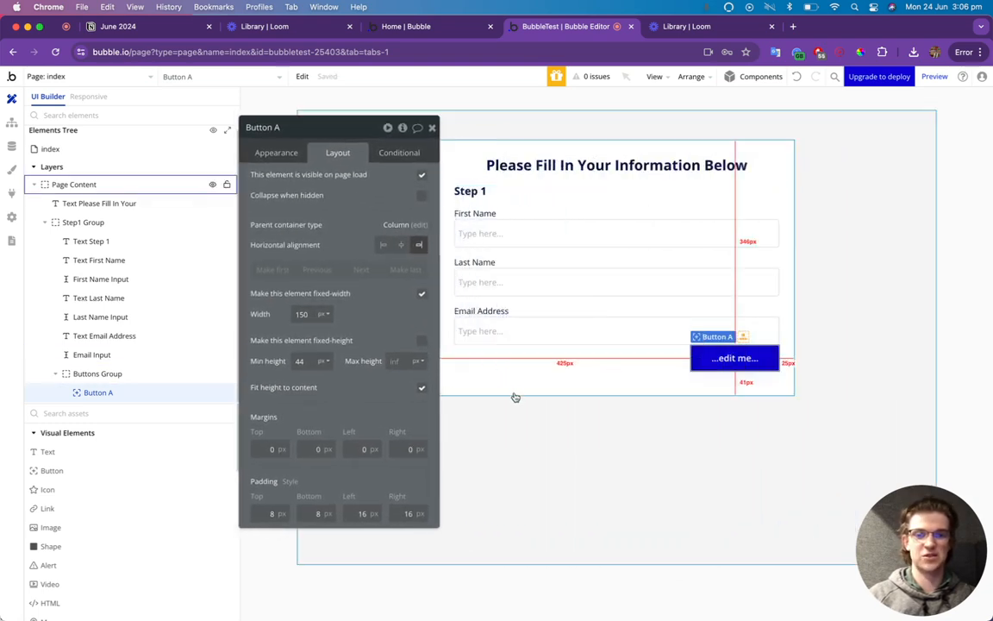
left_click(518, 382)
left_click(517, 372)
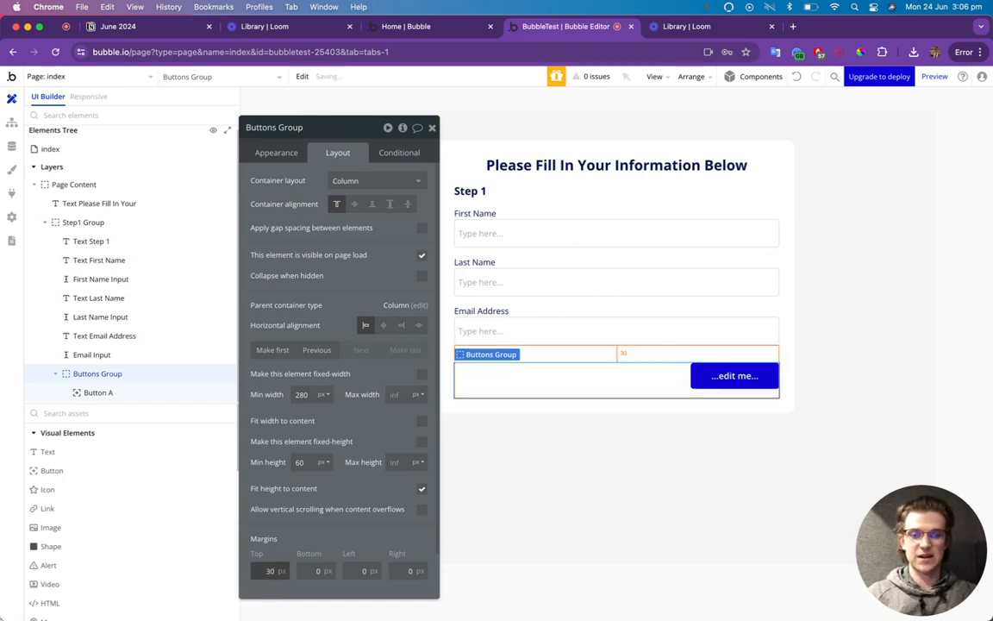
left_click(432, 127)
Change the button's label text to 'Next'.
left_click(728, 376)
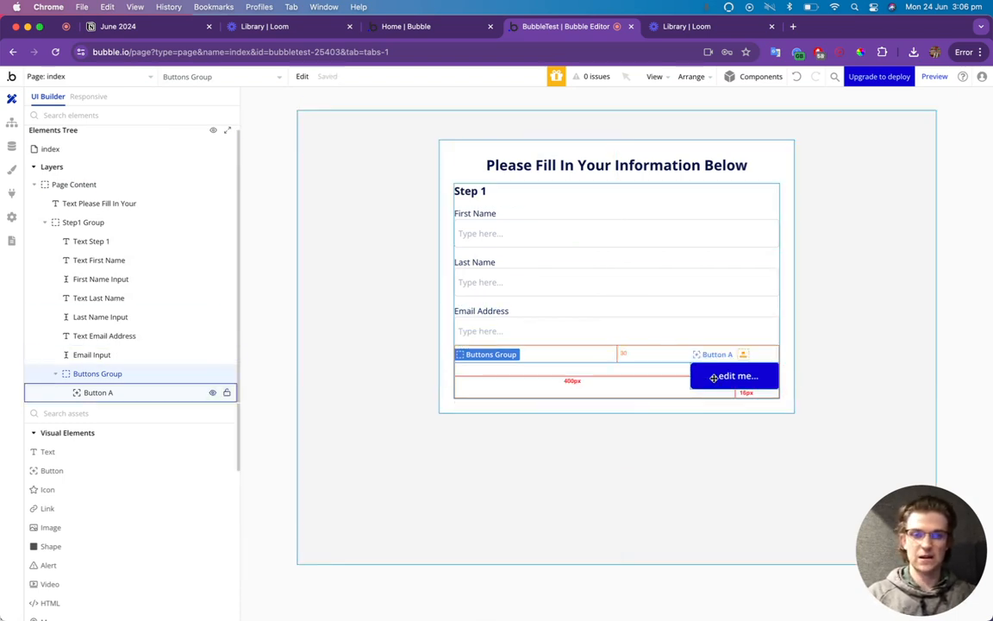
double_click(728, 376)
left_click(275, 152)
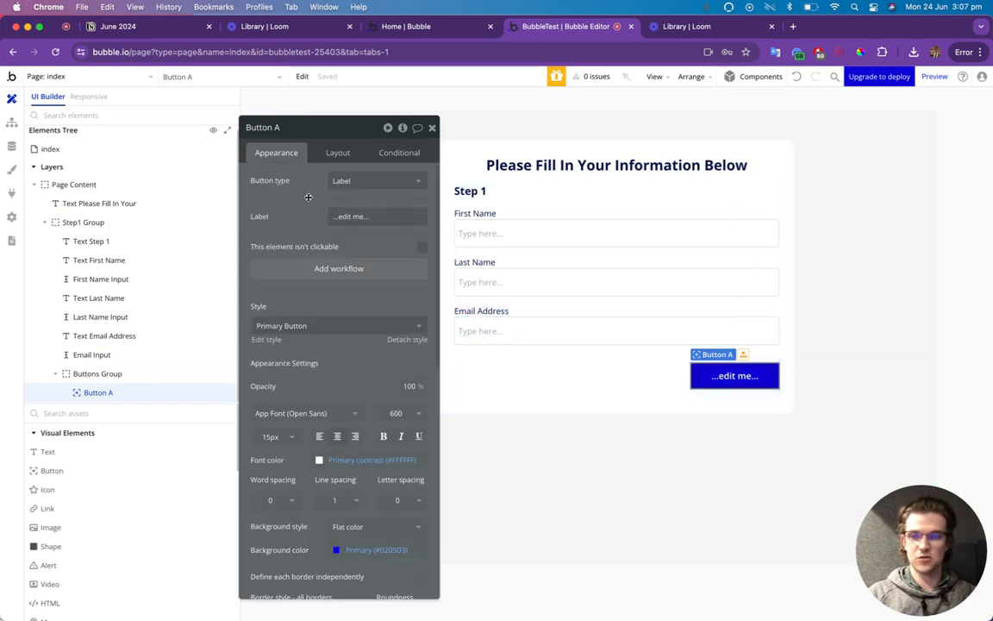
triple_click(358, 215)
type("Nex")
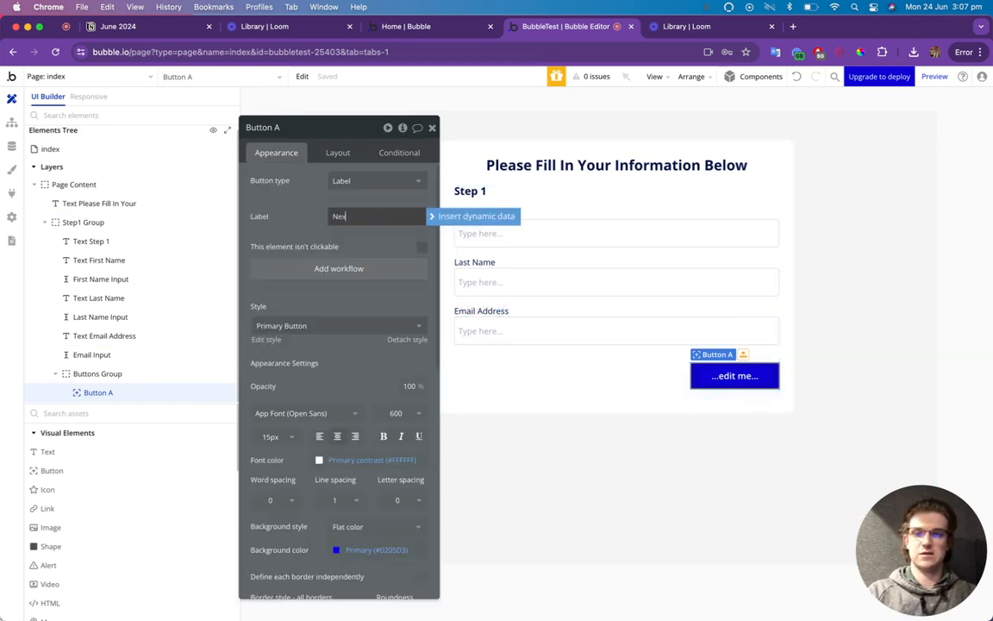
type("t")
left_click(380, 184)
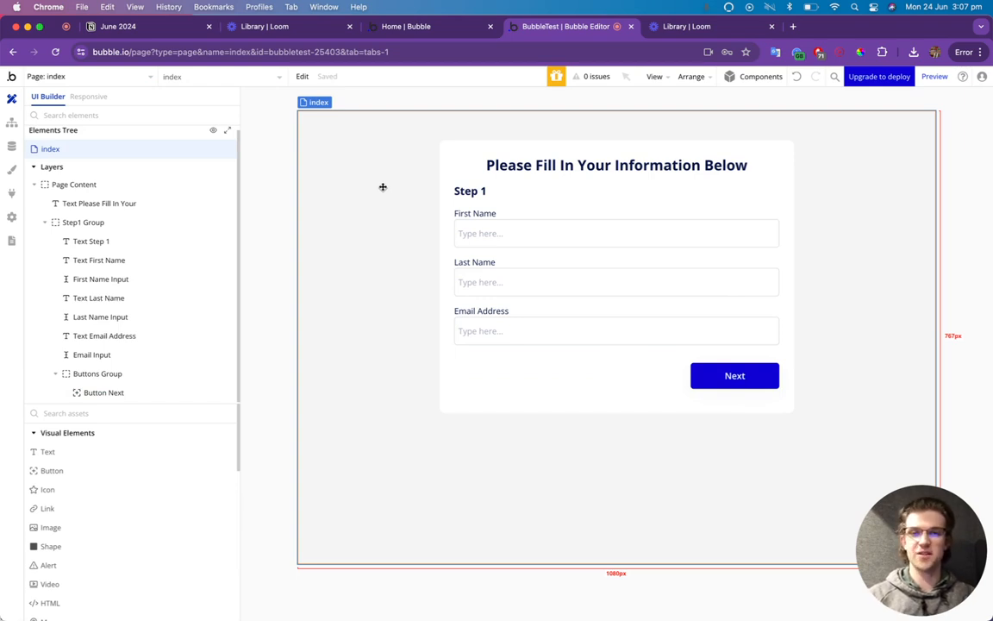
Create a new option set named Step under Data > Option sets.
left_click(11, 146)
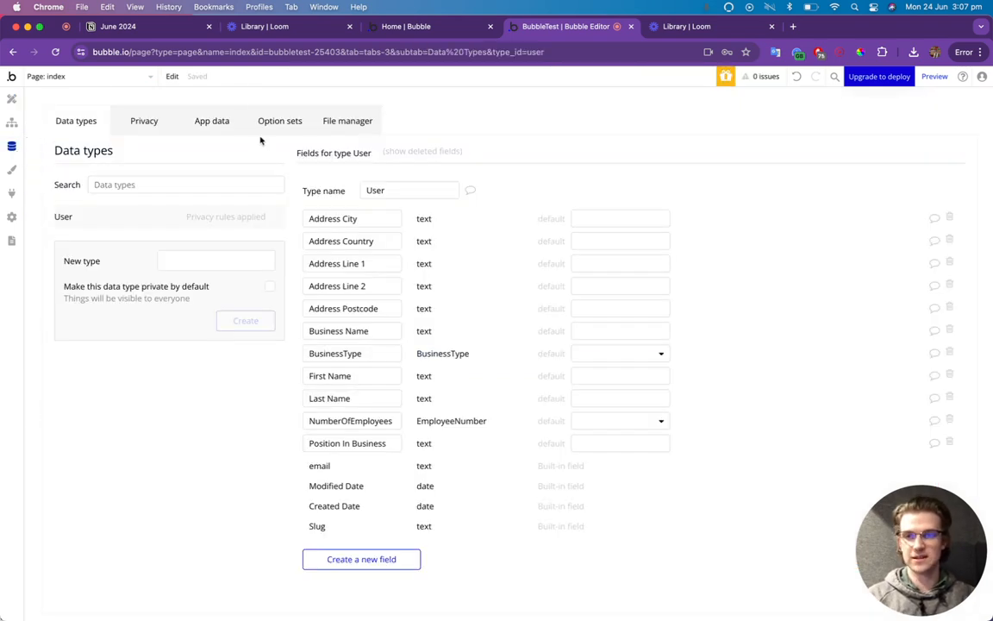
left_click(258, 122)
left_click(176, 281)
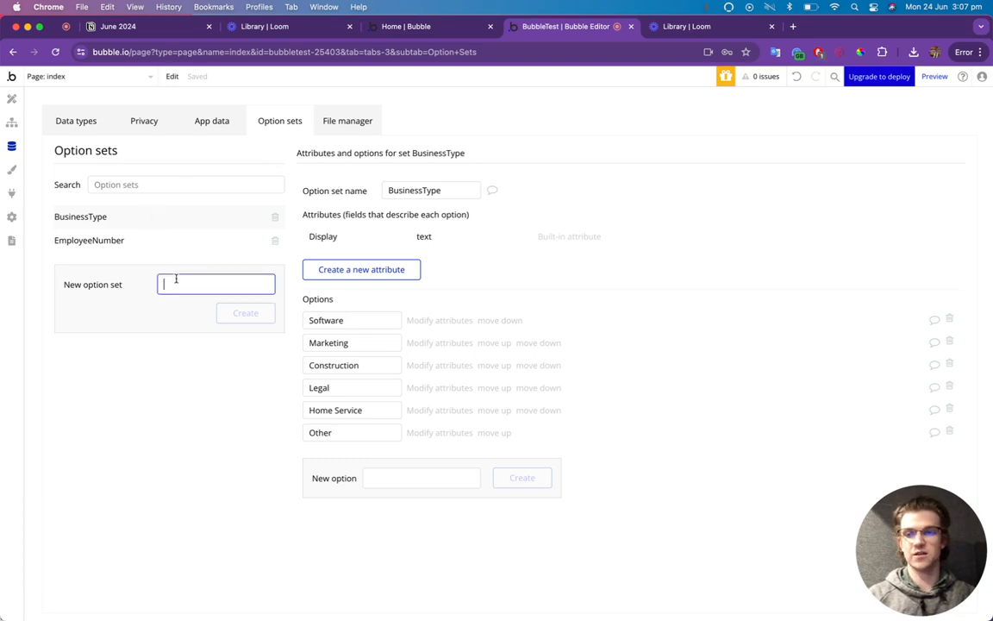
type("Step")
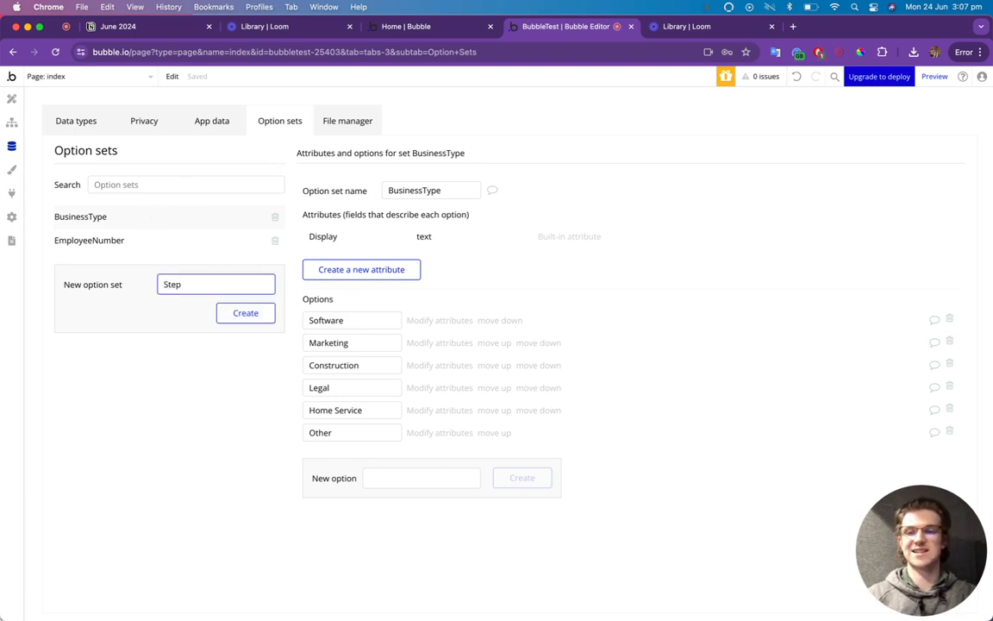
left_click(265, 316)
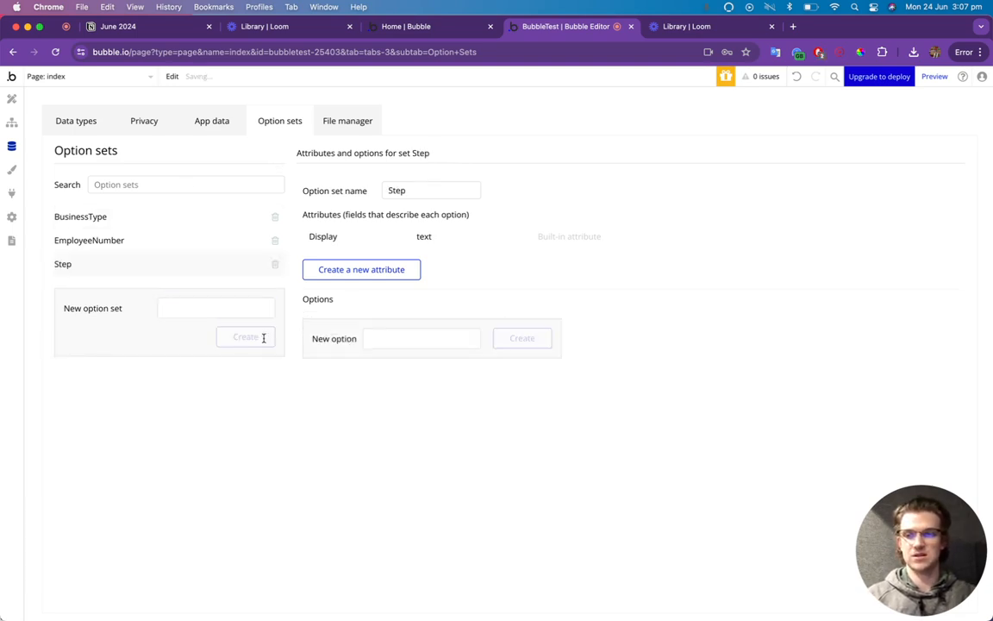
Add options Step 1, Step 2, Step 3 and Step 4 to the Step option set.
left_click(401, 339)
type("Step 1")
key("Return")
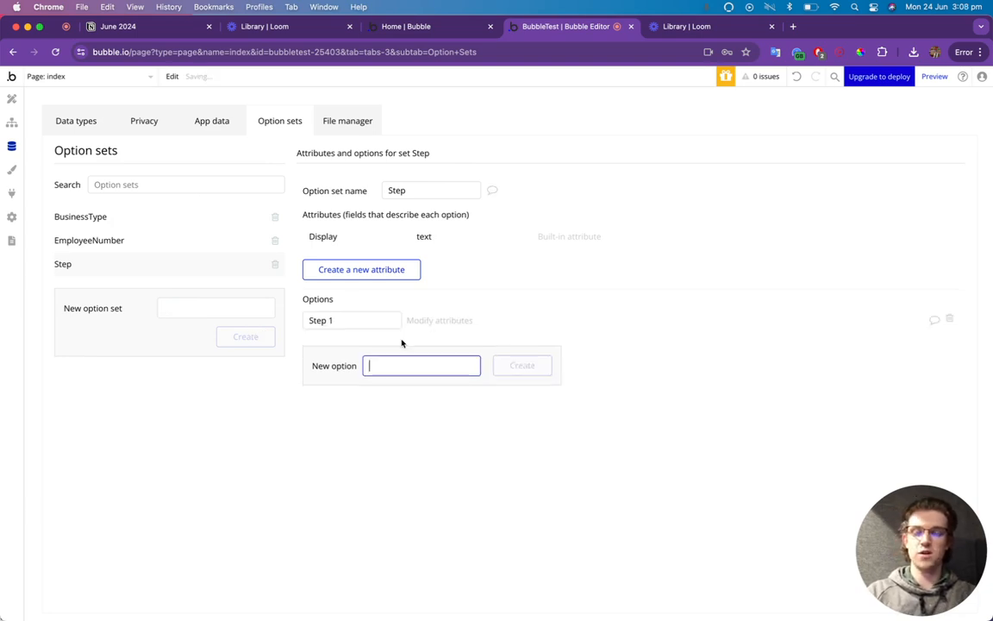
type("Step 2")
key("Return")
type("St")
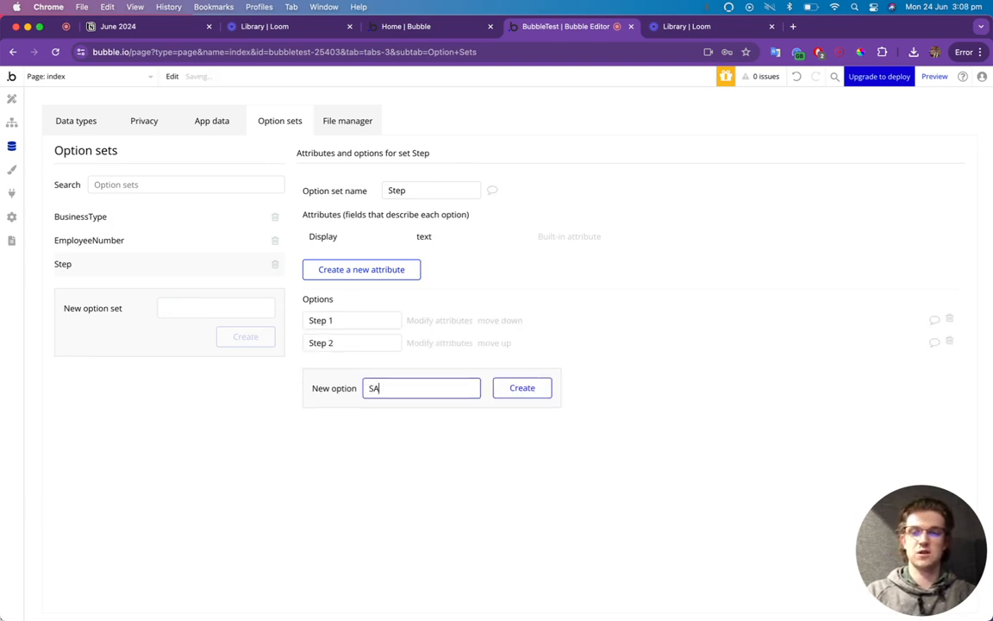
type("ep 3")
key("Return")
type("S")
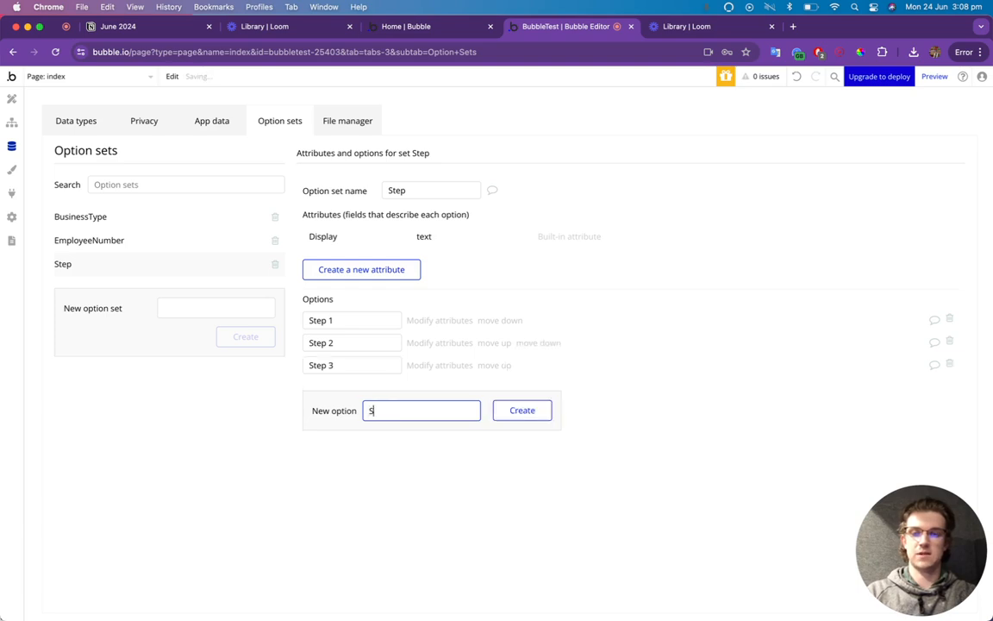
type("tep 4")
key("Return")
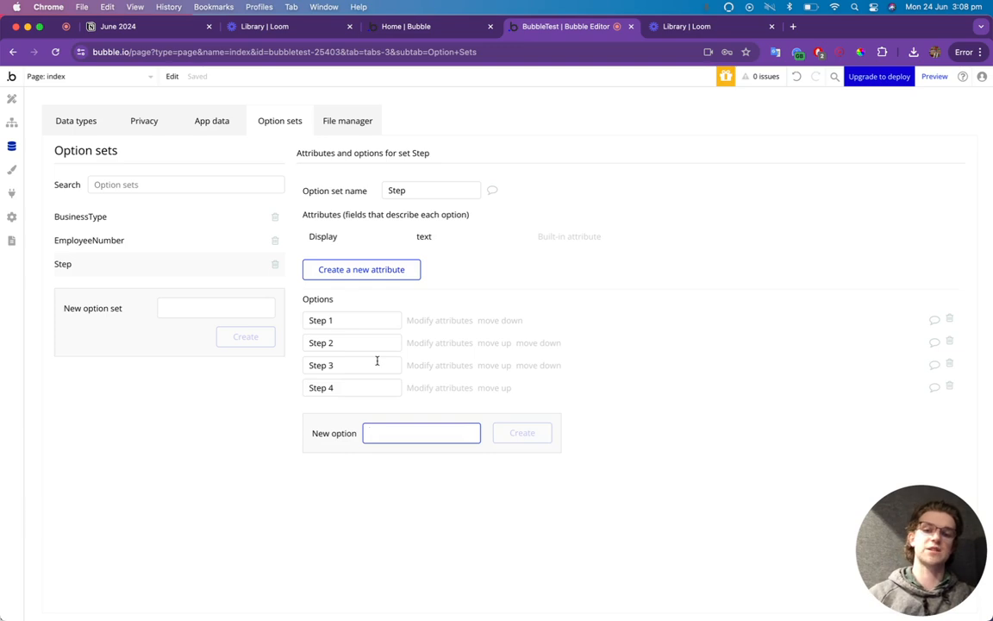
left_click(11, 99)
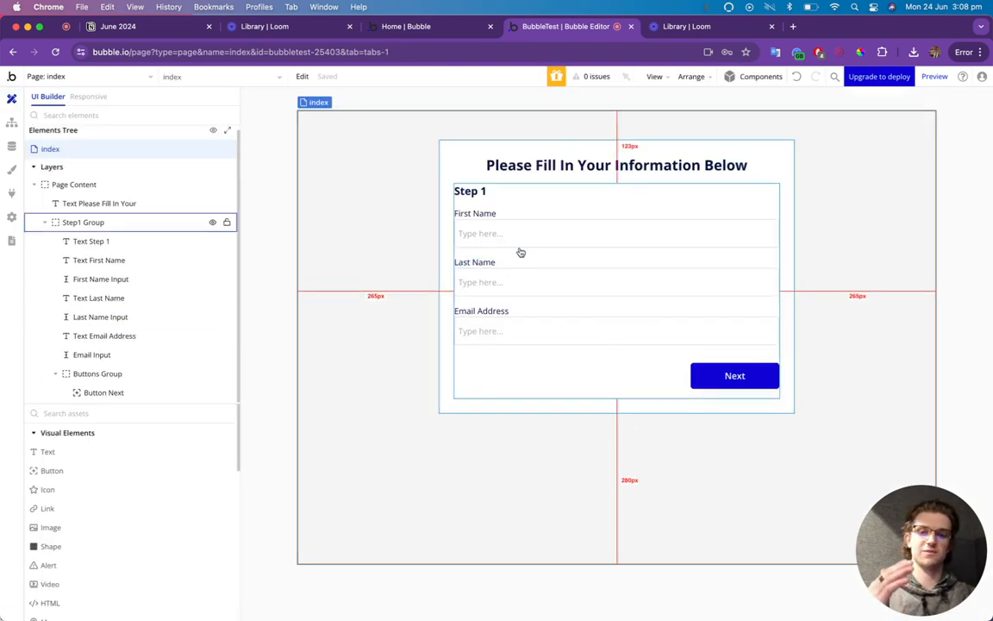
Set Buttons Group's Min height to 0 px, then bring up Page Content's properties.
double_click(503, 393)
left_click(332, 152)
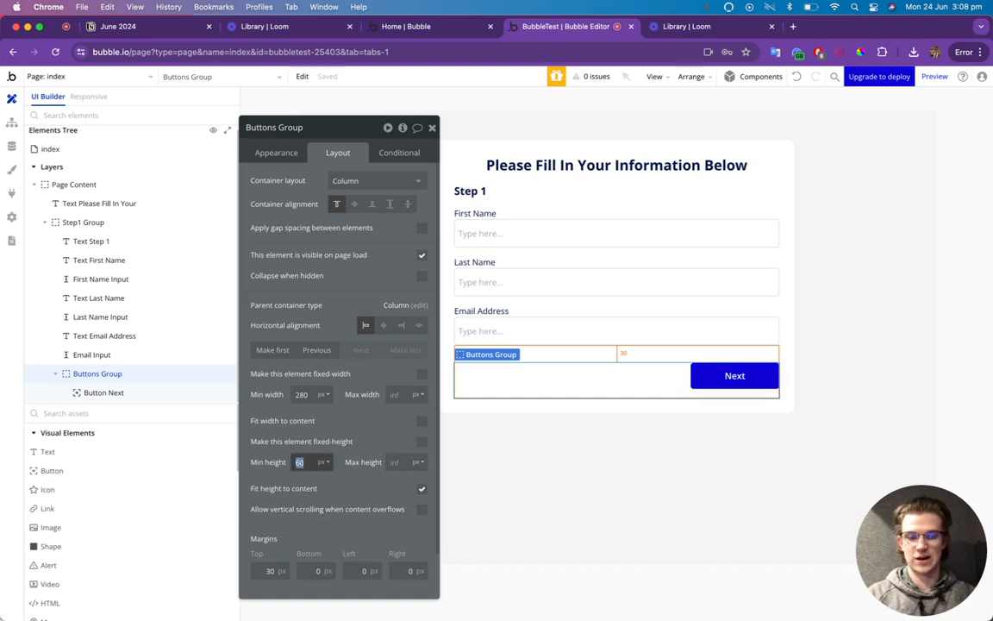
type("0")
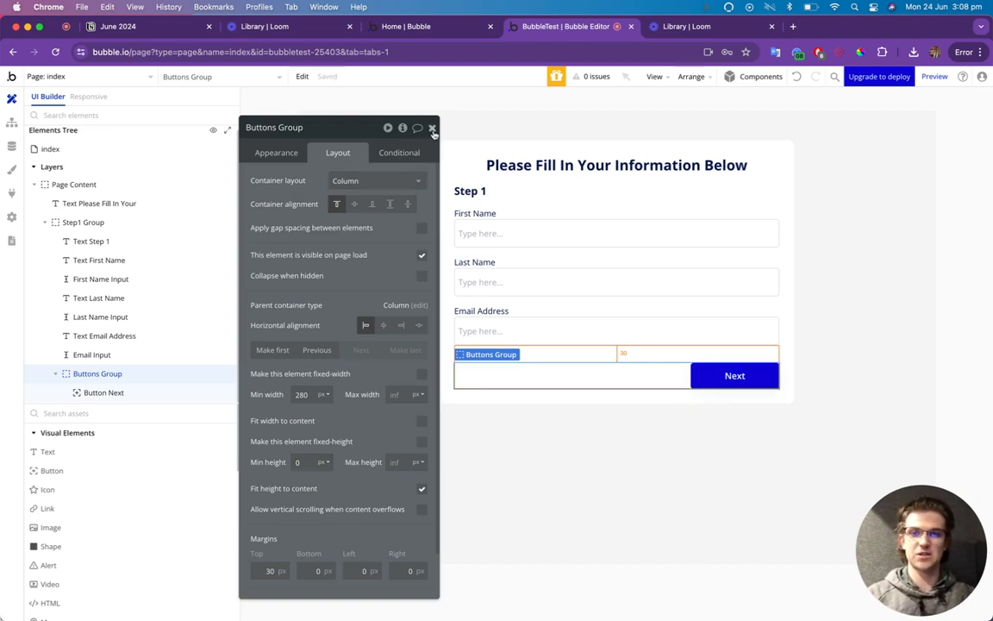
left_click(433, 128)
double_click(454, 160)
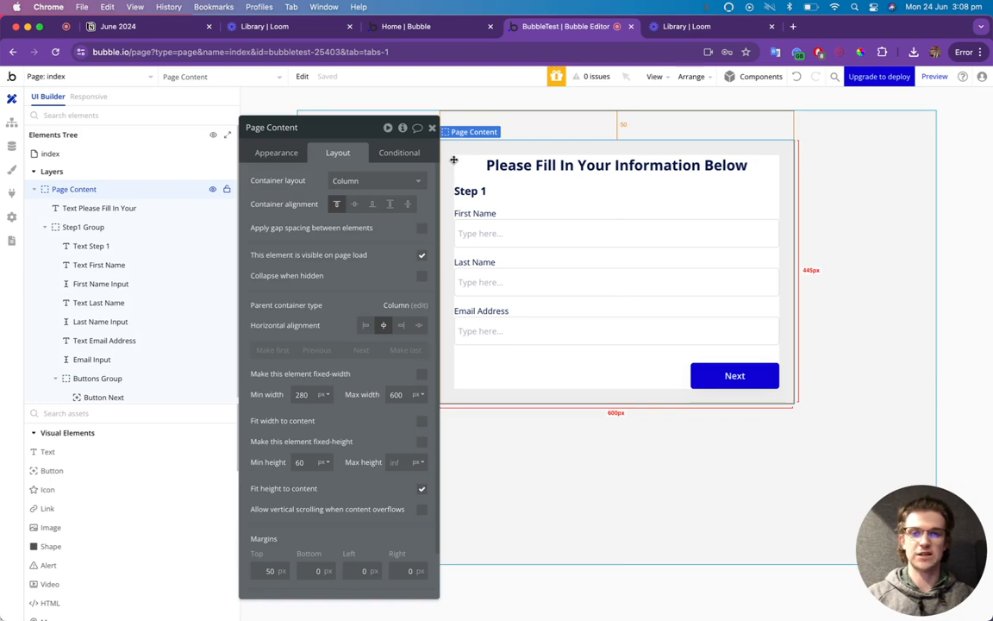
Create a Page Content custom state 'PageStep' of type Step, defaulting to Step 1.
left_click(403, 129)
left_click(483, 164)
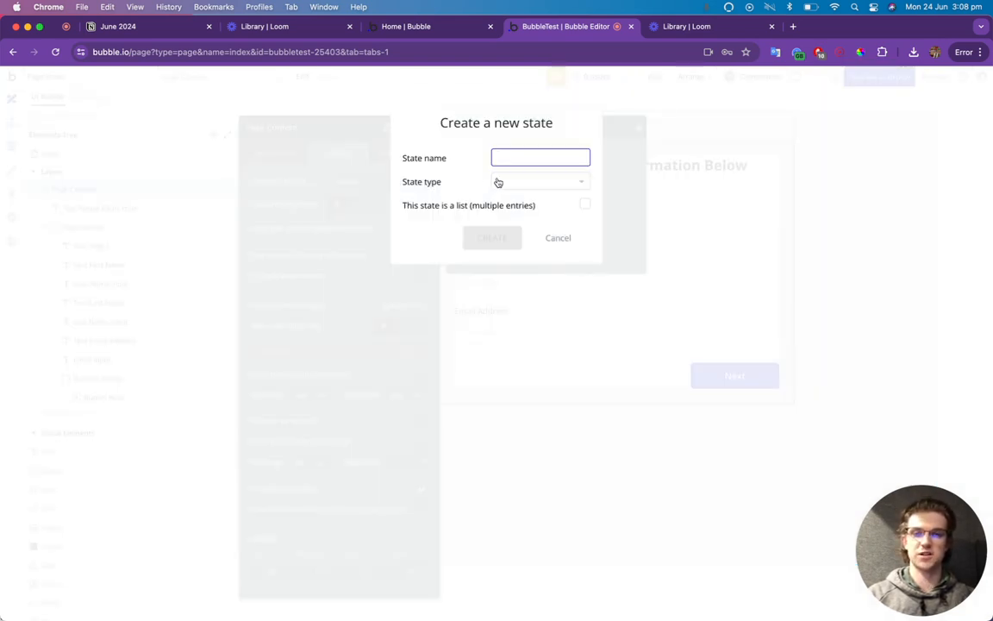
type("Step")
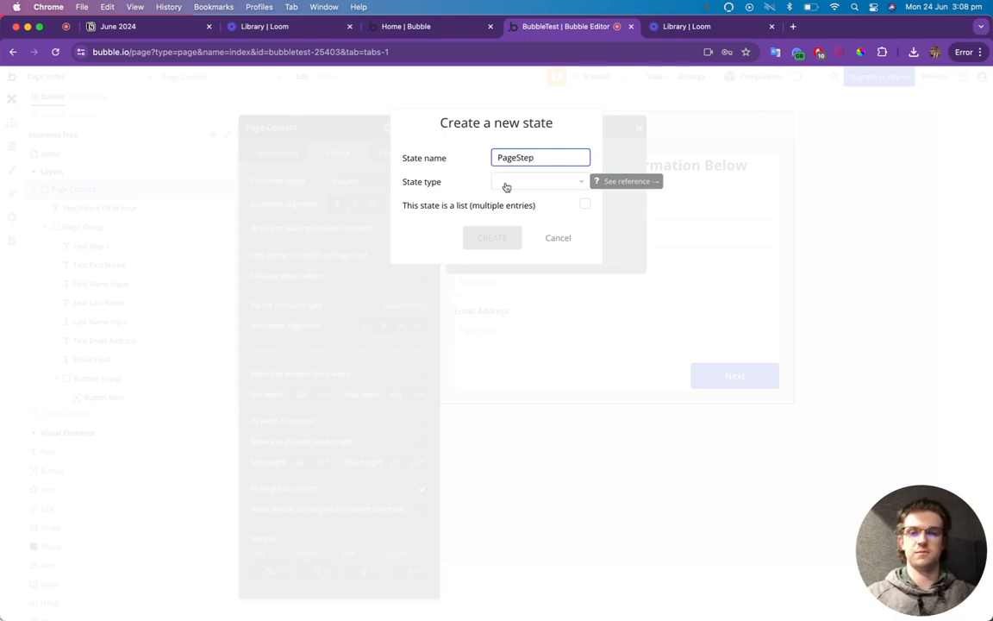
left_click(506, 187)
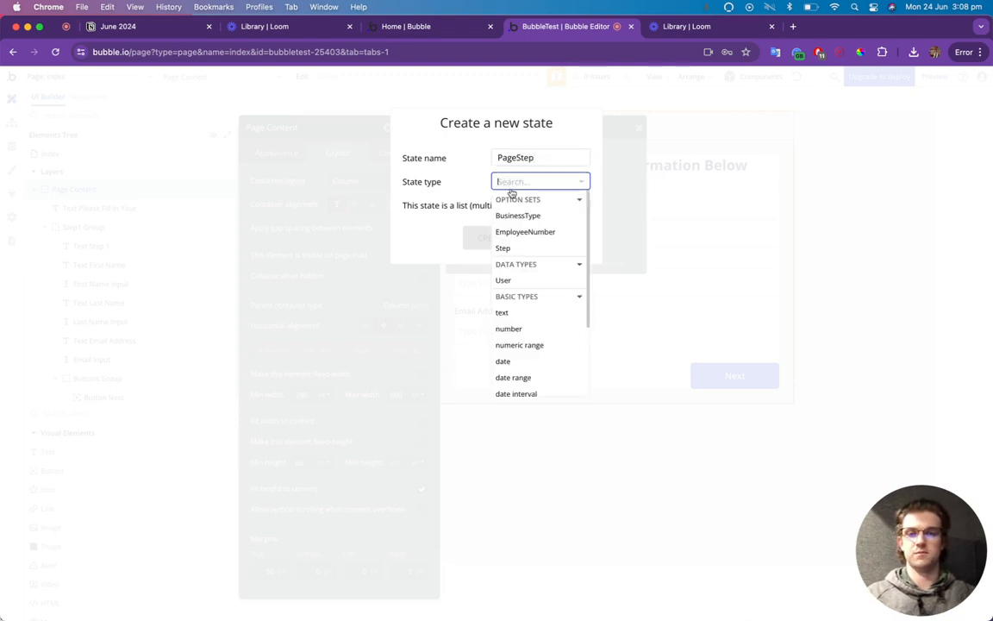
left_click(526, 247)
left_click(516, 243)
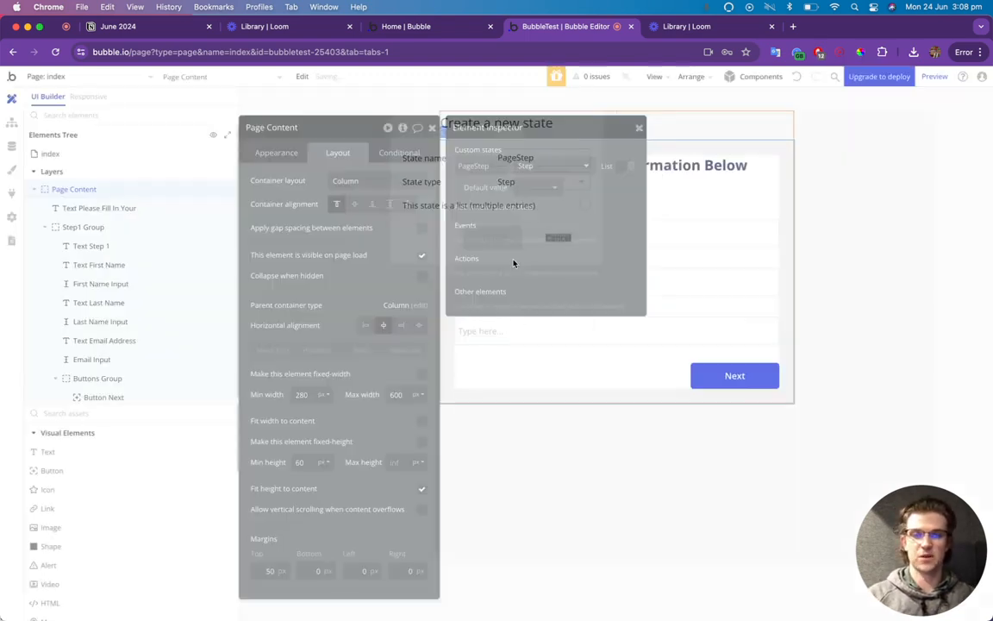
left_click(522, 192)
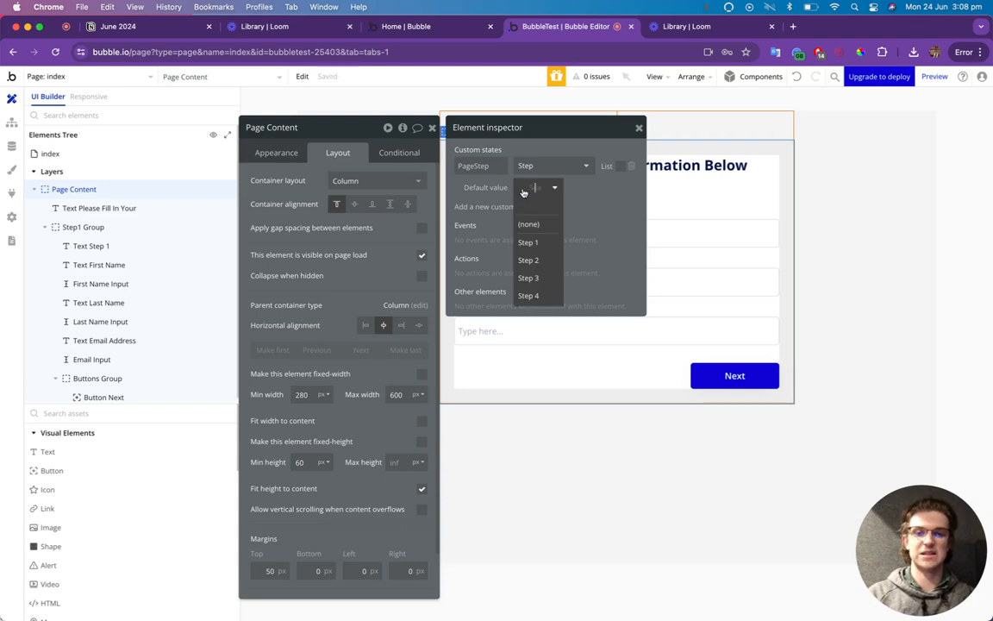
left_click(535, 241)
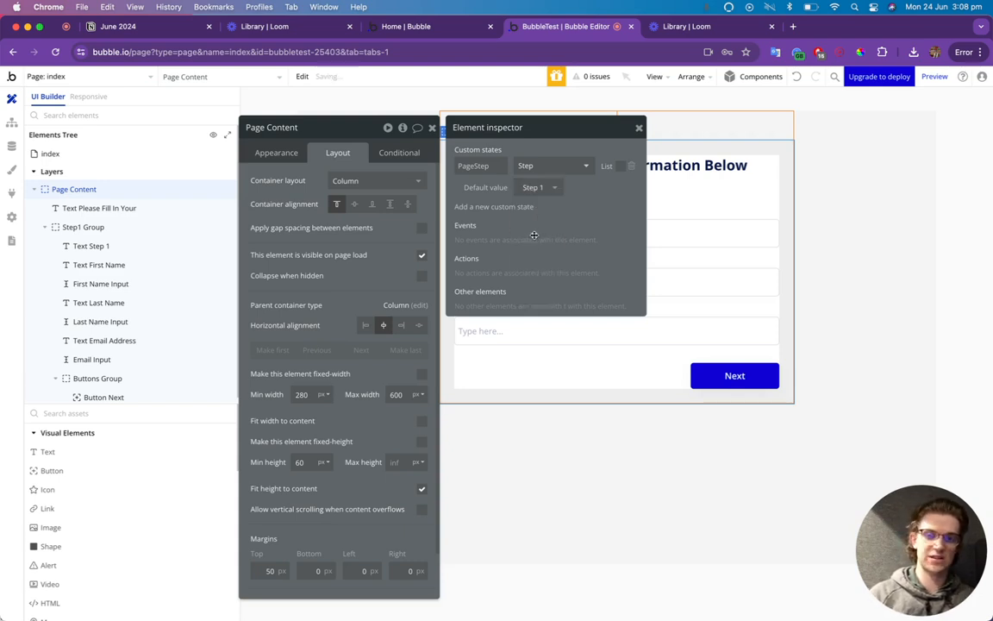
left_click(639, 127)
Turn on Collapse when hidden in Step1 Group's Layout settings.
left_click(433, 128)
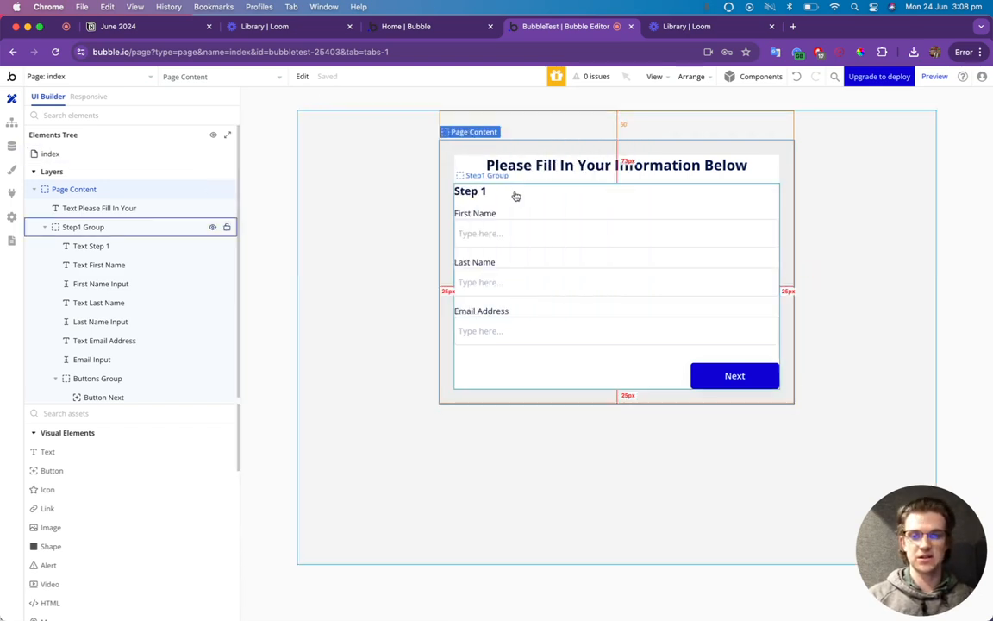
double_click(527, 197)
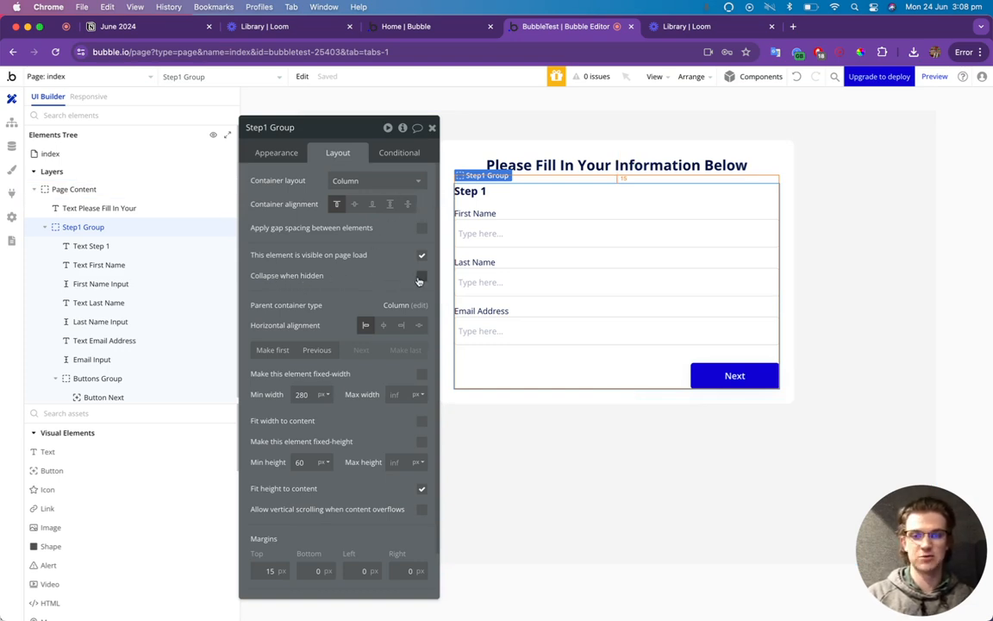
left_click(360, 276)
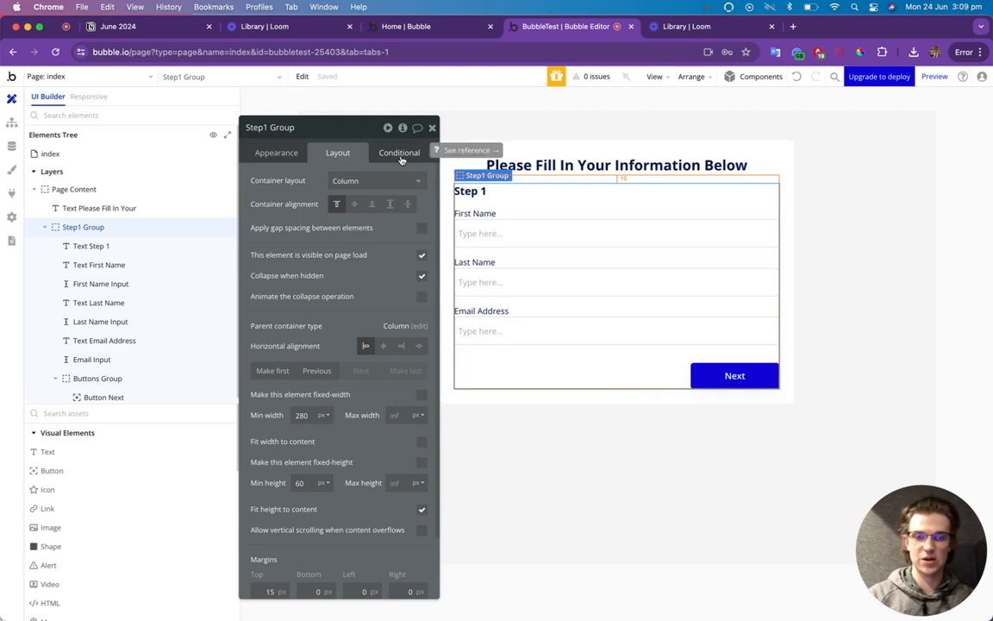
left_click(401, 160)
Add a Step1 Group condition: when Page Content's PageStep is Step 1, visible is checked.
left_click(395, 182)
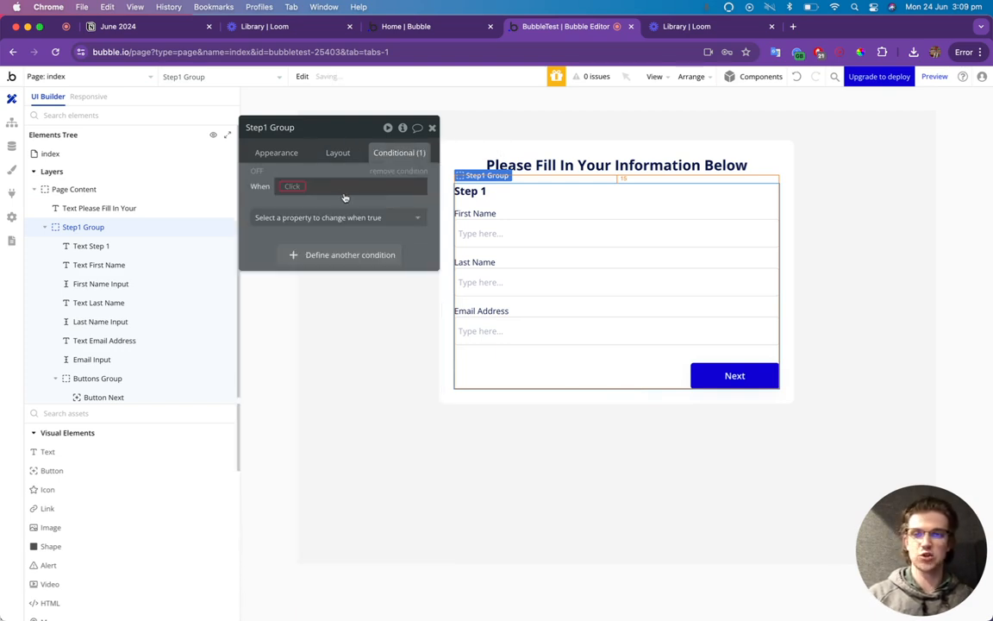
left_click(297, 187)
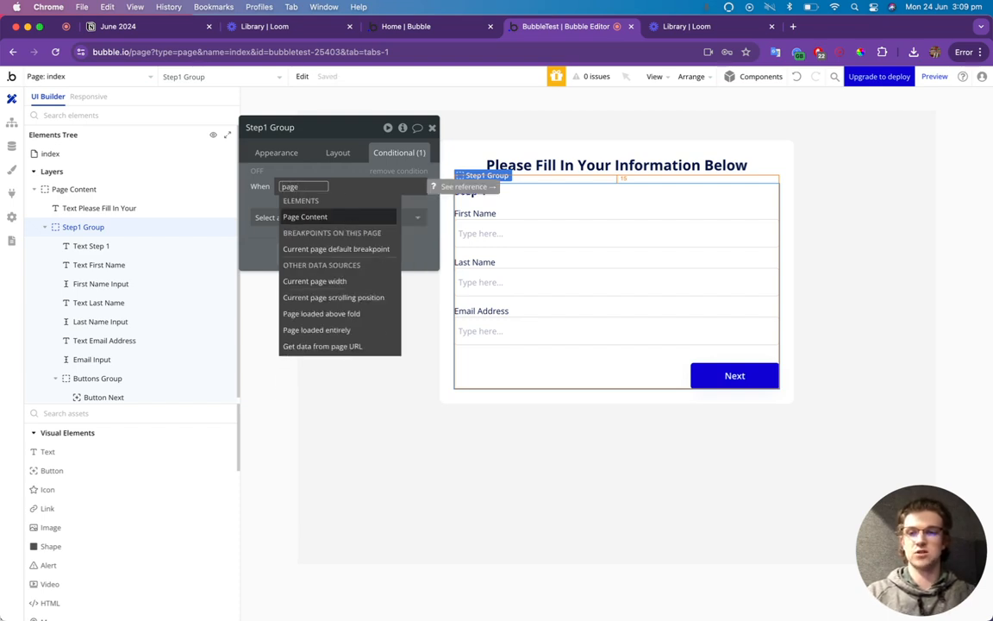
key("Return")
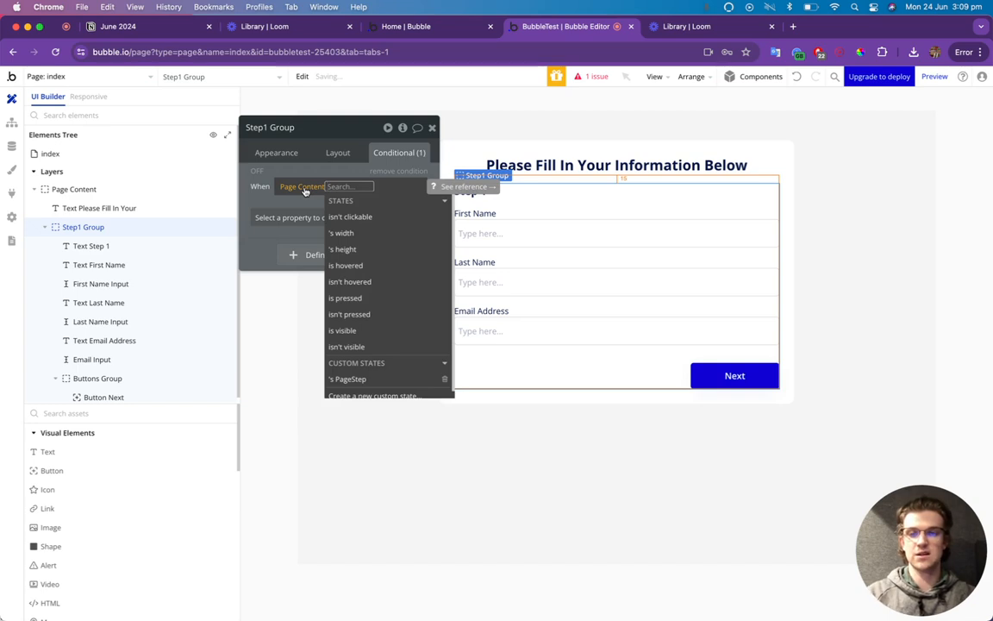
left_click(377, 380)
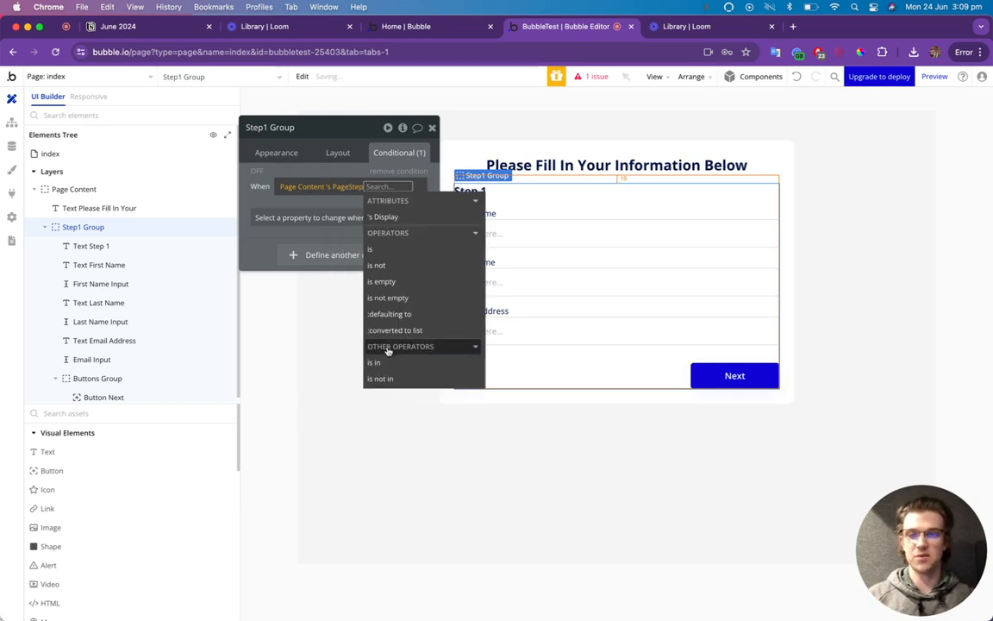
left_click(349, 225)
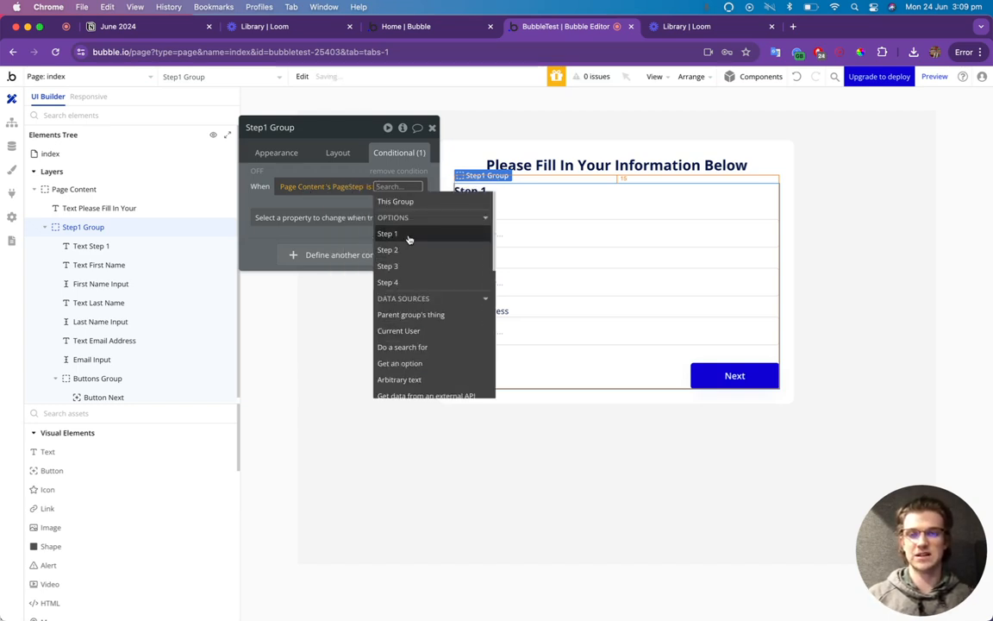
left_click(410, 234)
left_click(297, 218)
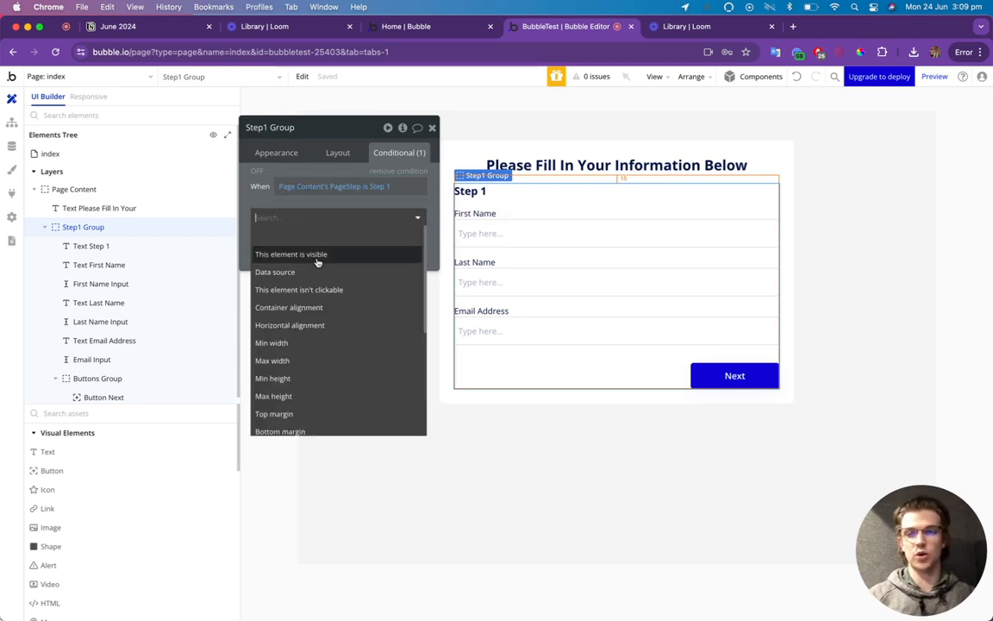
left_click(315, 255)
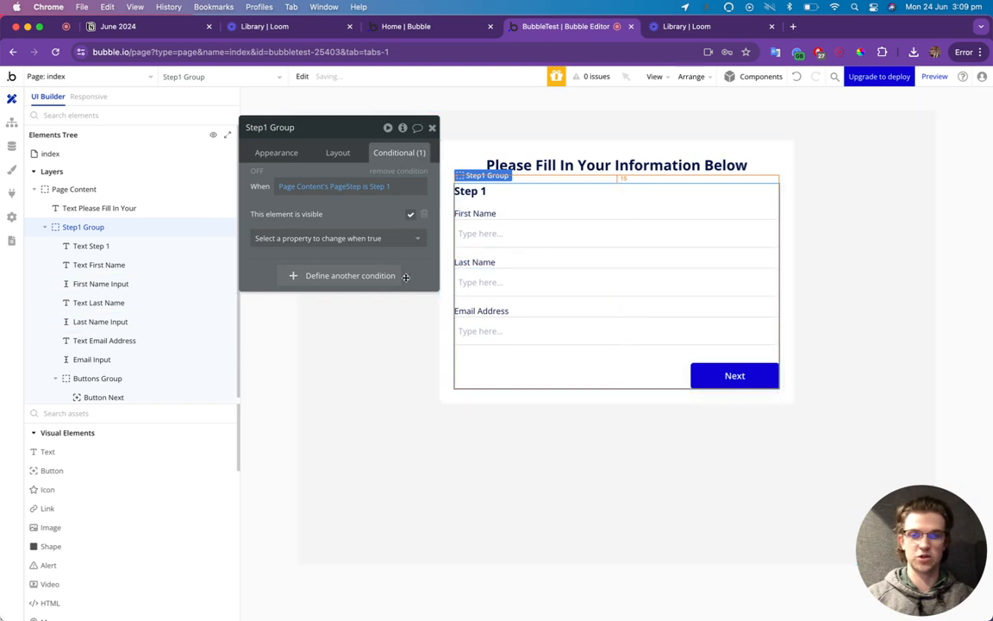
Duplicate that condition as 'PageStep is not Step 1' with visible unchecked.
right_click(288, 173)
left_click(317, 168)
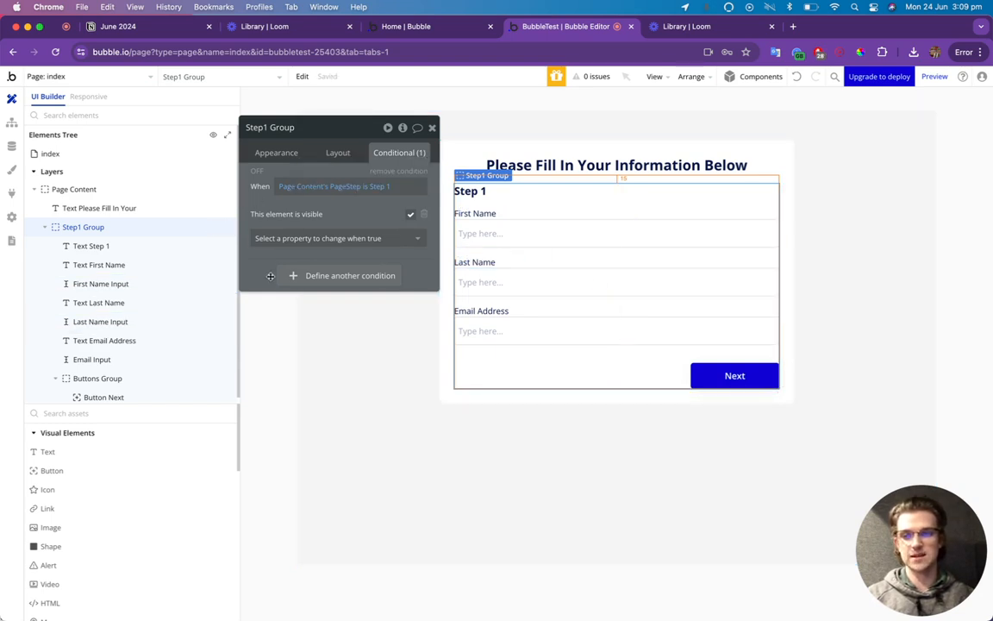
right_click(295, 256)
left_click(314, 248)
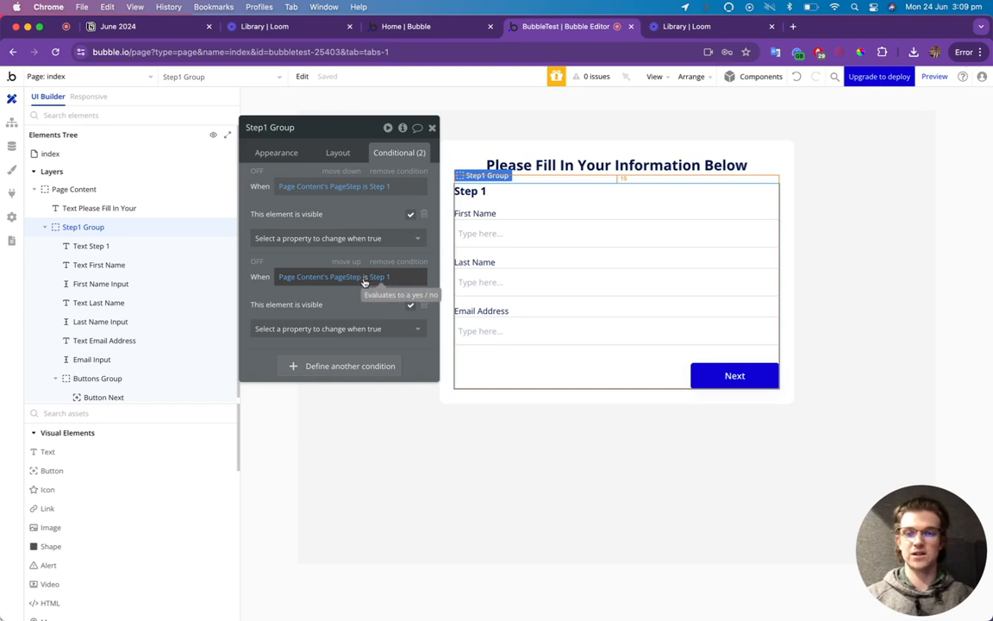
left_click(366, 278)
left_click(379, 356)
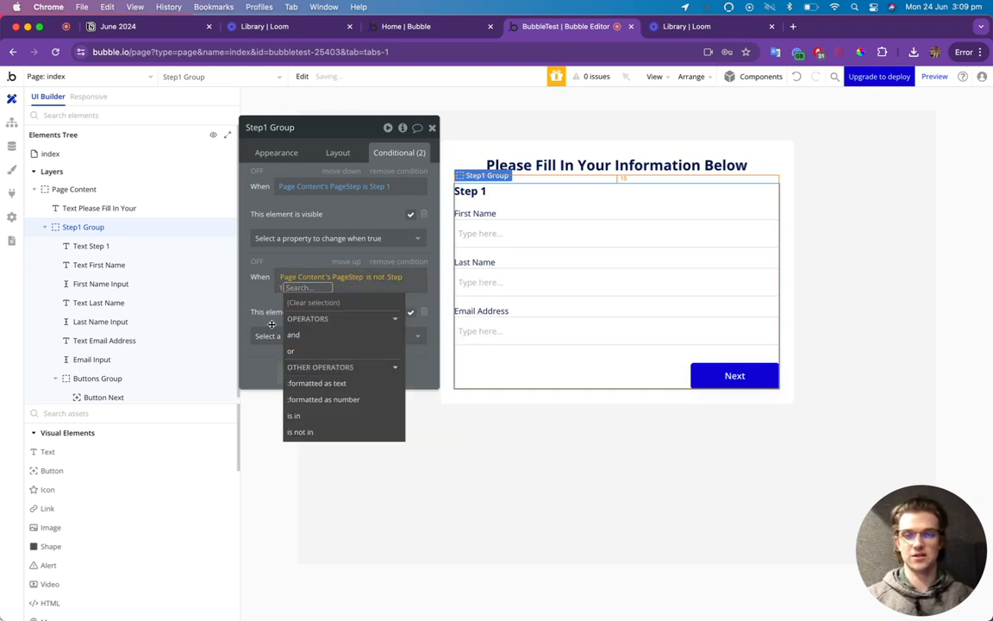
left_click(261, 297)
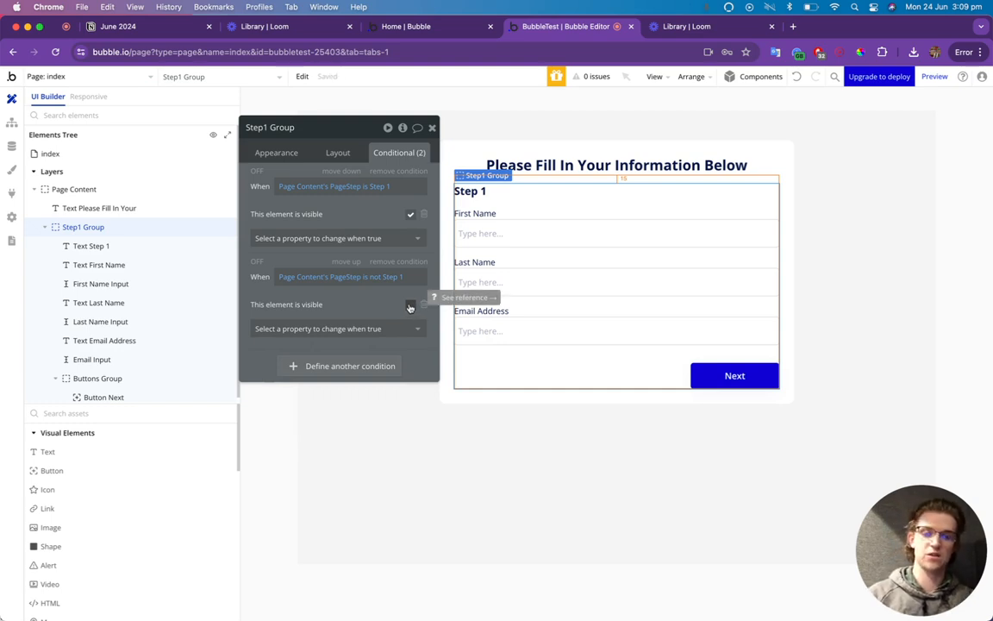
left_click(433, 128)
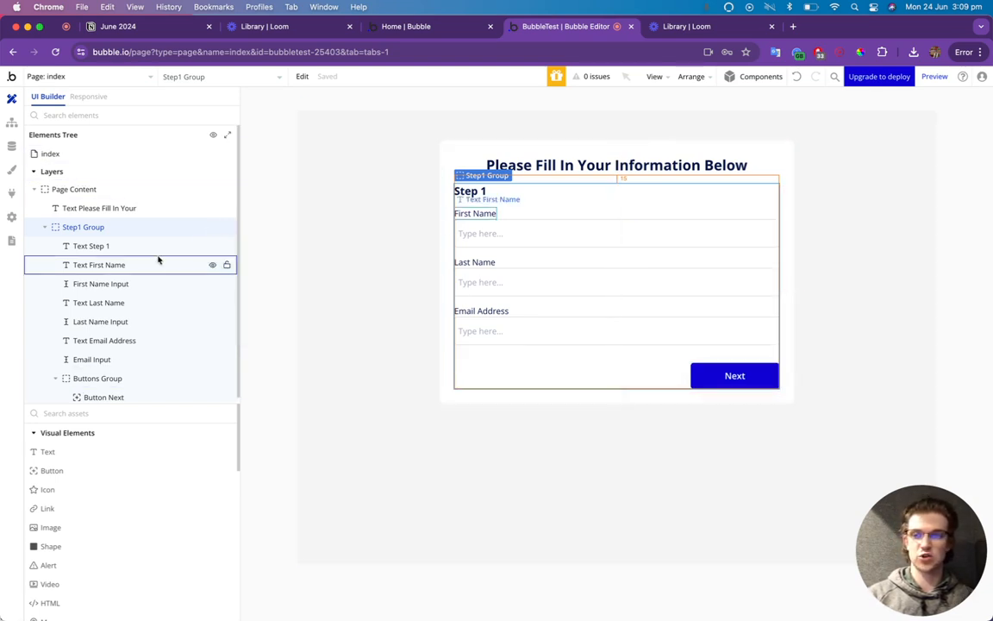
Copy and paste Step1 Group, renaming the duplicate to Step2 Group.
left_click(46, 228)
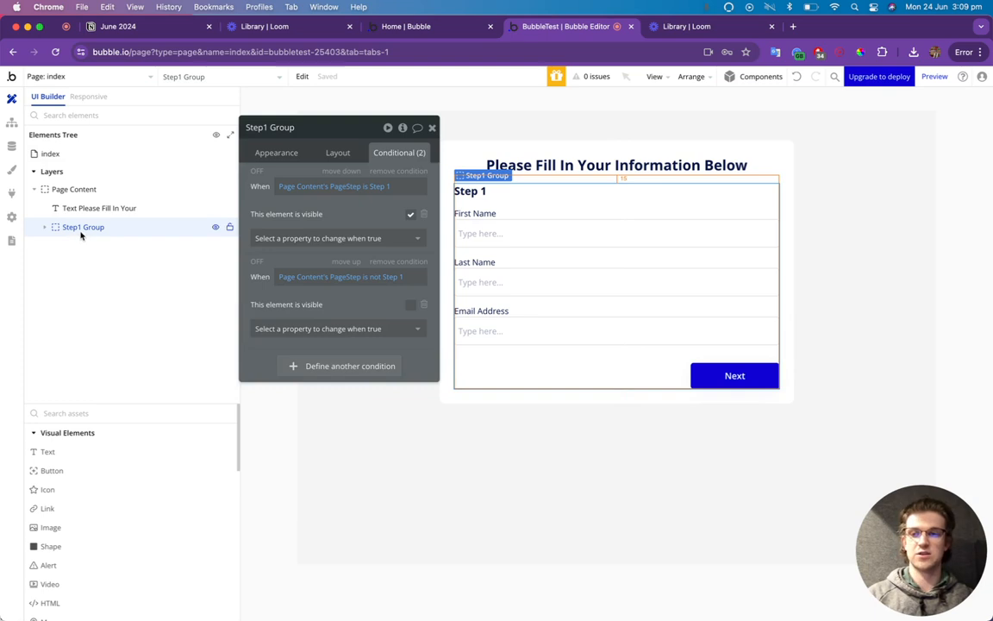
right_click(82, 233)
left_click(271, 368)
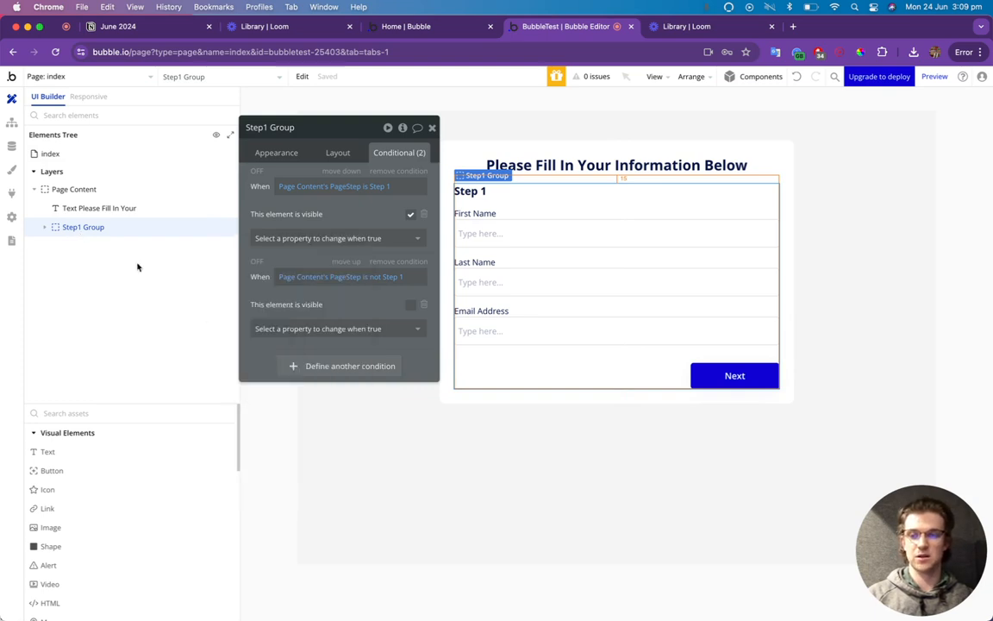
right_click(93, 229)
left_click(257, 400)
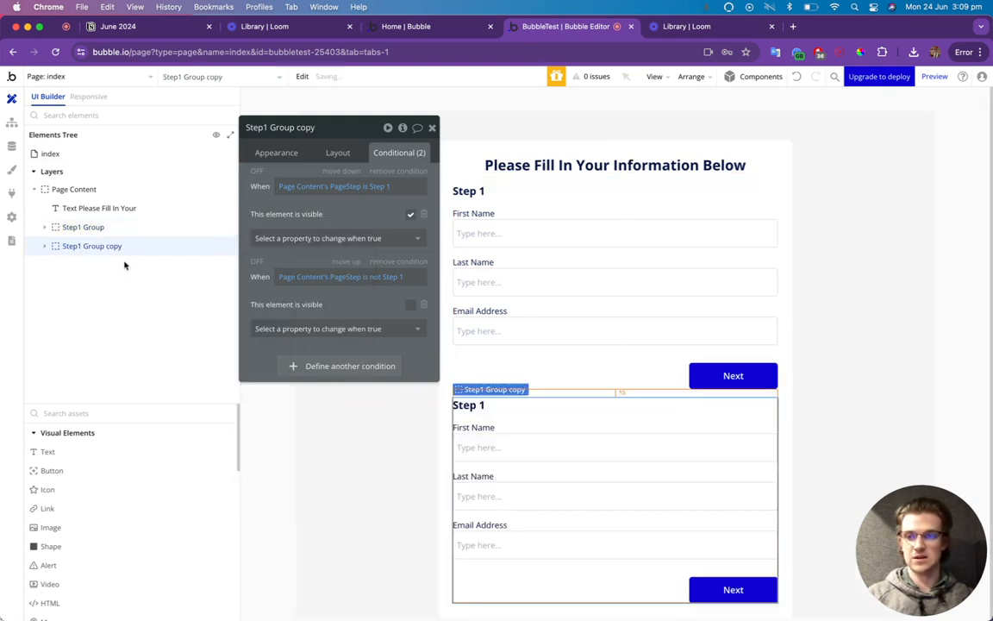
double_click(91, 246)
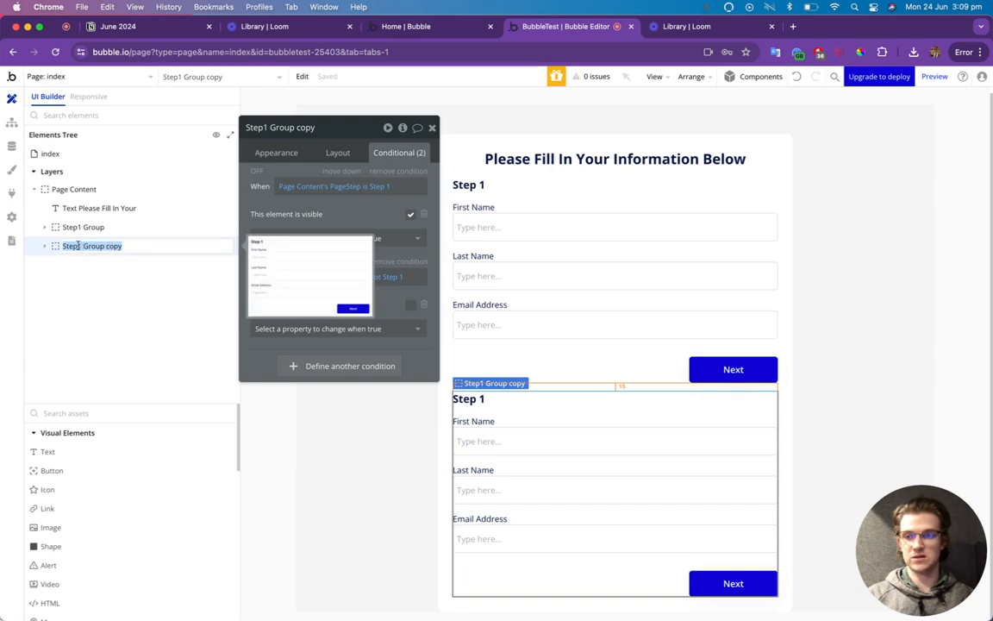
left_click_drag(79, 245, 129, 248)
type("2")
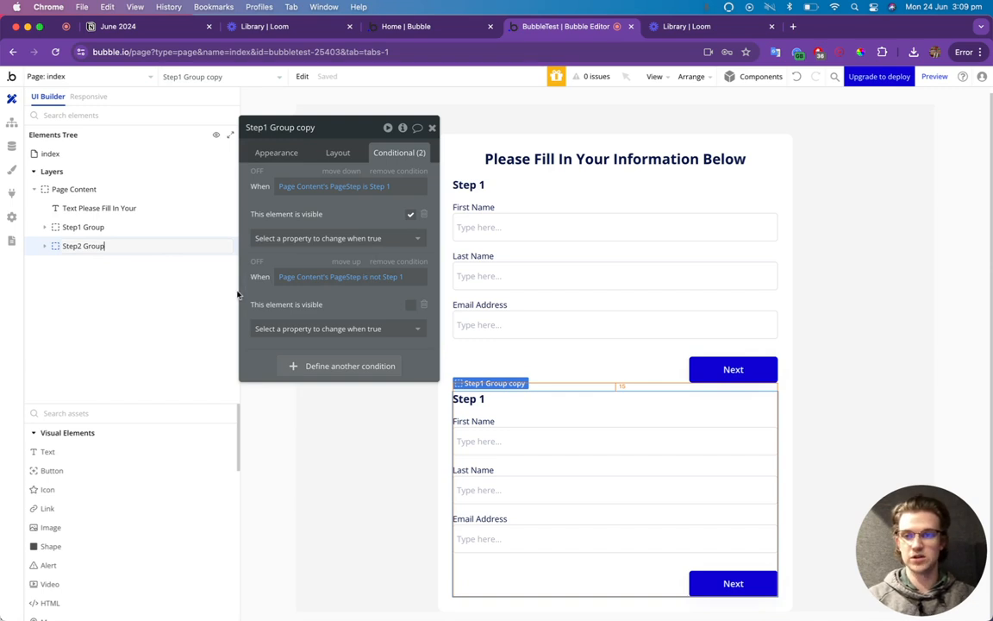
left_click(209, 317)
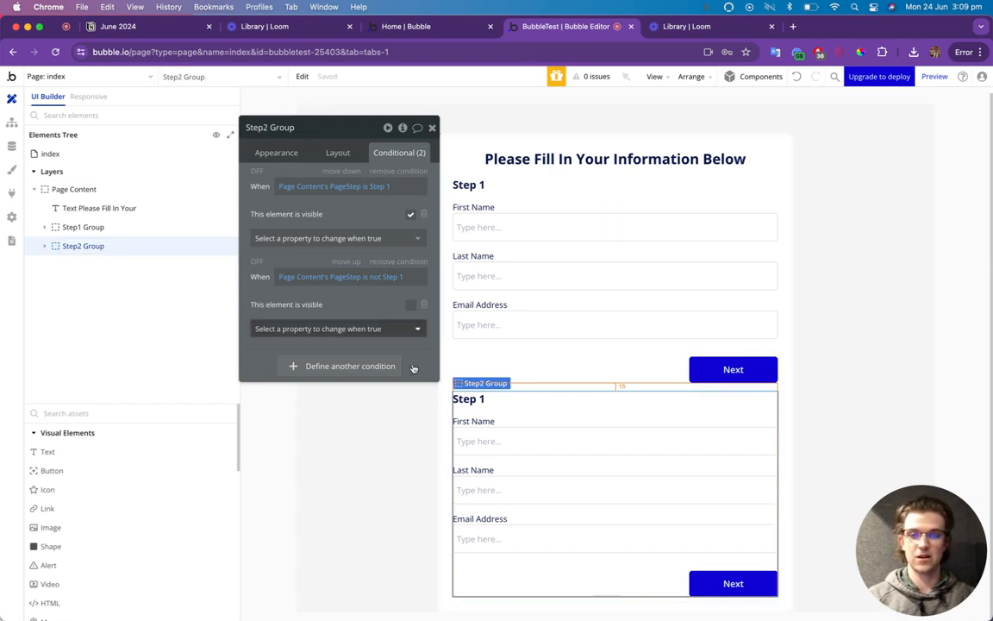
Select Step2 Group on the canvas to show its conditions.
left_click(554, 376)
left_click(550, 391)
left_click(545, 397)
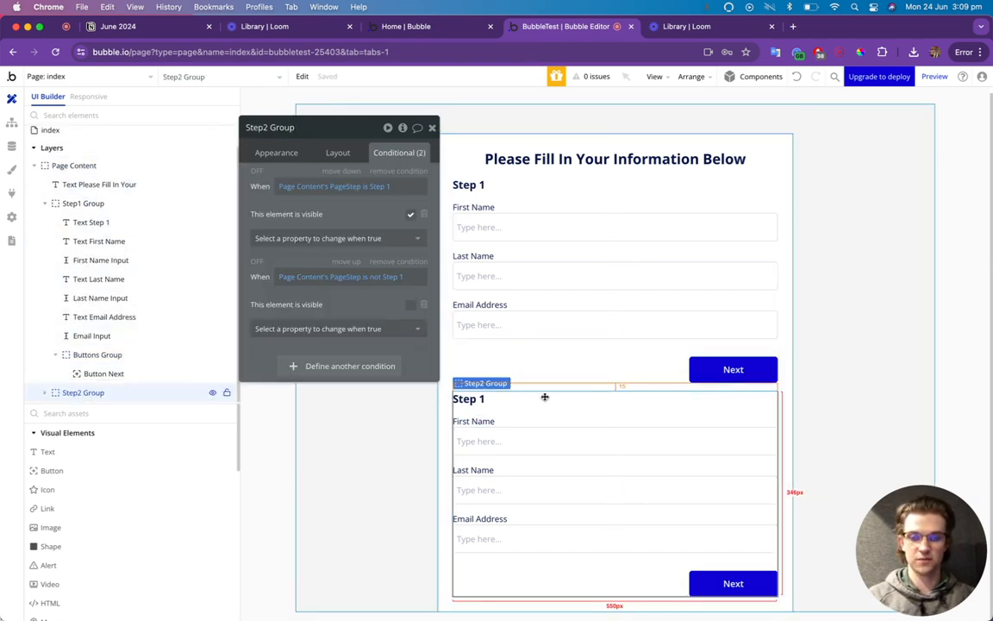
Switch both Step2 Group conditions from Step 1 to Step 2: visible when is, hidden when is not.
left_click(380, 188)
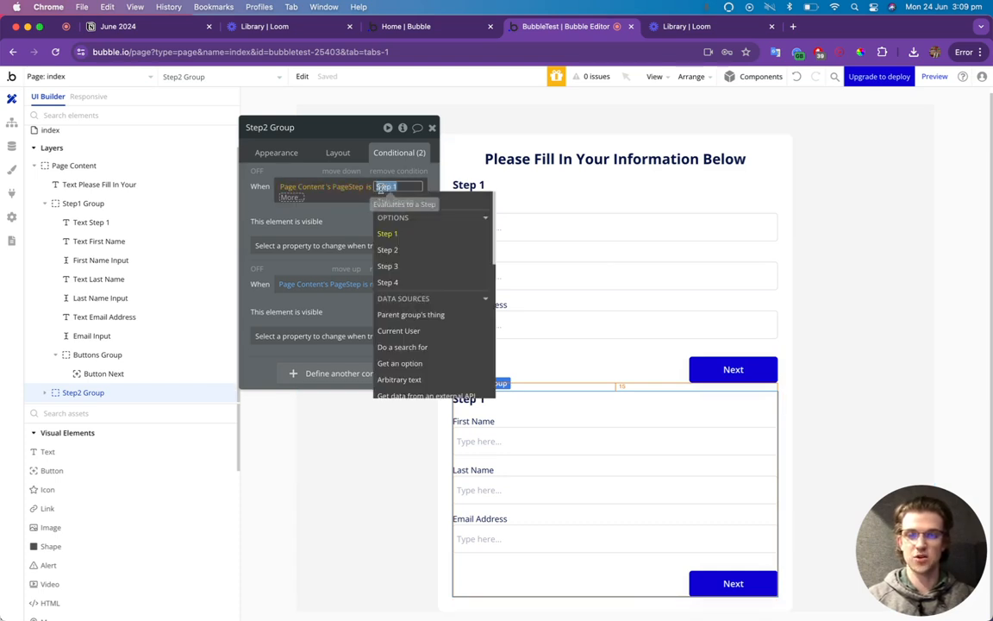
left_click(393, 249)
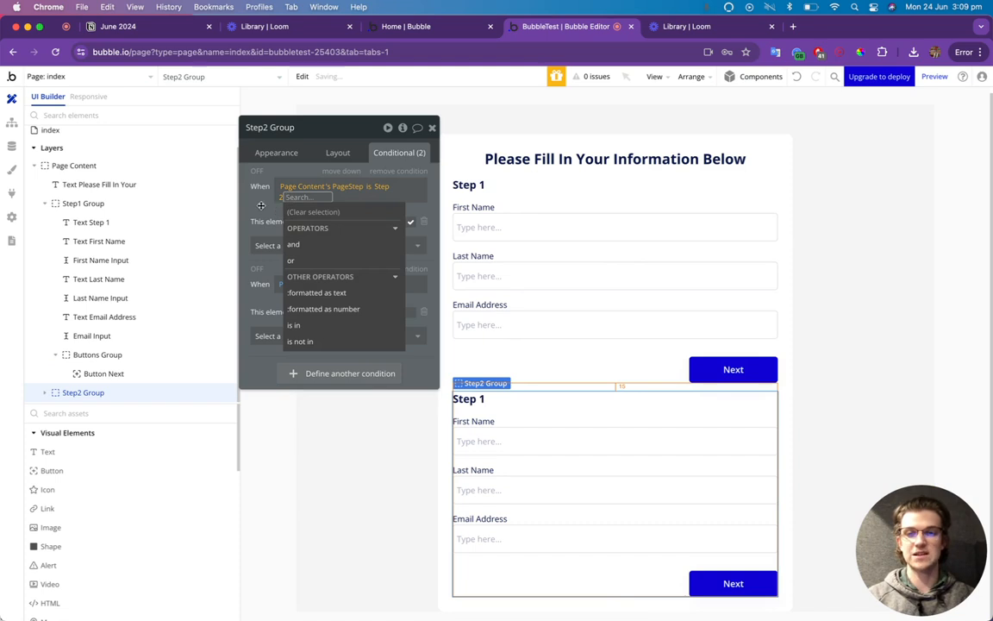
left_click(414, 216)
left_click(393, 277)
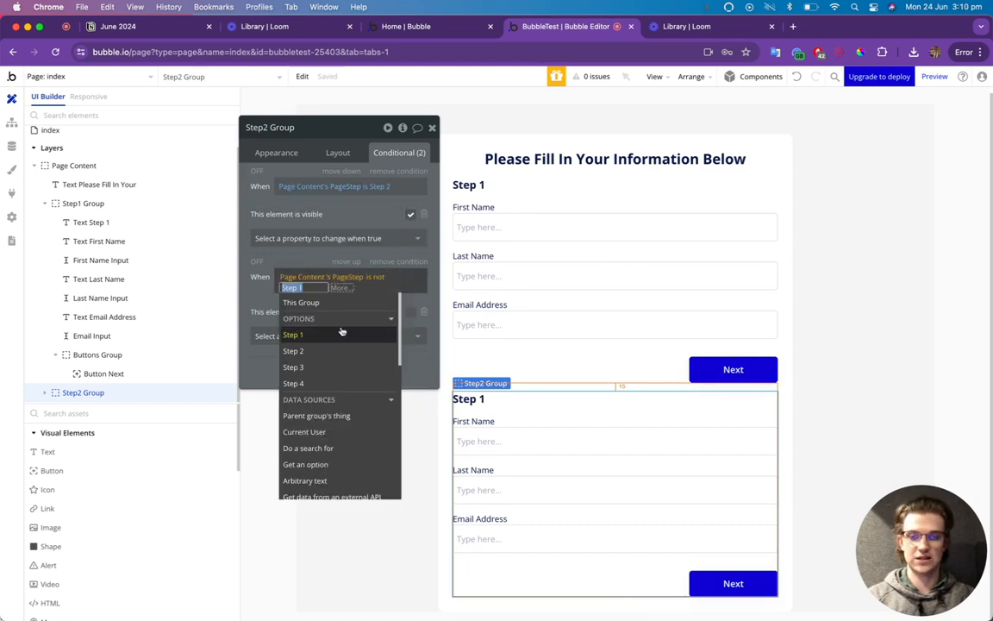
left_click(327, 350)
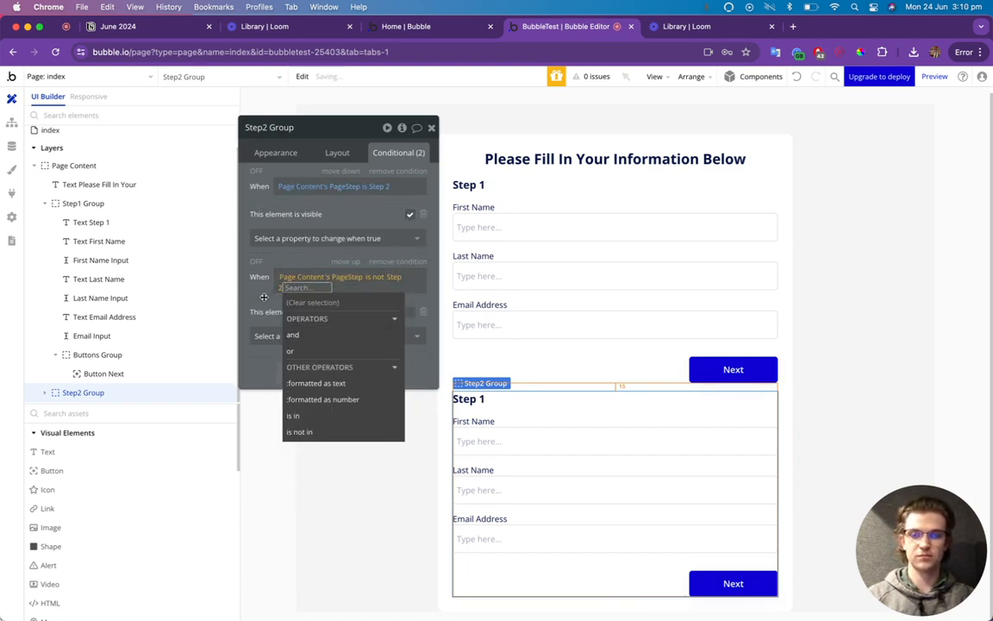
left_click(264, 297)
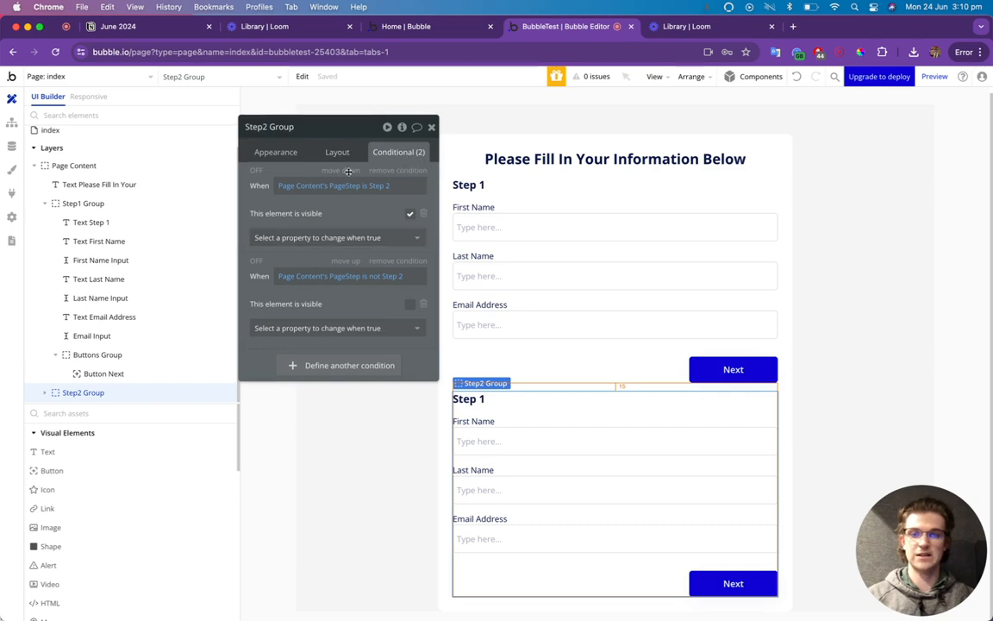
left_click(338, 152)
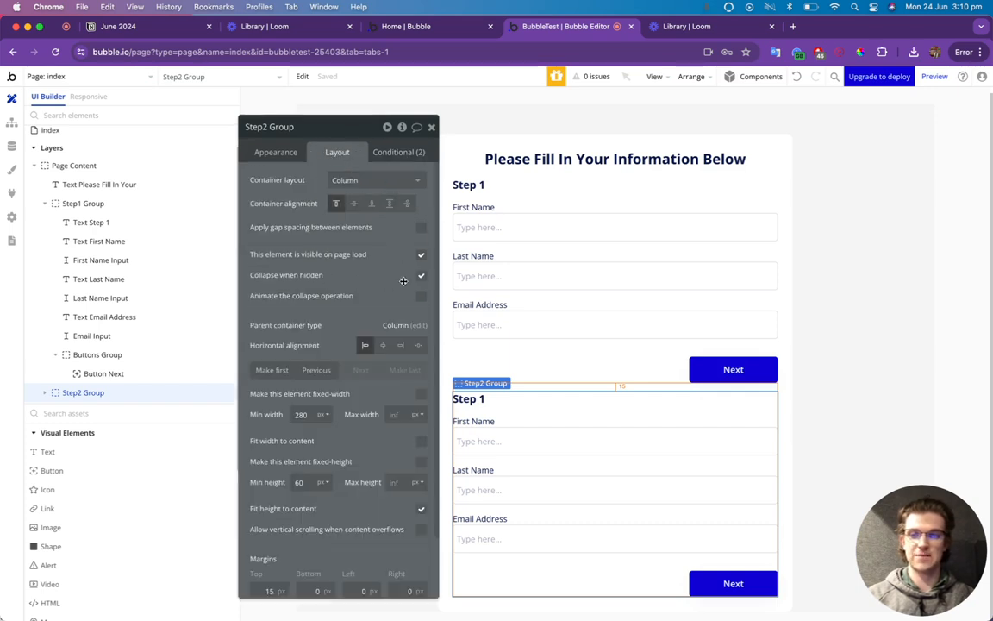
left_click(432, 127)
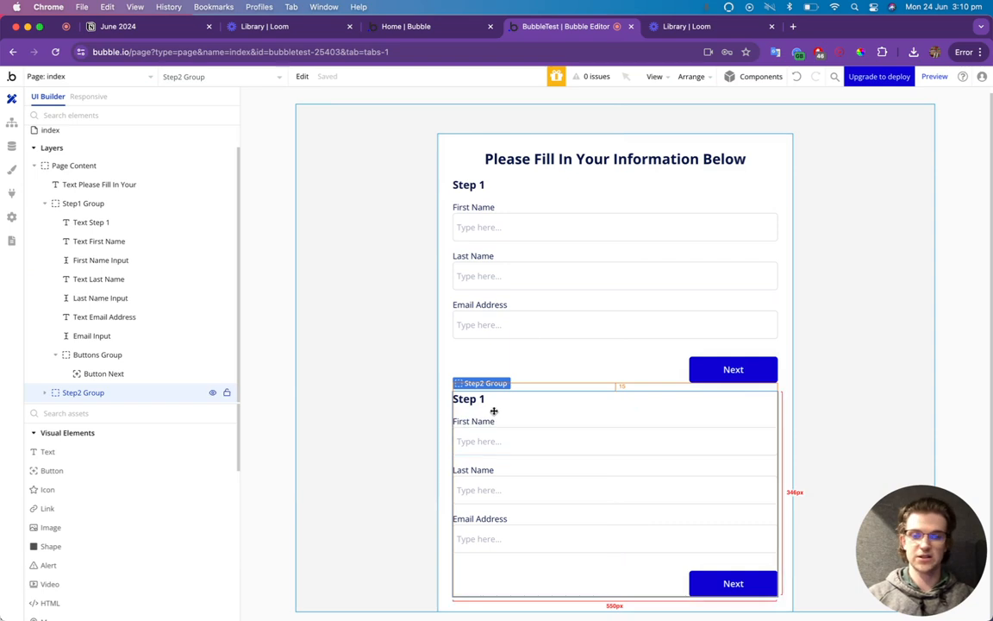
Change the Step2 Group heading text to 'Step 2'.
double_click(459, 399)
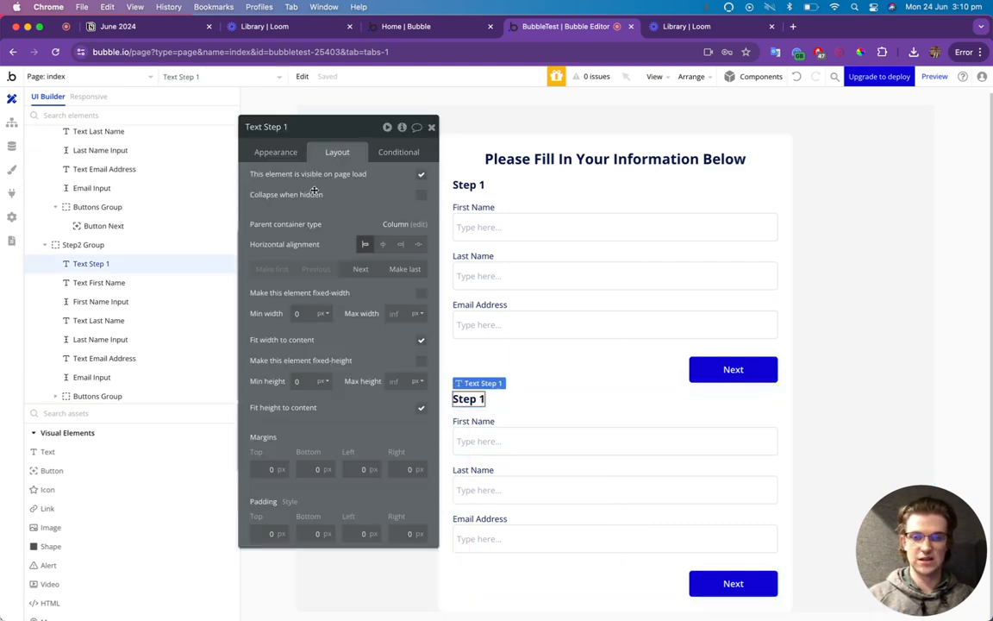
left_click(290, 161)
left_click(301, 179)
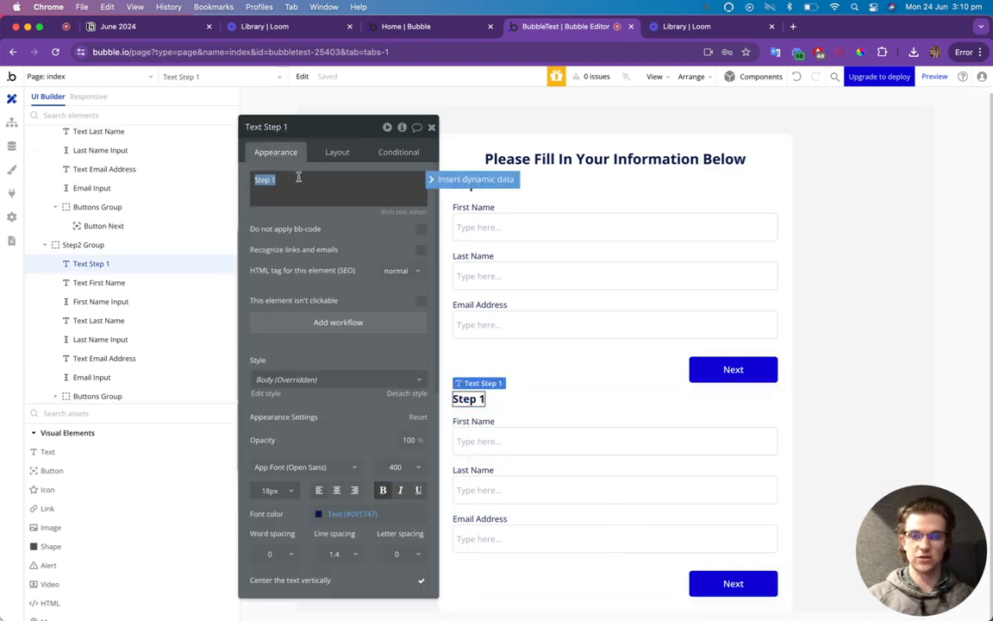
type("2")
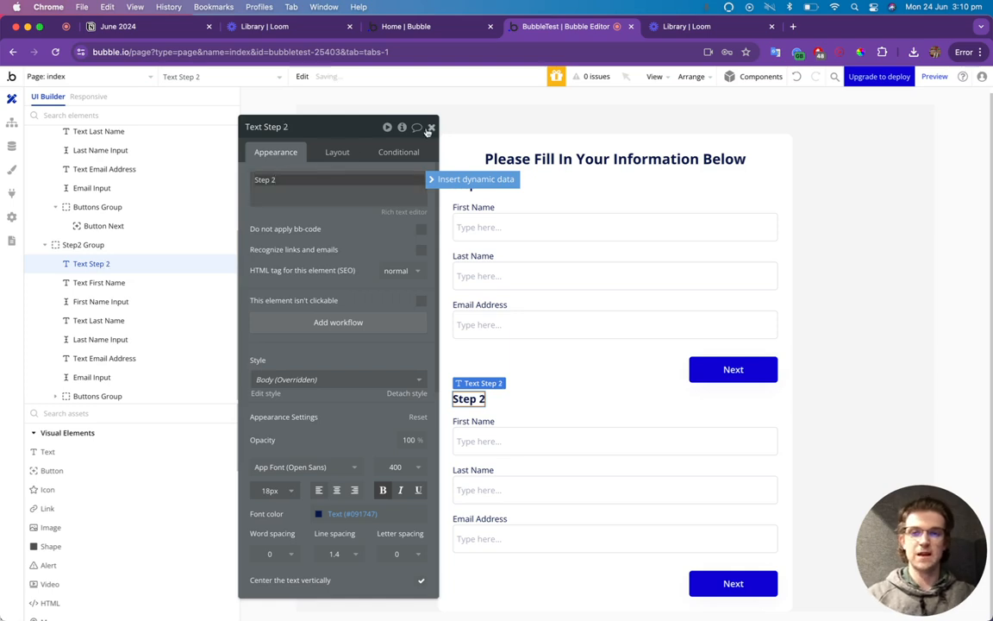
left_click(432, 127)
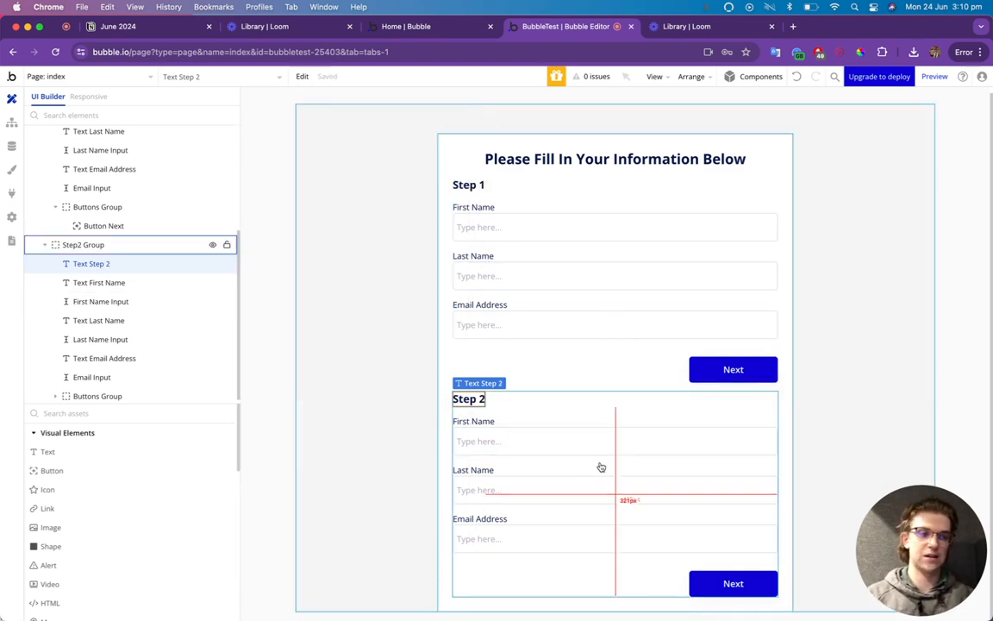
Relabel the three field labels to Address Line 1, Address Line 2 and City.
double_click(473, 420)
triple_click(293, 179)
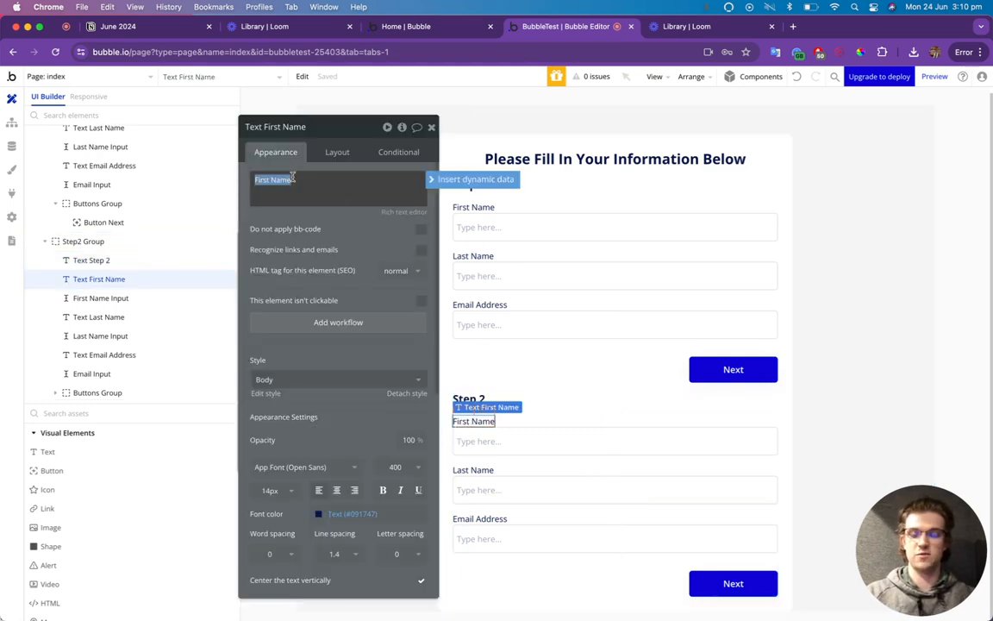
type("Address Line 1")
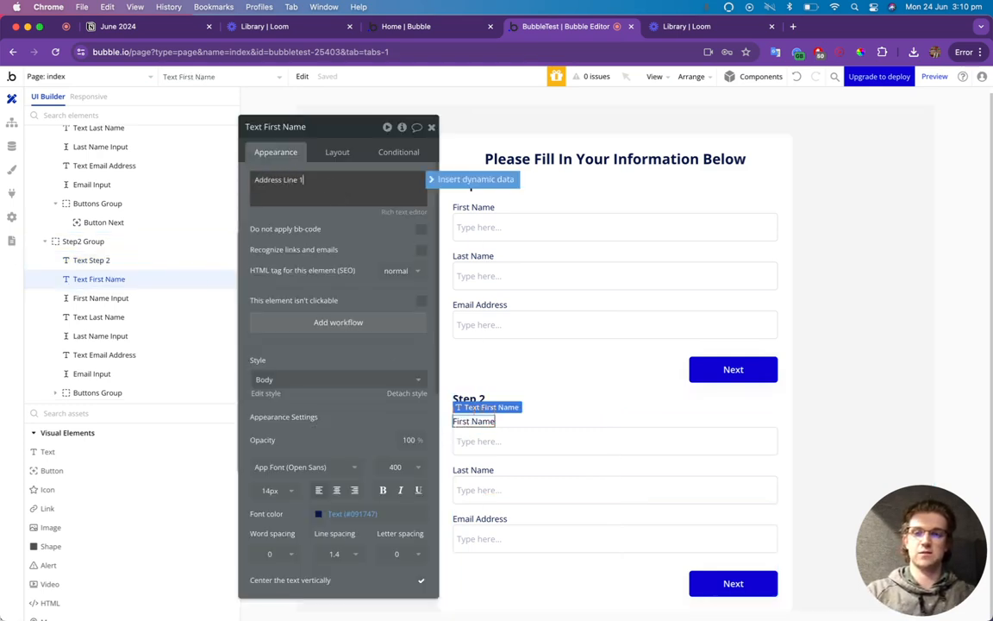
left_click(484, 471)
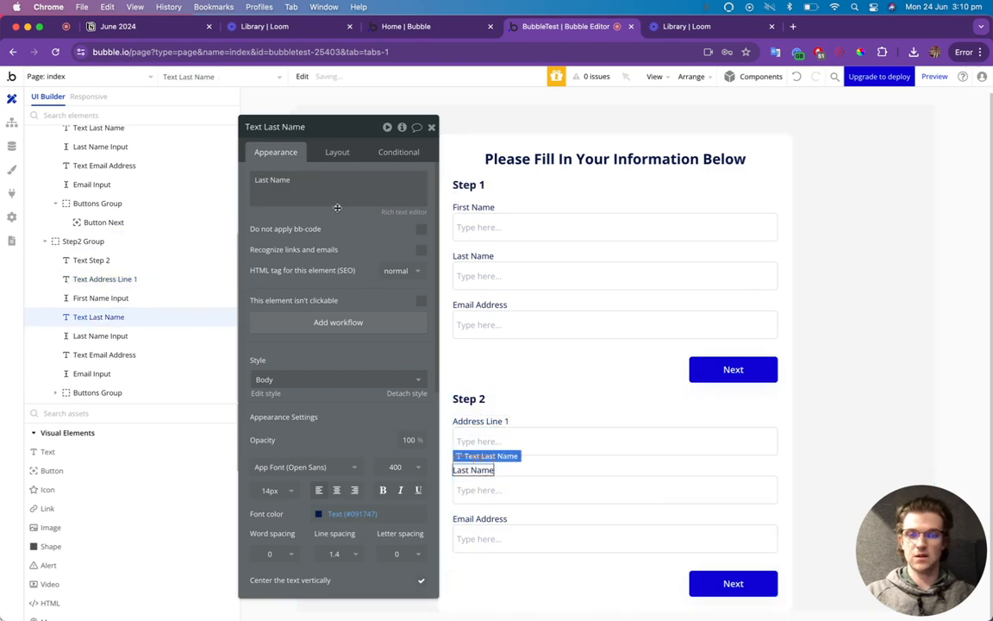
triple_click(276, 171)
type("Address Line 2")
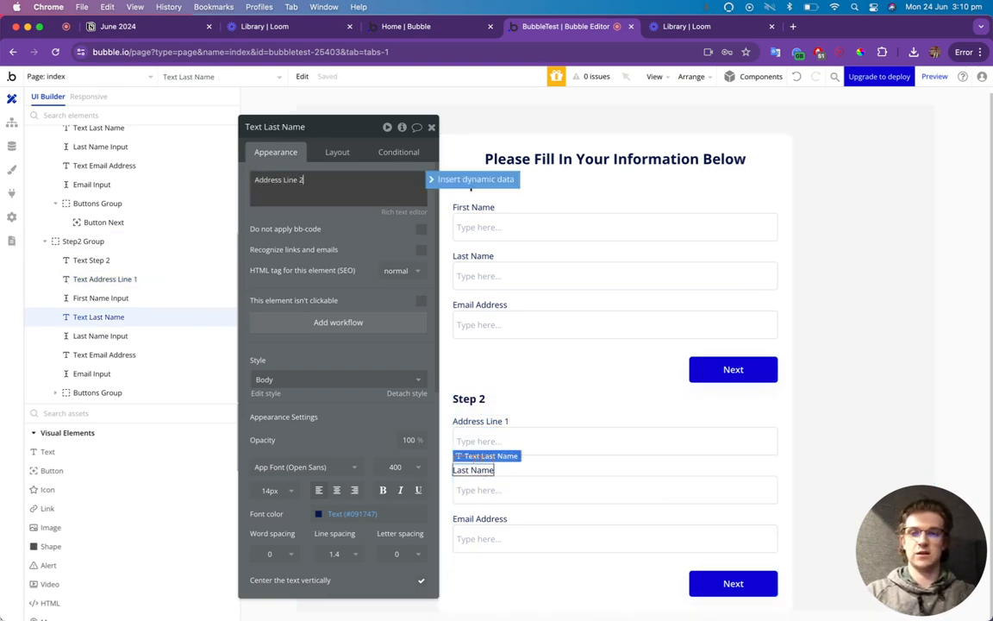
left_click(480, 518)
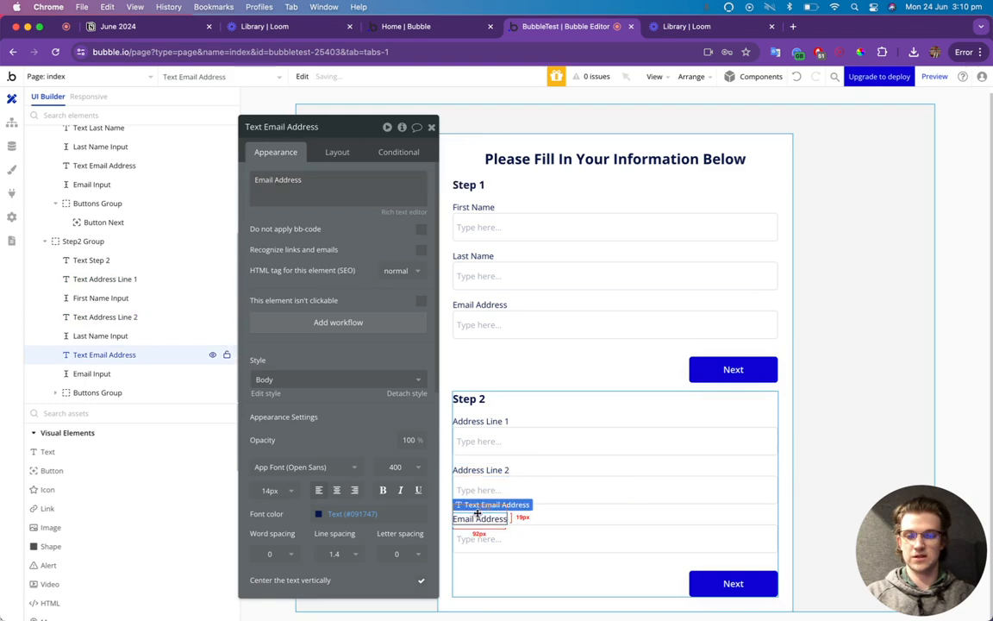
triple_click(267, 179)
type("A")
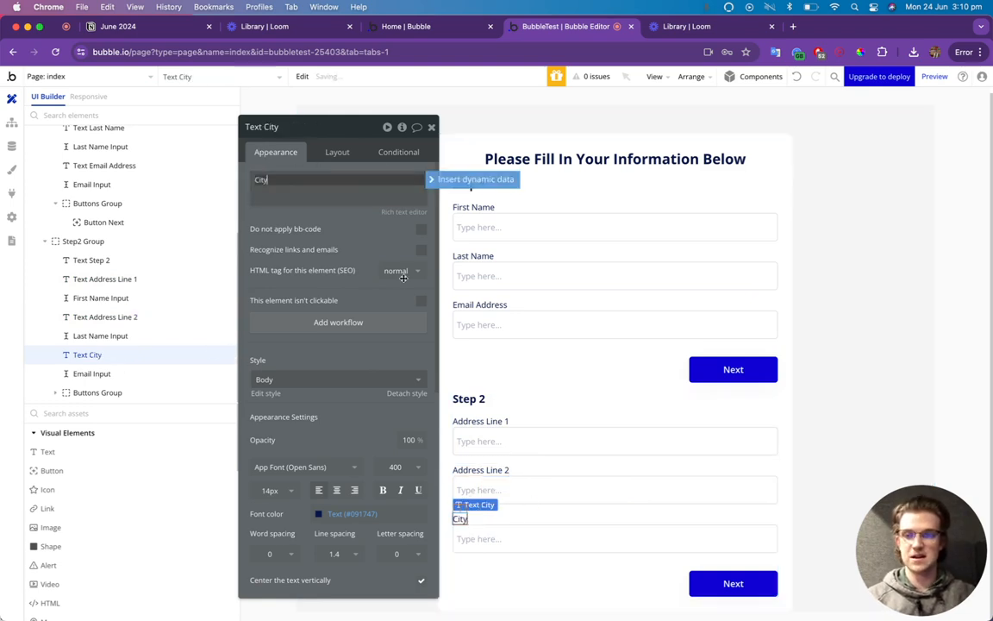
Set the Step 2 email field's content format to Text and rename it 'City Input'.
left_click(532, 547)
left_click(374, 250)
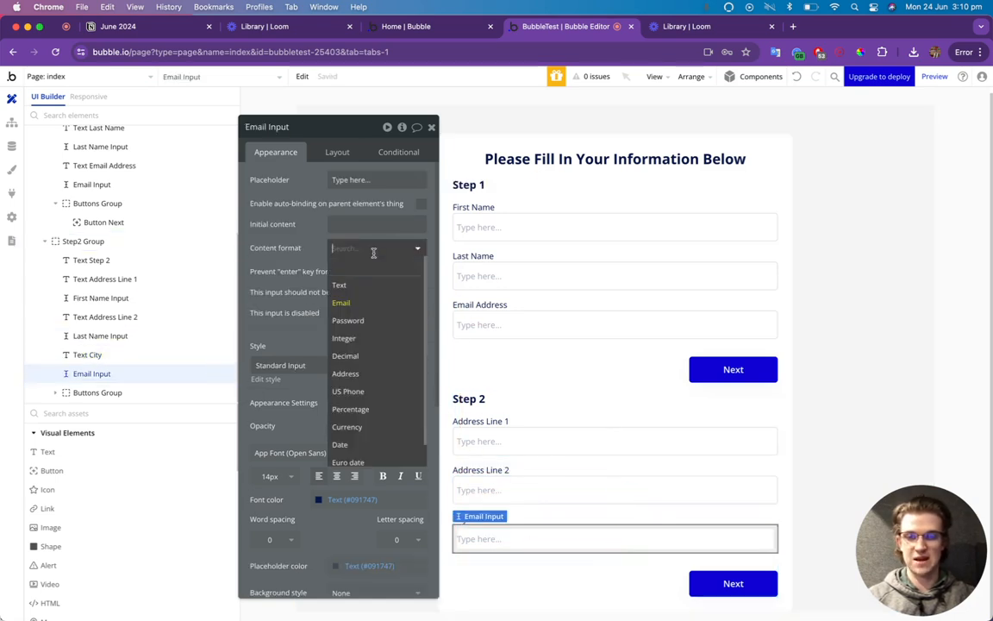
left_click(361, 284)
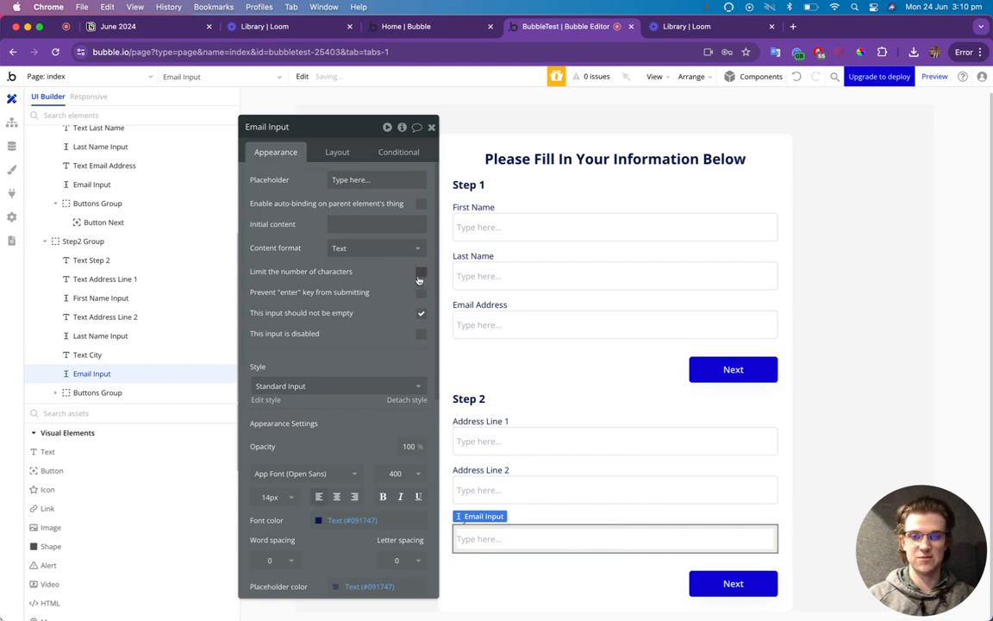
double_click(278, 126)
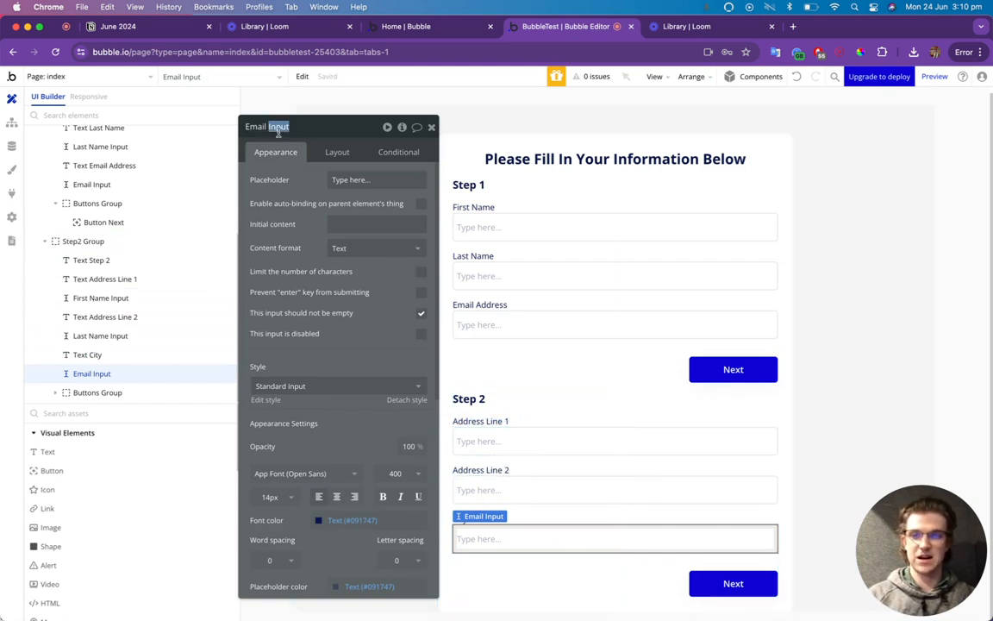
triple_click(279, 127)
type("C")
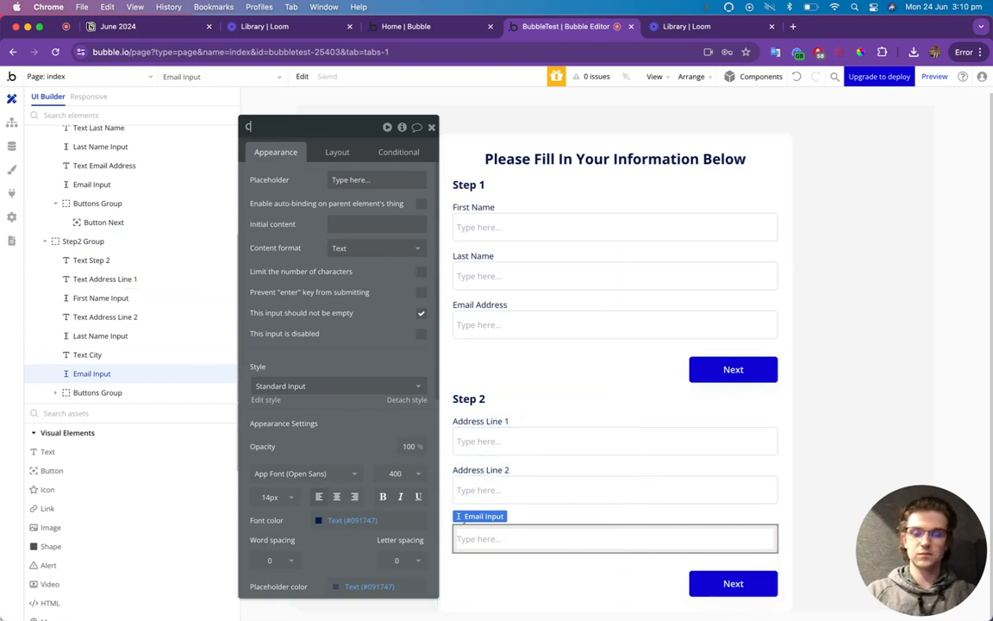
type("ity Input")
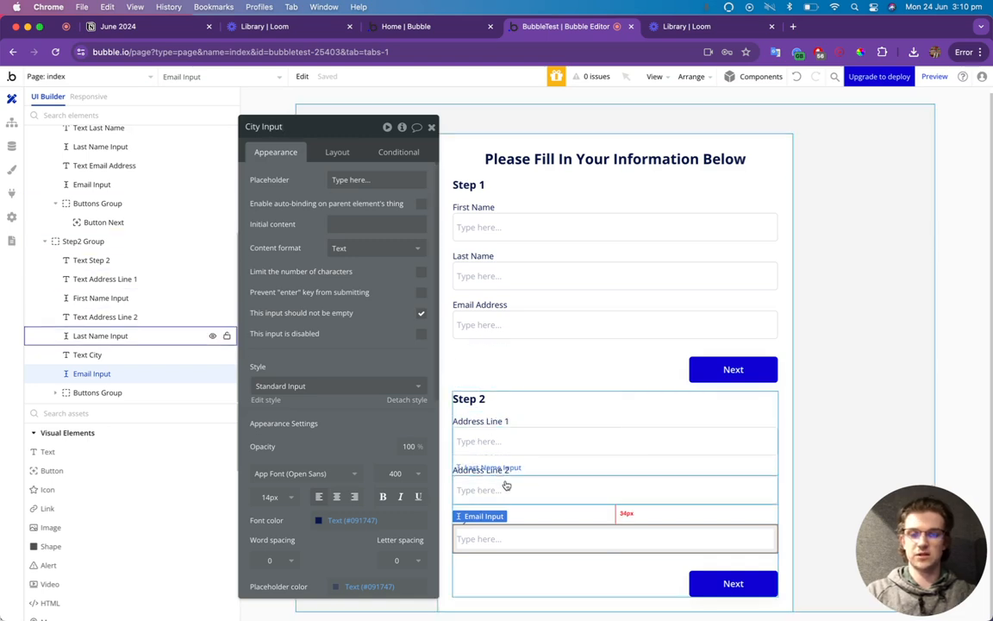
Rename the field under Address Line 2 to 'Address Line 2 Input'.
left_click(604, 490)
triple_click(270, 128)
type("Address Line 2")
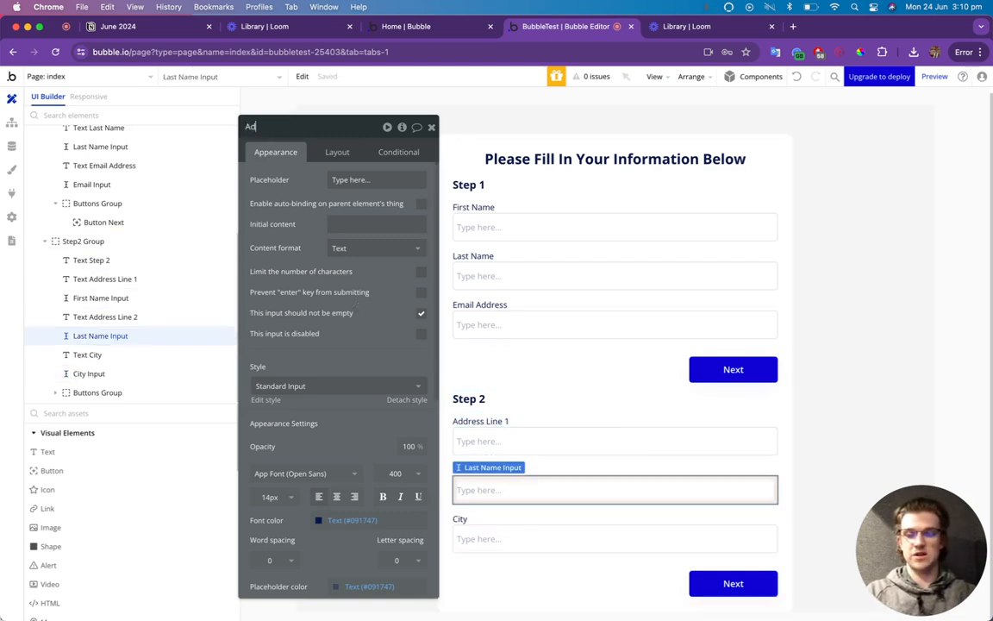
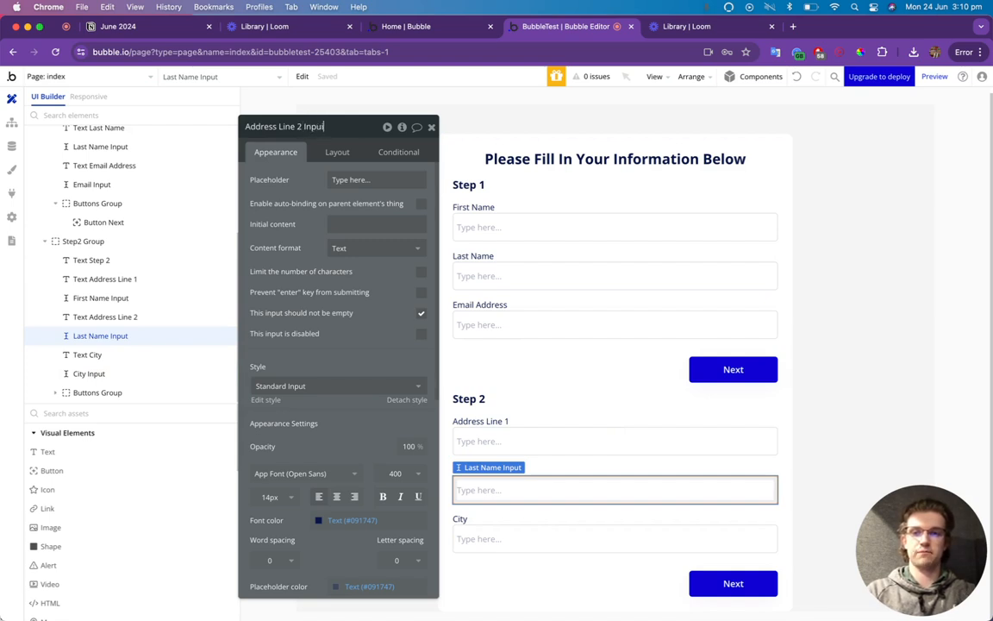
Rename the input under Address Line 1 to 'Address Line 1 Input' and drag out a copy of the City label.
left_click(527, 442)
triple_click(331, 127)
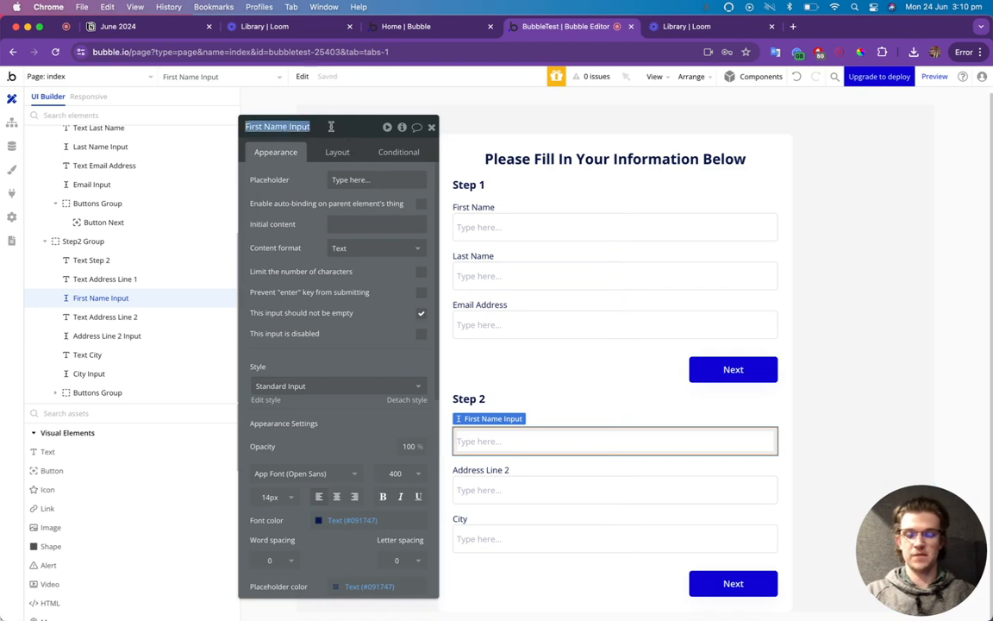
type("Address Line")
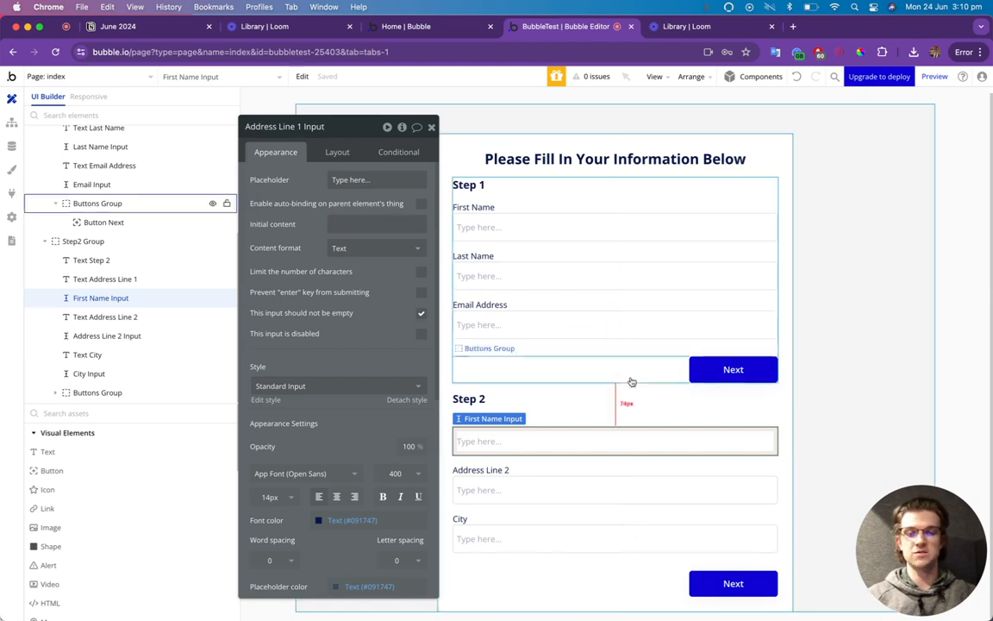
left_click(605, 408)
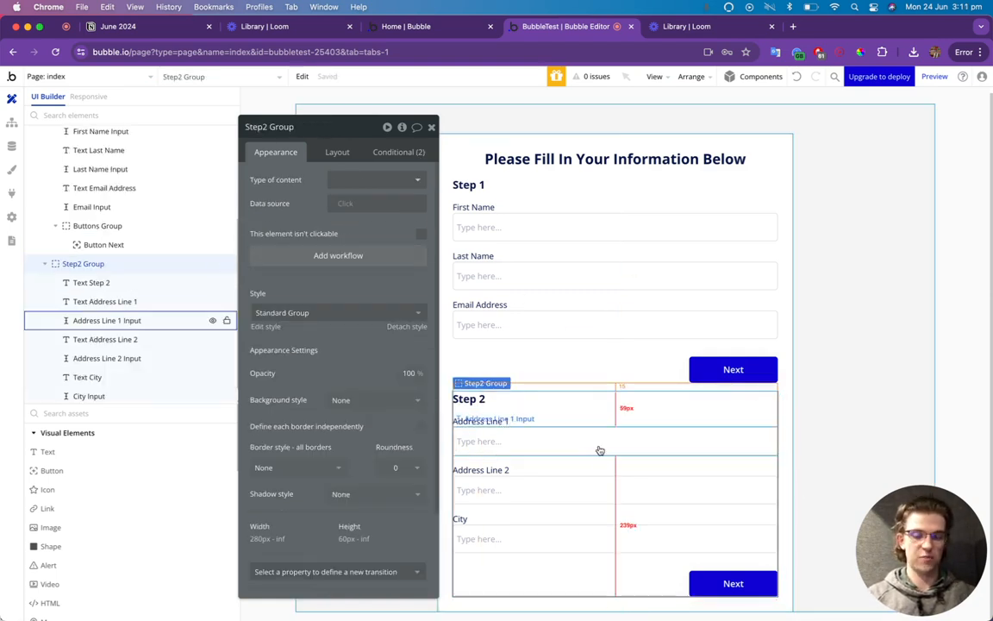
left_click(463, 518)
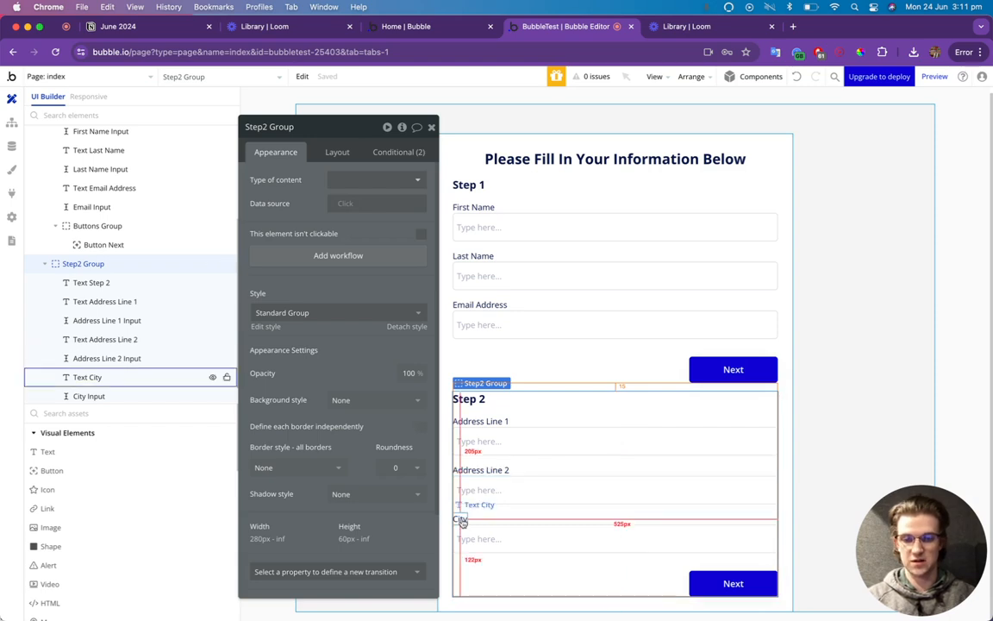
left_click_drag(463, 517, 461, 591)
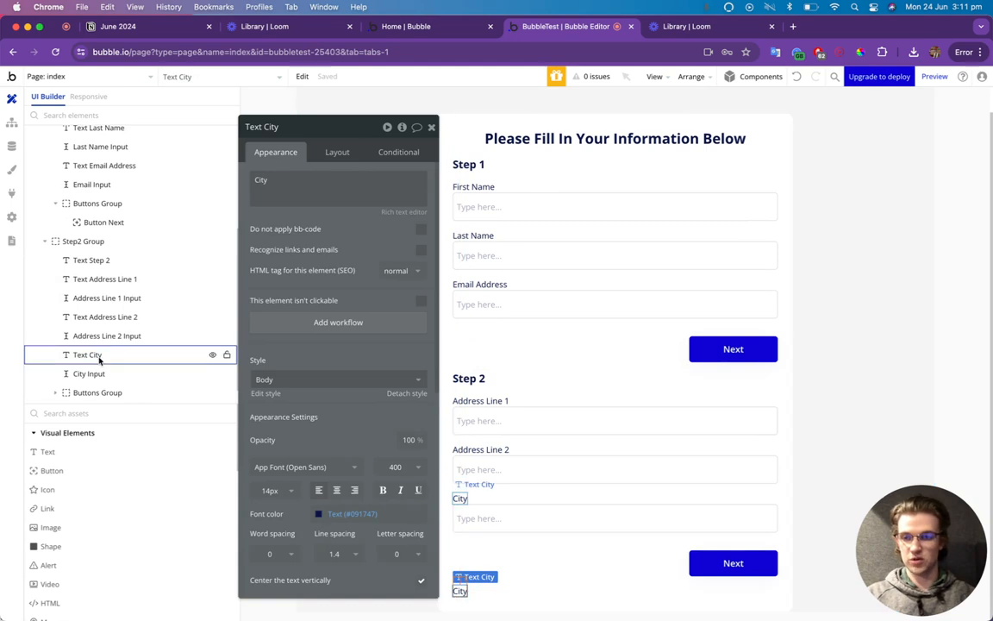
Duplicate the City input and move the copy above the buttons in the element tree.
scroll(99, 365, "down", 2)
left_click_drag(88, 397, 90, 369)
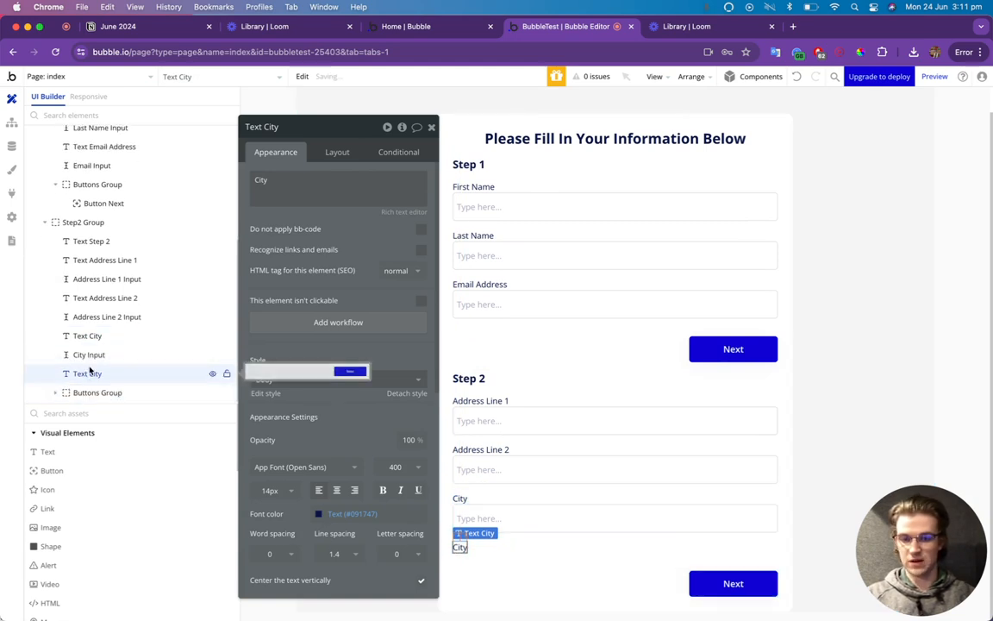
left_click(520, 524)
key("super+c")
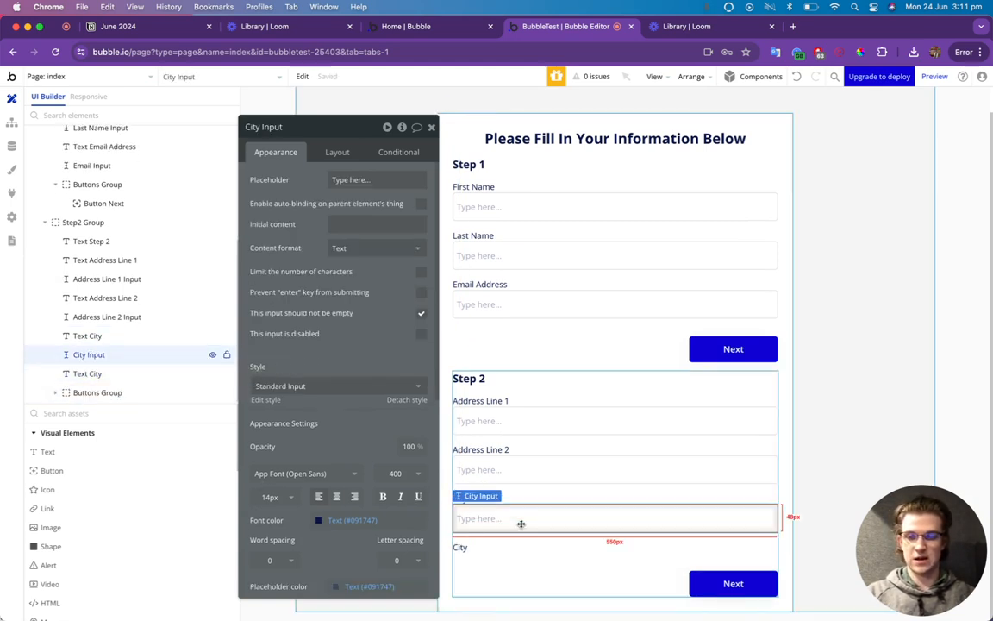
key("super+v")
scroll(86, 372, "down", 2)
left_click_drag(86, 397, 86, 372)
Relabel the copied City text 'Postcode', name its input 'Postcode Input', and reorder them.
left_click(87, 354)
triple_click(324, 178)
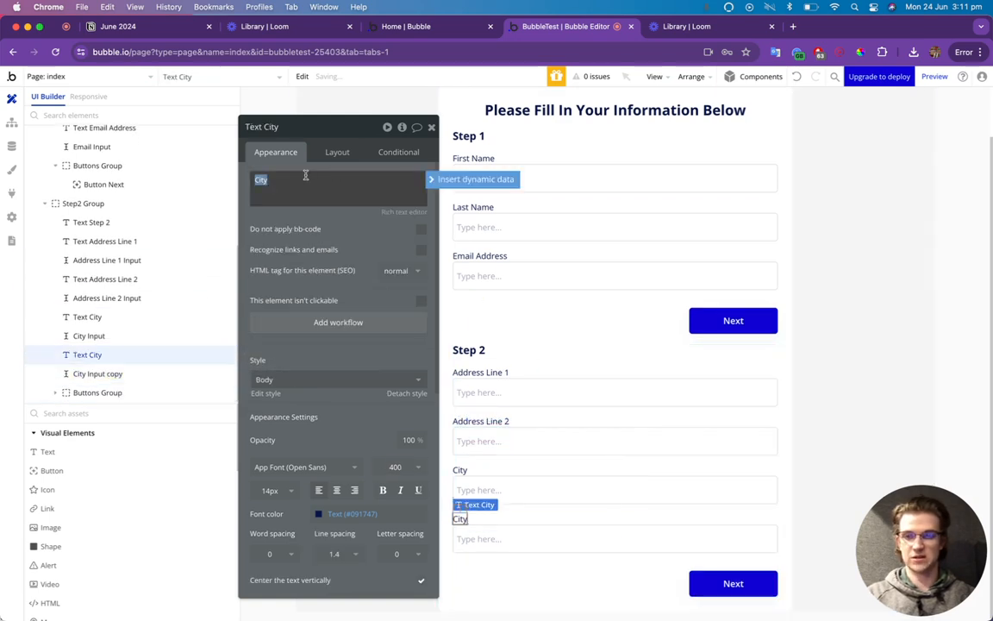
type("Postcode")
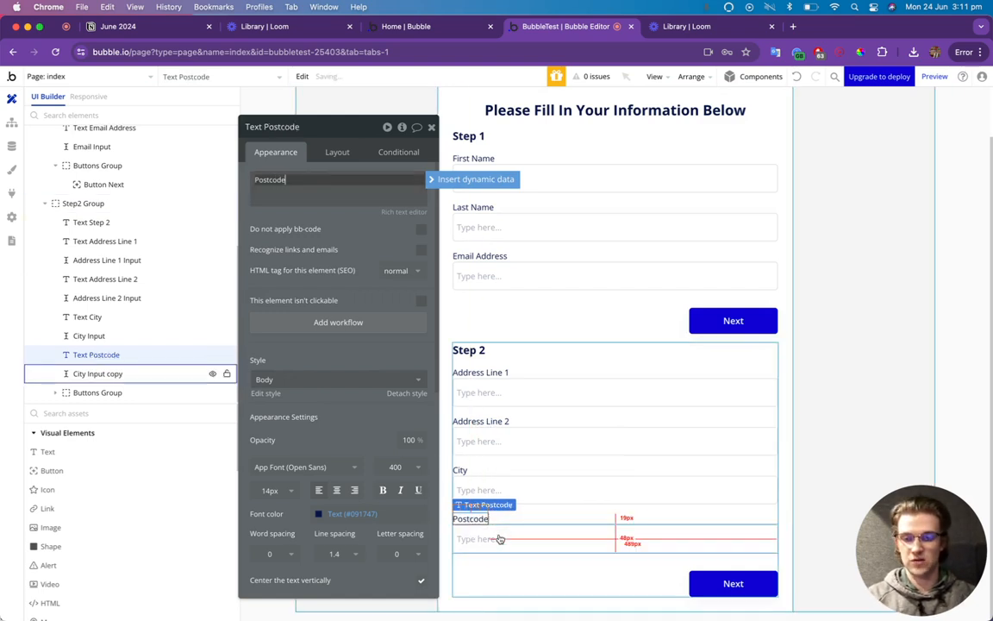
left_click(98, 374)
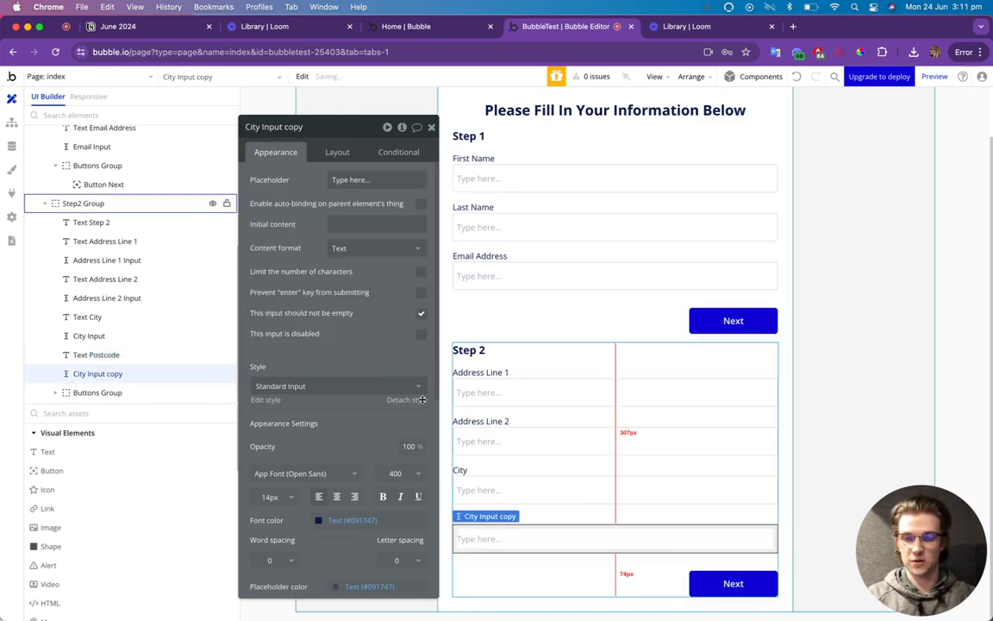
left_click(275, 128)
type("Postcode Input")
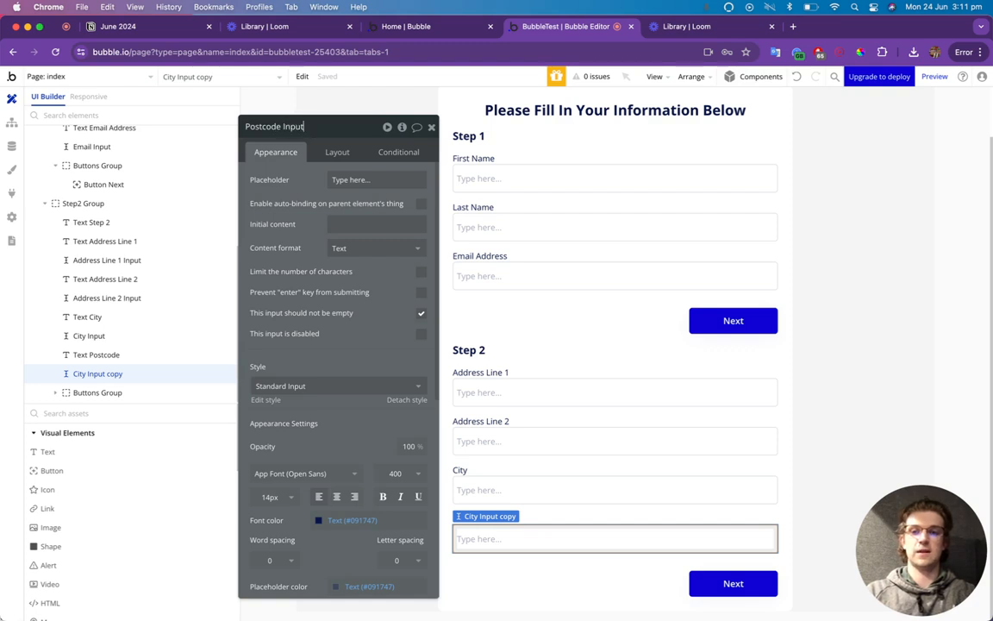
left_click(542, 493)
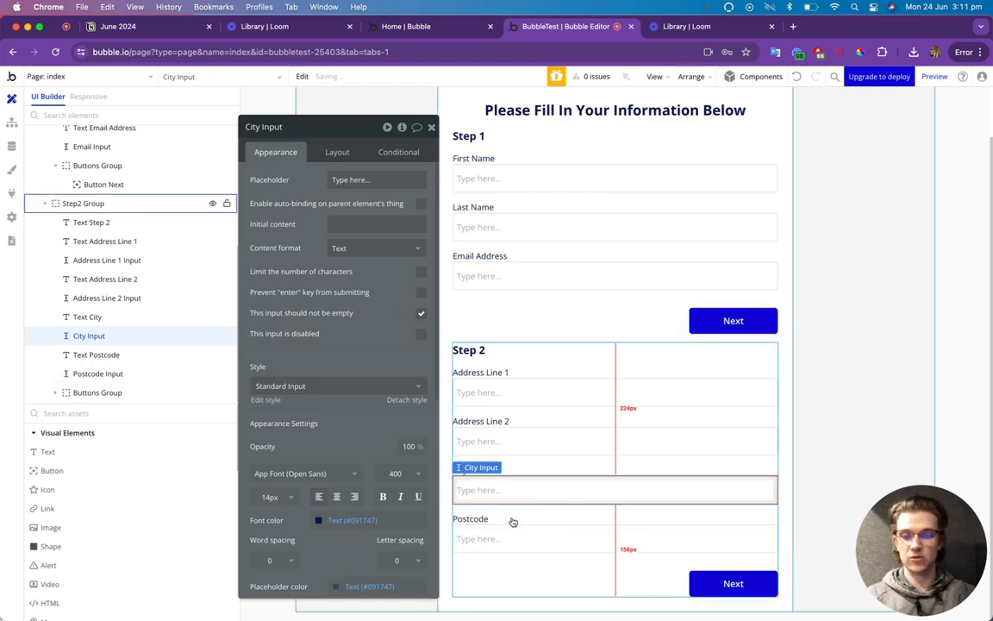
left_click(485, 522)
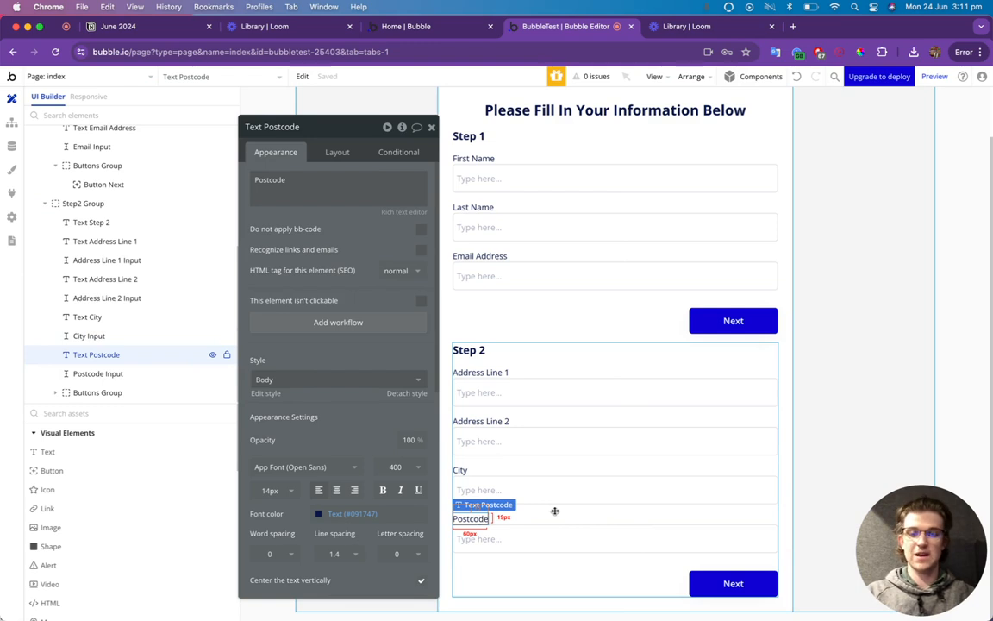
scroll(559, 505, "down", 1)
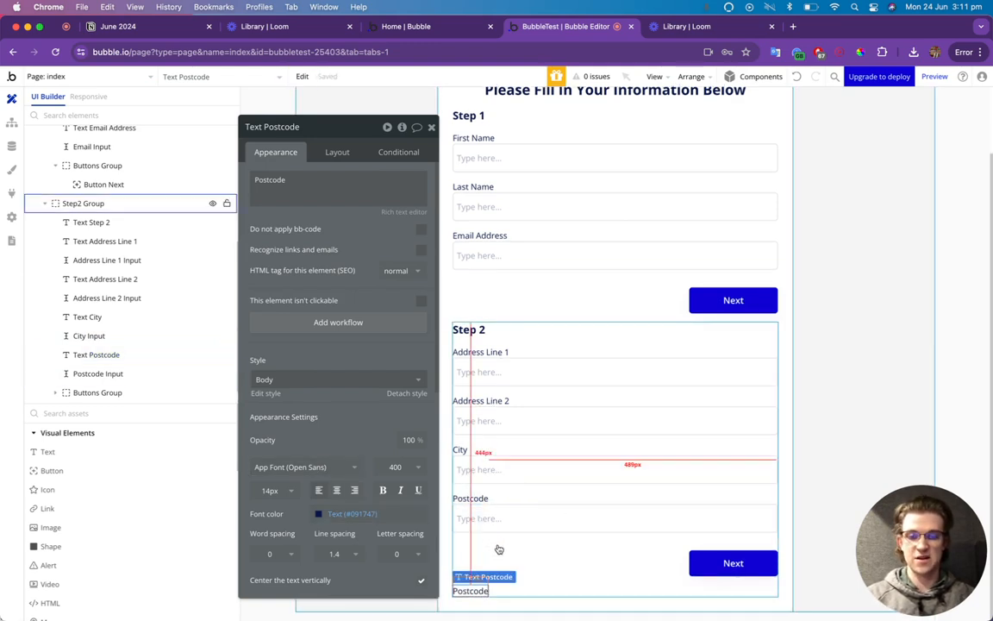
scroll(108, 379, "down", 1)
left_click_drag(96, 395, 100, 372)
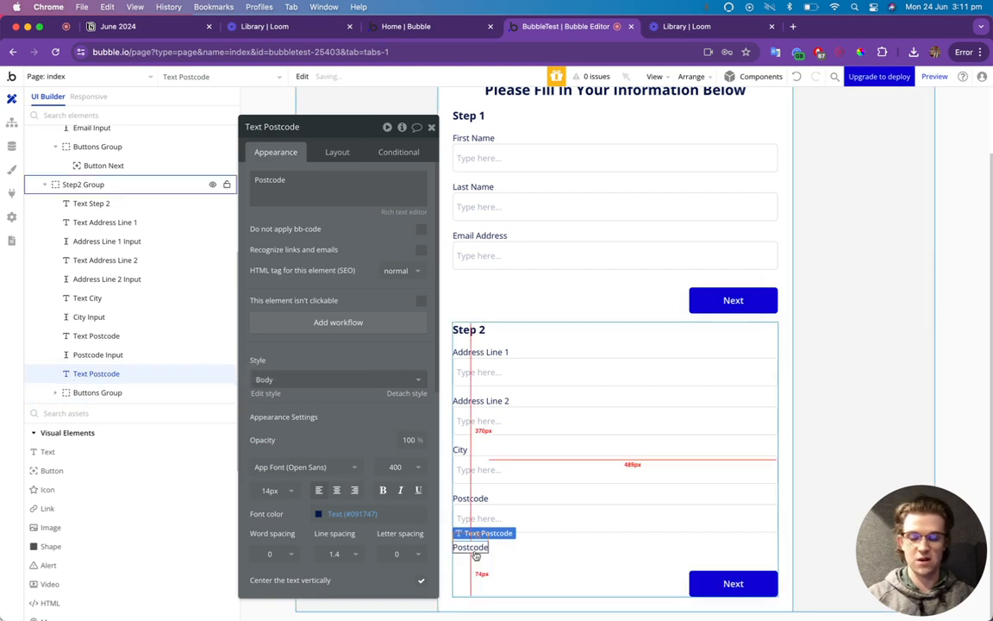
Duplicate the Postcode field, relabel it 'Country' and name its input 'Country Input'.
left_click(535, 516)
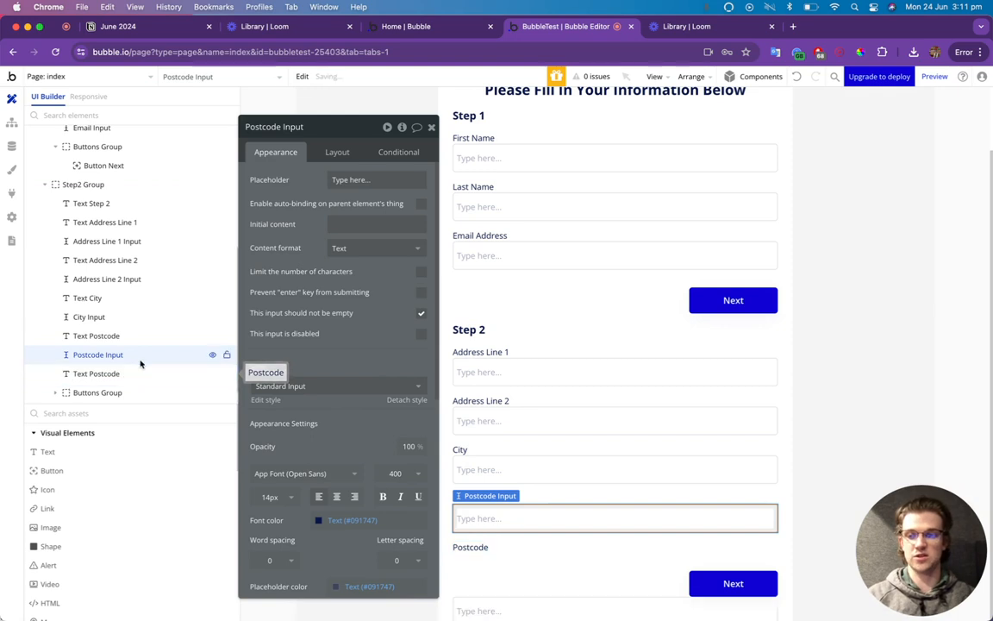
key("ctrl+d")
left_click_drag(113, 394, 119, 373)
scroll(552, 553, "down", 1)
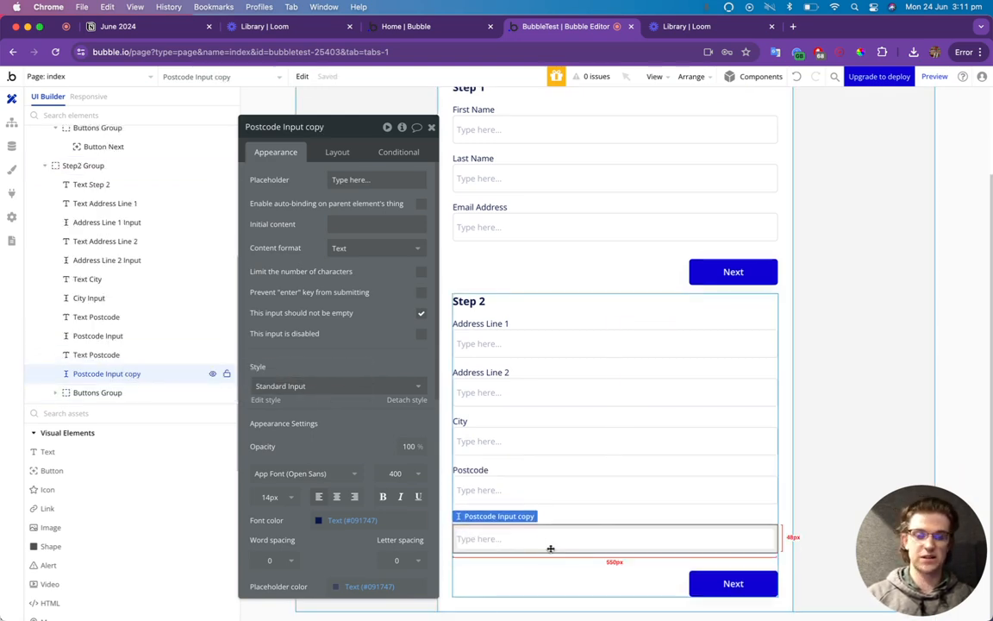
left_click(122, 354)
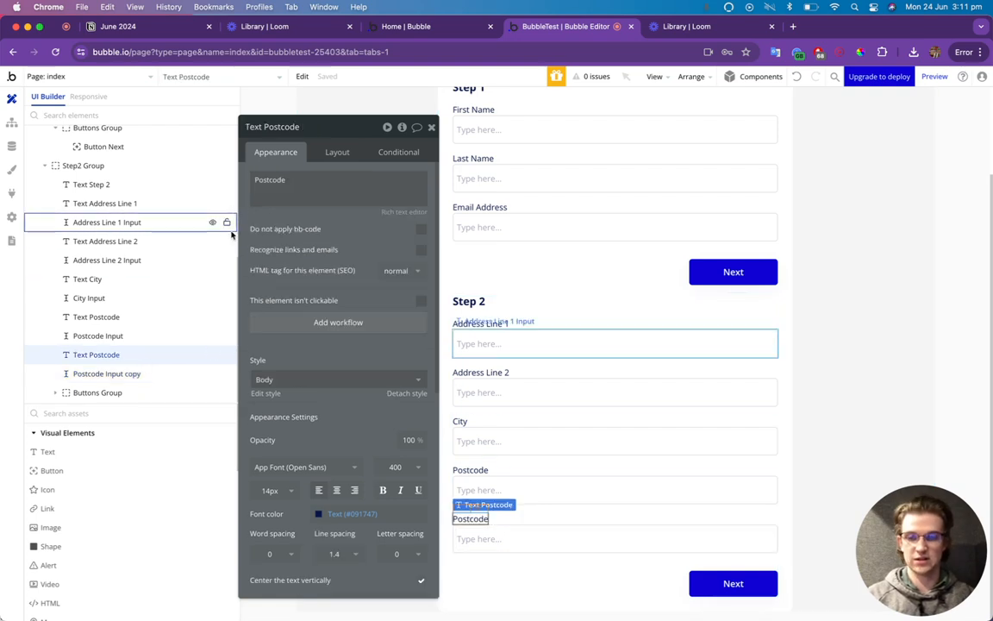
double_click(304, 185)
type("Country")
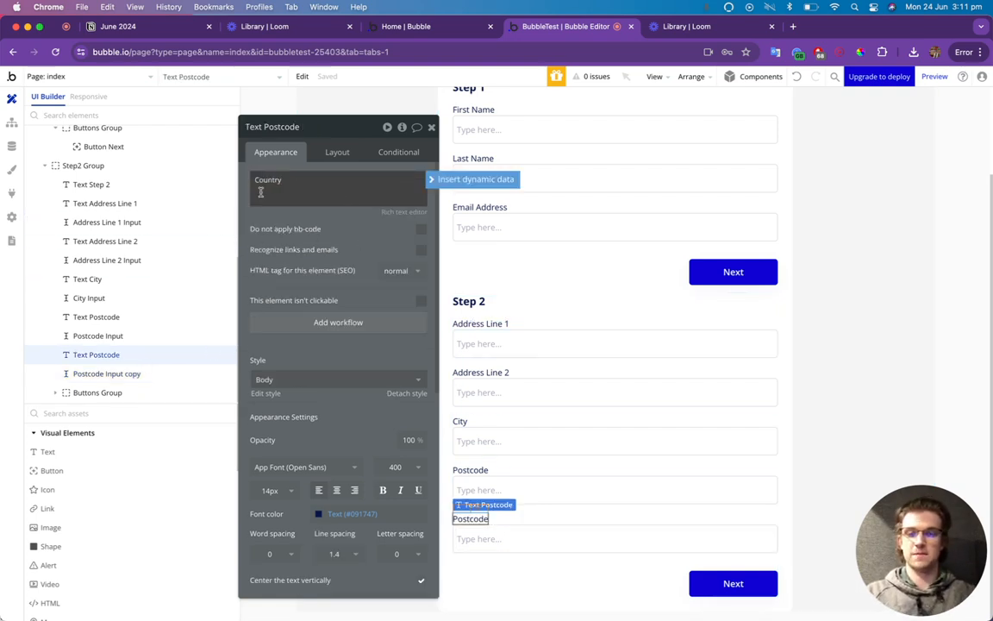
left_click(519, 540)
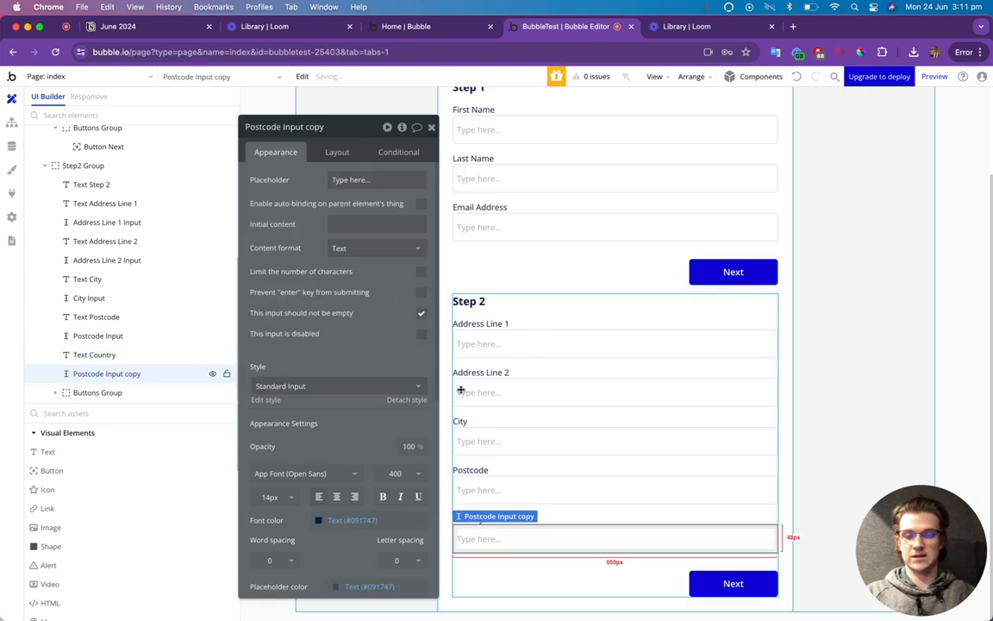
left_click(321, 127)
type("Coun")
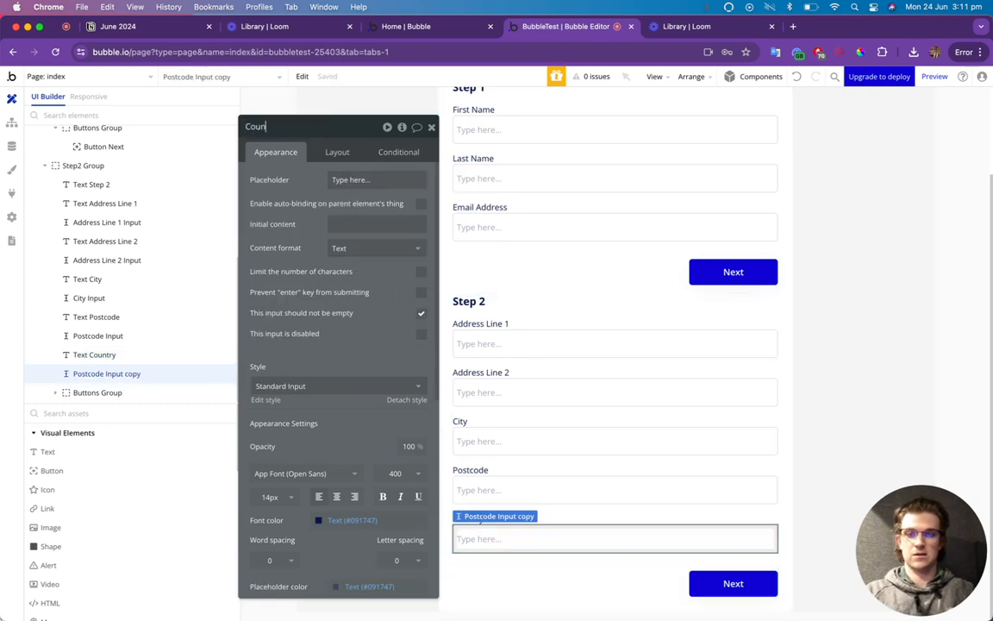
type("try Input")
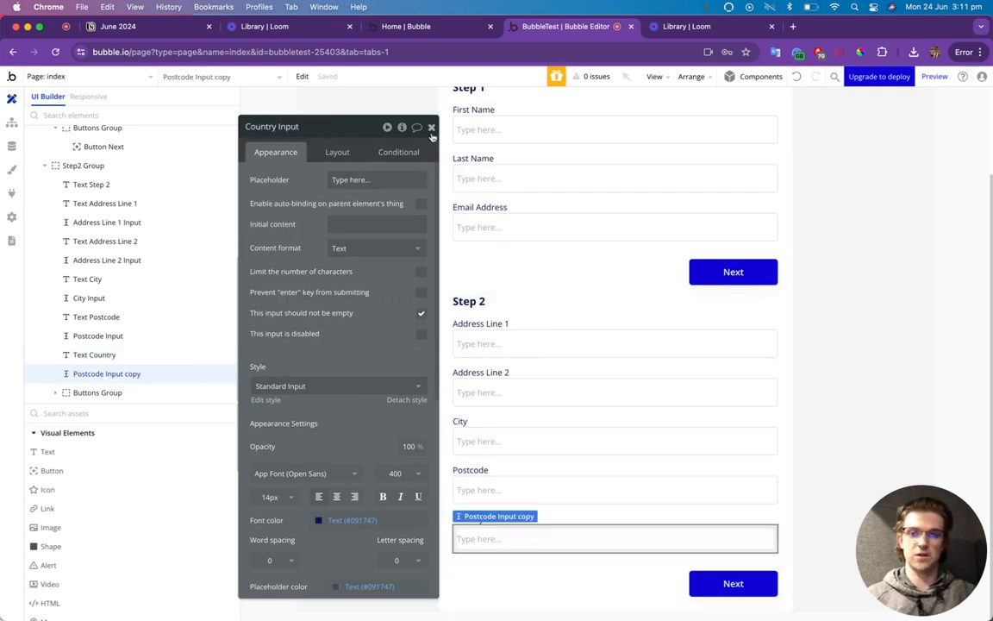
Add a second Next button to Step 2 by copying and pasting the existing one.
left_click(431, 127)
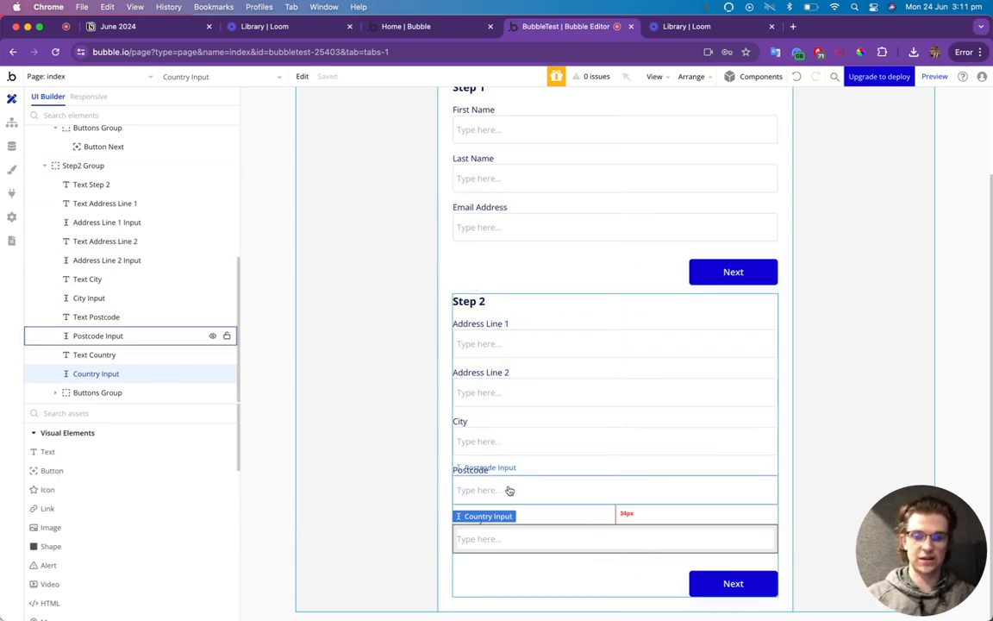
left_click(703, 589)
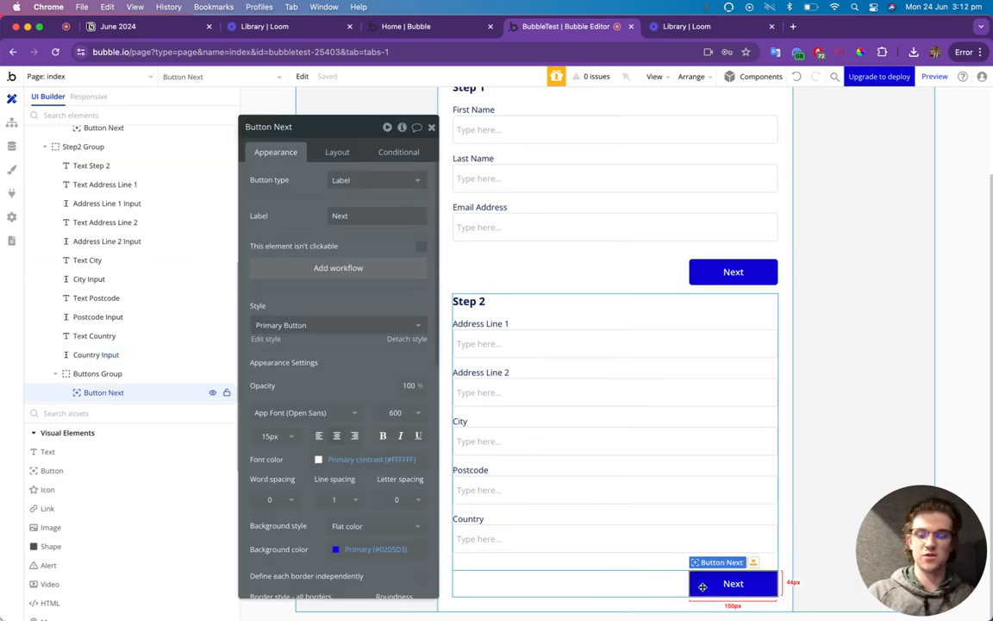
key("super+c")
key("super+v")
scroll(722, 562, "down", 1)
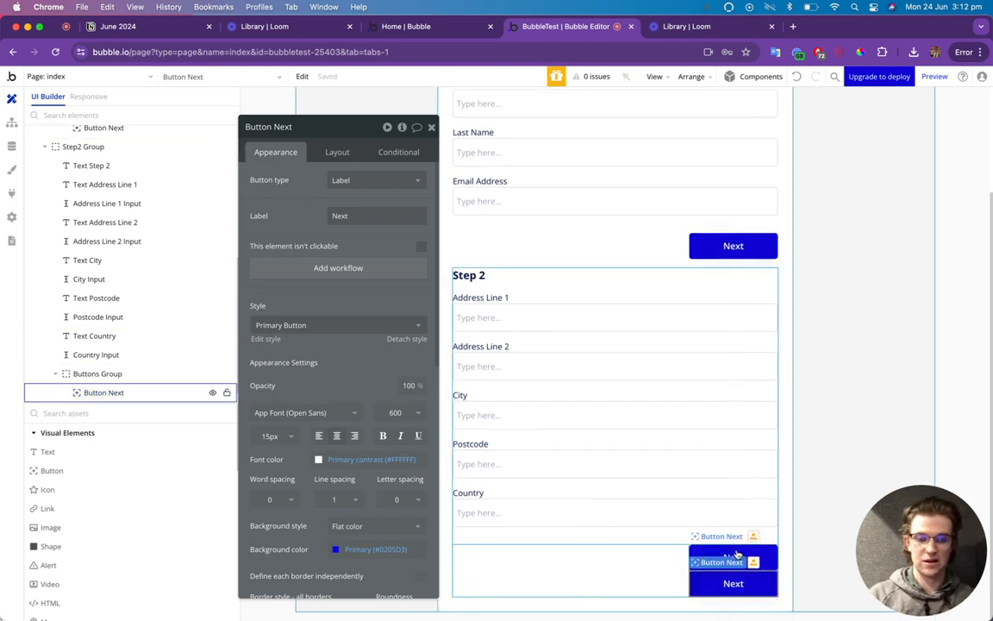
Give the Buttons Group a row layout that spreads the two Next buttons to opposite ends.
left_click(667, 557)
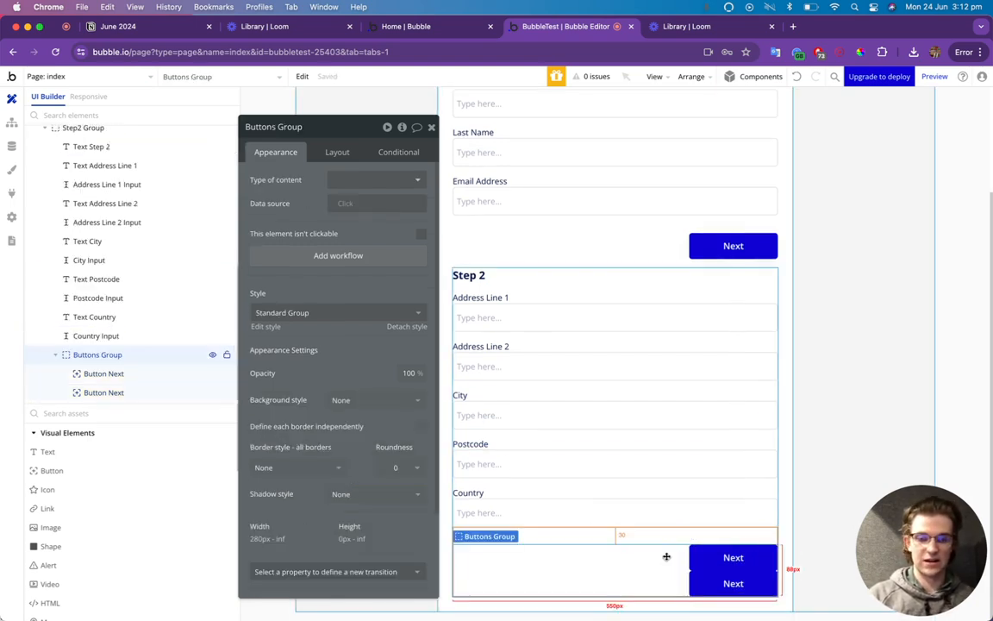
left_click(334, 151)
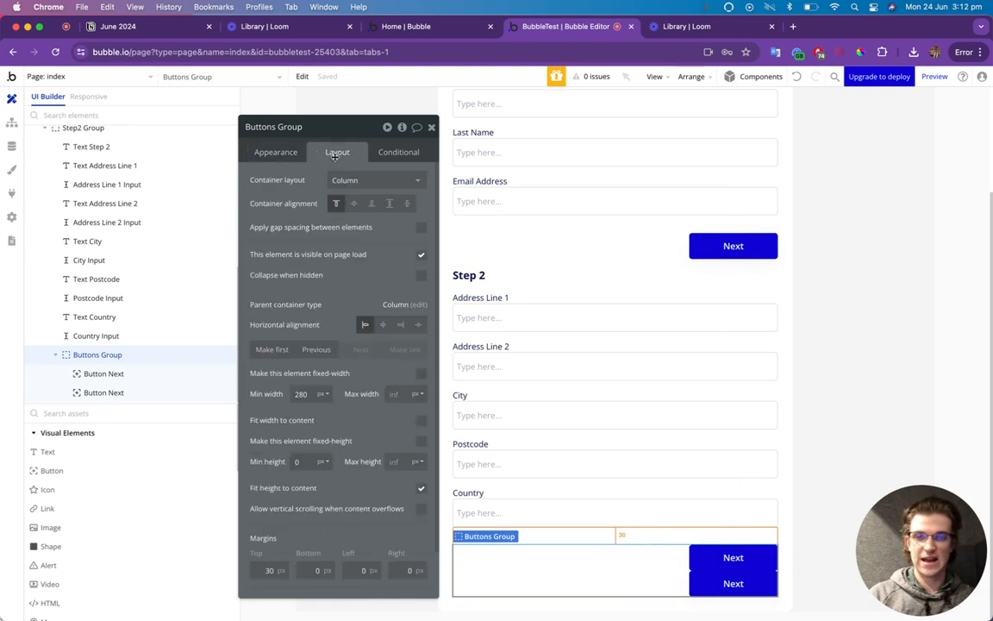
left_click(377, 183)
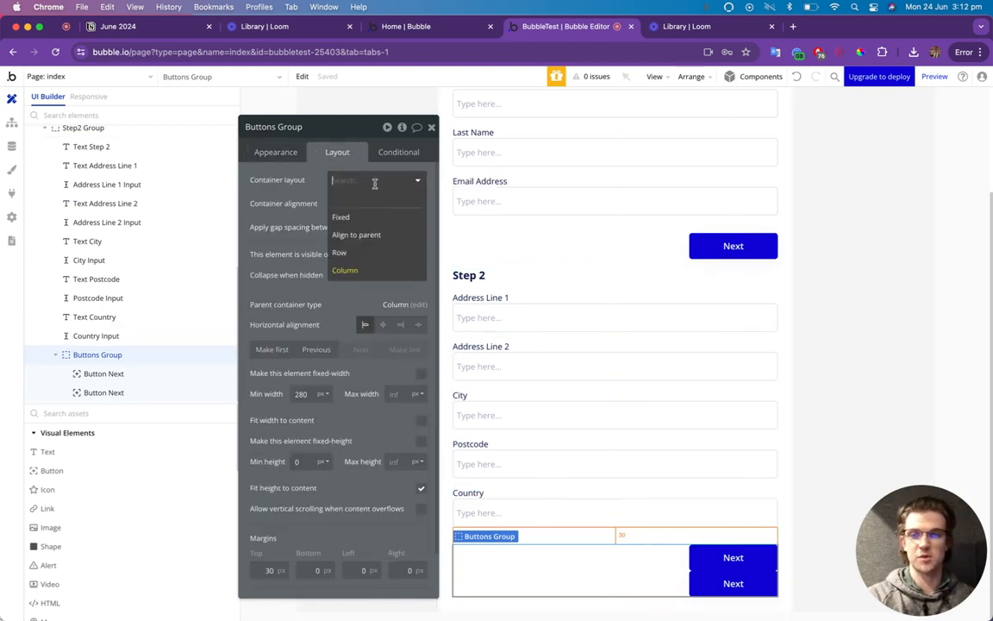
left_click(366, 252)
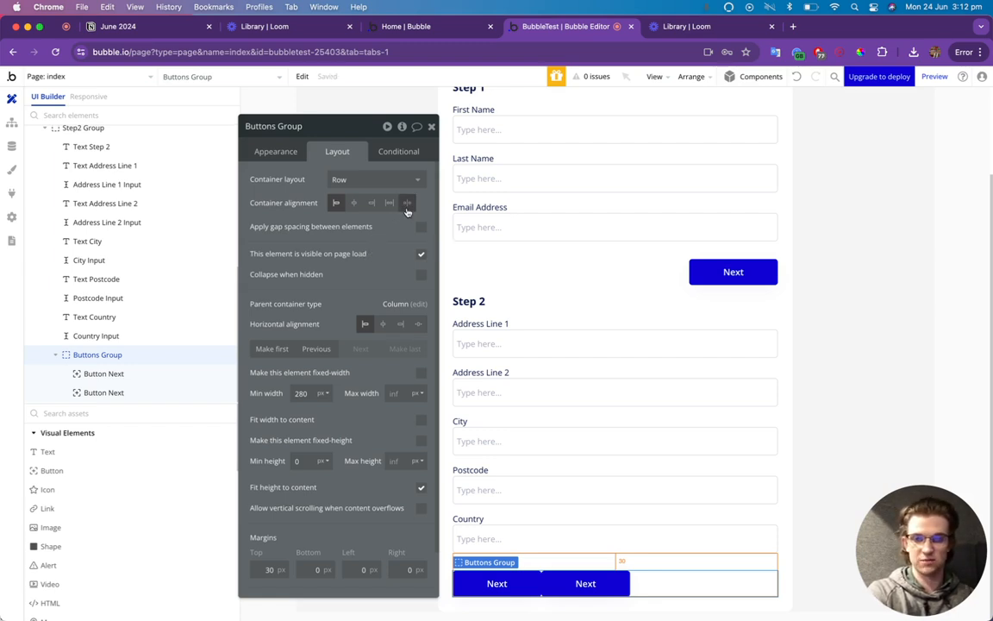
left_click(407, 205)
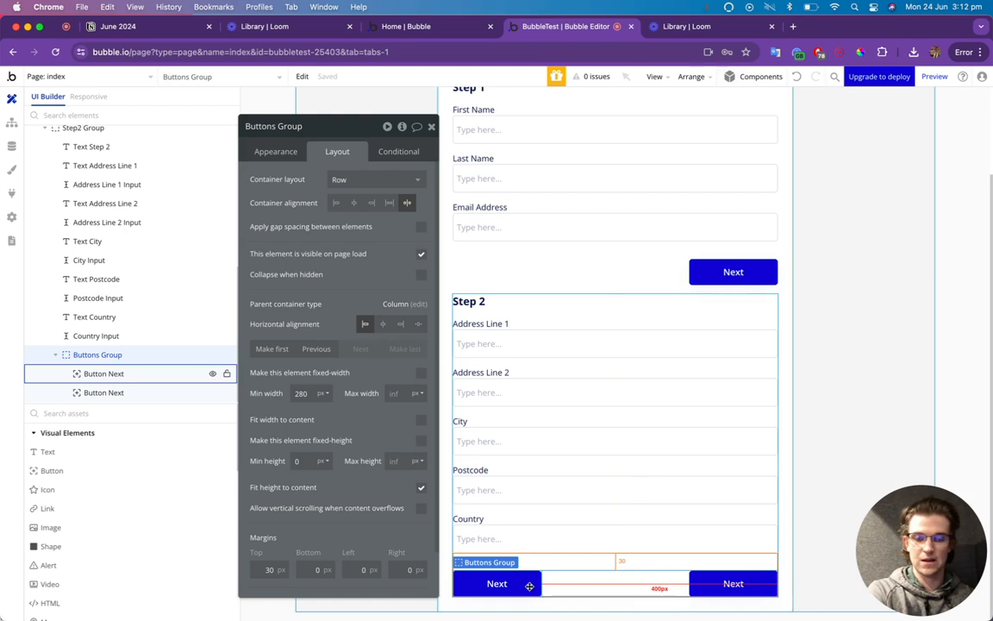
left_click(529, 585)
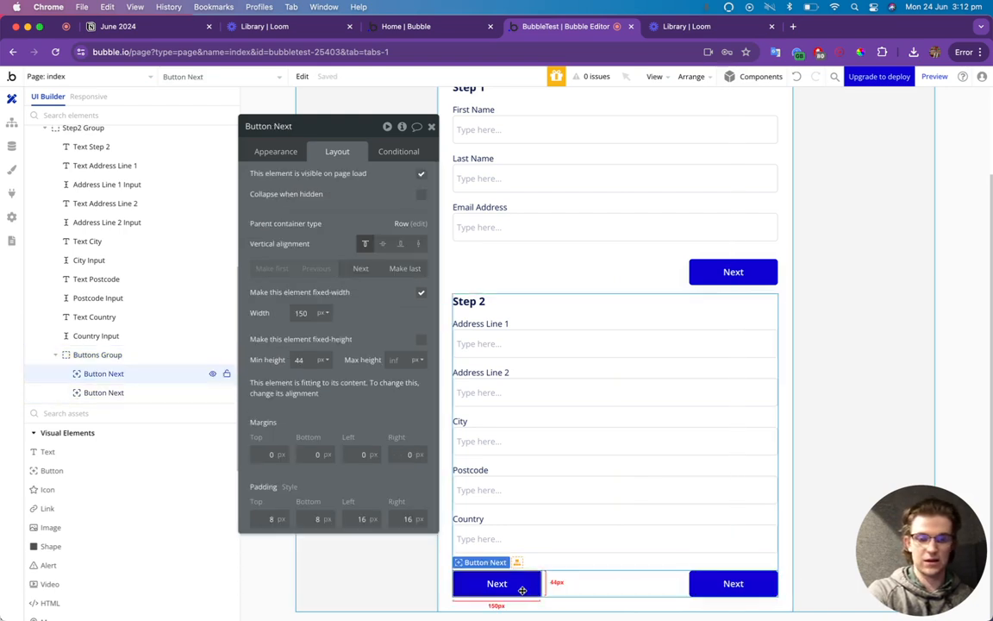
Change the left button's label to 'Back' and apply the Outline Button style.
left_click(287, 155)
double_click(339, 215)
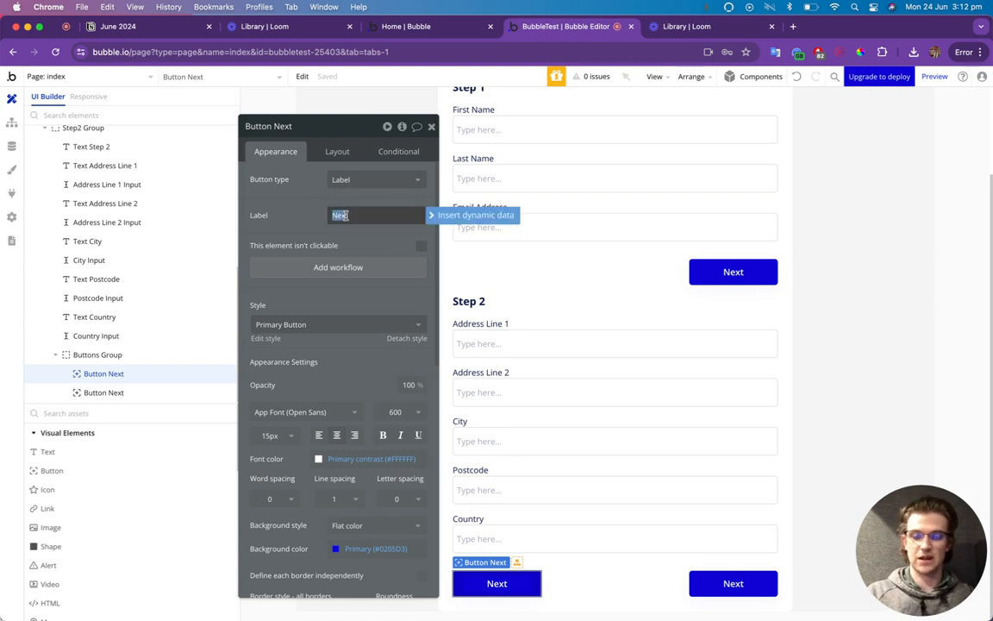
type("Back")
left_click(323, 325)
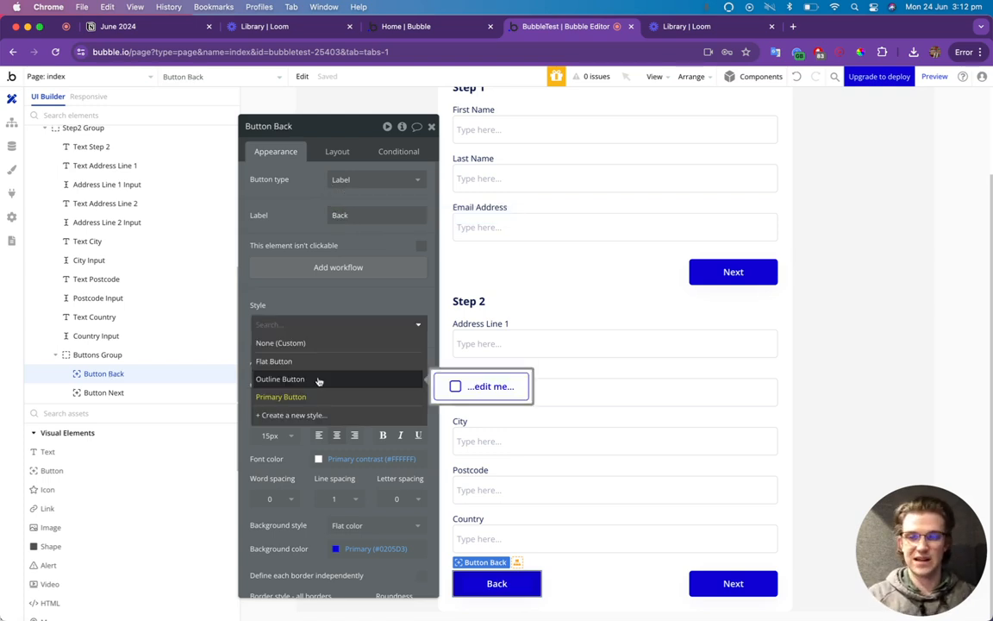
left_click(318, 380)
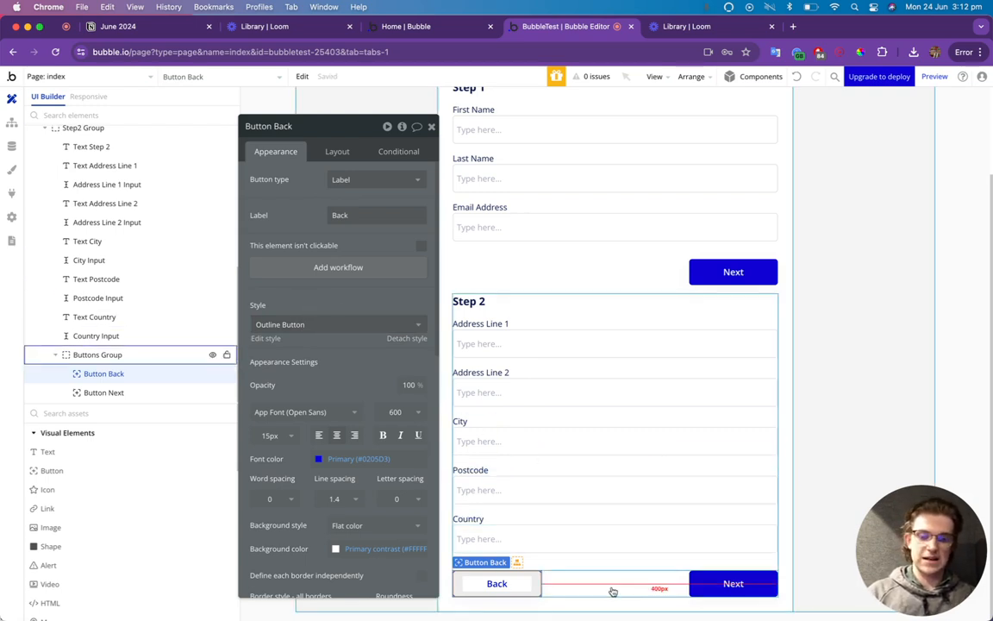
left_click(431, 126)
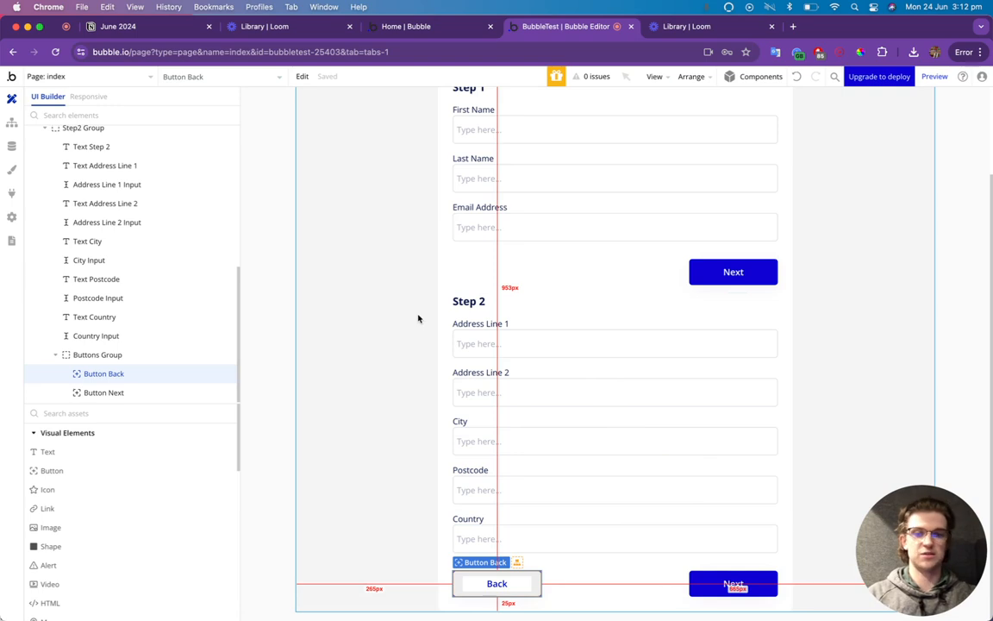
Copy-paste Step2 Group with Cmd+C/Cmd+V and rename the duplicate 'Step3 Group' in the Elements tree.
double_click(556, 301)
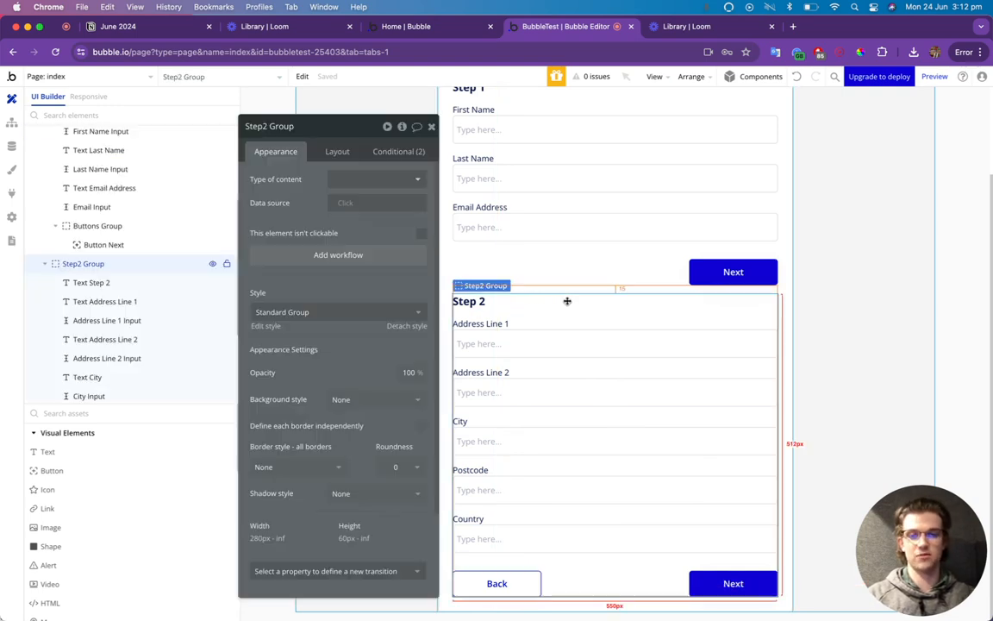
key("super+c")
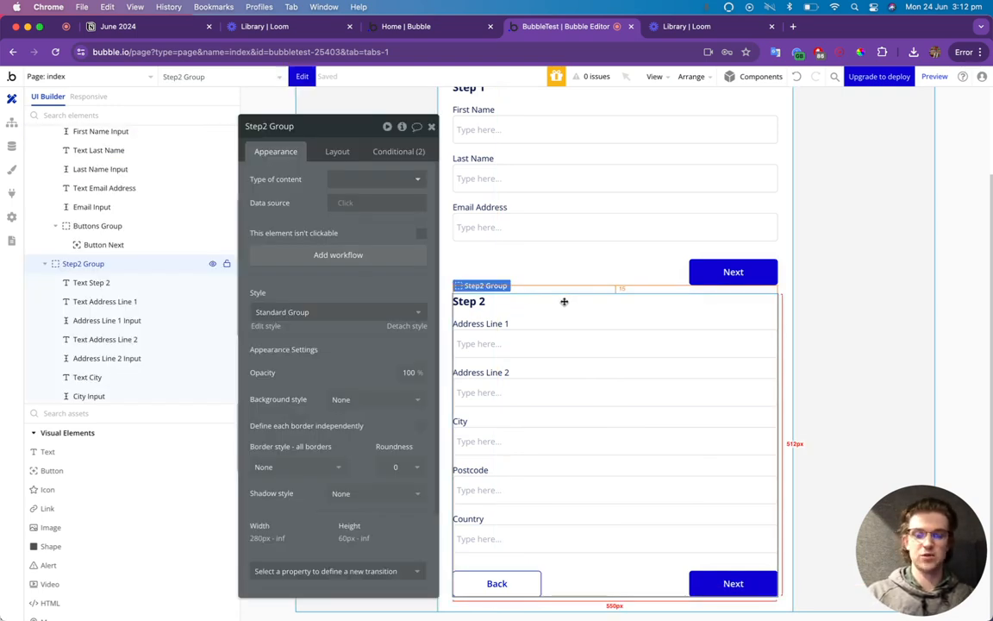
key("super+v")
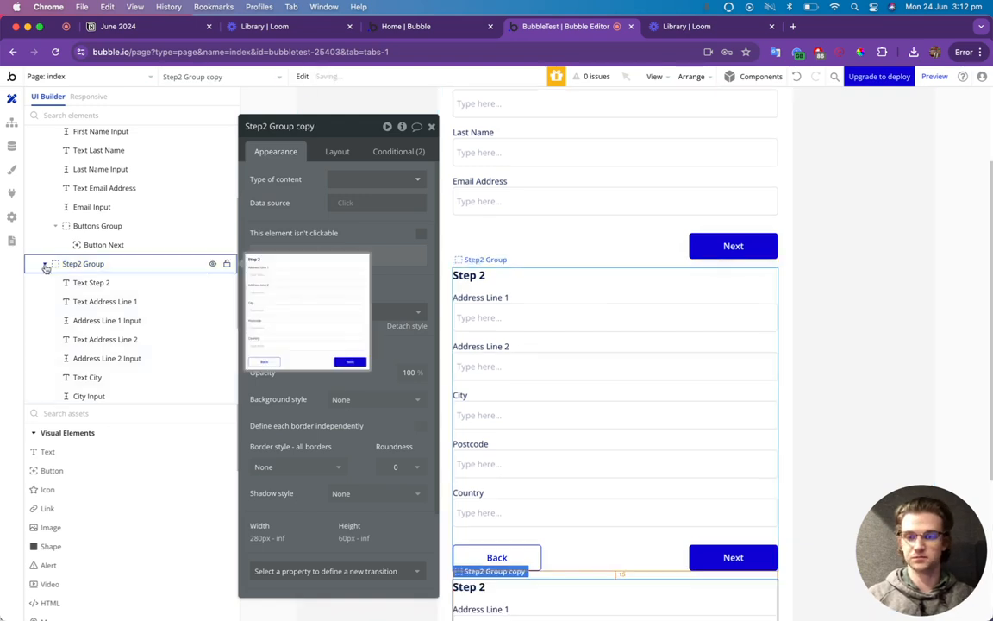
left_click(45, 264)
left_click(92, 392)
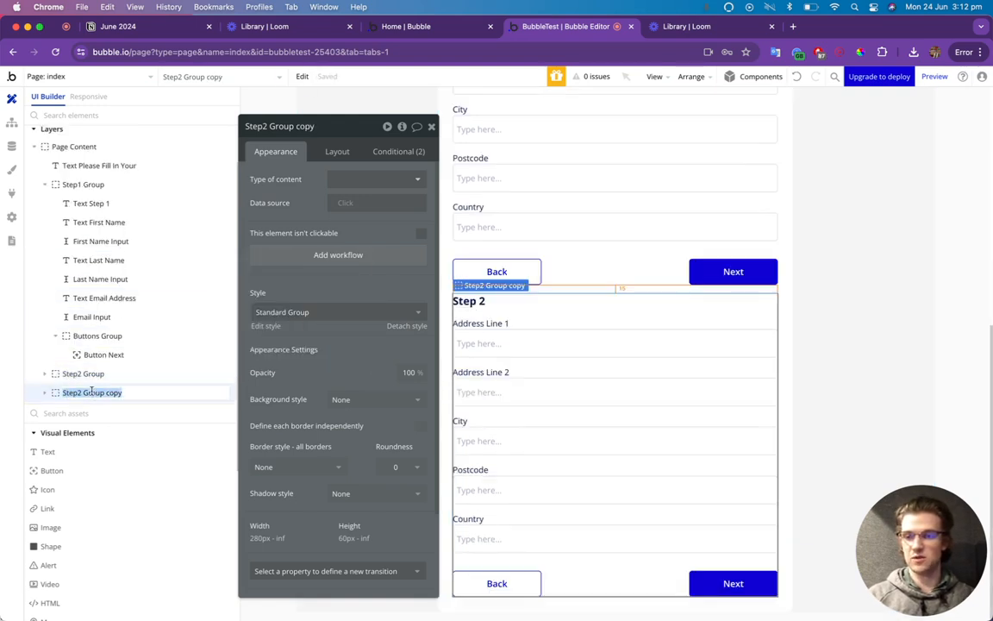
double_click(85, 393)
type("Step3")
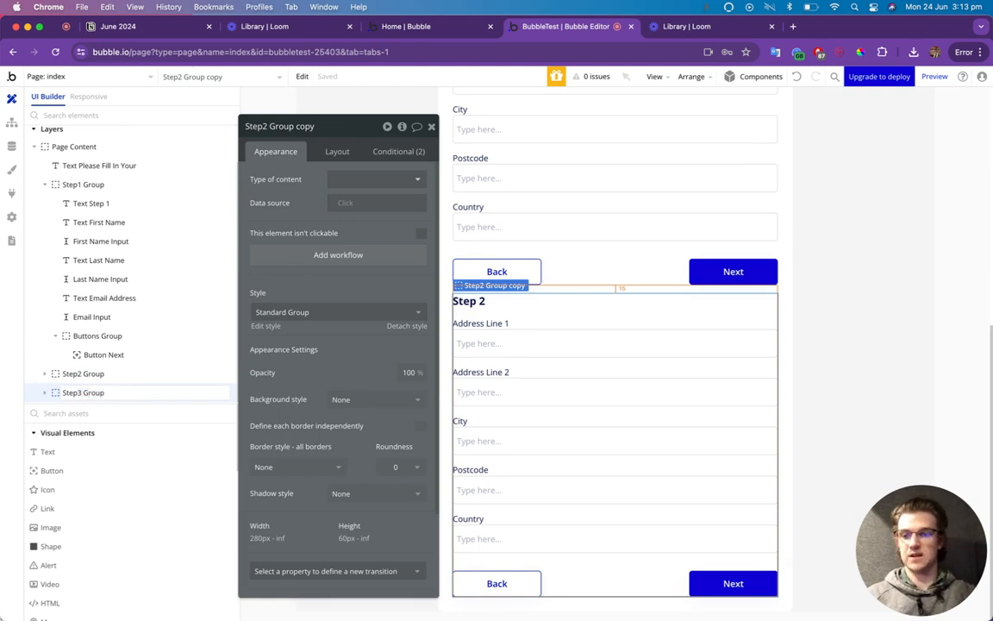
key("Return")
Set both of Step3 Group's visibility conditions to check for Step 3.
left_click(405, 152)
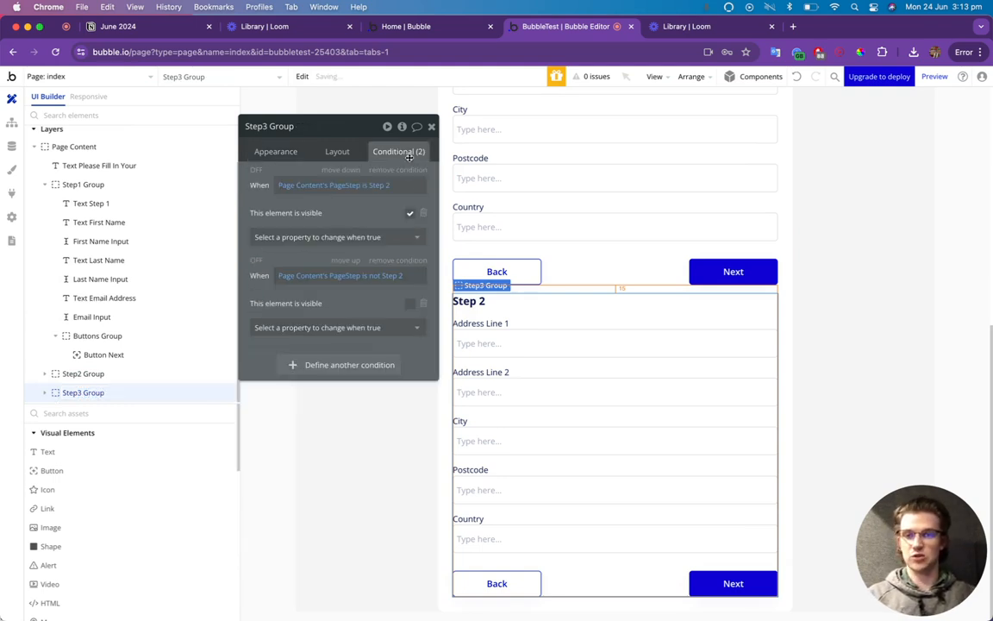
left_click(380, 185)
left_click(358, 241)
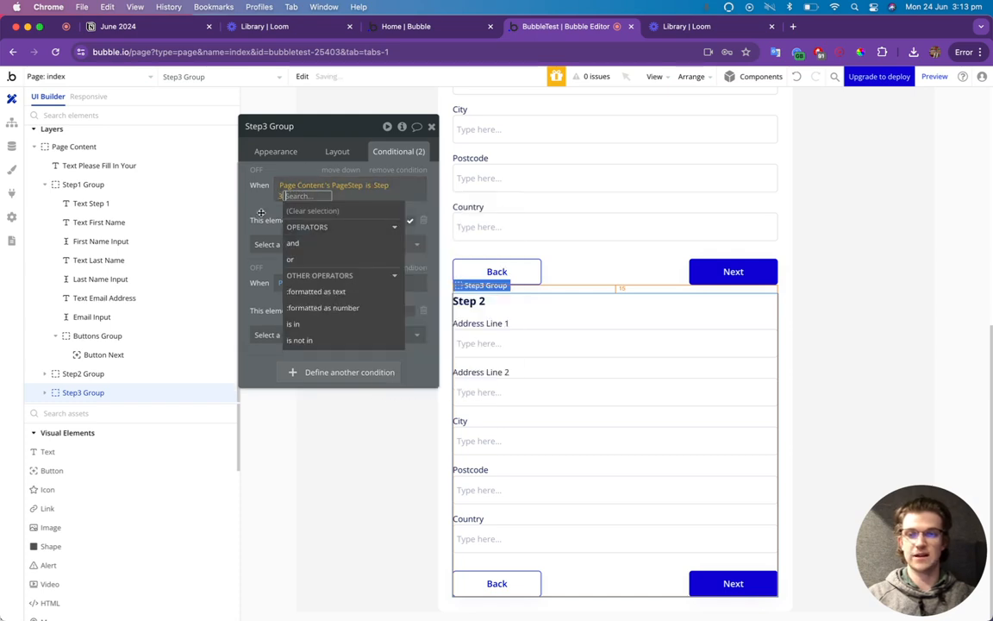
left_click(392, 276)
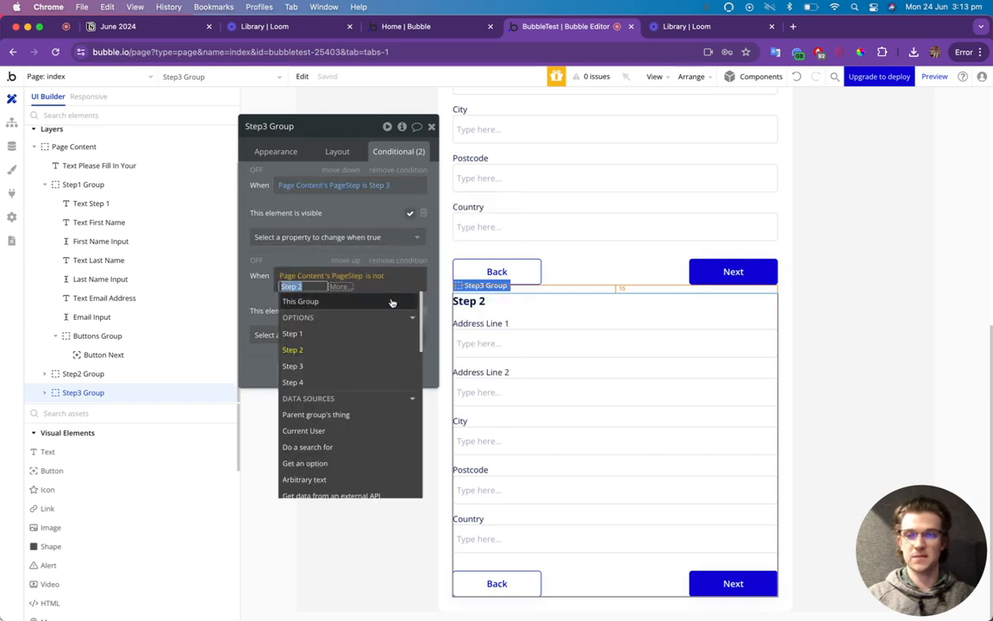
left_click(317, 361)
left_click(255, 211)
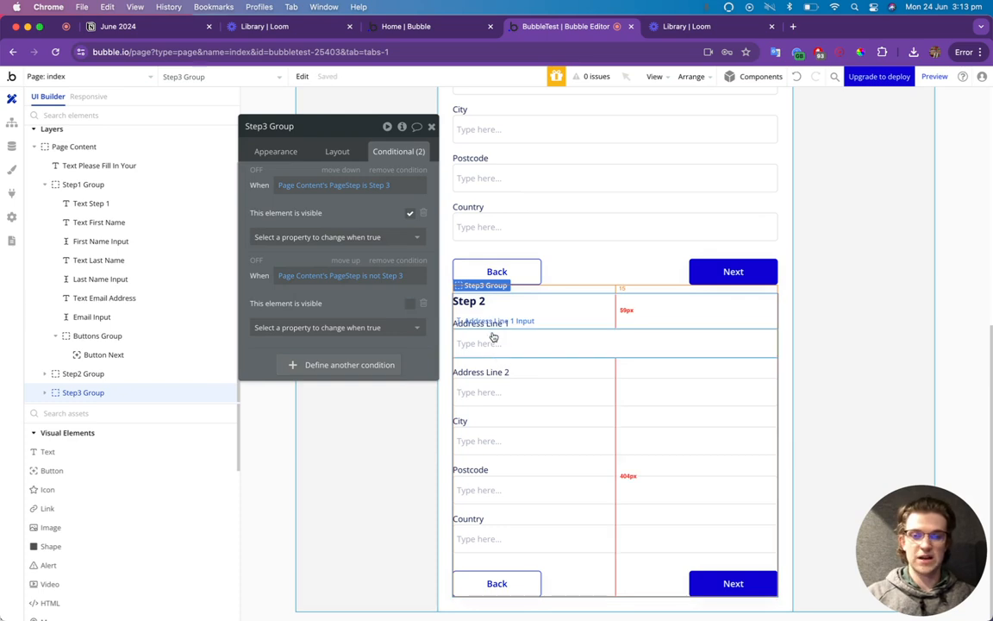
Change the copied heading to 'Step 3' and the first label to 'Type of Business'.
left_click(485, 301)
left_click(286, 155)
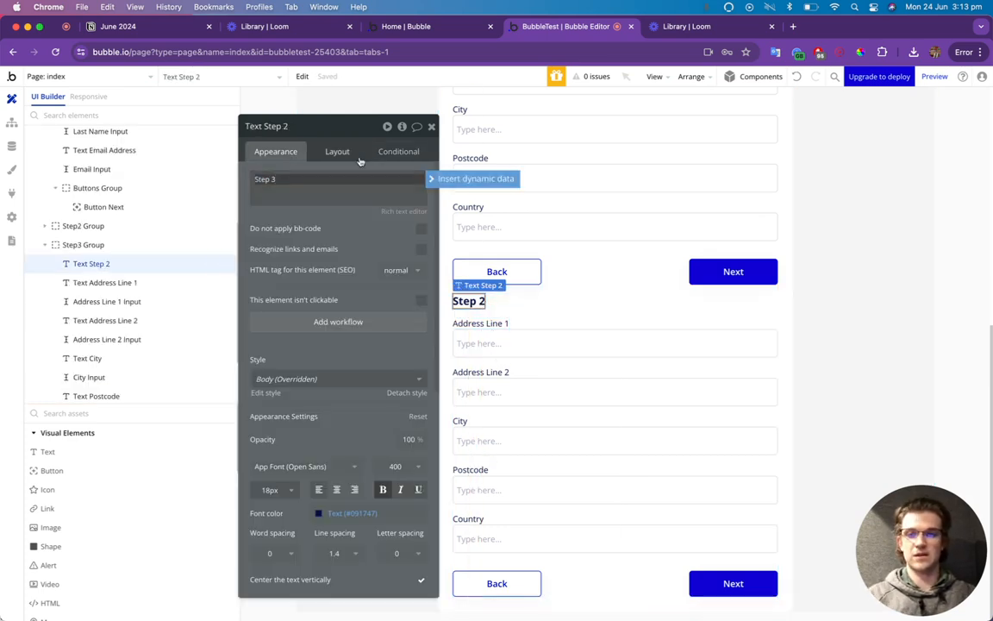
left_click(432, 128)
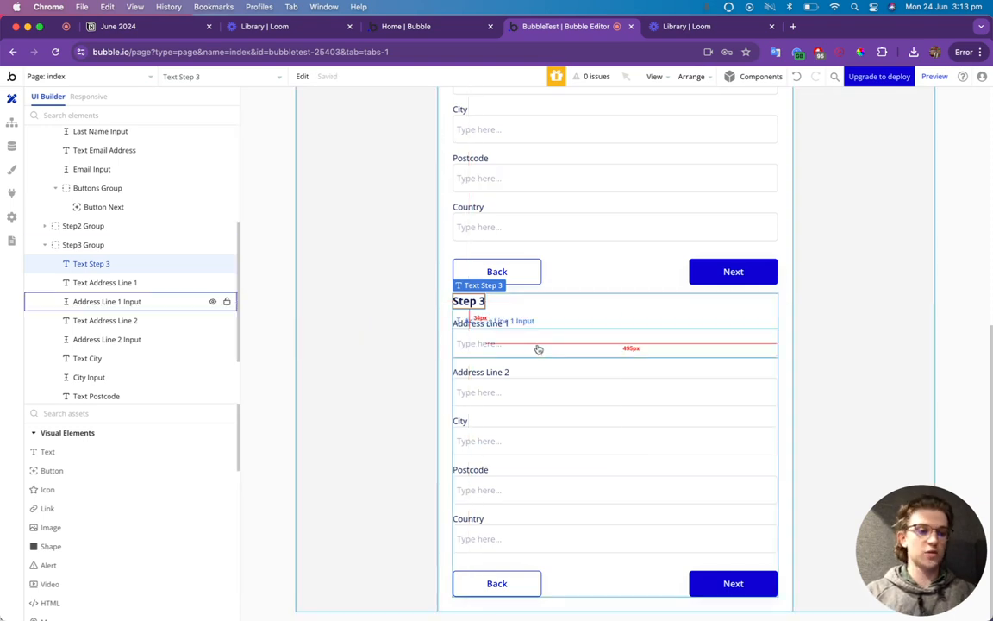
left_click(470, 322)
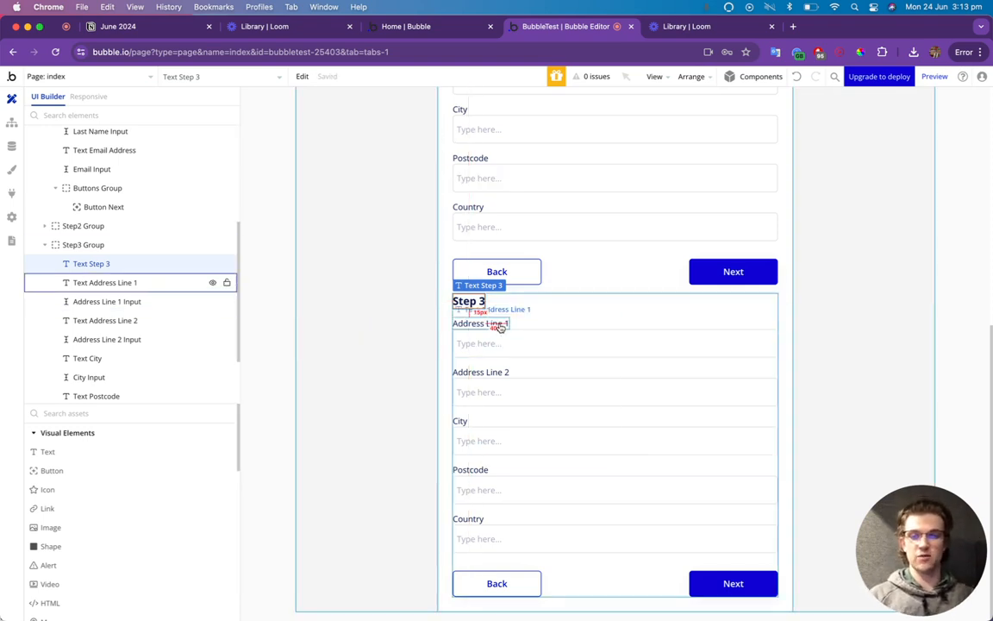
double_click(500, 323)
triple_click(321, 182)
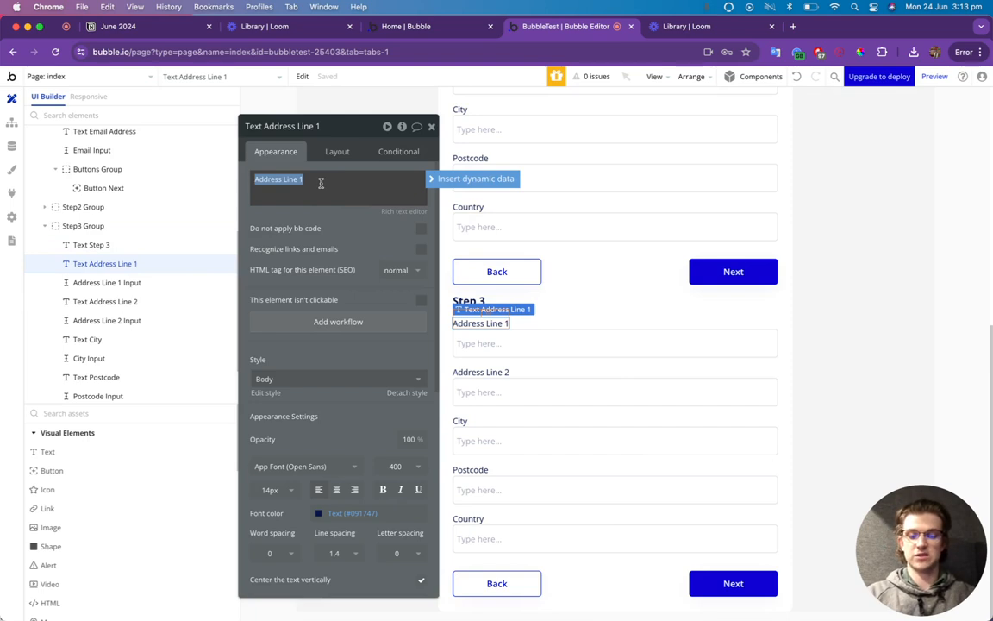
type("Type of Busin")
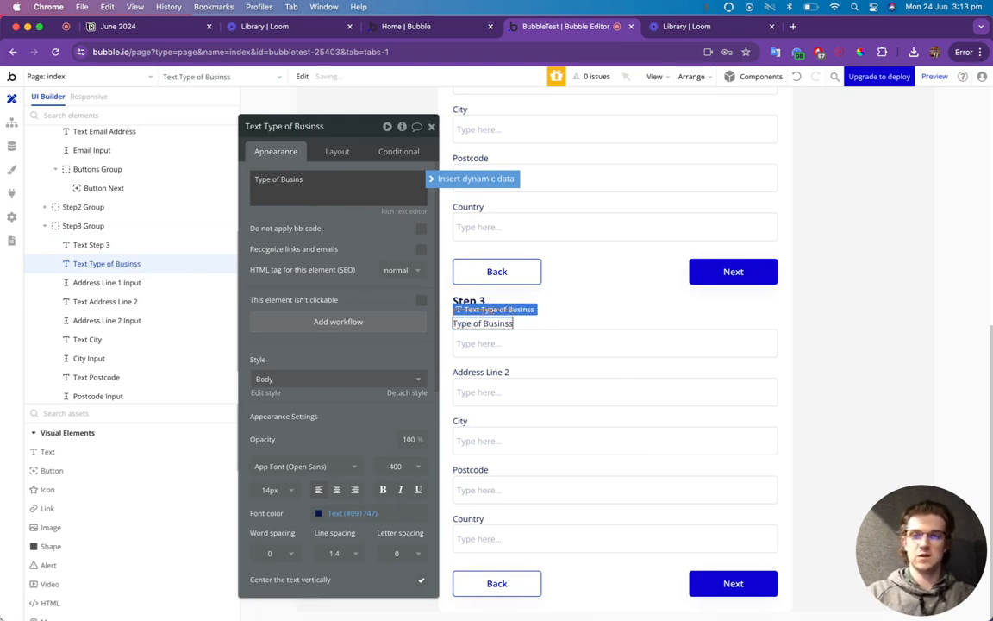
type("ss")
key("Escape")
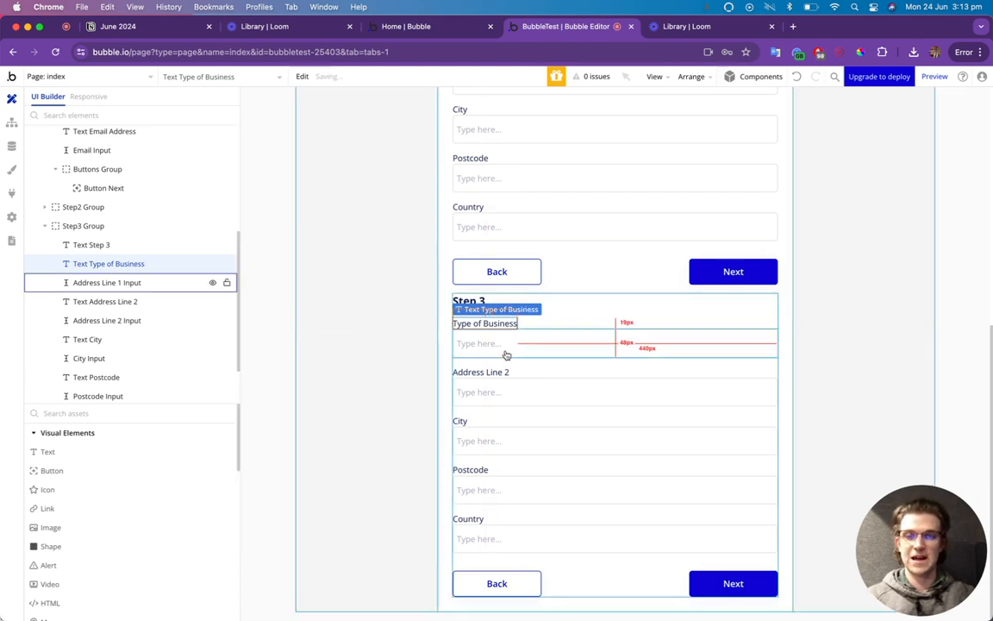
left_click(105, 419)
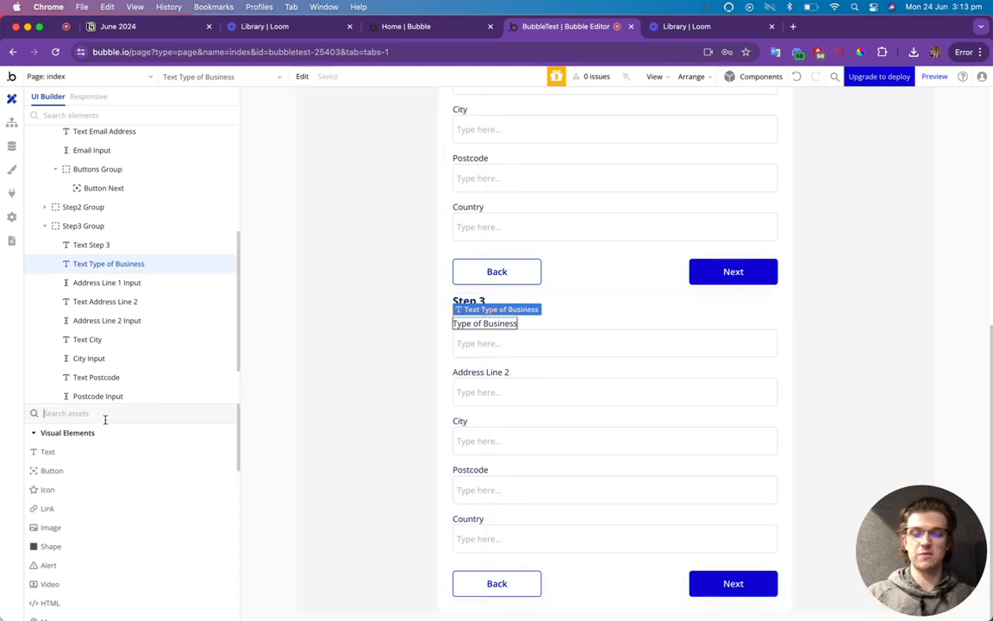
Place a Dropdown under the Type of Business label and delete the old Address Line 1 input.
type("drop")
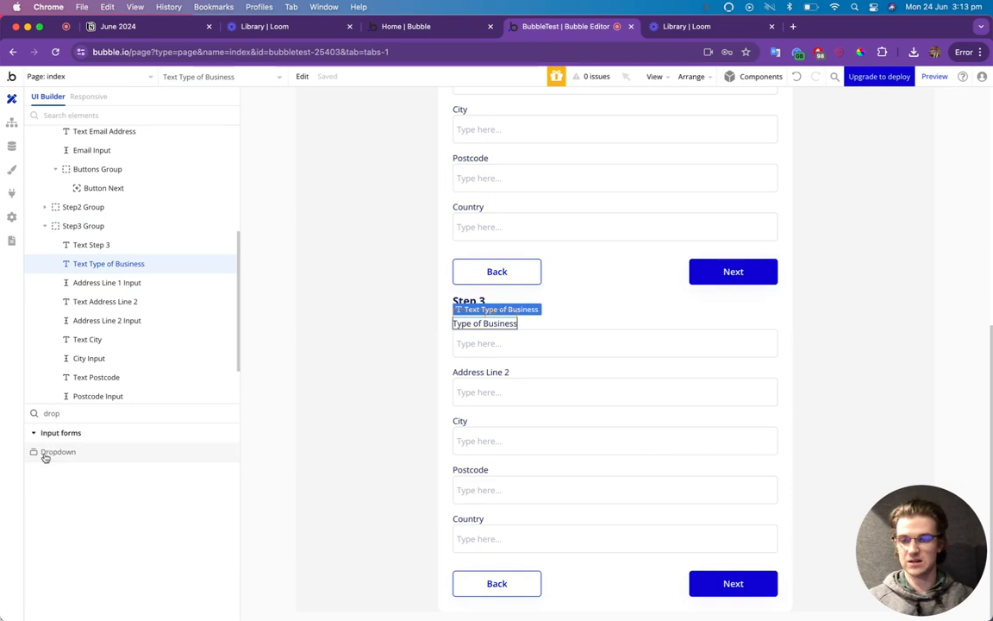
left_click_drag(44, 452, 525, 355)
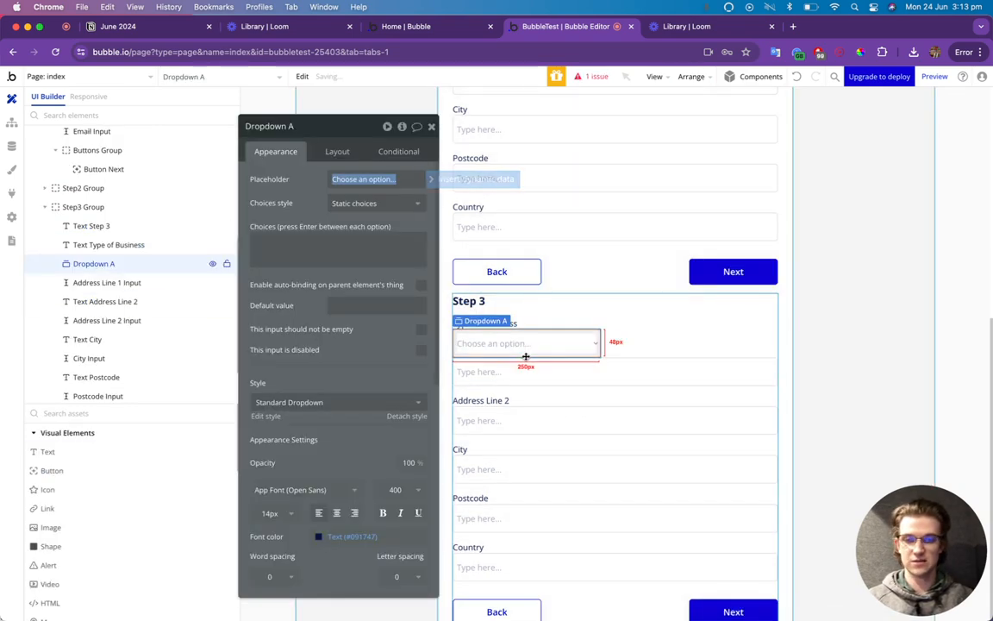
left_click(526, 377)
key("Delete")
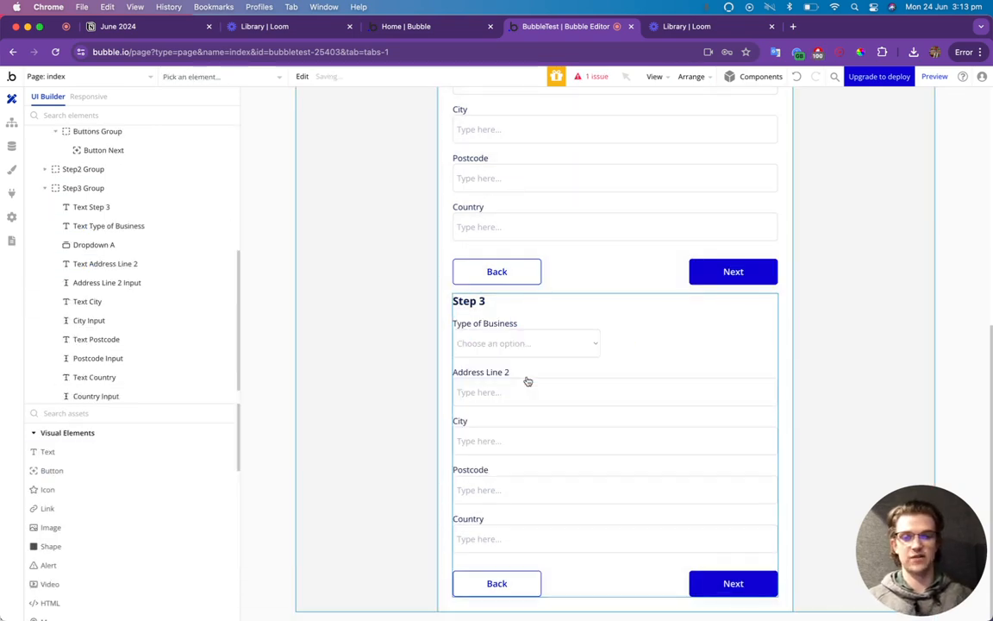
Make the dropdown full width and name it 'Type Of Business Input'.
left_click(554, 346)
left_click(337, 153)
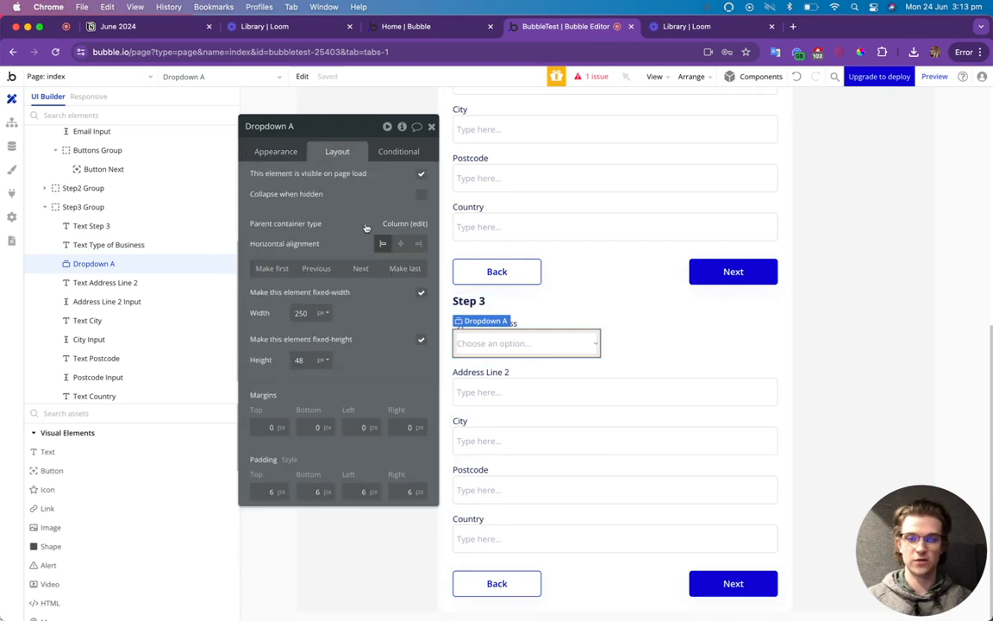
left_click(421, 292)
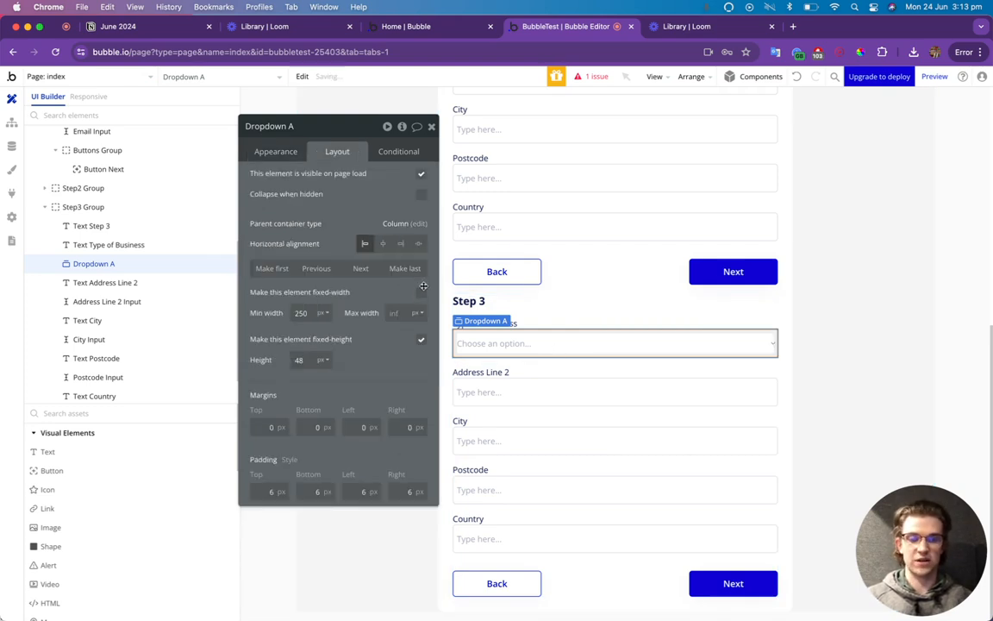
left_click(277, 152)
left_click(284, 127)
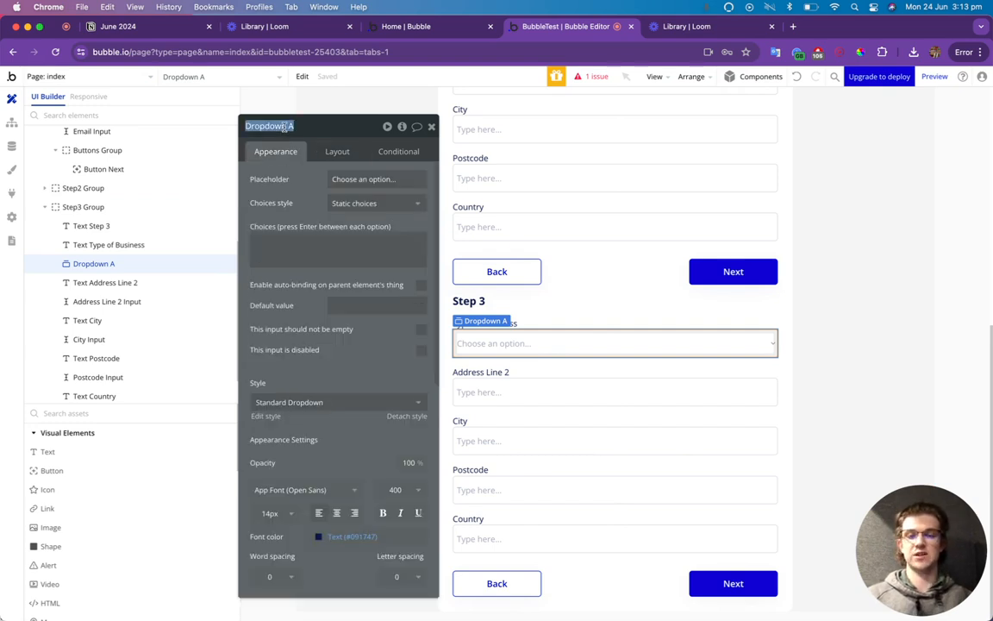
type("T")
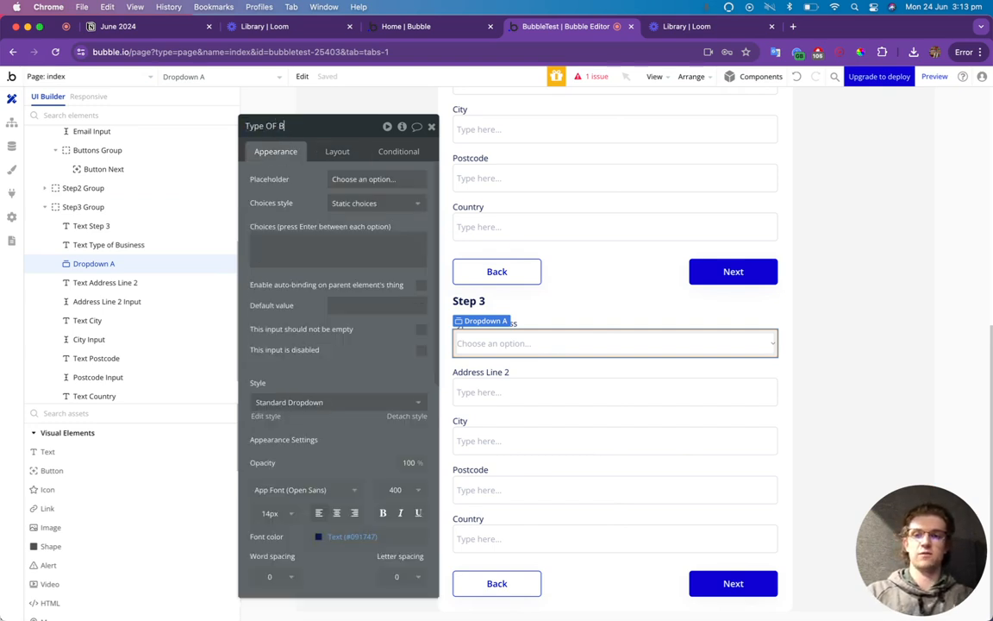
type("ype Of Bus")
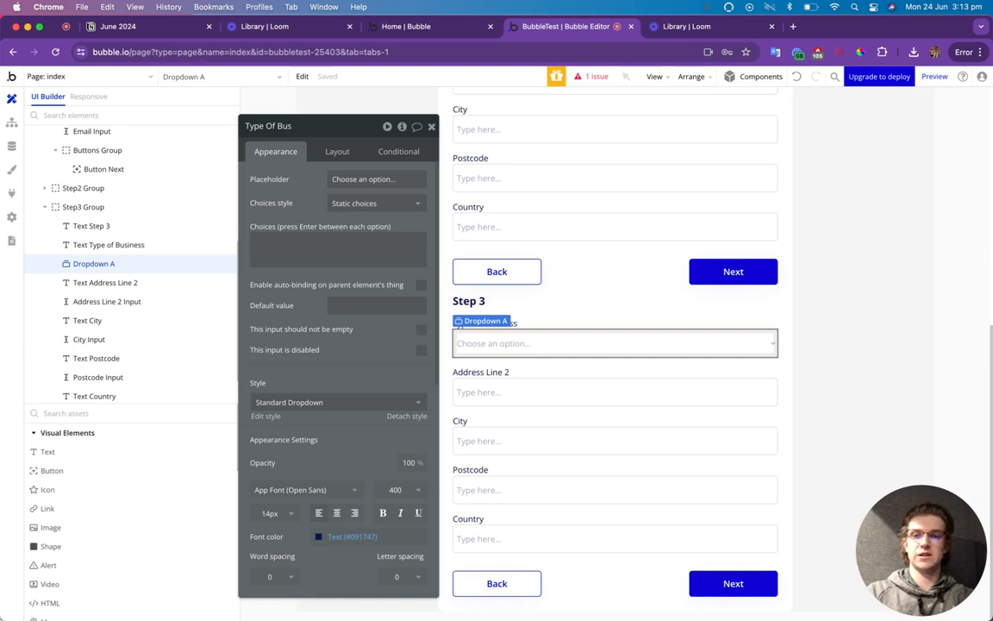
type("oness Inp")
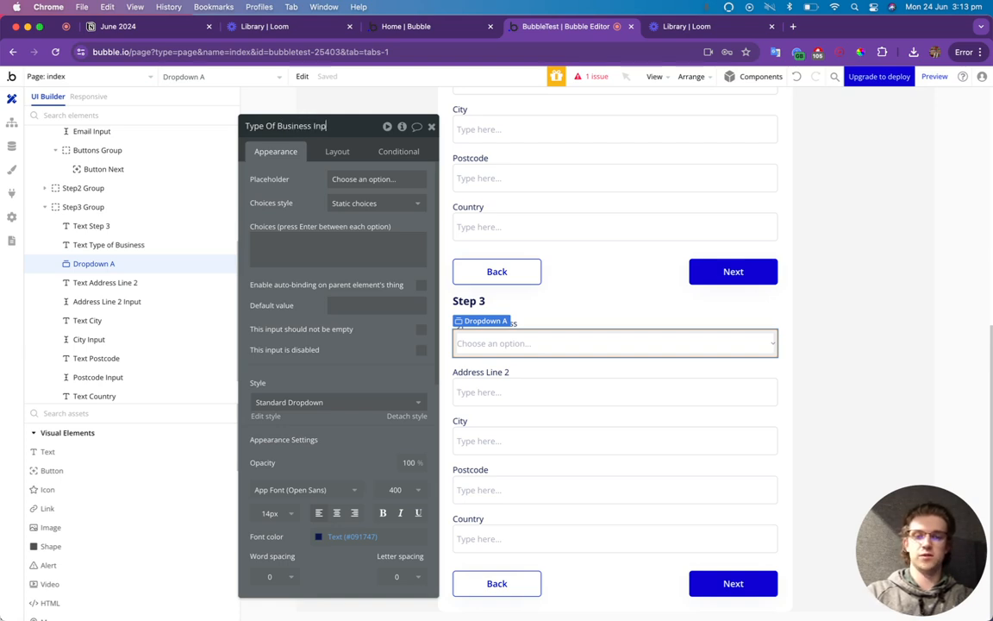
type("ut")
key("Return")
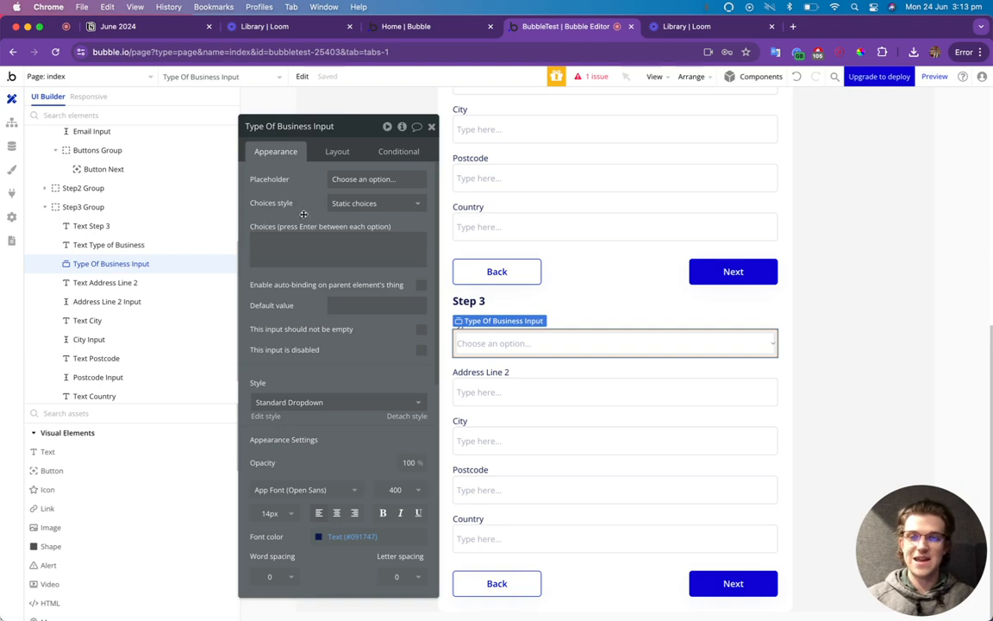
Give the dropdown dynamic choices of type BusinessType, sourced from All BusinessType.
left_click(376, 204)
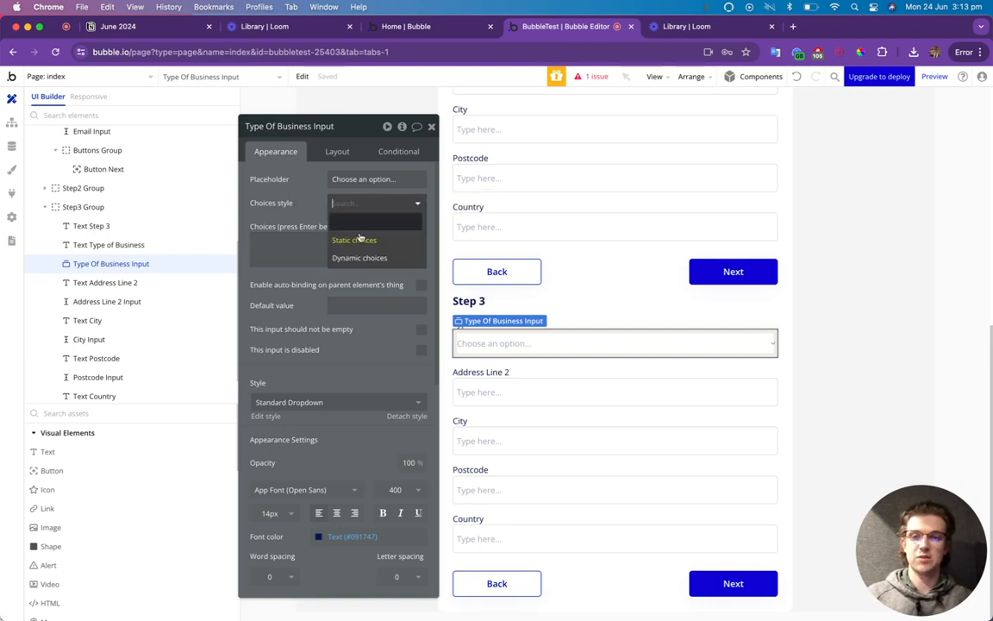
left_click(361, 258)
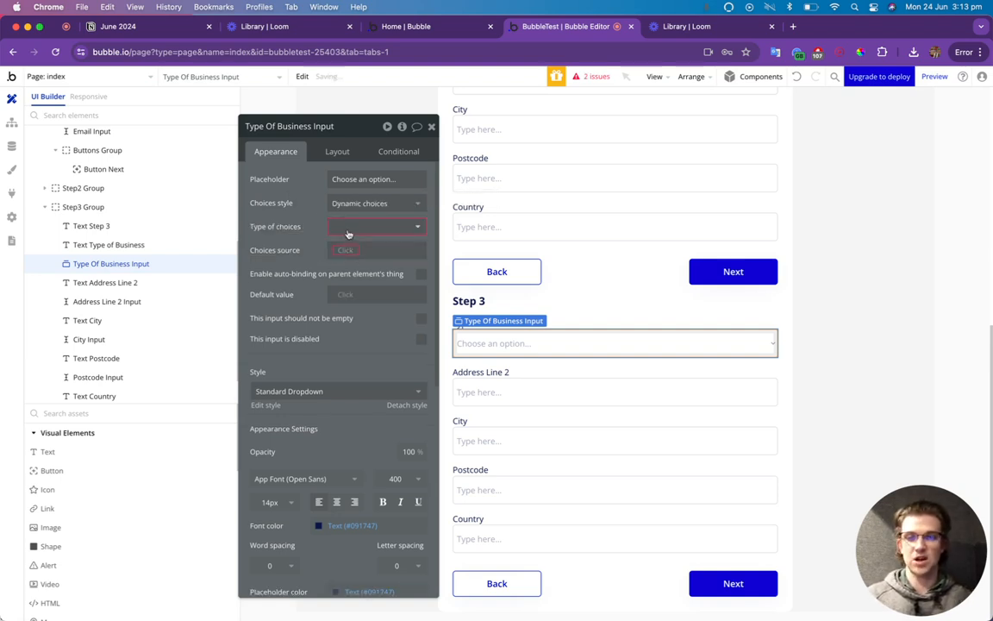
left_click(349, 236)
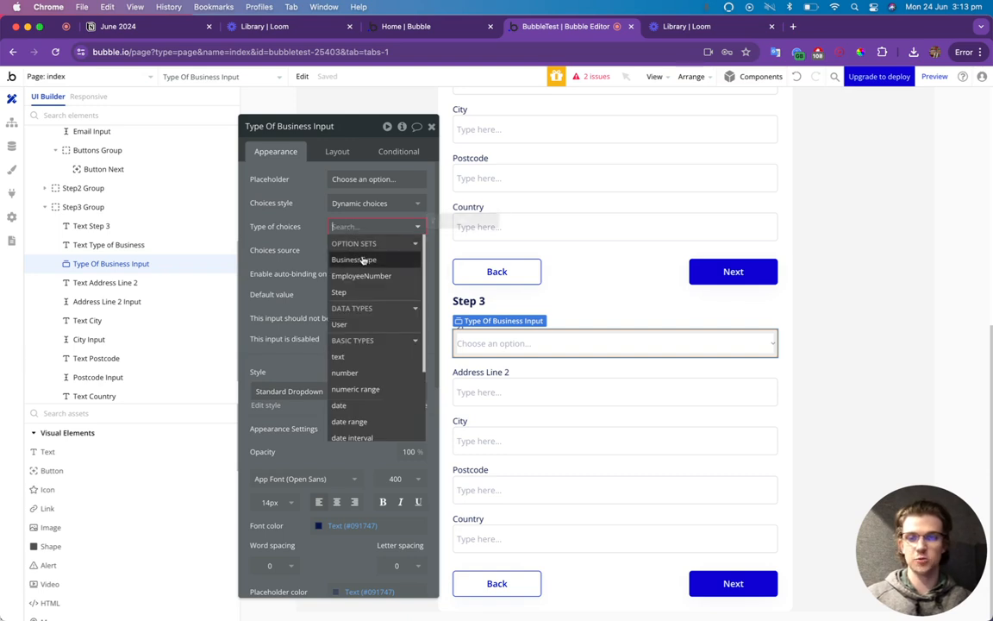
left_click(334, 260)
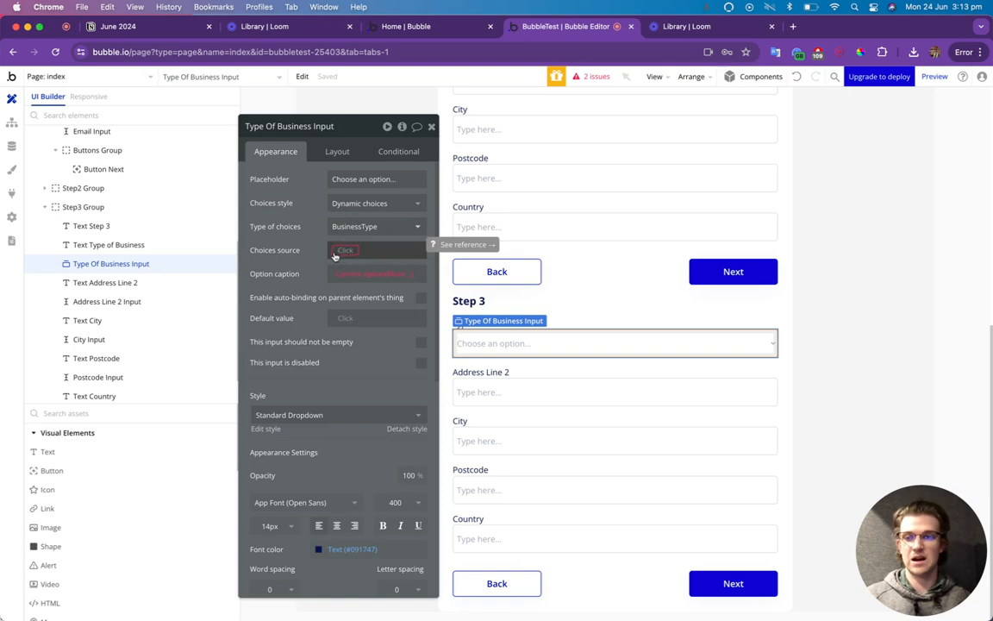
left_click(337, 251)
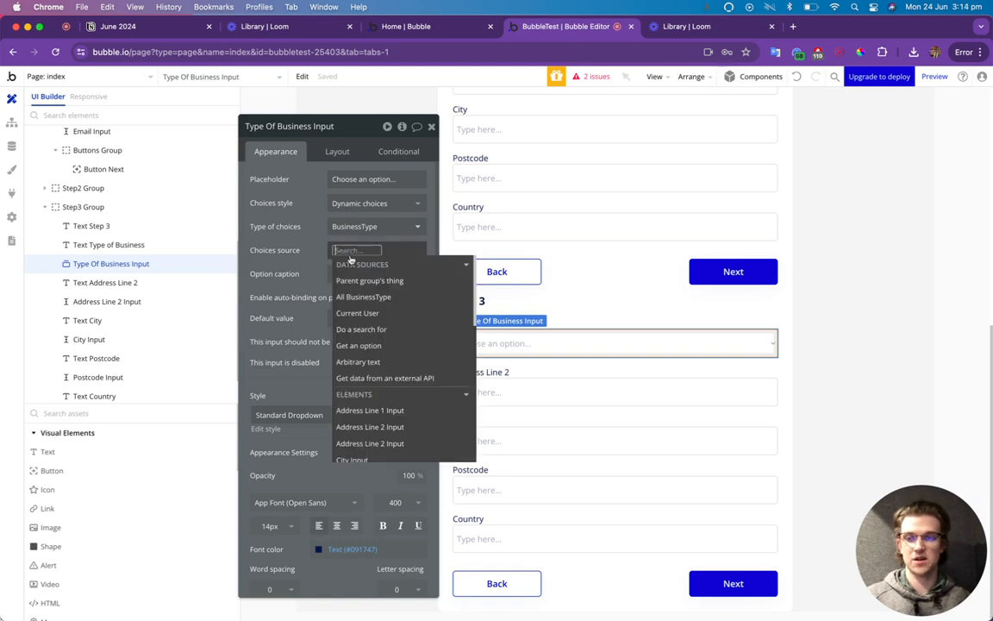
left_click(341, 296)
left_click(312, 275)
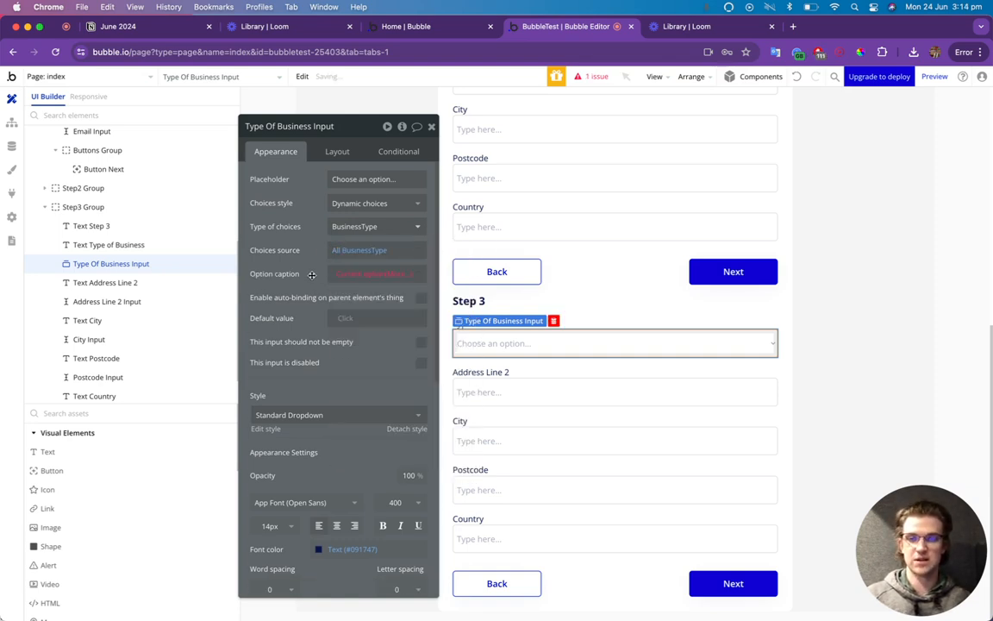
Caption each option by Current option's Display and tick 'This input should not be empty'.
left_click(354, 276)
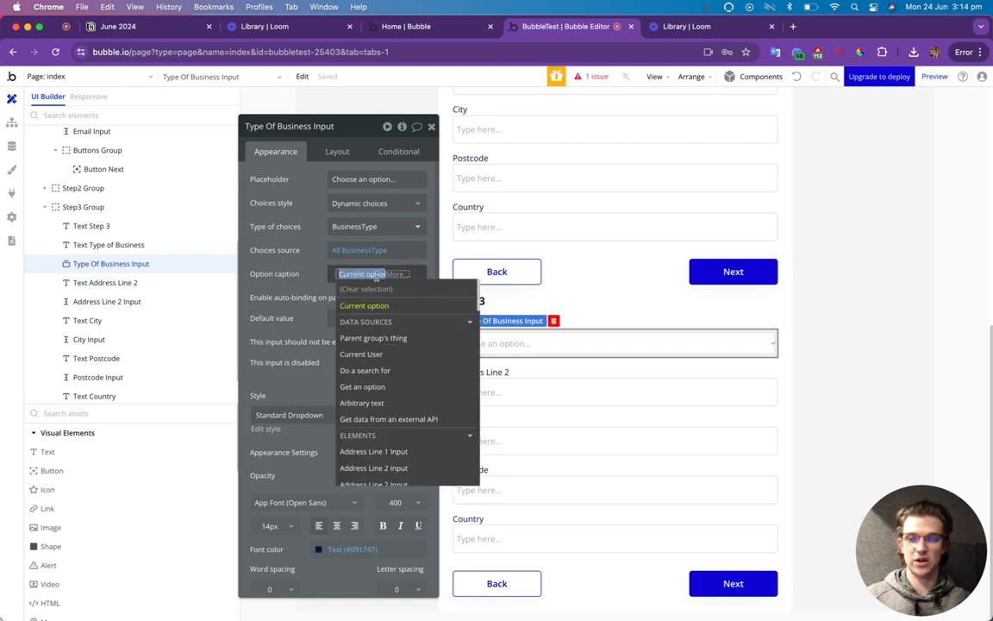
left_click(392, 274)
left_click(375, 315)
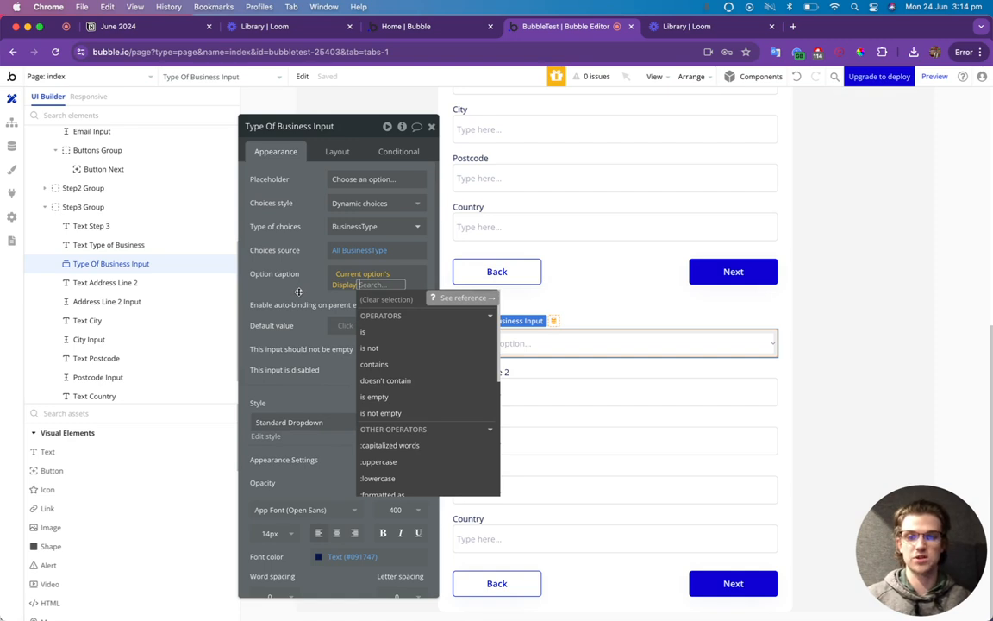
left_click(298, 291)
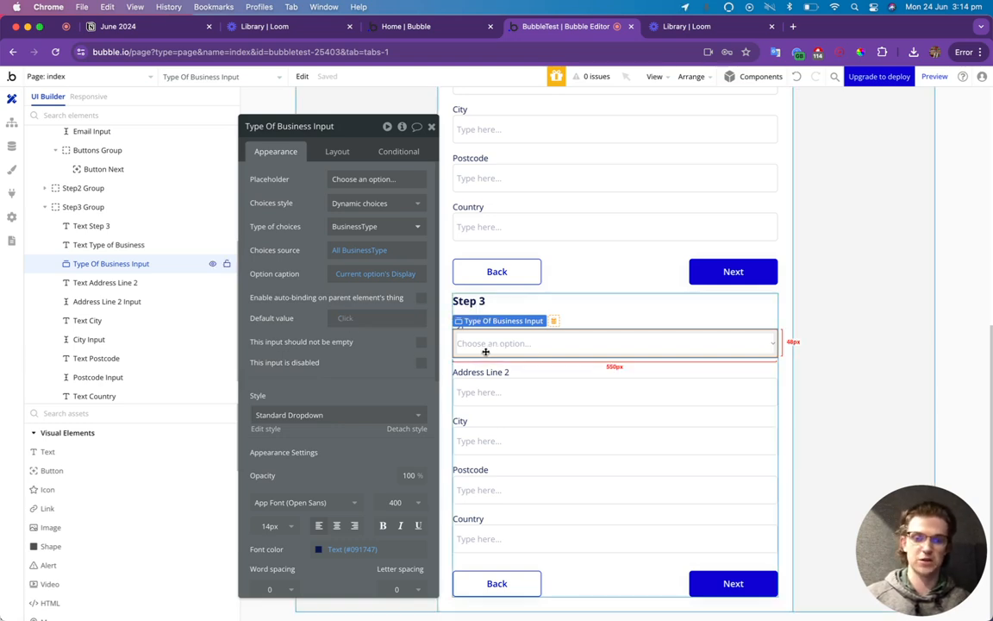
left_click(421, 347)
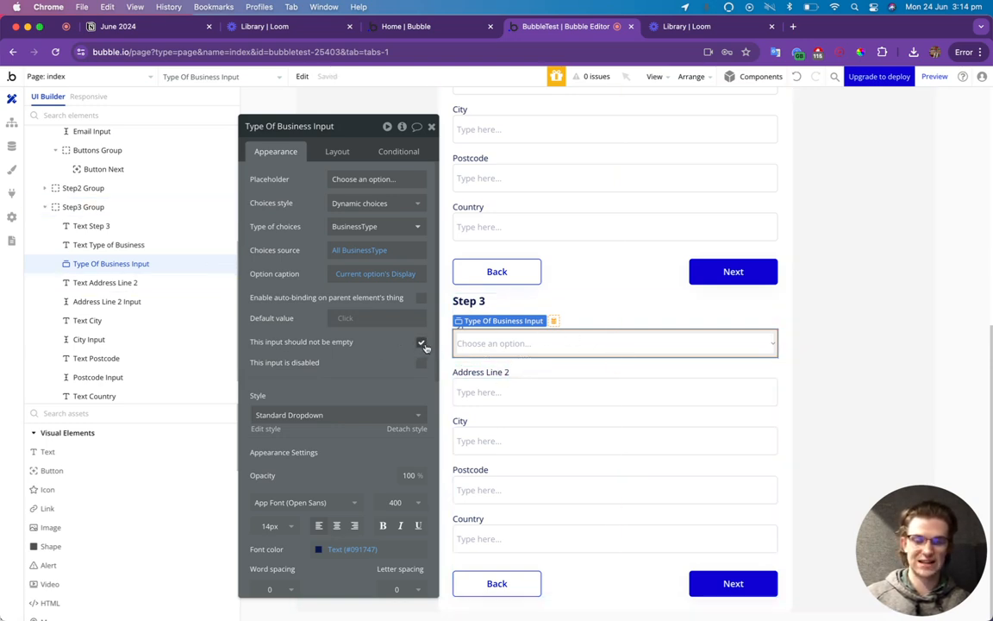
left_click(477, 372)
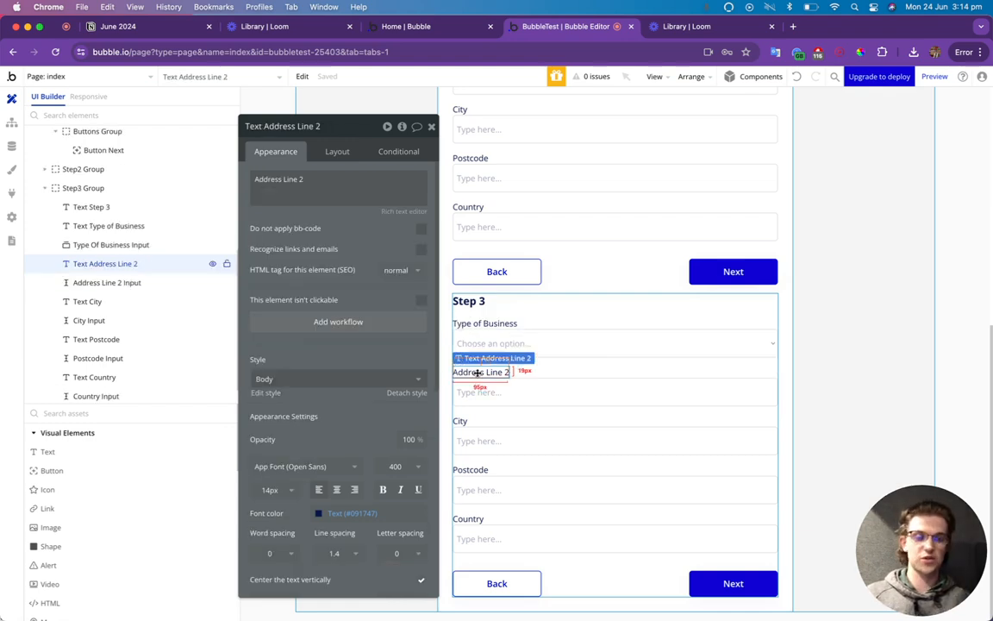
Relabel Address Line 2 as 'Number of Employees' and delete its text input.
left_click_drag(261, 178, 300, 180)
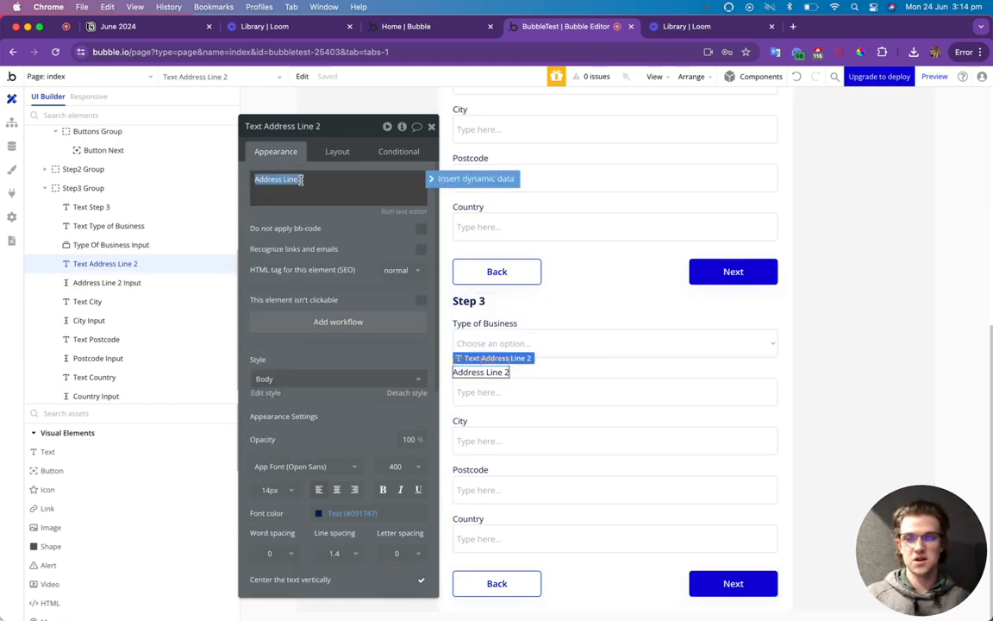
type("Number of Employees")
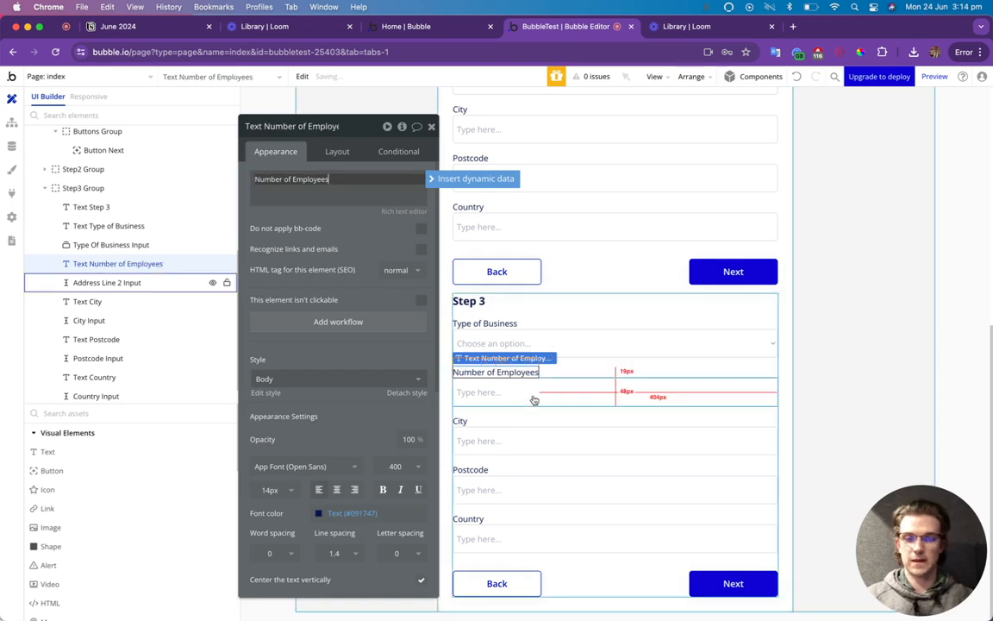
left_click(107, 282)
key("Delete")
Paste a copy of the Type Of Business dropdown below it, named 'Number Of Employees Input'.
double_click(542, 371)
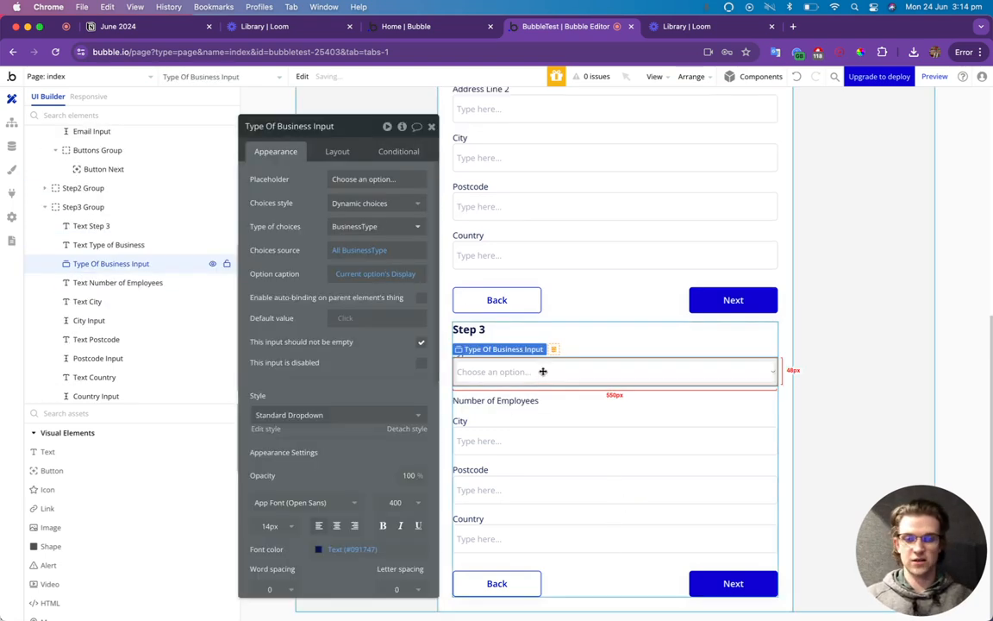
left_click(522, 402)
key("ctrl+v")
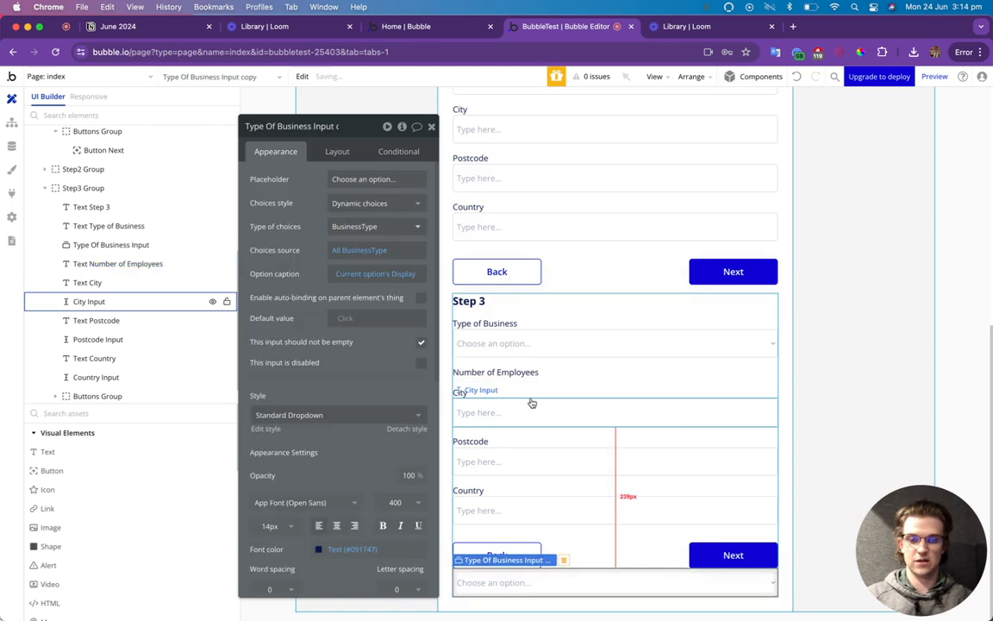
scroll(133, 373, "down", 1)
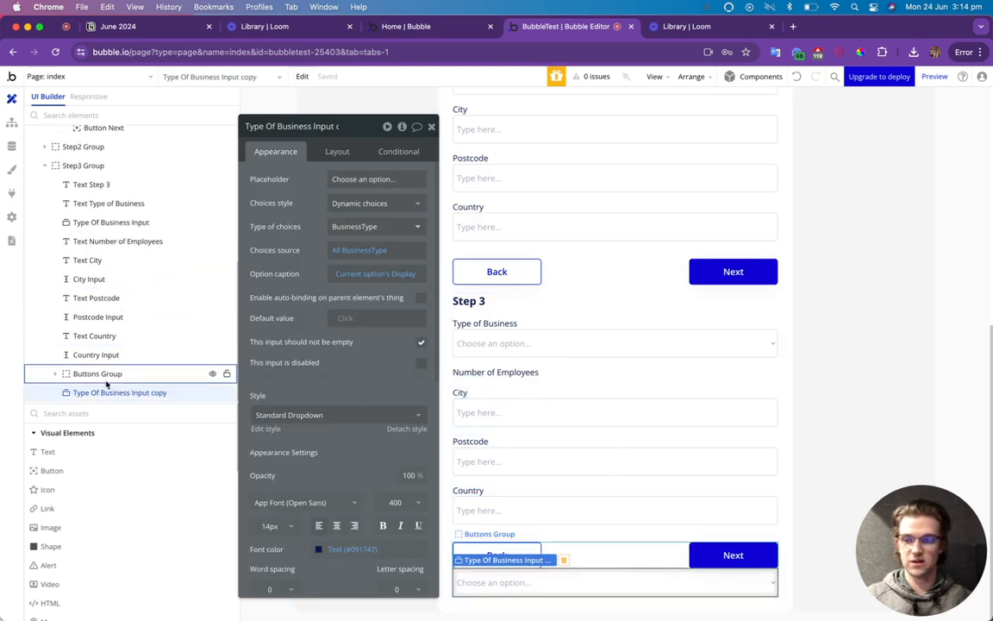
left_click_drag(102, 391, 86, 250)
left_click(304, 123)
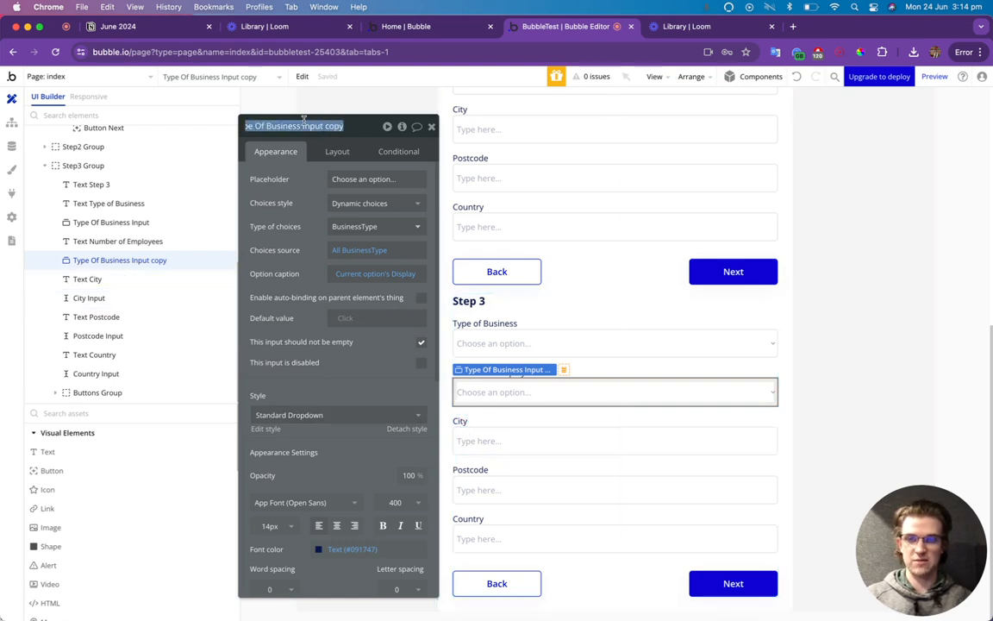
type("Number O")
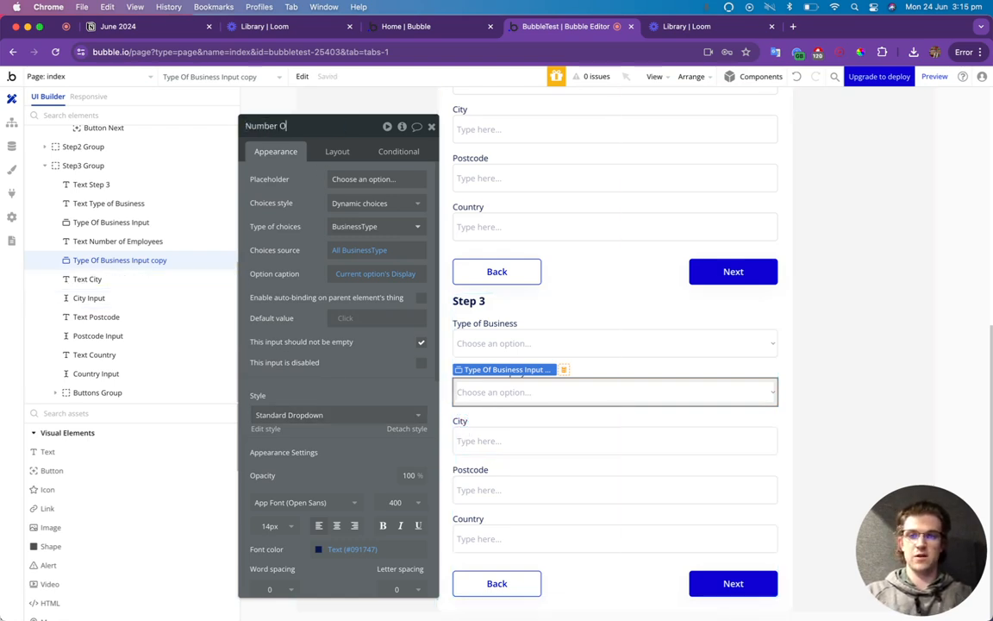
type("f Employees I")
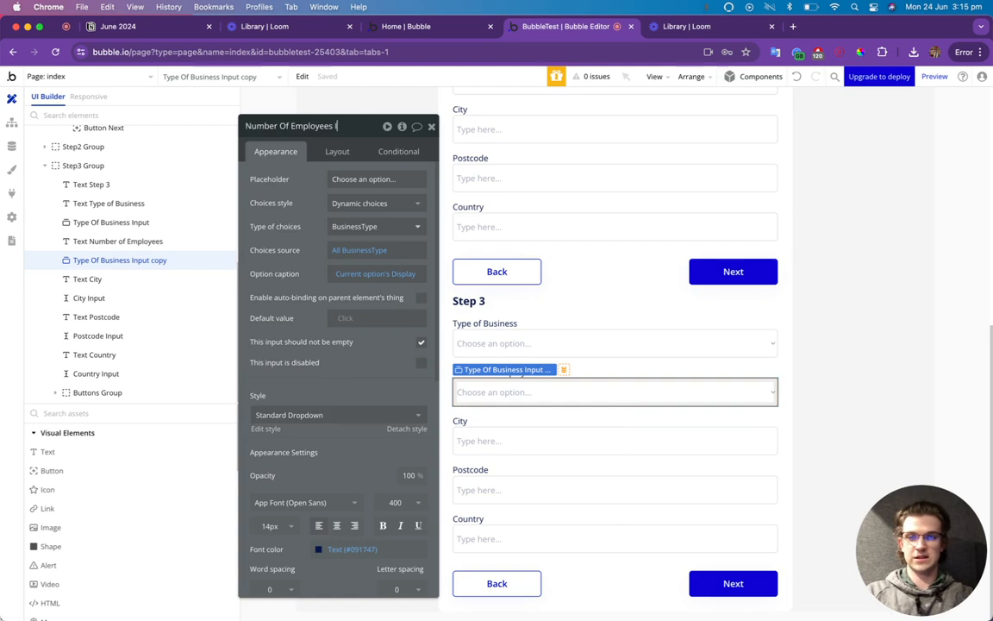
type("nput")
key("Return")
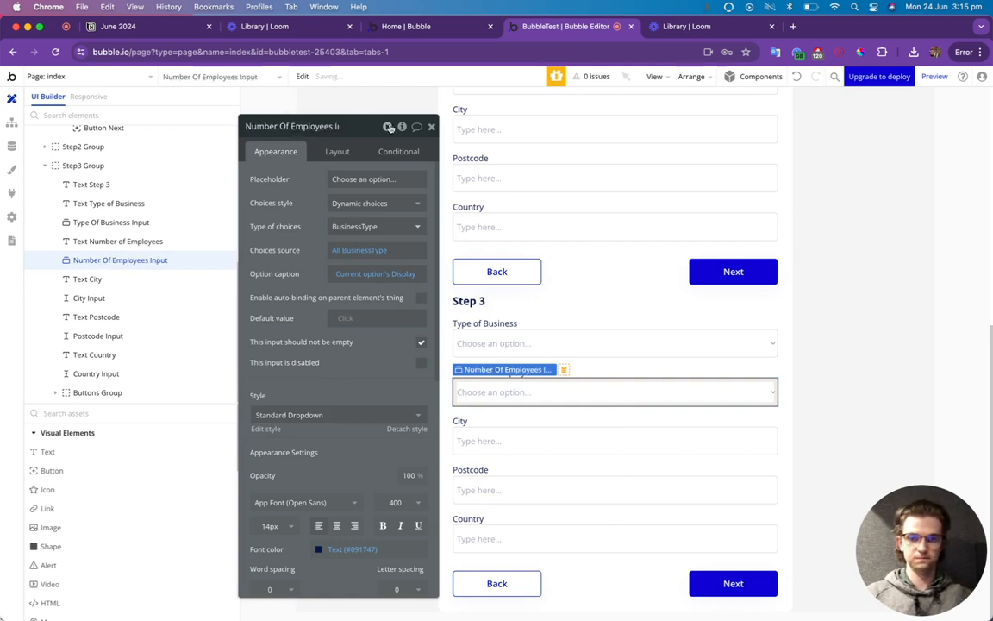
Set the new dropdown's choice type to EmployeeNumber and its source to All EmployeeNumber.
left_click(376, 227)
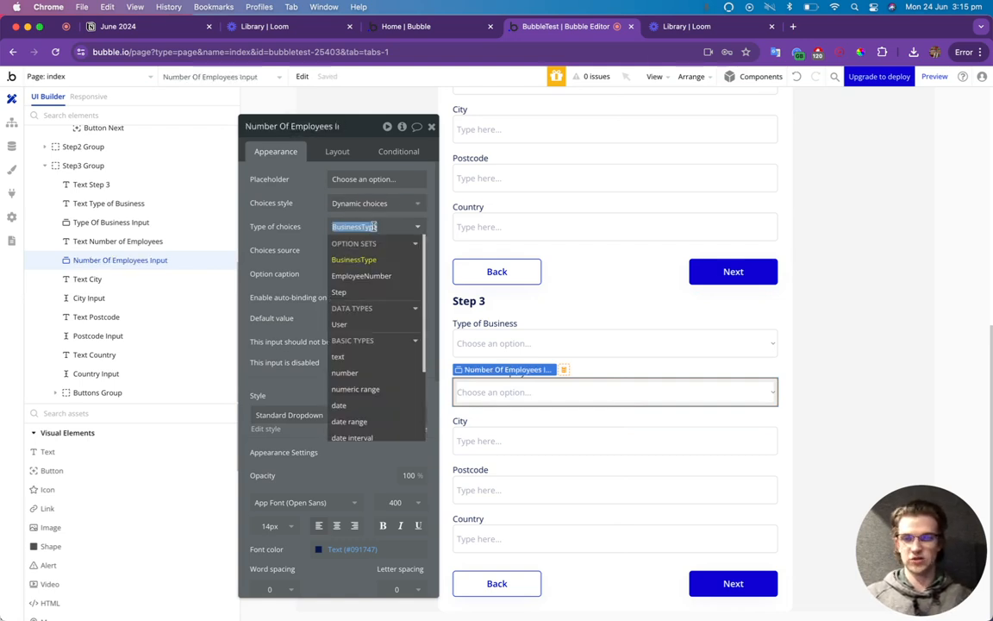
left_click(369, 277)
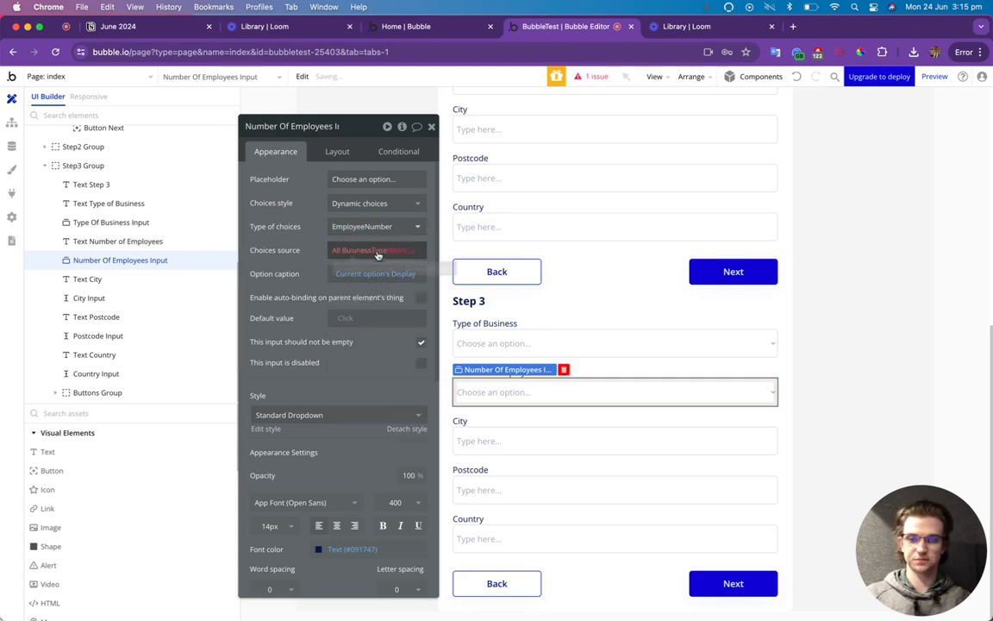
left_click(377, 252)
left_click(371, 295)
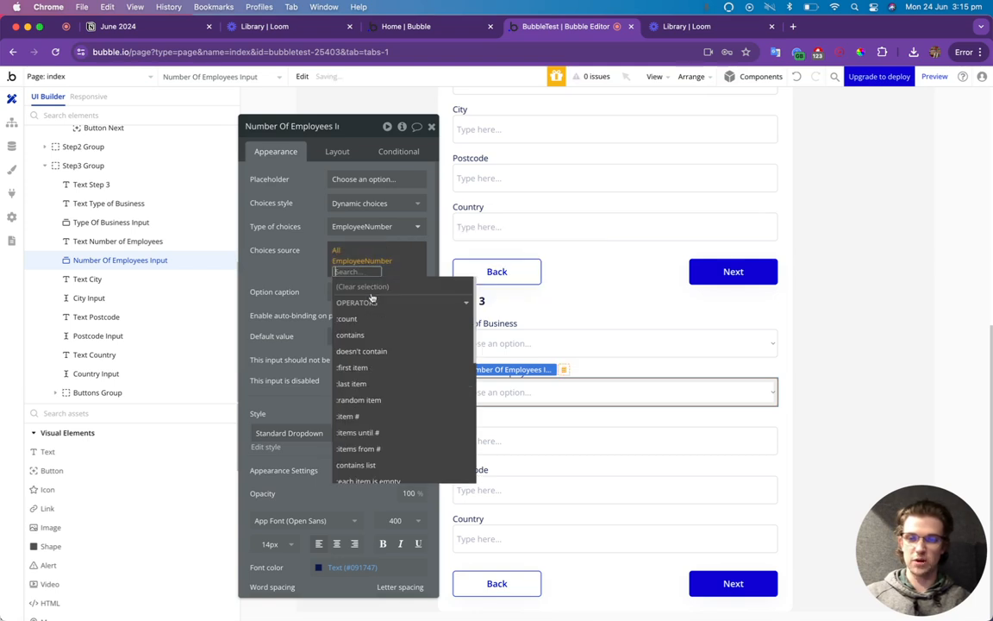
left_click(283, 260)
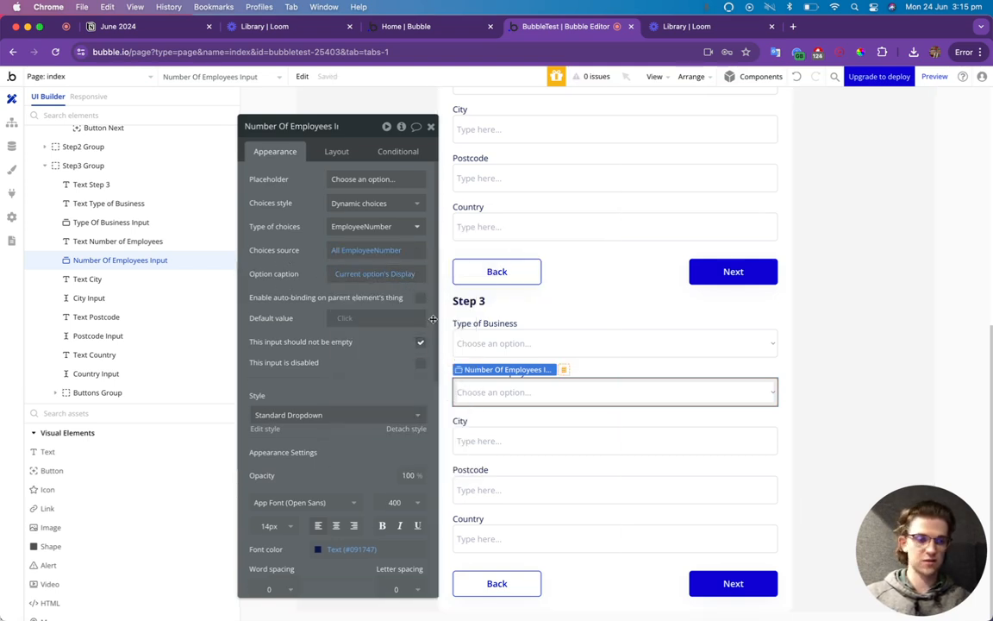
Delete Step 3's Country input and Country label.
left_click(431, 128)
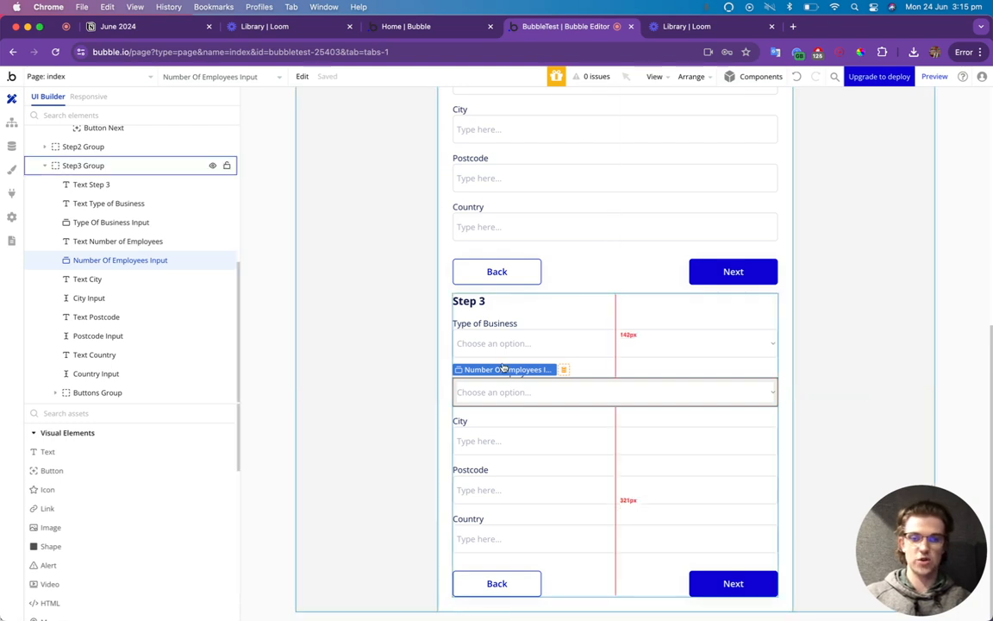
double_click(508, 539)
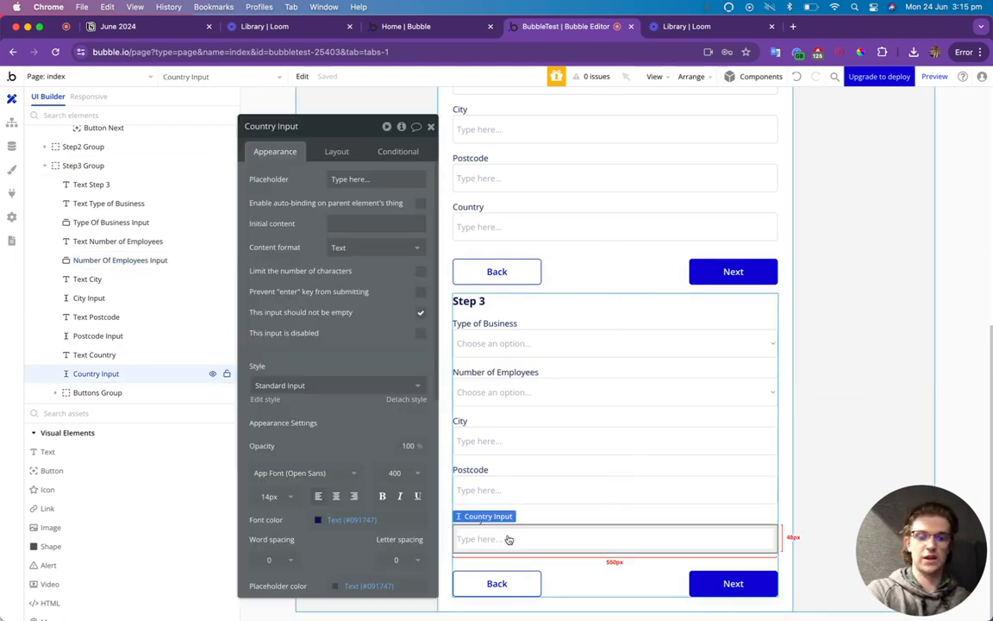
key("BackSpace")
double_click(465, 547)
key("BackSpace")
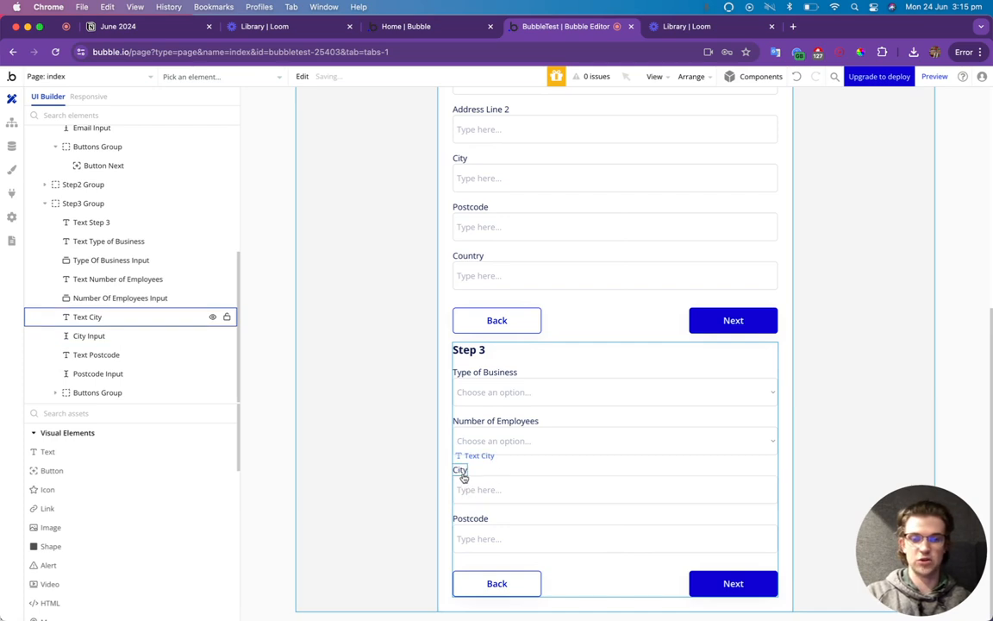
Relabel City as 'Business Name' and Postcode as 'Your Job Role'.
double_click(463, 474)
triple_click(327, 175)
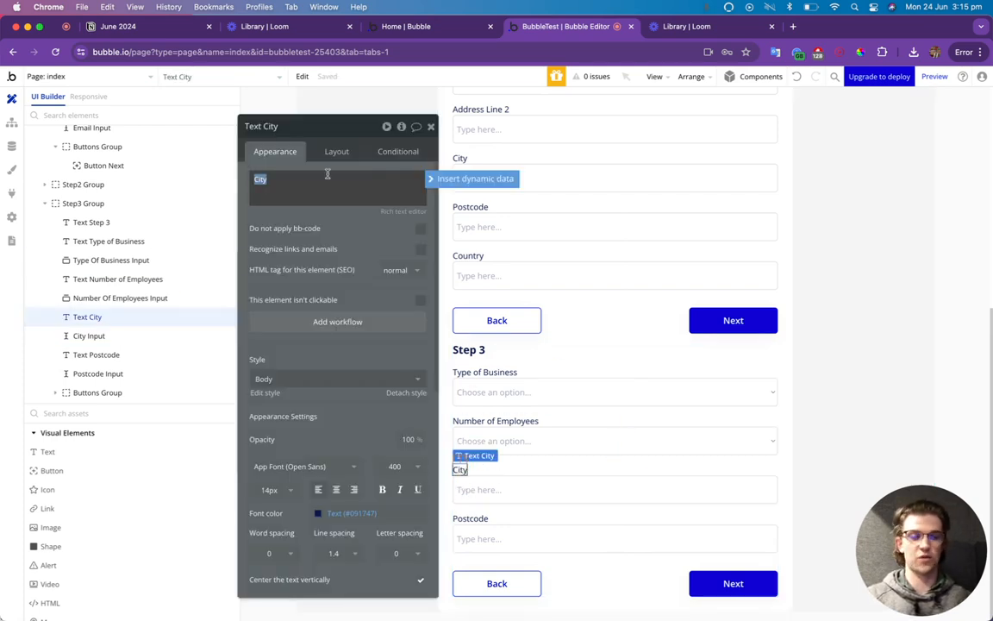
type("Business Name")
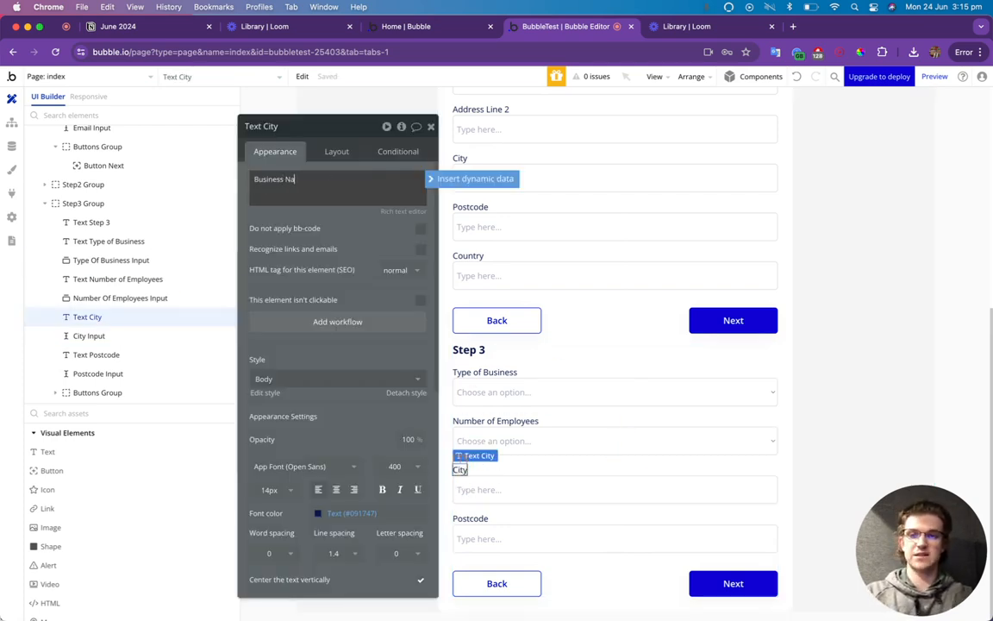
left_click(480, 520)
left_click(488, 498)
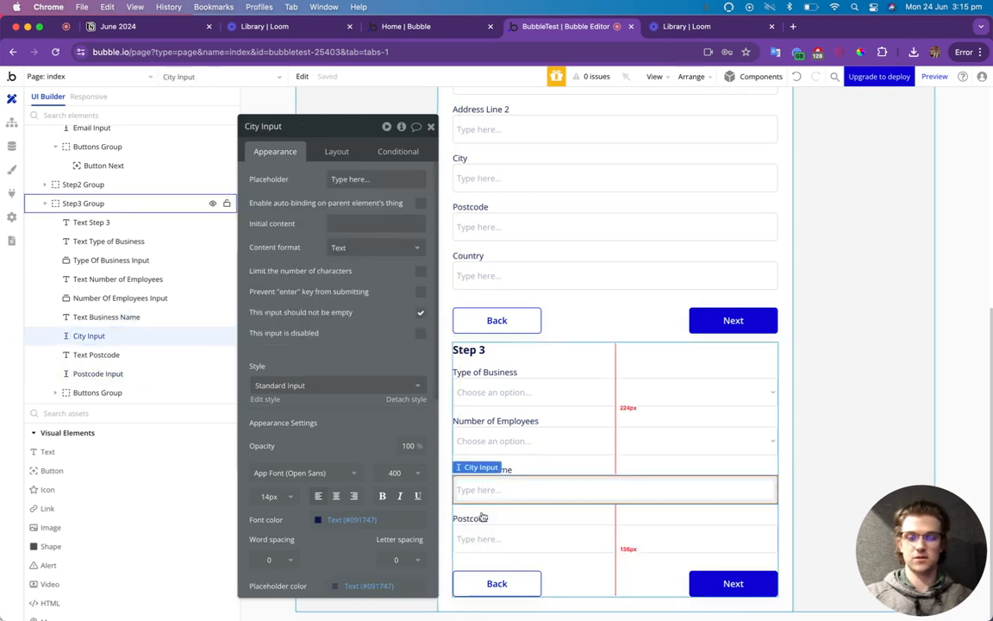
left_click(477, 520)
double_click(285, 180)
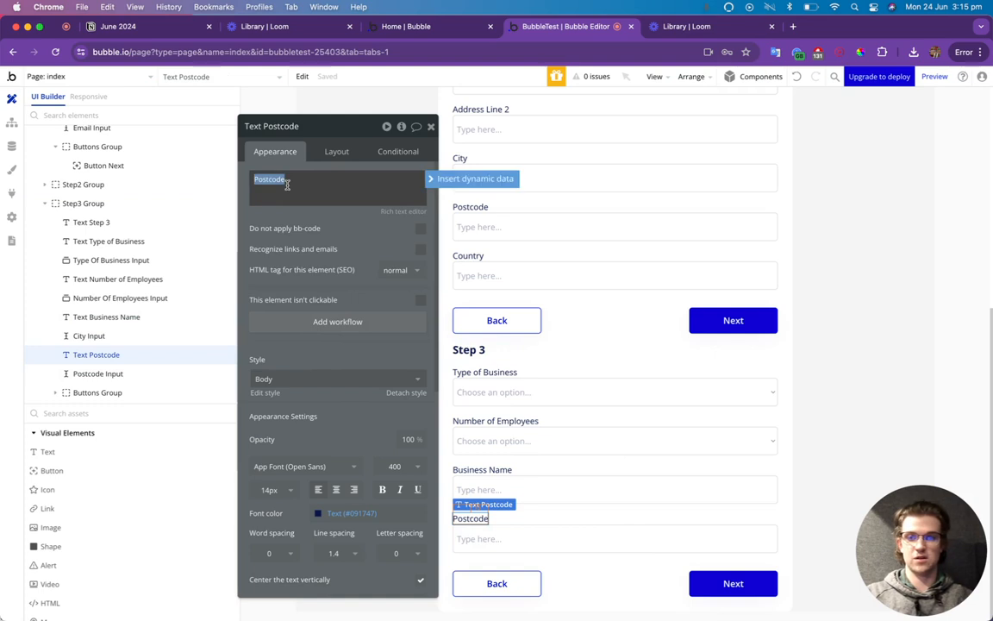
type("Your Job Role")
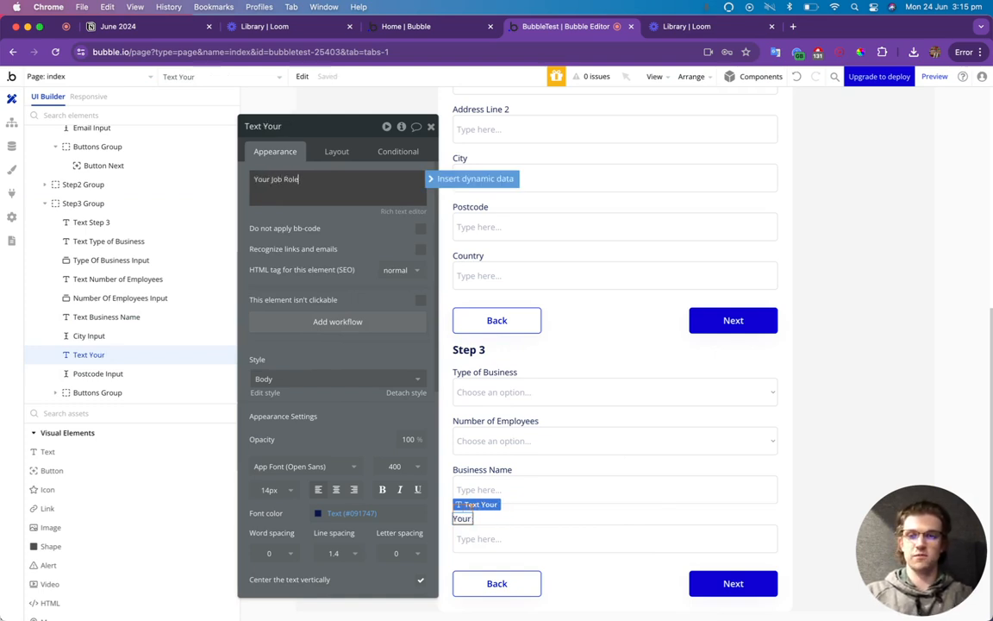
Rename the two text inputs 'Business Name Input' and 'Job role input'.
left_click(505, 491)
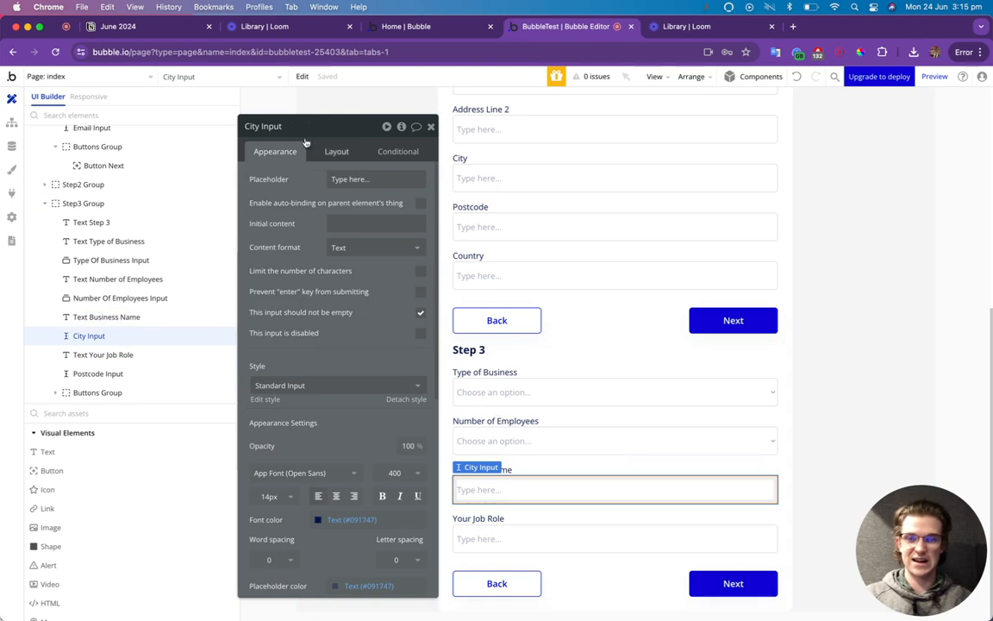
double_click(279, 125)
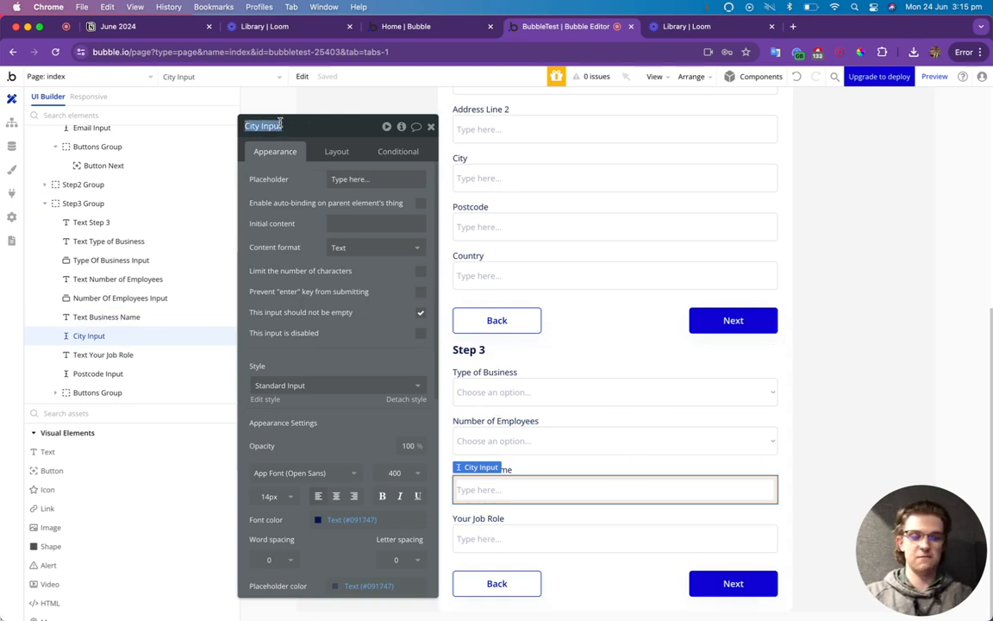
type("Bu")
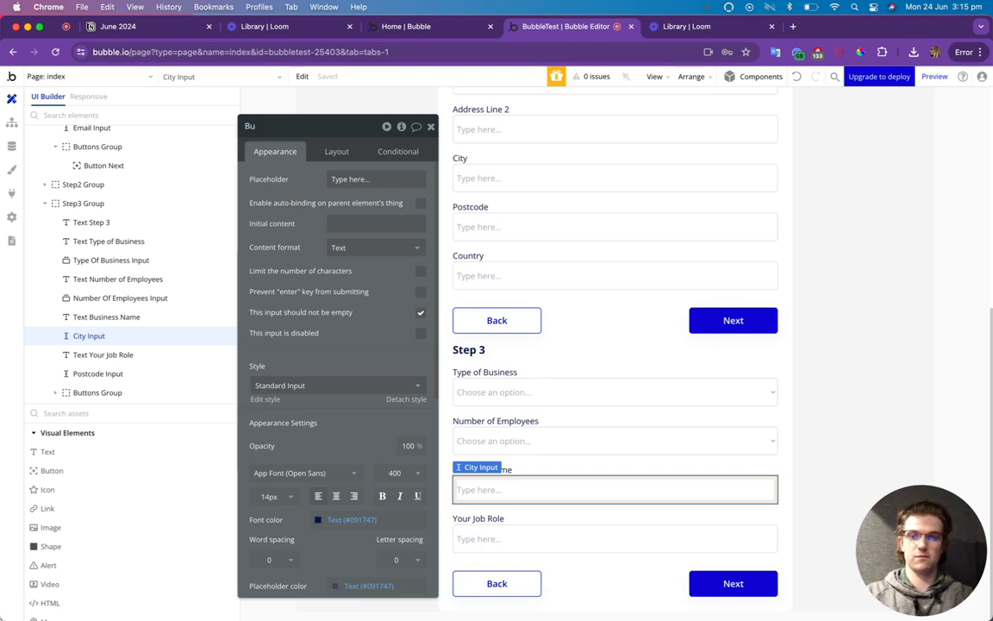
type("siness Name Inp")
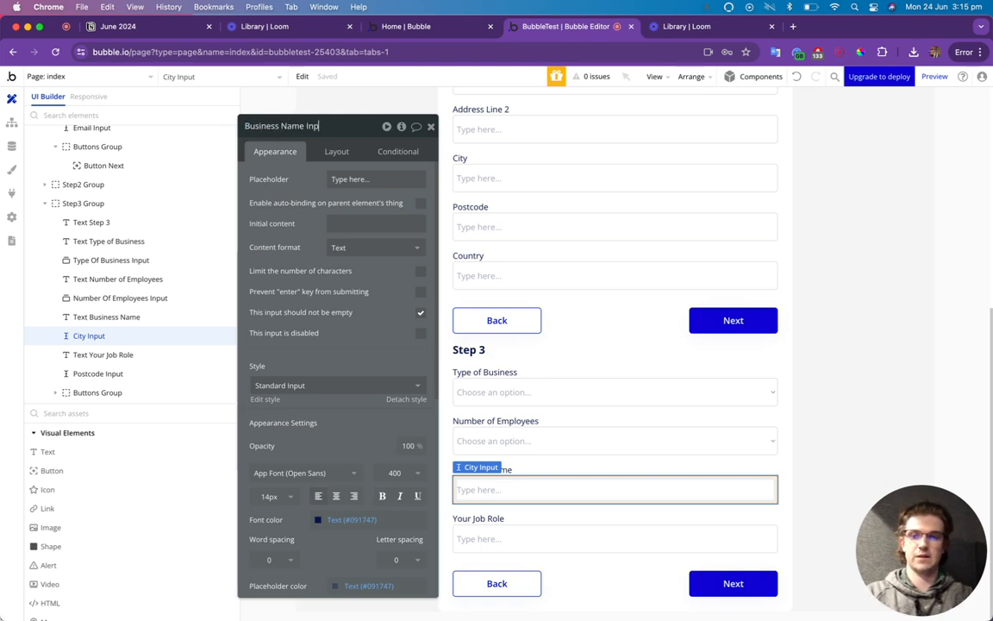
type("ut")
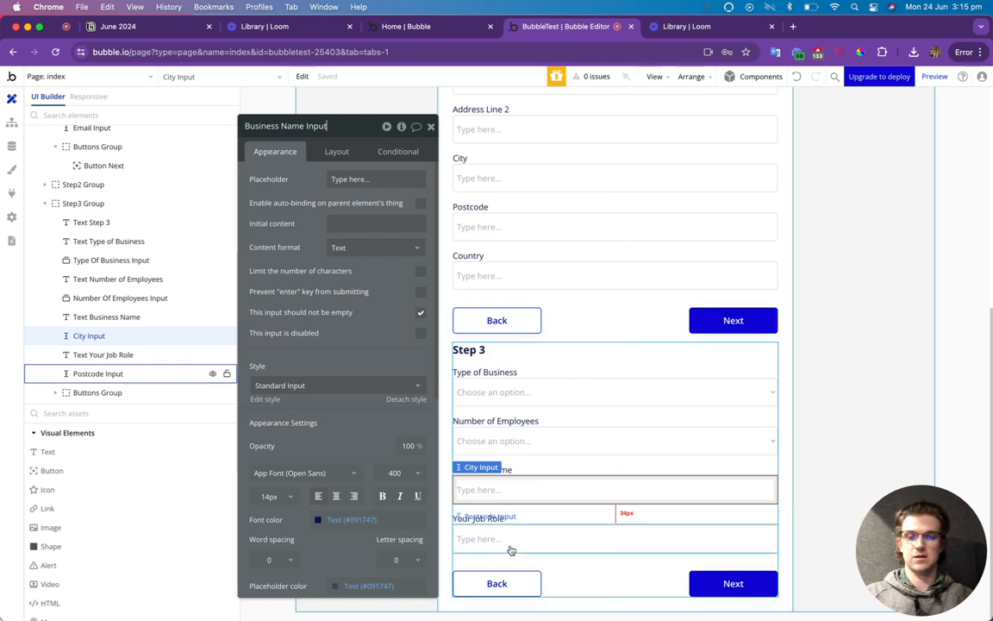
left_click(510, 544)
left_click(287, 126)
type("Ro")
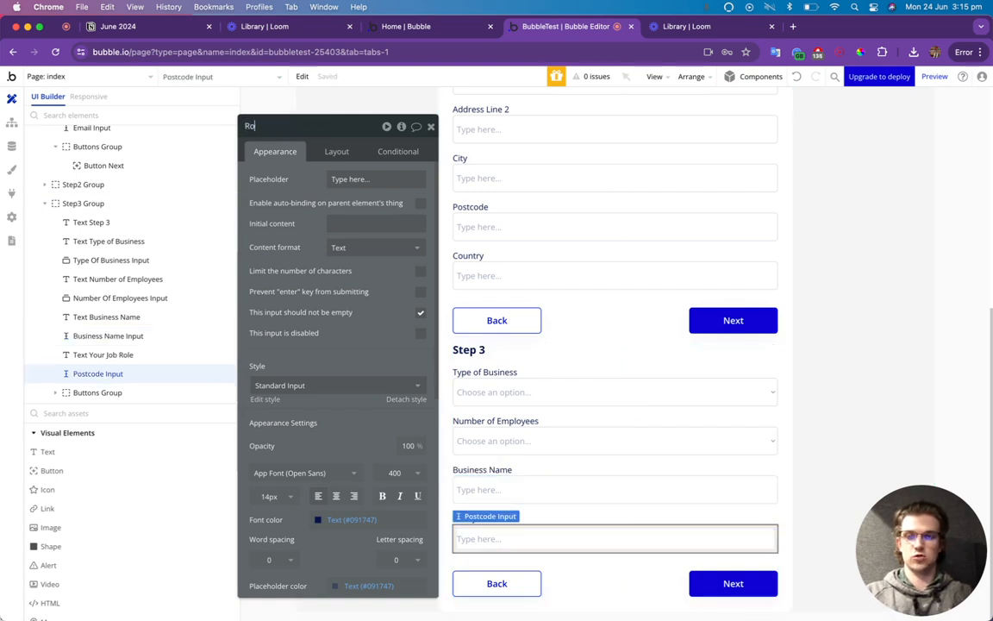
type("be")
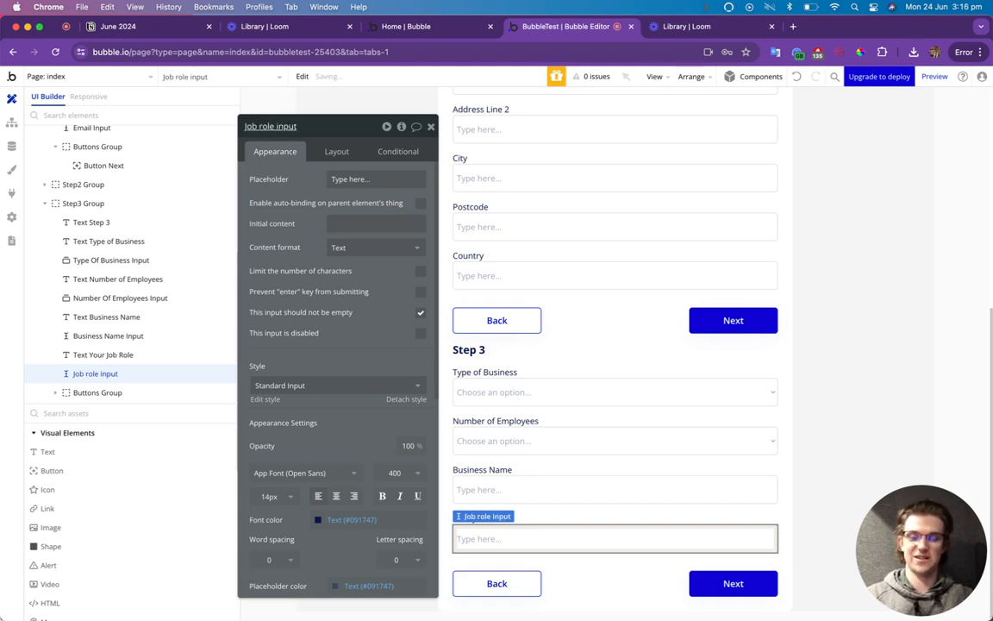
left_click(431, 127)
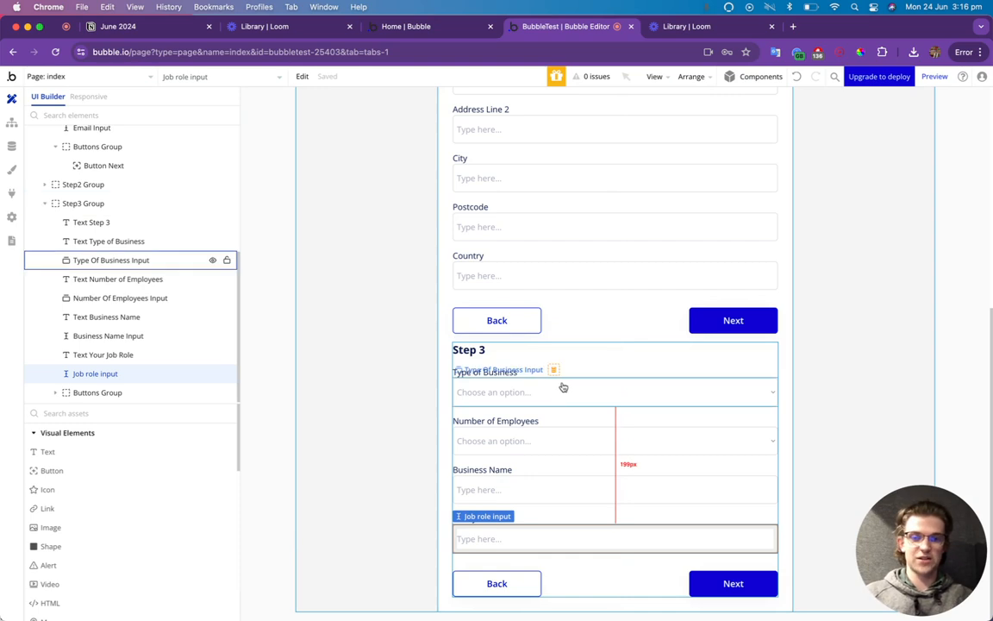
Duplicate the Step 3 group and rename the copy Step4 Group.
double_click(576, 357)
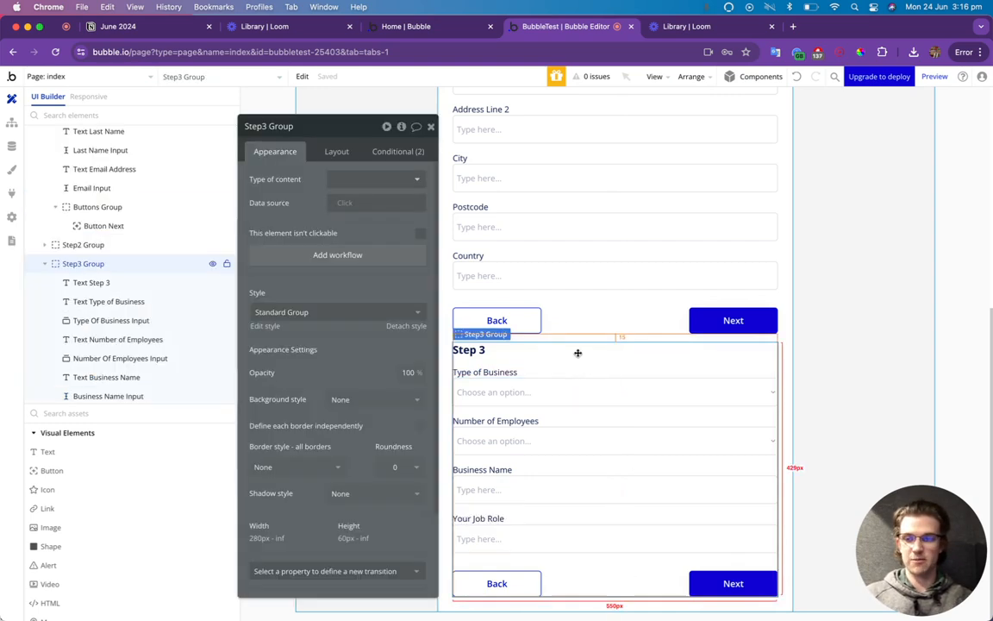
key("super+c")
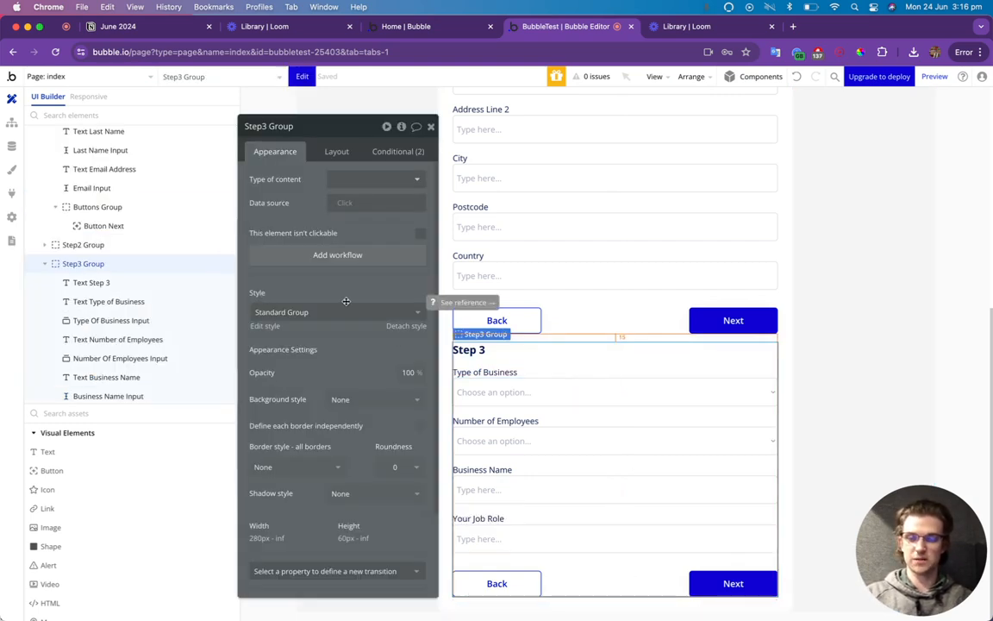
key("super+v")
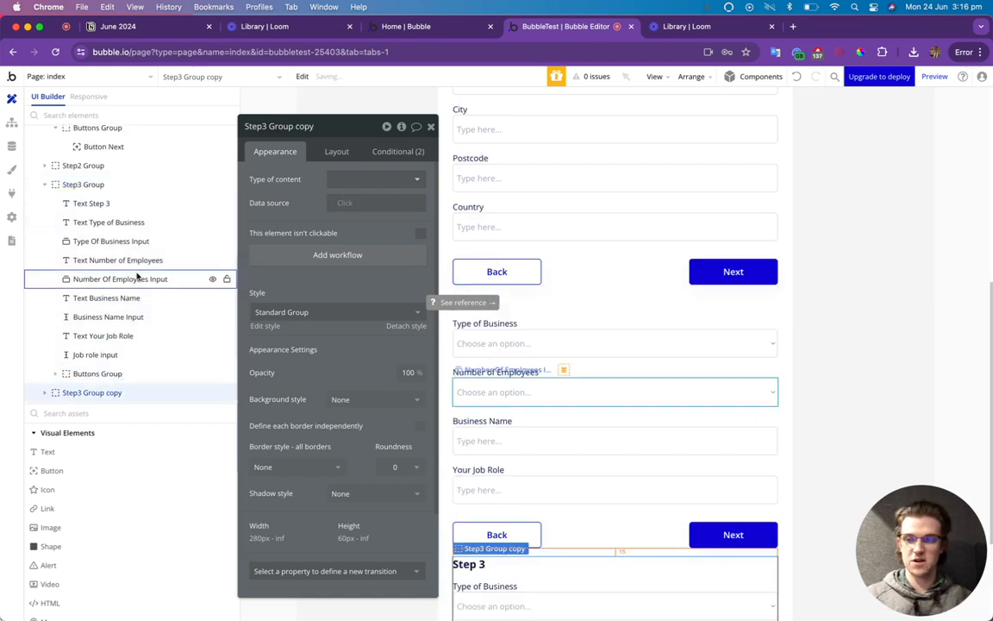
left_click(431, 127)
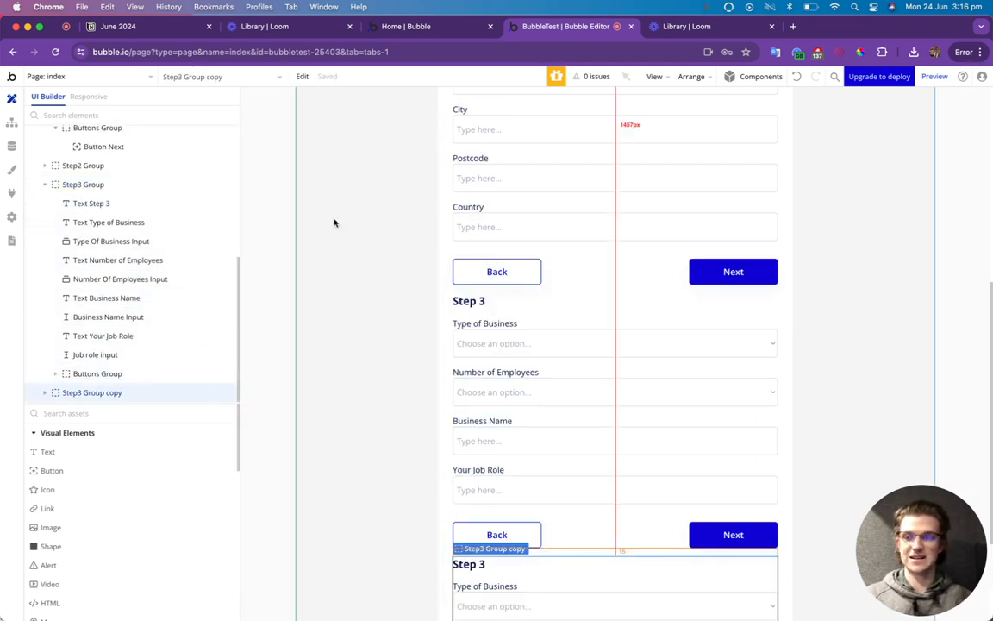
left_click(84, 394)
double_click(85, 394)
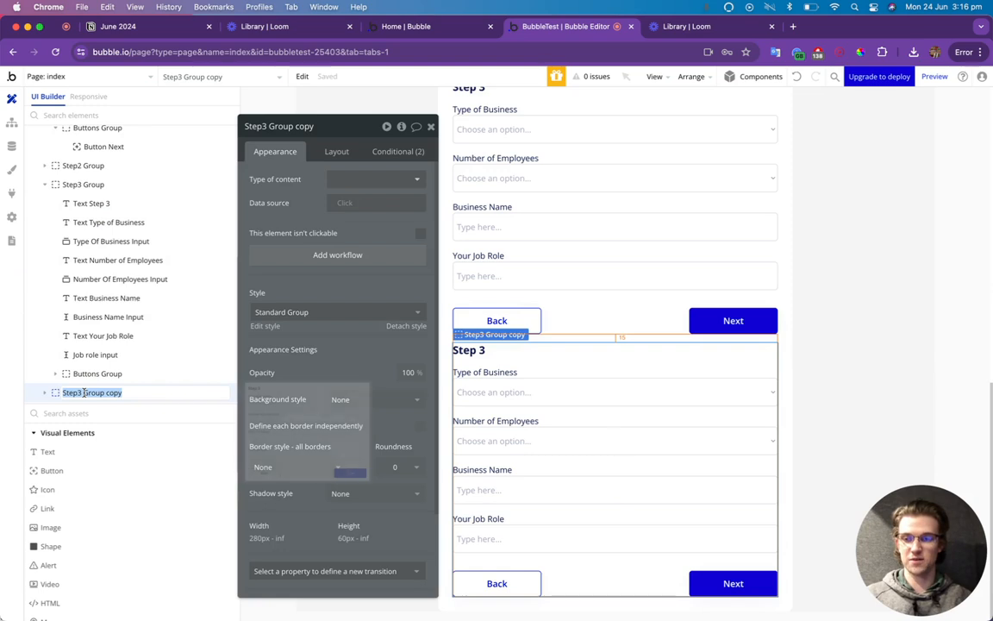
left_click(80, 394)
left_click_drag(78, 393, 157, 393)
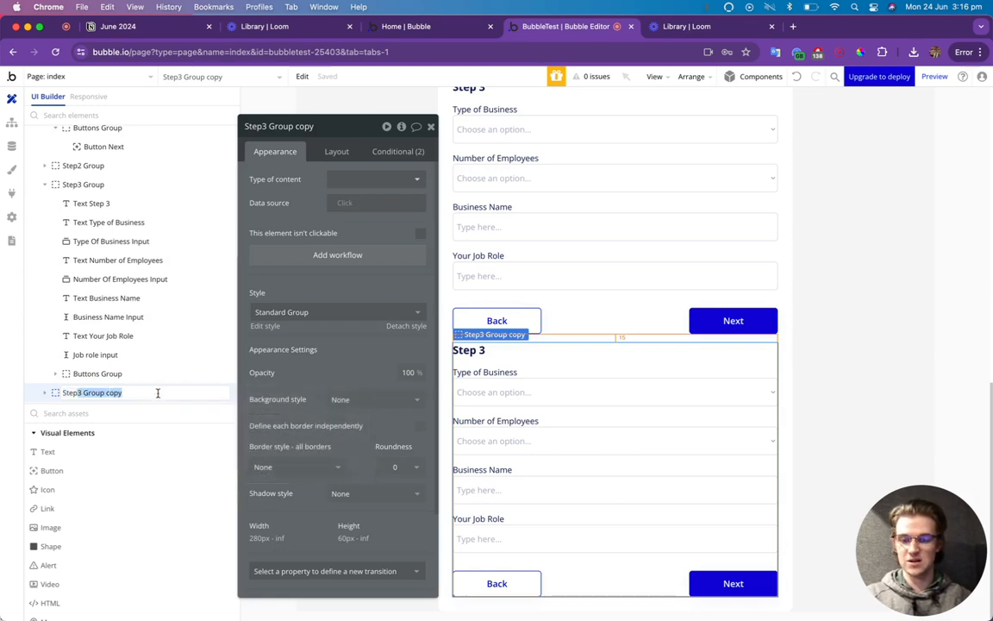
type("4")
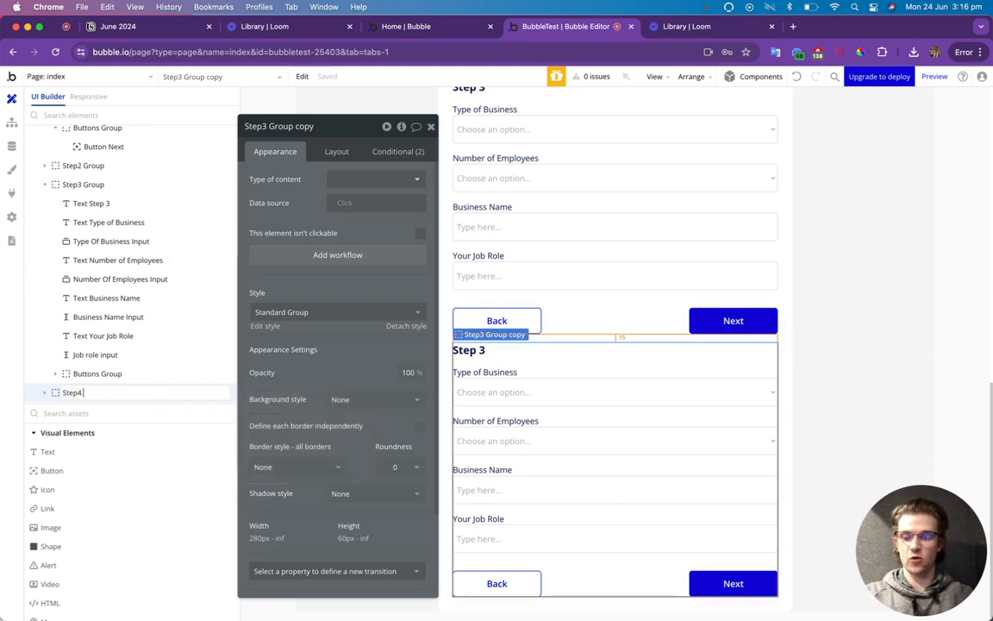
type(" Group")
Change both of Step4 Group's visibility conditions to check for Step 4.
left_click(388, 156)
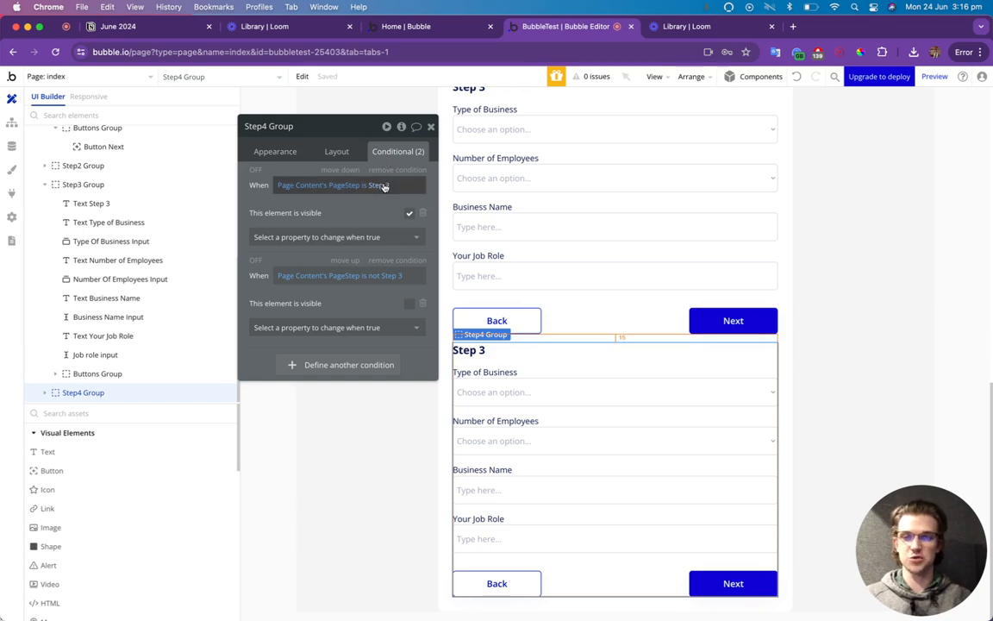
left_click(379, 185)
left_click(390, 279)
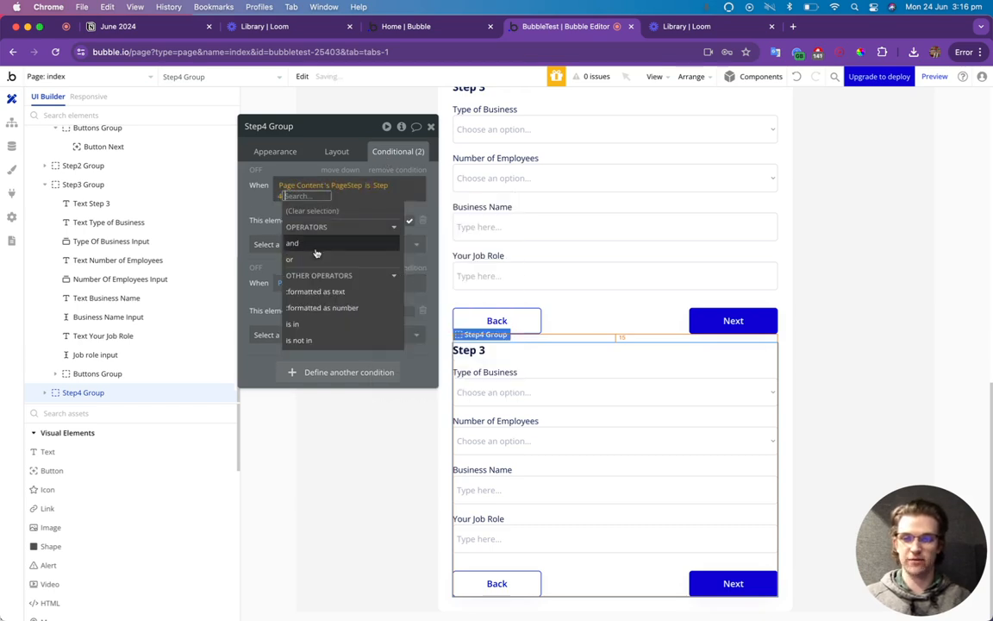
left_click(261, 215)
left_click(395, 279)
left_click(292, 382)
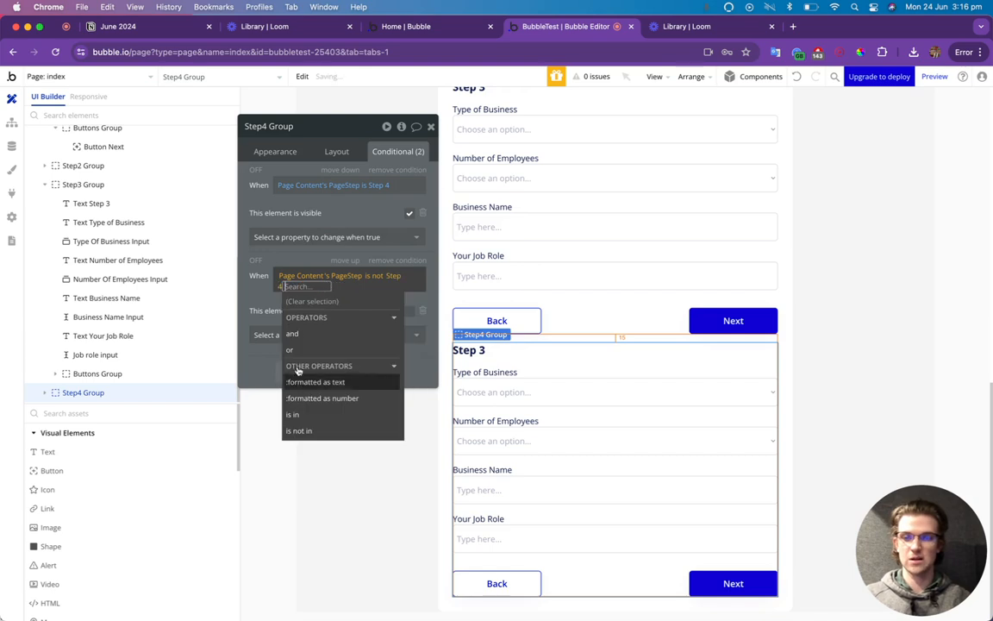
left_click(310, 215)
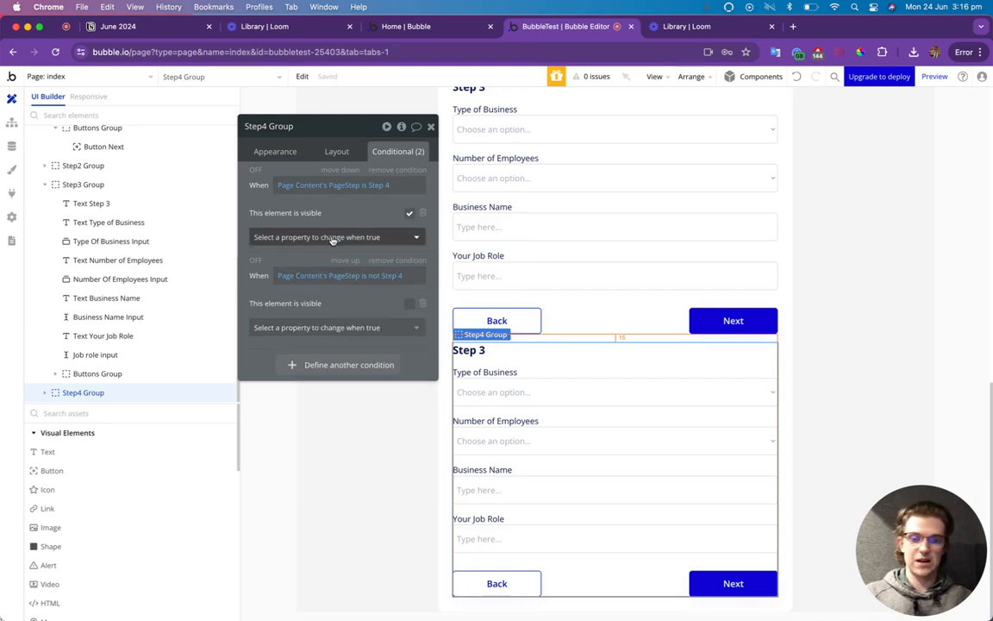
Change the copied group's heading text from Step 3 to Step 4.
left_click(483, 351)
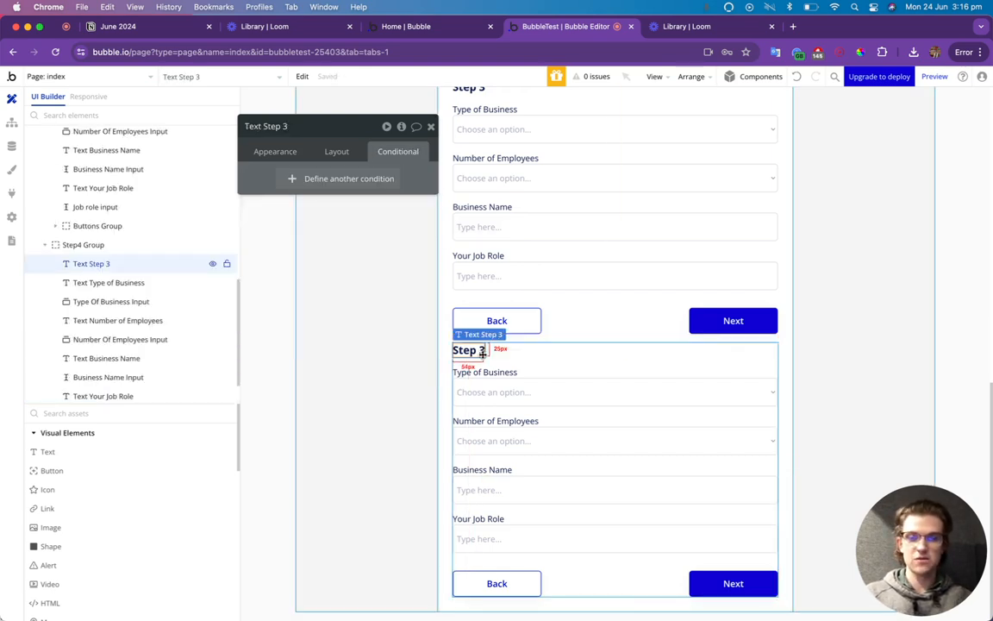
left_click(276, 151)
triple_click(334, 181)
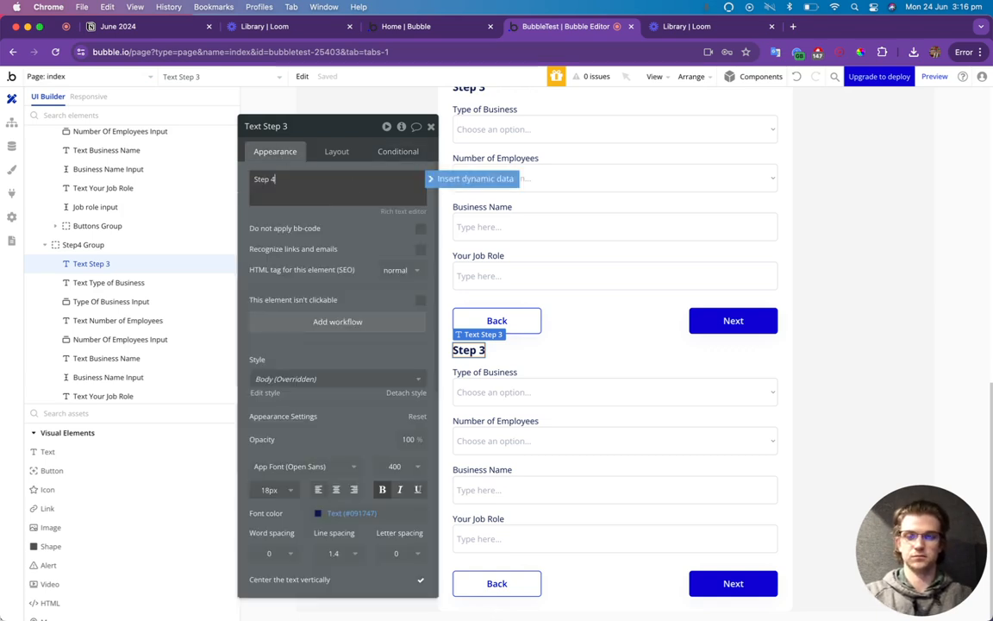
left_click(550, 383)
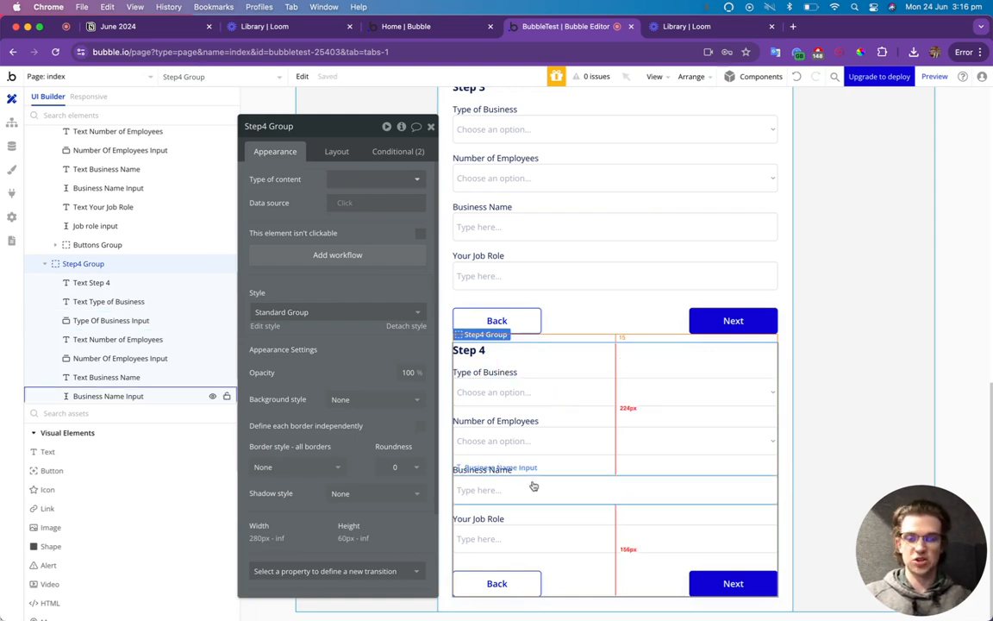
Delete the Number of Employees and Type of Business dropdowns and labels from Step 4.
left_click(531, 447)
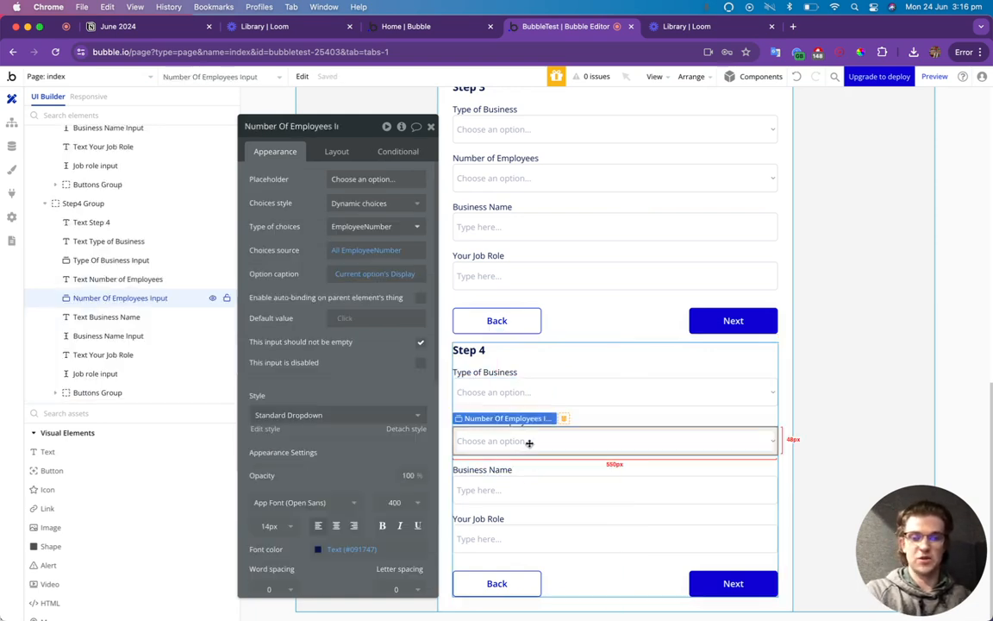
key("Delete")
left_click(505, 447)
key("Delete")
left_click(503, 443)
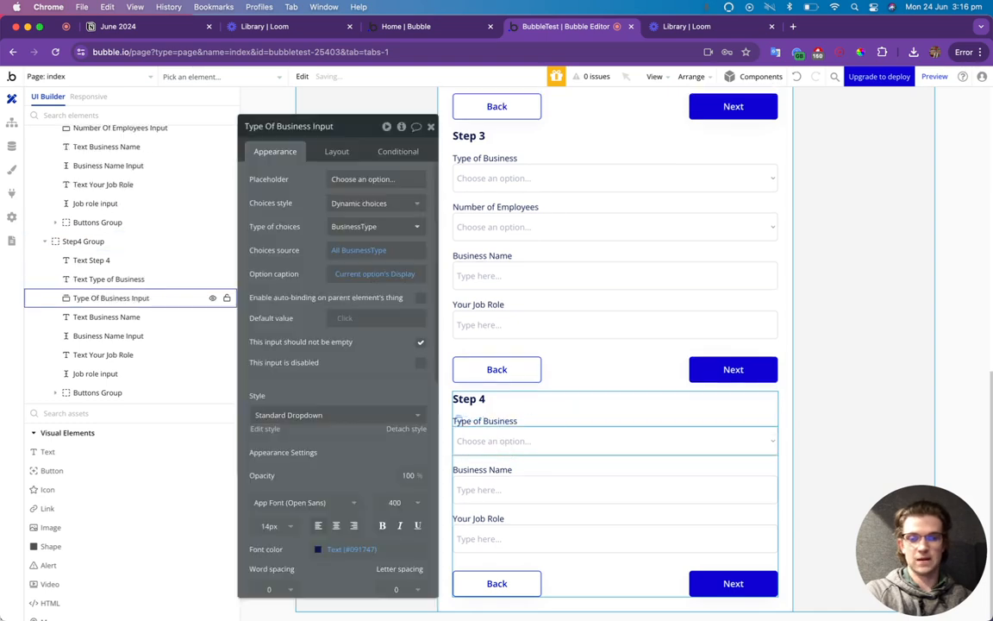
key("Delete")
left_click(488, 448)
key("Delete")
Relabel Step 4's two remaining labels Password and Password Confirmation.
double_click(503, 470)
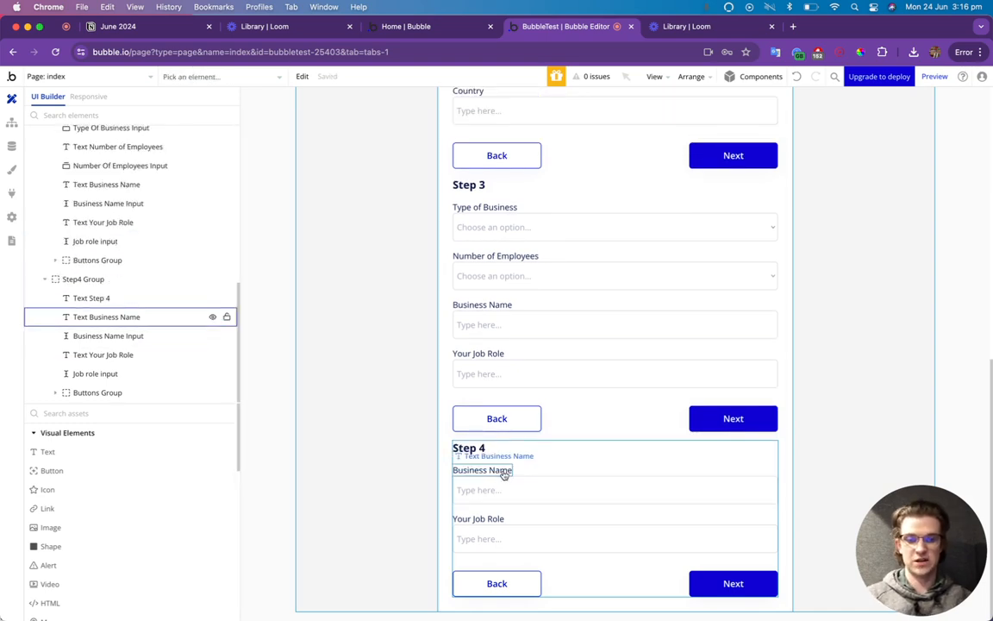
triple_click(293, 180)
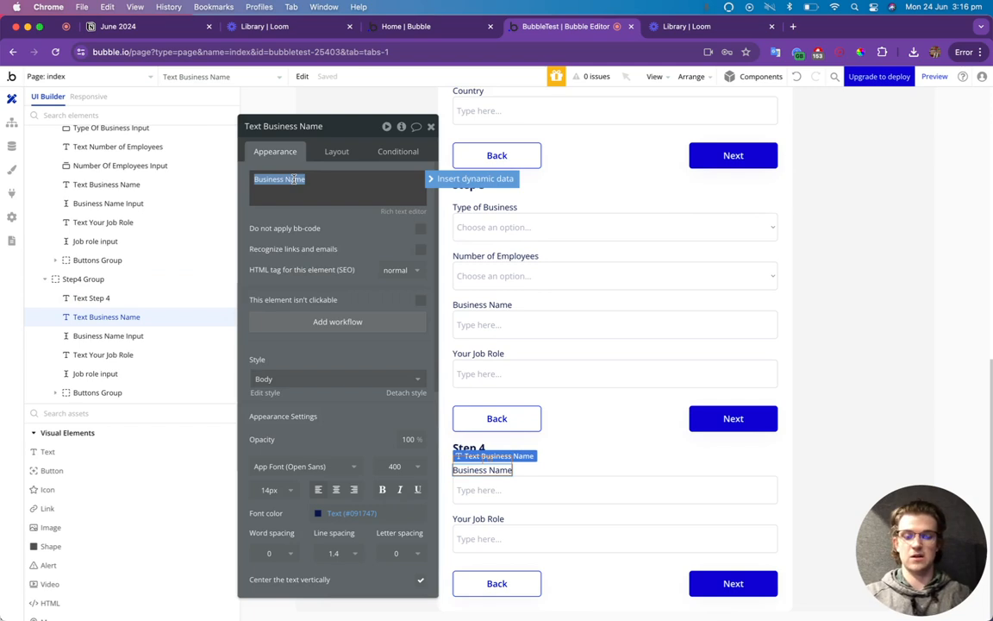
type("Password")
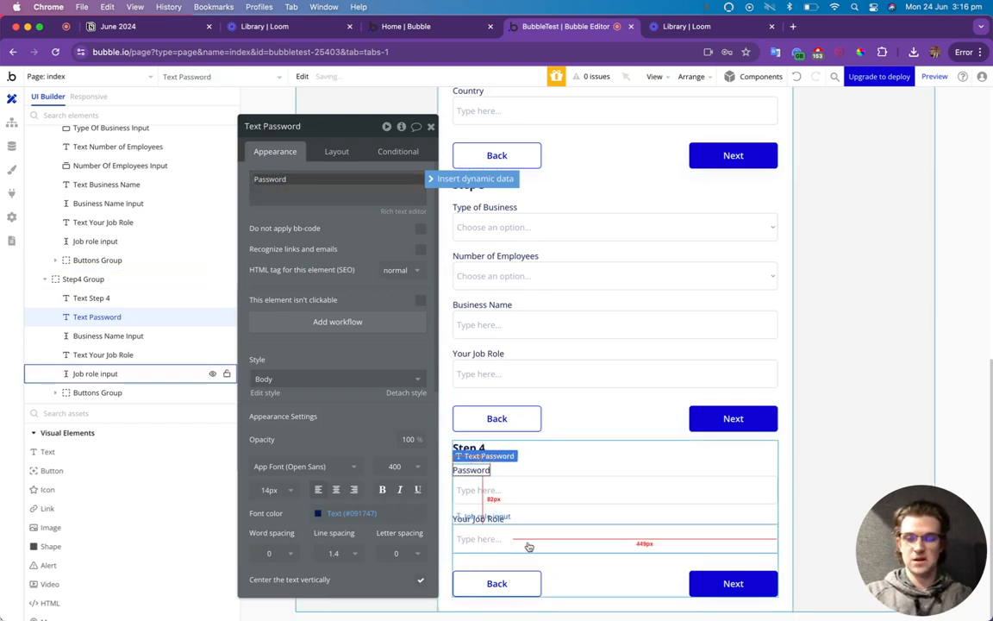
left_click(492, 517)
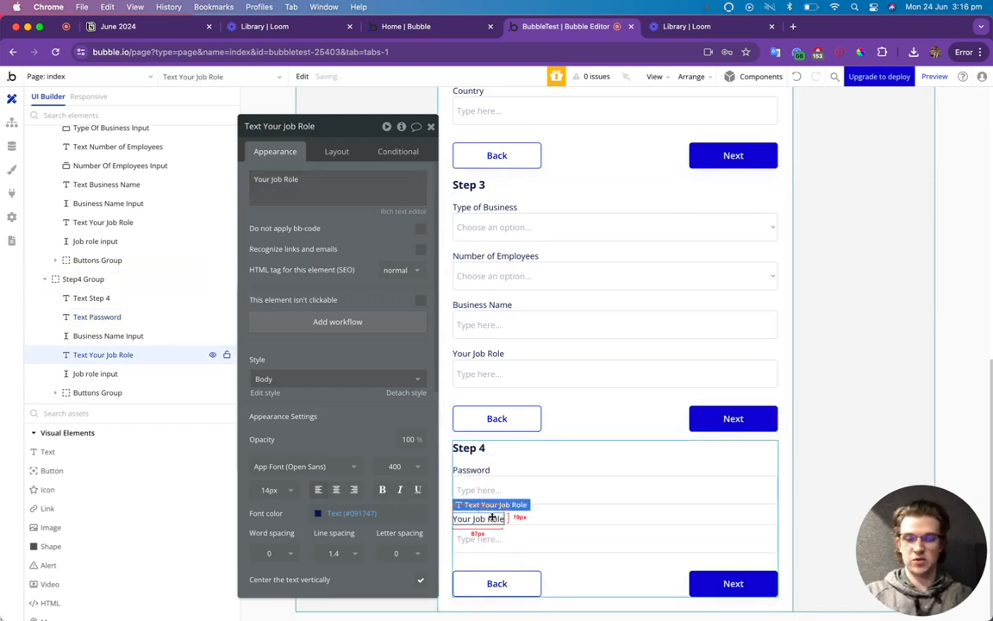
triple_click(280, 179)
type("Password Confirmation")
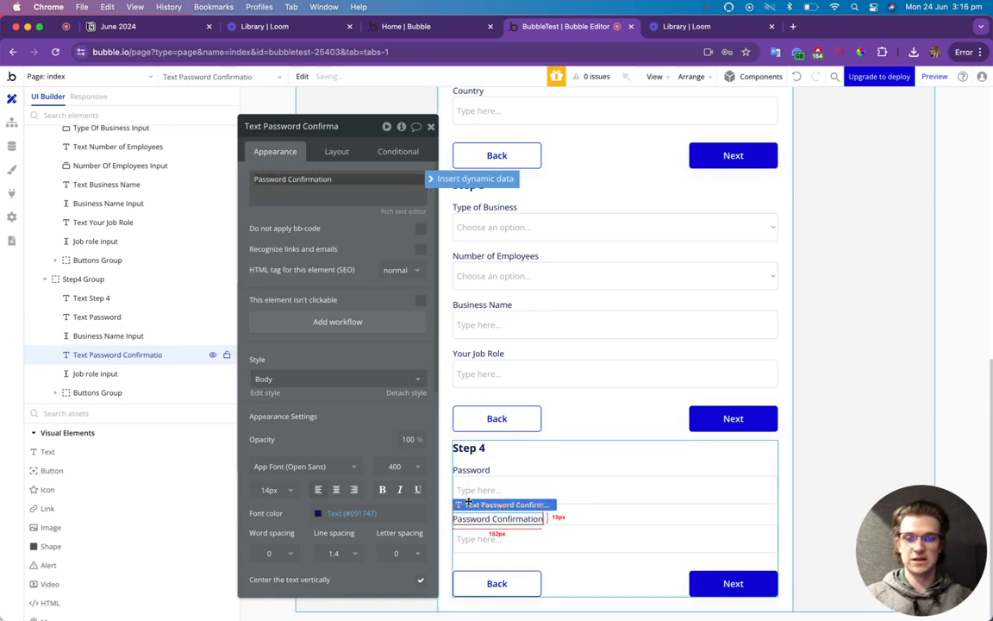
Rename the two inputs Password Input and Password Confimation Input.
left_click(543, 487)
left_click(300, 128)
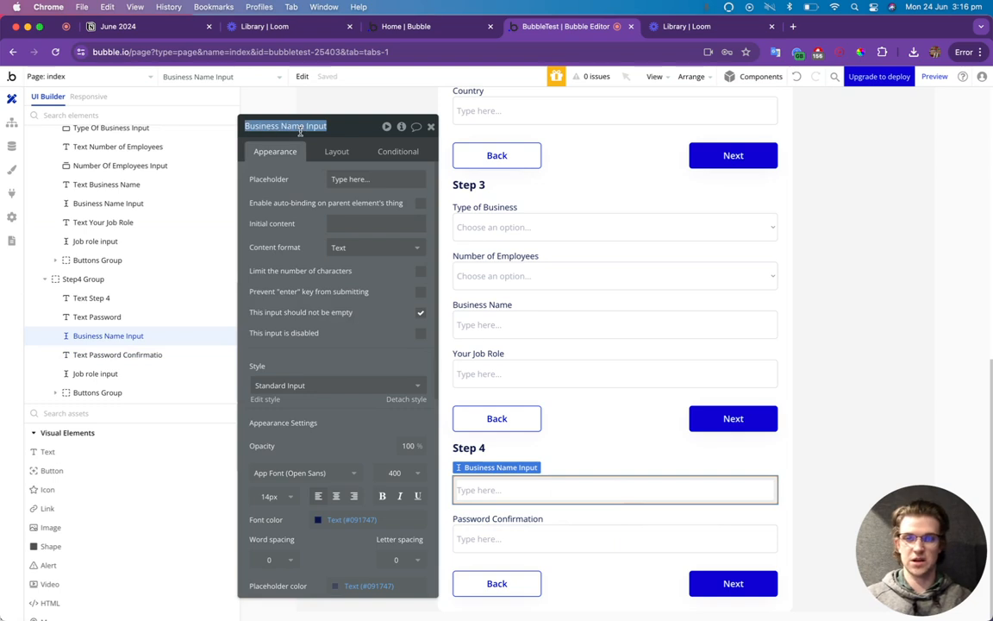
type("Password")
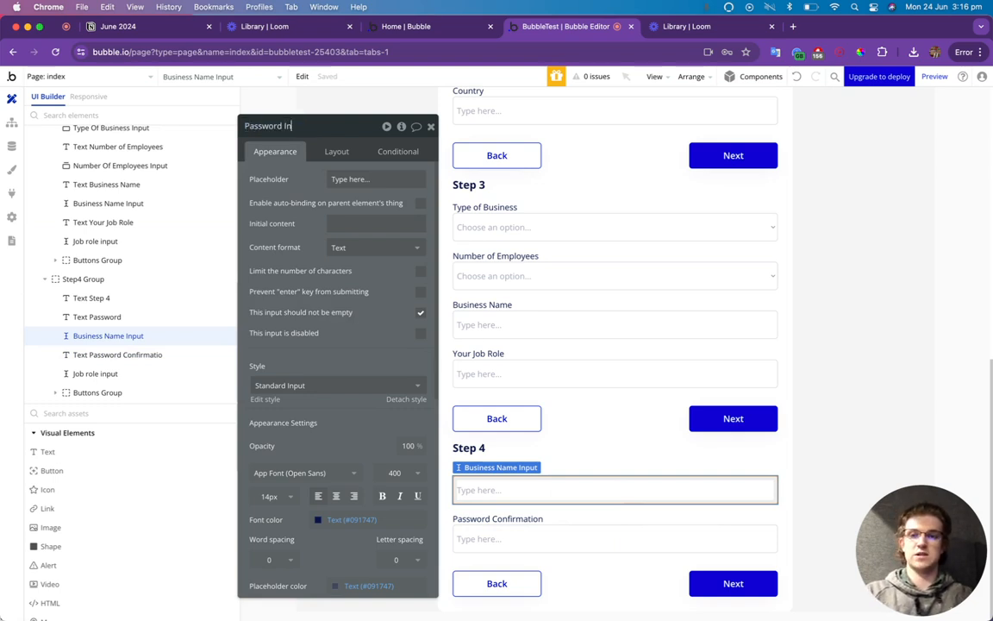
left_click(500, 518)
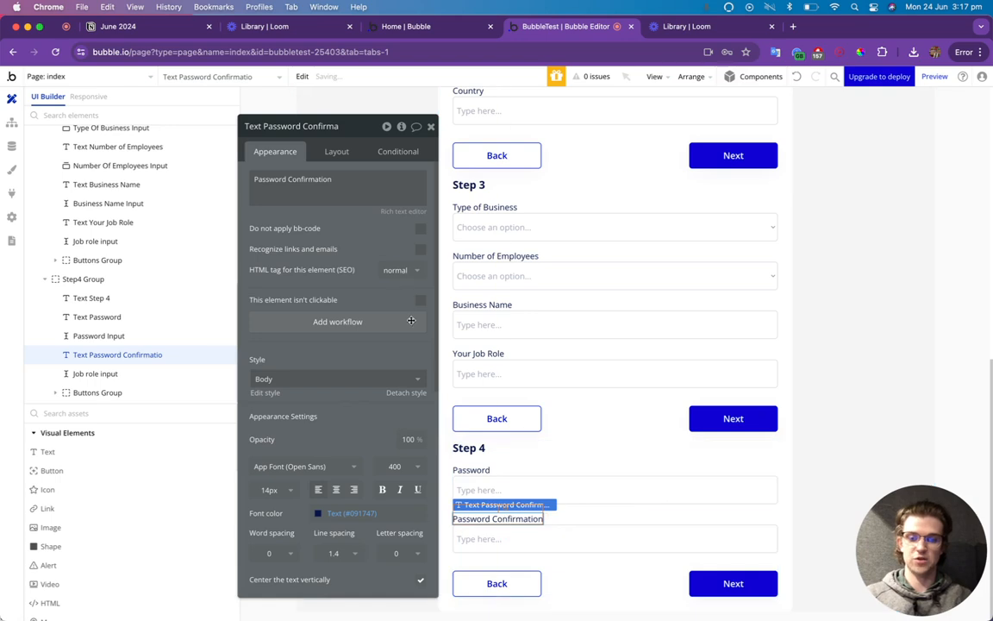
left_click(524, 529)
left_click(290, 125)
type("Password Confimation")
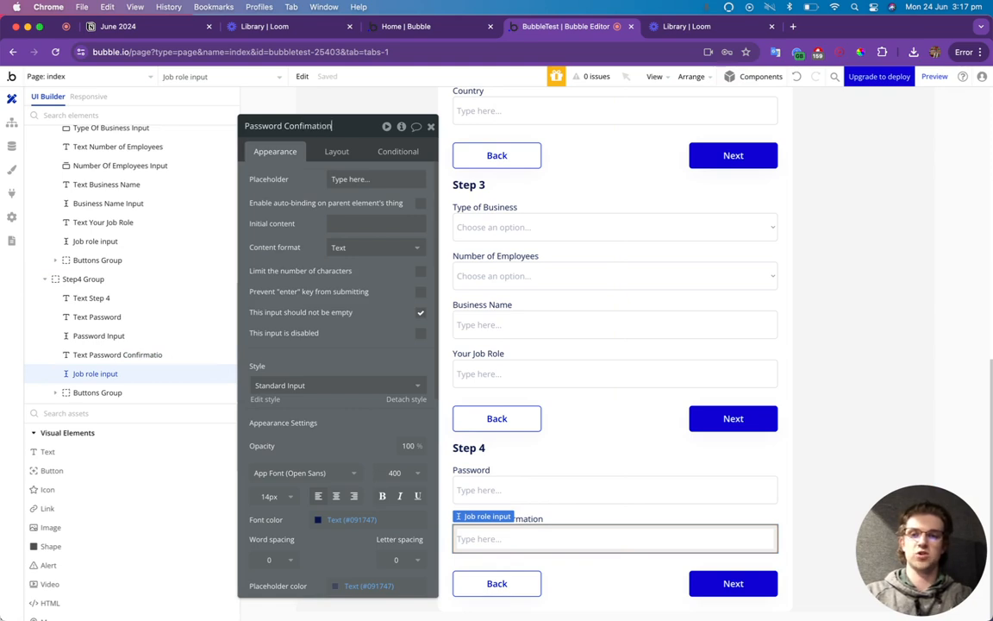
type(" Input")
left_click(431, 126)
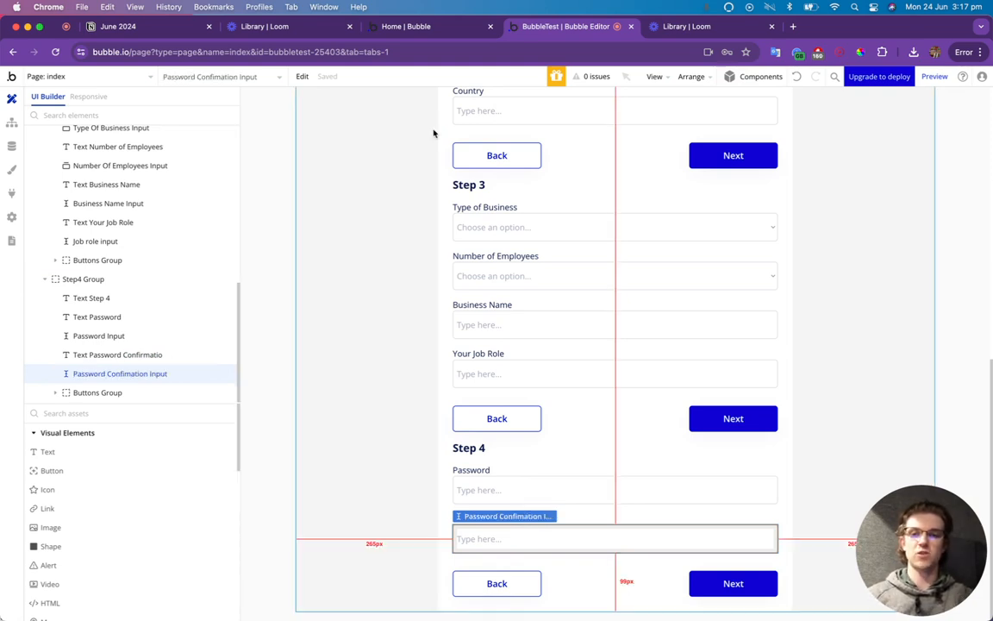
left_click(935, 76)
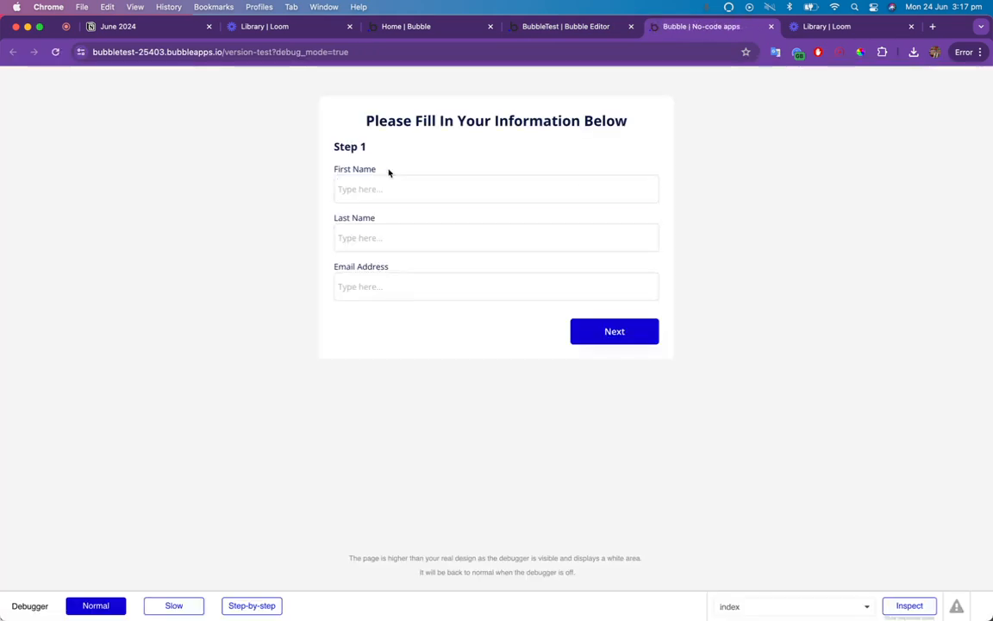
left_click(404, 190)
left_click(428, 168)
left_click(481, 181)
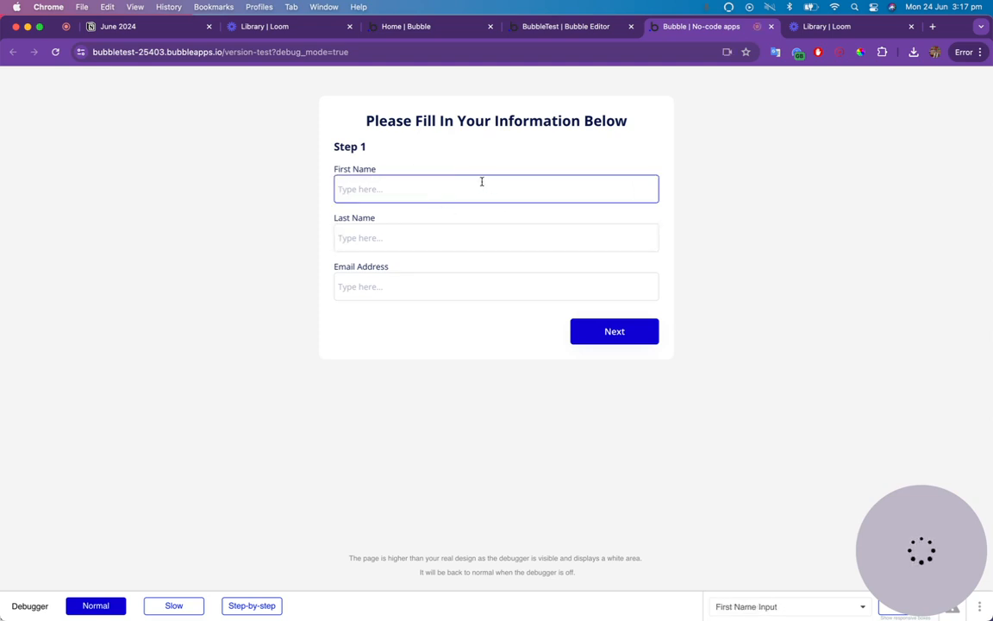
left_click(528, 228)
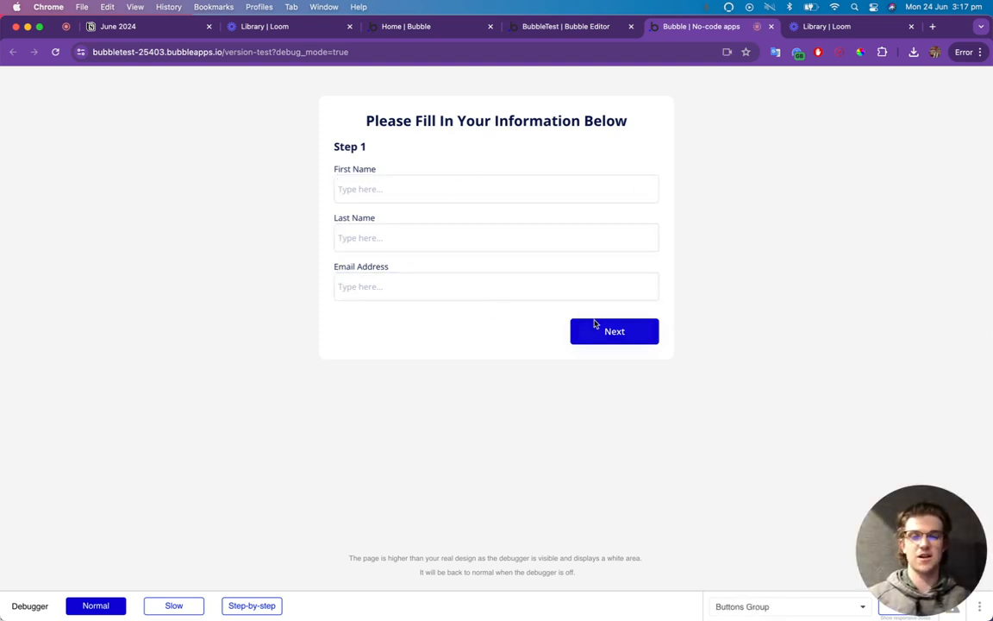
left_click(580, 288)
left_click(567, 238)
left_click(566, 198)
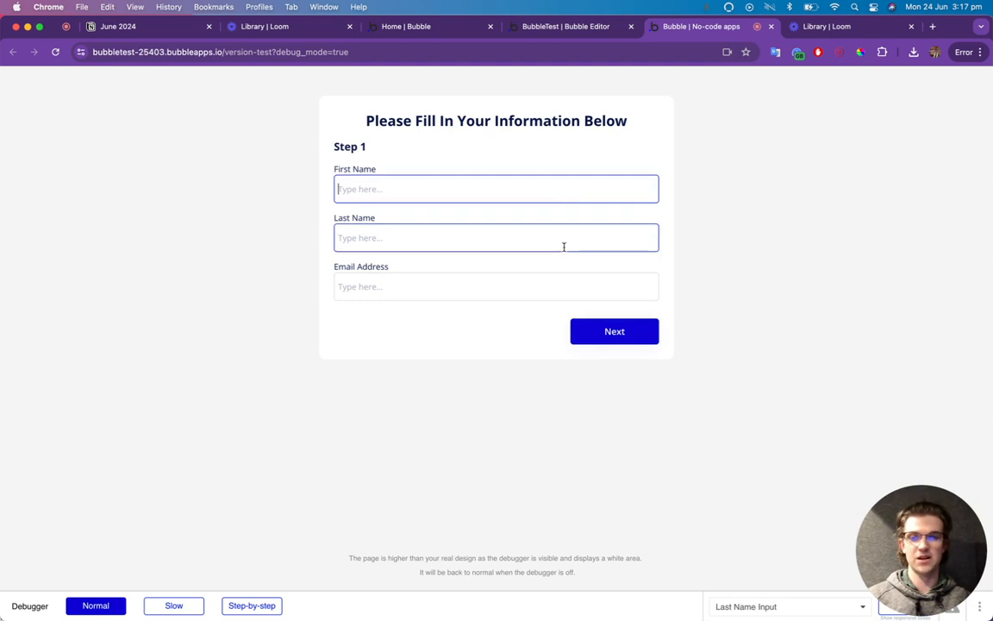
left_click(563, 245)
left_click(563, 283)
left_click(535, 238)
left_click(525, 195)
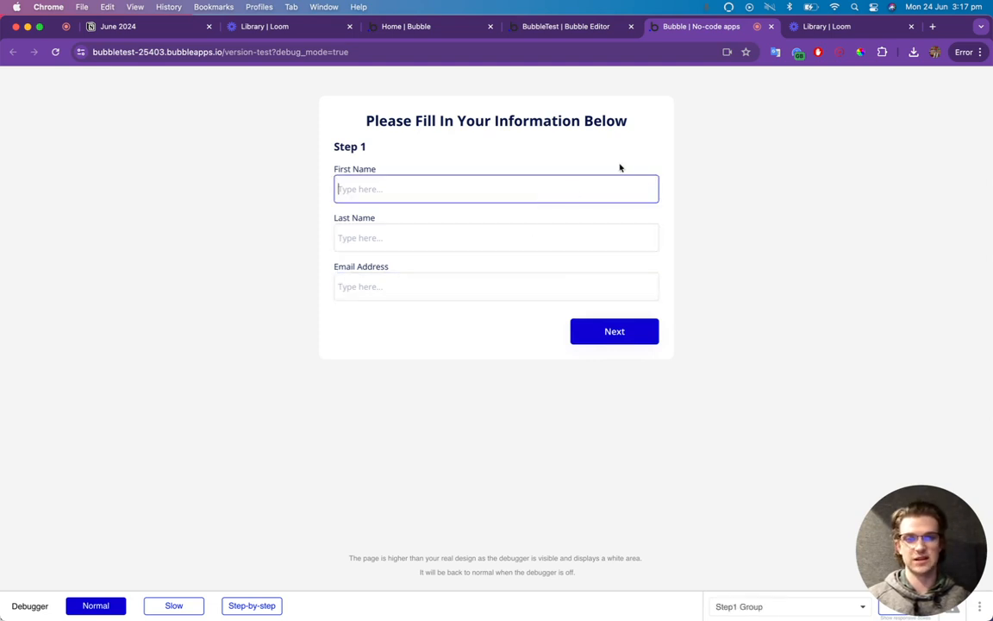
left_click(584, 28)
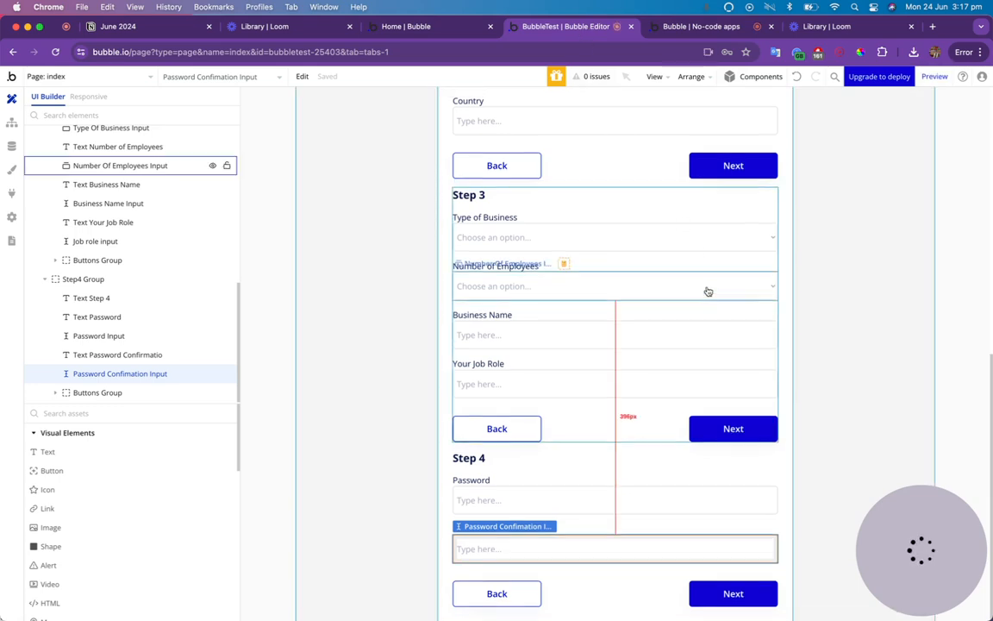
Create a click workflow for the Step 1 Next button with a Set state of an element action.
scroll(715, 319, "up", 10)
scroll(724, 290, "up", 1)
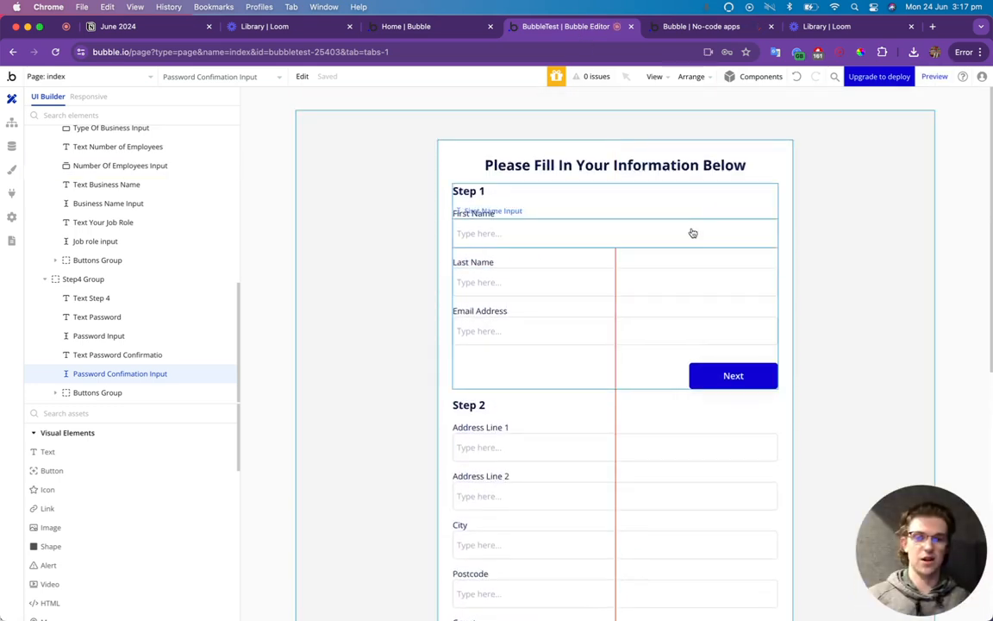
double_click(743, 375)
left_click(359, 270)
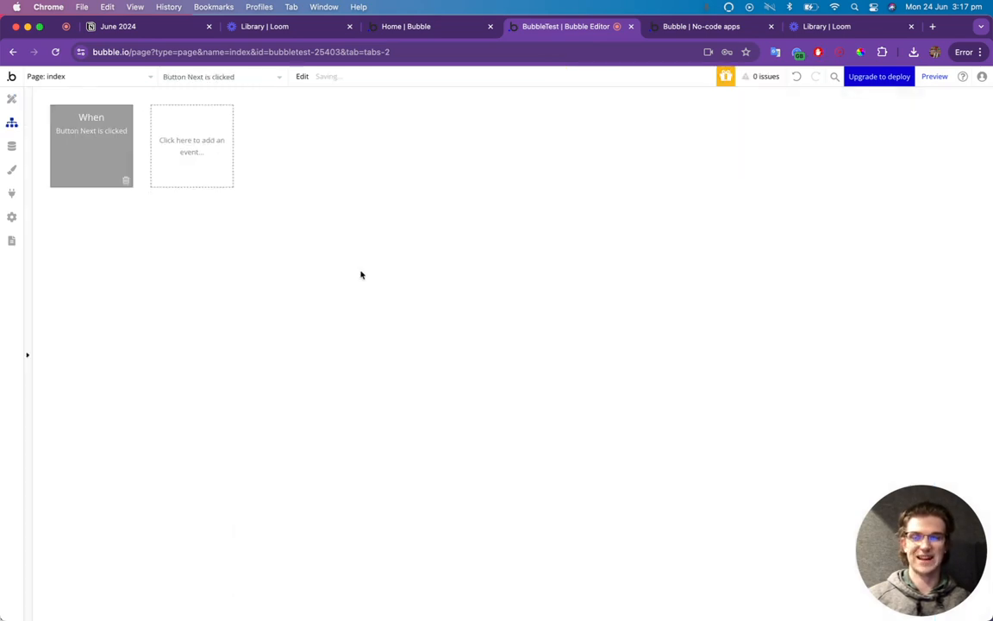
left_click(11, 99)
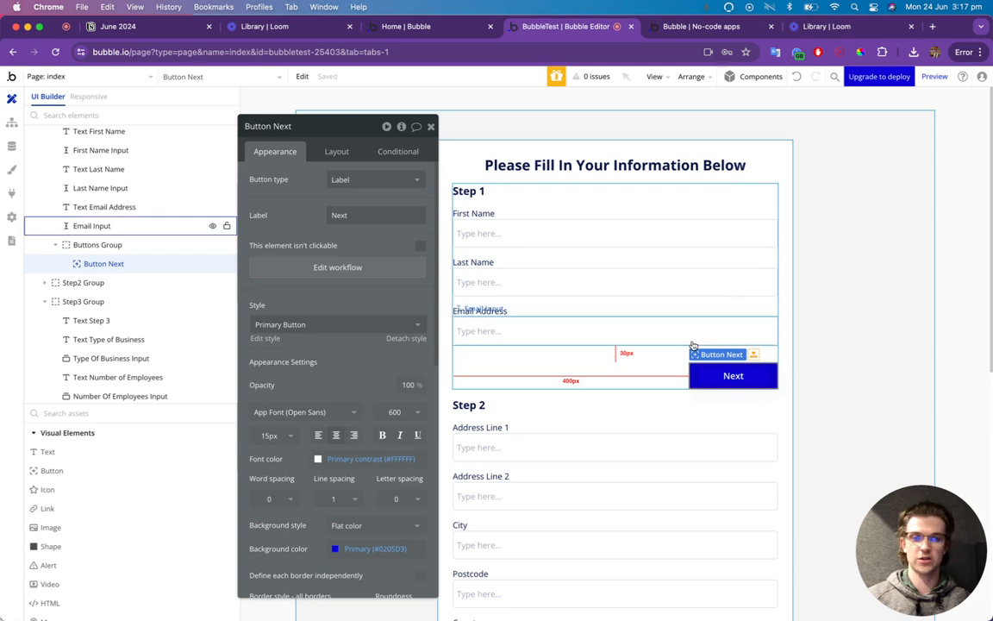
left_click(326, 268)
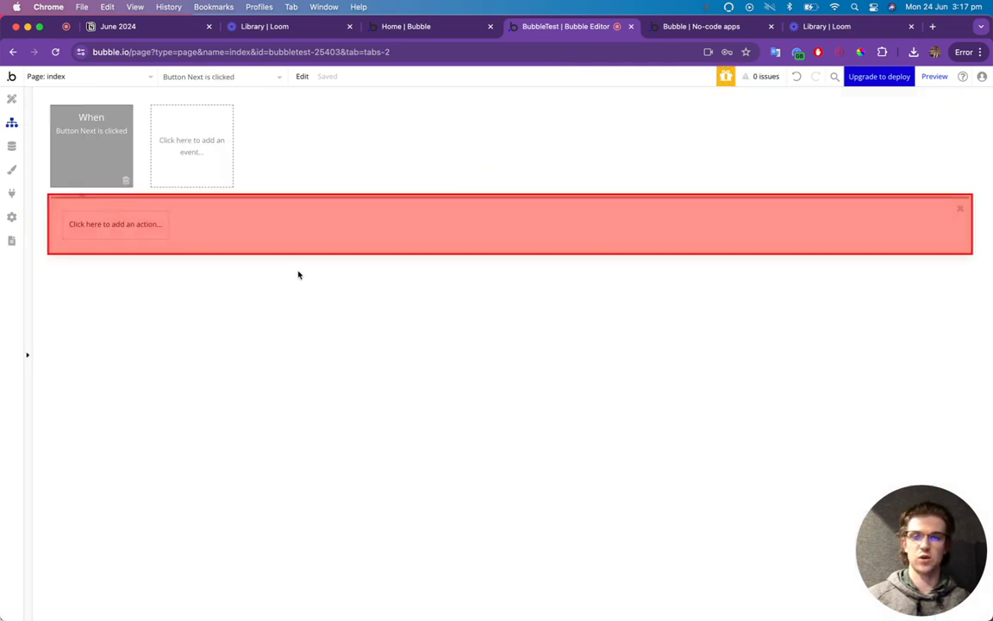
left_click(145, 229)
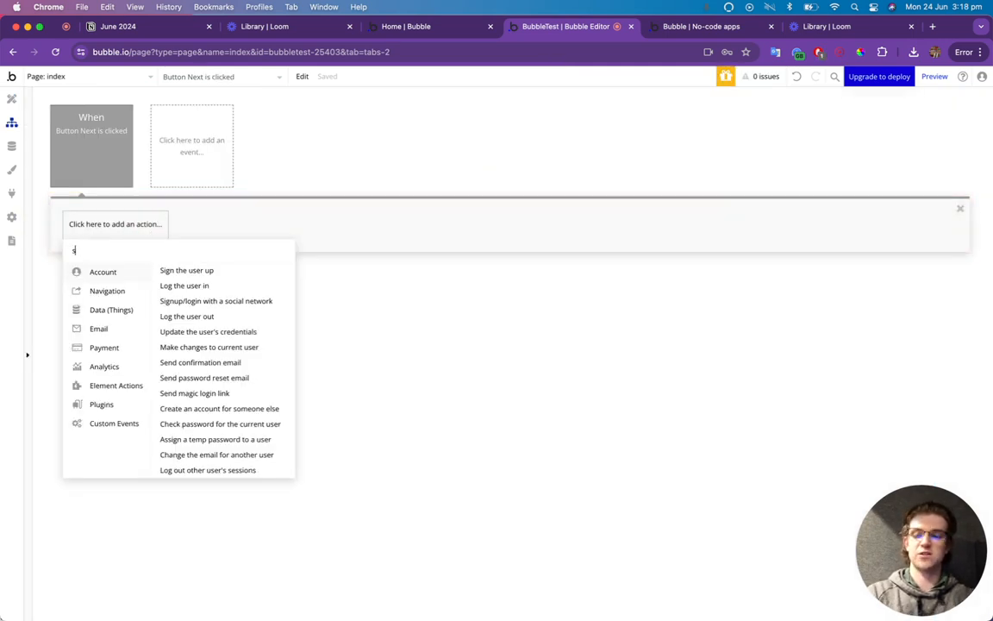
type("set st")
left_click(113, 271)
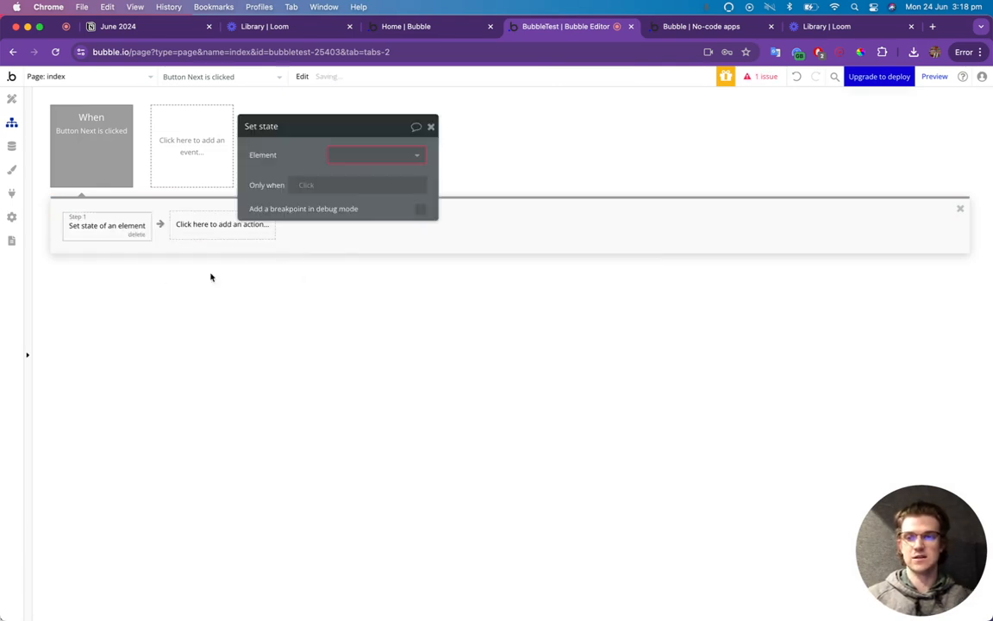
Point the action at Page Content's PageStep custom state with value Step 2.
left_click(368, 155)
type("page")
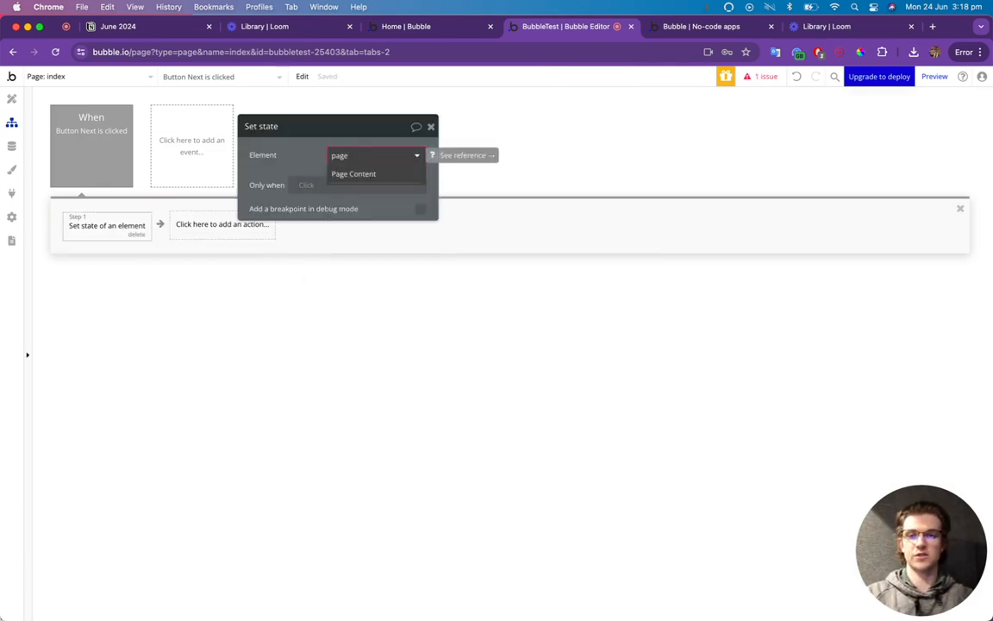
left_click(362, 173)
left_click(368, 182)
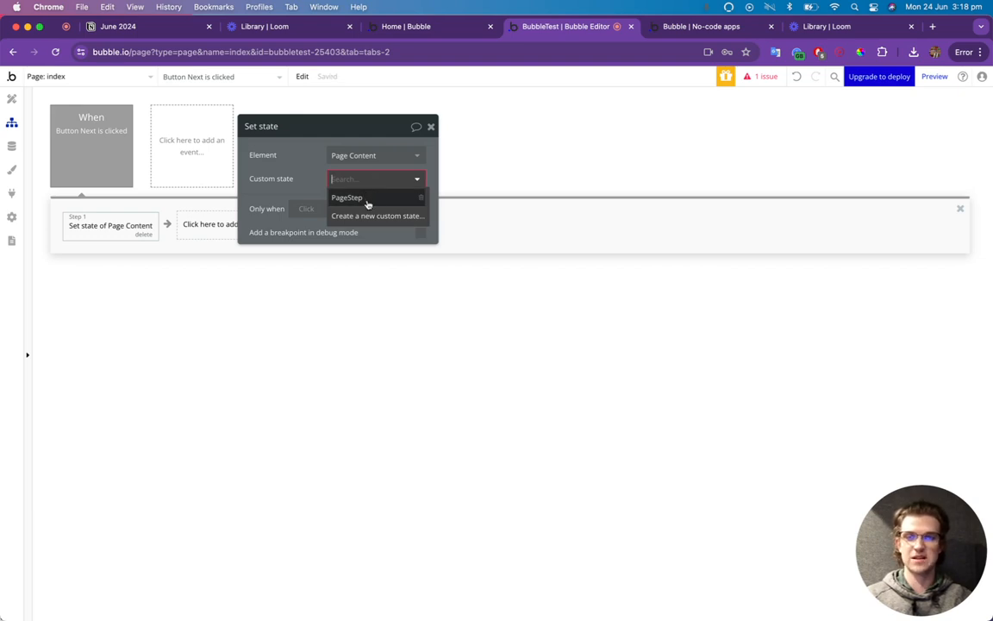
left_click(368, 198)
left_click(360, 203)
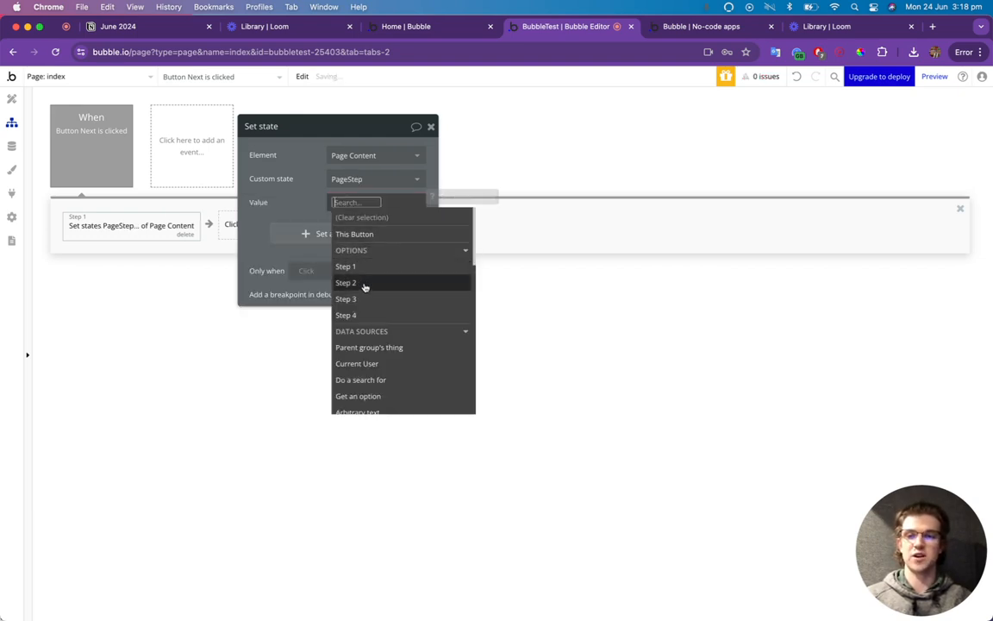
left_click(366, 283)
left_click(311, 210)
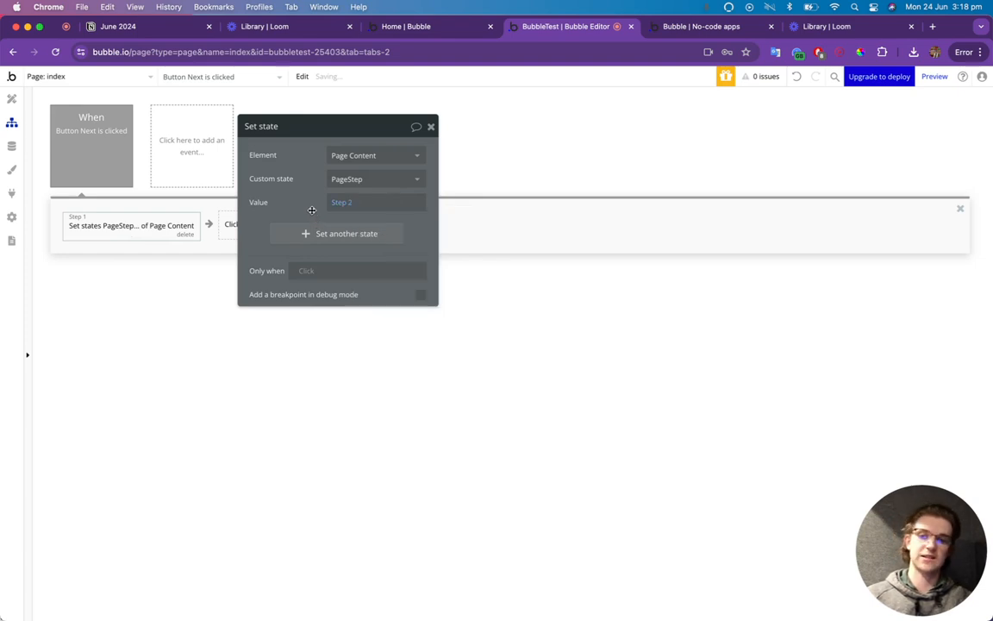
left_click(431, 127)
right_click(132, 234)
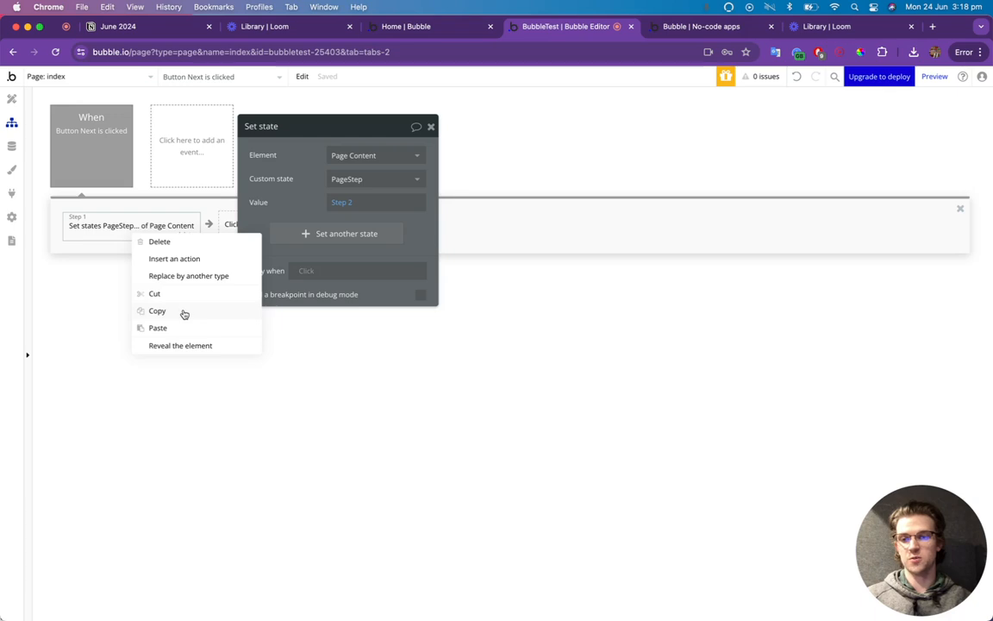
Copy the set state action into the Step 2 Next button's workflow with value Step 3.
left_click(184, 312)
left_click(11, 99)
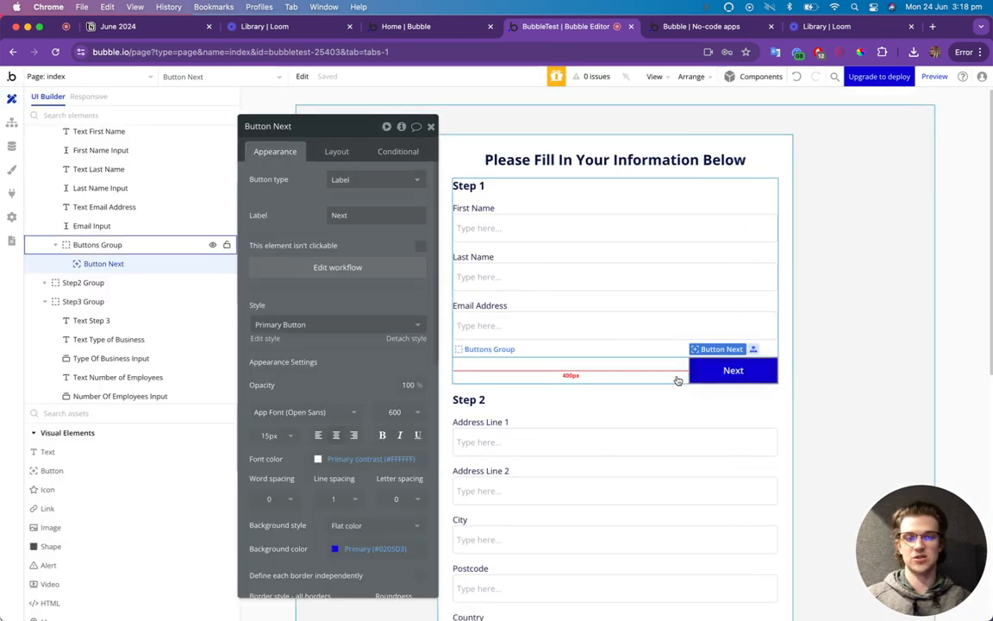
scroll(694, 371, "down", 5)
left_click(717, 295)
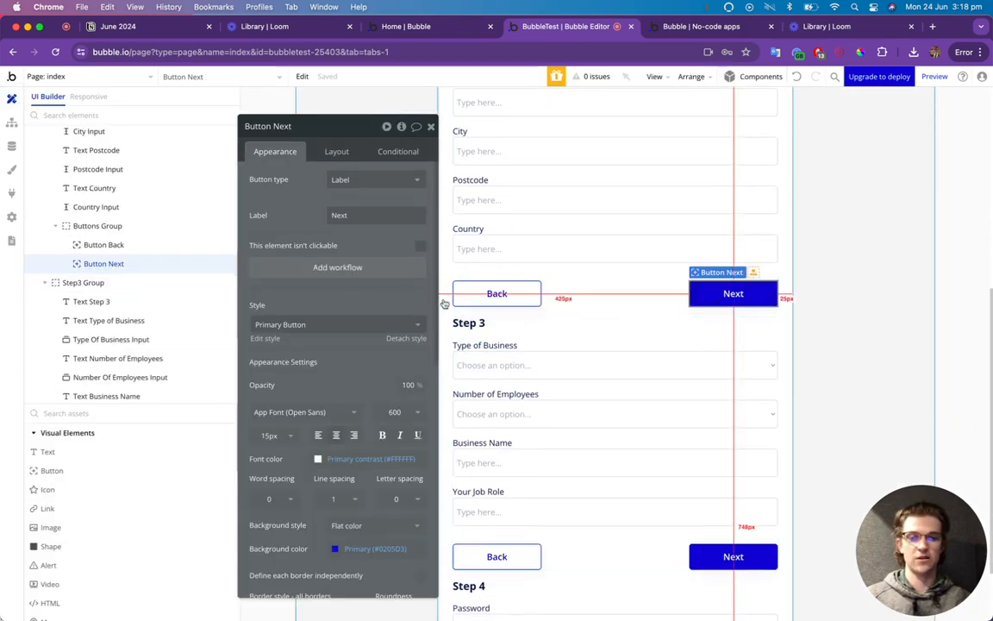
left_click(344, 268)
right_click(118, 226)
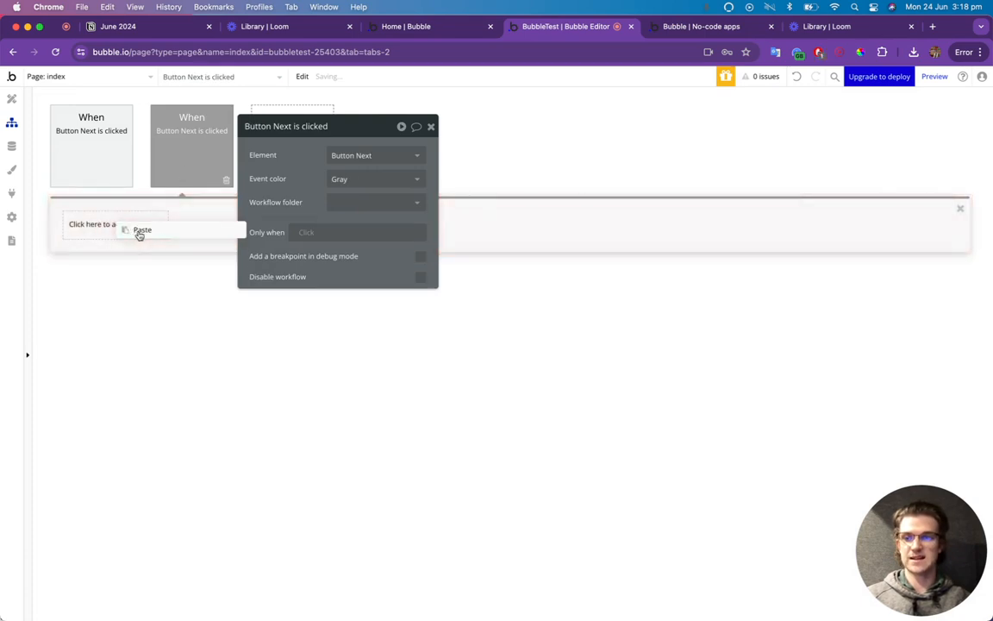
left_click(135, 230)
left_click(350, 202)
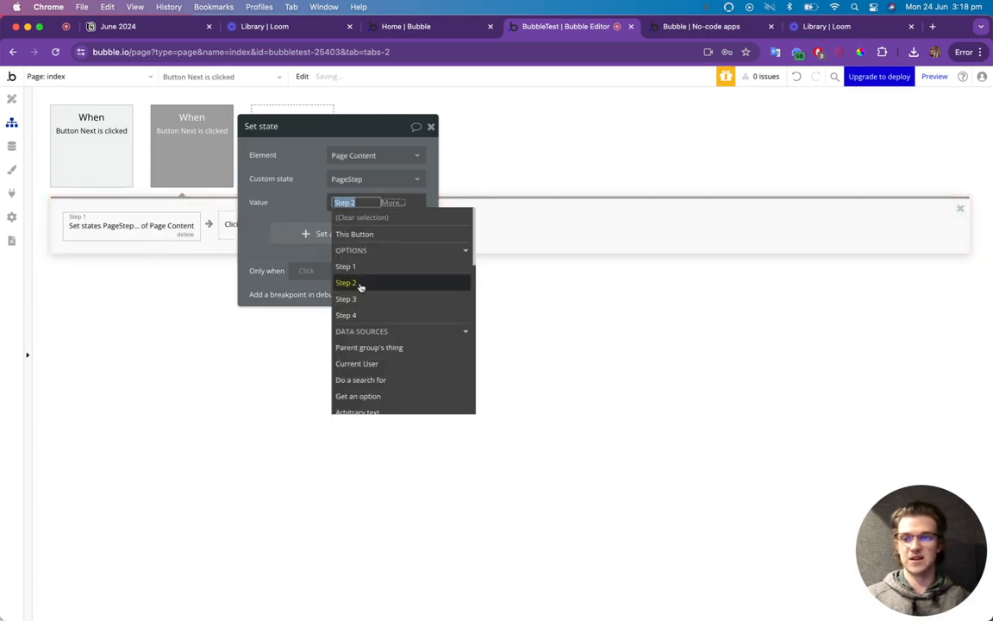
left_click(370, 299)
Paste the same set state action into the Step 3 Next button's workflow, value Step 3.
left_click(12, 98)
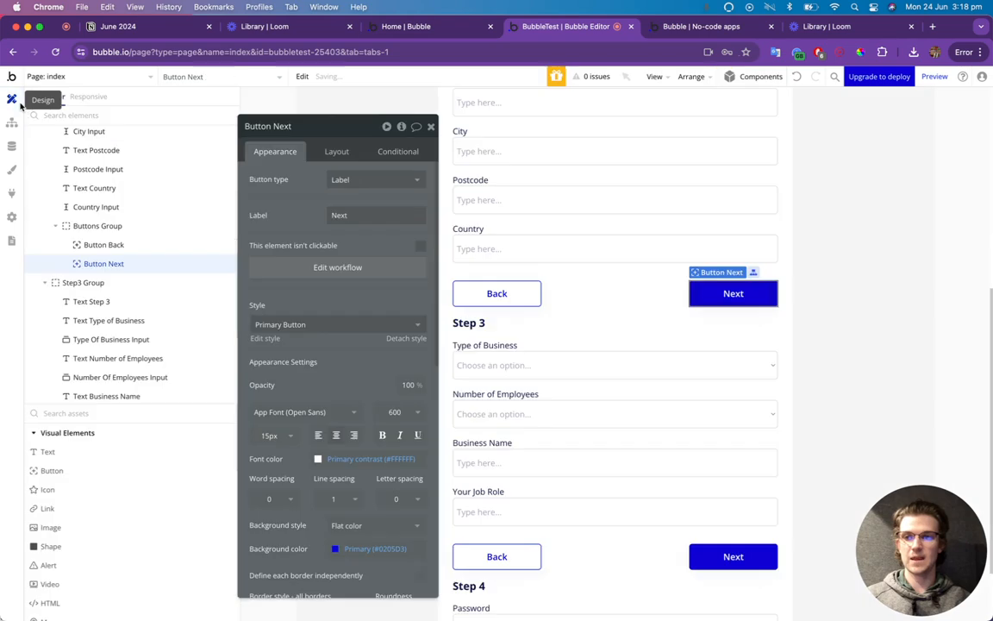
scroll(703, 470, "down", 3)
left_click(733, 418)
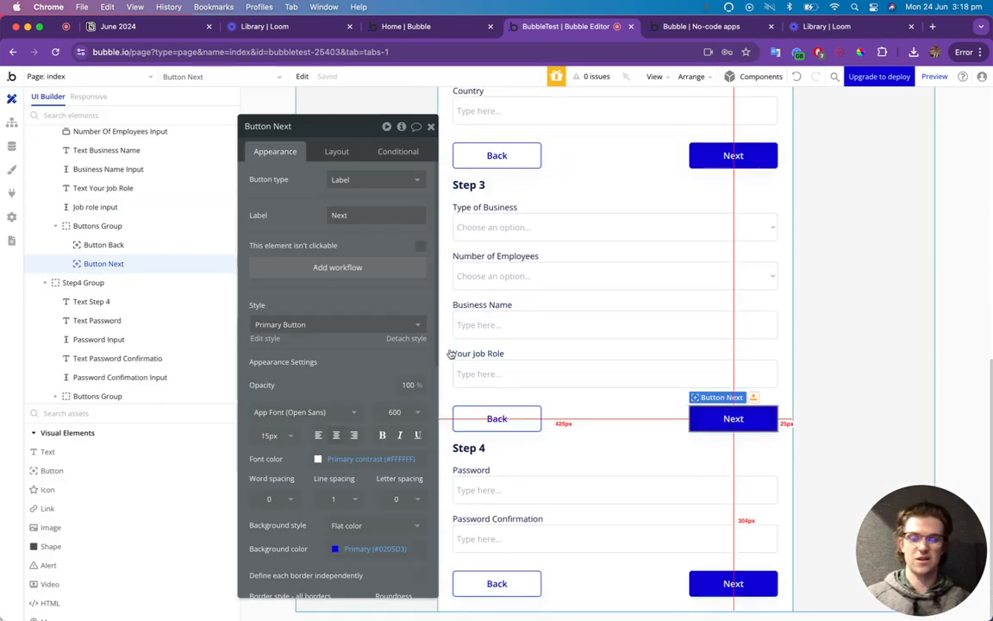
left_click(268, 270)
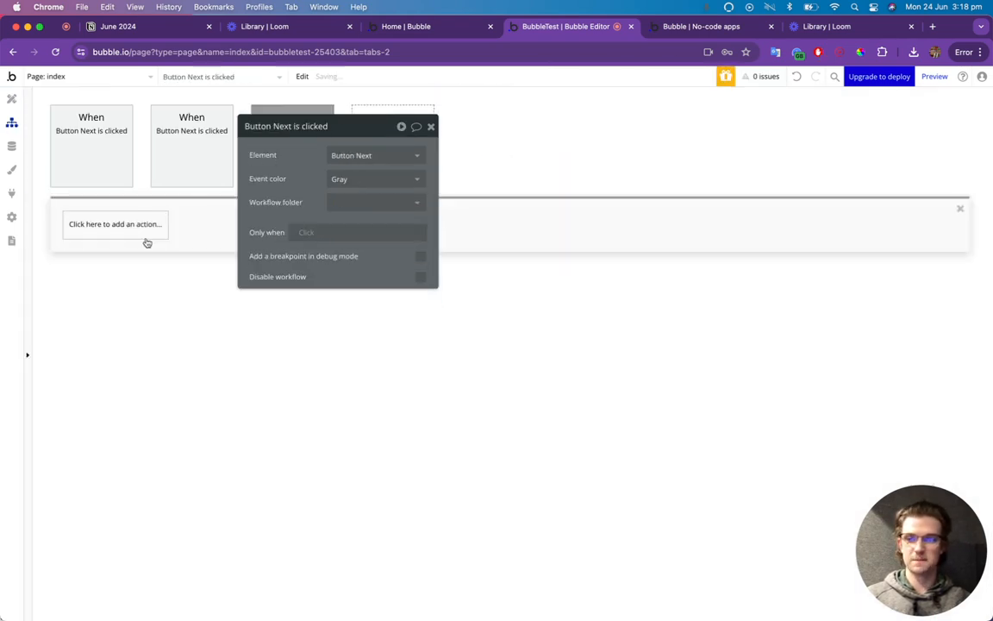
right_click(131, 234)
left_click(152, 246)
left_click_drag(336, 133, 519, 134)
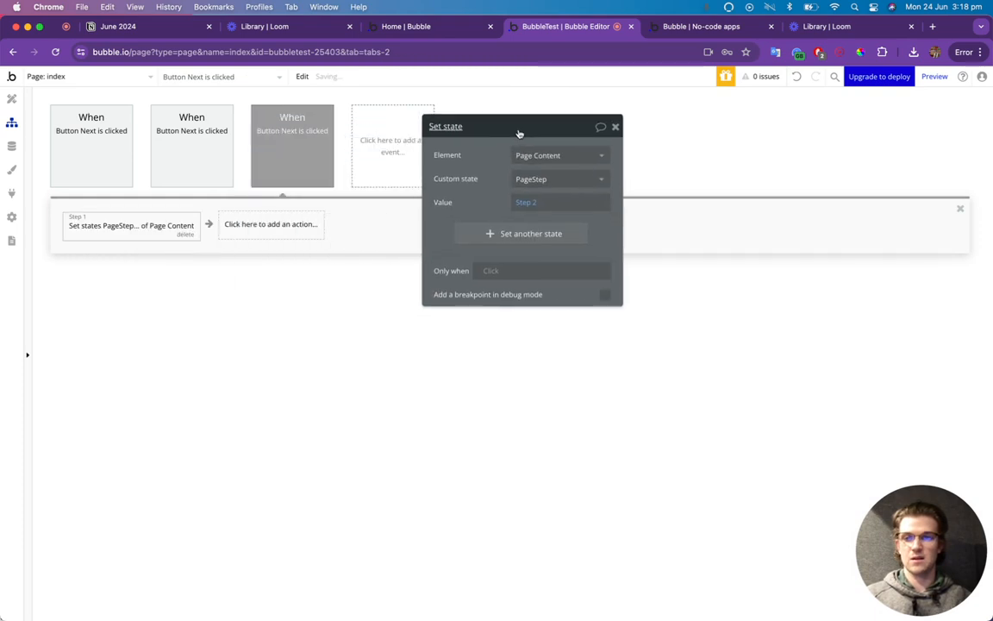
left_click(566, 203)
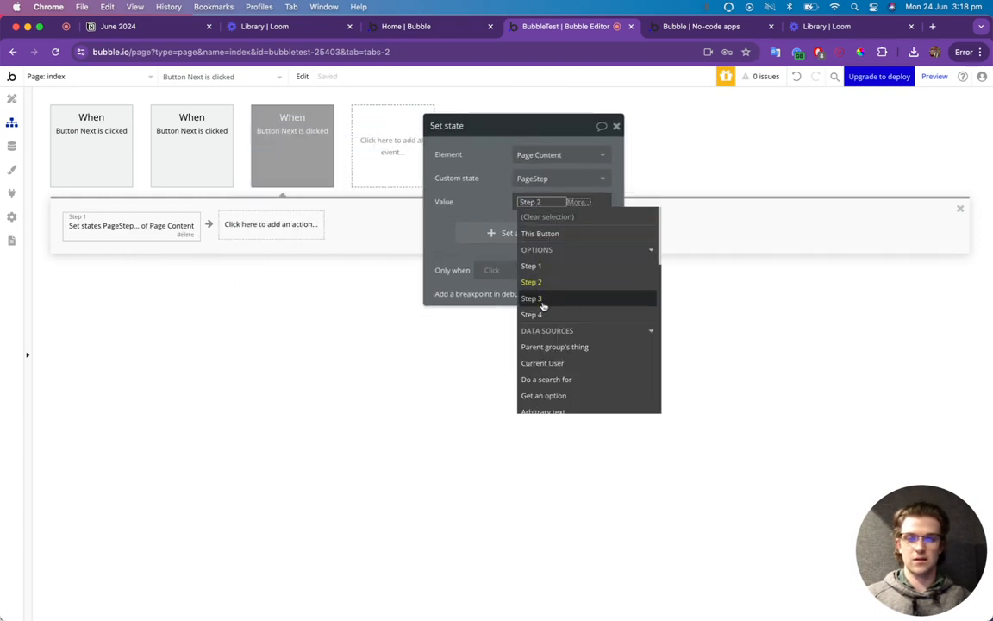
left_click(543, 298)
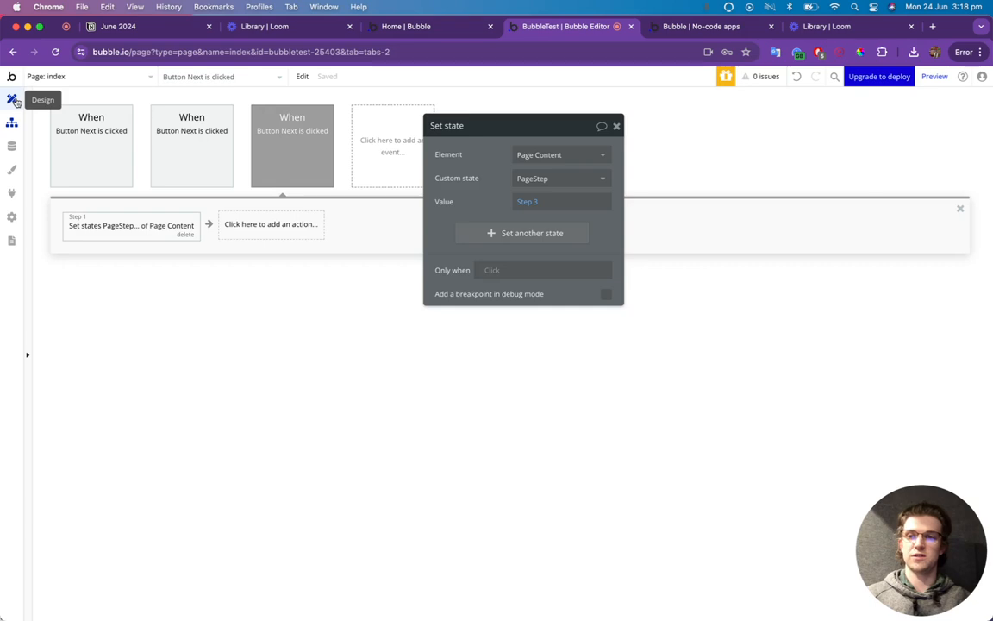
left_click(12, 98)
Relabel the Step 4 Next button Submit.
left_click(752, 582)
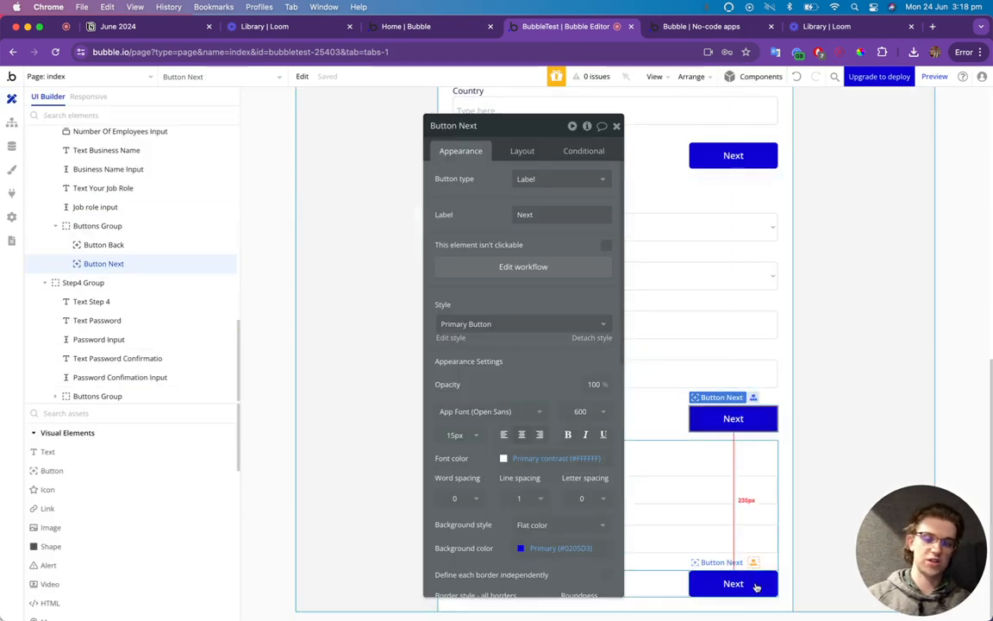
double_click(526, 213)
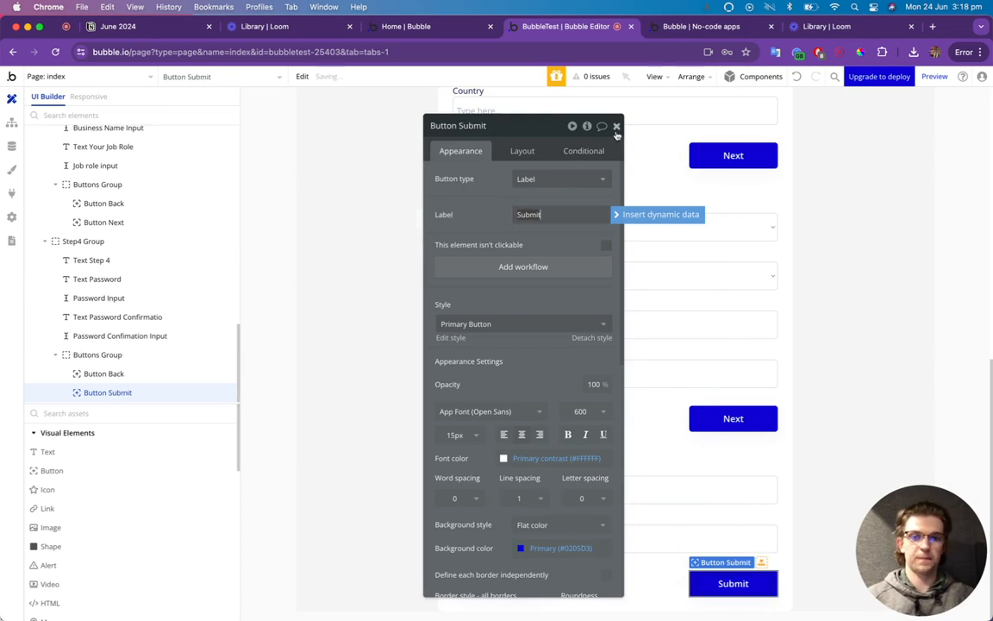
left_click(616, 126)
Give the Step 4 Back button a workflow setting PageStep to Step 3.
left_click(532, 584)
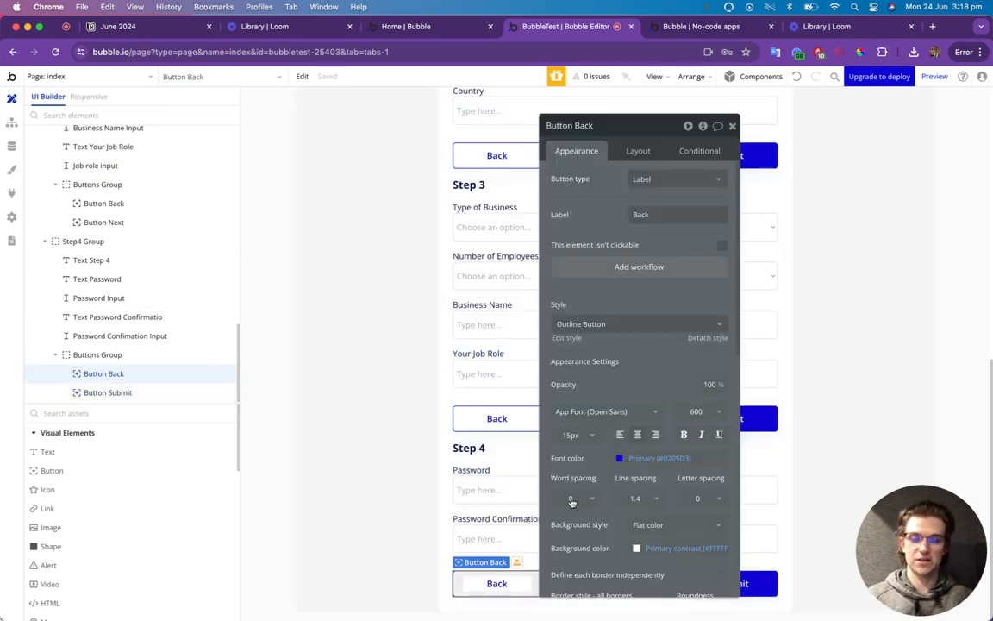
left_click(606, 270)
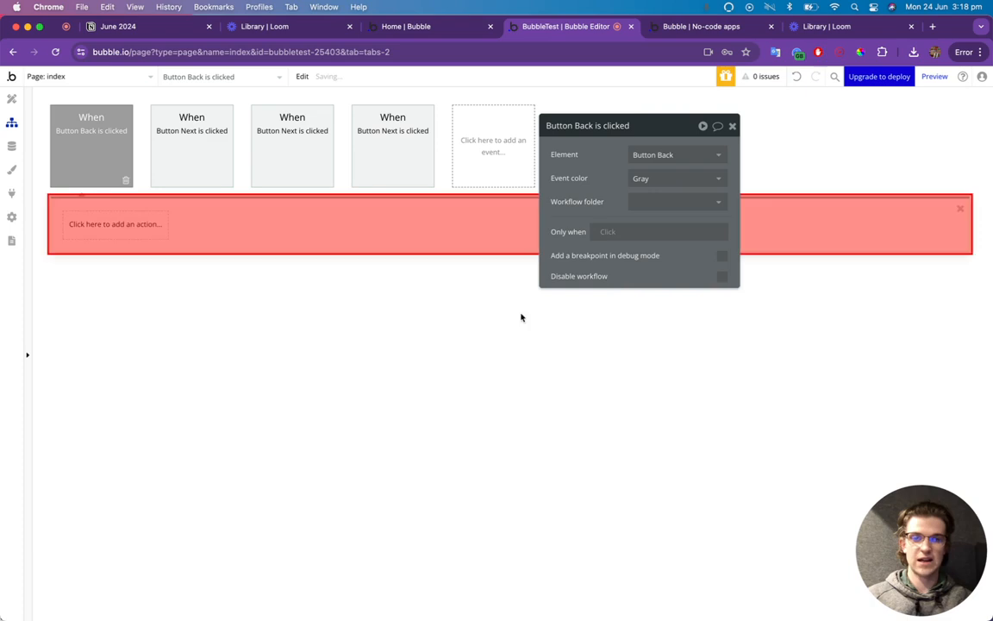
key("super+v")
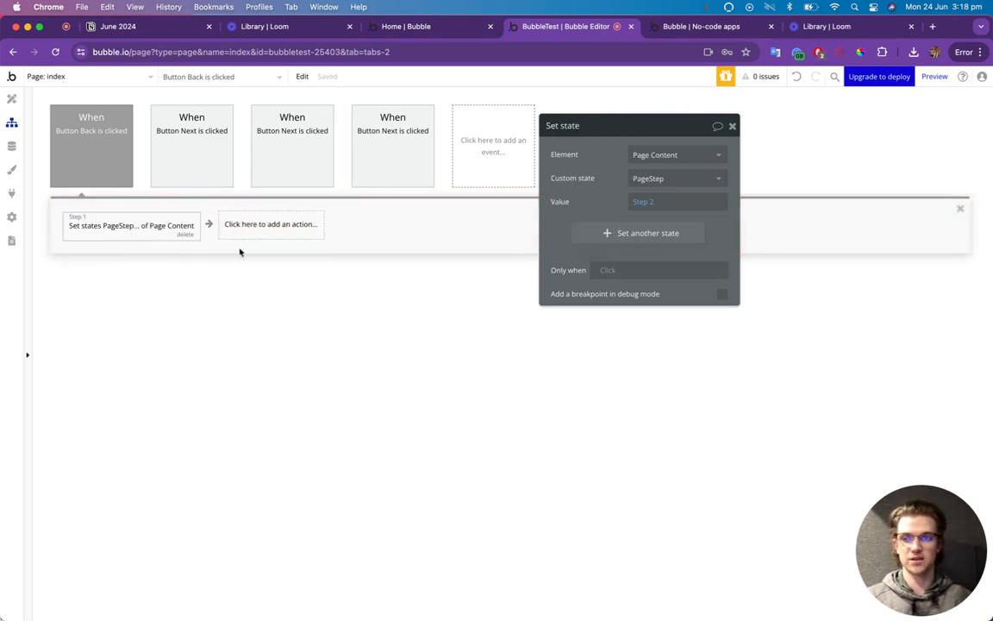
left_click(645, 201)
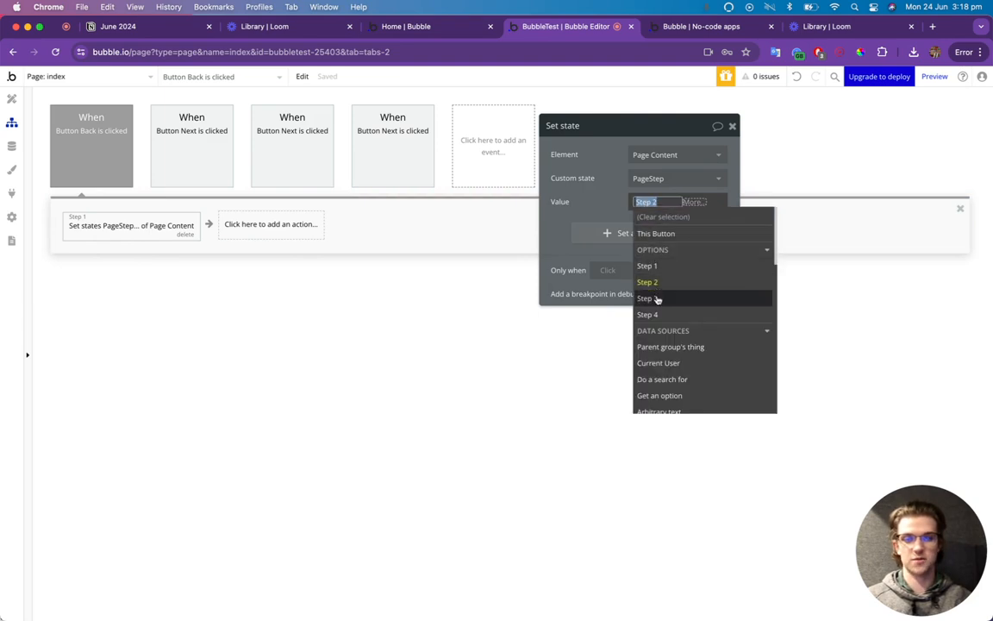
left_click(659, 296)
left_click(485, 210)
left_click(12, 99)
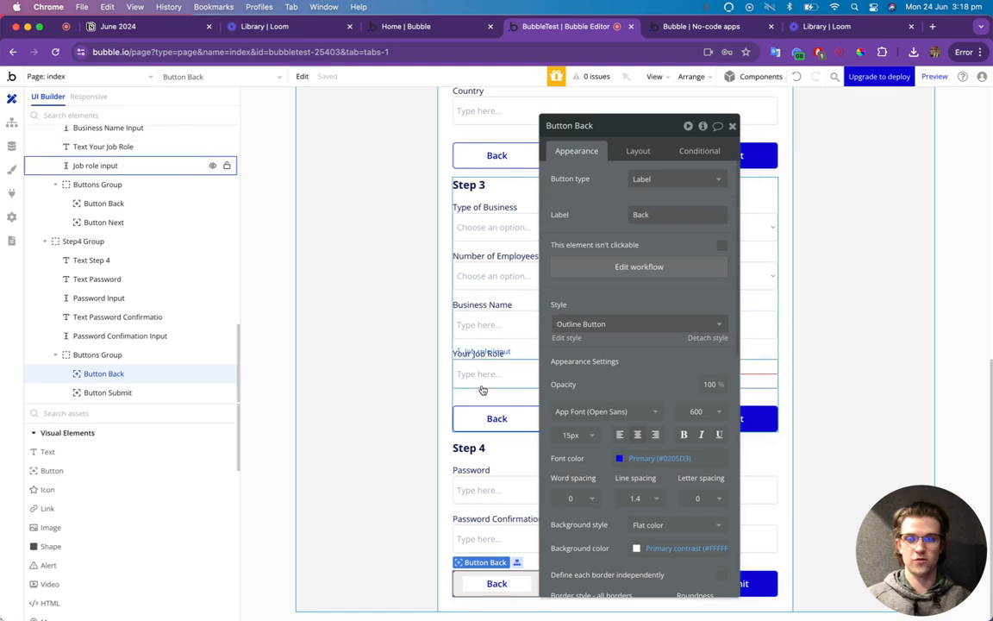
Paste the set state action into a new click workflow for the Step 3 Back button.
left_click(487, 418)
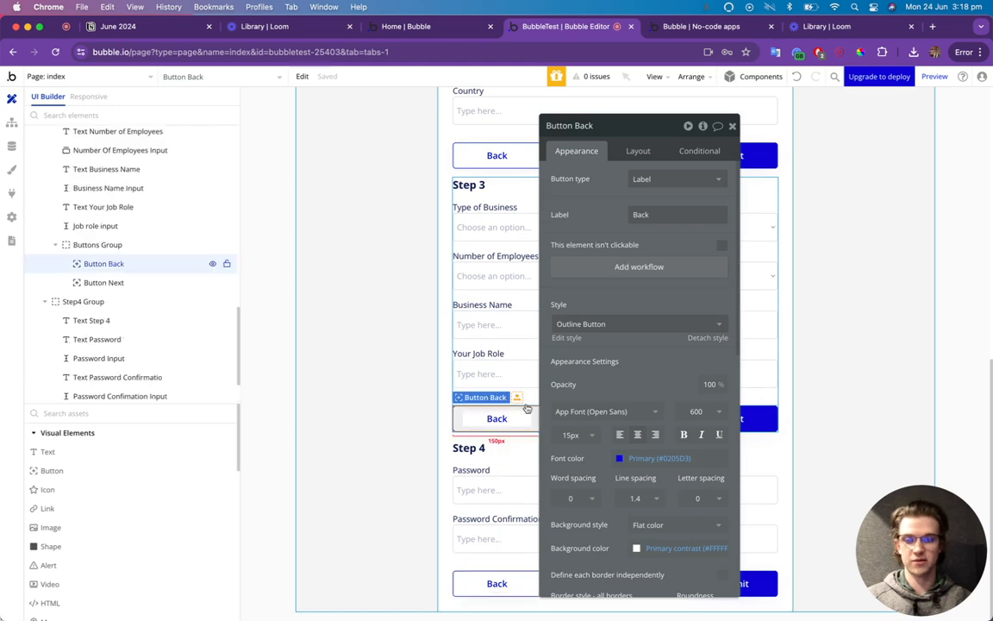
left_click(589, 275)
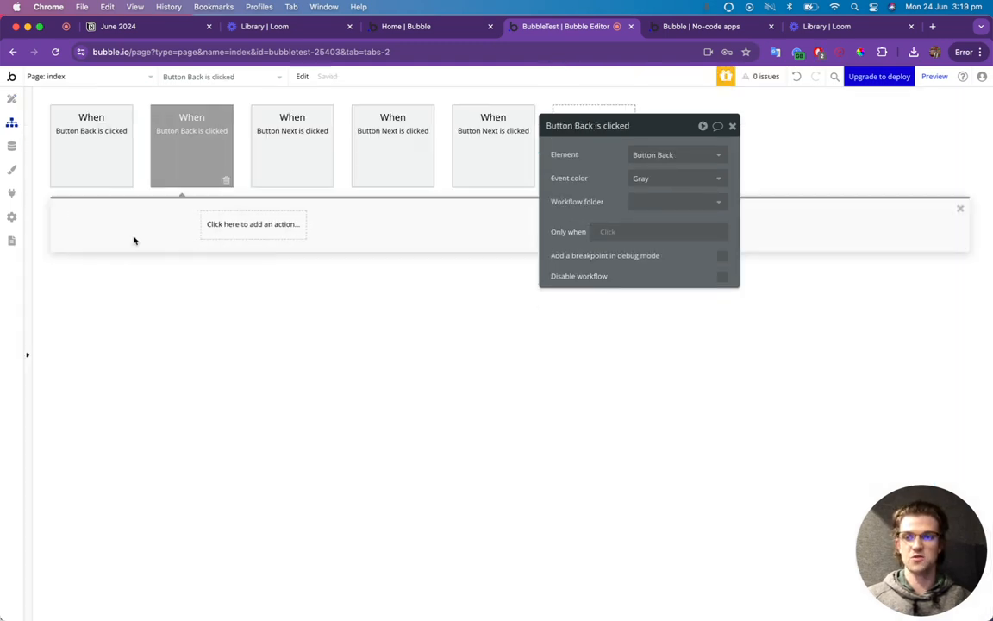
key("super+v")
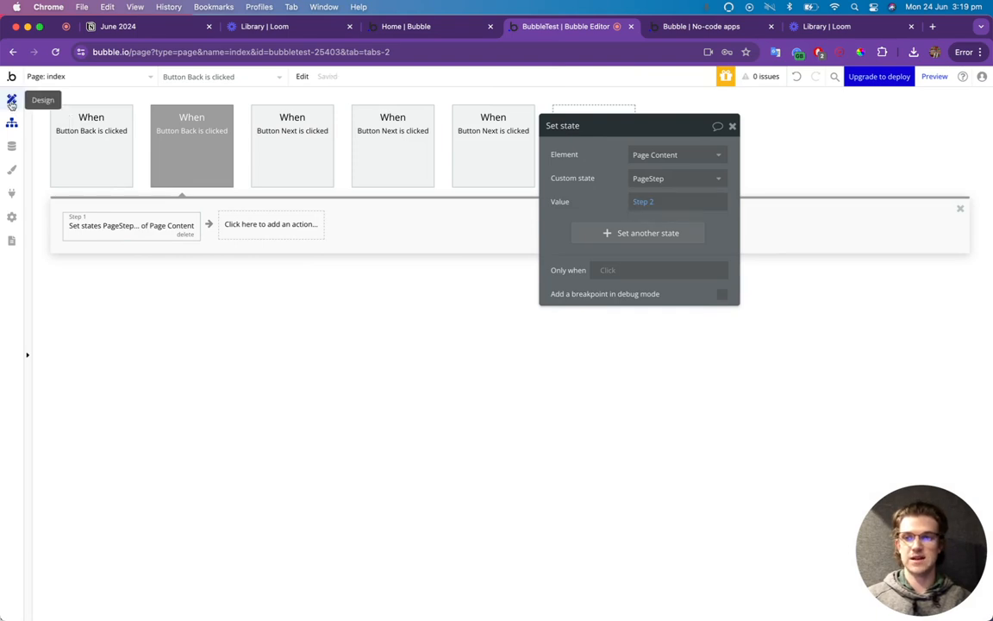
left_click(11, 100)
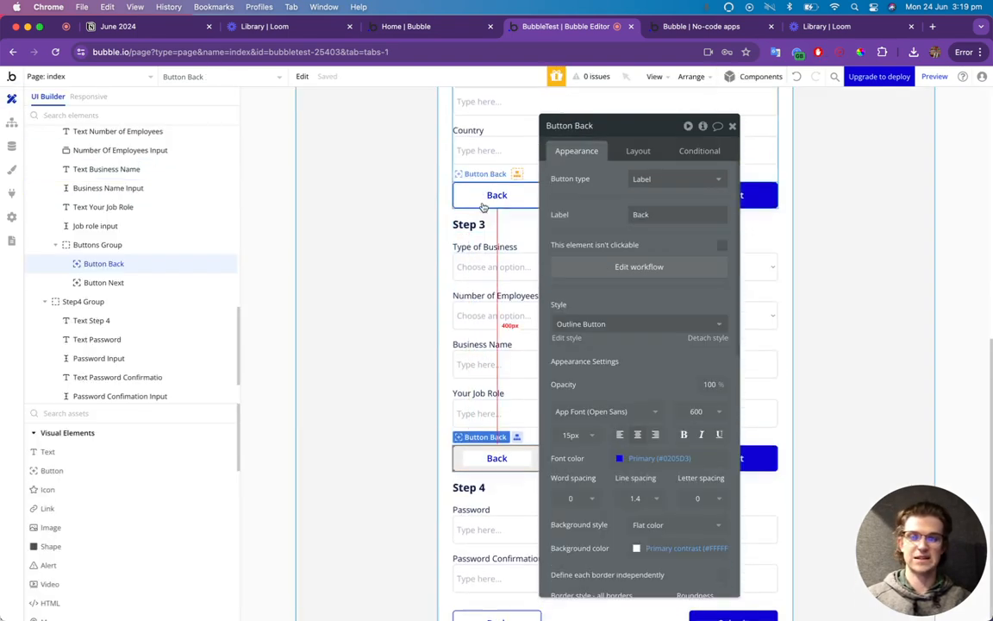
Give the Step 2 Back button a workflow setting PageStep to Step 1.
left_click(488, 157)
left_click(612, 274)
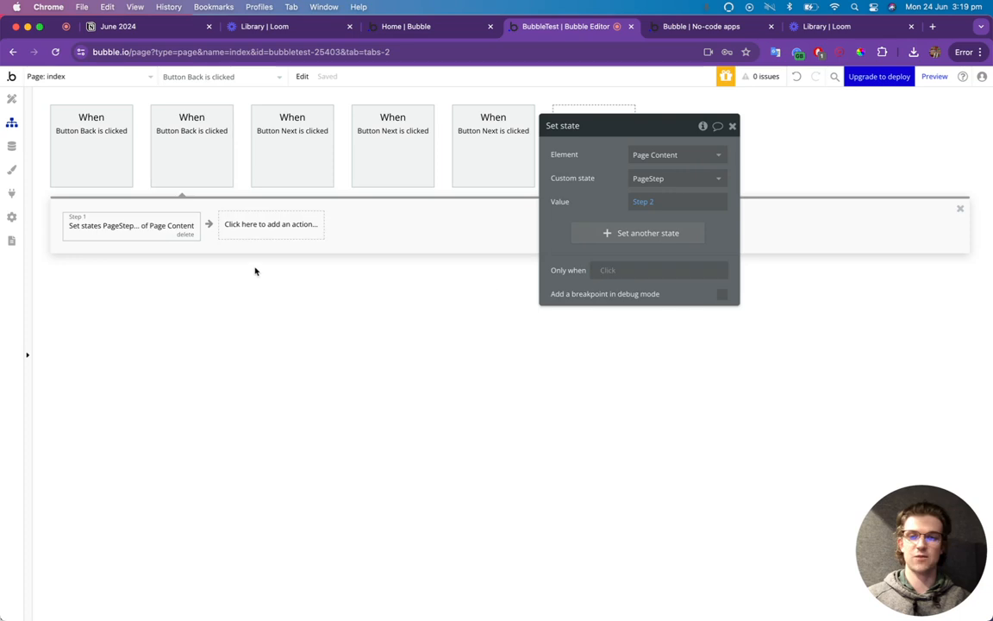
key("super+v")
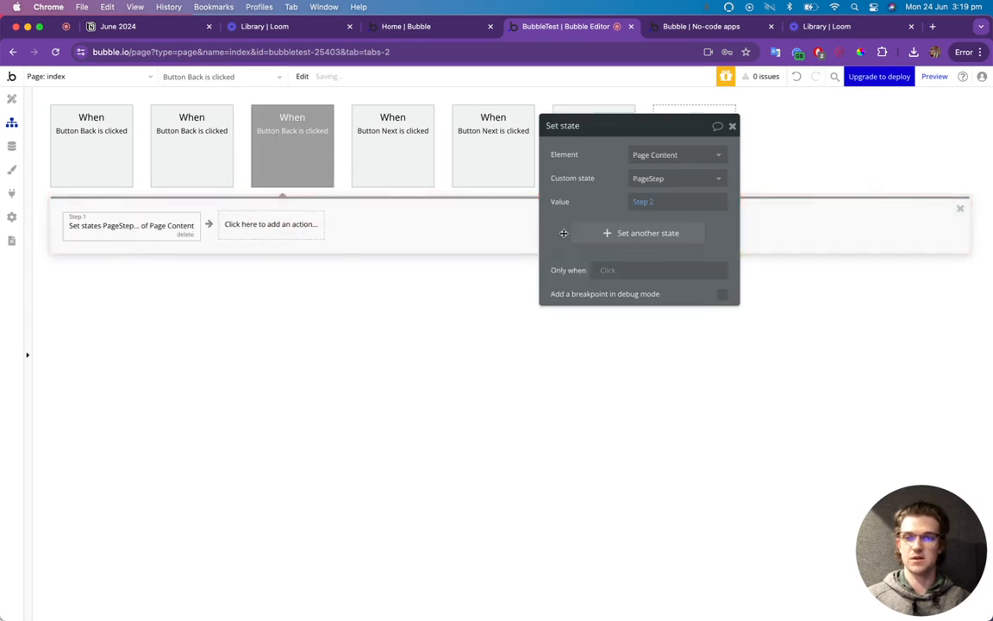
left_click(650, 203)
left_click(660, 262)
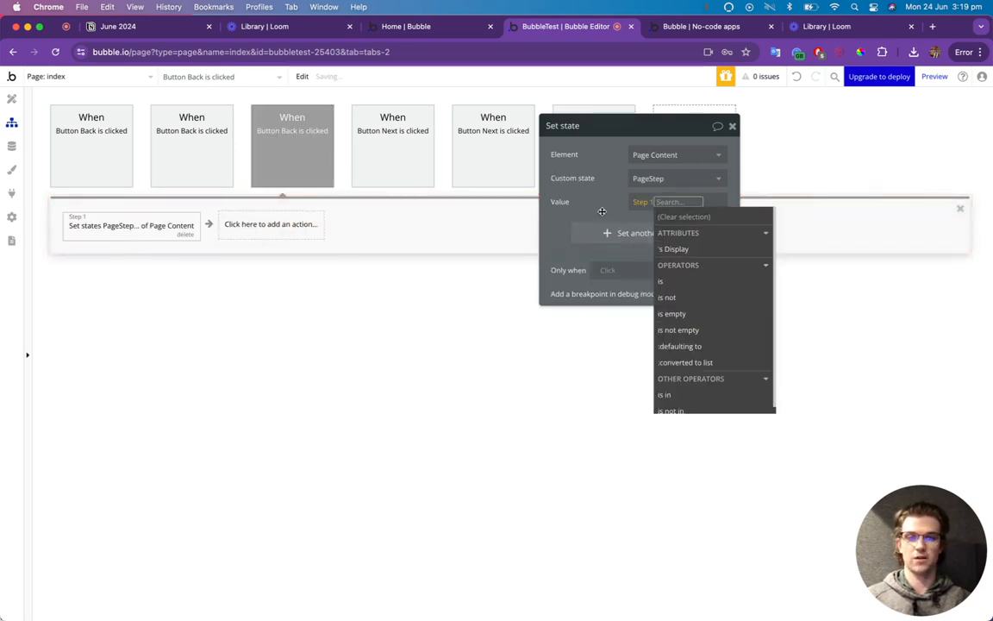
left_click(602, 211)
left_click(731, 127)
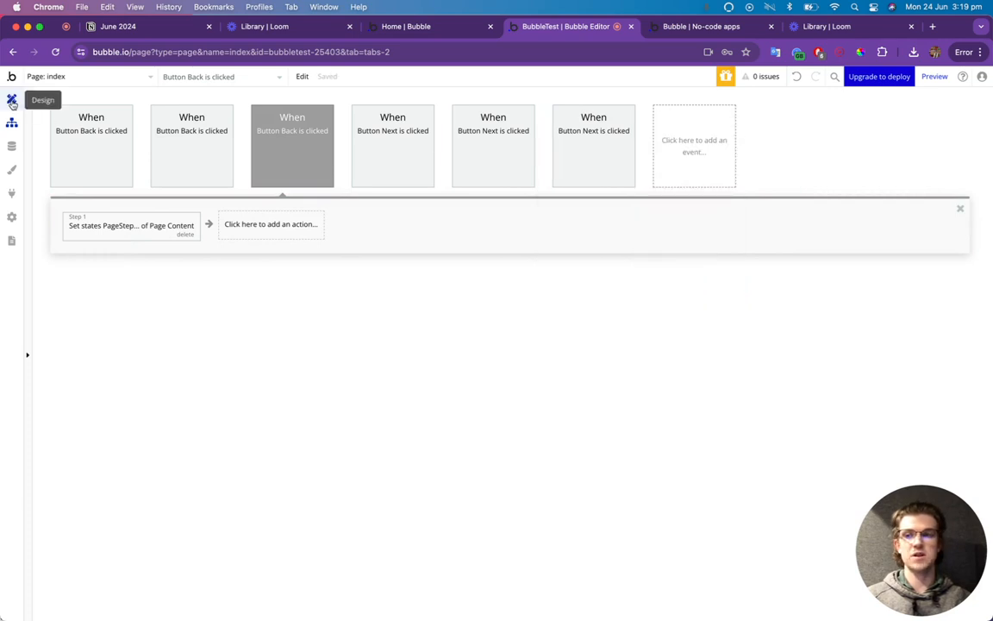
left_click(12, 98)
left_click(702, 30)
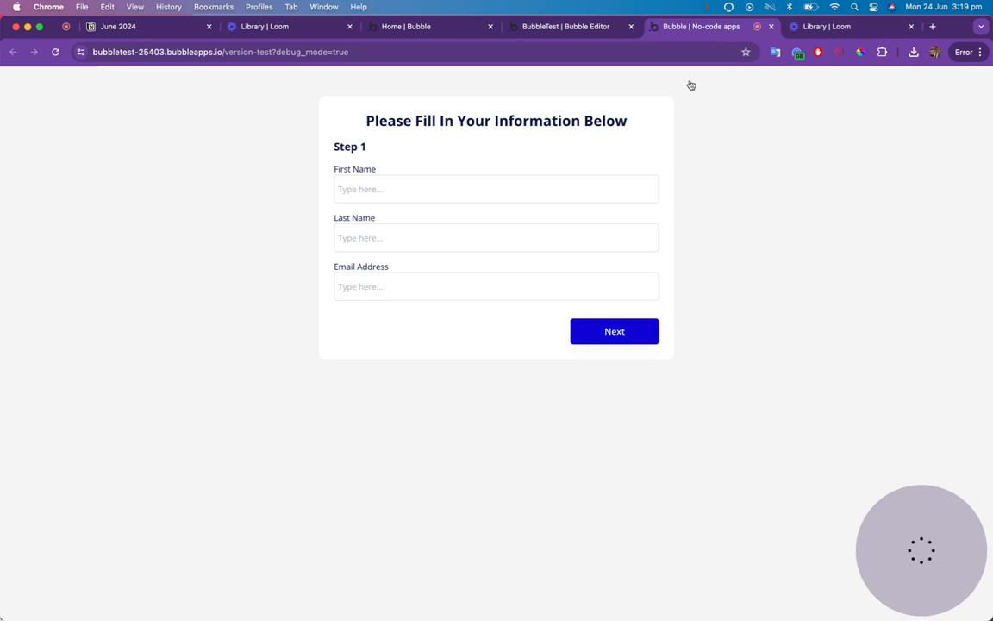
Advance the preview form with its Next buttons from Step 1 through Step 2 to Step 3.
left_click(653, 331)
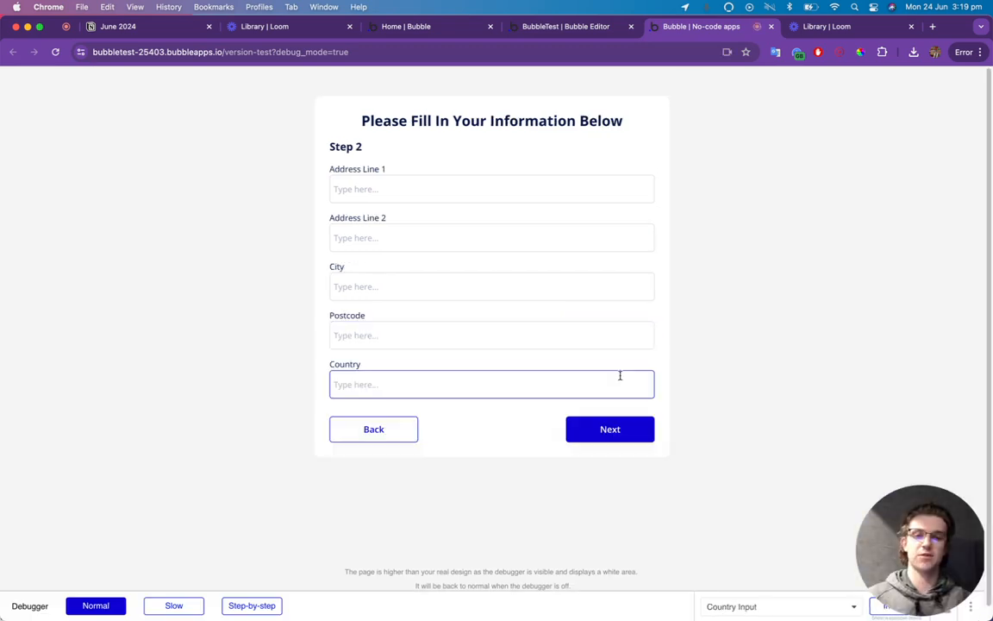
left_click(608, 429)
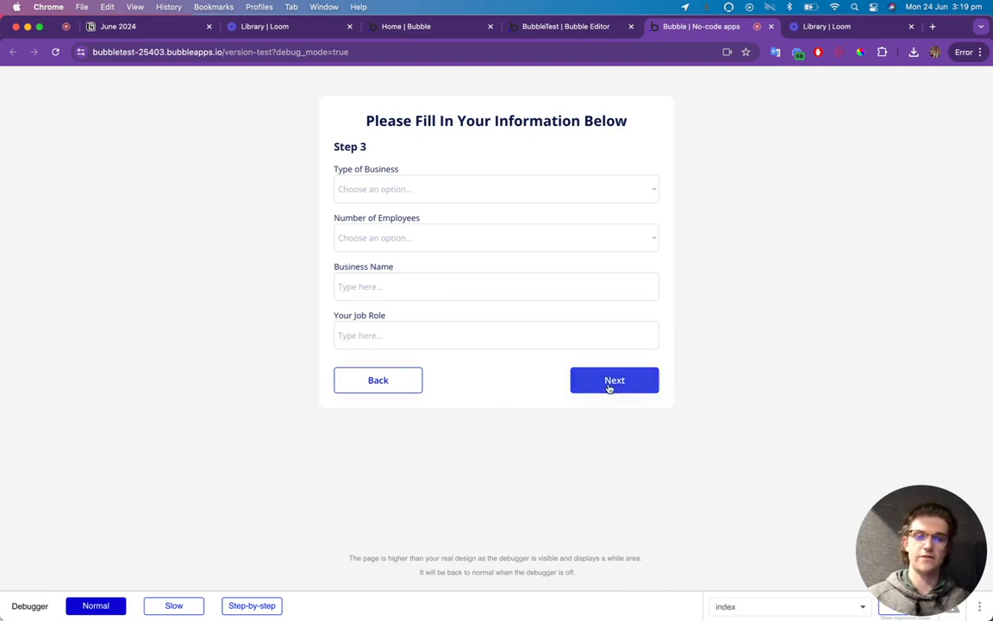
Change the Step 3 Next button's Set state value from Step 3 to Step 4.
left_click(562, 31)
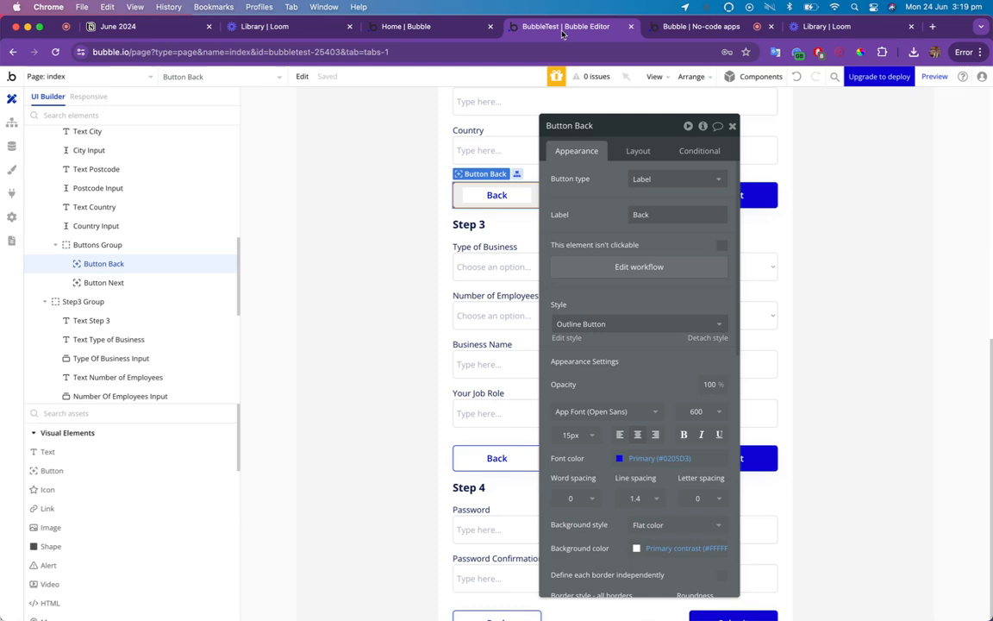
left_click(732, 126)
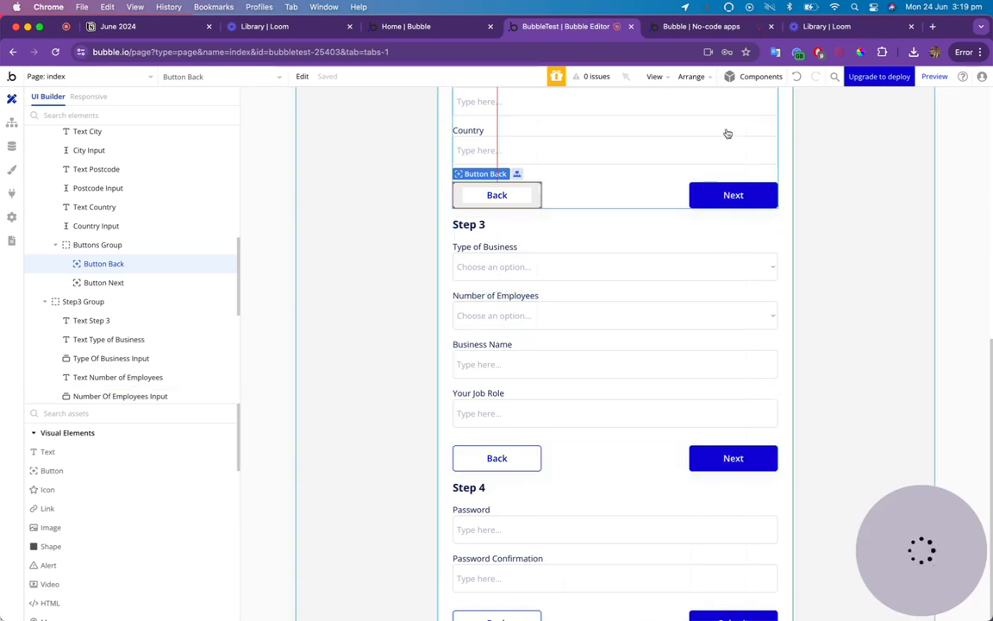
double_click(747, 464)
left_click(639, 268)
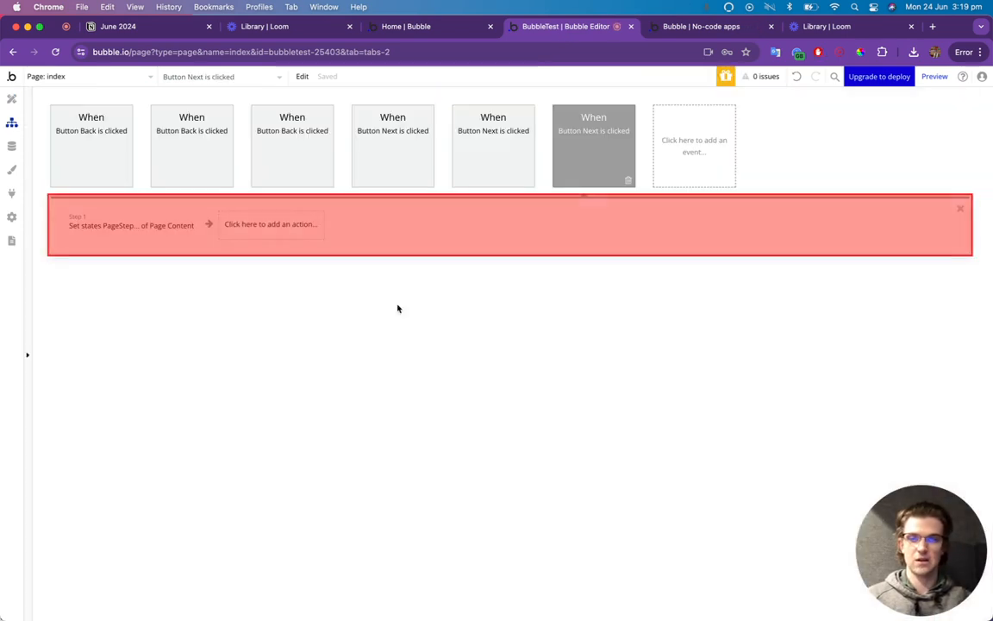
left_click(138, 226)
left_click(654, 207)
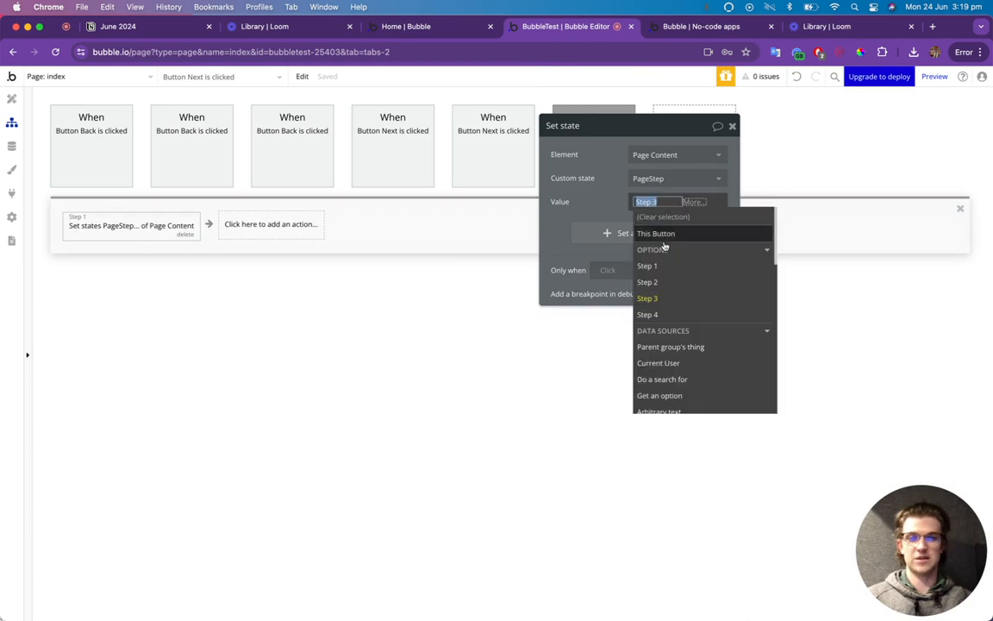
left_click(648, 312)
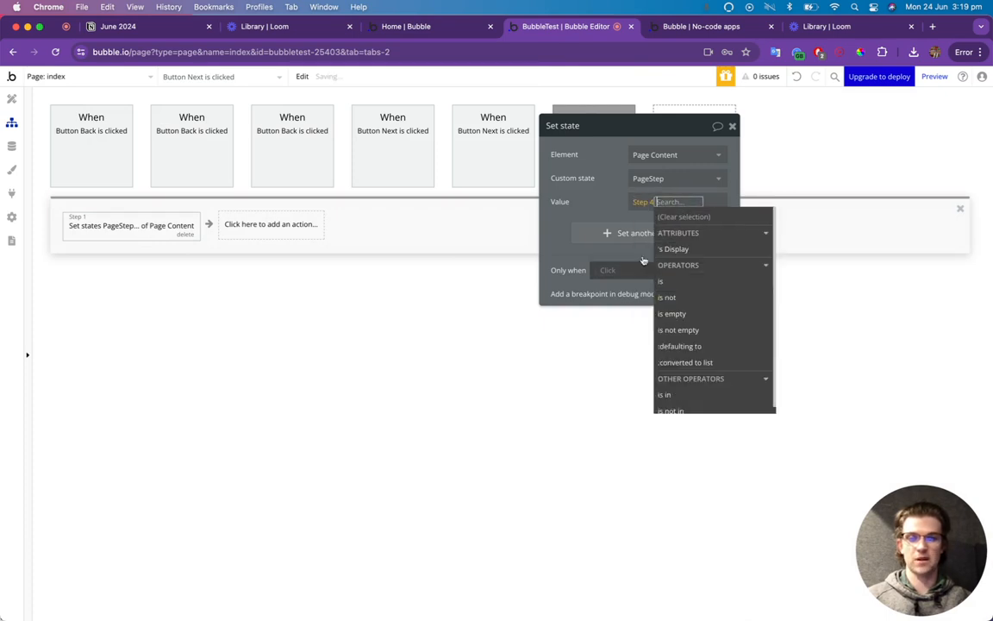
left_click(732, 126)
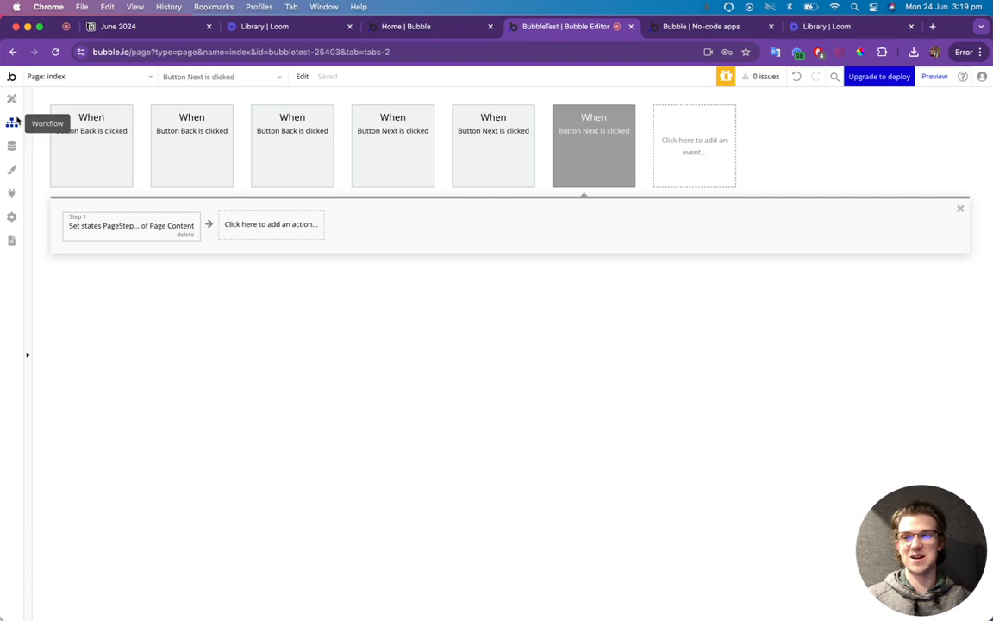
left_click(681, 26)
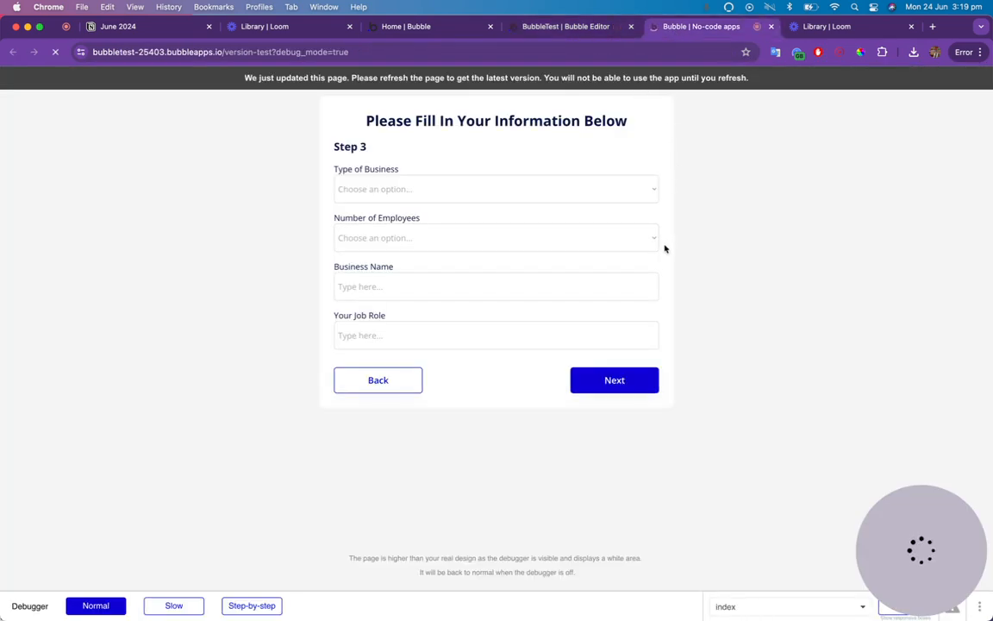
Reload the preview, step forward to Step 4, back to Step 1, and forward to Step 4 again.
left_click(643, 335)
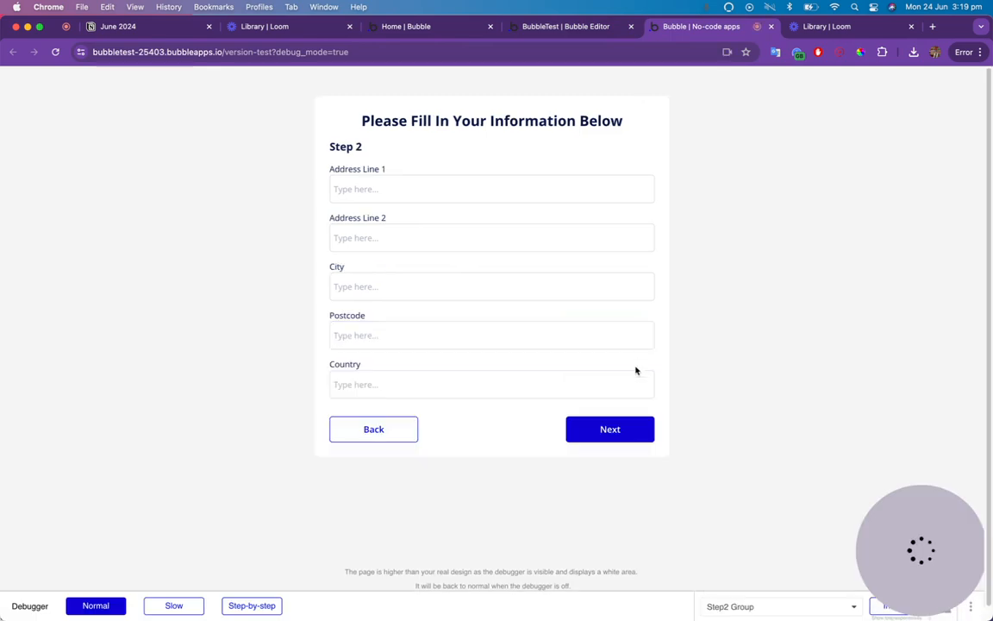
left_click(635, 428)
left_click(636, 388)
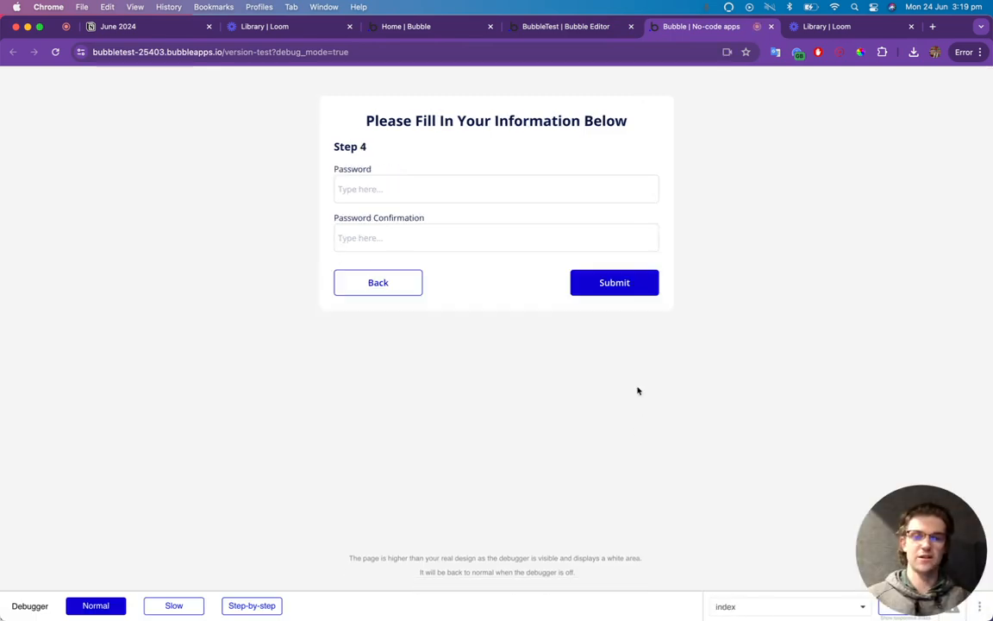
left_click(366, 288)
left_click(404, 382)
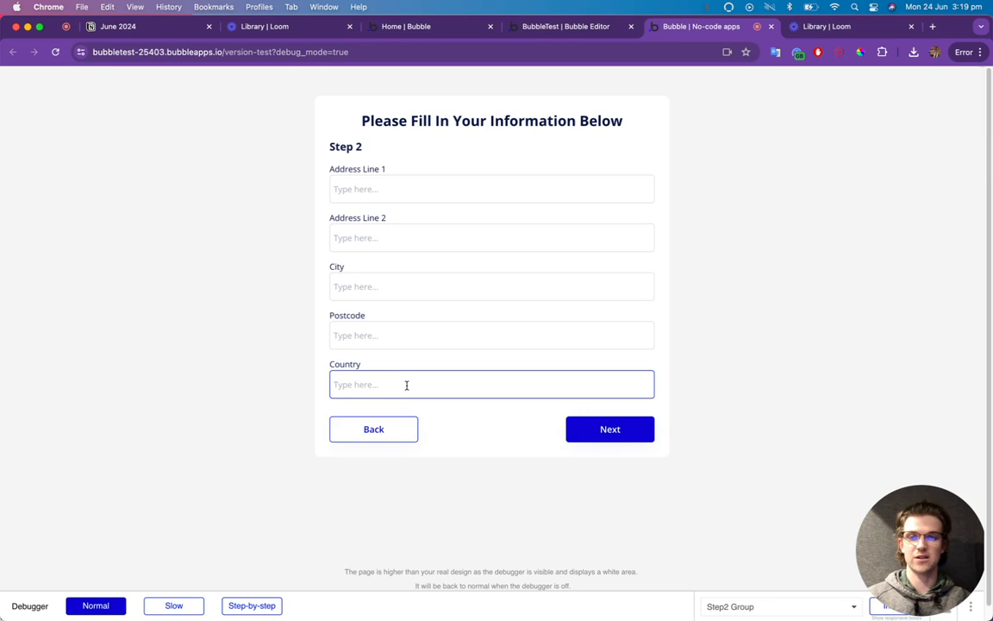
left_click(404, 426)
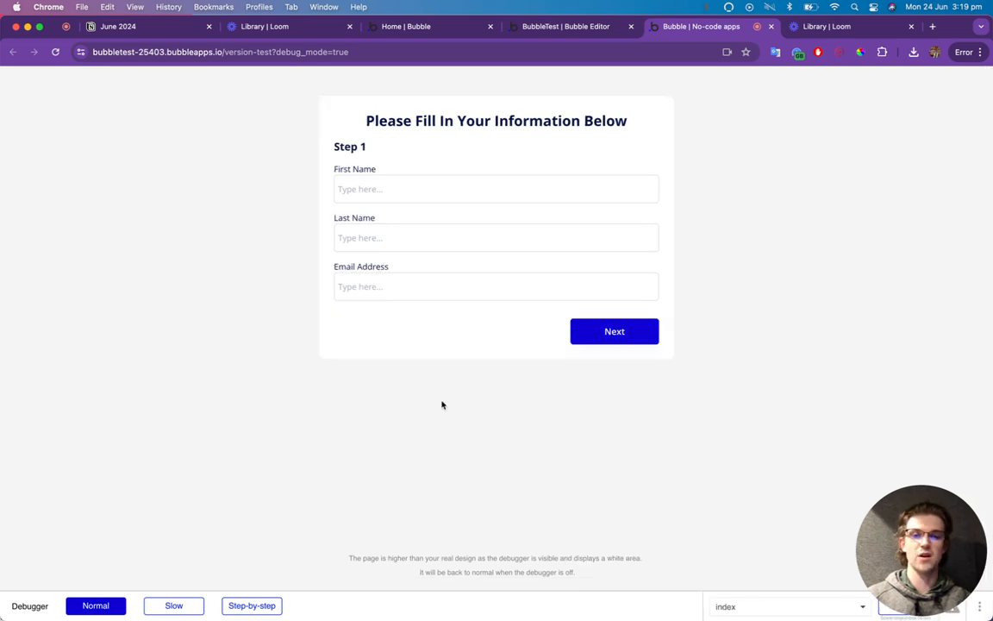
left_click(582, 342)
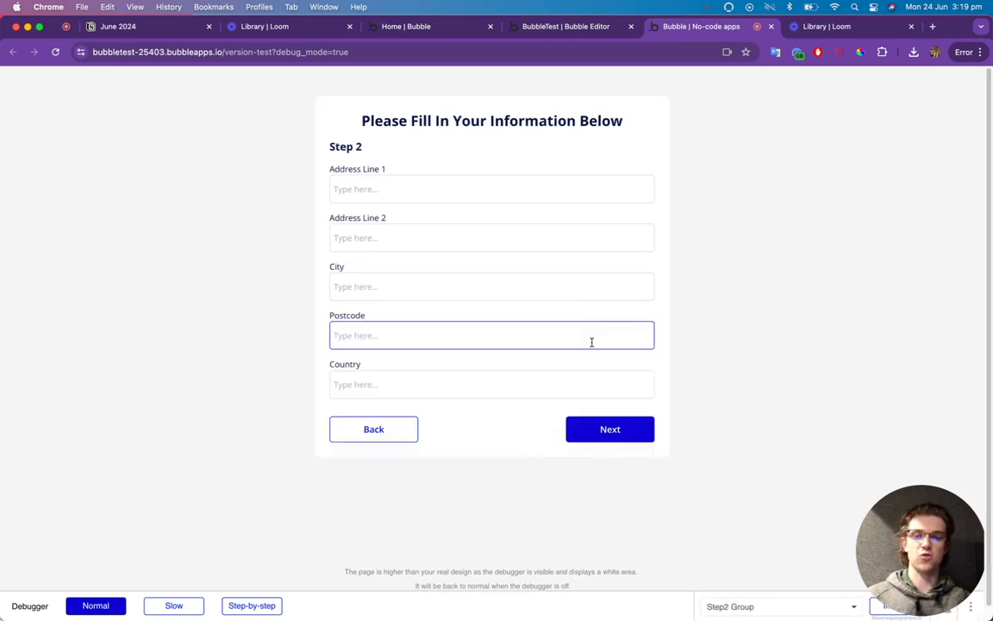
left_click(600, 435)
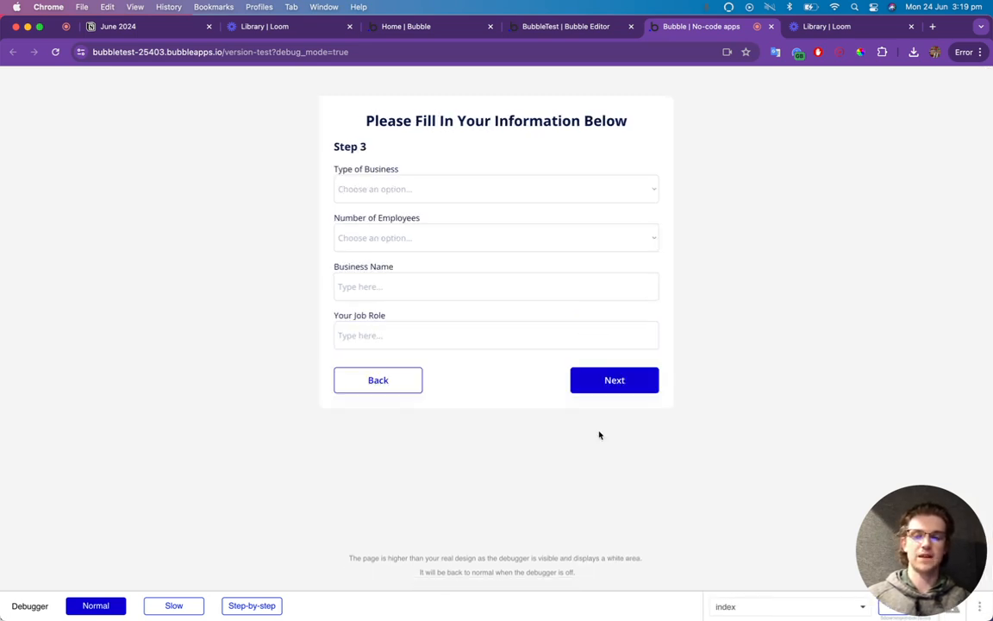
left_click(607, 384)
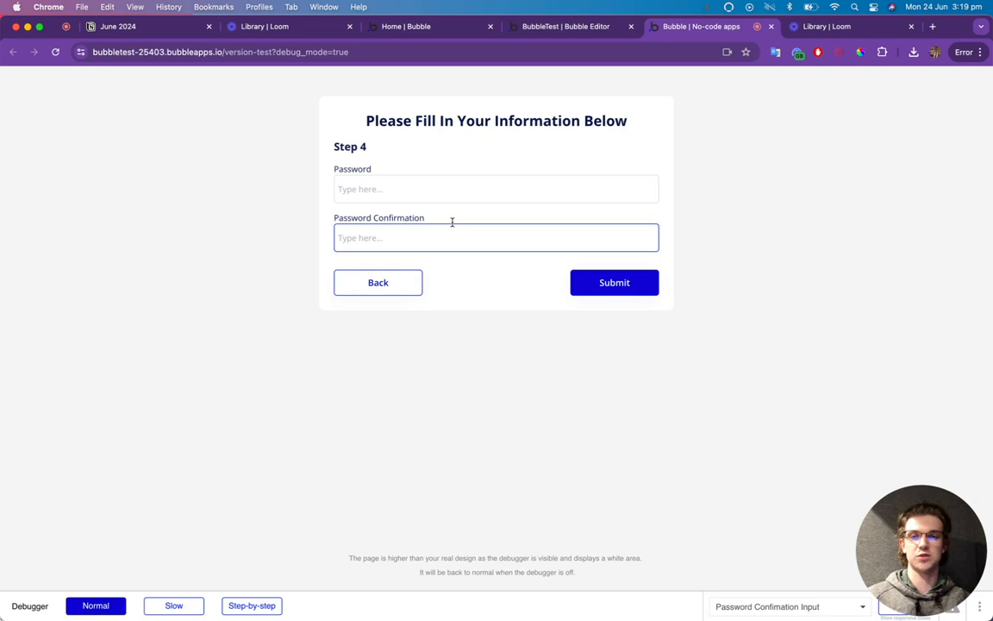
left_click(552, 26)
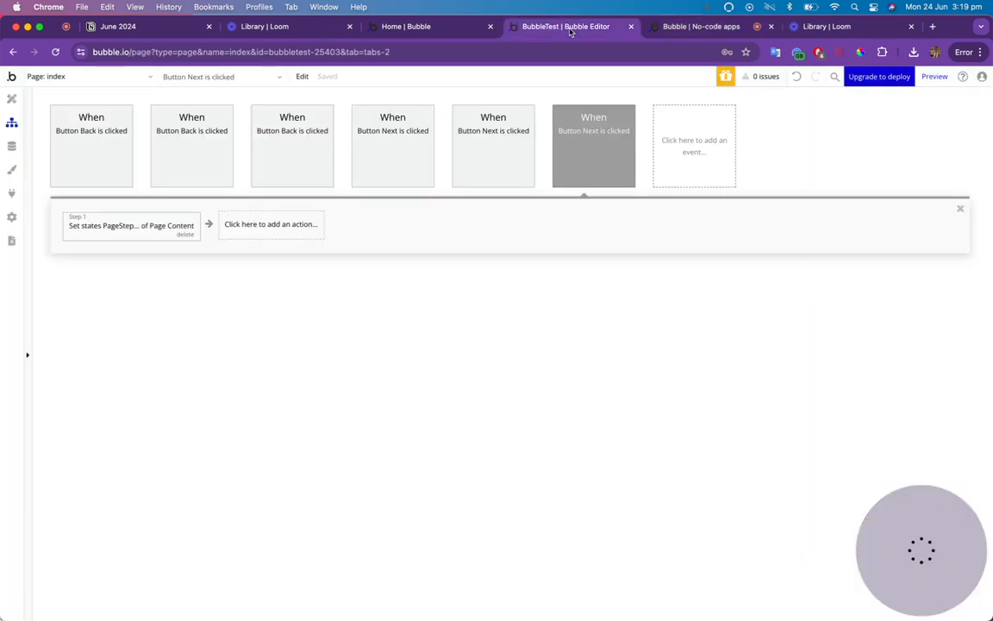
Create a Button Submit click workflow and start searching for its first action.
left_click(12, 101)
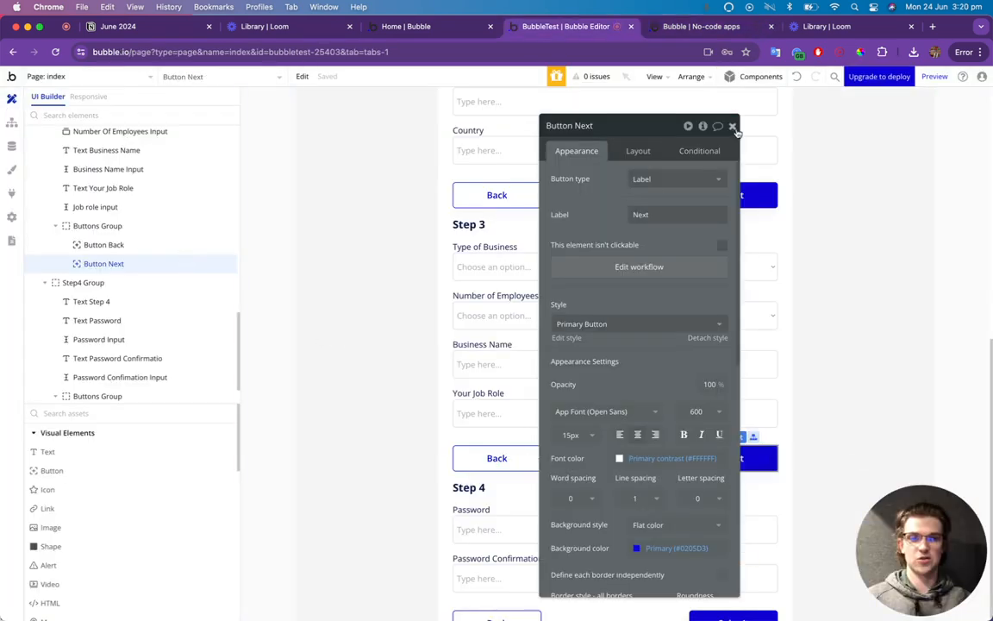
left_click(733, 127)
scroll(732, 425, "down", 1)
double_click(739, 578)
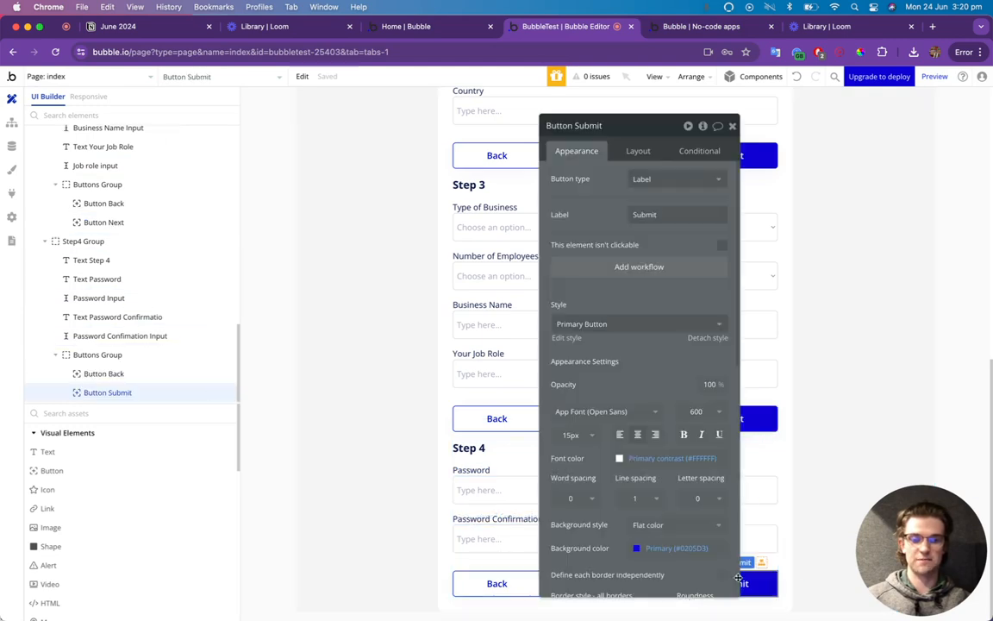
left_click(633, 268)
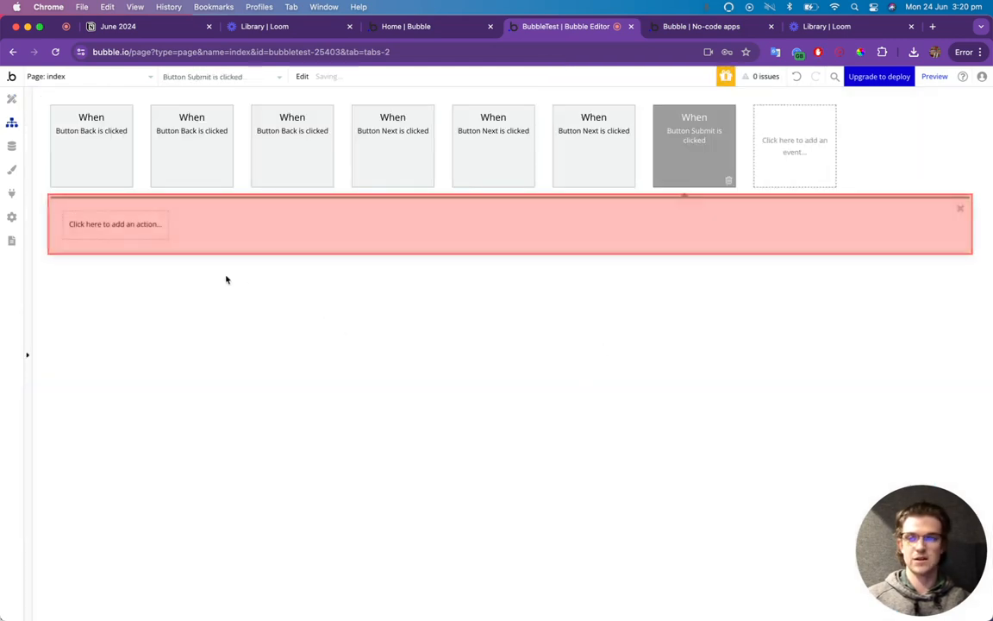
left_click(130, 227)
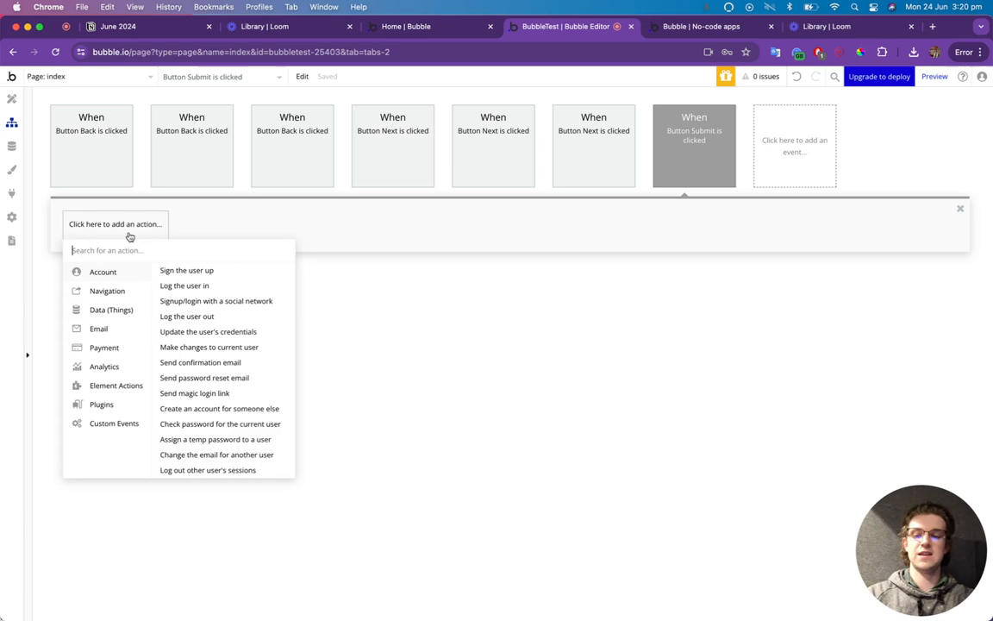
type("create")
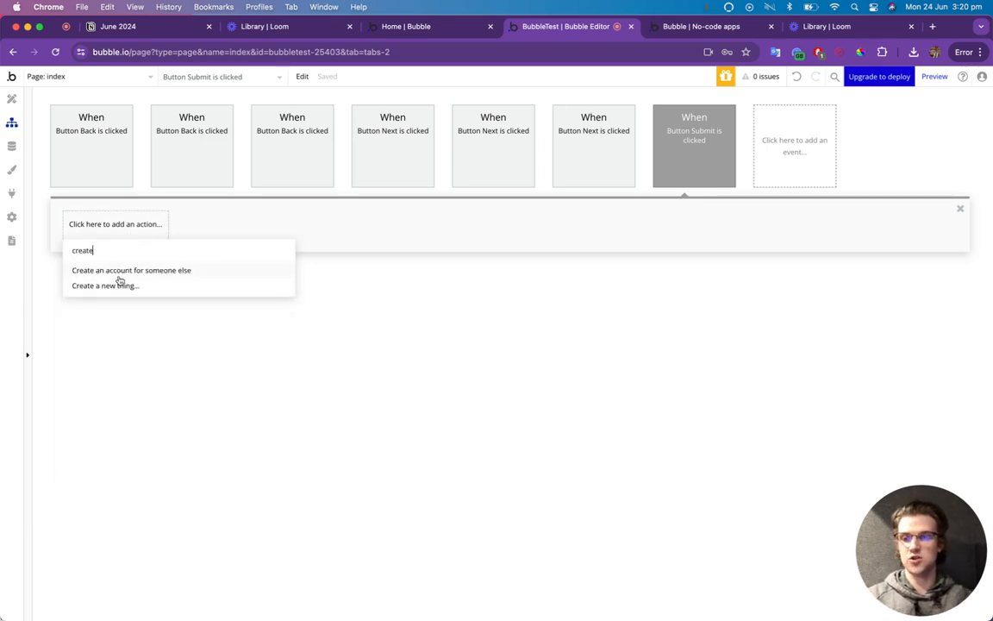
key("BackSpace")
key("BackSpace")
key("BackSpace")
key("BackSpace")
key("BackSpace")
key("BackSpace")
Add a Sign the user up action as step 1 and show all its user fields.
type("sign")
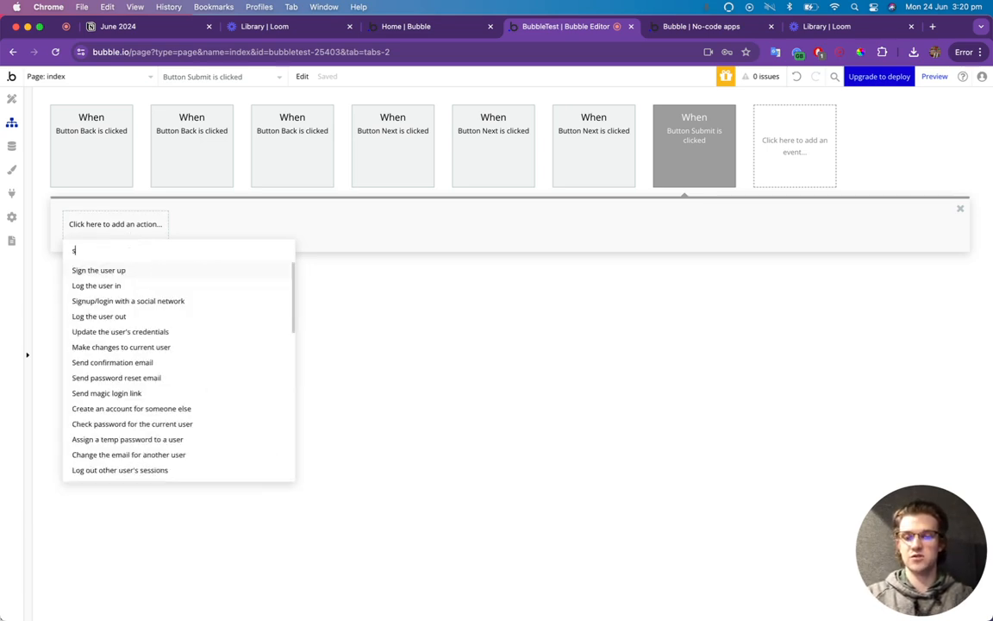
left_click(121, 270)
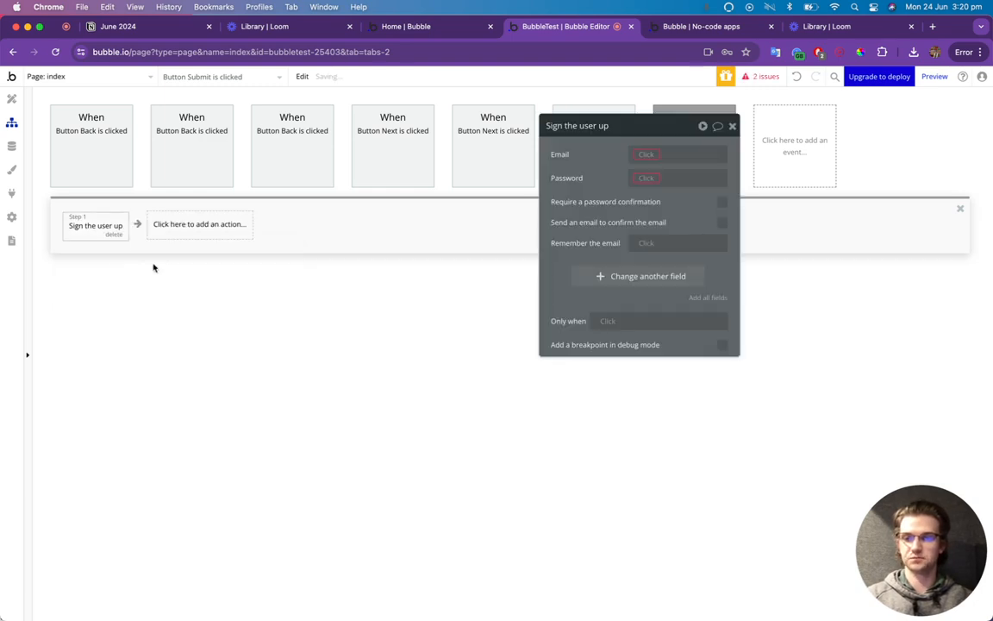
left_click(707, 297)
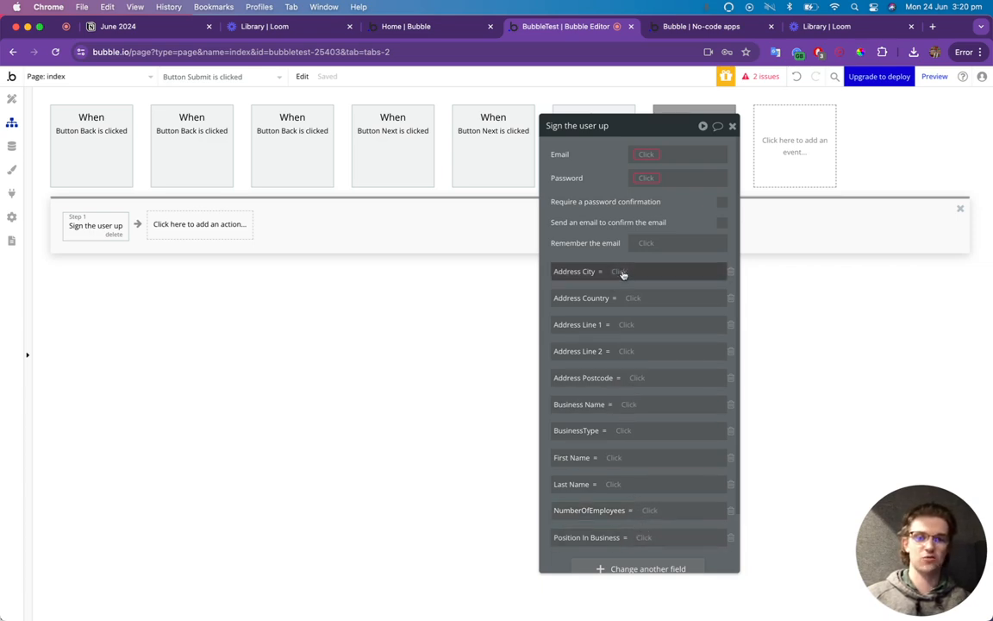
Map Email to the Email Input's value and require a password confirmation.
left_click(649, 154)
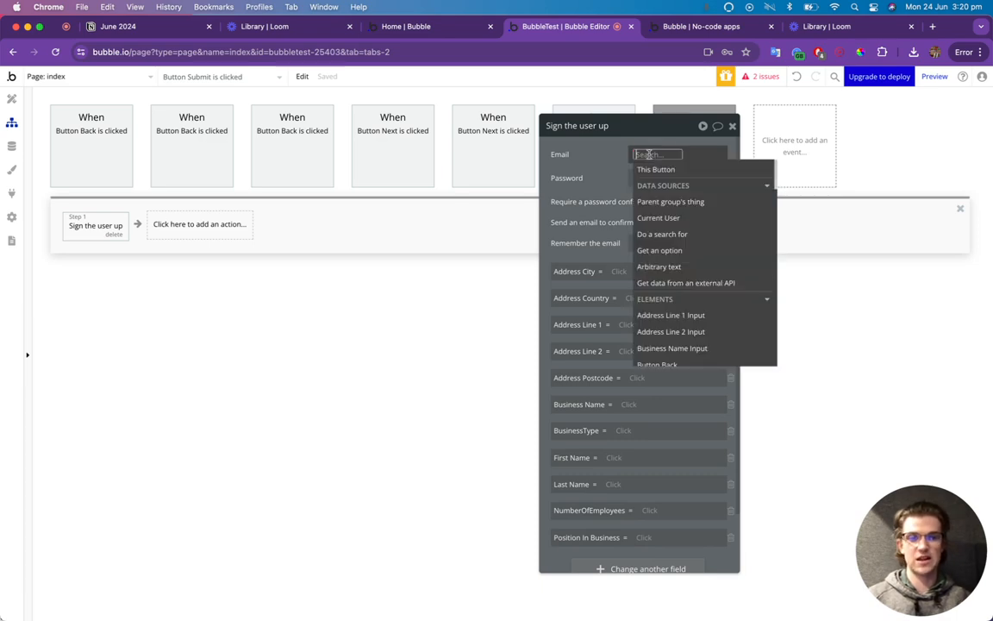
type("email")
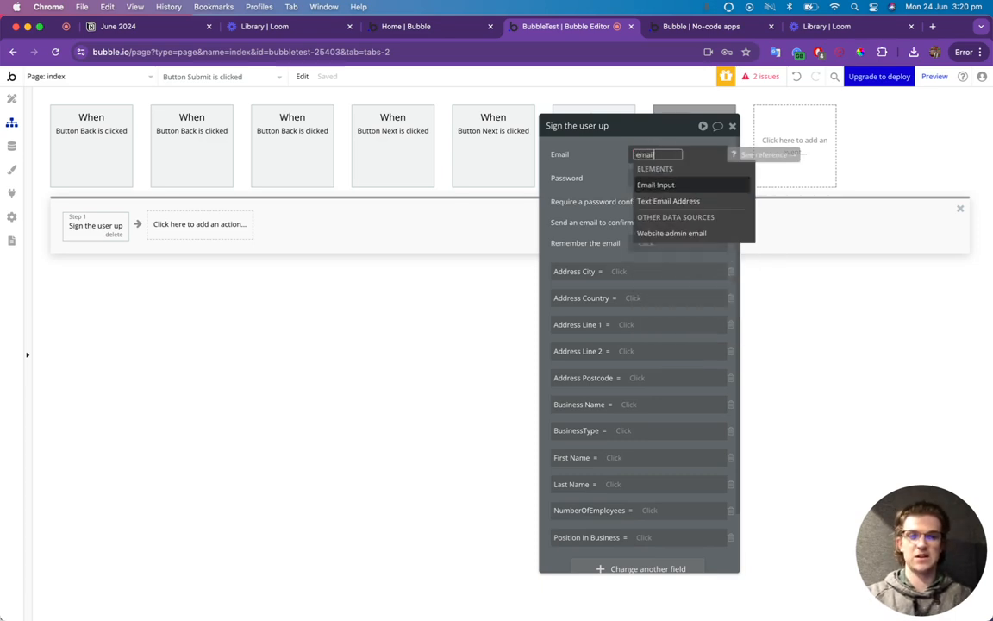
left_click(681, 184)
left_click(687, 185)
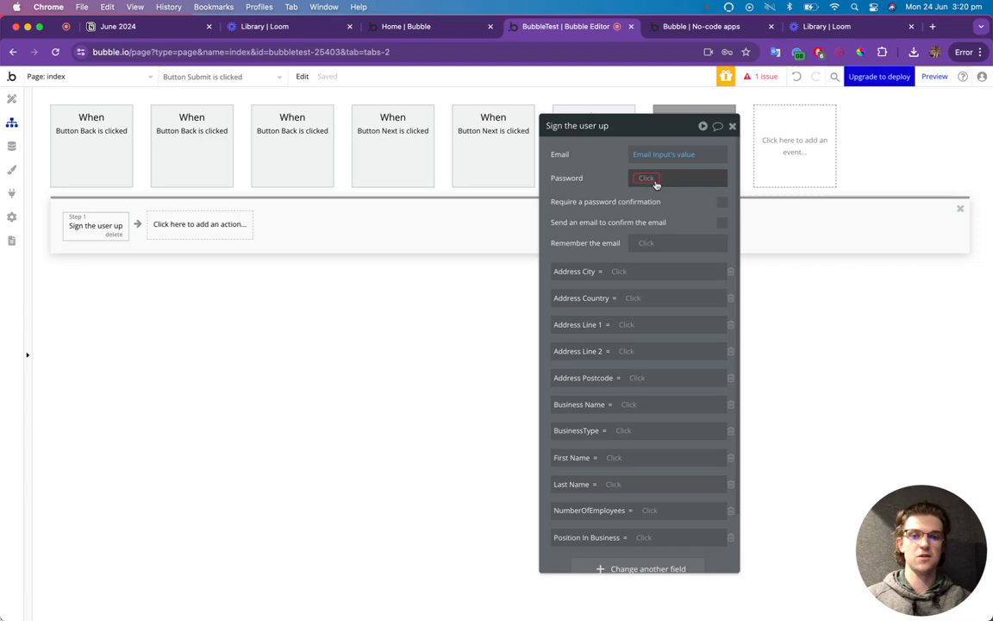
left_click(722, 204)
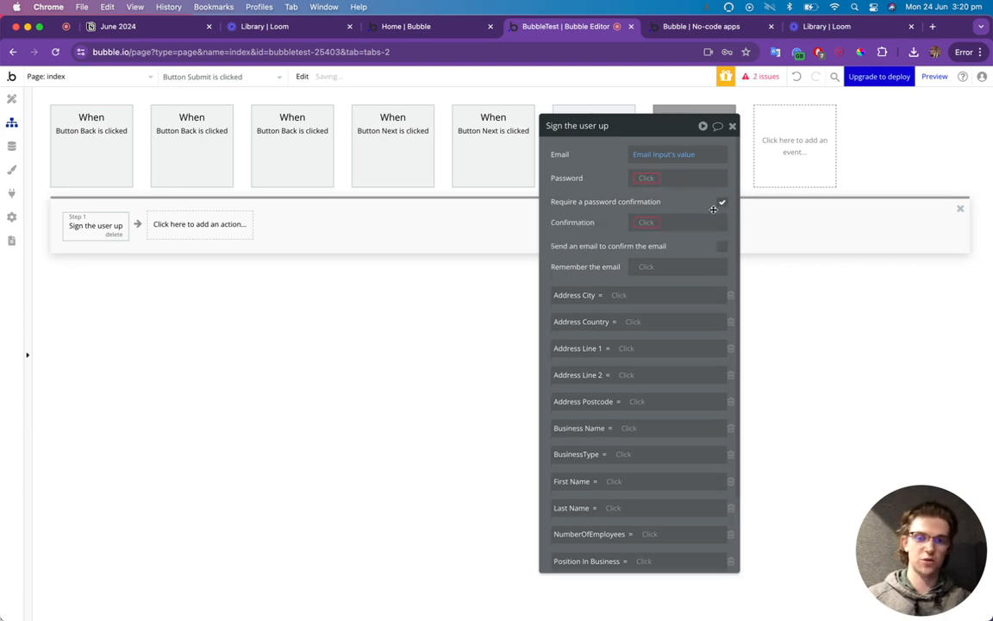
Map Password to Password Input's value and Confirmation to Password Confirmation Input's value.
left_click(653, 180)
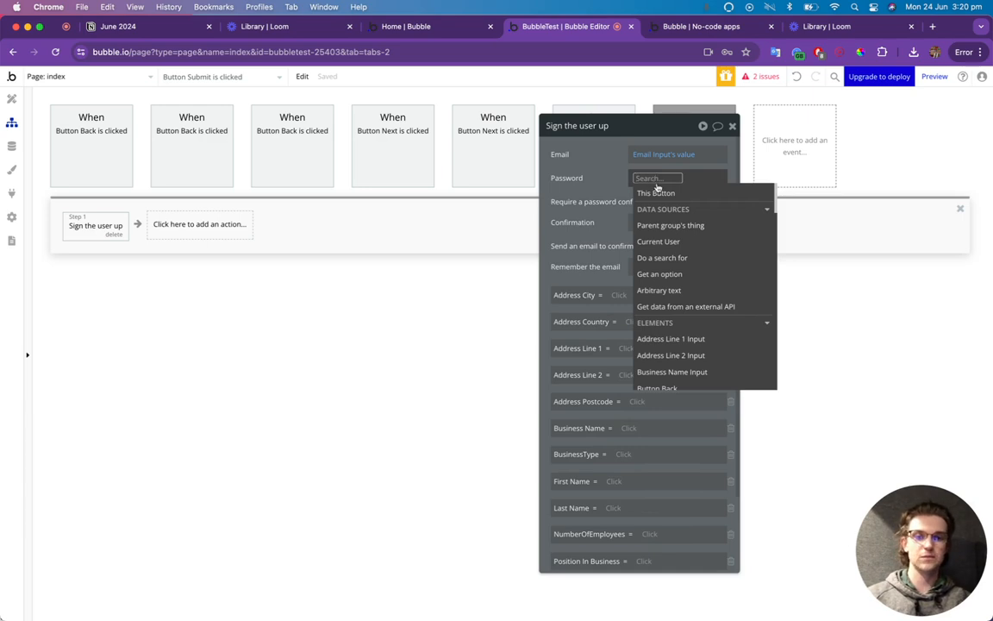
type("pass")
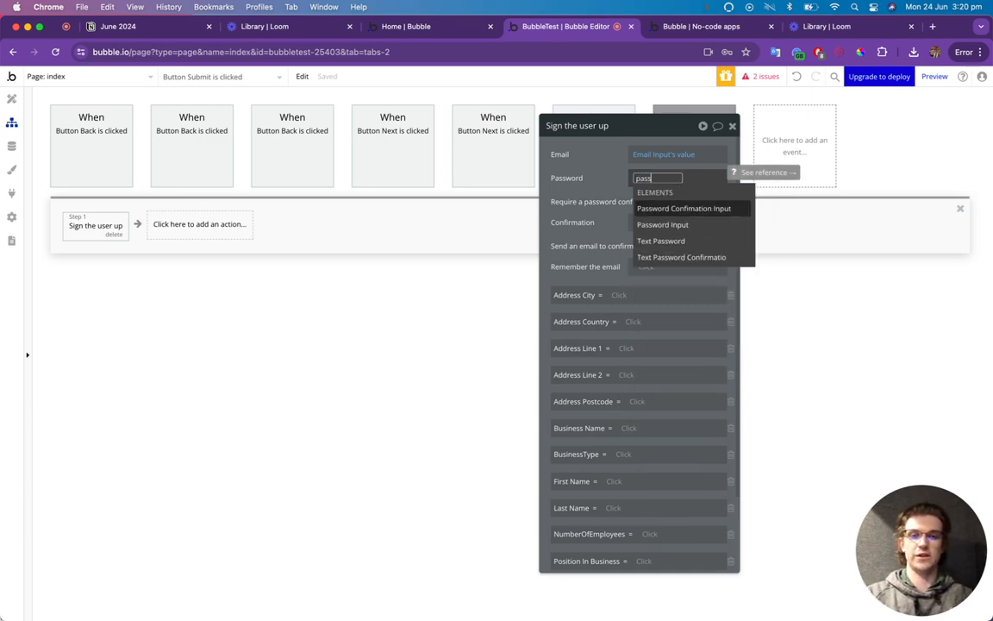
left_click(664, 225)
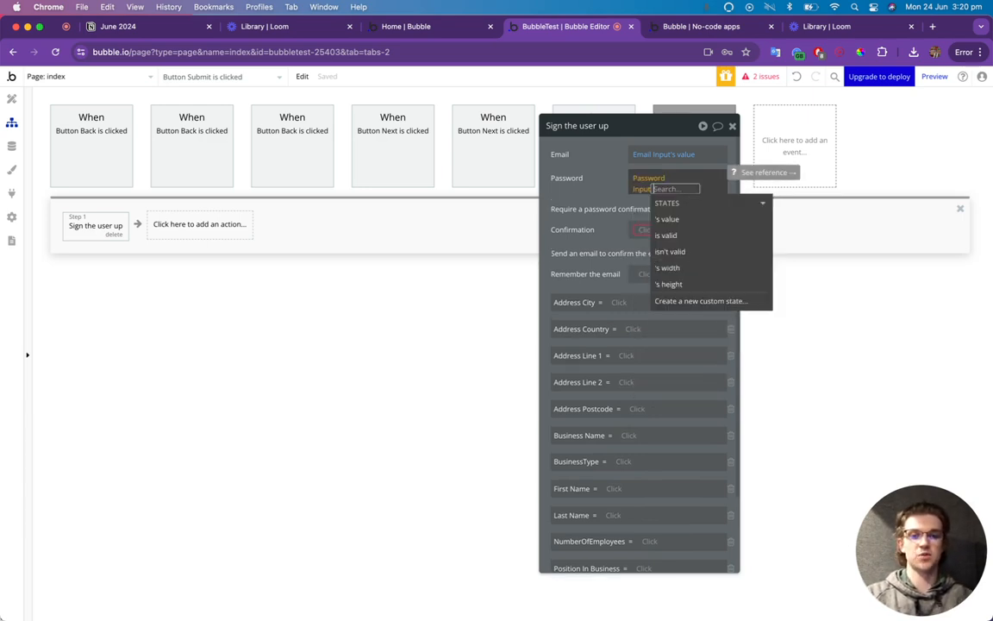
left_click(678, 220)
left_click(634, 211)
left_click(649, 223)
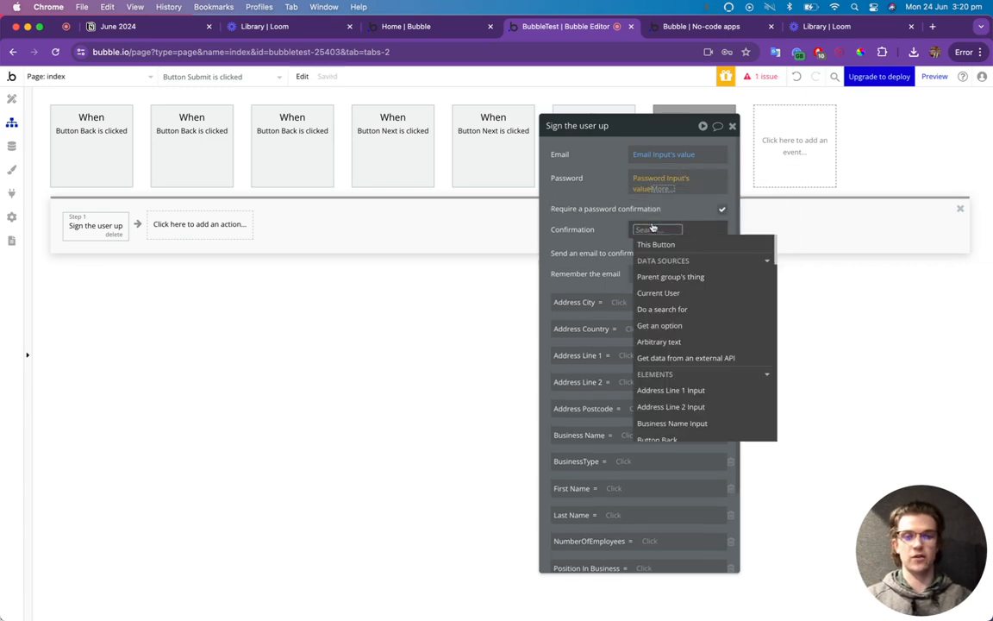
type("pass")
left_click(681, 259)
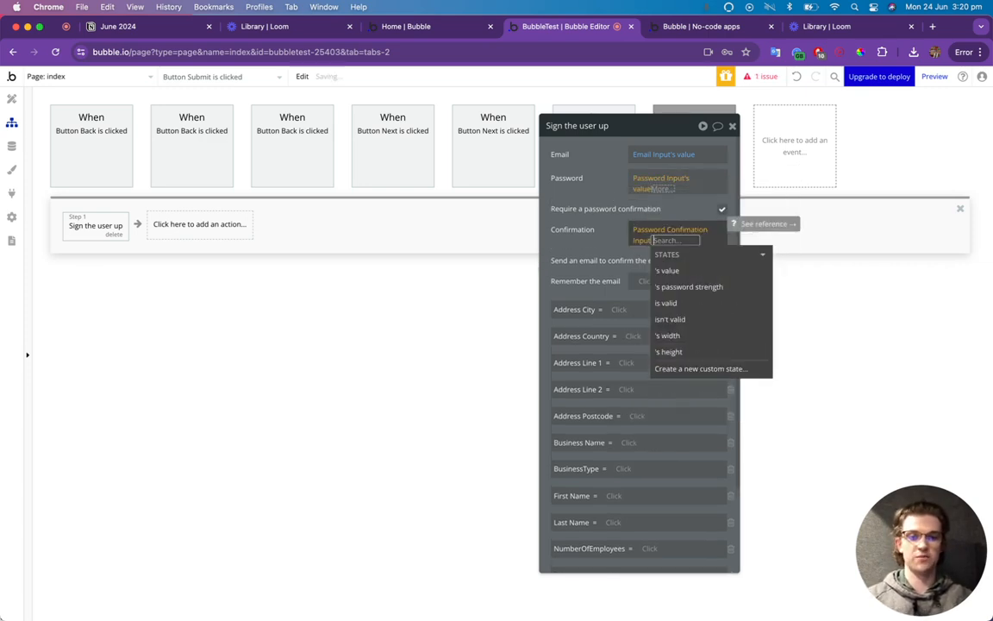
left_click(666, 269)
left_click(618, 234)
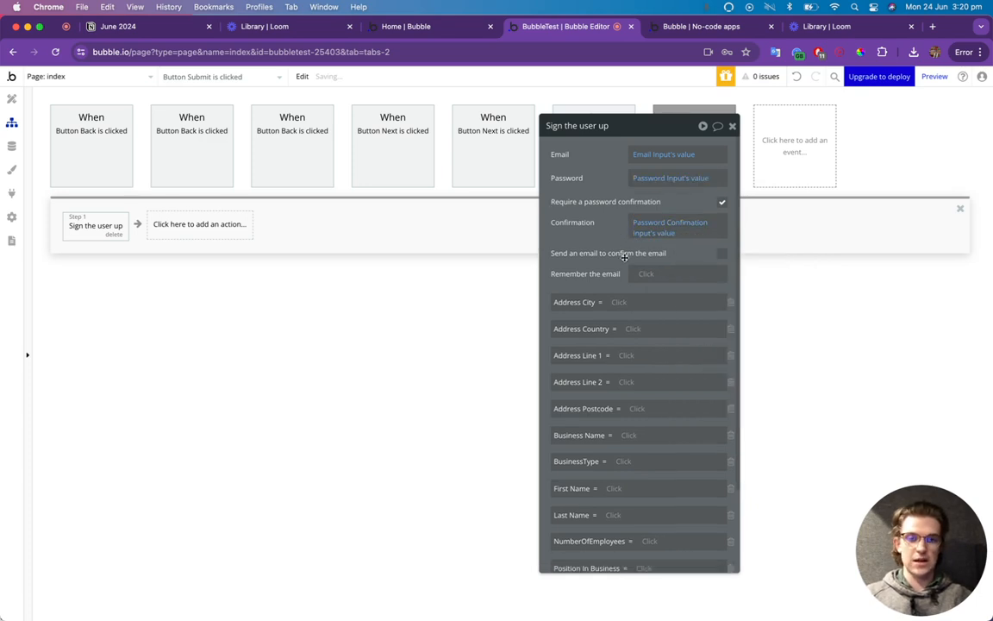
Set Remember the email to yes; map Address City and Address Country to City and Country Inputs.
scroll(624, 256, "down", 2)
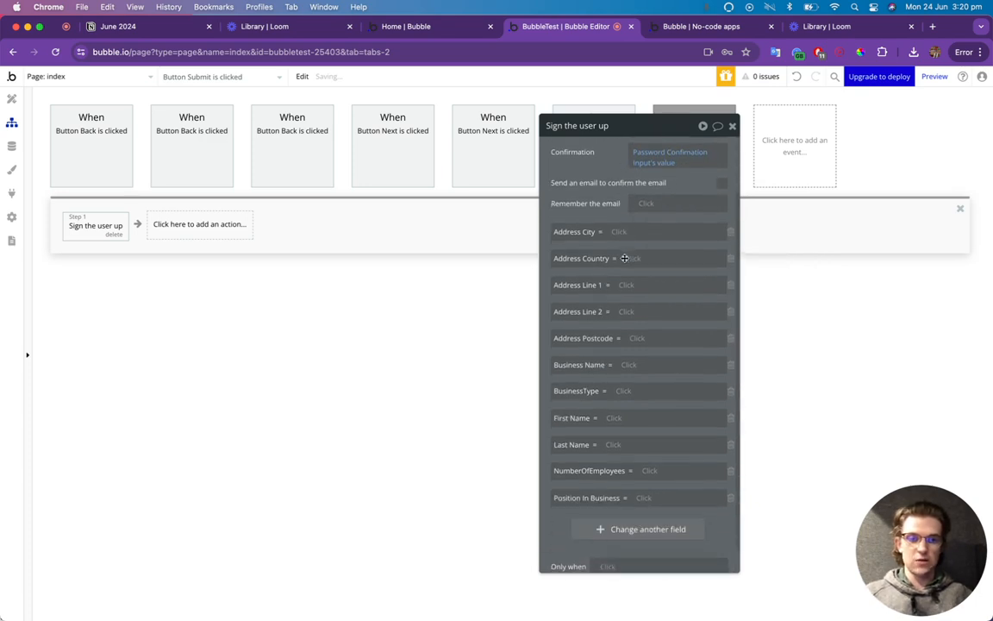
left_click(658, 207)
left_click(699, 268)
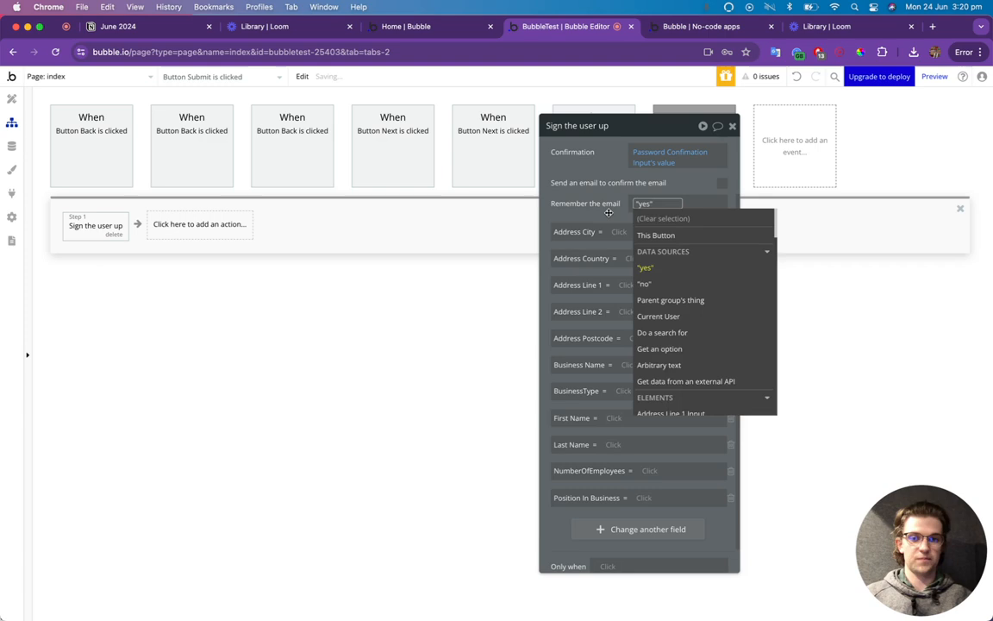
left_click(622, 231)
type("city")
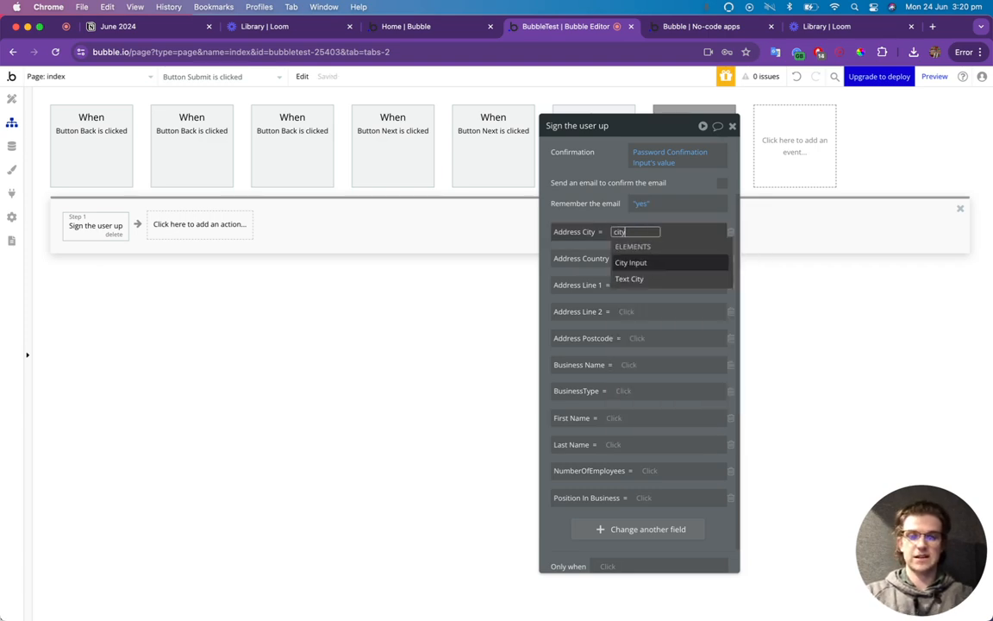
left_click(630, 262)
left_click(649, 260)
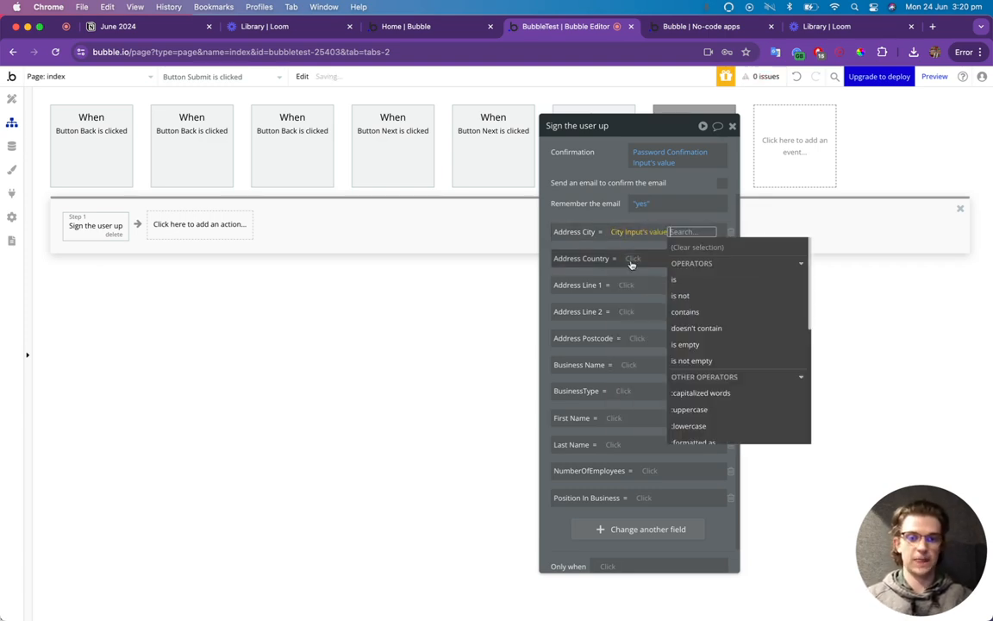
left_click(633, 259)
type("countr")
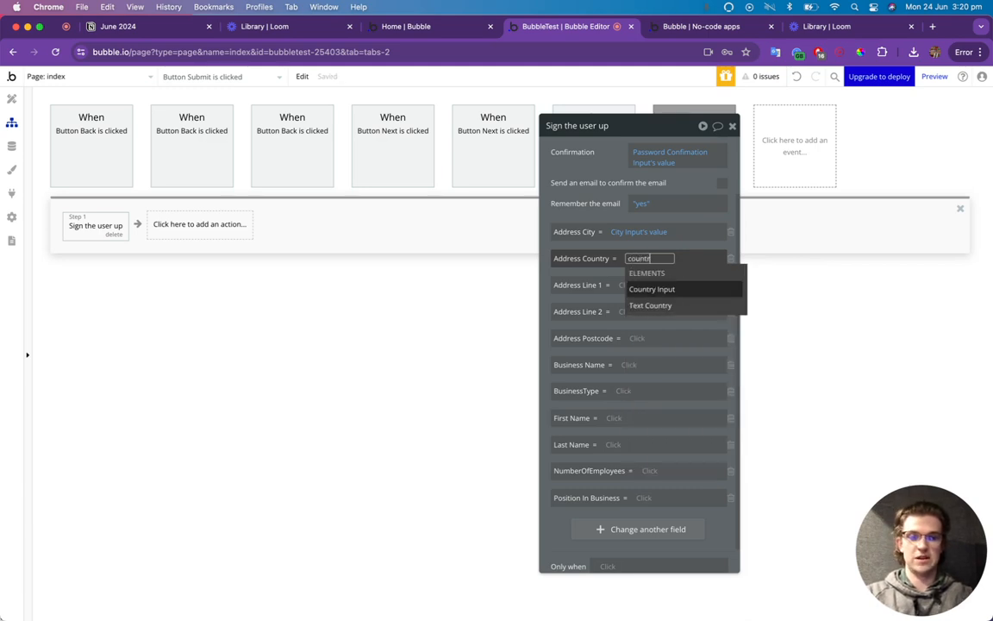
key("Return")
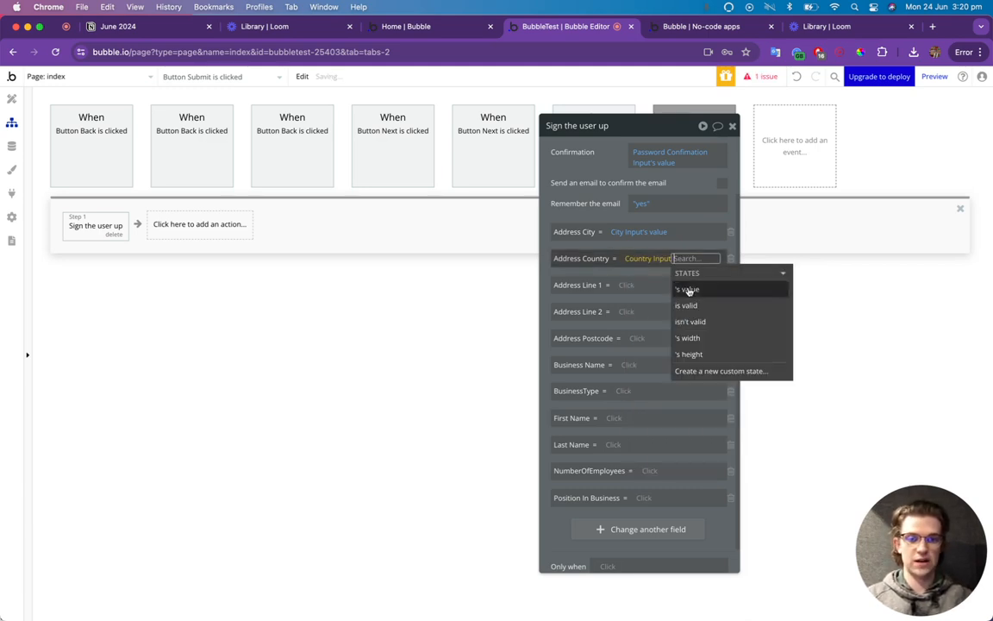
left_click(687, 289)
key("Escape")
Map Address Line 1 to the Address Line 1 Input's value.
left_click(639, 284)
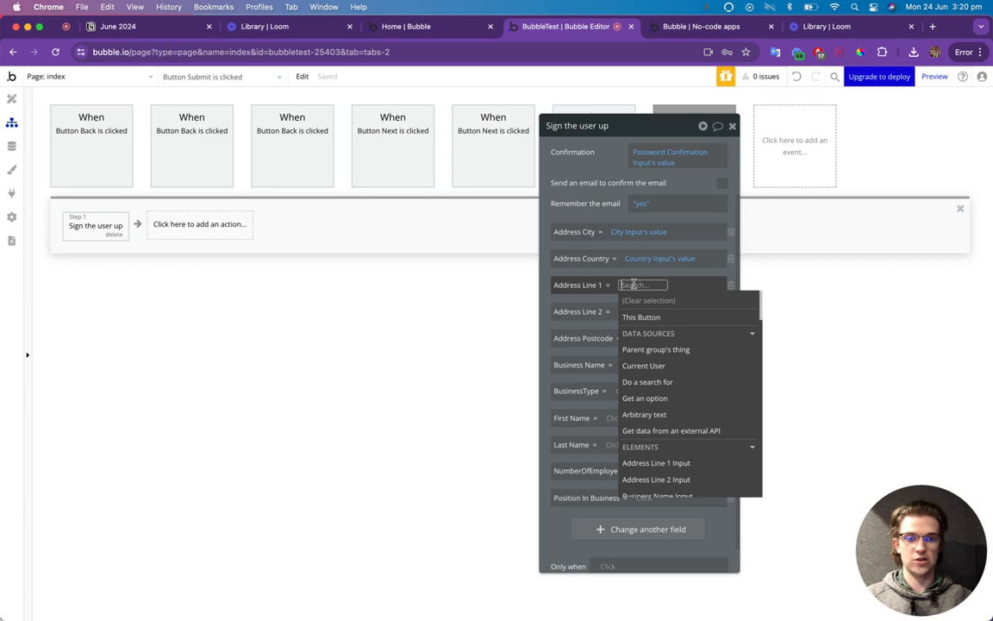
scroll(688, 315, "down", 3)
type("line")
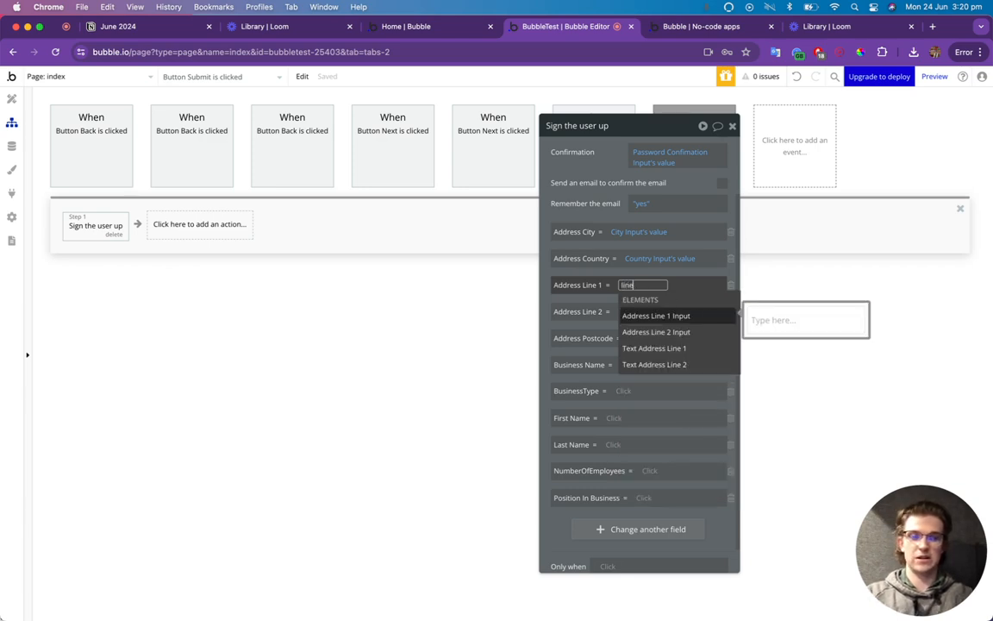
left_click(660, 317)
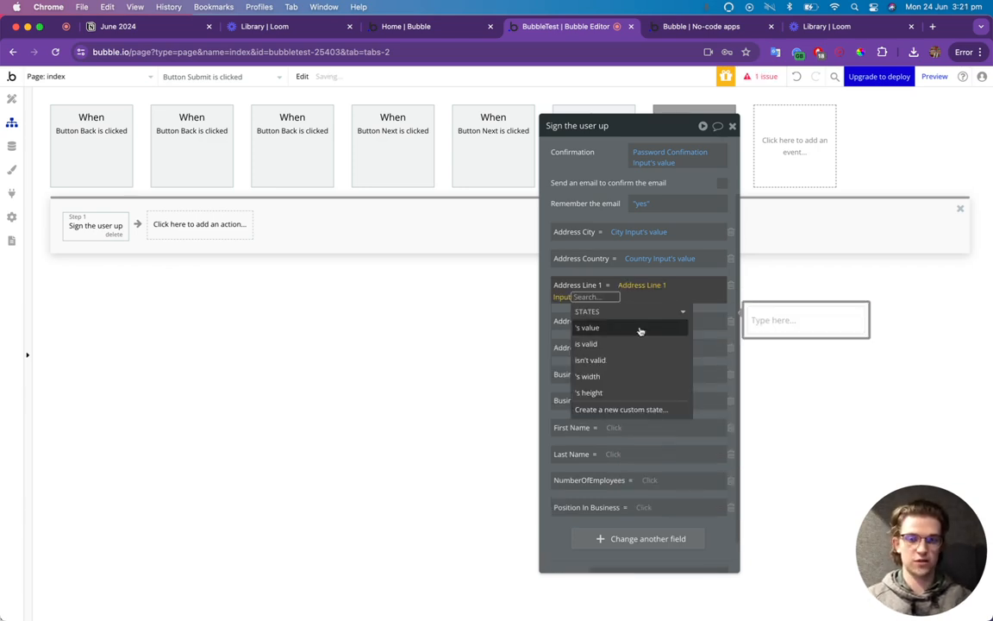
left_click(662, 327)
left_click(558, 331)
Map Address Line 2 and Address Postcode to the Address Line 2 and Postcode inputs' values.
left_click(628, 312)
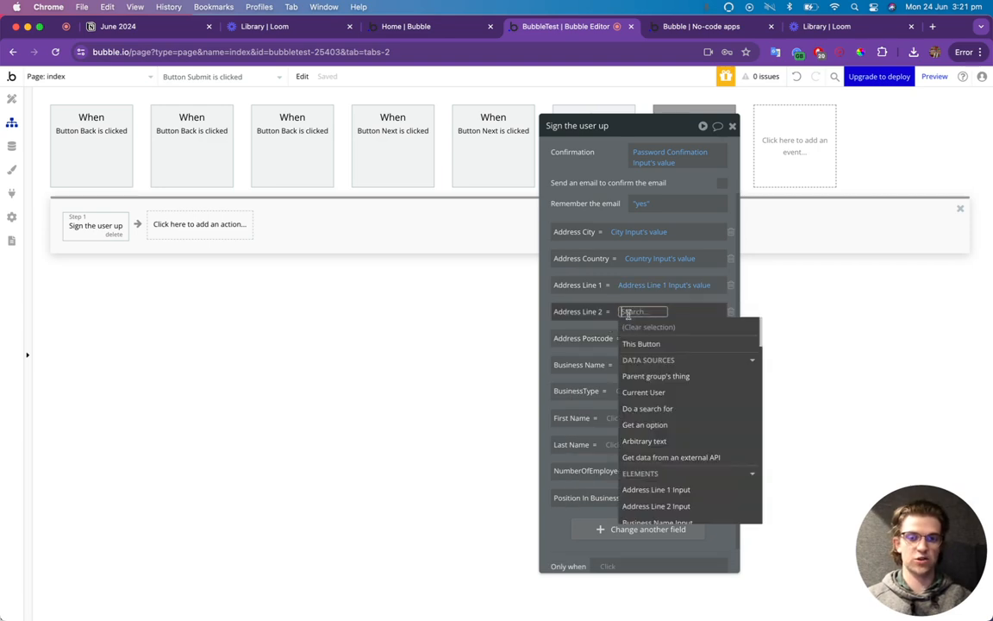
type("line 2")
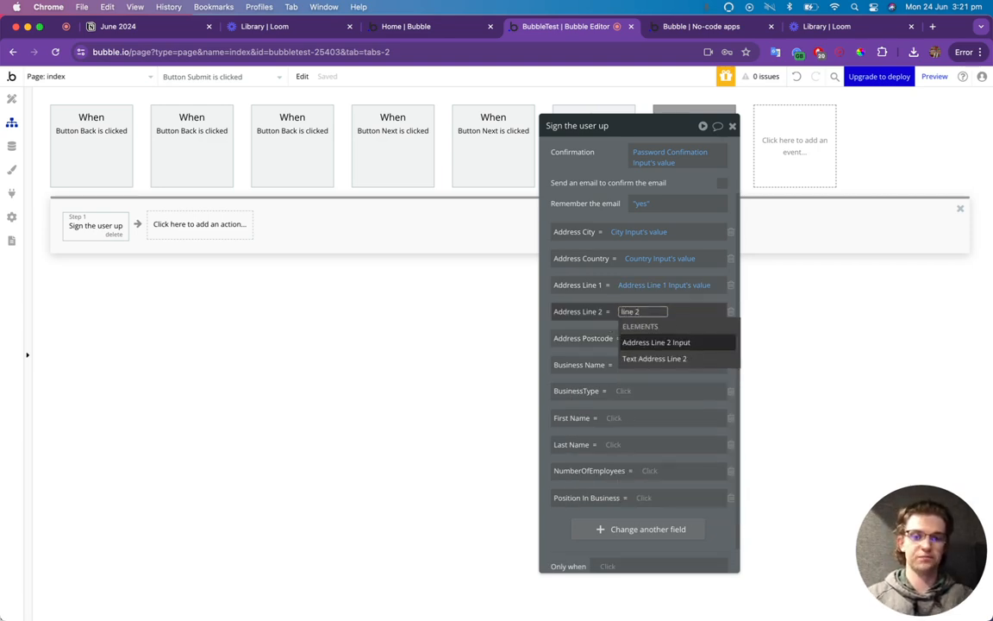
left_click(627, 343)
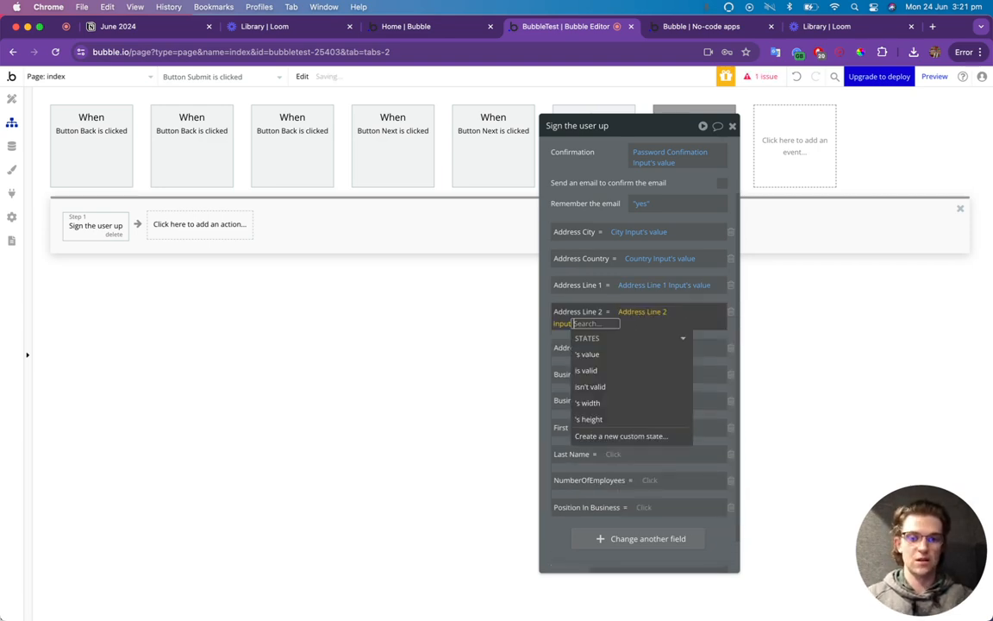
left_click(621, 354)
left_click(553, 356)
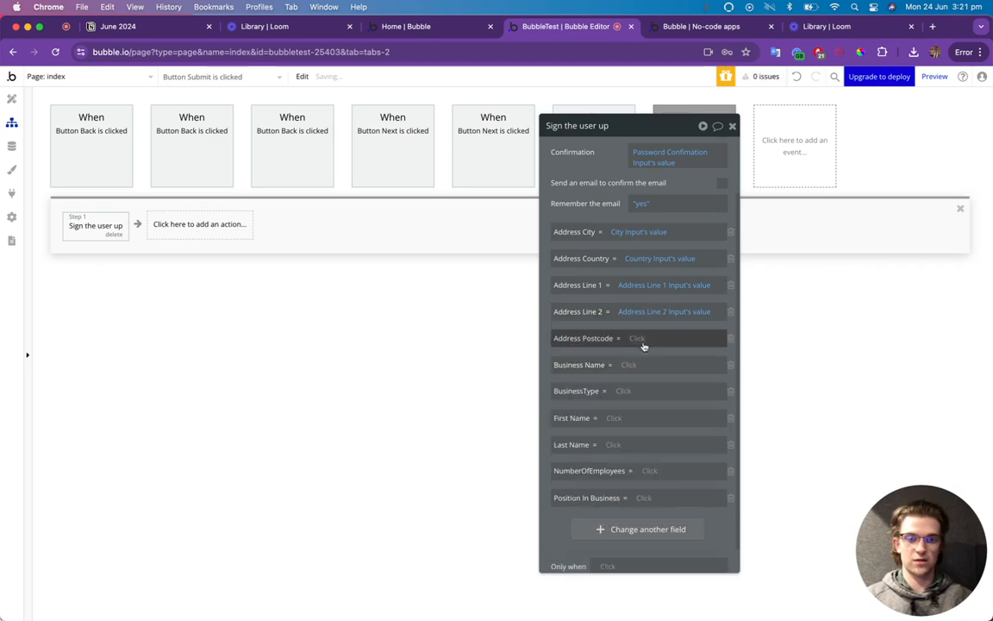
left_click(644, 338)
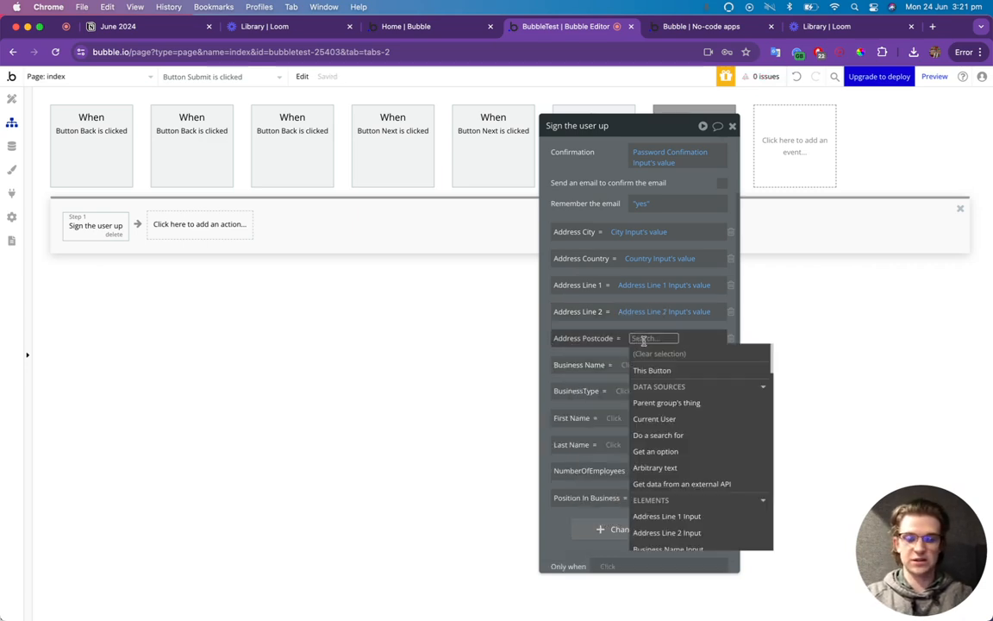
type("post")
left_click(657, 369)
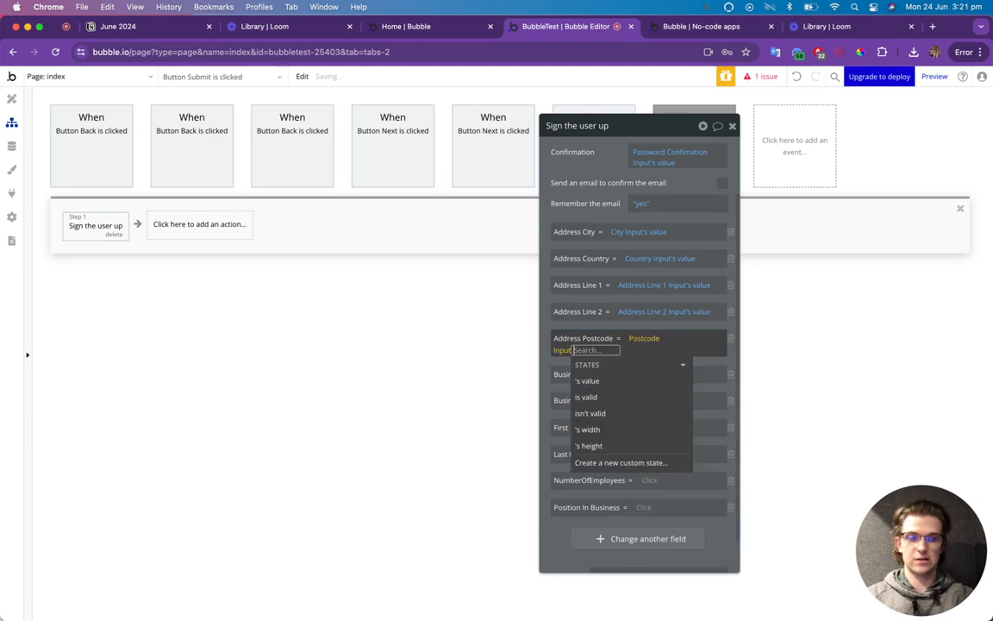
left_click(612, 382)
left_click(552, 389)
Map Business Name to the Business Name input and BusinessType to the Type Of Business input.
scroll(552, 389, "down", 1)
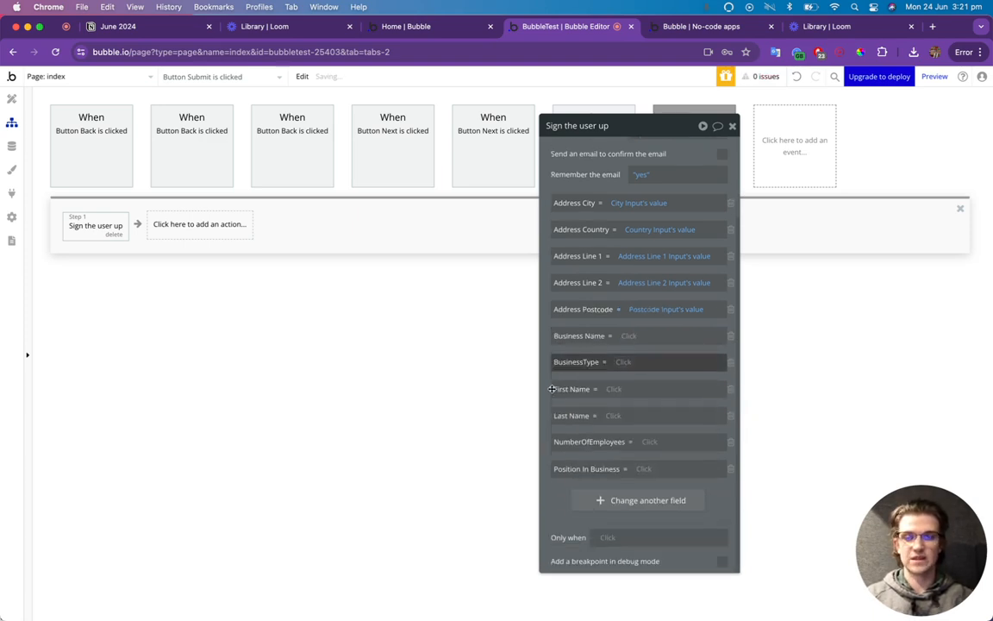
left_click(626, 336)
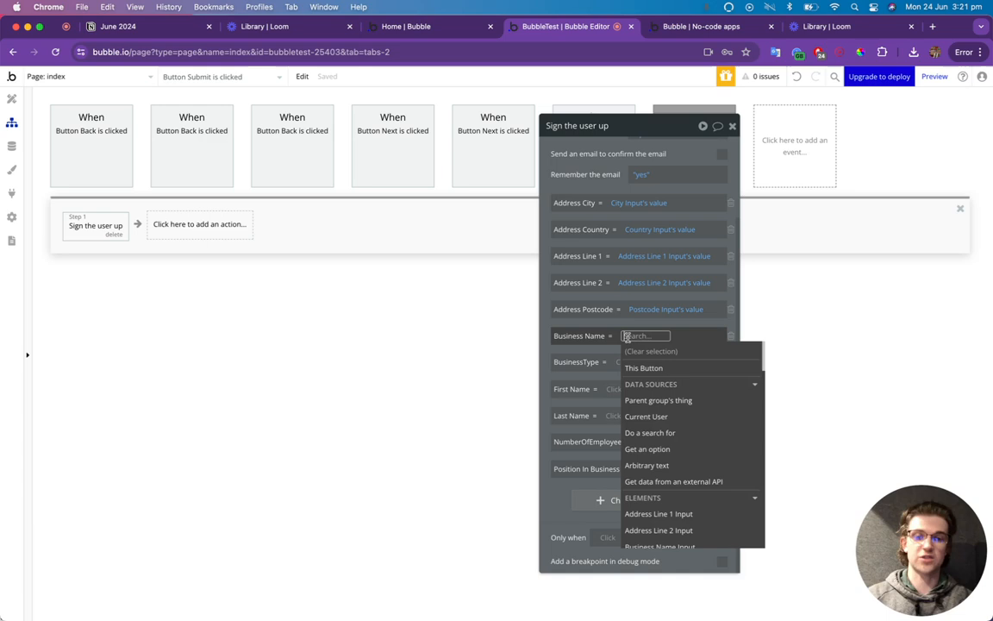
type("business")
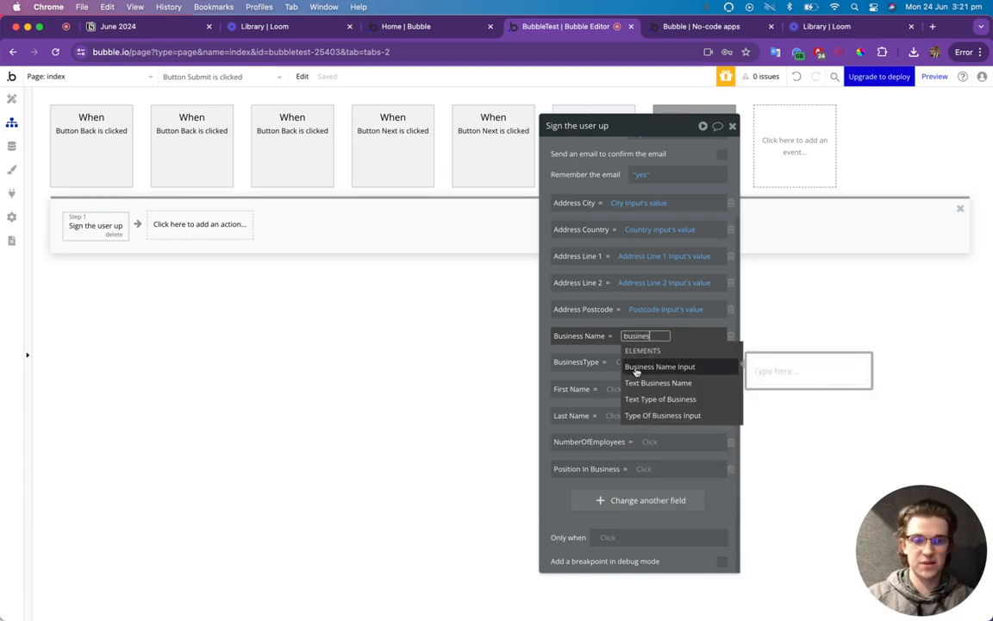
left_click(638, 366)
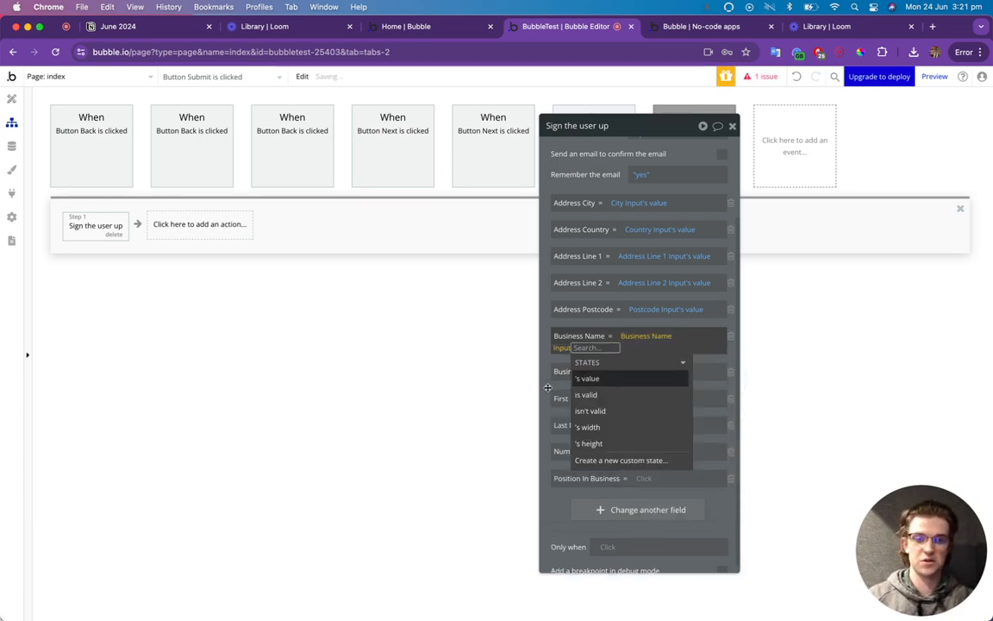
key("Return")
left_click(545, 384)
left_click(625, 361)
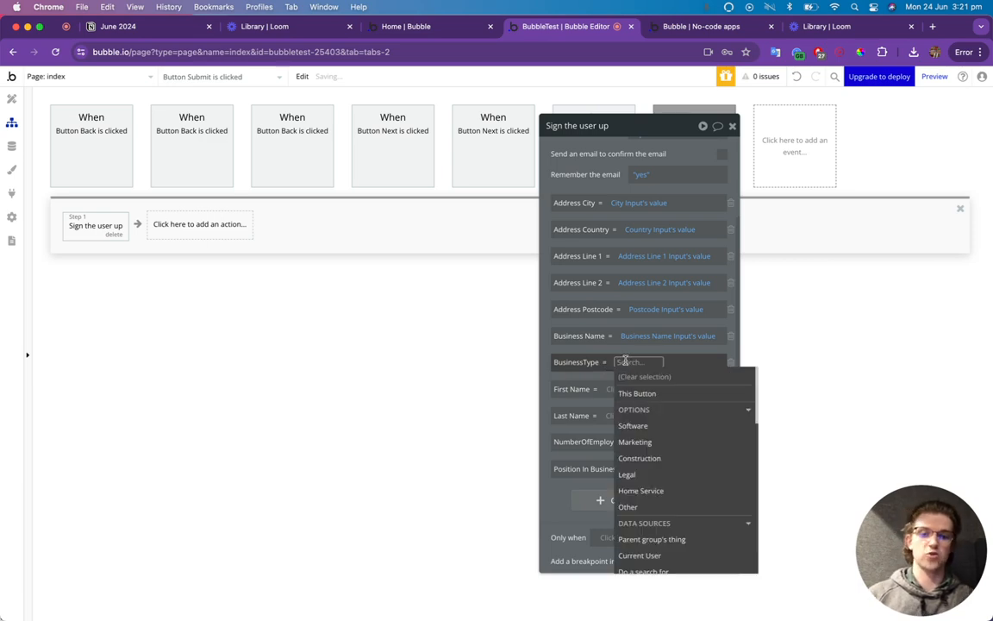
type("busines")
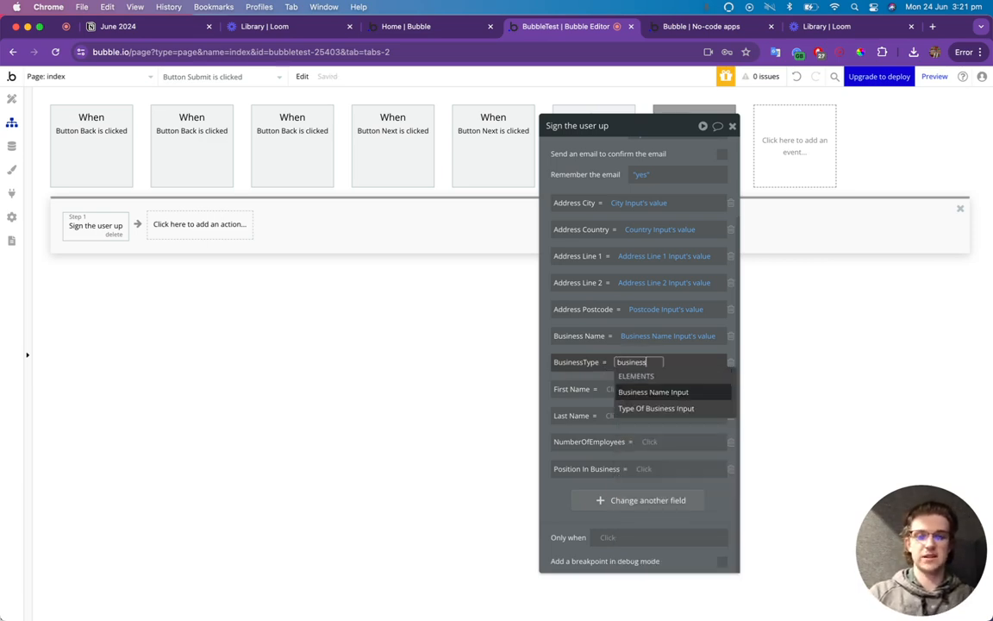
type("s")
left_click(636, 408)
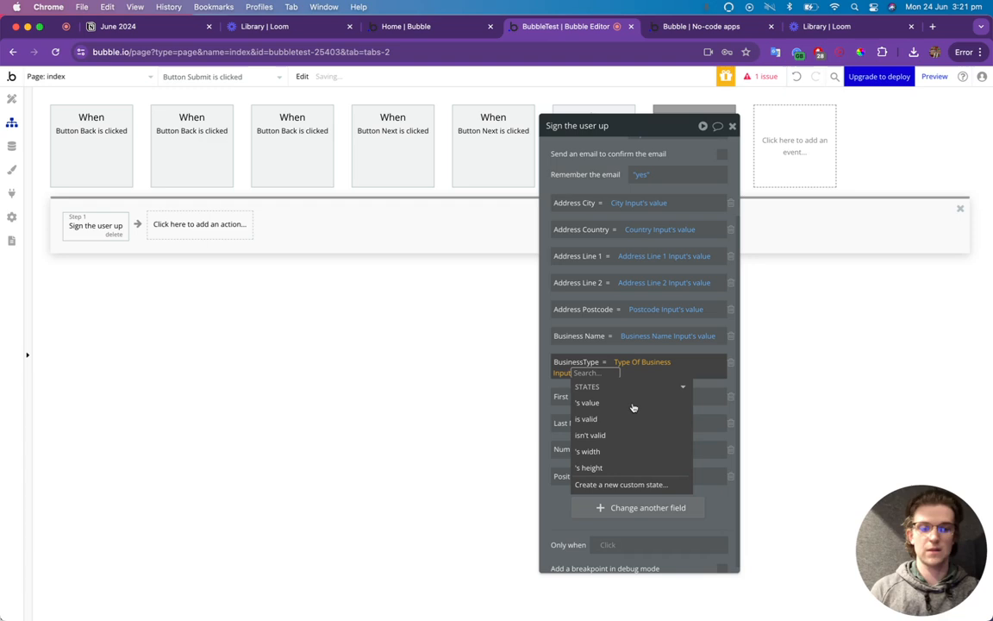
left_click(625, 403)
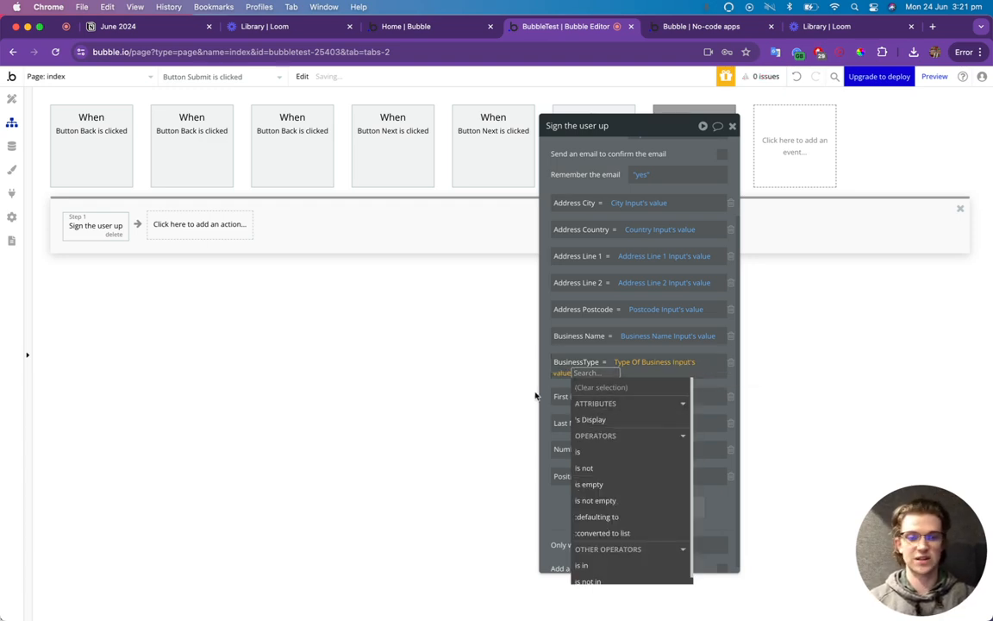
left_click(540, 394)
Map First Name and Last Name to the First Name and Last Name inputs' values.
left_click(617, 391)
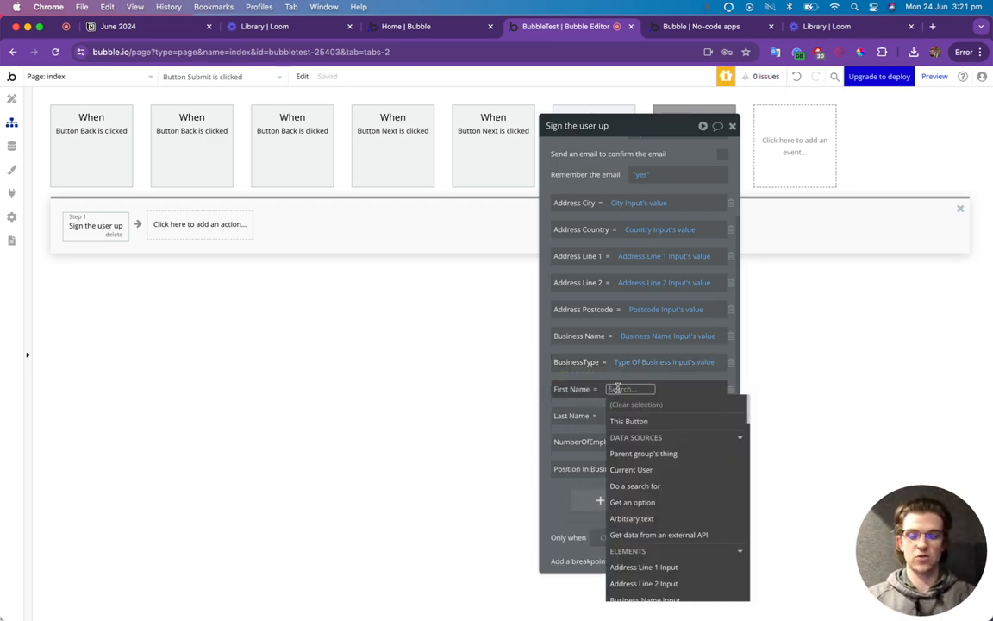
type("first")
left_click(647, 423)
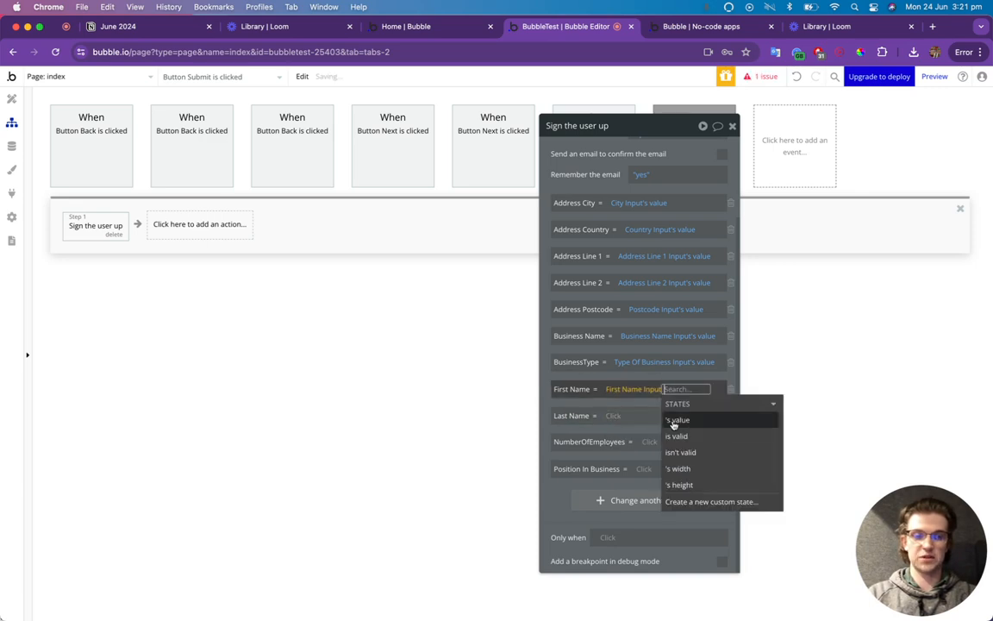
left_click(677, 420)
left_click(590, 422)
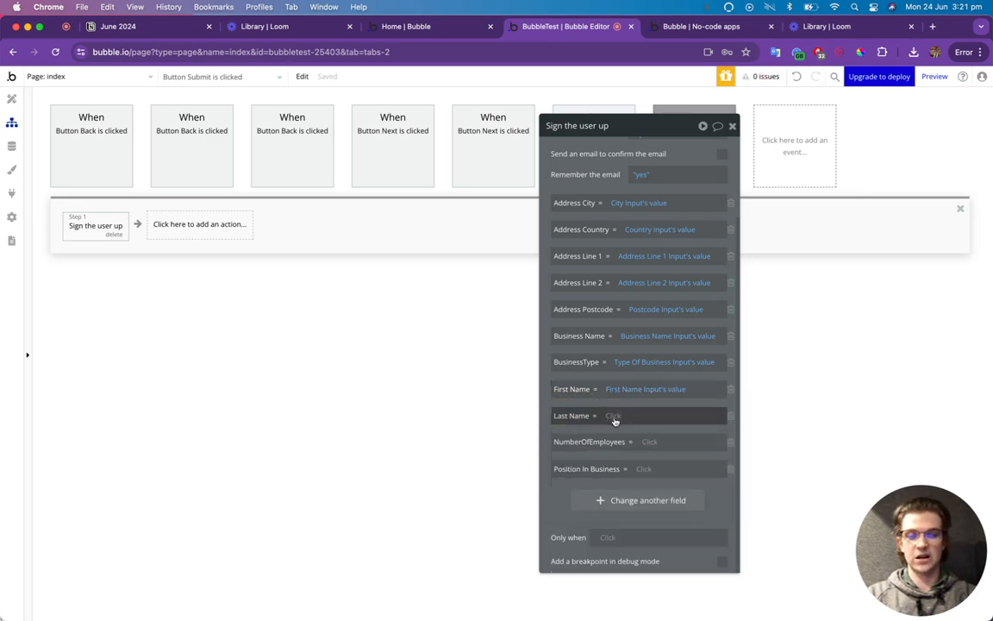
left_click(614, 418)
type("last")
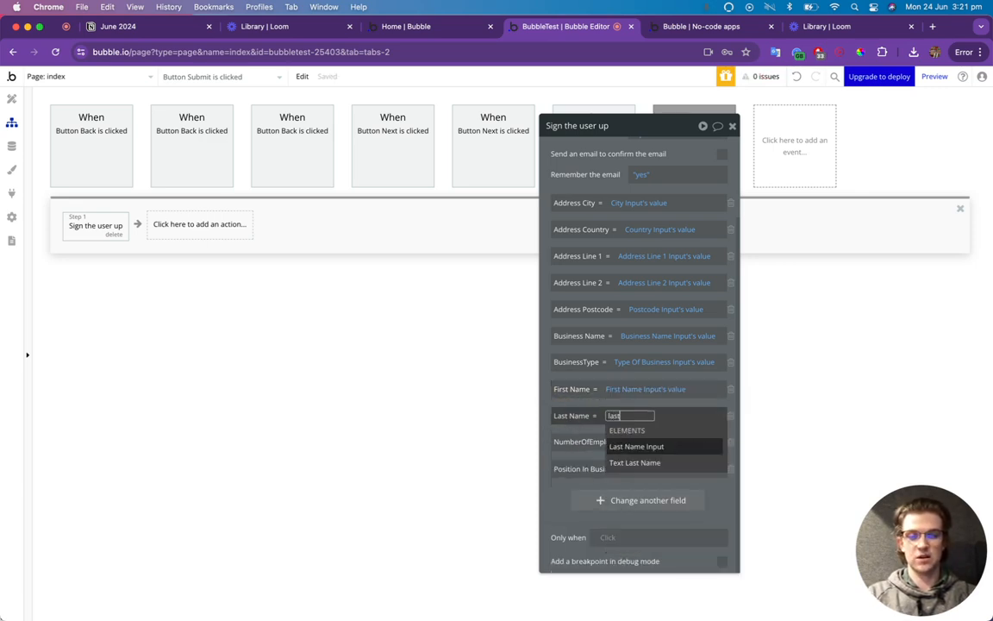
left_click(638, 446)
left_click(489, 414)
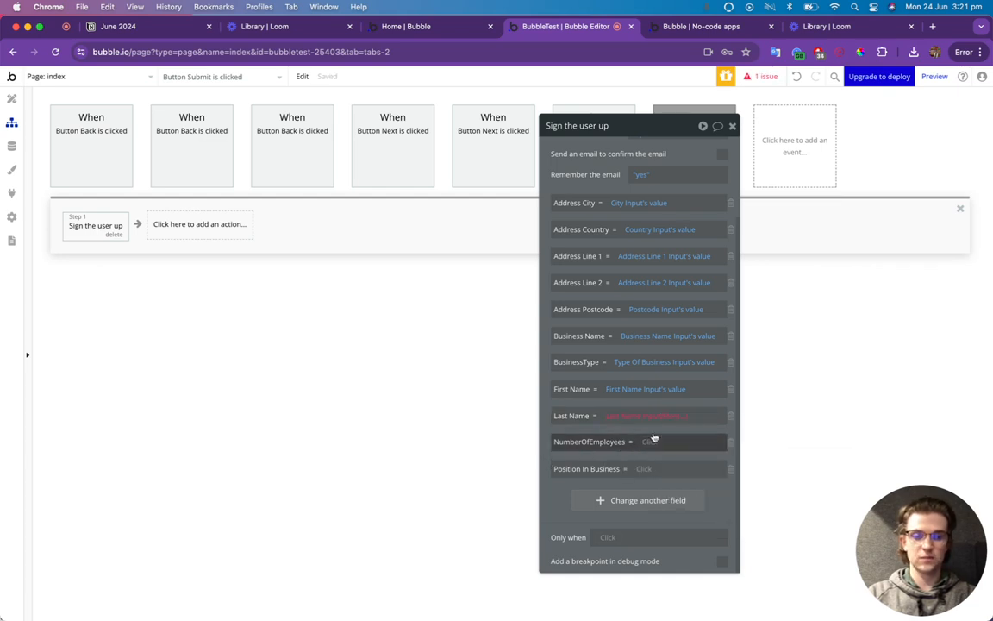
left_click(647, 416)
left_click(675, 443)
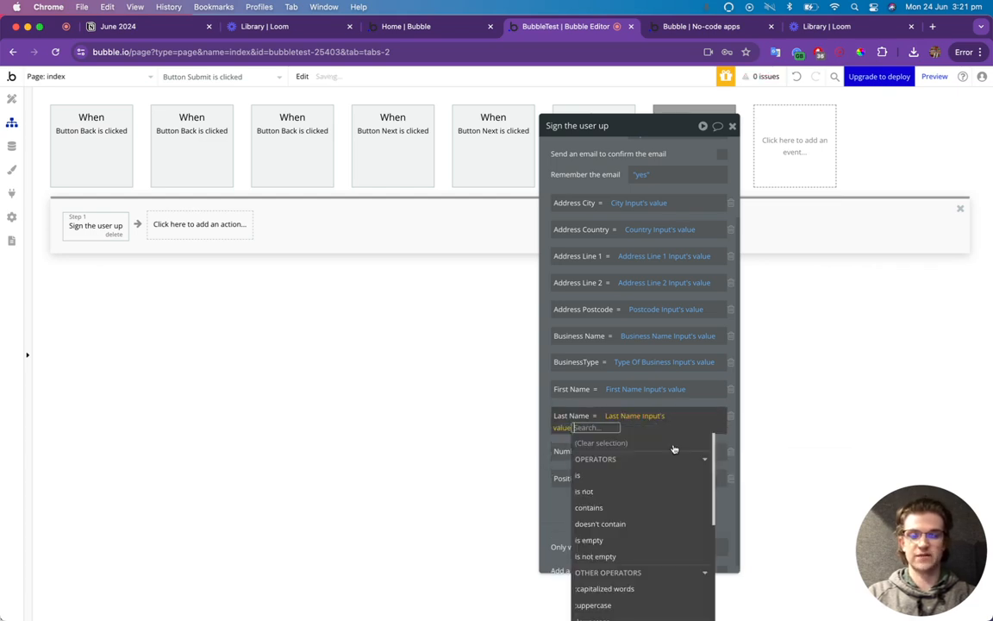
left_click(542, 515)
Map NumberOfEmployees to the Number Of Employees input's value, replacing the fixed '2 - 10' option.
left_click(651, 442)
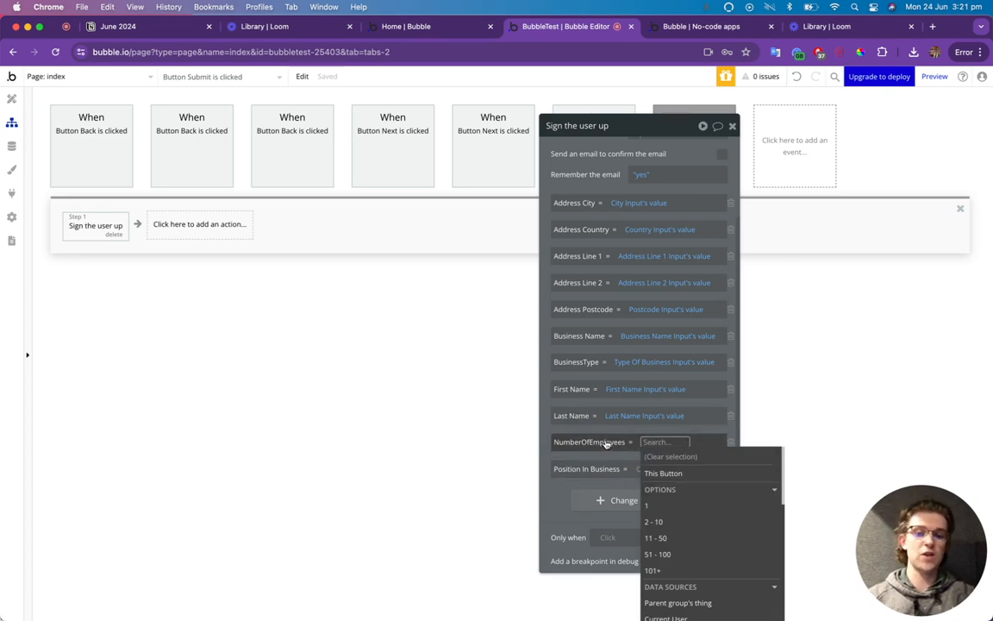
left_click(669, 523)
left_click(554, 508)
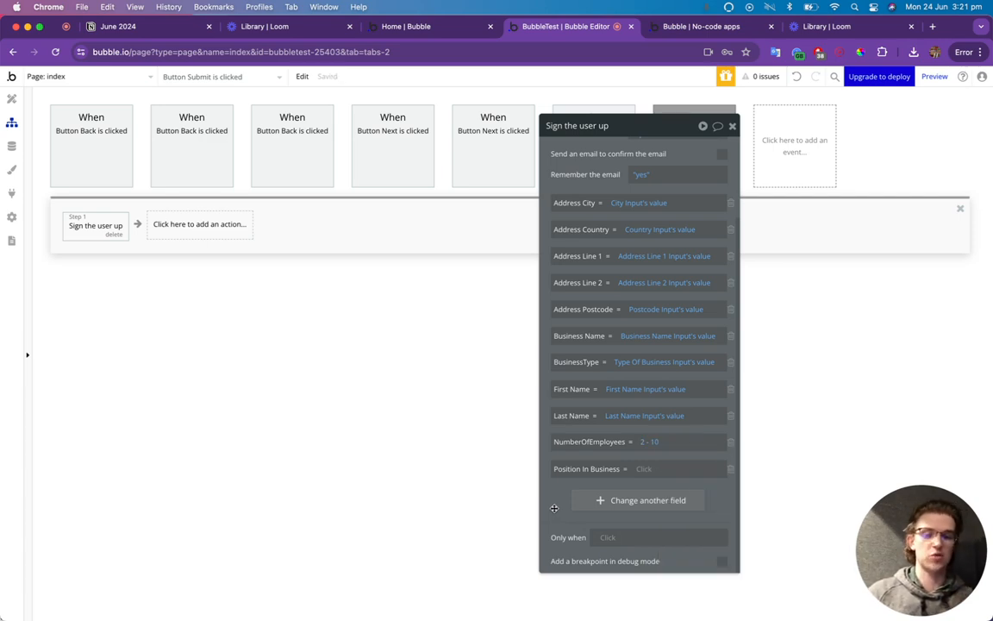
left_click(645, 441)
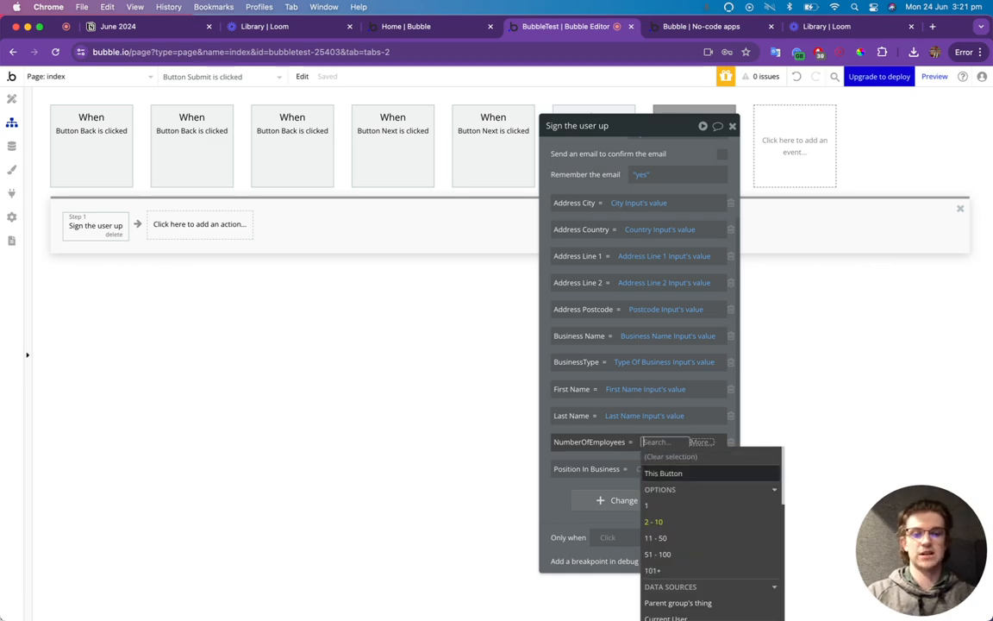
type("number")
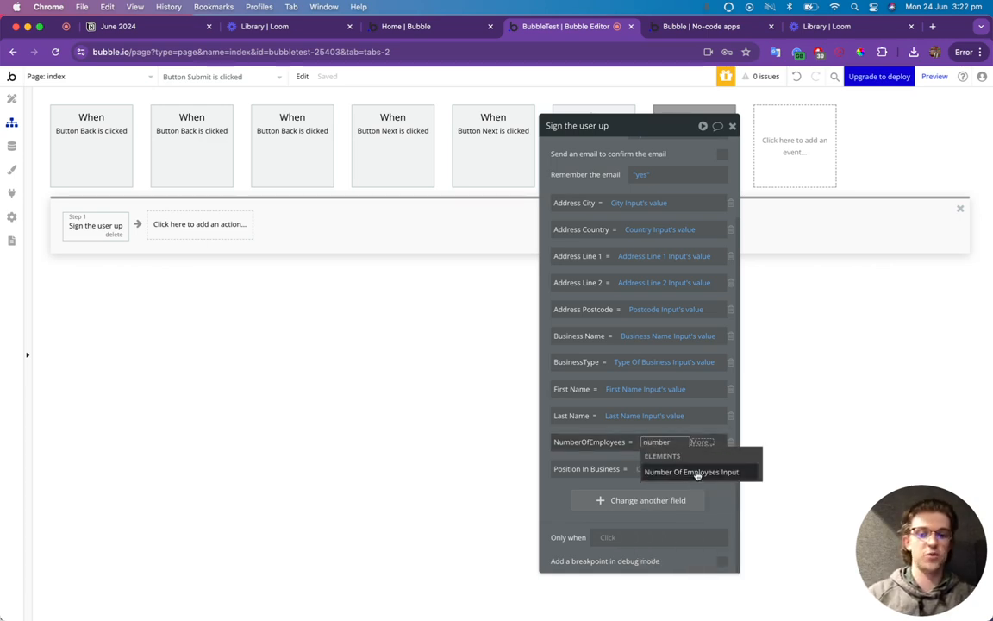
left_click(694, 471)
left_click(554, 507)
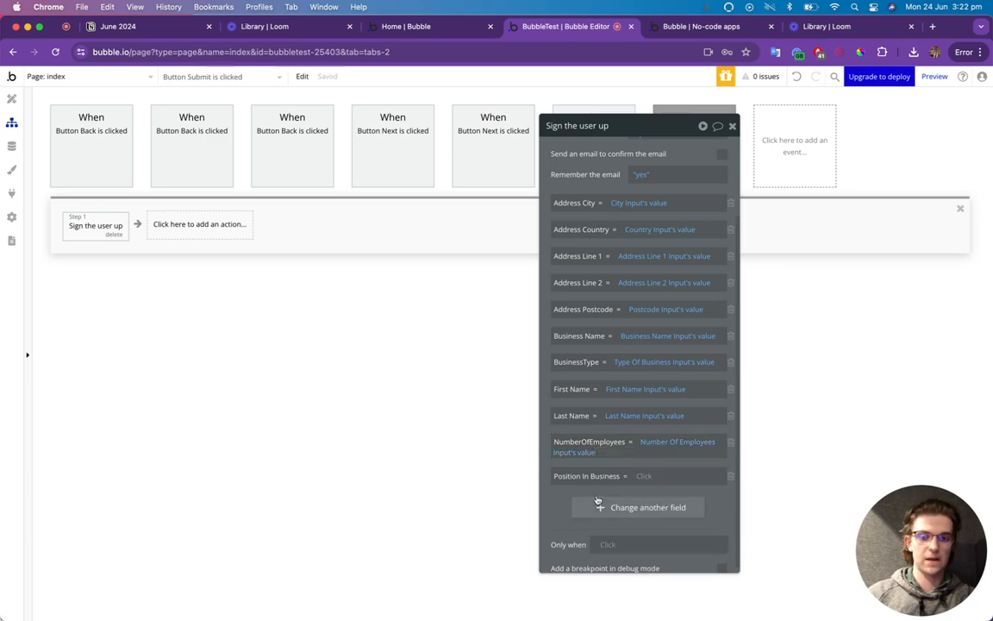
Map Position In Business to the Job role input's value.
left_click(640, 477)
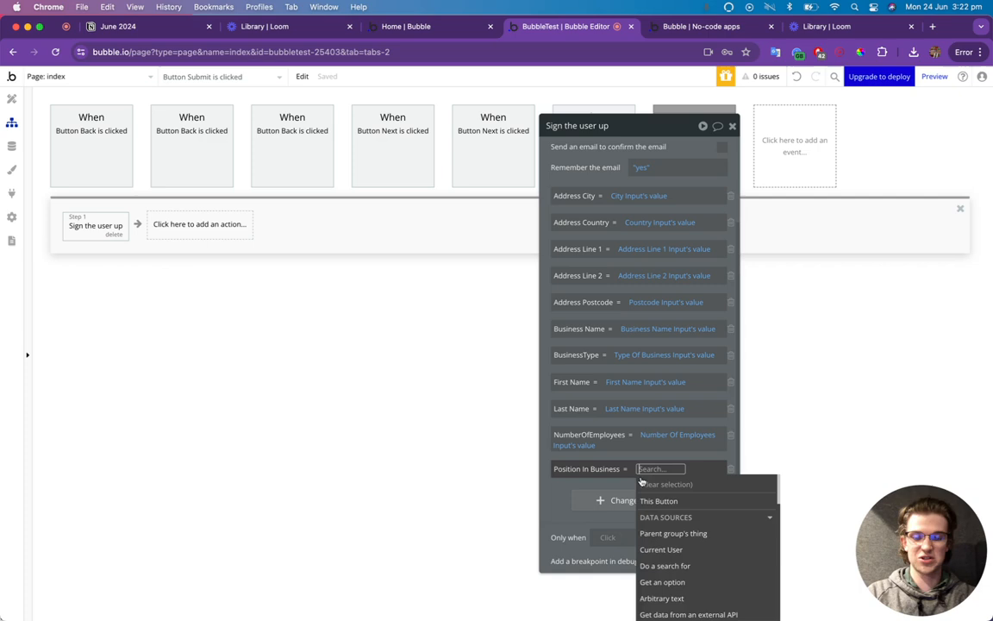
type("job")
left_click(655, 504)
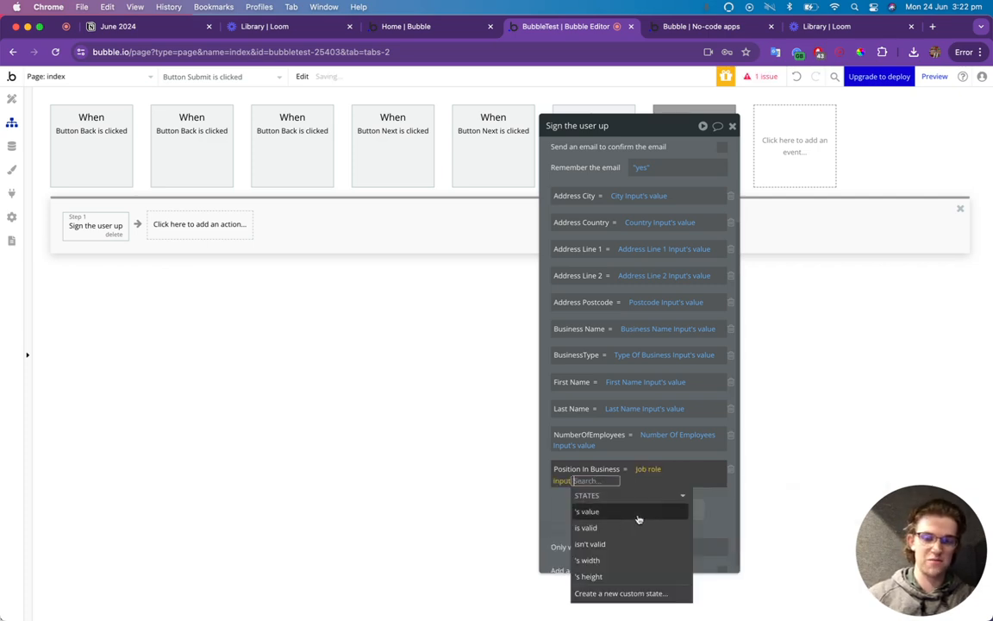
left_click(584, 515)
left_click(556, 511)
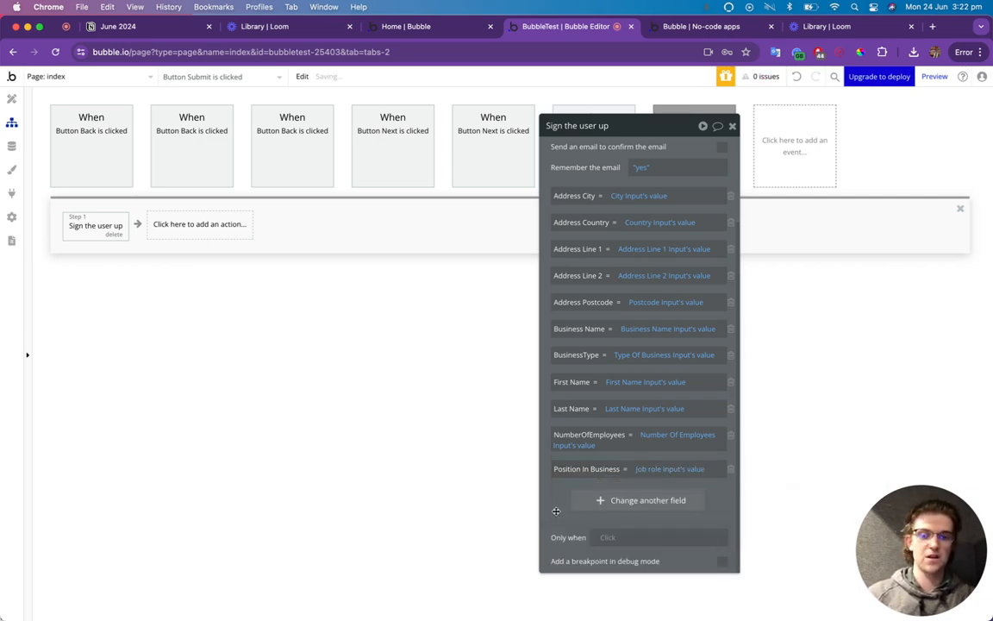
Close the Sign the user up settings and bring up the action picker for the next step.
left_click(732, 127)
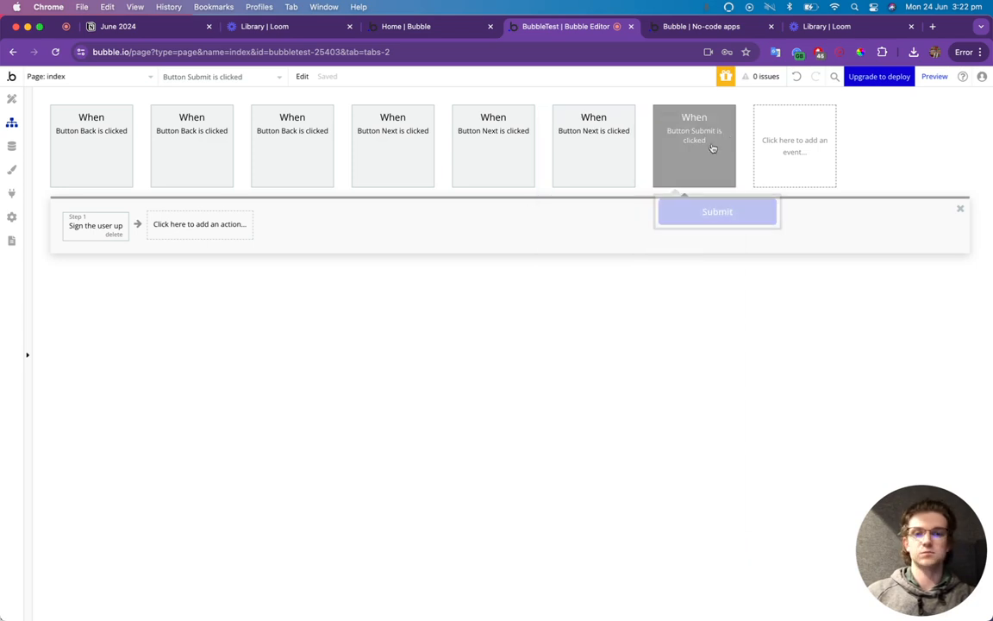
left_click(179, 231)
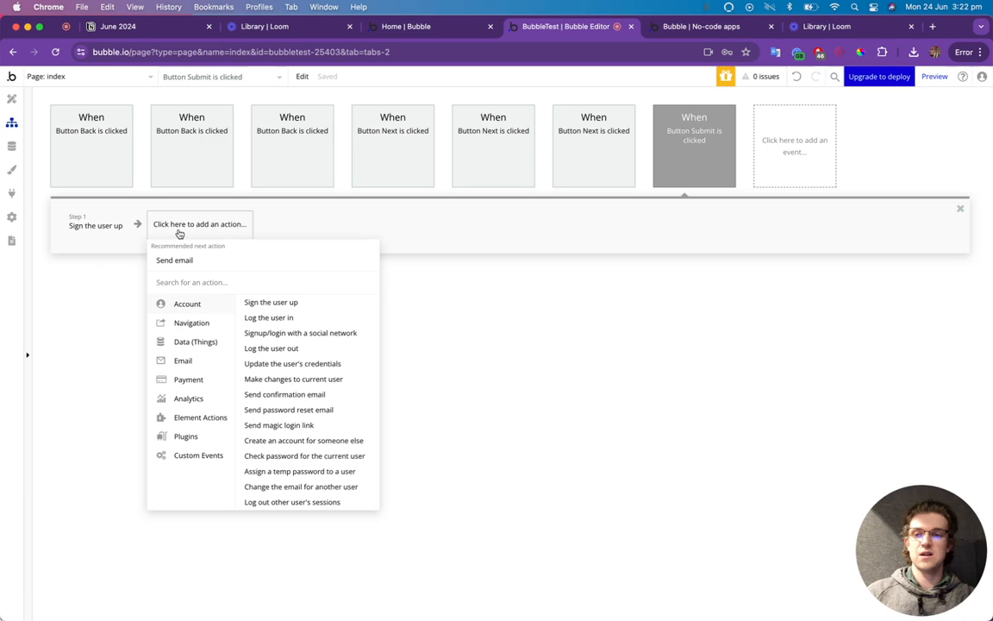
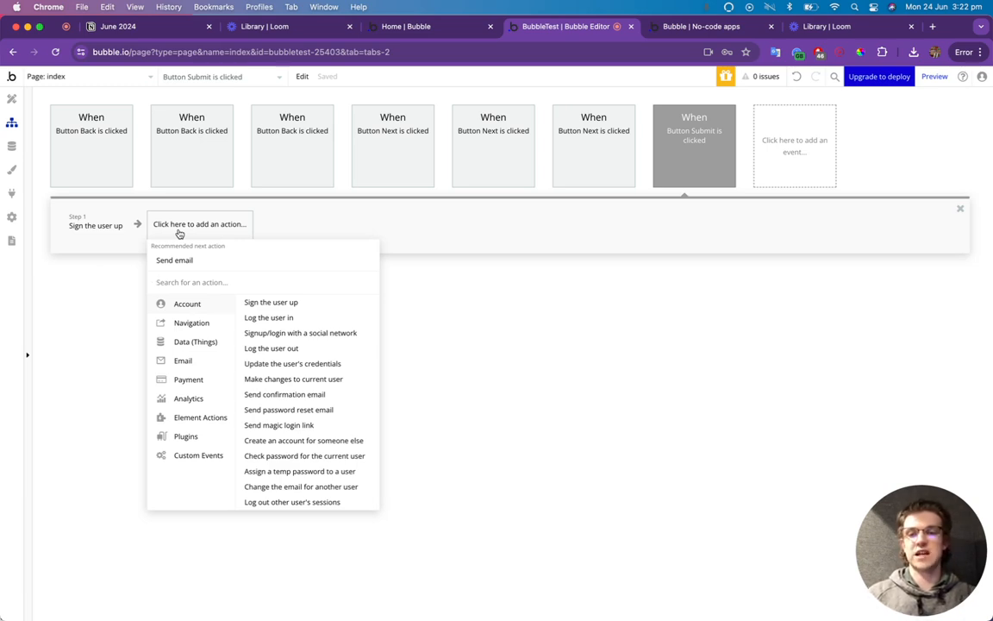
Create a 'Success' option in the Step option set, then return to the Submit workflow.
left_click(11, 145)
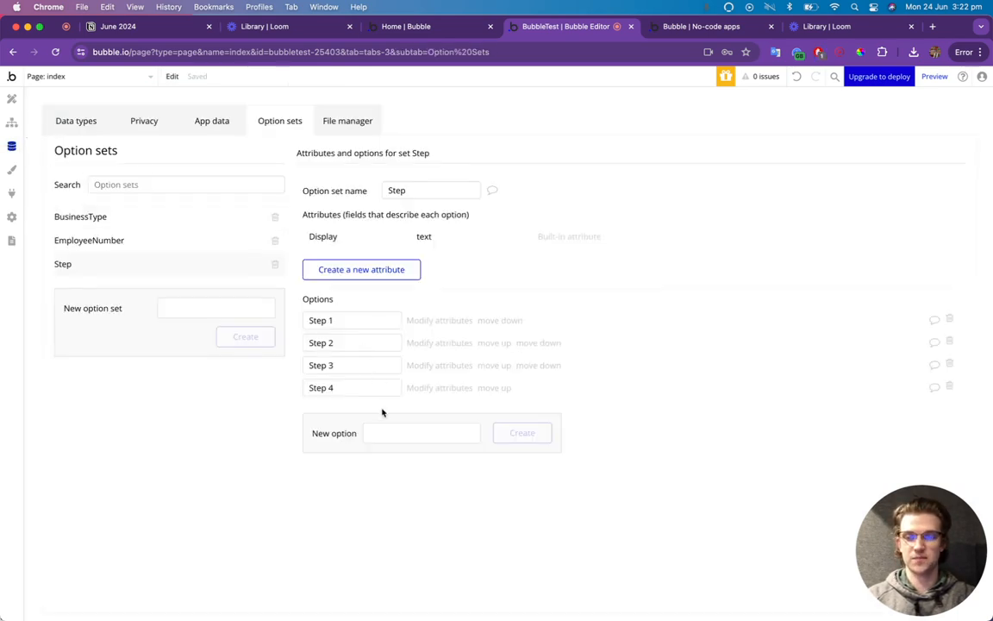
left_click(372, 432)
type("S")
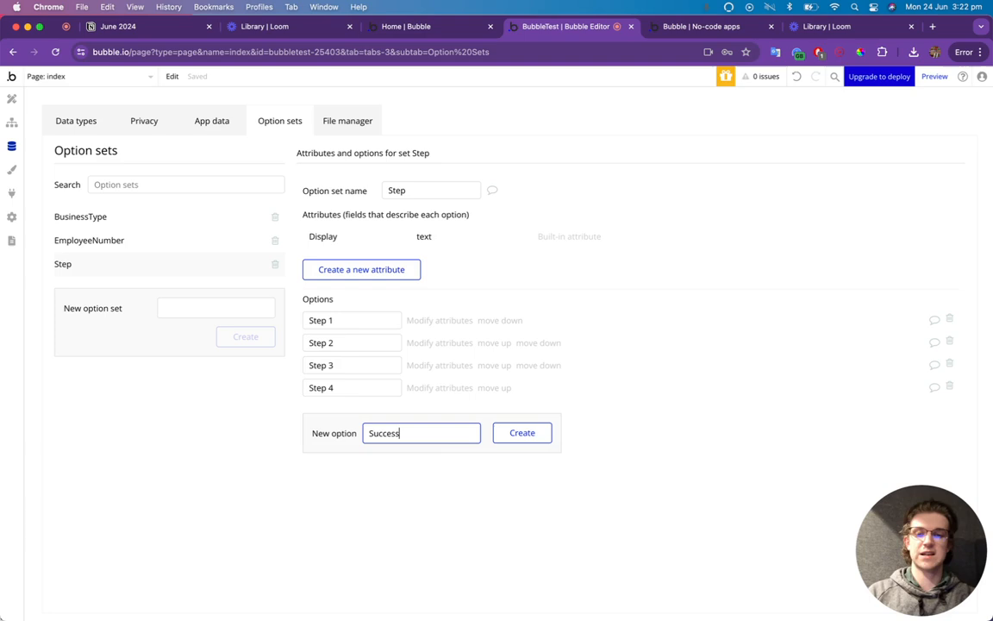
type("uccess")
left_click(526, 436)
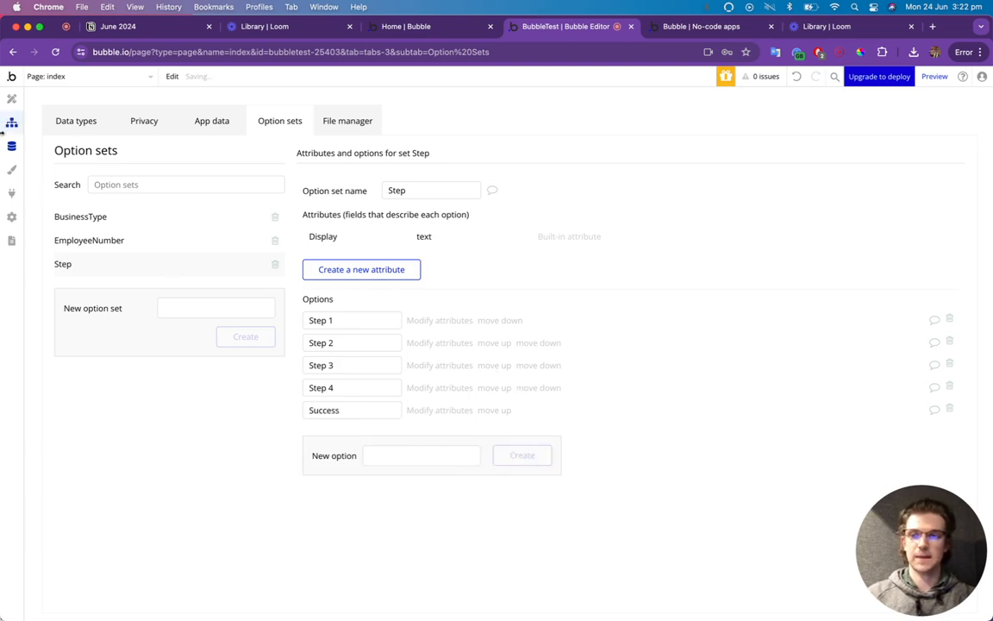
left_click(12, 123)
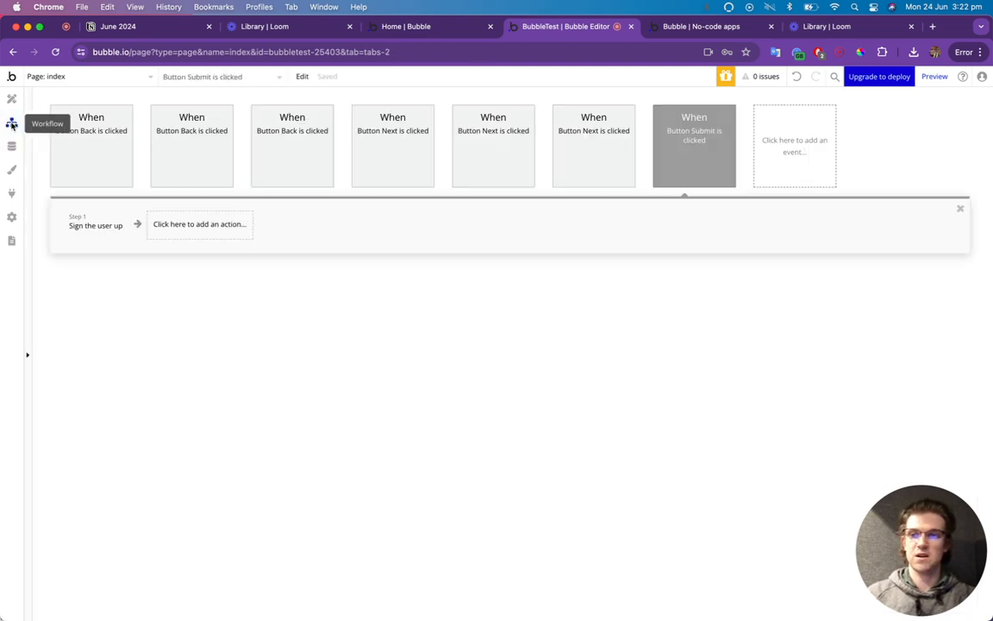
Add a Set state action setting Page Content's PageStep custom state to Success.
left_click(185, 226)
type("set st")
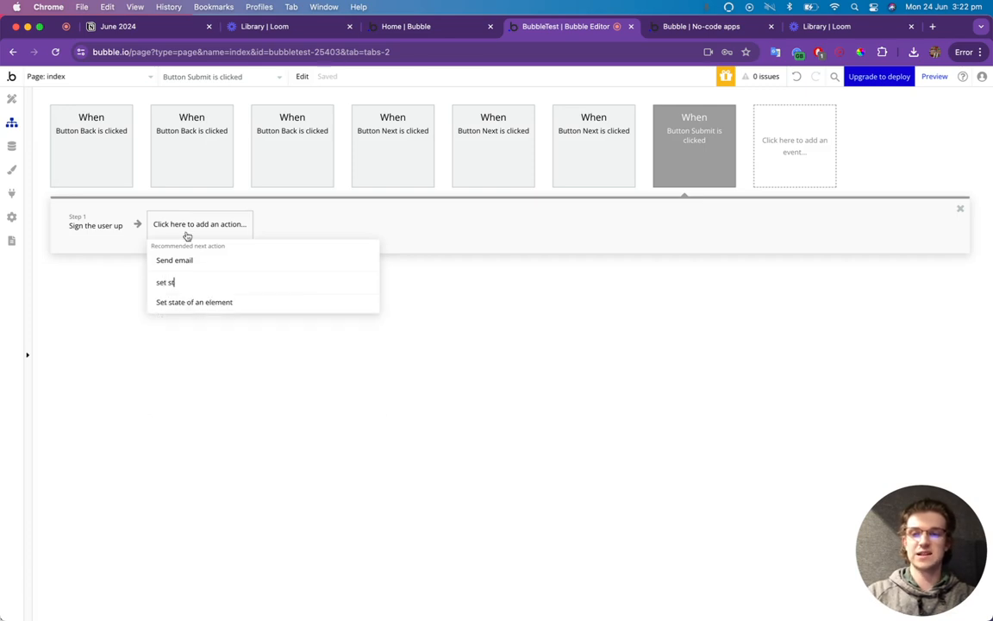
left_click(193, 301)
left_click(655, 154)
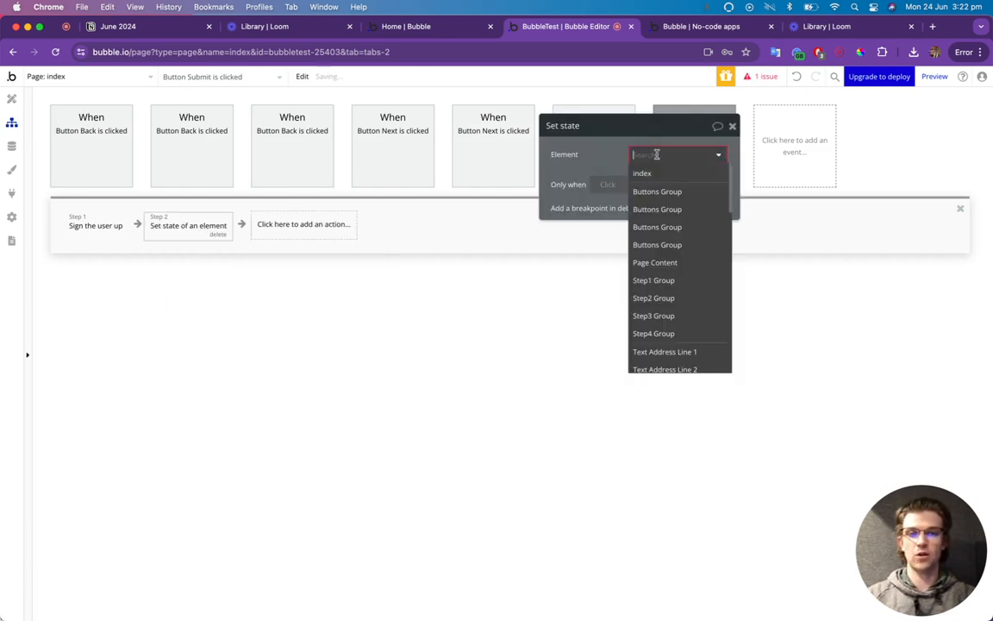
type("page")
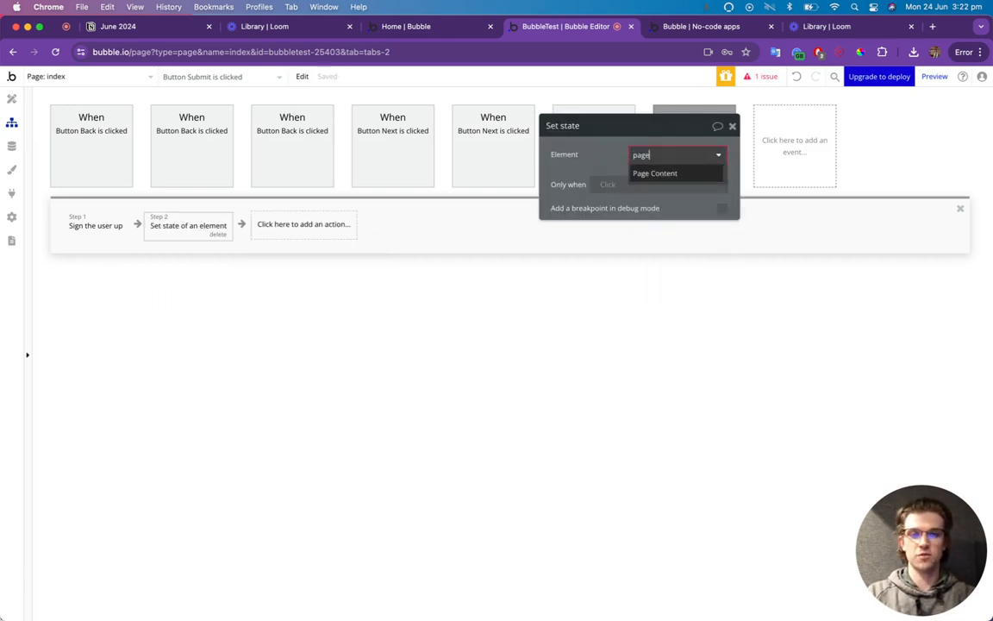
left_click(657, 173)
left_click(650, 181)
left_click(650, 195)
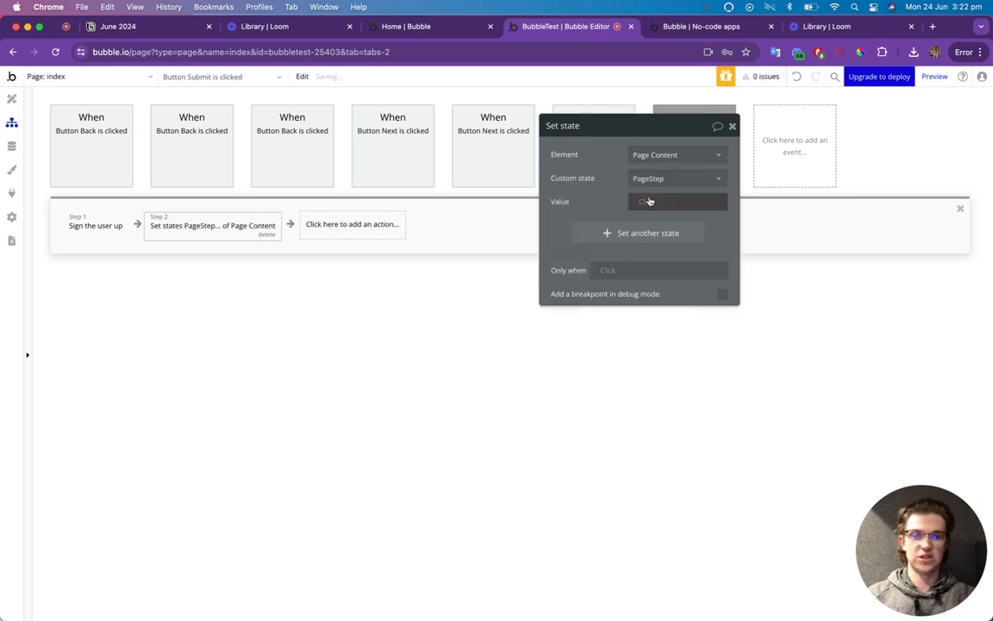
left_click(657, 201)
left_click(652, 331)
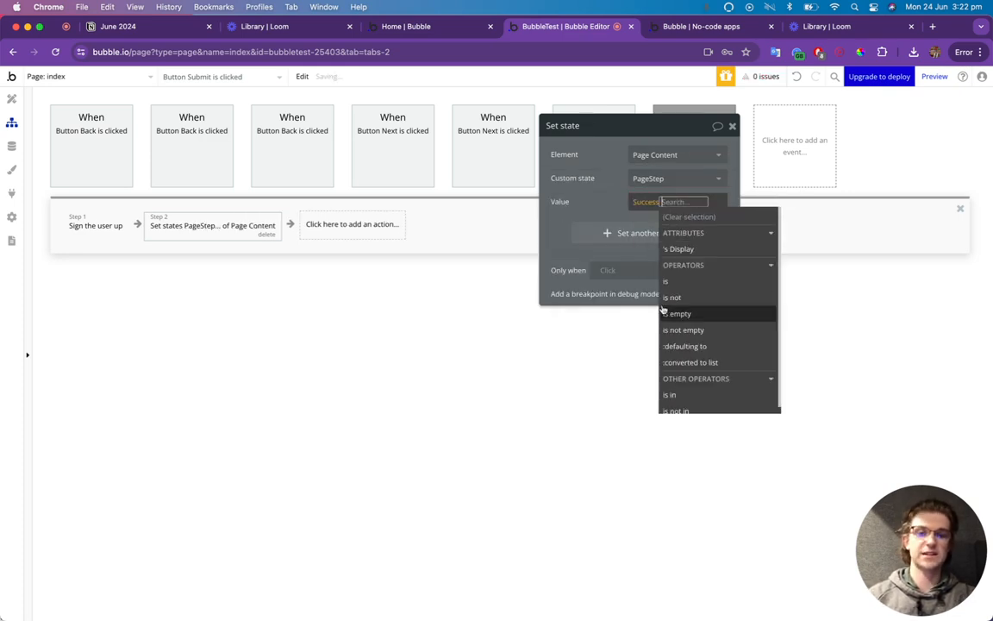
left_click(570, 253)
Restrict the action to run only when Current User is logged in.
left_click(607, 271)
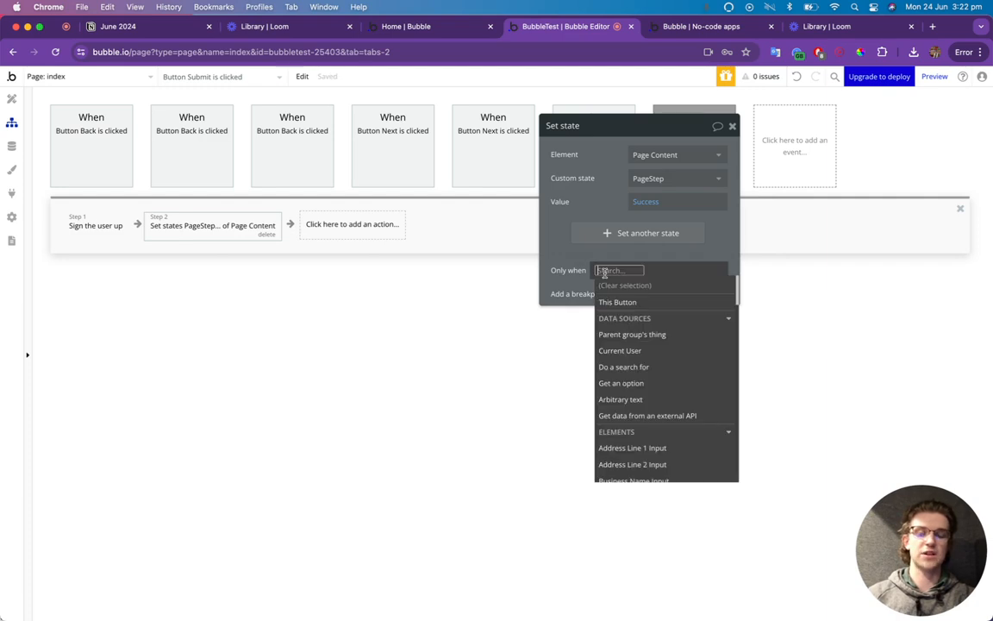
left_click(620, 351)
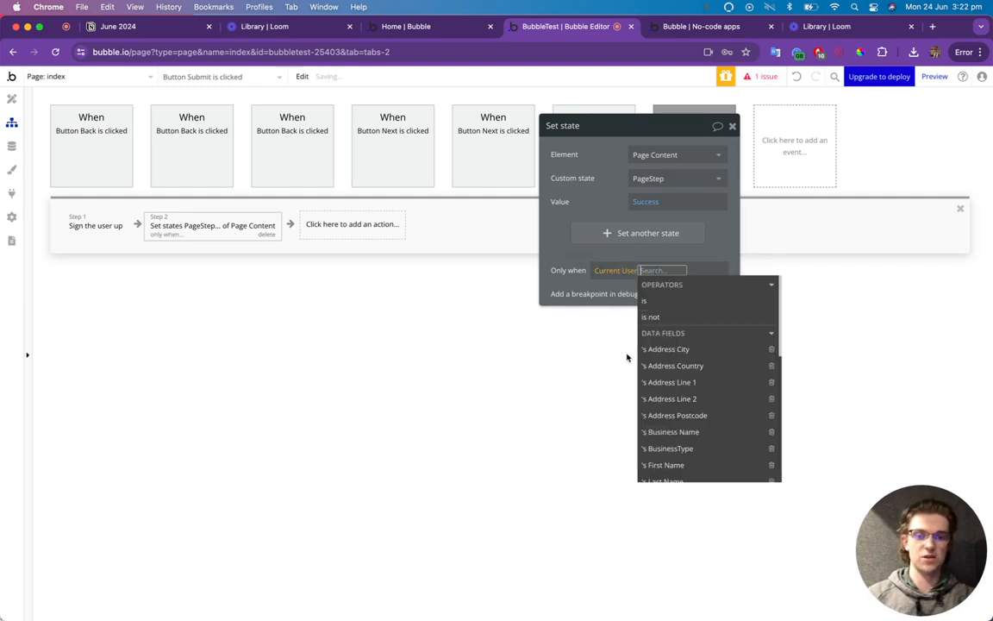
type("is")
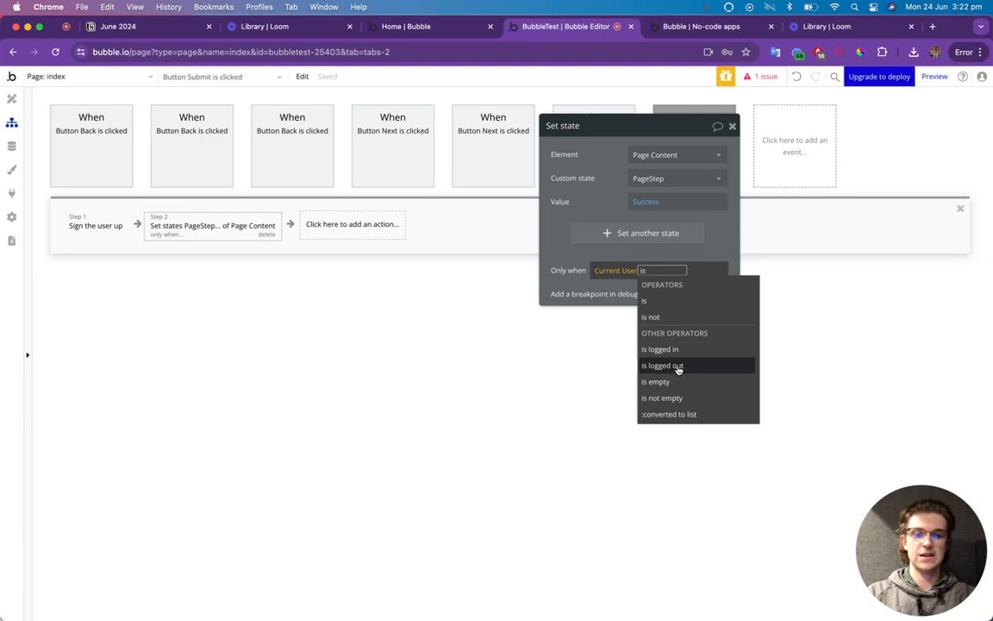
left_click(679, 351)
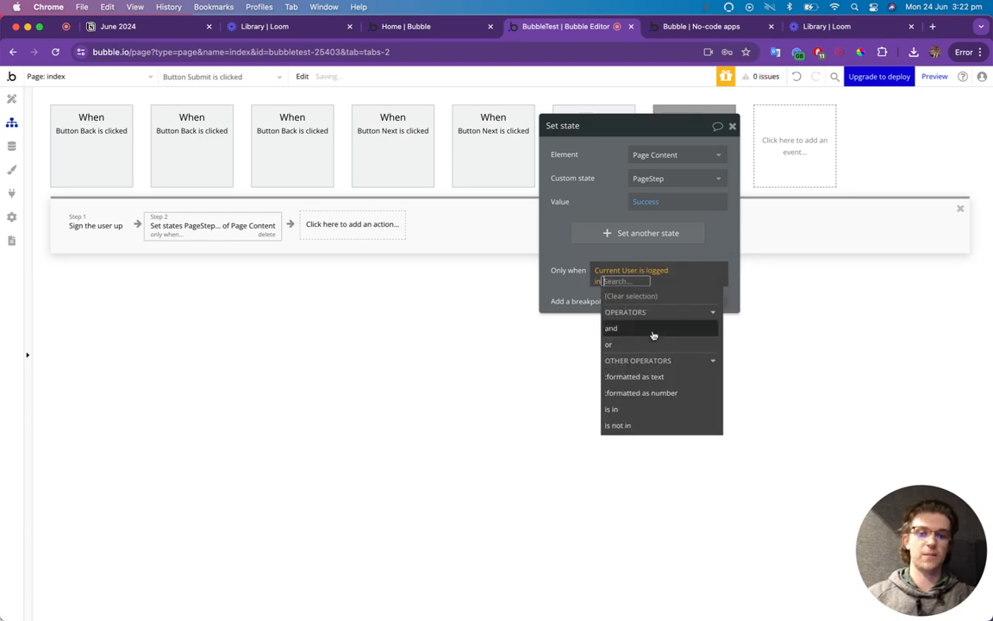
left_click(572, 282)
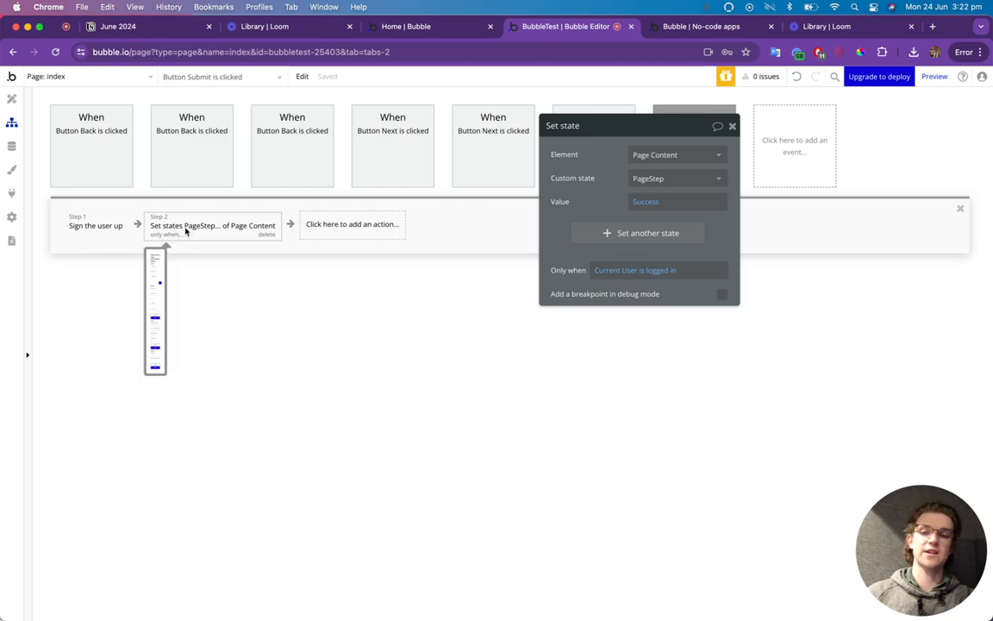
Drag a new empty Group onto the page from the element search.
left_click(12, 99)
left_click(732, 126)
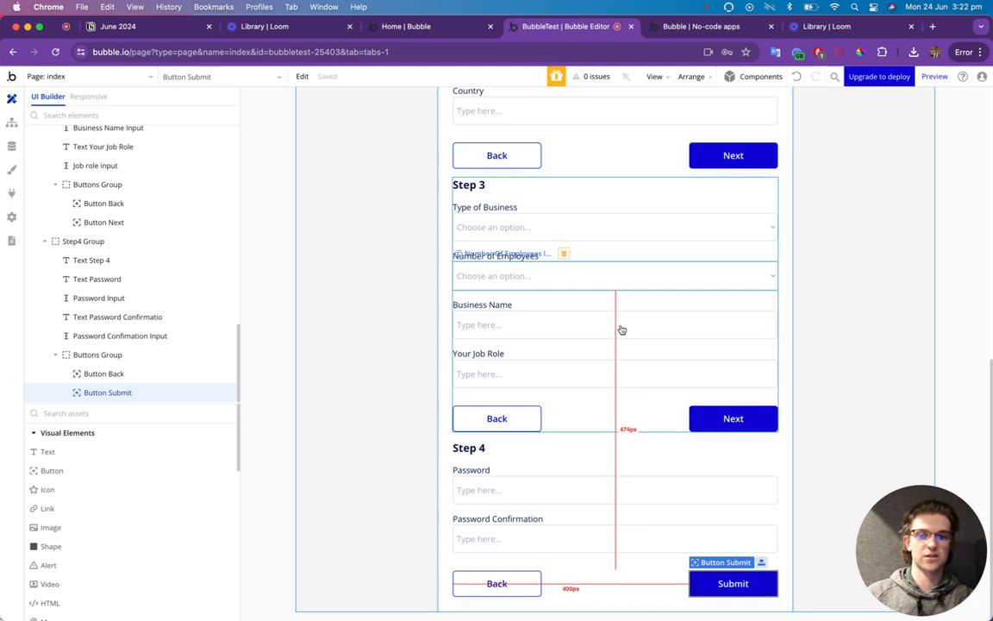
left_click(96, 413)
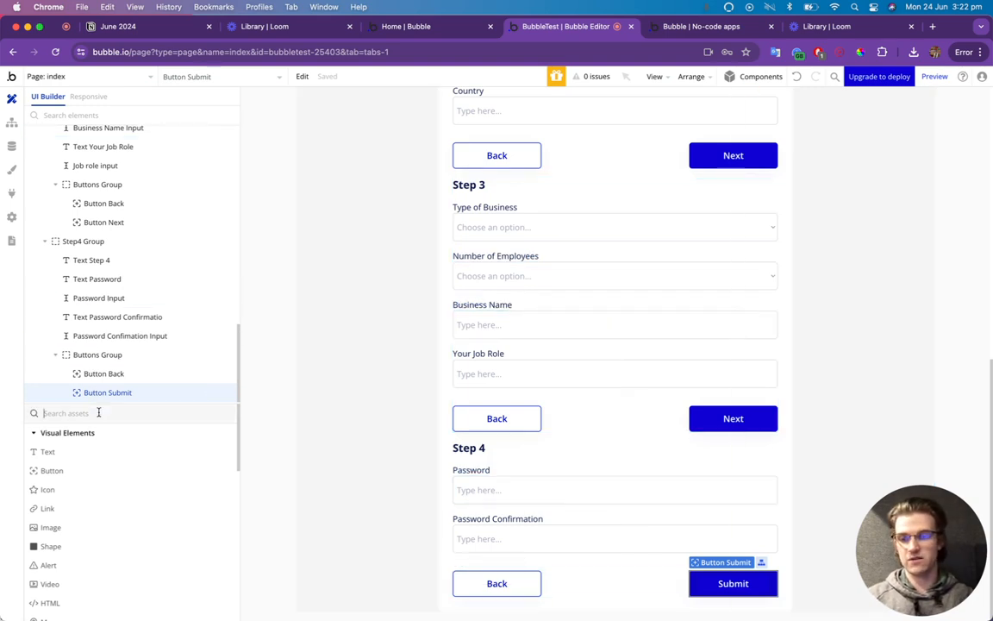
type("group")
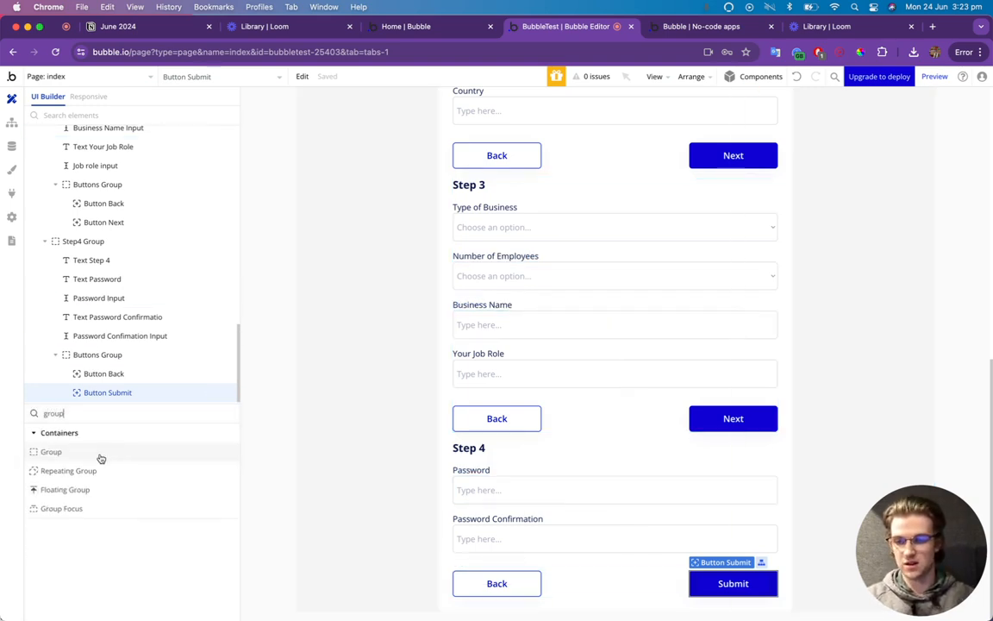
left_click_drag(100, 454, 507, 610)
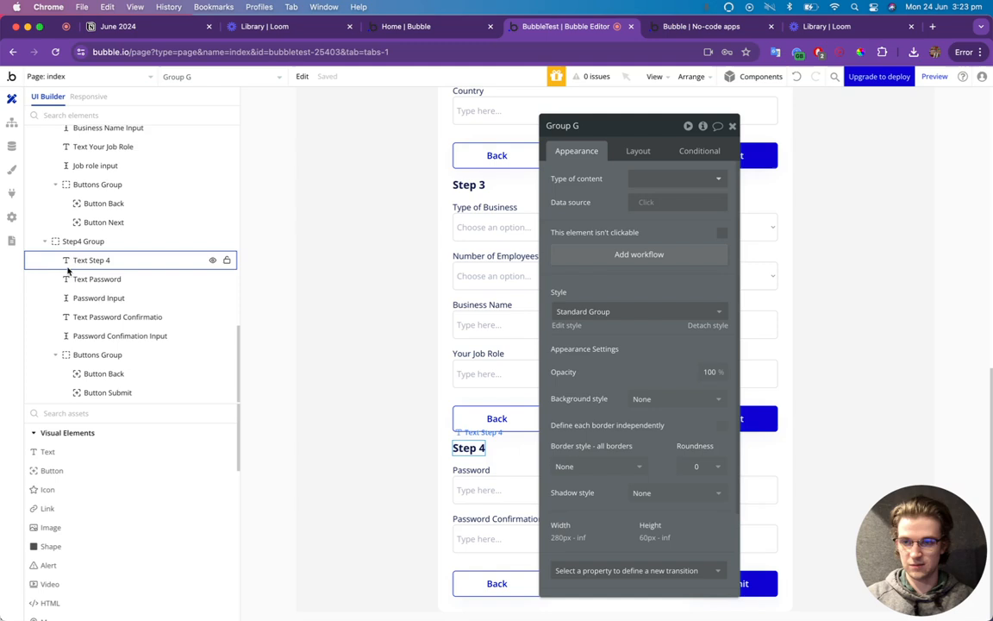
Collapse the Step1–Step4 layers and rename the new group to 'Success Group'.
scroll(71, 280, "up", 10)
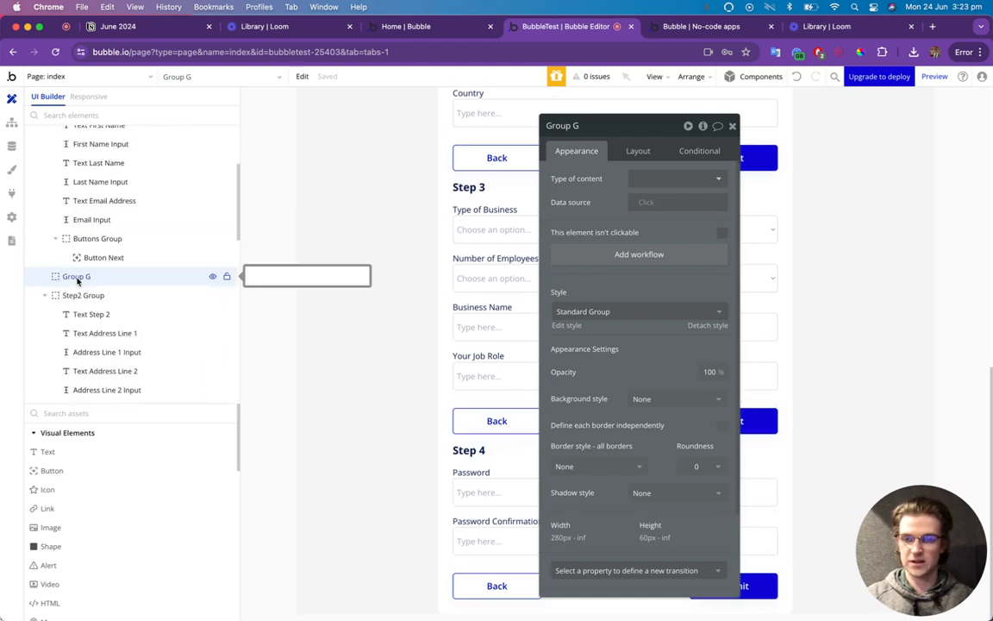
left_click(44, 294)
left_click(44, 314)
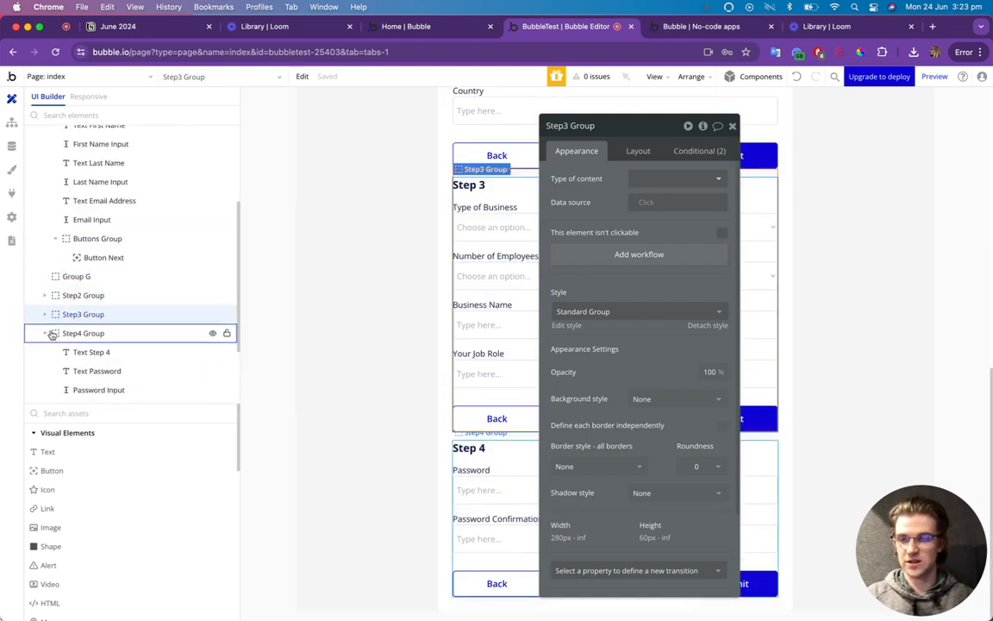
left_click(50, 333)
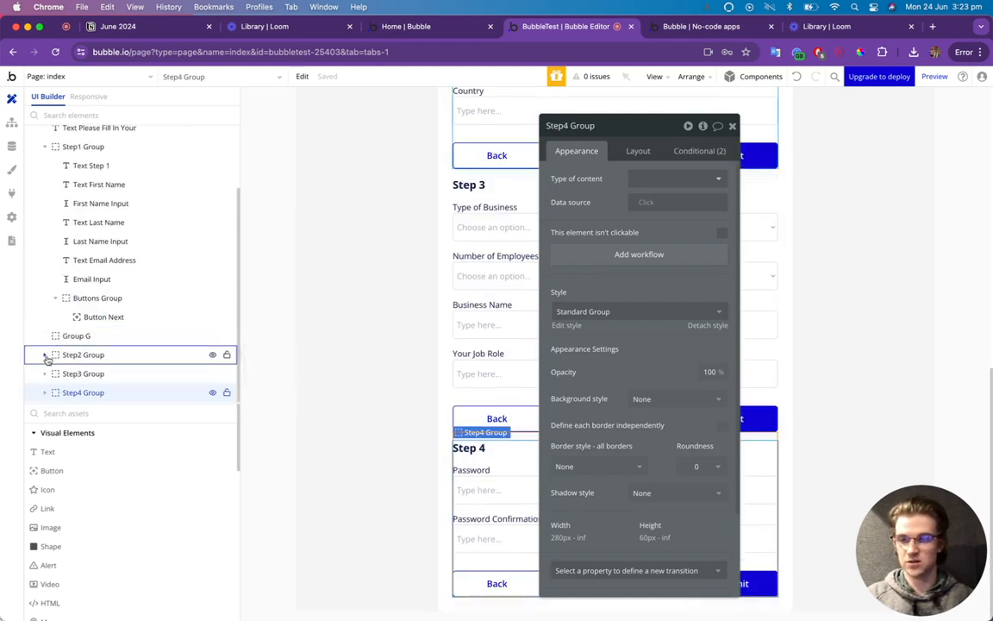
left_click(46, 147)
double_click(74, 246)
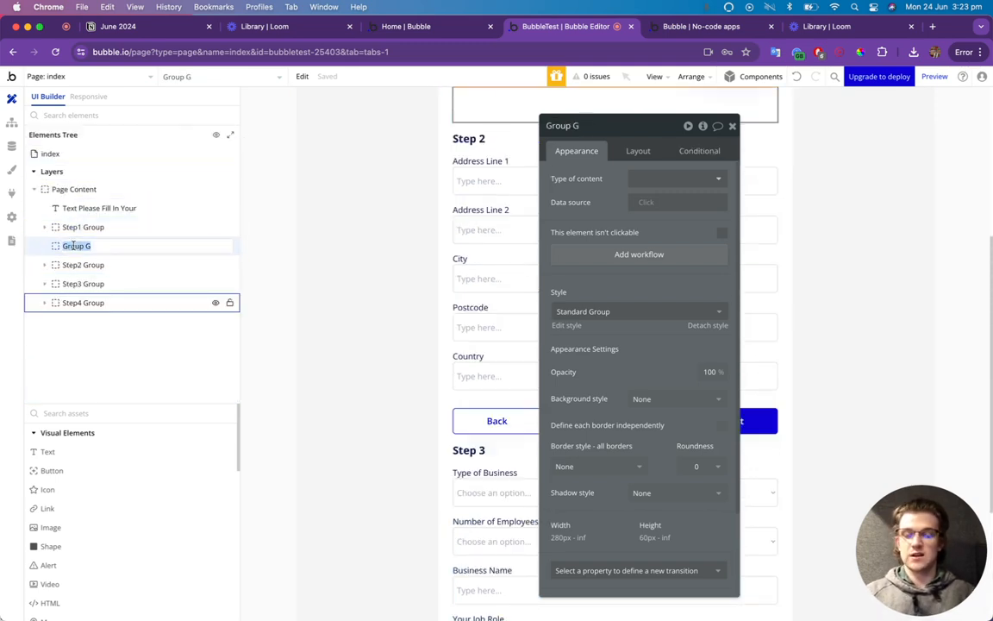
type("Success")
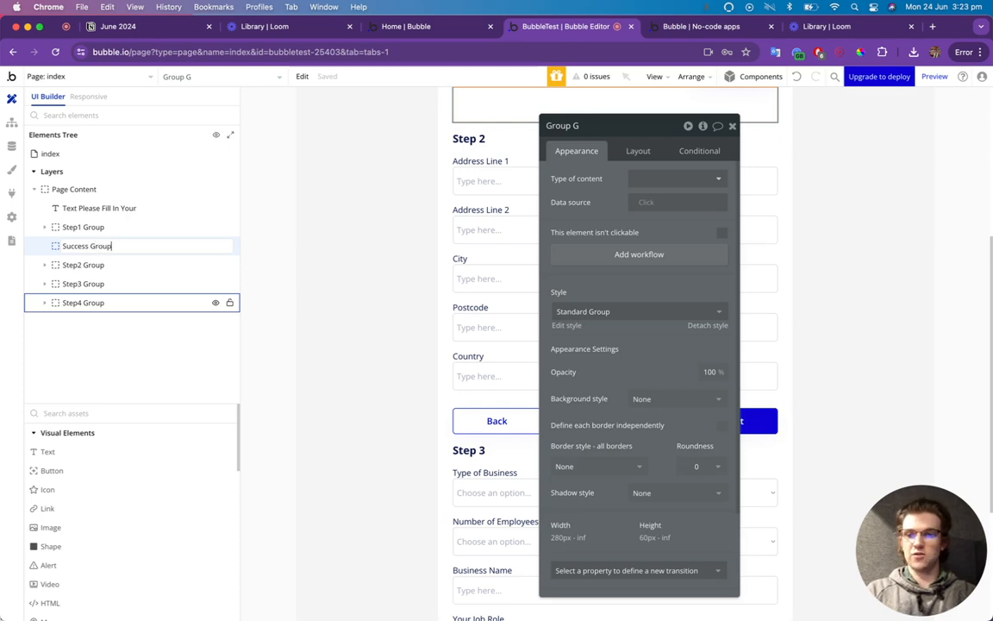
type(" Group")
key("Return")
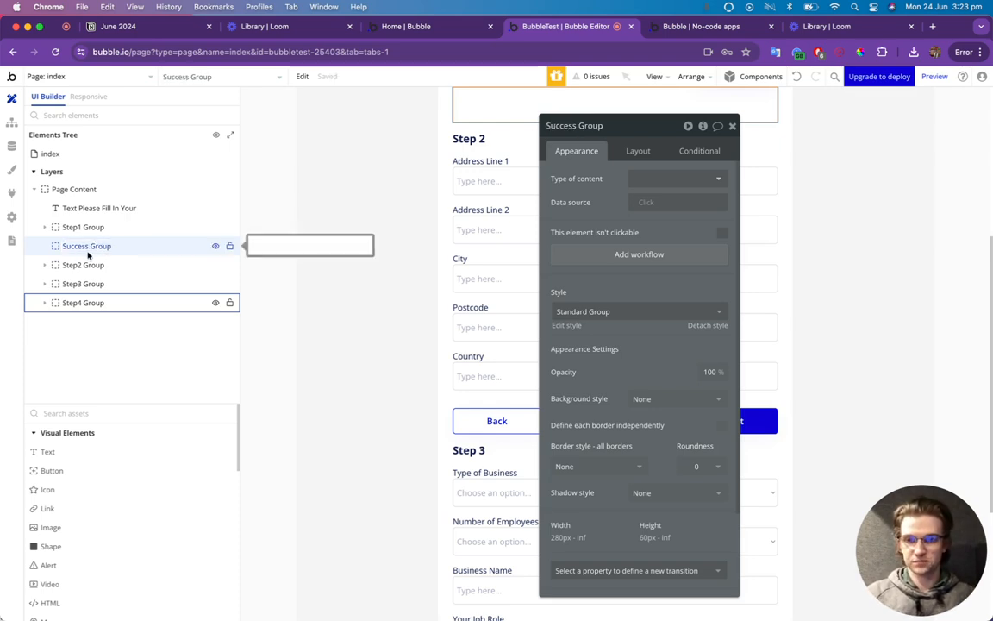
Move Success Group below Step4 Group and view Step4 Group's conditionals.
left_click_drag(88, 256, 85, 312)
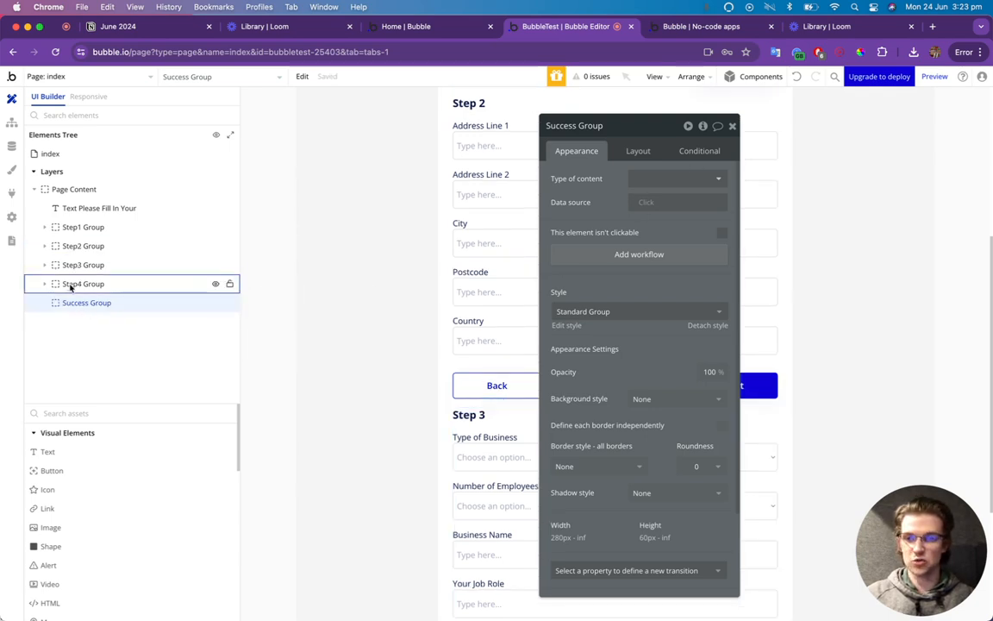
left_click(70, 285)
left_click(697, 150)
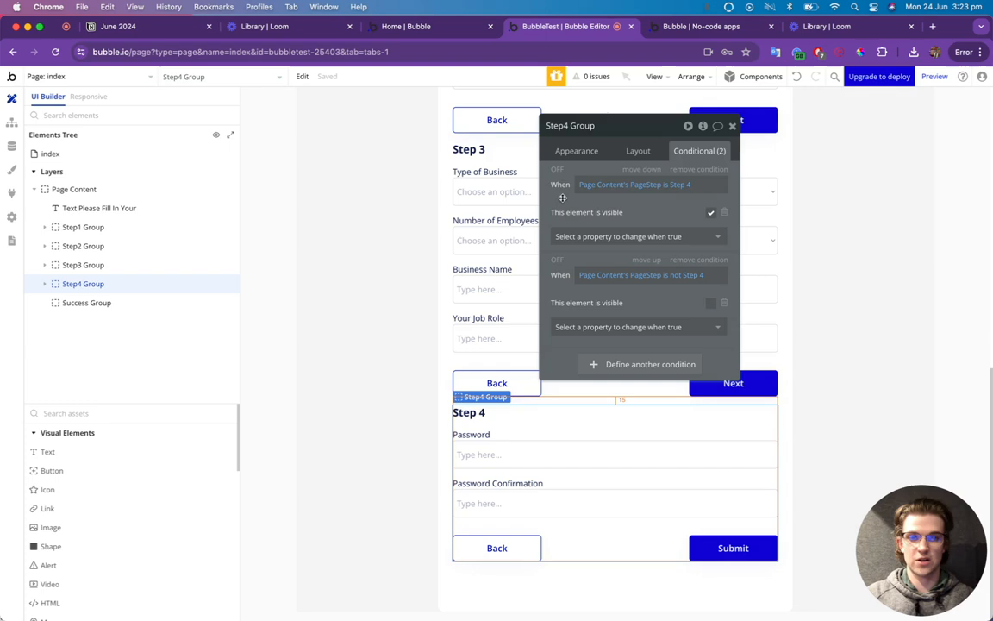
Paste Step4 Group's visibility condition into Success Group, changing its value to Success.
right_click(601, 164)
left_click(612, 172)
left_click(207, 302)
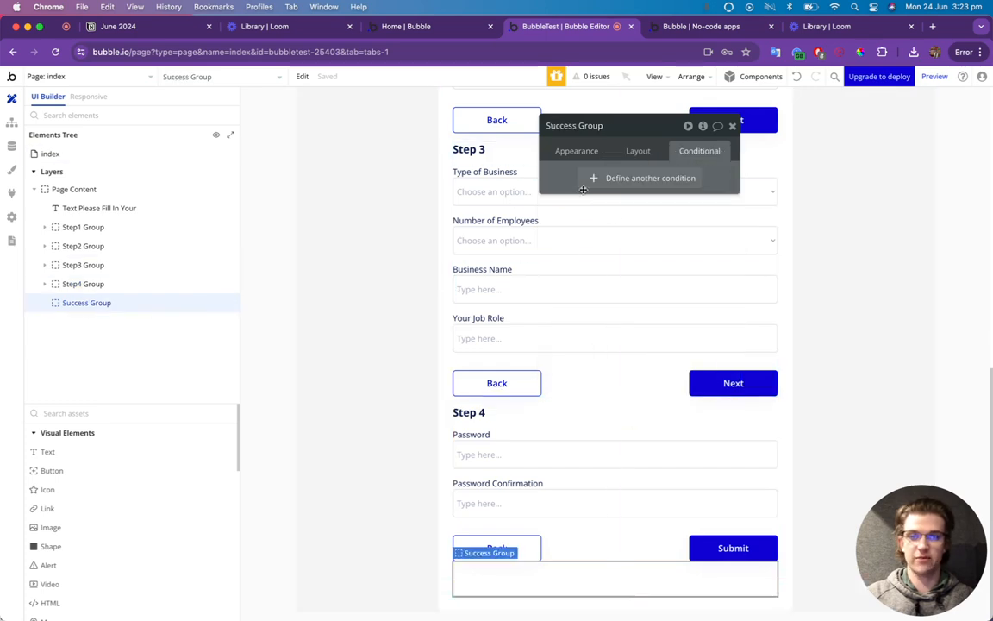
right_click(625, 148)
left_click(654, 150)
left_click(696, 185)
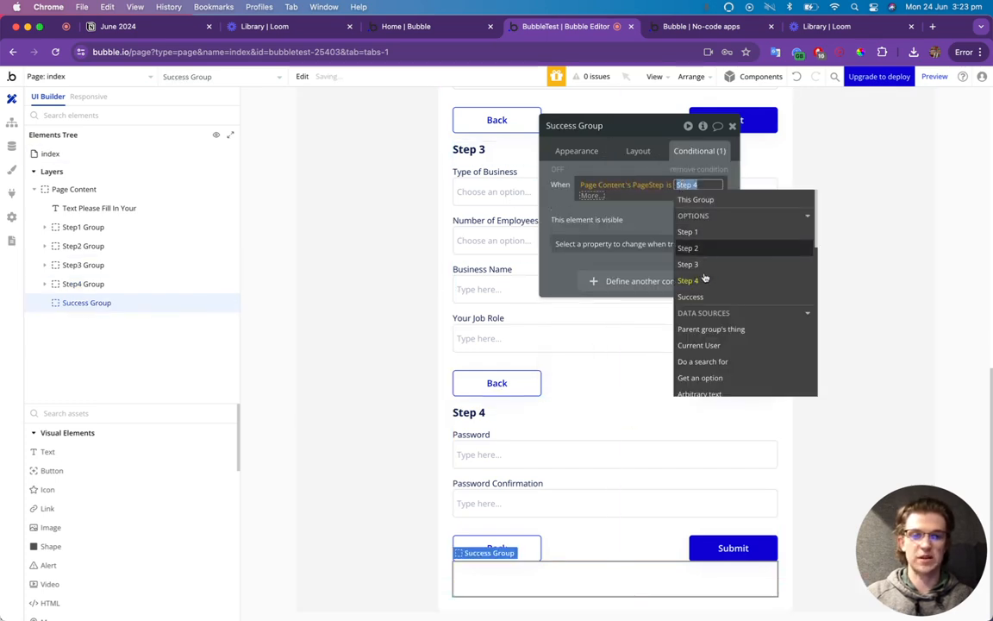
left_click(701, 296)
left_click(563, 209)
Add a duplicate 'is not Success' condition that hides the group, and enable Collapse when hidden.
right_click(600, 157)
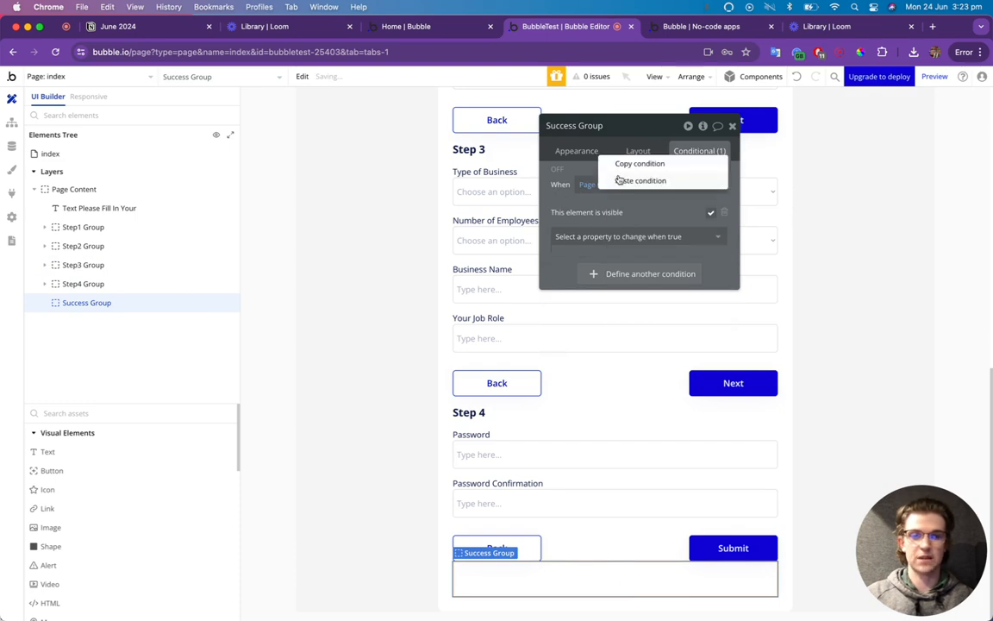
left_click(623, 166)
right_click(565, 264)
left_click(634, 244)
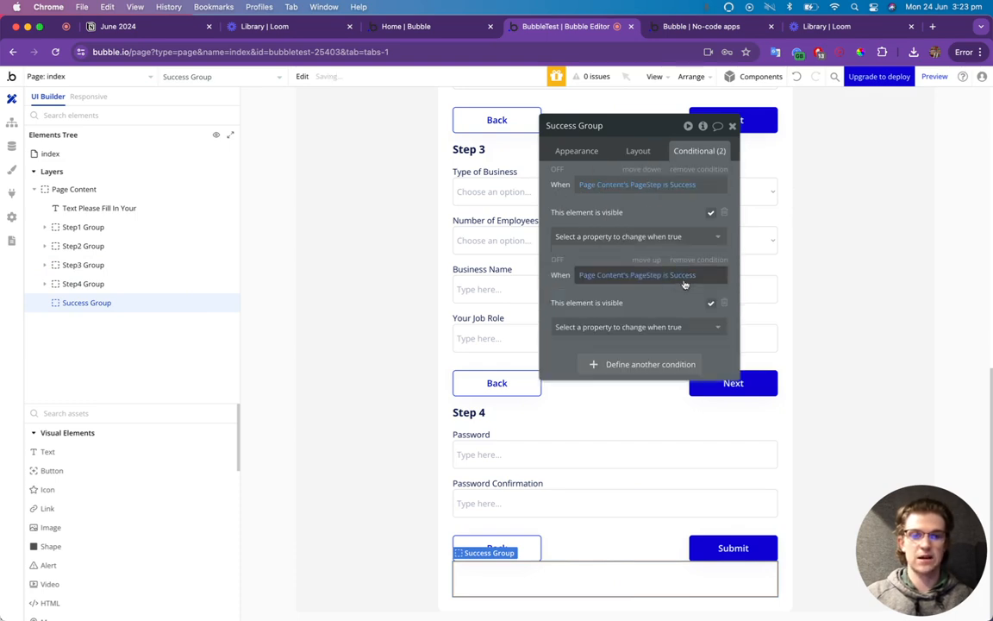
left_click(665, 276)
left_click(675, 354)
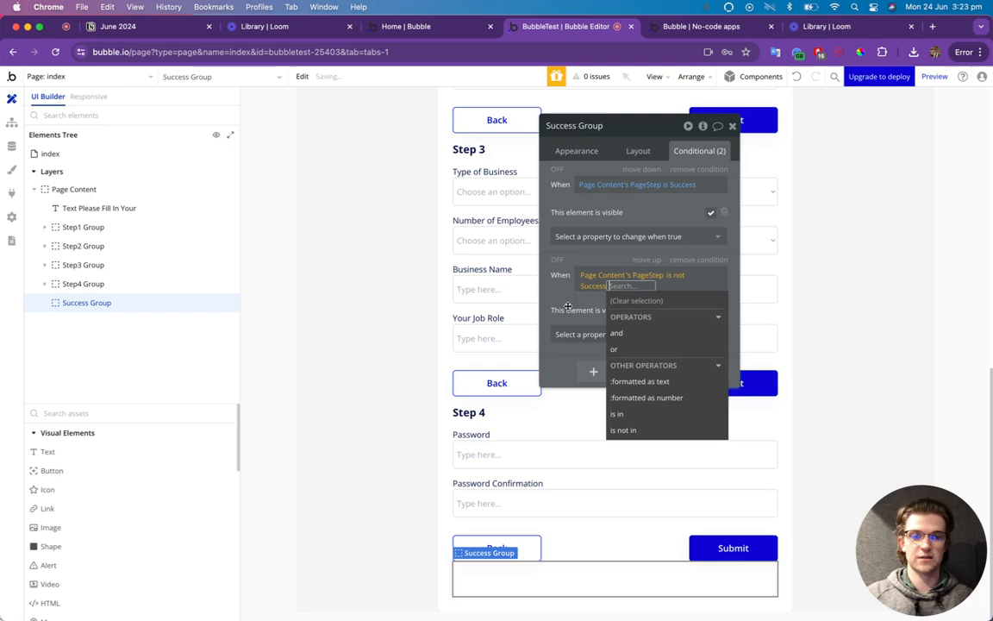
left_click(567, 306)
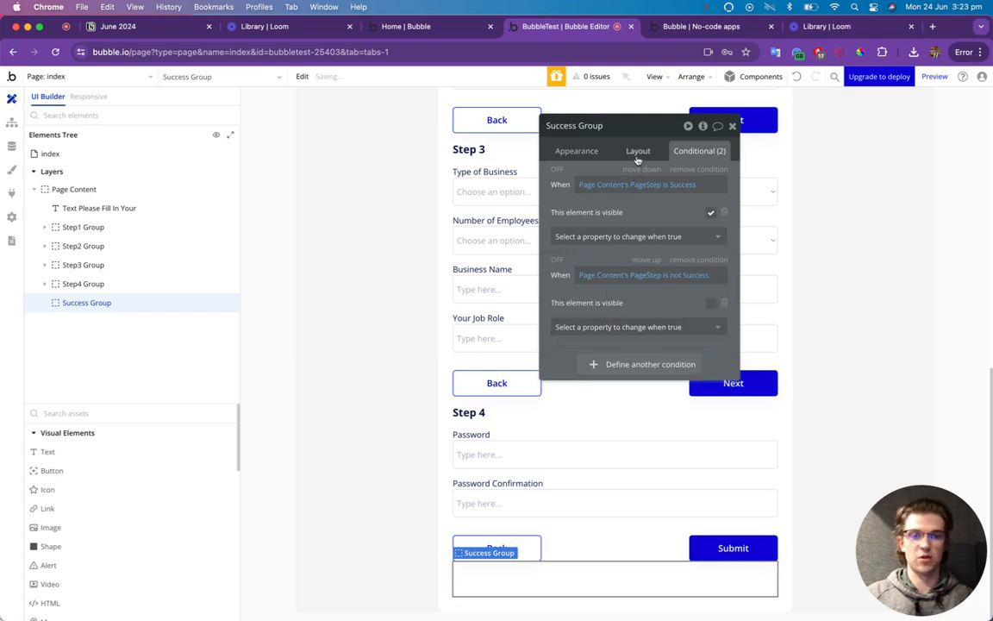
left_click(637, 153)
left_click(721, 276)
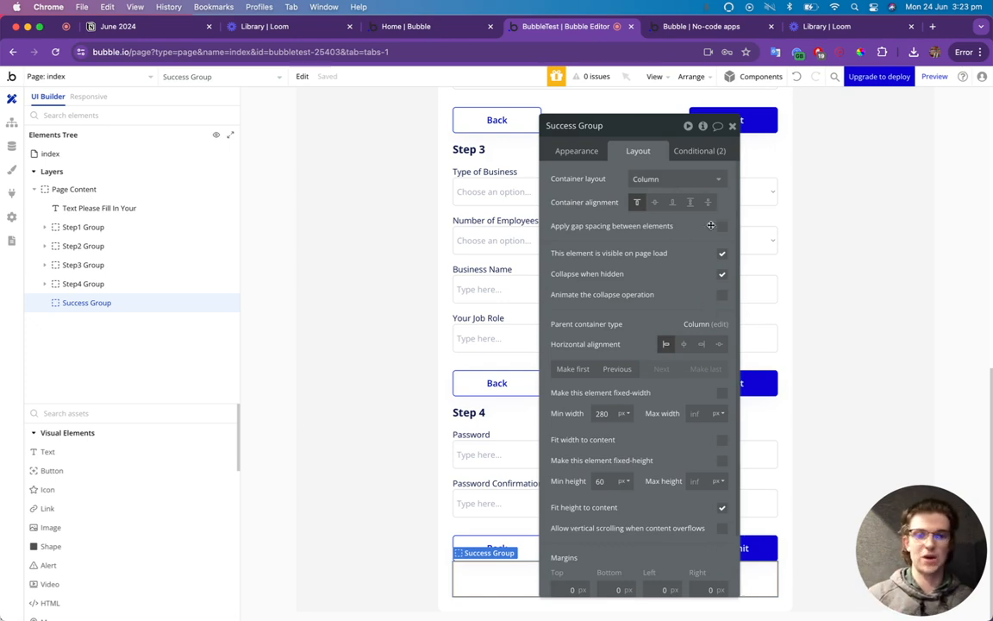
Place a green check_circle_outline icon inside the Success Group.
left_click(78, 413)
type("Icon")
left_click_drag(38, 451, 531, 593)
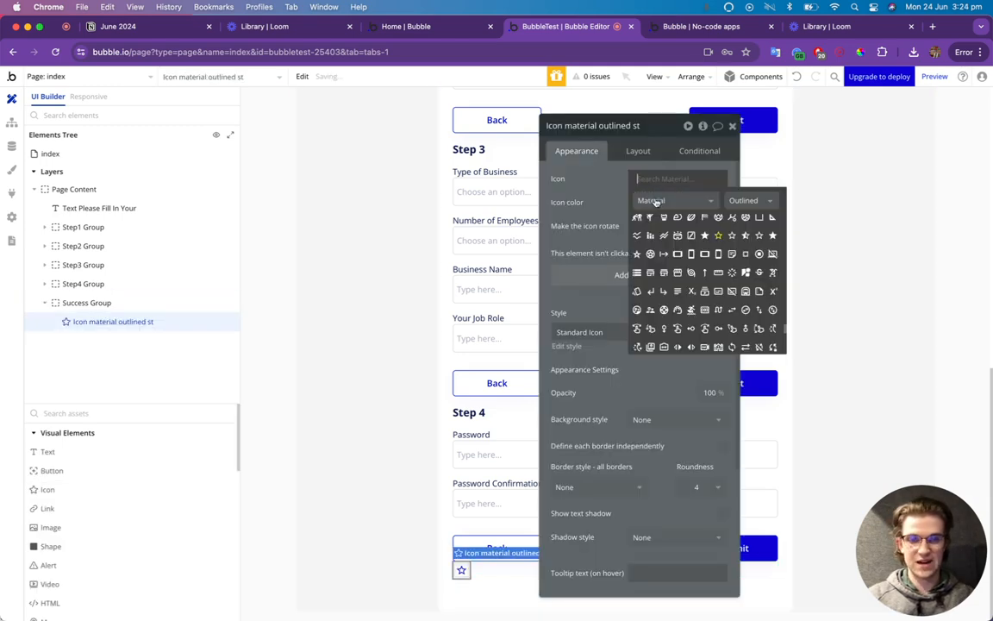
type("check")
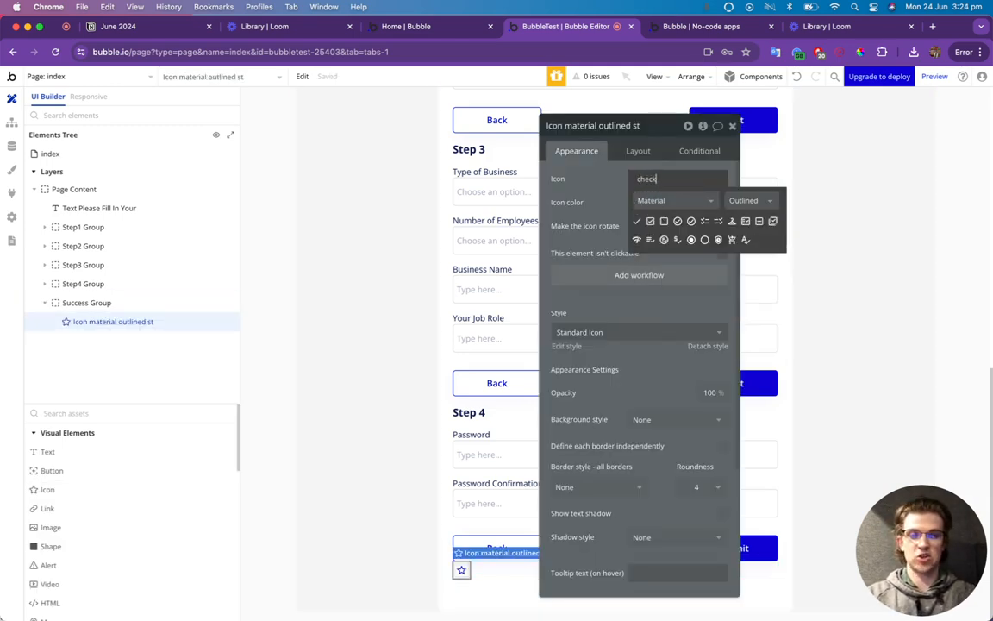
left_click(692, 223)
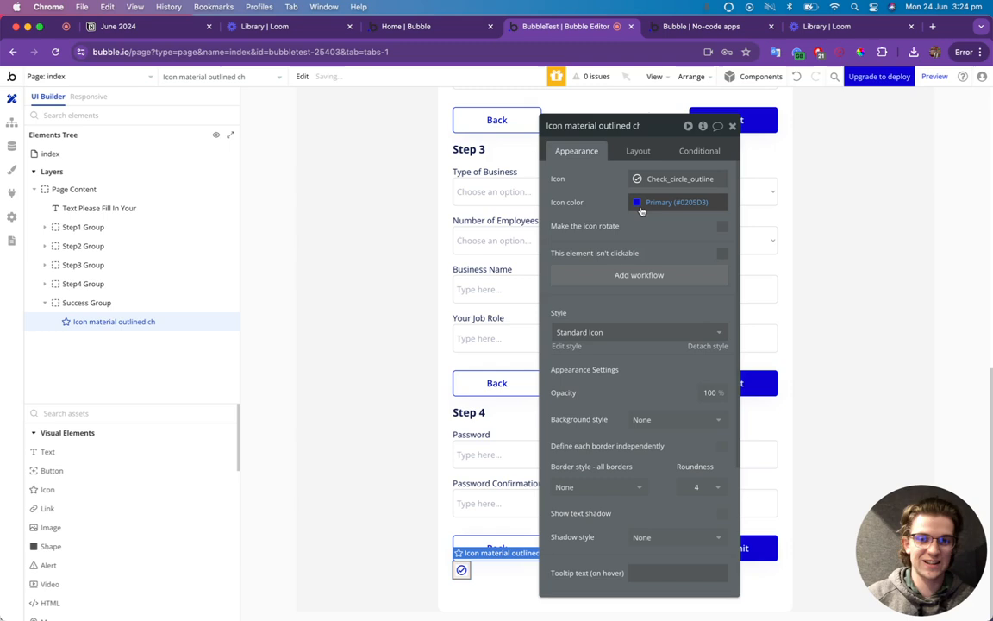
left_click(659, 202)
left_click(721, 361)
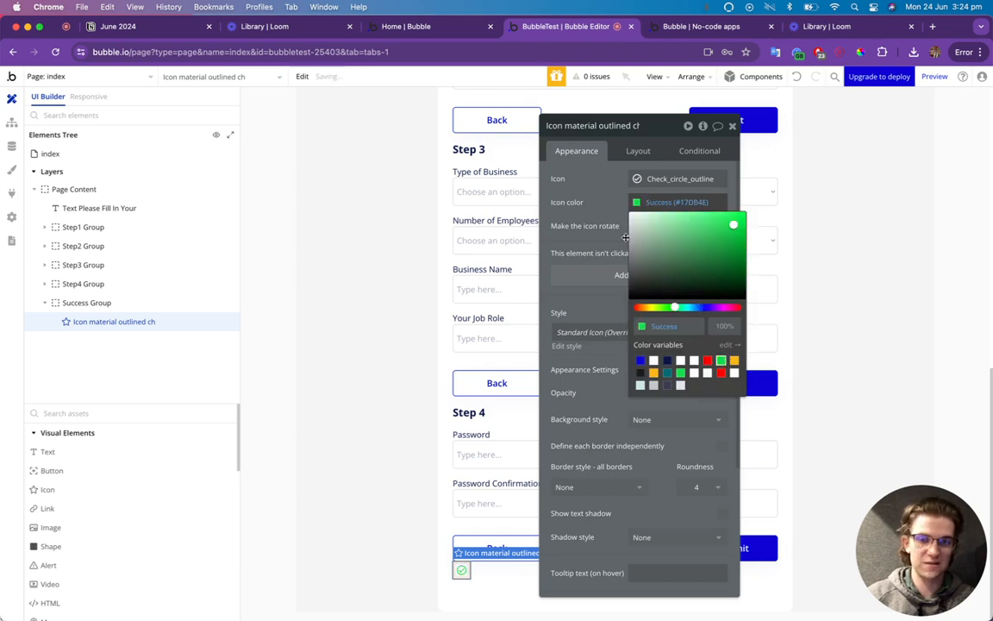
left_click(552, 198)
Size the icon to 100 px with 30 px top and bottom margins, centred horizontally.
left_click(638, 150)
double_click(600, 313)
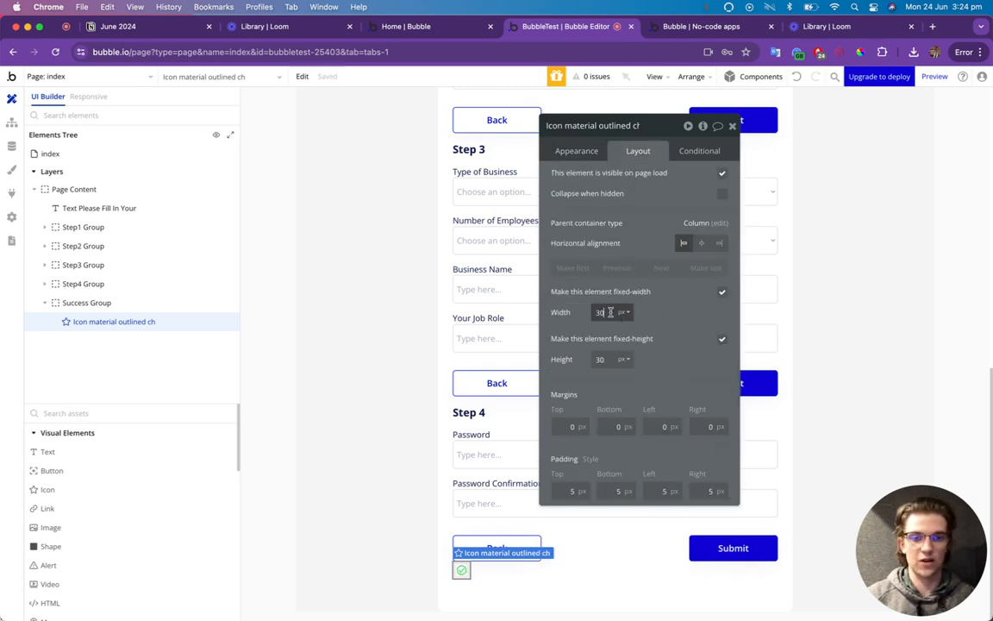
type("100")
key("Tab")
type("100")
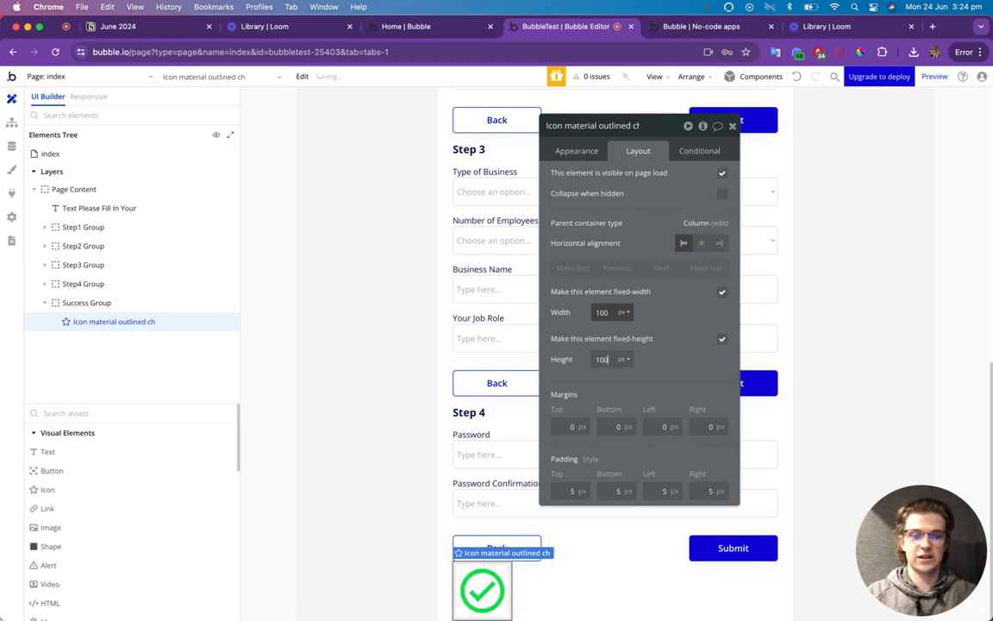
left_click(583, 428)
type("30")
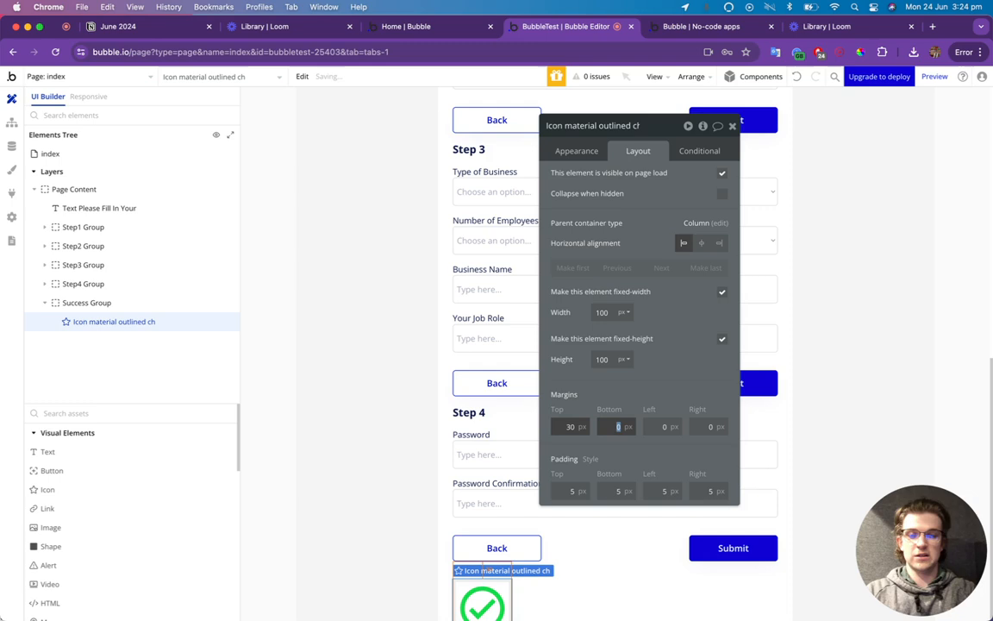
key("Tab")
type("30")
left_click(701, 242)
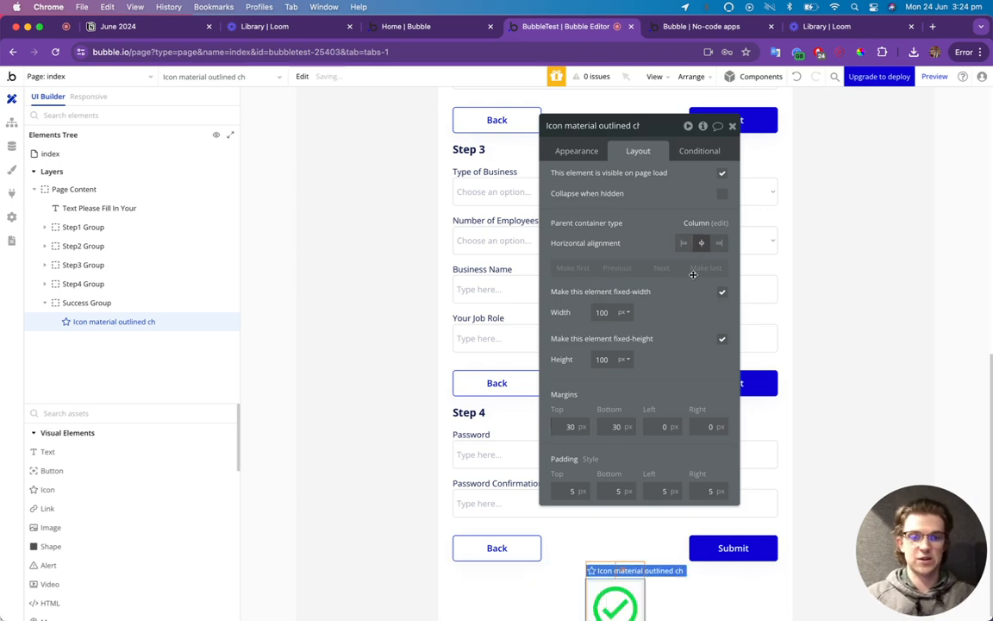
left_click(732, 126)
scroll(686, 457, "down", 2)
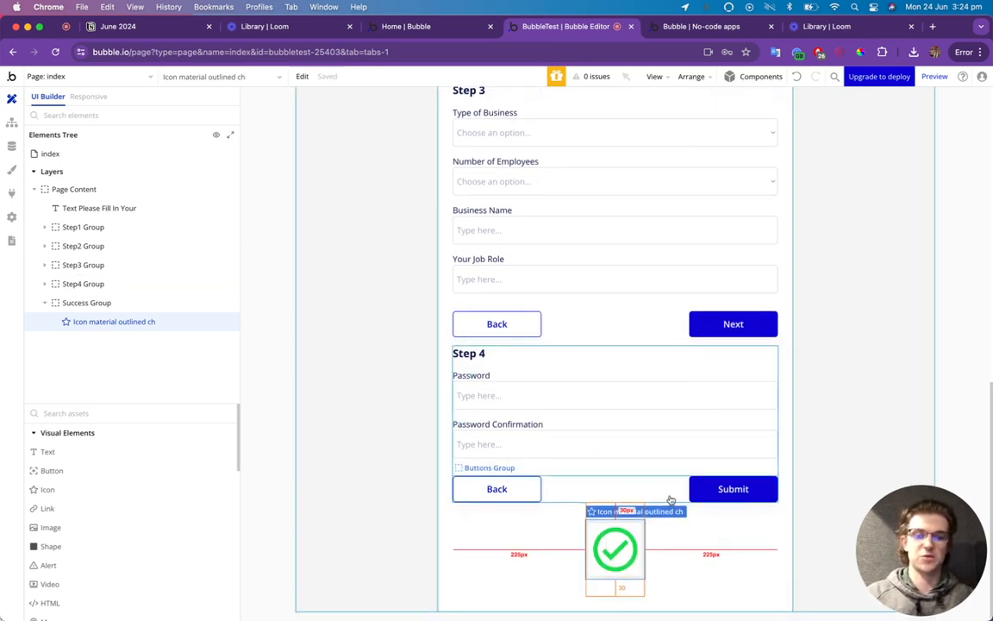
Inspect the Submit button's workflow for its Set state action, then switch to the preview.
left_click(789, 543)
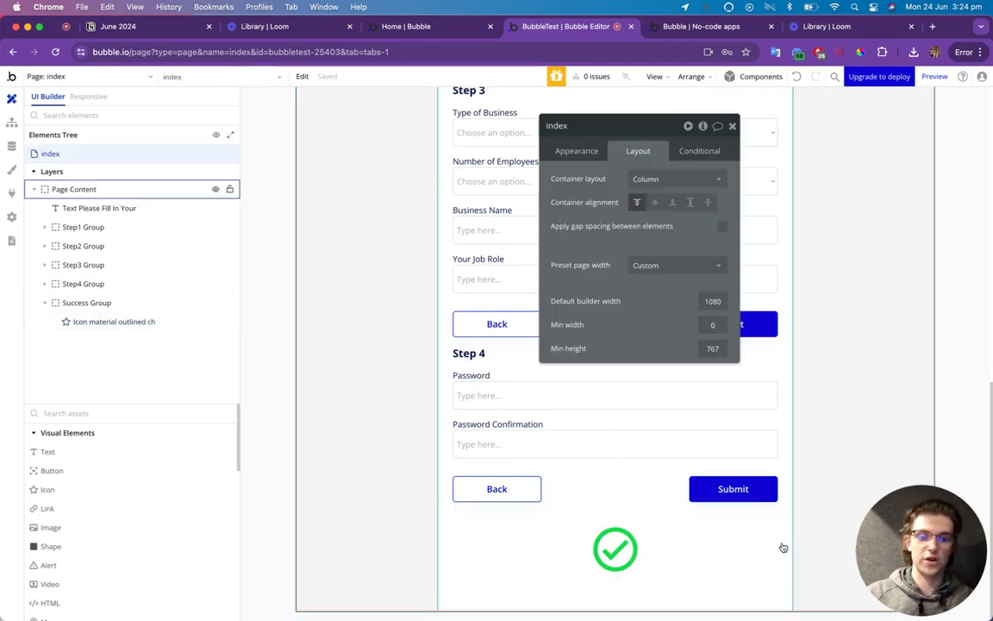
left_click(732, 127)
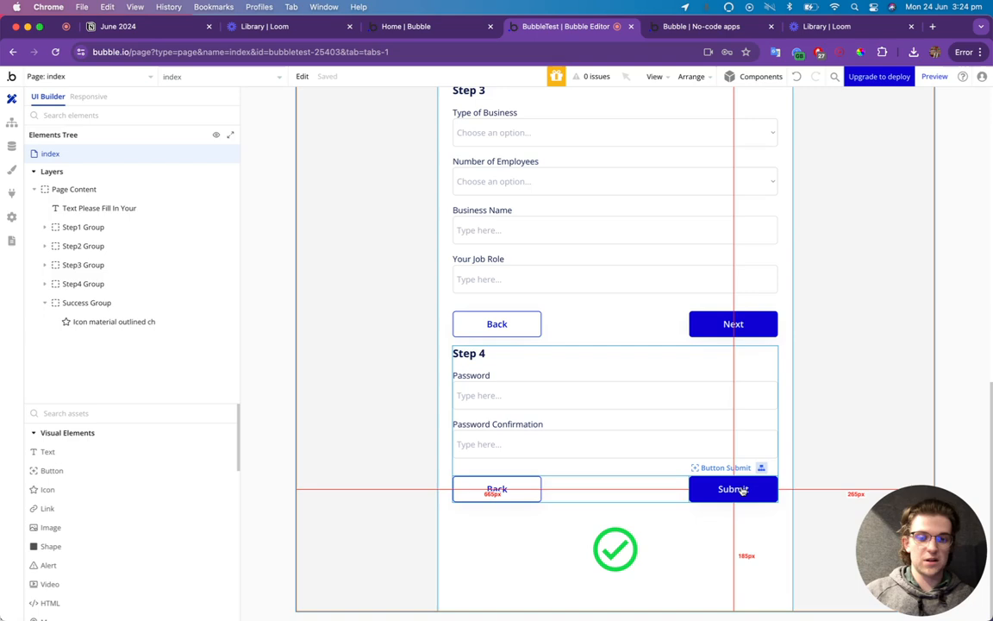
left_click(731, 485)
left_click(577, 151)
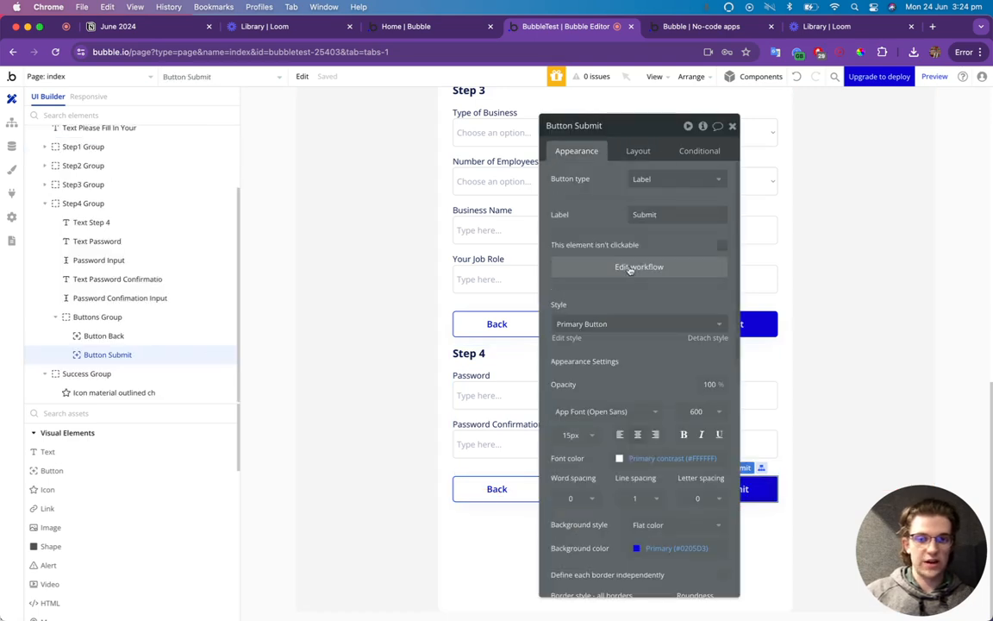
left_click(637, 267)
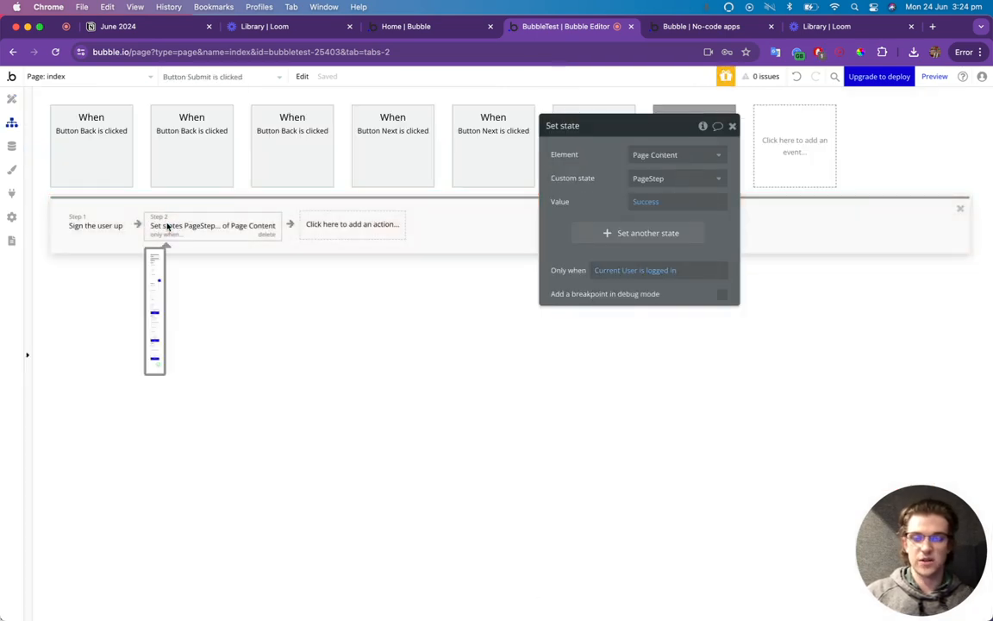
left_click(13, 102)
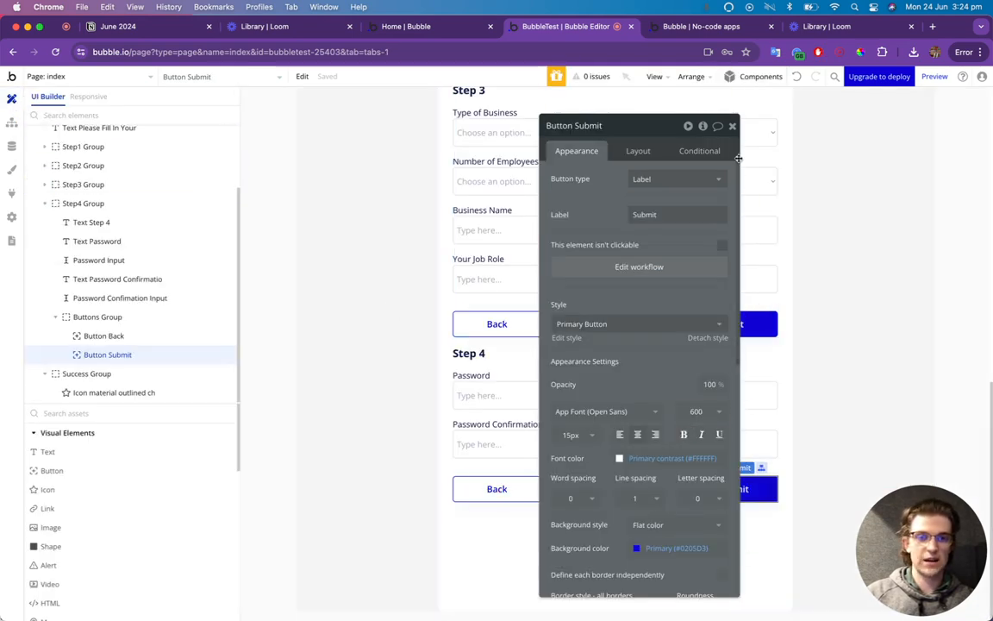
left_click(732, 126)
left_click(722, 31)
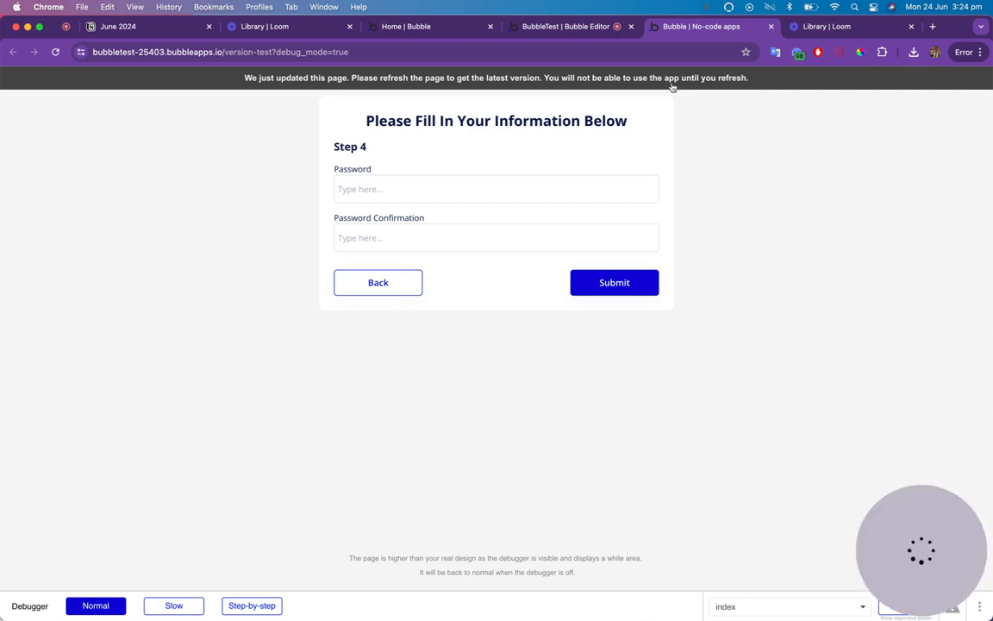
Reload the preview, enter a first name, last name and email, and advance to Step 2.
key("super+r")
left_click(609, 191)
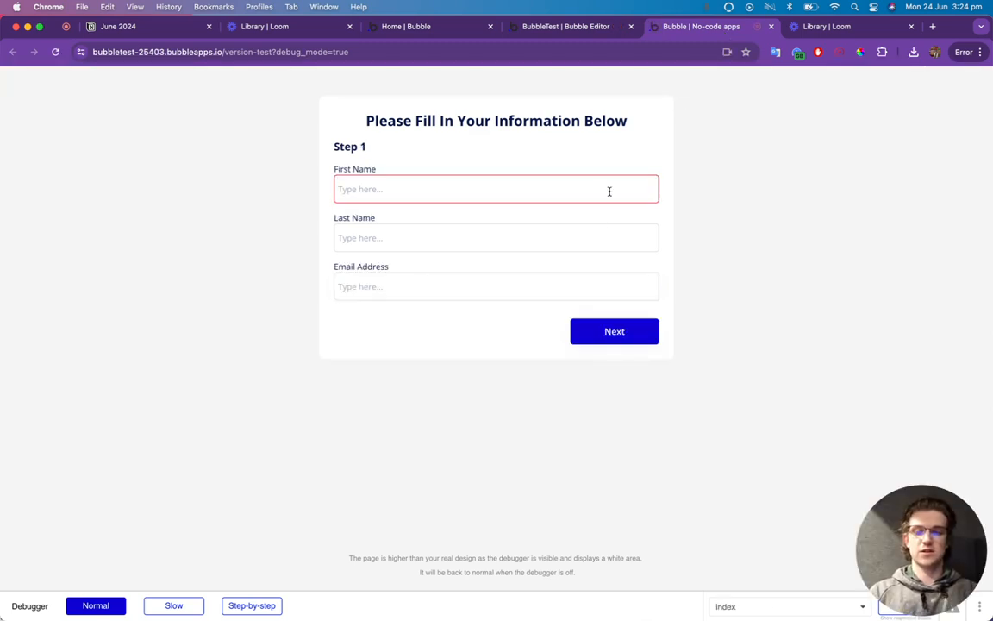
type("Matt")
key("Tab")
type("Test")
key("Tab")
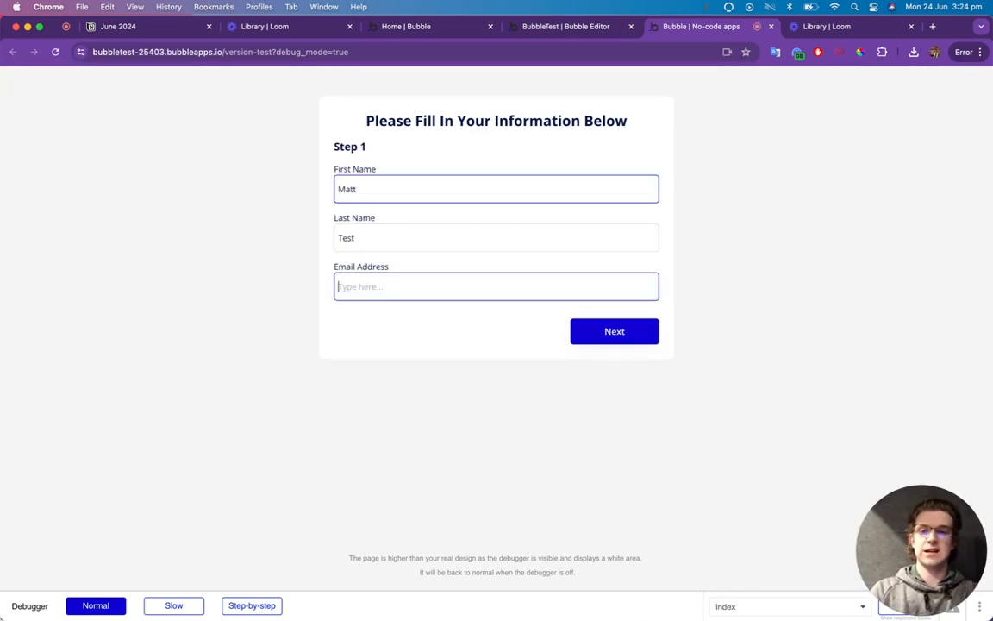
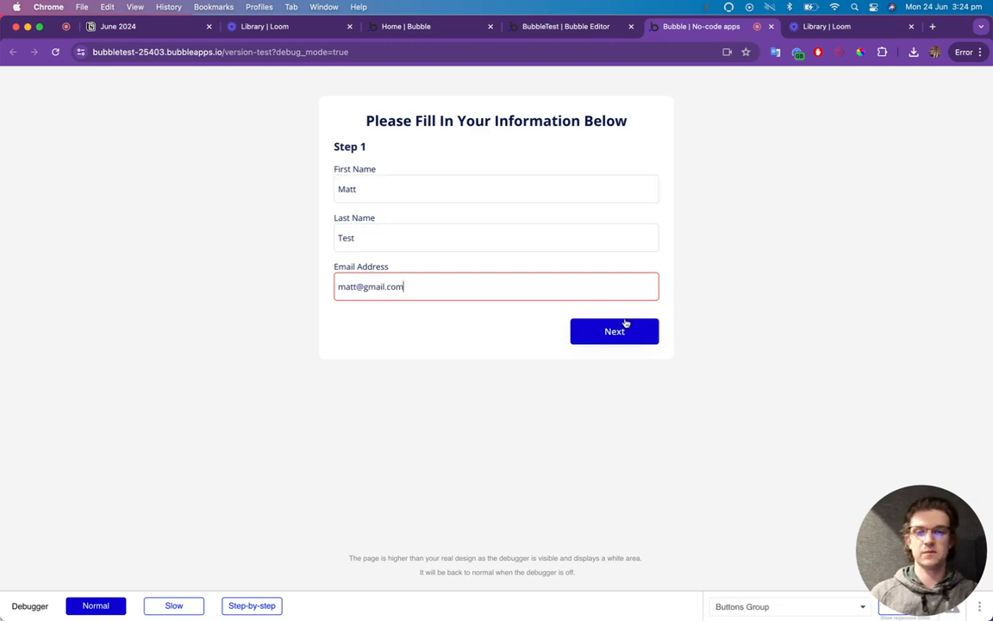
left_click(624, 327)
Fill in both address lines, the city and the postcode on Step 2.
left_click(377, 185)
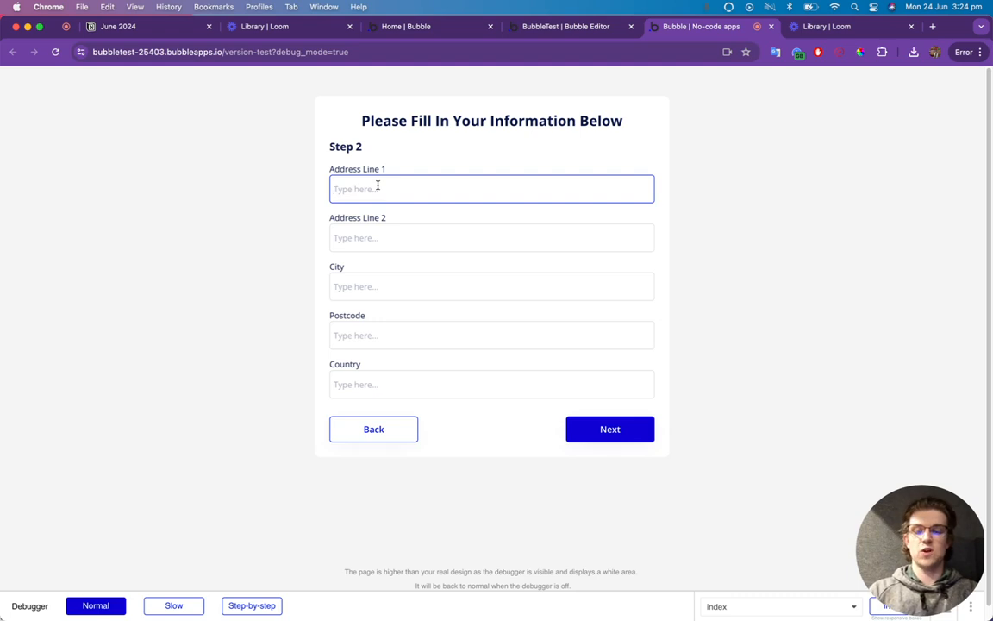
key("BackSpace")
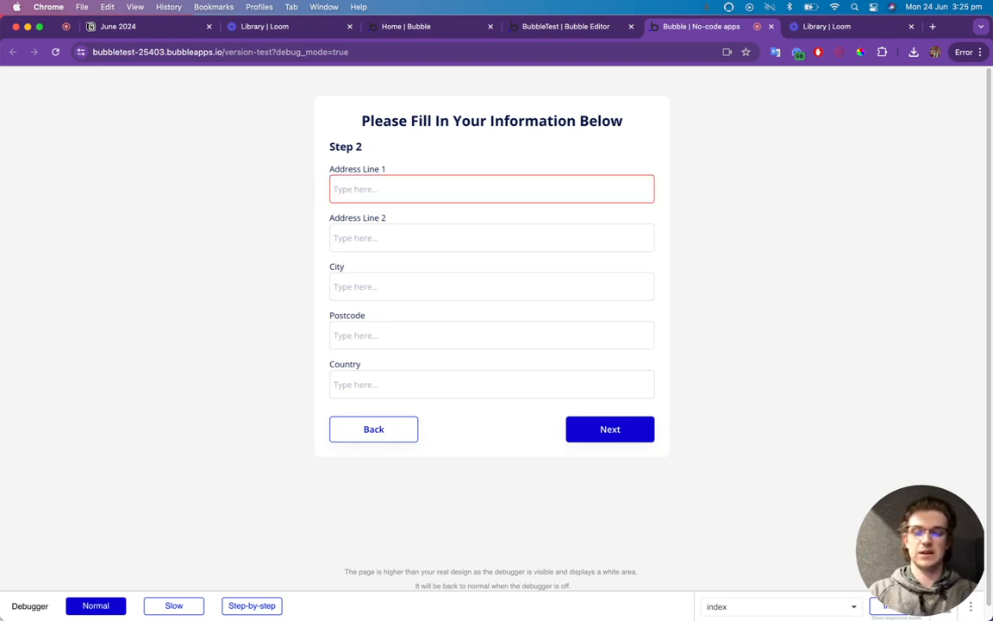
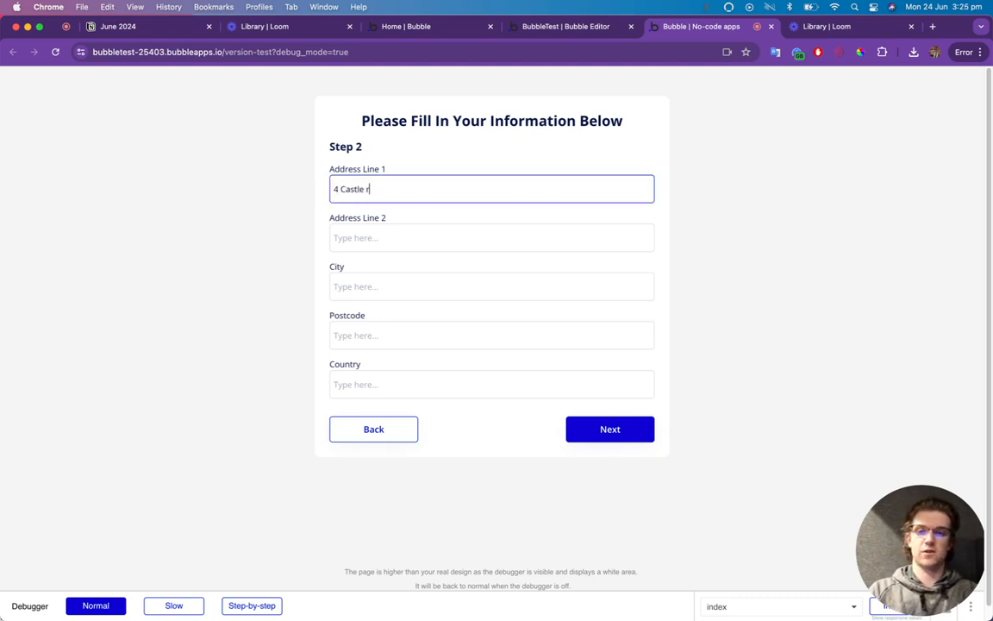
key("Tab")
type("Lo")
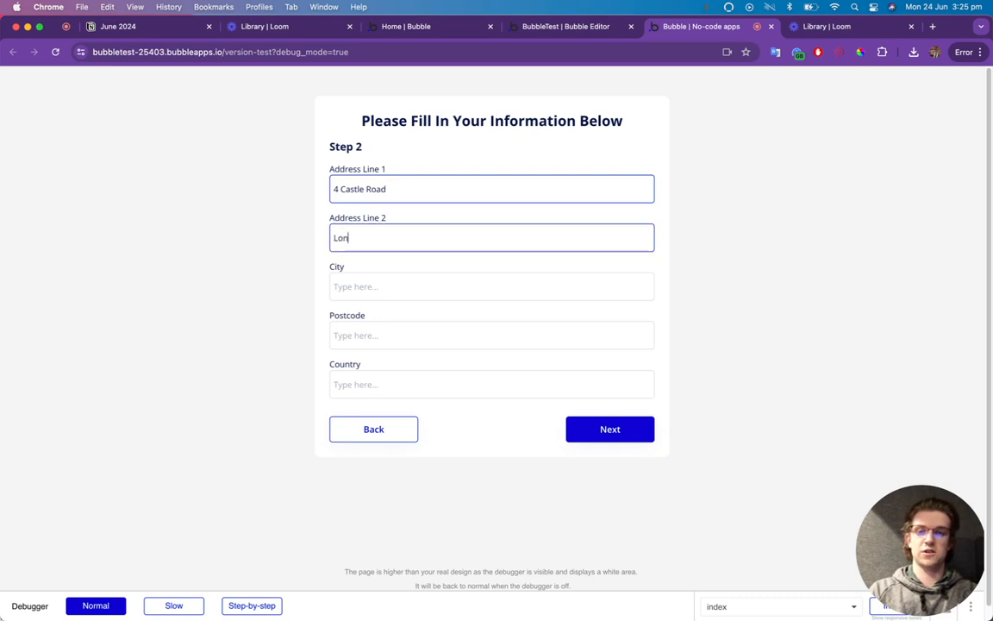
key("BackSpace")
key("BackSpace")
left_click(359, 238)
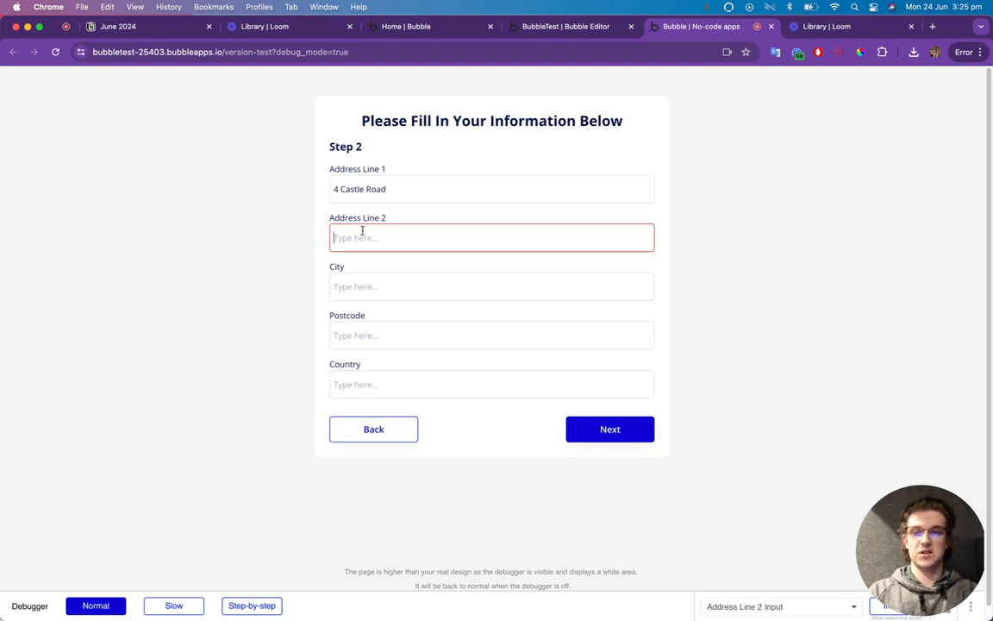
type("L")
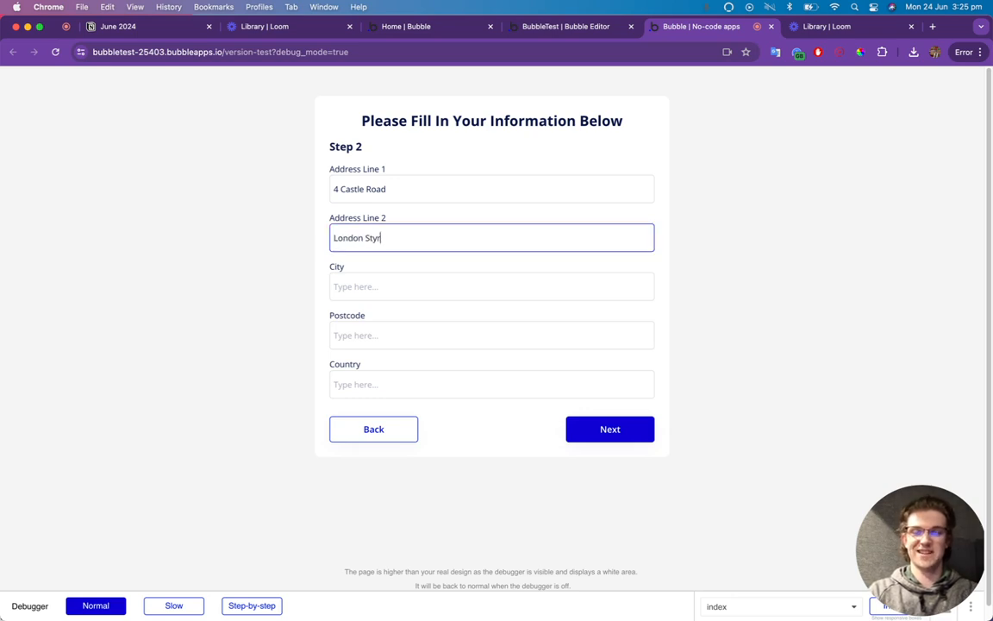
type("ondon Street")
key("Tab")
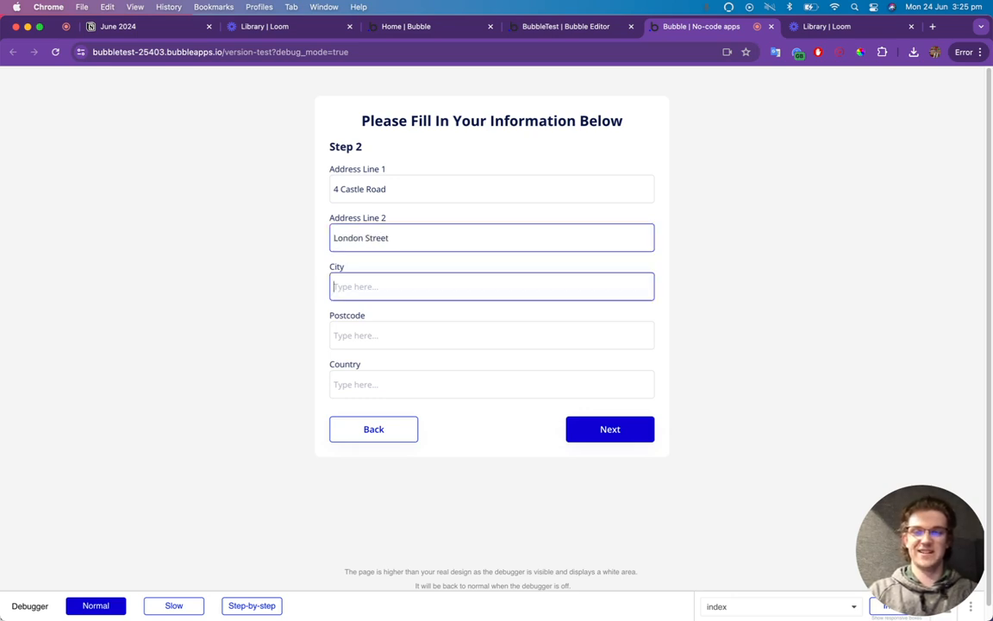
type("London")
key("Tab")
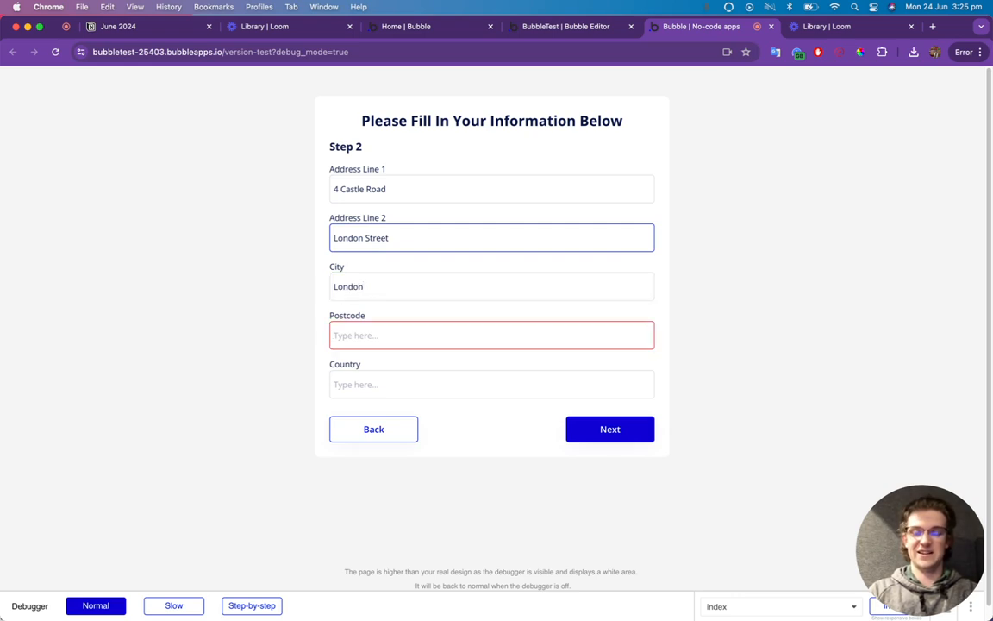
type("NW1 3KD")
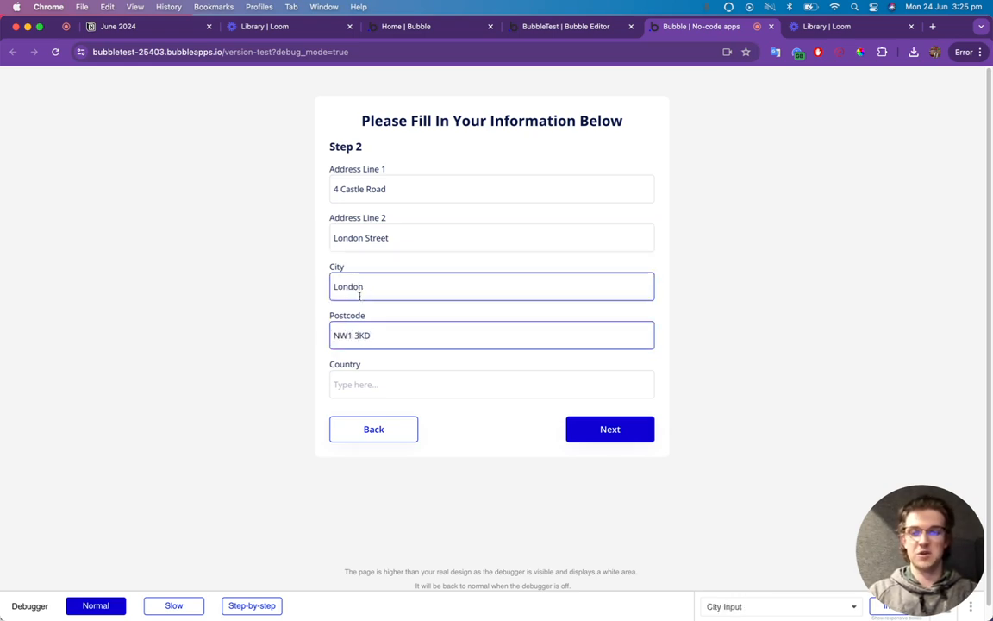
key("Tab")
Finish Step 2, then fill Step 3 with Software, 11 - 50, Software 4 U and Director.
type("U")
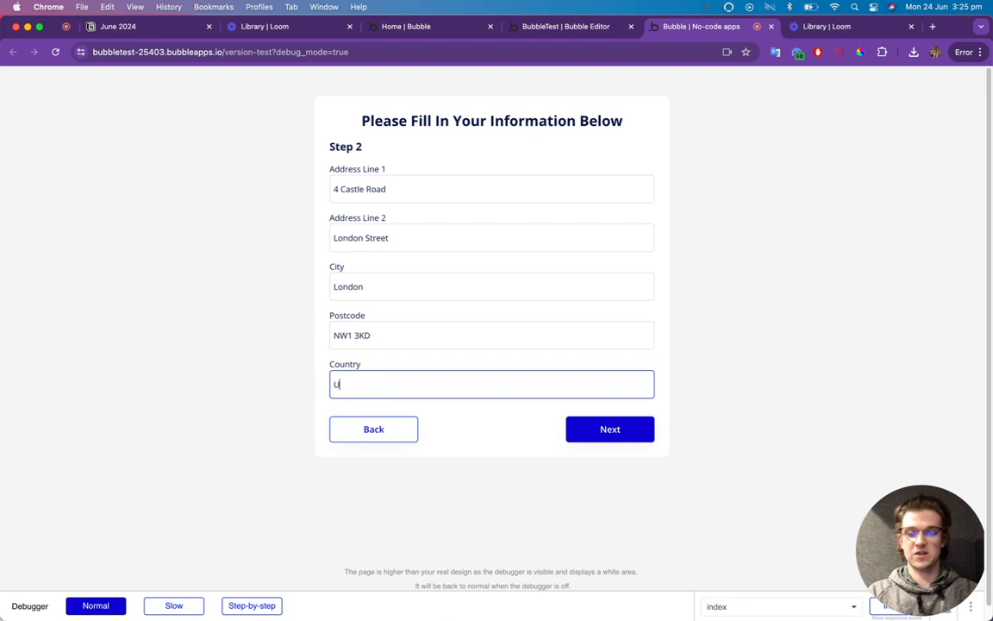
left_click(596, 436)
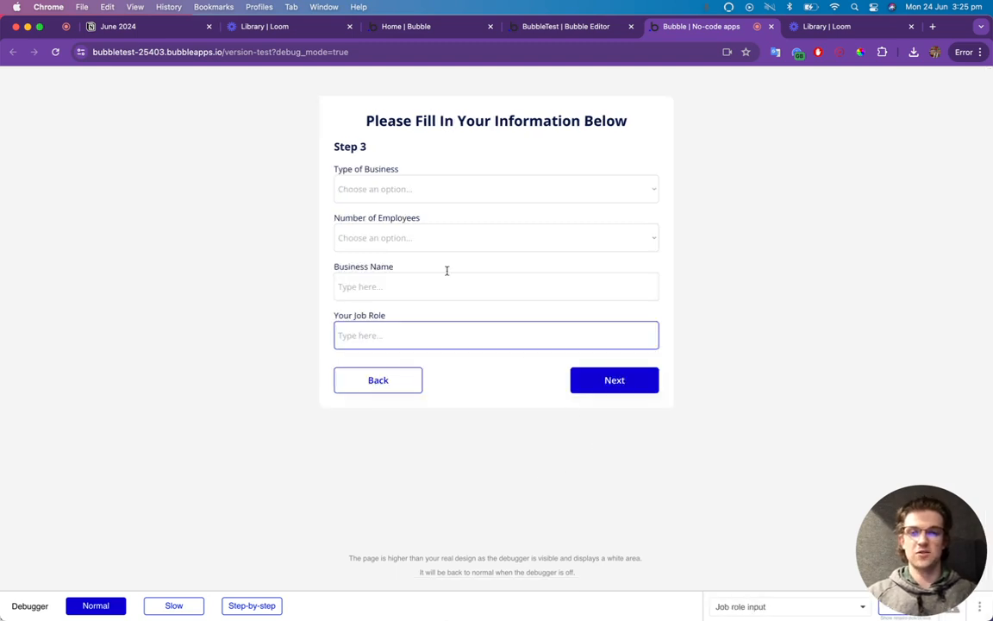
left_click(417, 195)
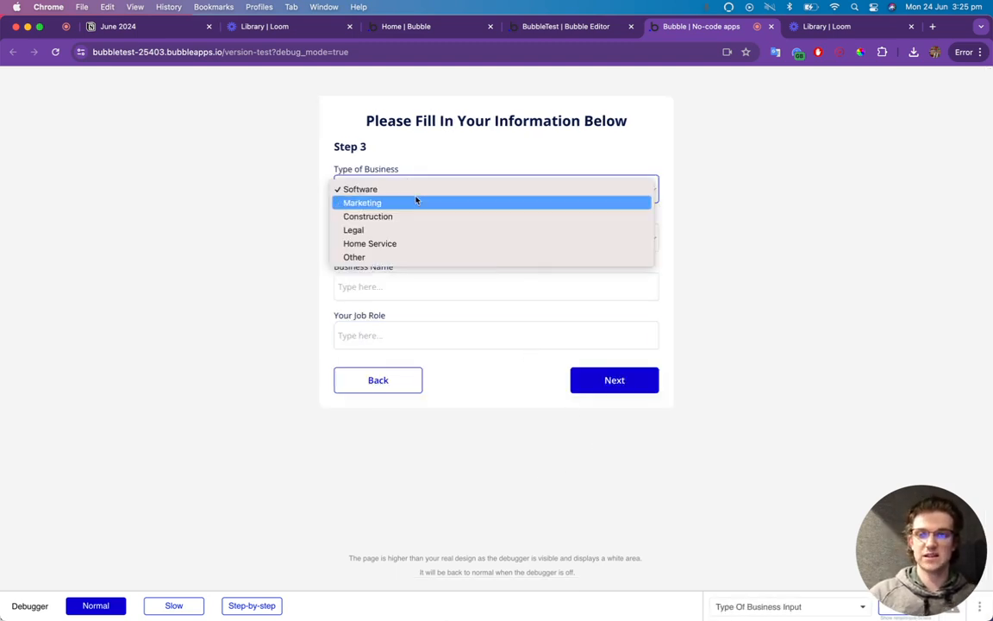
left_click(412, 194)
left_click(415, 236)
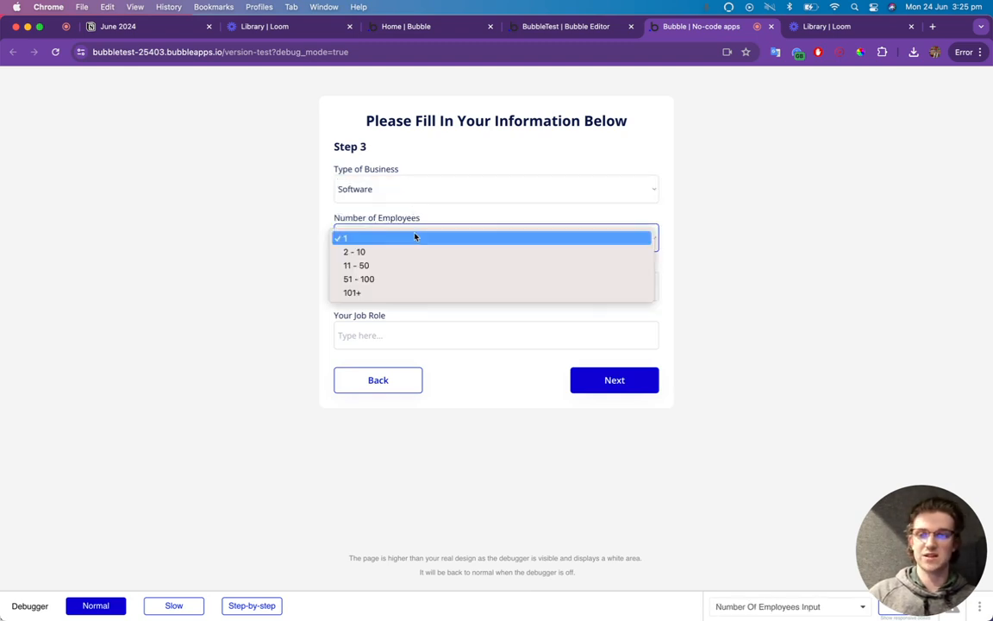
left_click(410, 267)
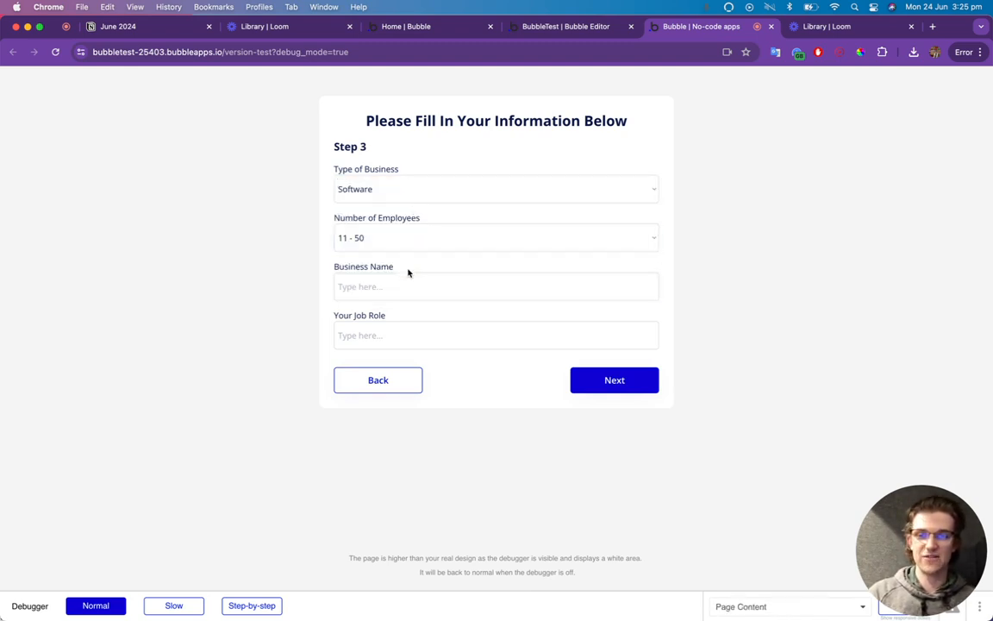
left_click(404, 279)
type("Software 4 U")
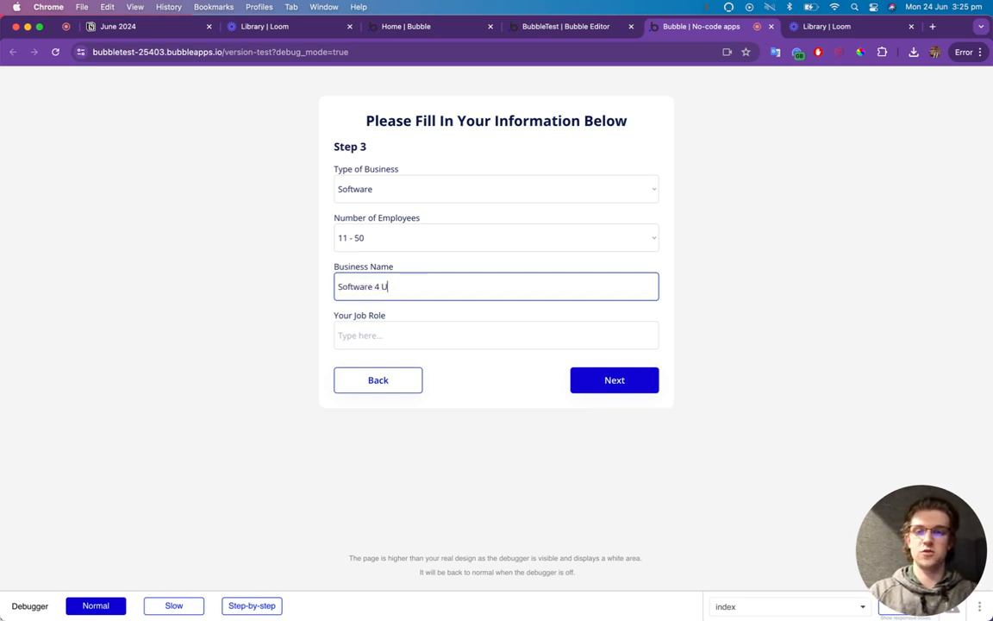
key("Tab")
type("Di")
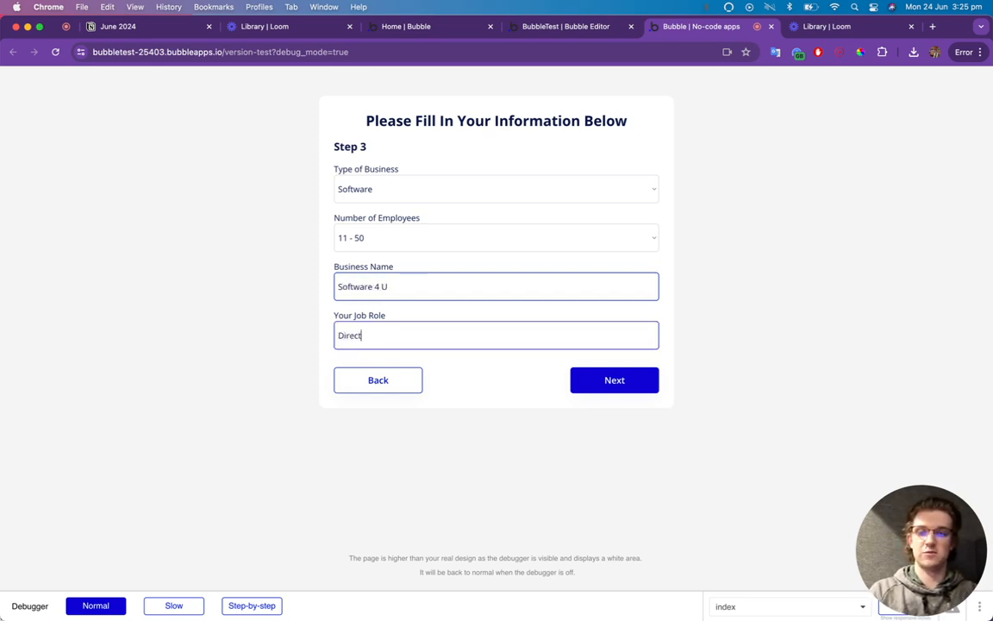
left_click(604, 380)
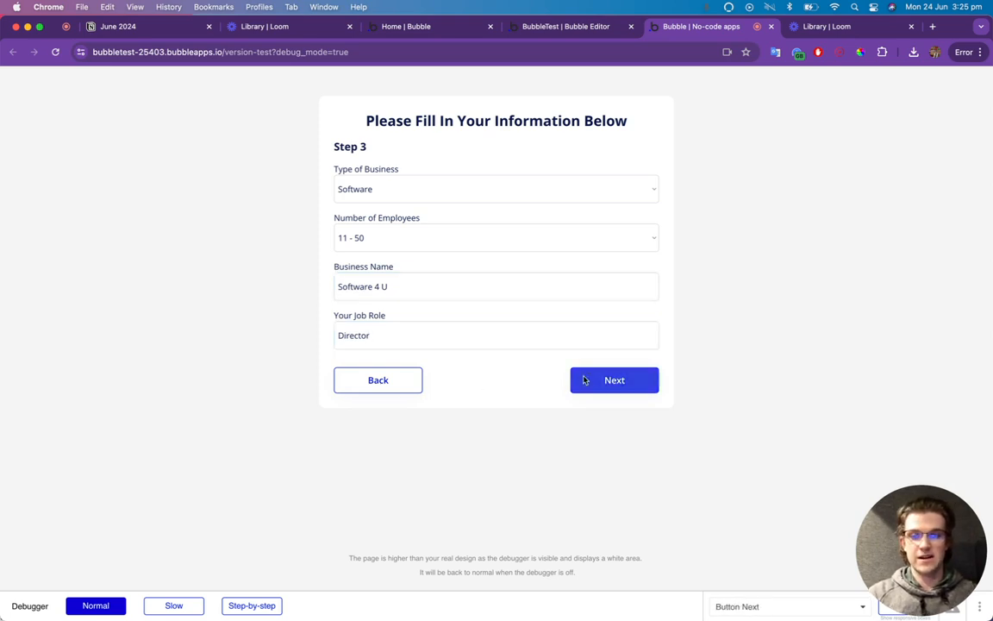
Enter and confirm the password, submit, and dismiss the save-password prompt to see the success screen.
left_click(385, 184)
type("test")
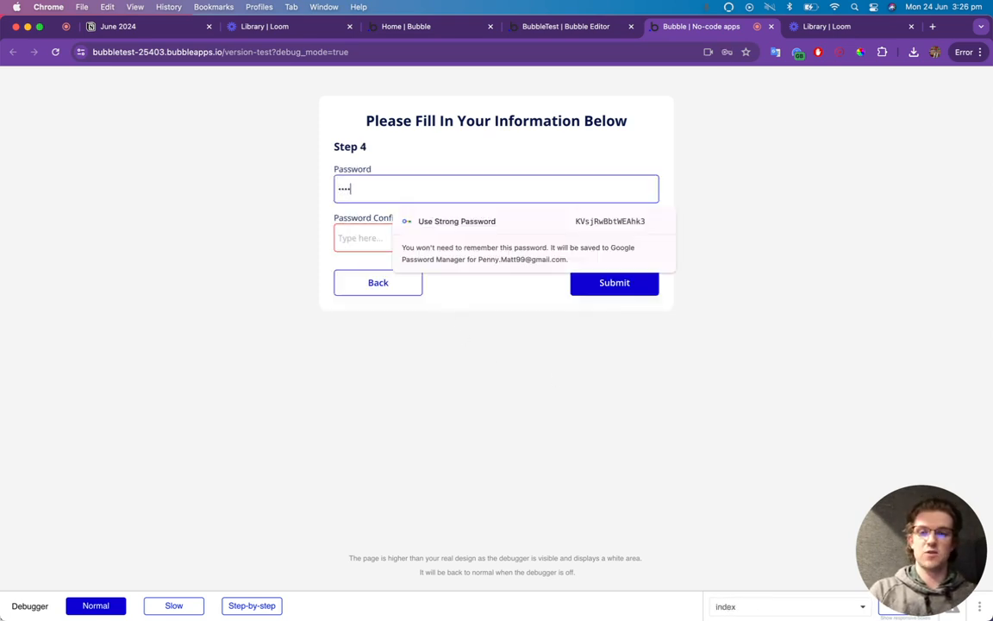
left_click(377, 233)
type("t")
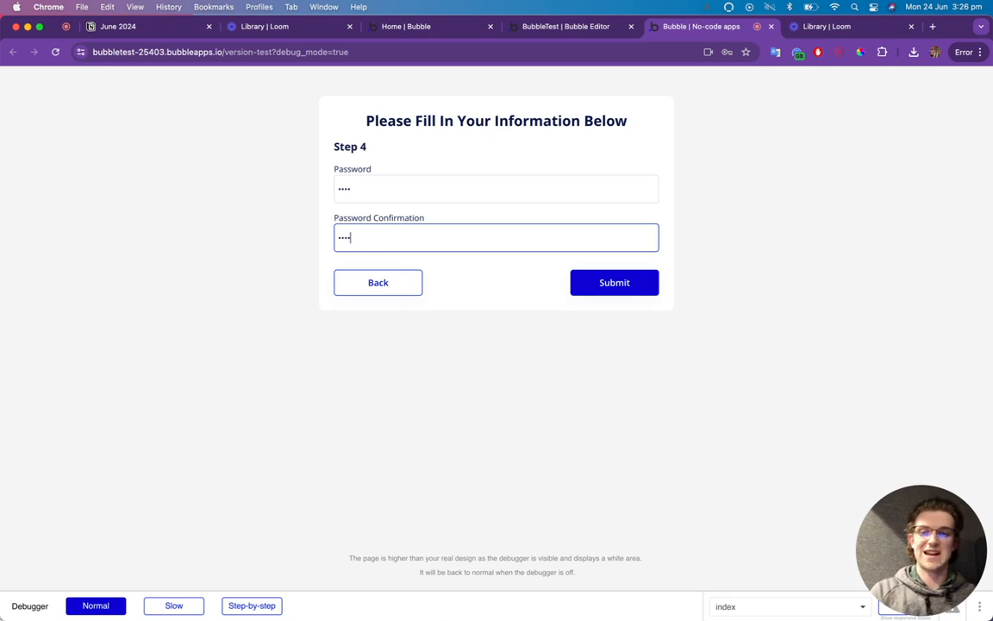
left_click(610, 284)
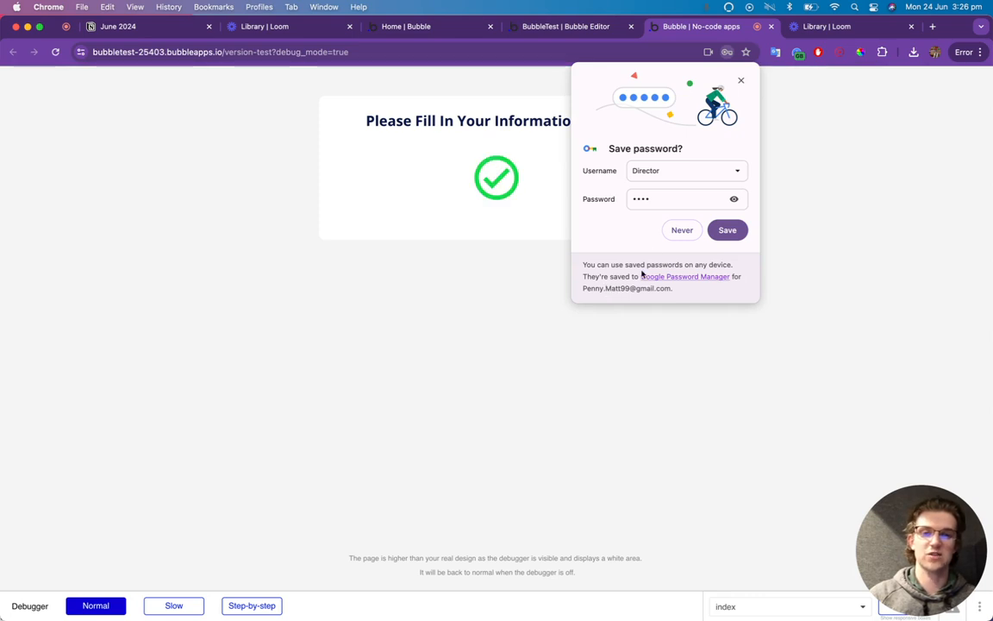
left_click(741, 80)
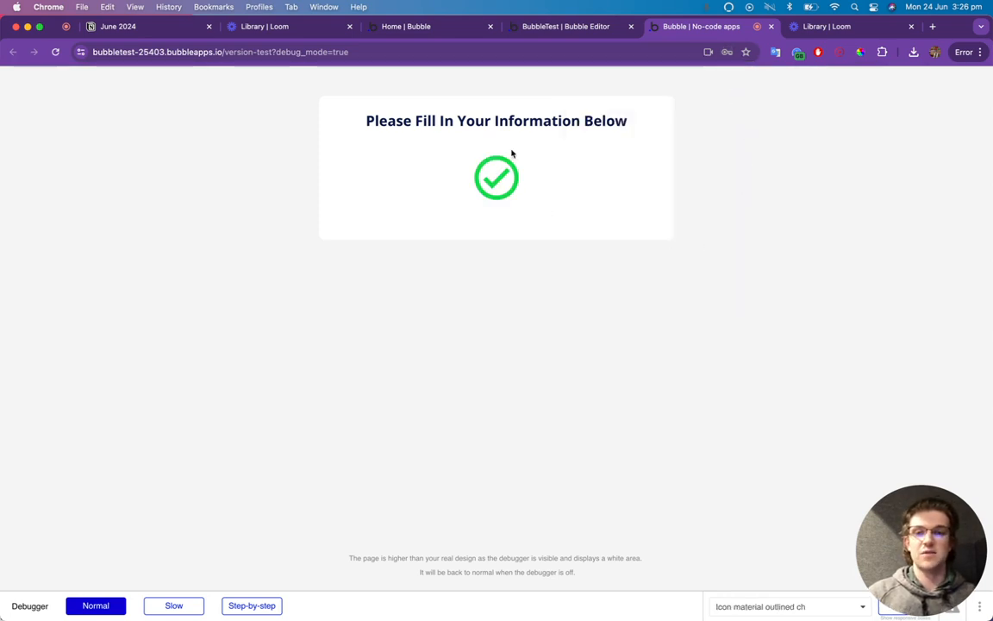
left_click_drag(336, 112, 628, 146)
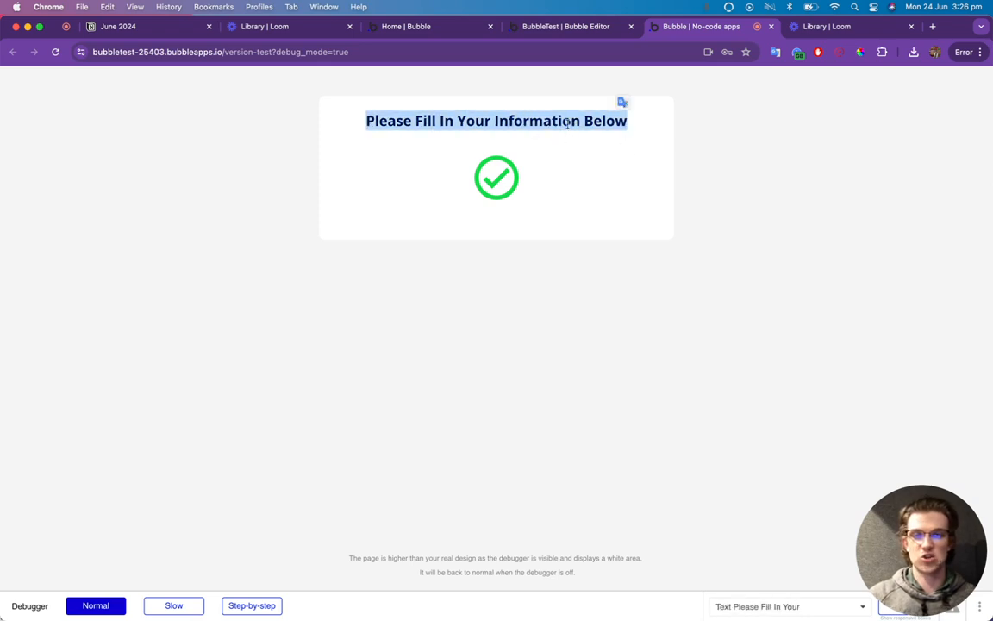
Add a heading condition for when Page Content's PageStep is Success, initially changing visibility.
left_click(517, 27)
scroll(563, 153, "up", 8)
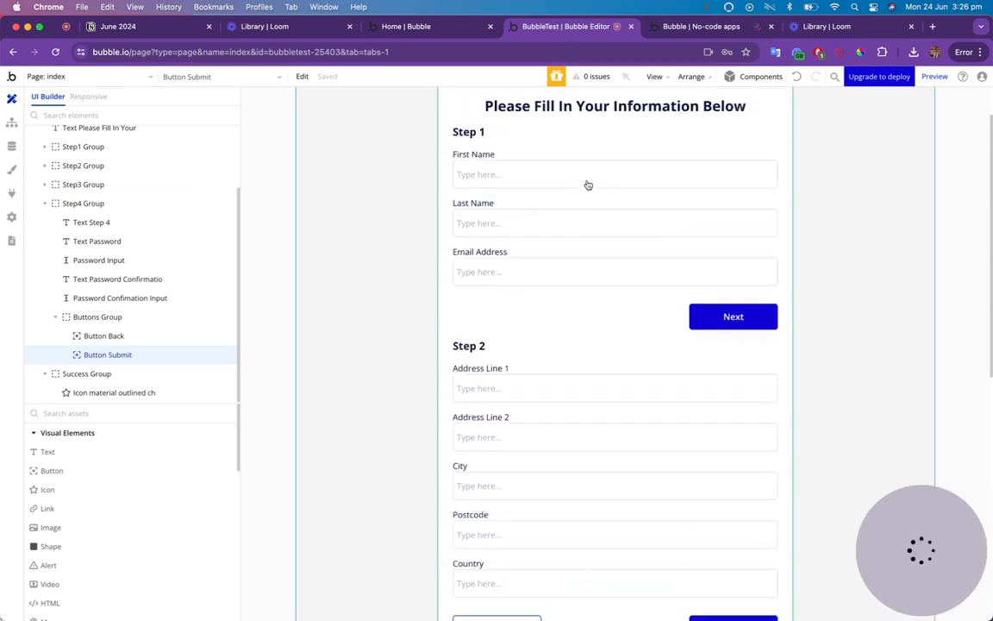
double_click(591, 170)
left_click(699, 152)
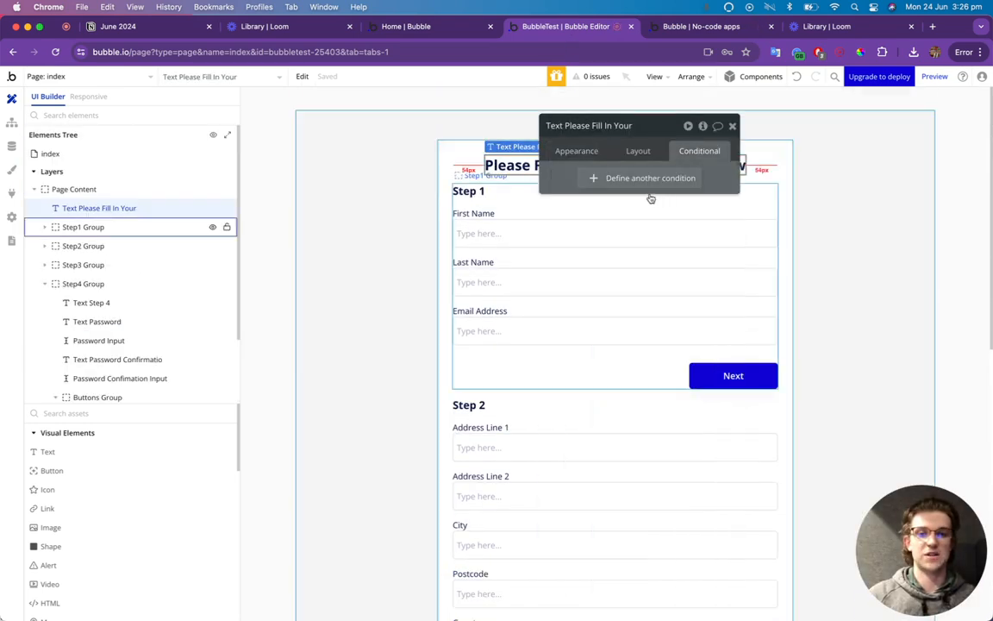
left_click(643, 179)
left_click(595, 186)
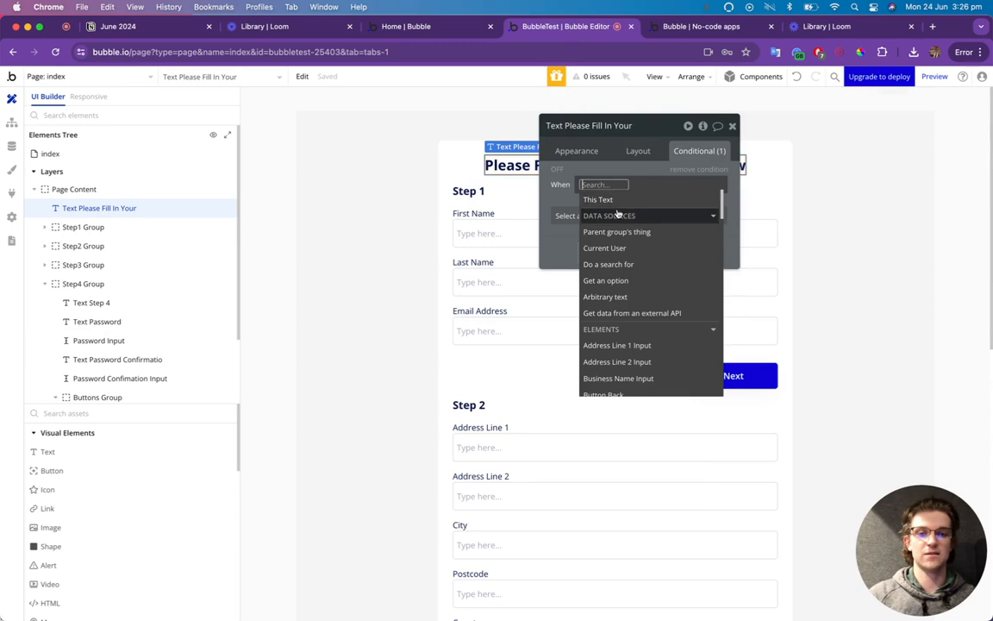
type("page")
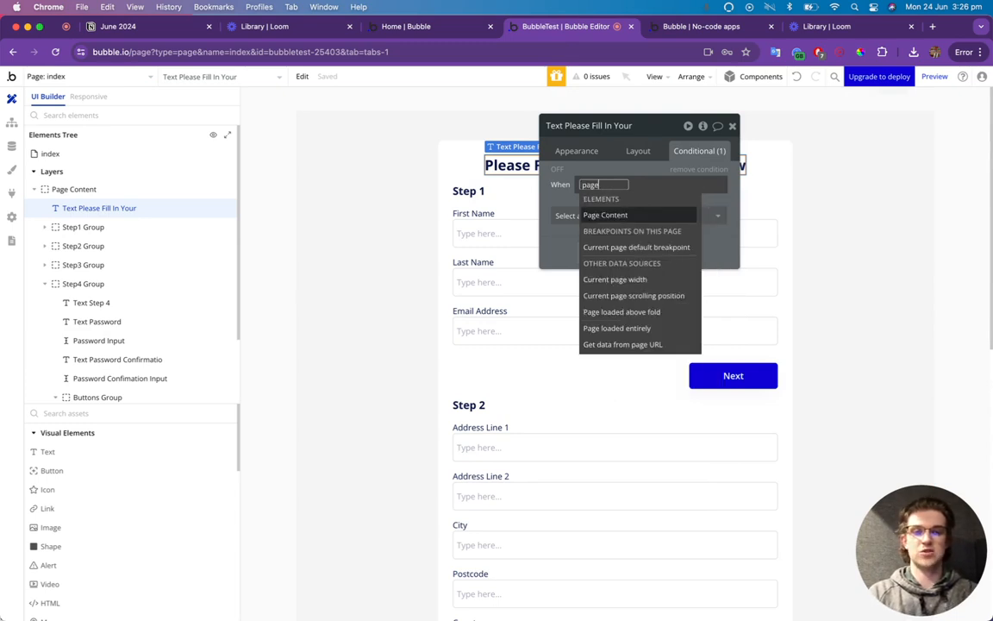
left_click(626, 216)
left_click(648, 377)
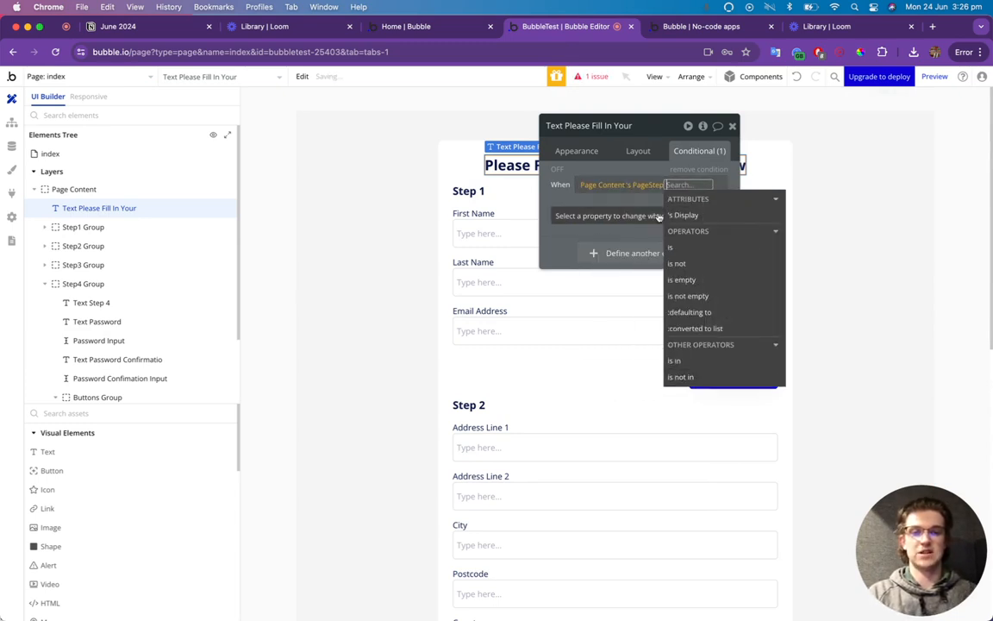
left_click(690, 252)
left_click(636, 272)
left_click(580, 215)
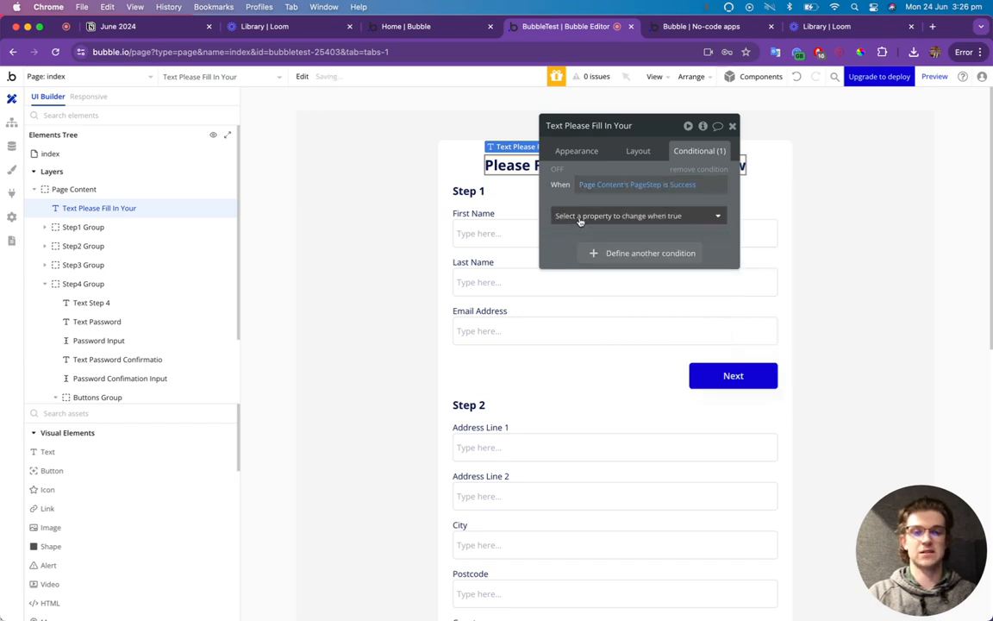
left_click(583, 223)
left_click(605, 252)
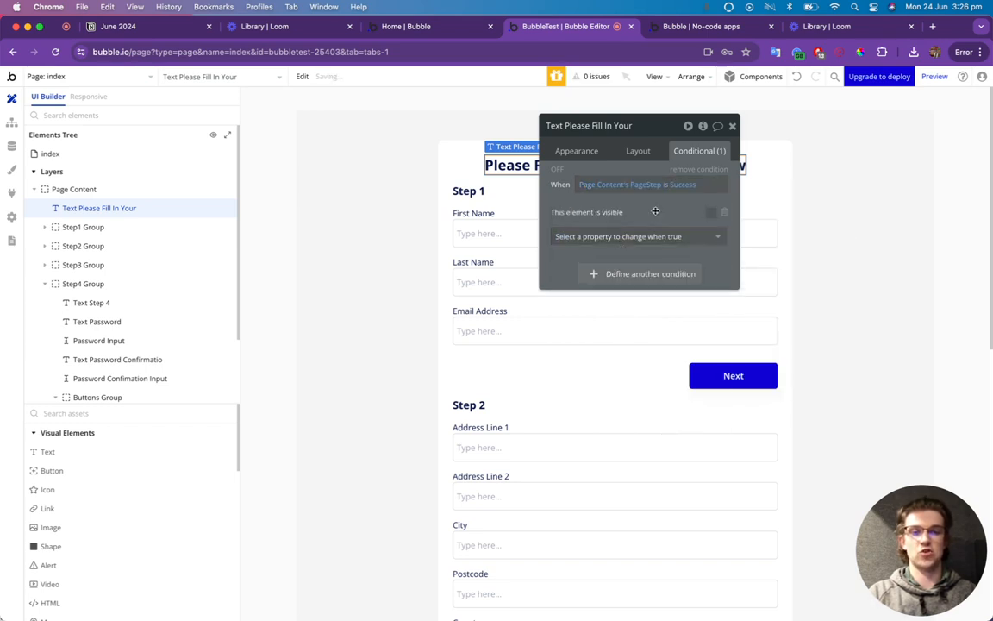
Replace the condition's visibility change with a Text change so the heading reads Success.
left_click(686, 35)
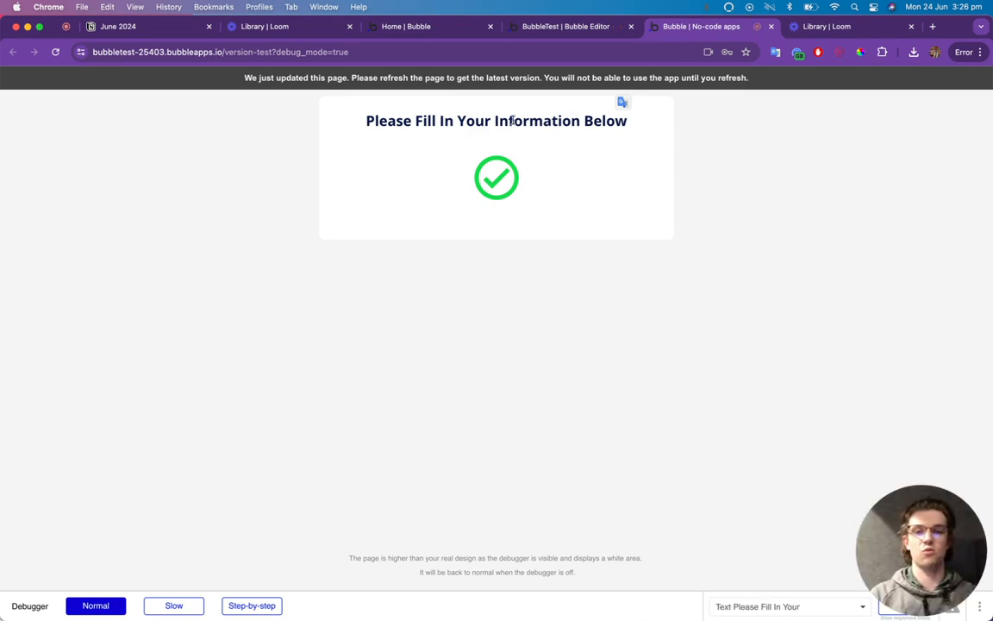
left_click_drag(403, 121, 552, 137)
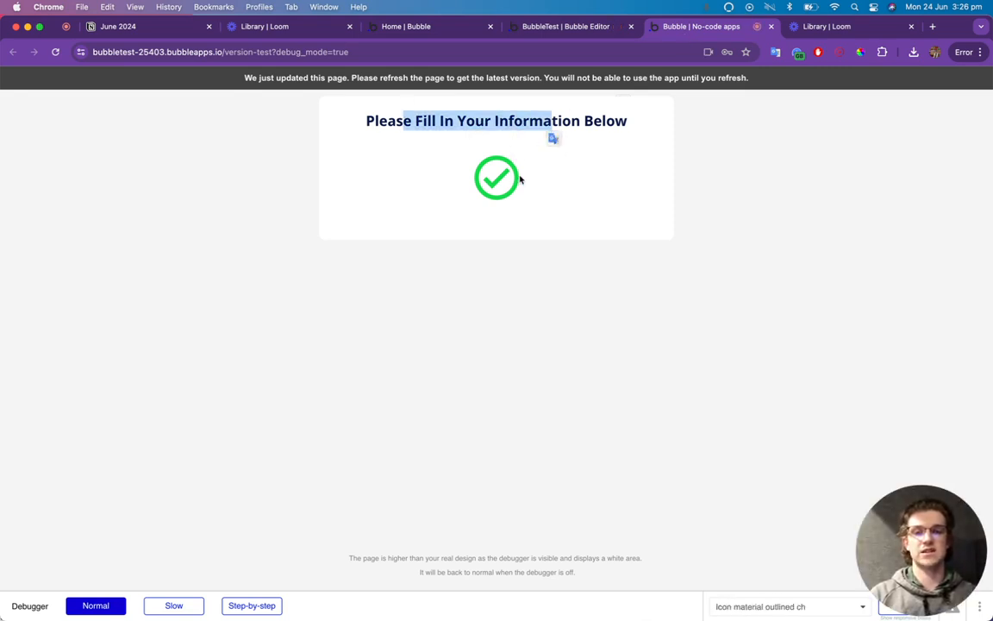
left_click(566, 25)
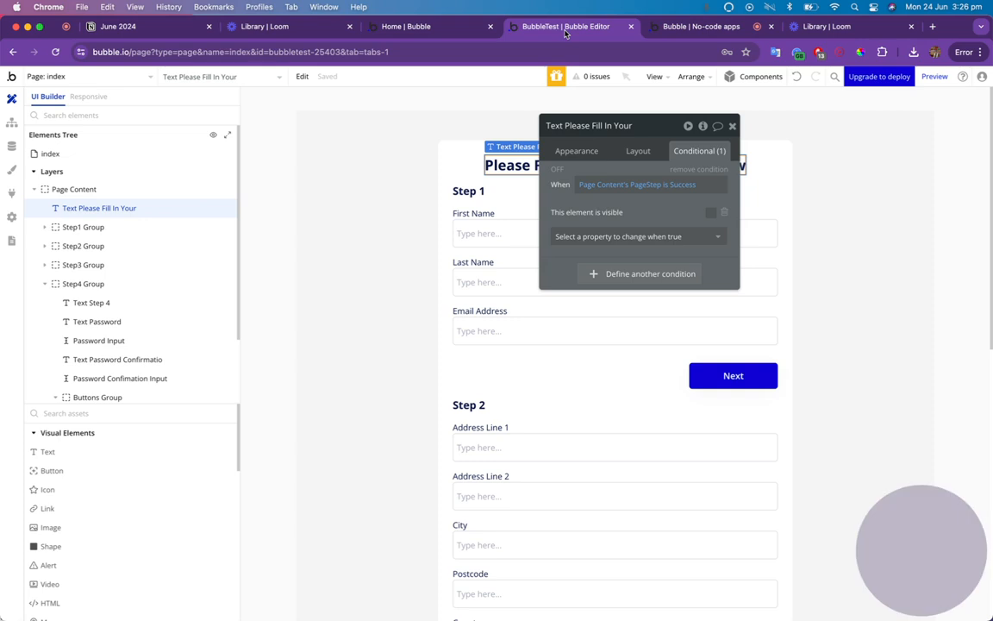
left_click(724, 213)
left_click(627, 217)
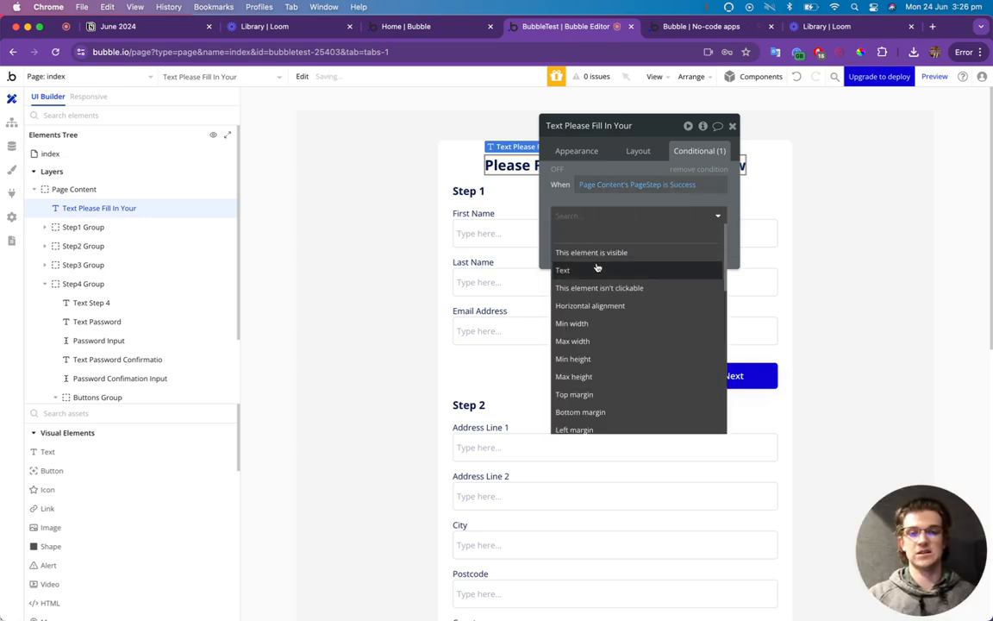
left_click(601, 268)
left_click(597, 233)
key("ctrl+a")
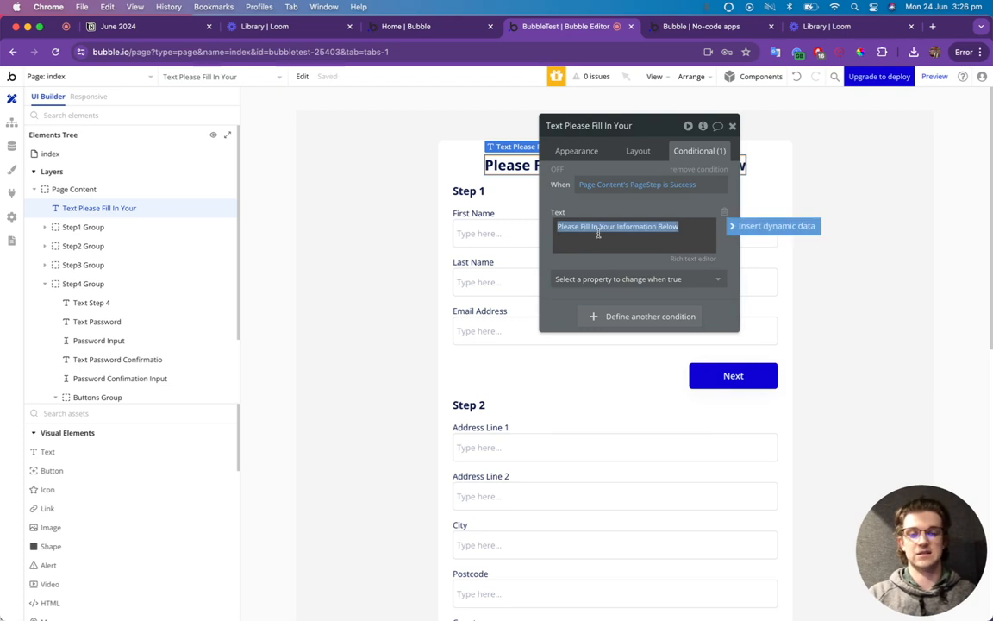
type("Success")
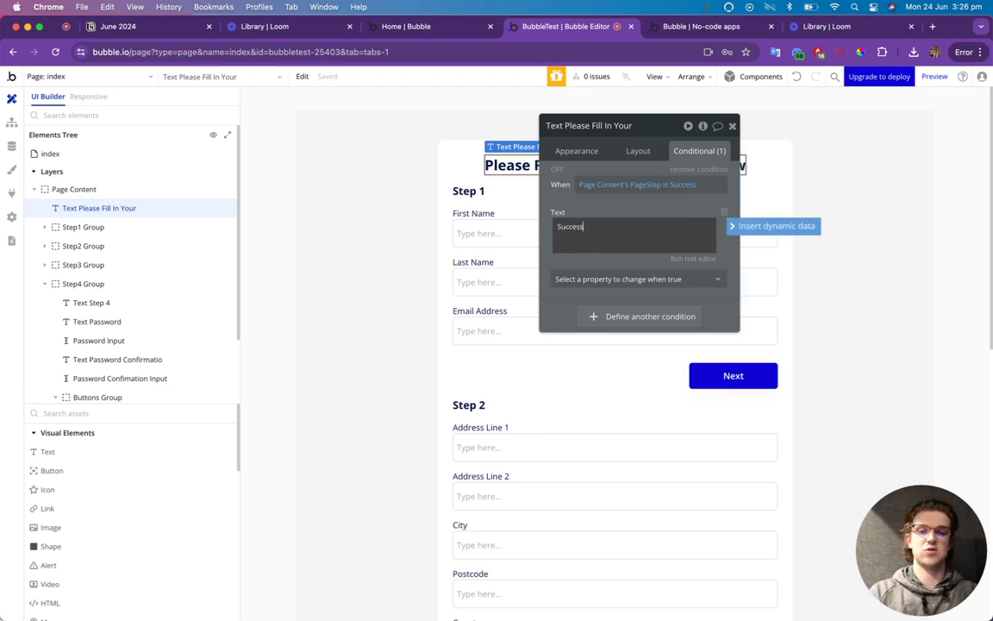
left_click(562, 201)
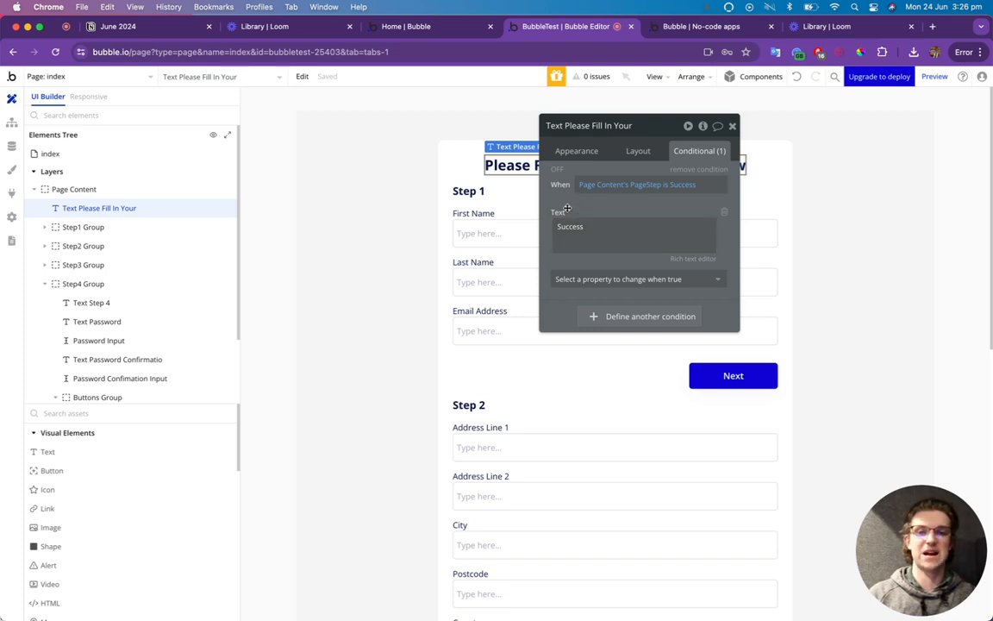
left_click(732, 126)
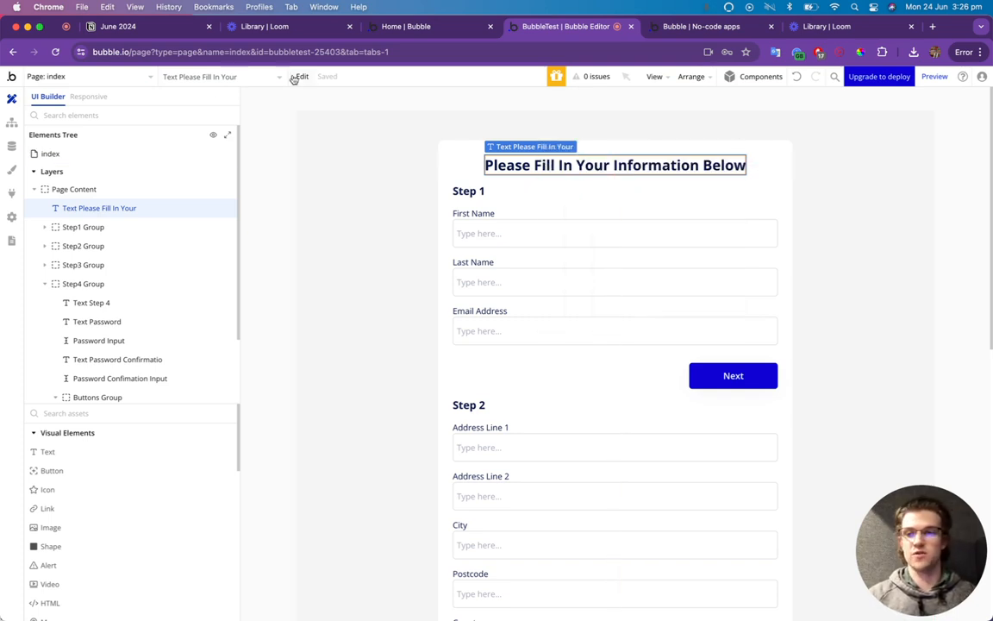
Reload Data > App data to show the new User entry, then open and re-save it.
left_click(14, 149)
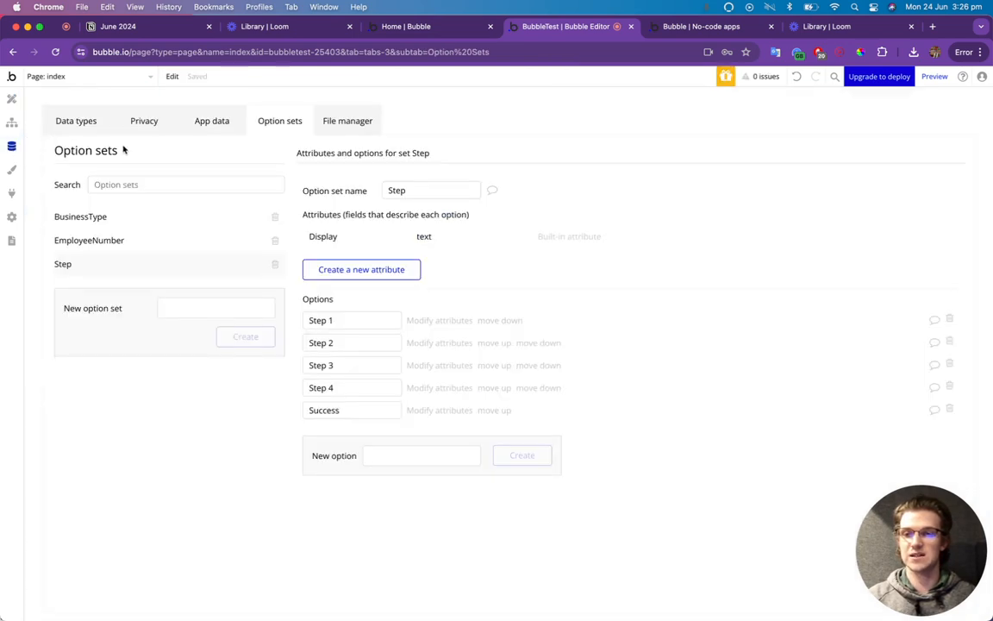
left_click(82, 119)
left_click(204, 122)
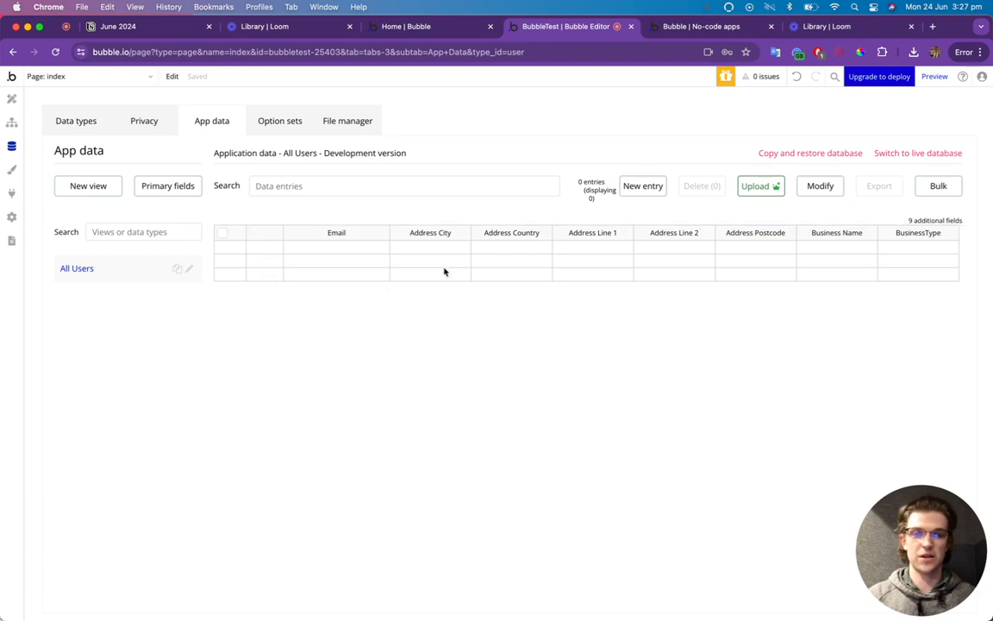
left_click(365, 53)
key("Return")
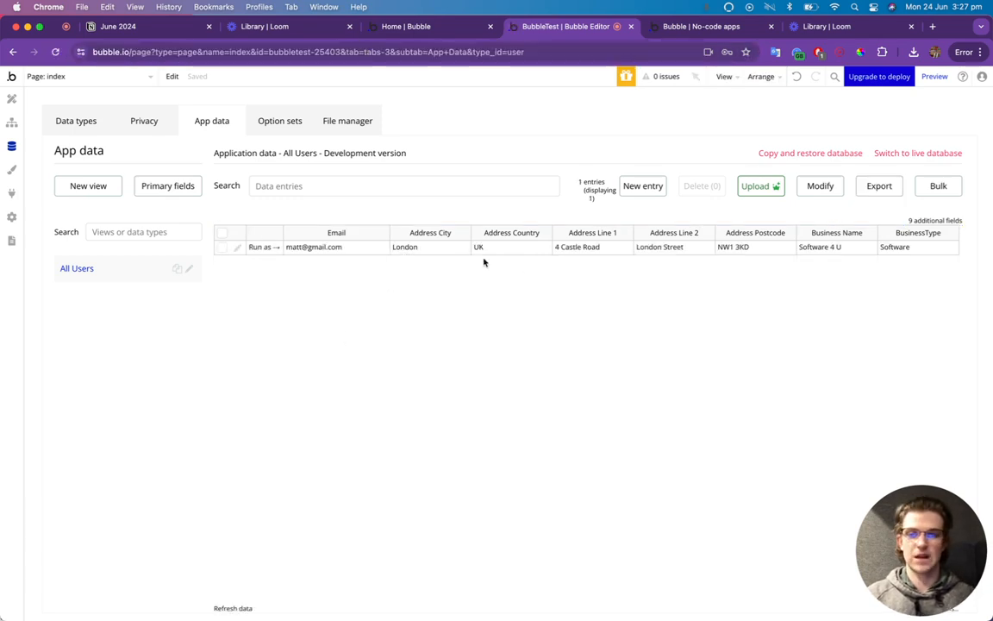
left_click(237, 248)
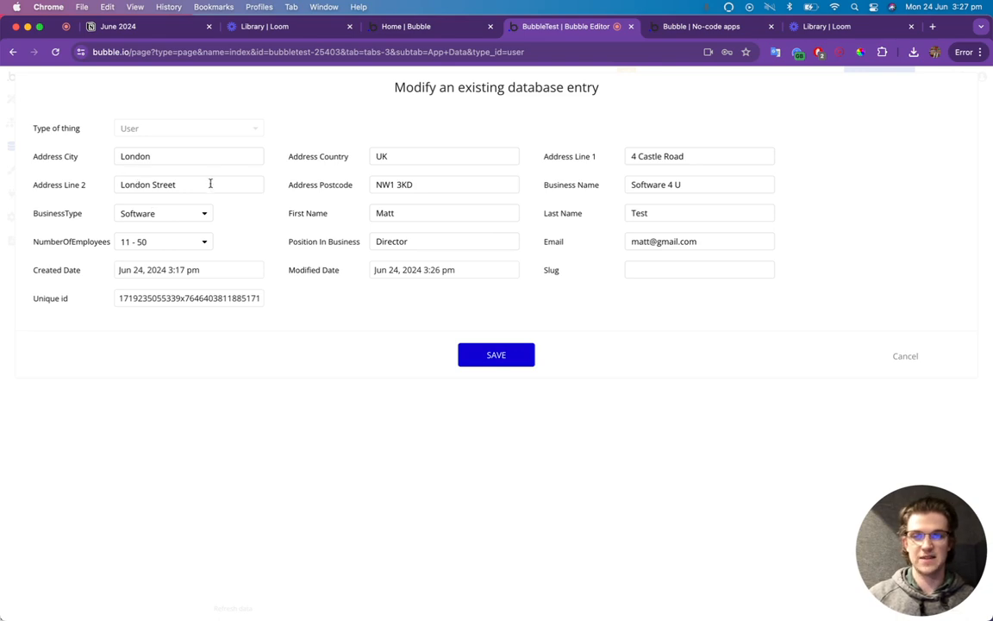
left_click(530, 356)
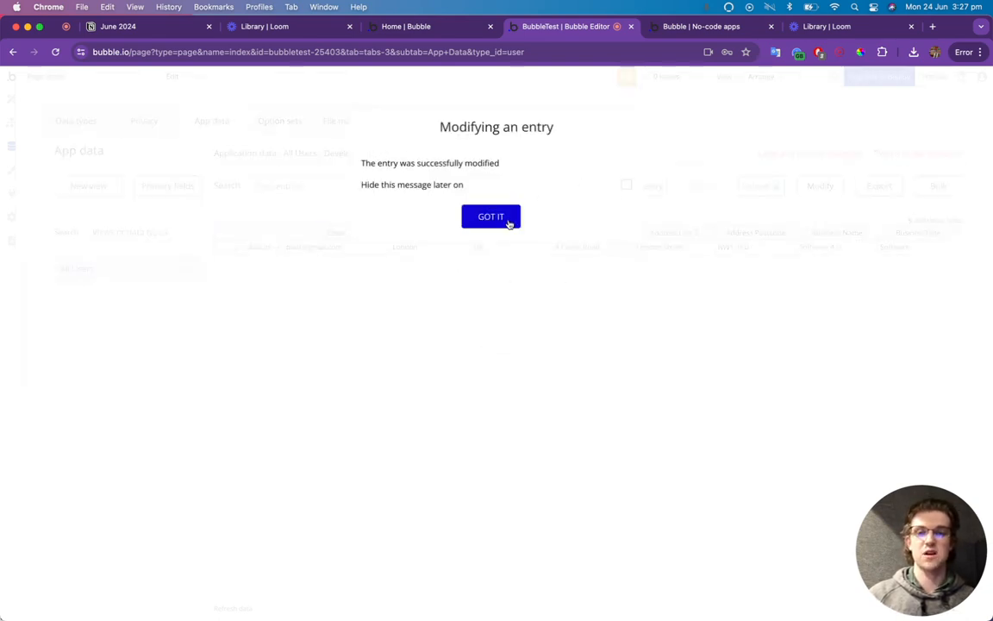
left_click(509, 223)
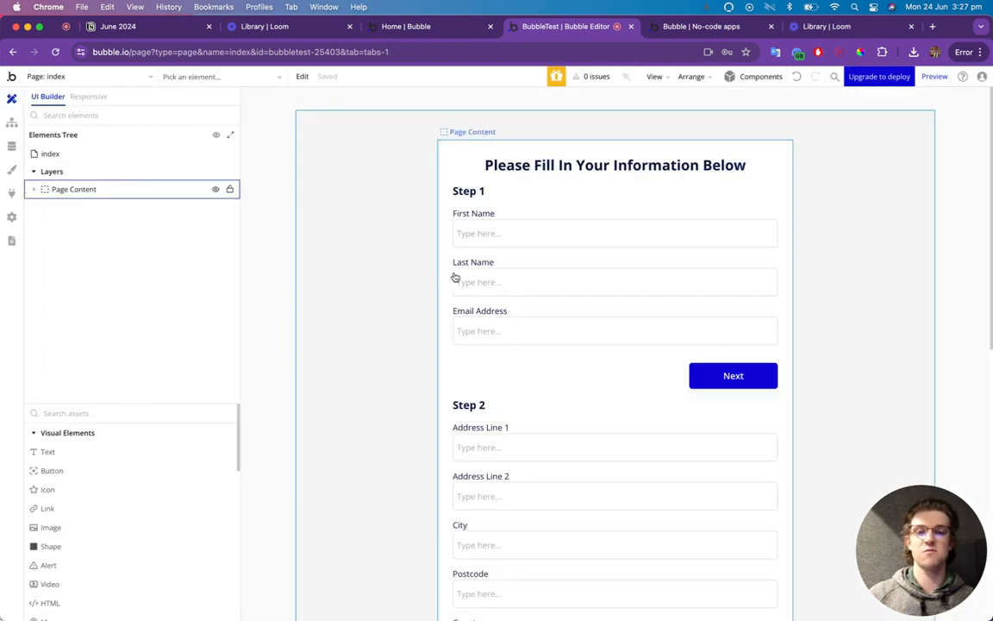
Reload the preview and advance the form with Next from Step 1 to Step 4.
left_click(686, 29)
left_click(625, 85)
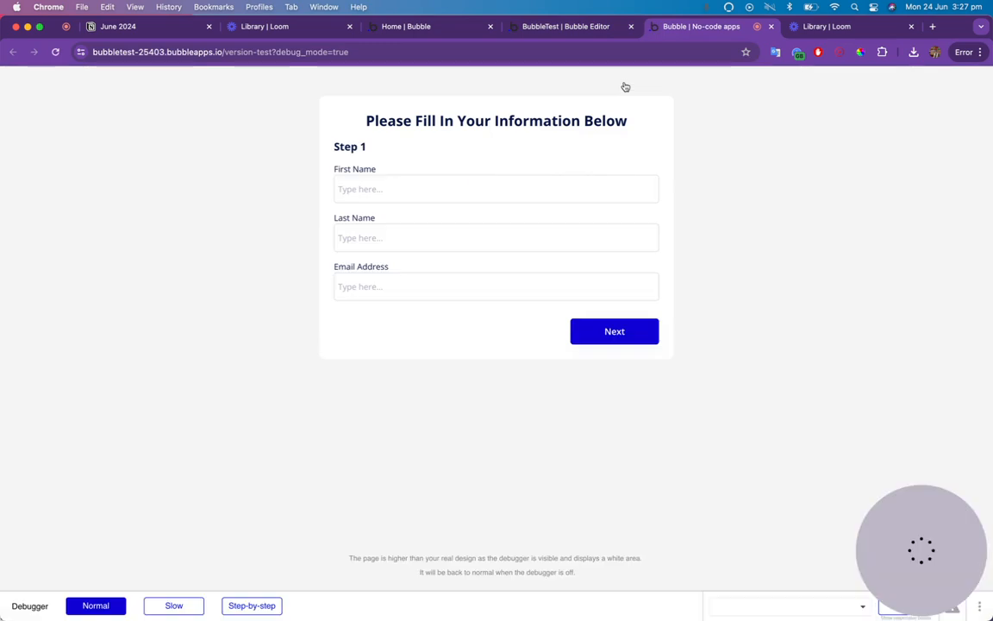
left_click(616, 335)
left_click(609, 428)
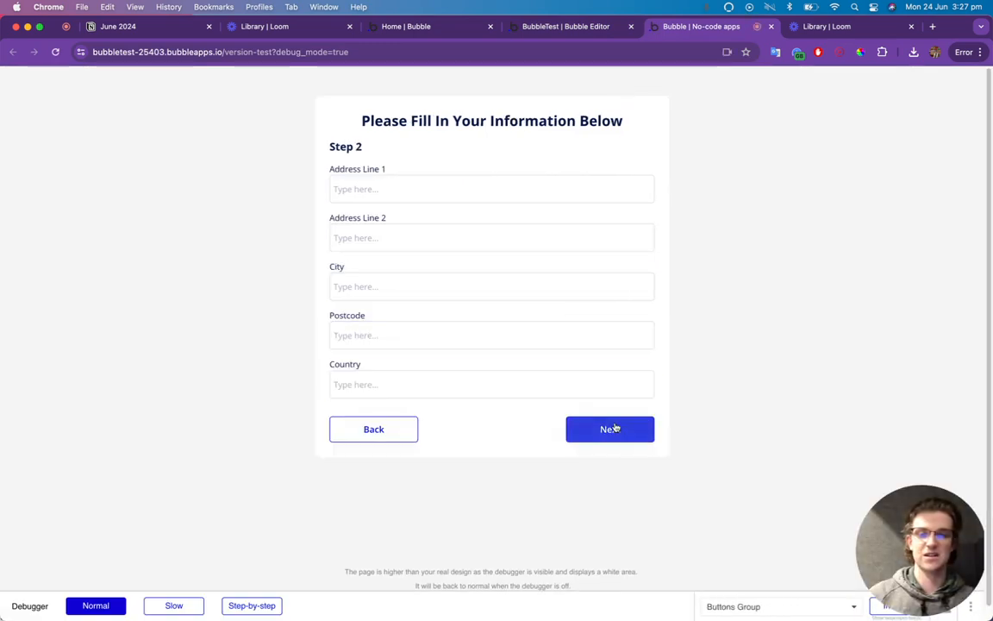
left_click(612, 392)
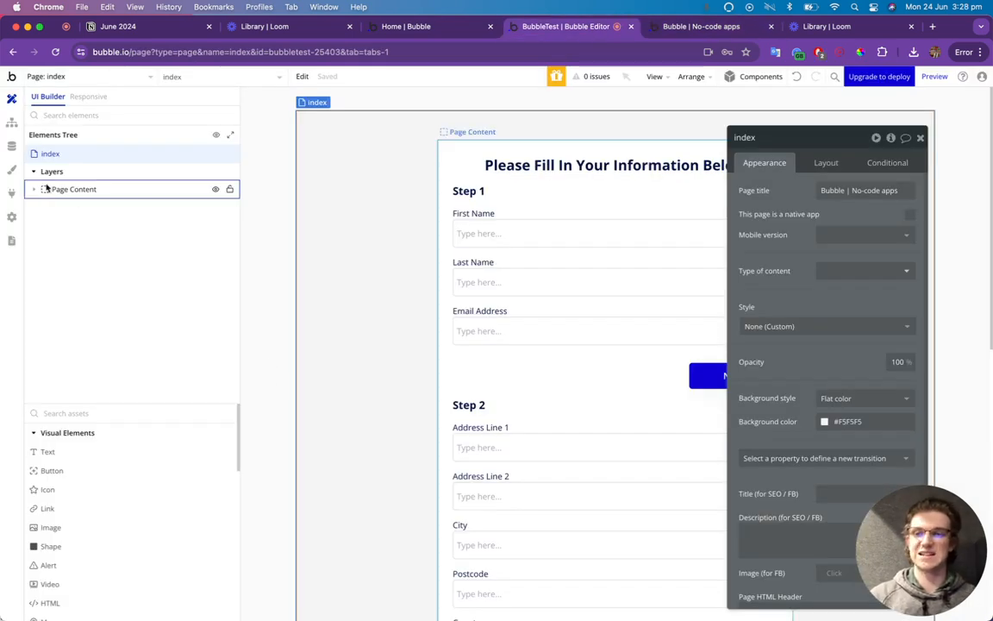
Search the plugin catalogue for 'progress bar' and install Bubble's Progress Bar plugin.
left_click(14, 193)
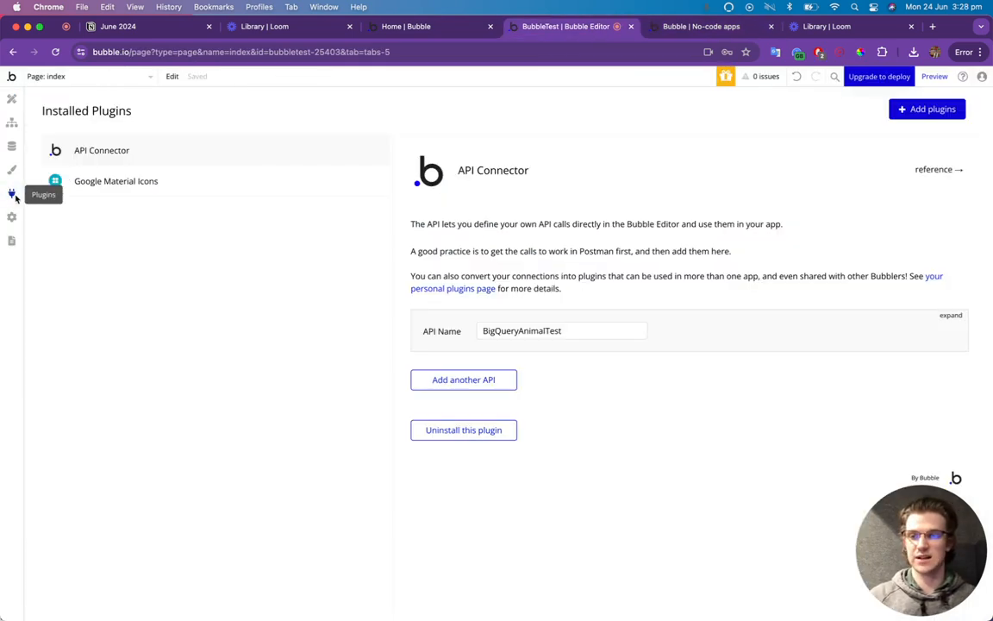
left_click(947, 116)
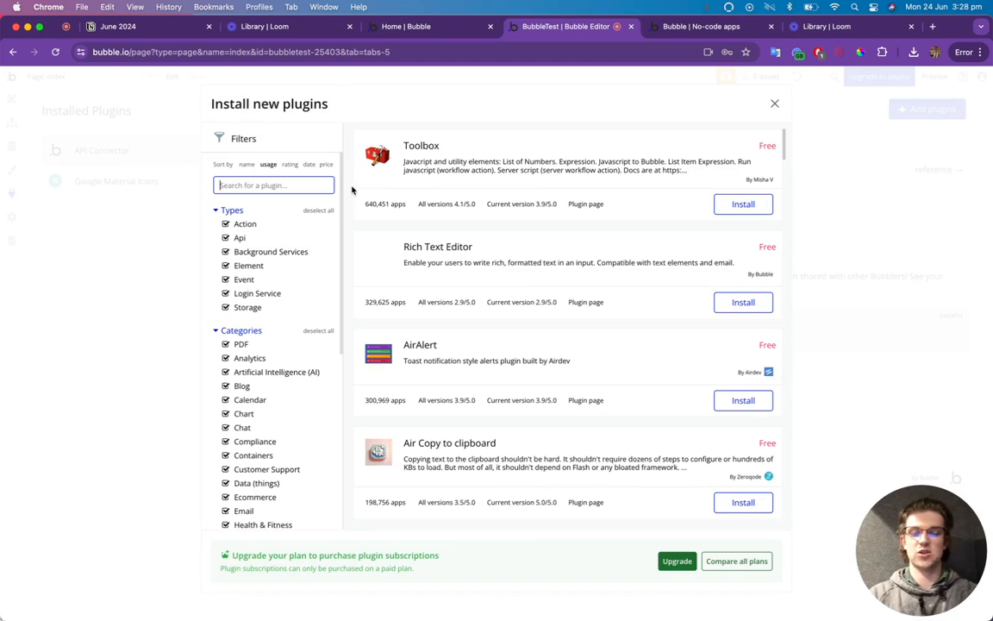
type("progress")
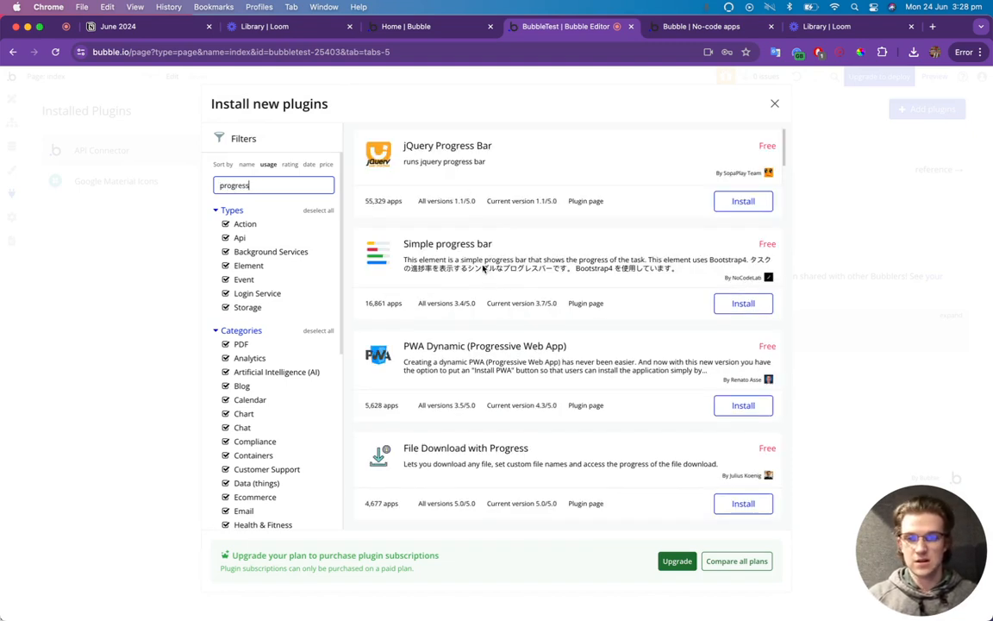
scroll(474, 303, "down", 3)
type("ss")
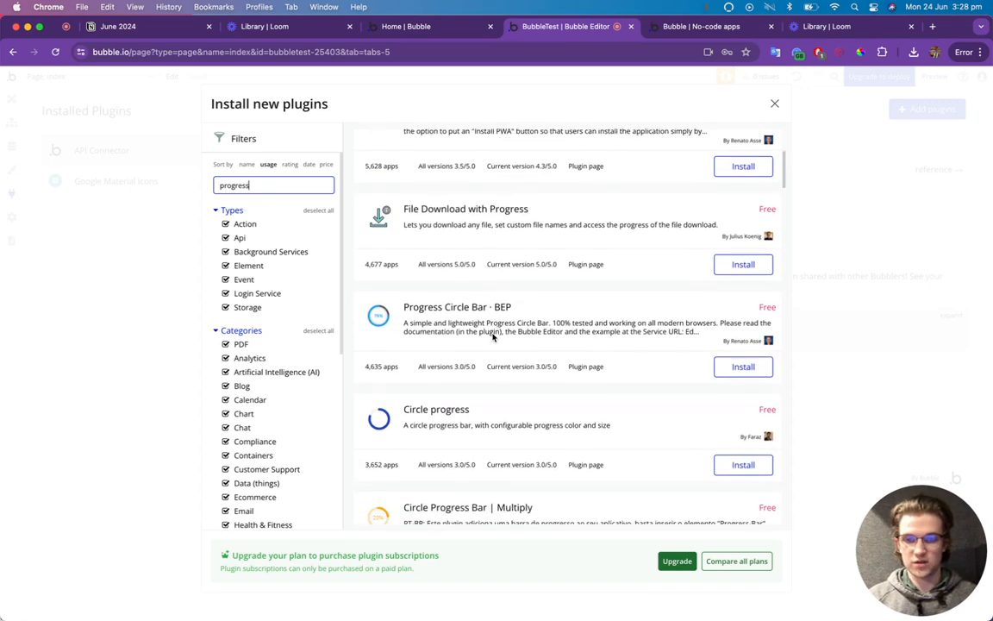
type(" bar")
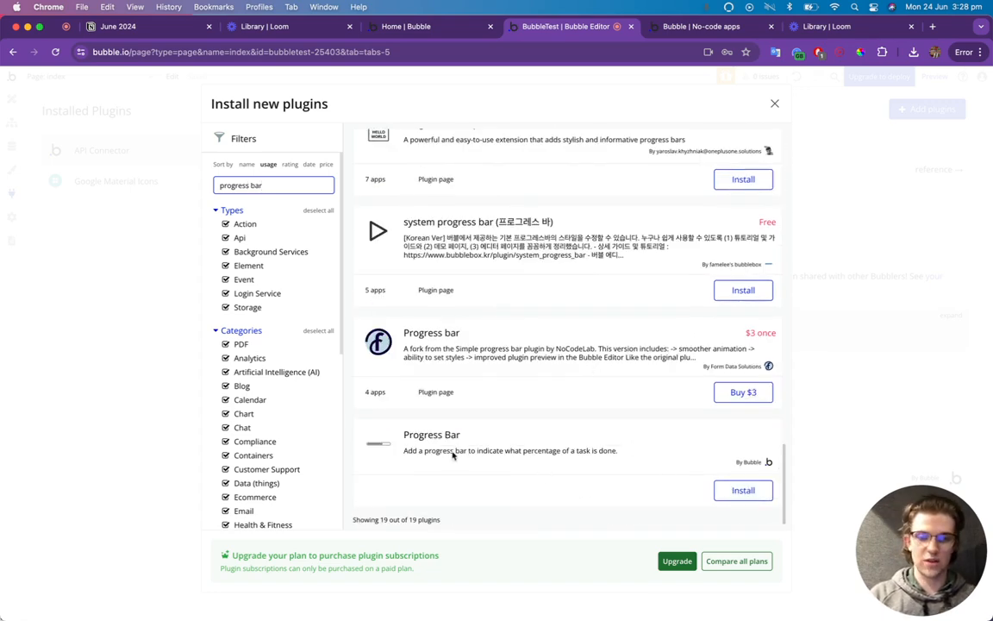
left_click(750, 490)
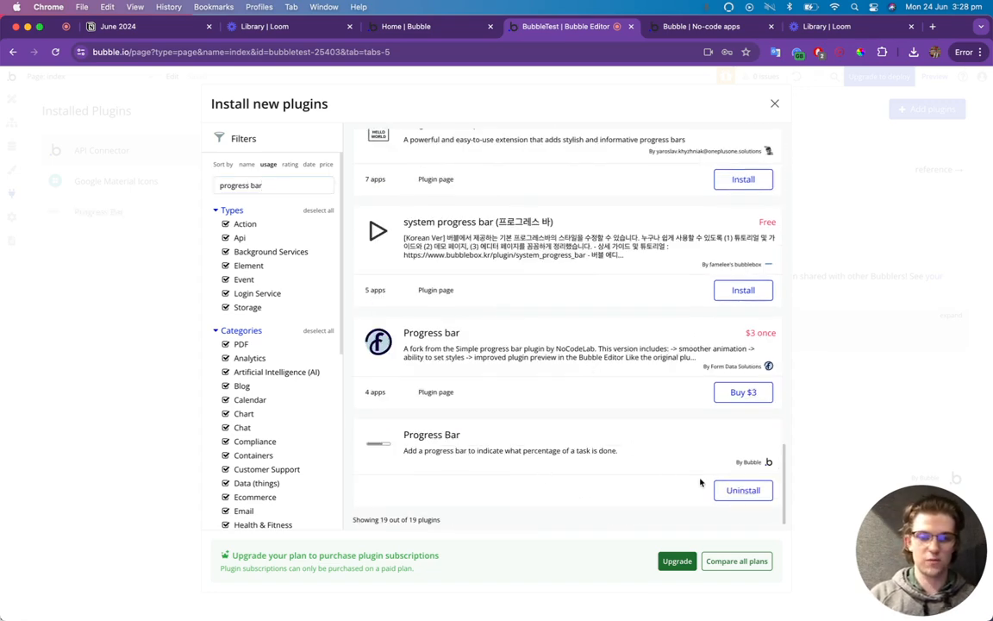
left_click(846, 306)
Place a progress bar below the heading, coloured Primary deep blue, starting at 0 percent.
left_click(11, 98)
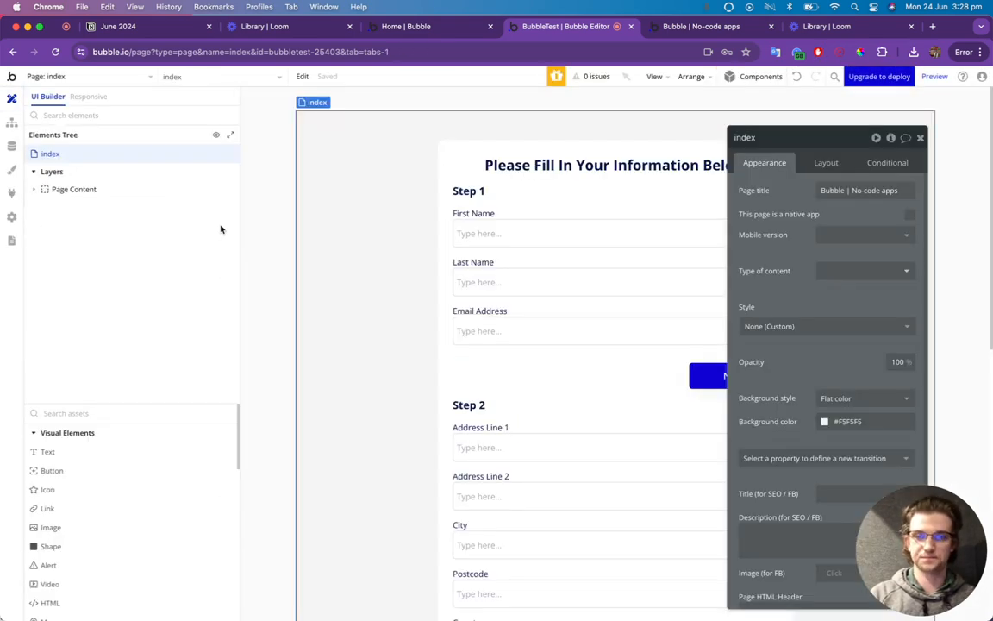
left_click(86, 411)
type("progr")
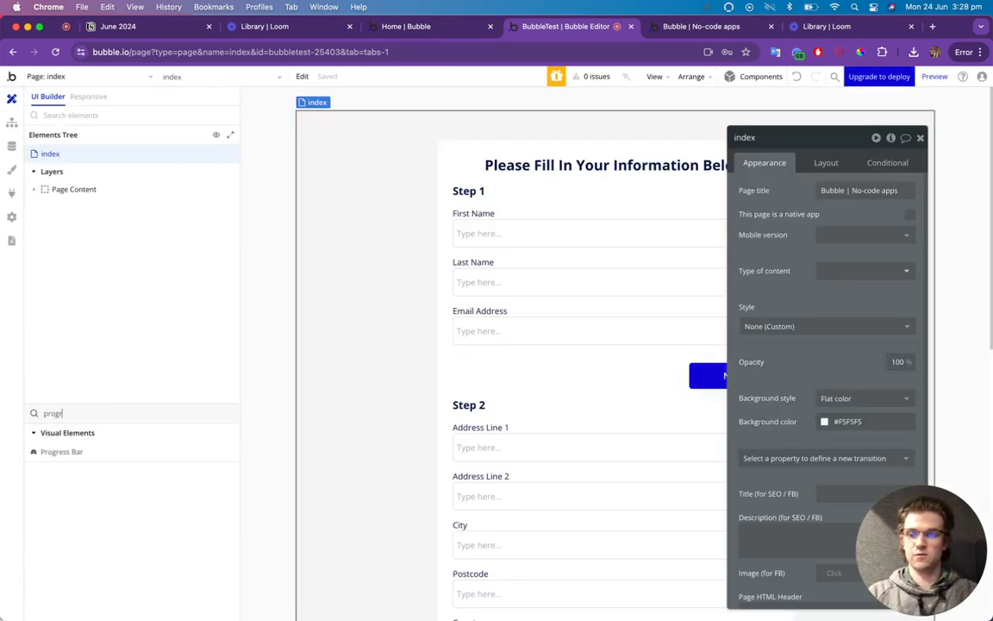
left_click_drag(53, 451, 545, 178)
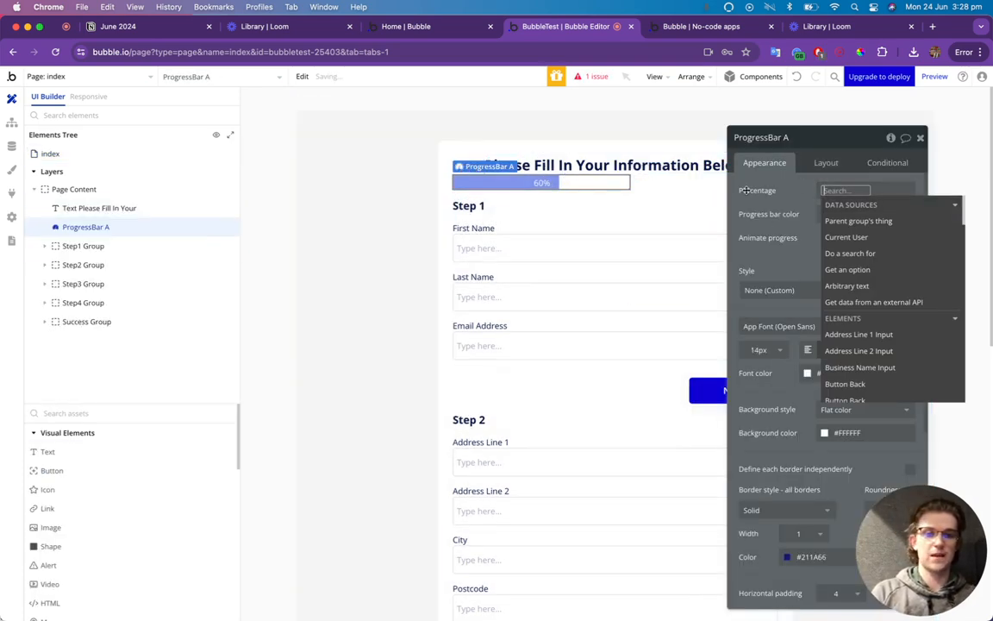
left_click(790, 195)
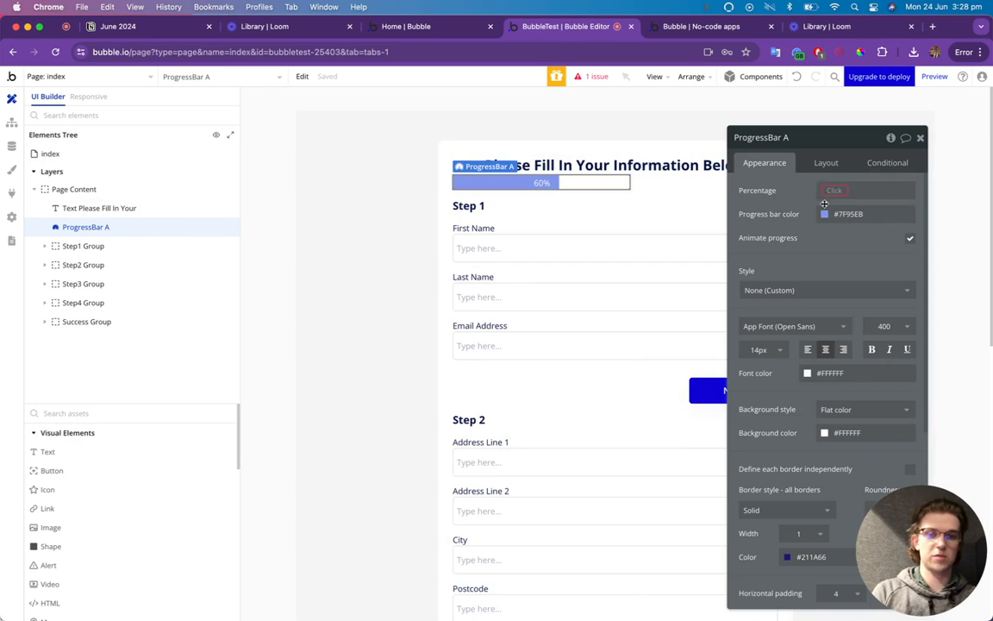
left_click(824, 216)
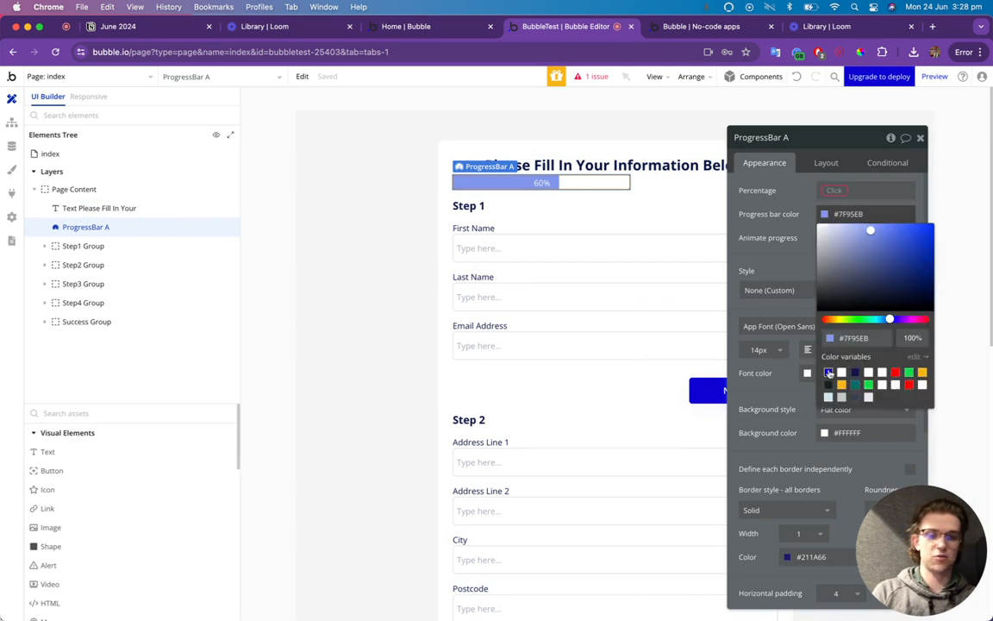
left_click(828, 372)
left_click(795, 216)
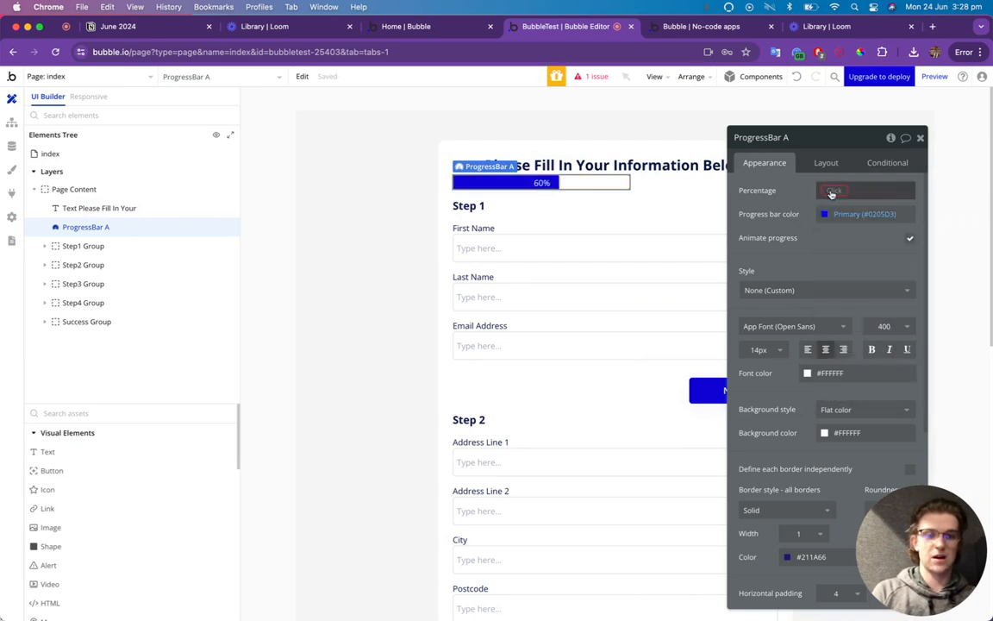
left_click(823, 191)
left_click(813, 193)
left_click(832, 190)
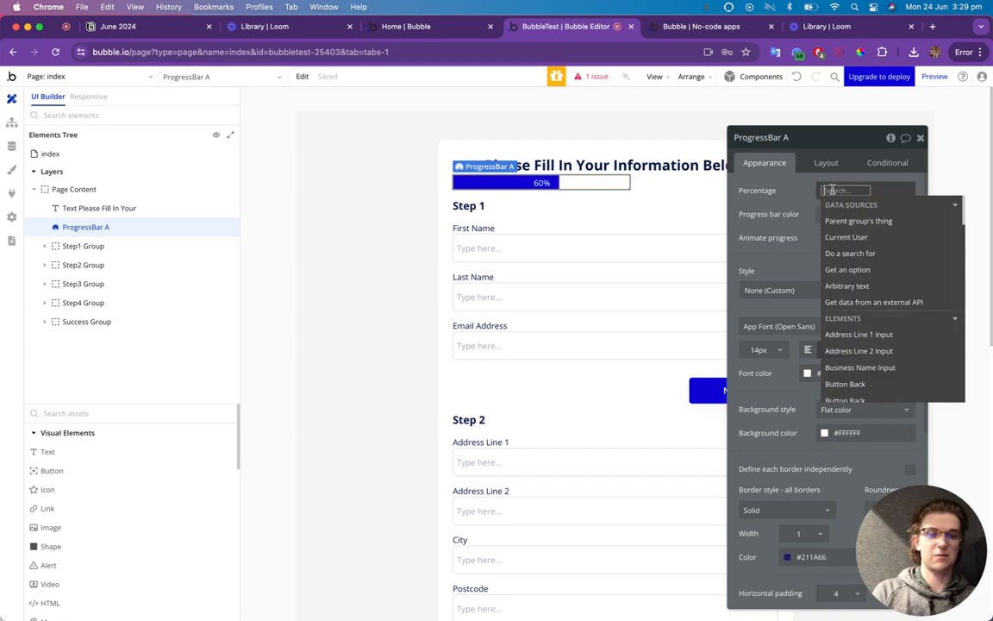
type("0")
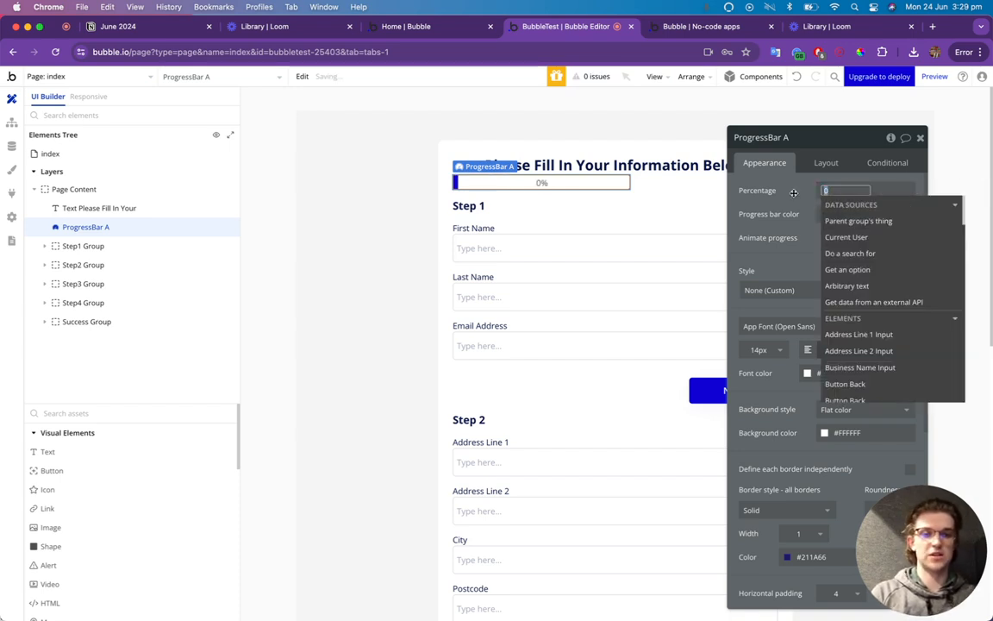
left_click(794, 193)
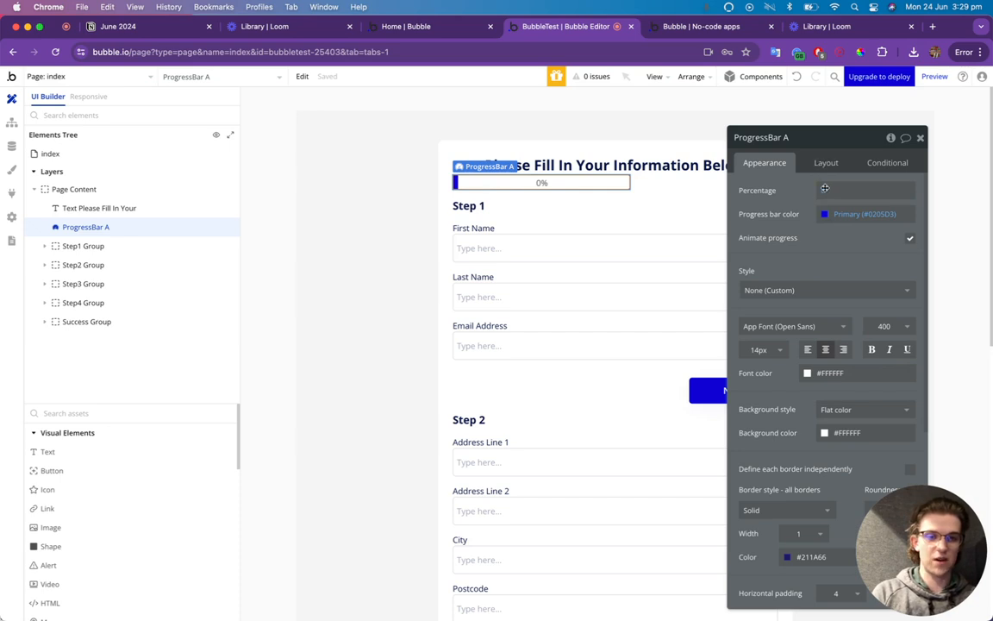
Make the label text 0% opacity, height 2 px, not fixed-width, with 10 px top margin.
scroll(814, 344, "down", 1)
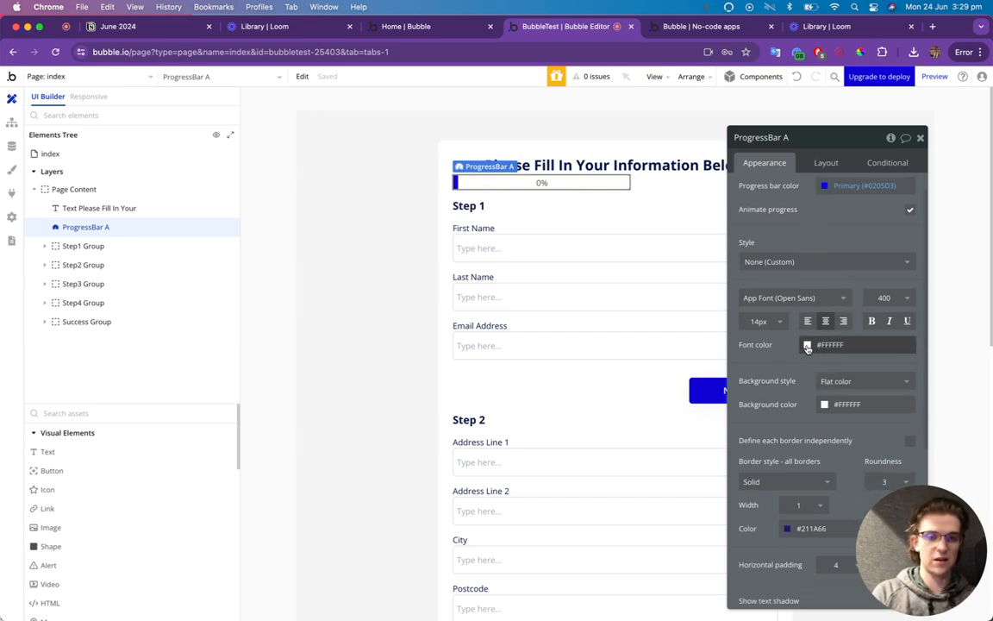
left_click(807, 345)
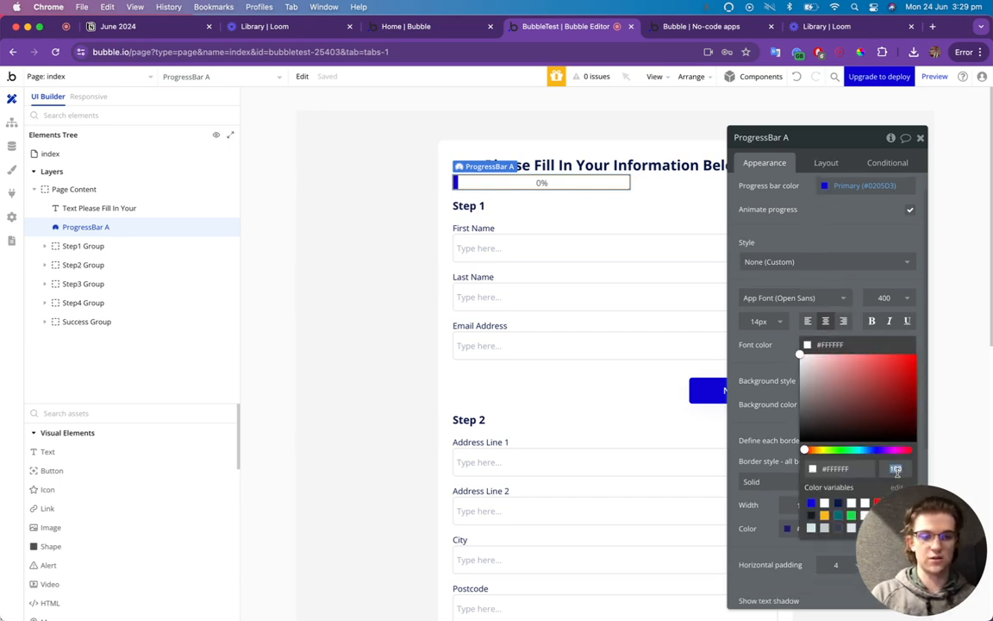
type("0")
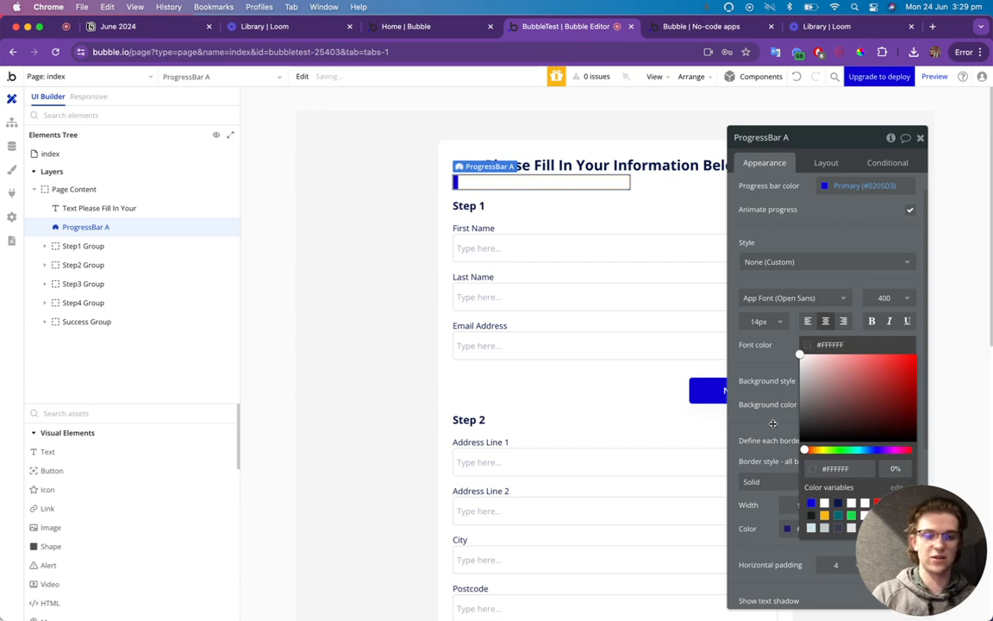
left_click(769, 407)
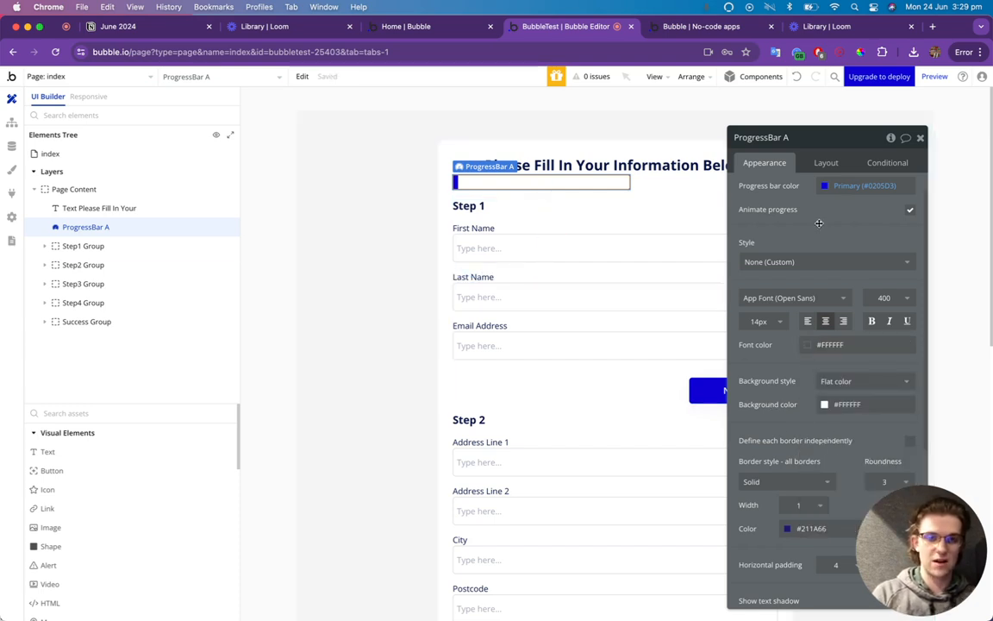
left_click(824, 164)
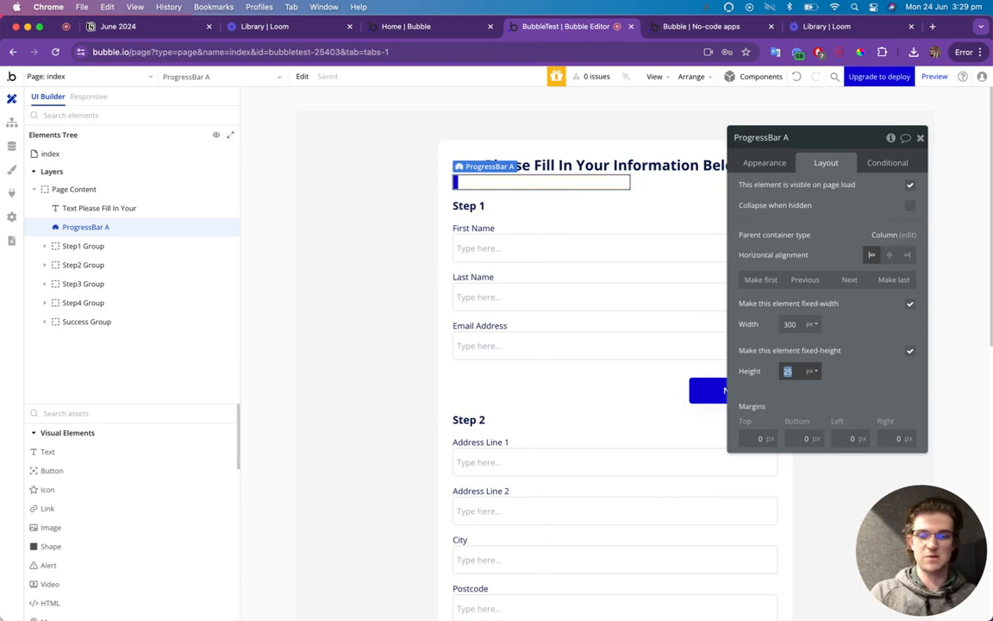
type("2")
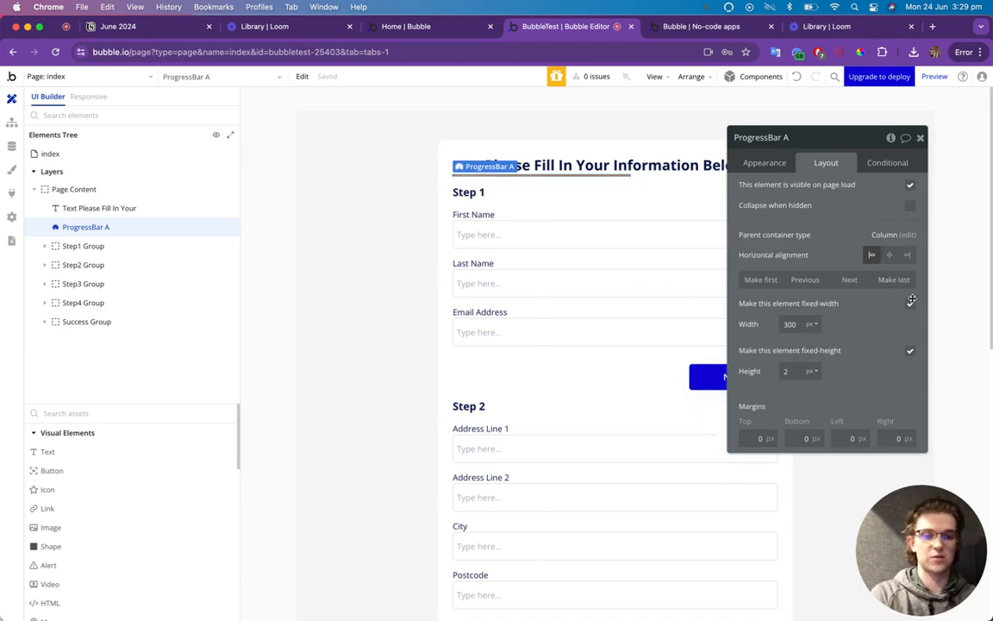
left_click(911, 301)
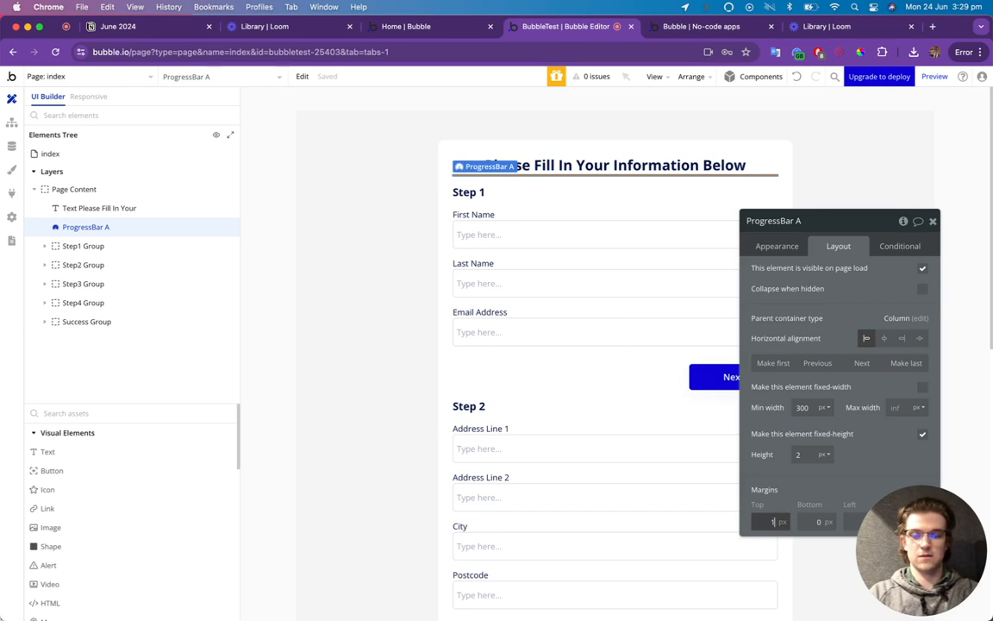
left_click(773, 522)
type("10")
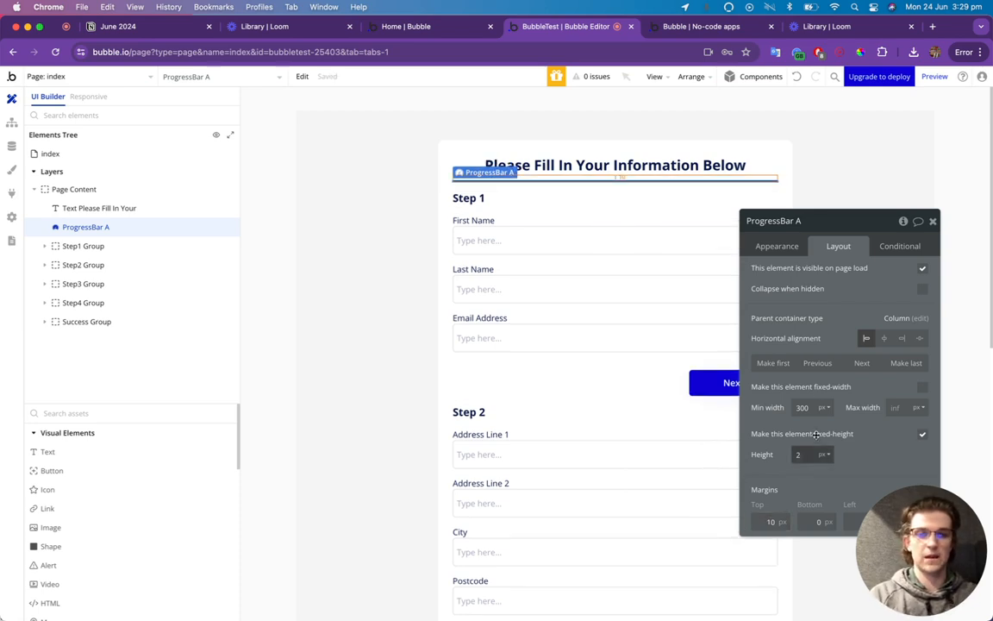
Add a ProgressBar A condition setting percentage to 20 when PageStep is Step 1.
left_click(900, 246)
left_click(843, 271)
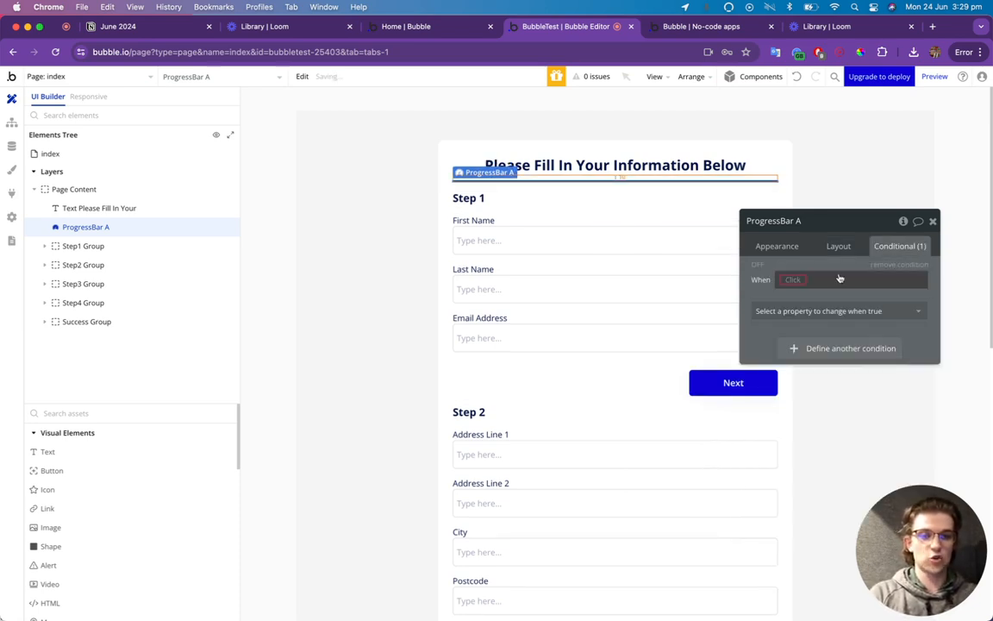
left_click(793, 280)
type("page")
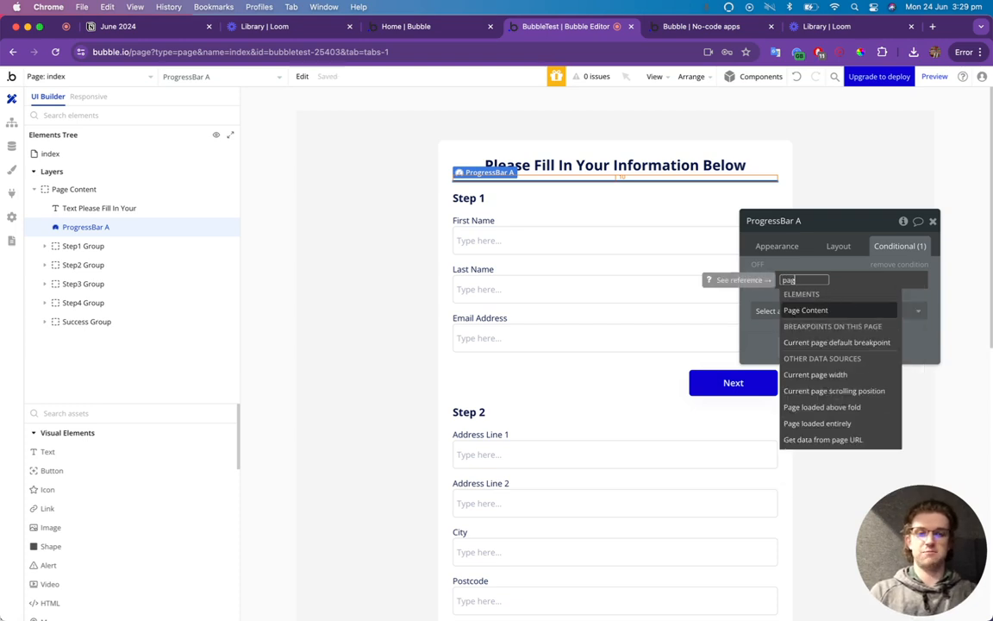
key("Return")
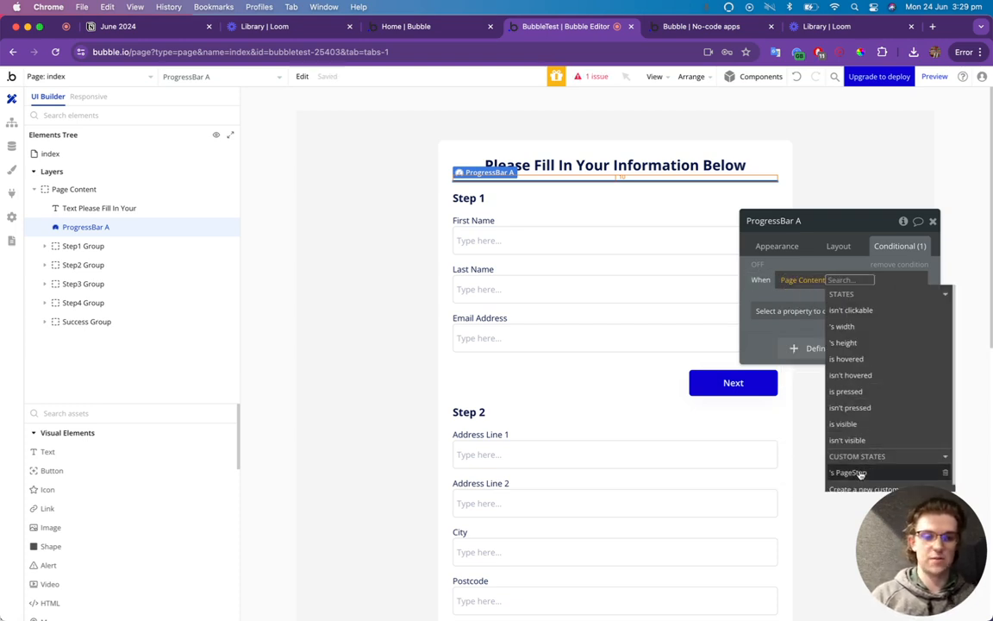
left_click(849, 472)
left_click(875, 343)
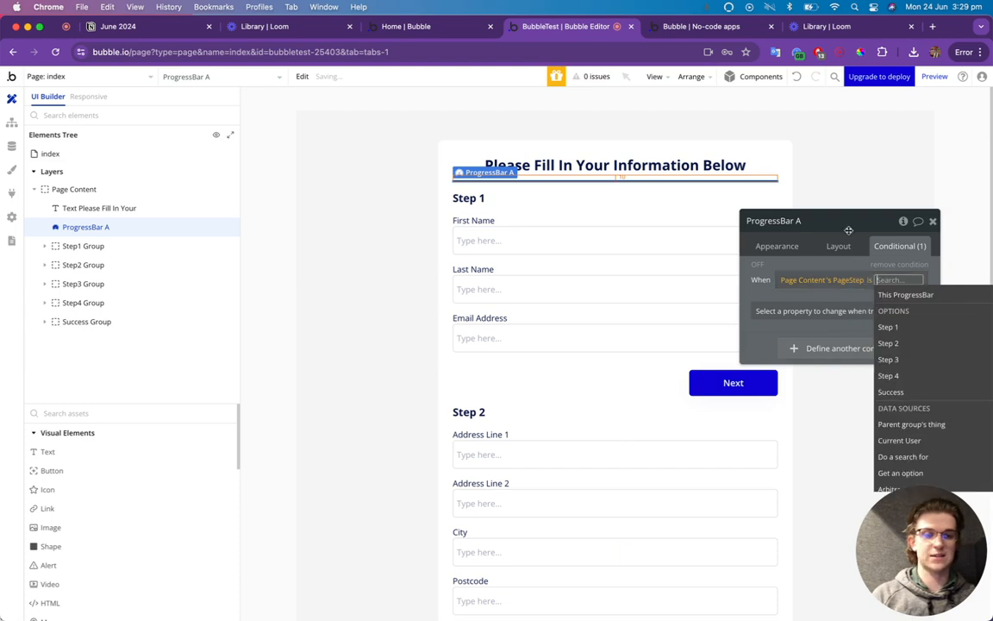
left_click_drag(848, 226, 834, 102)
left_click(875, 202)
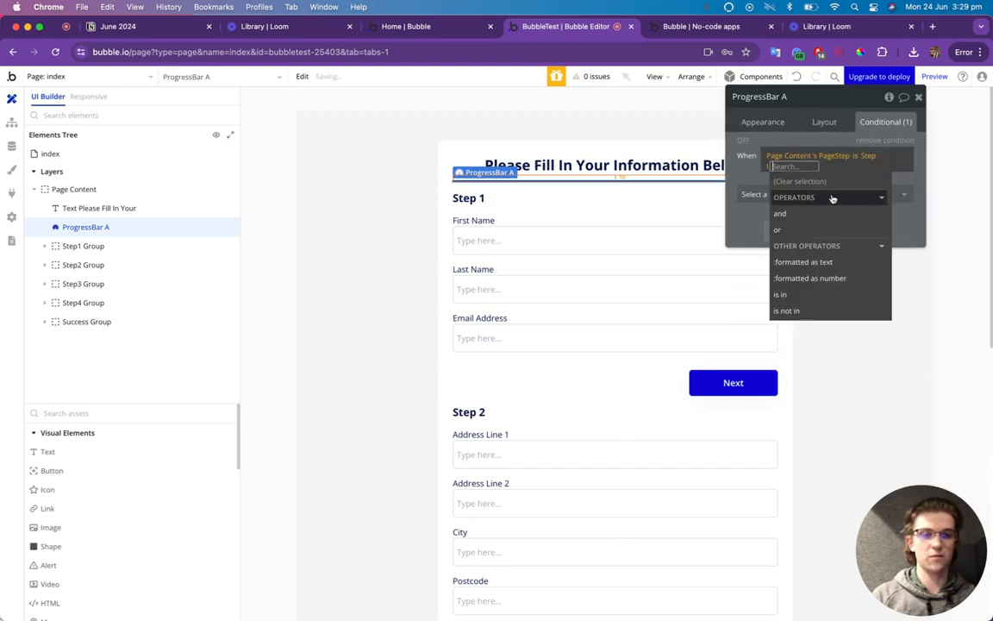
left_click(768, 187)
left_click(762, 241)
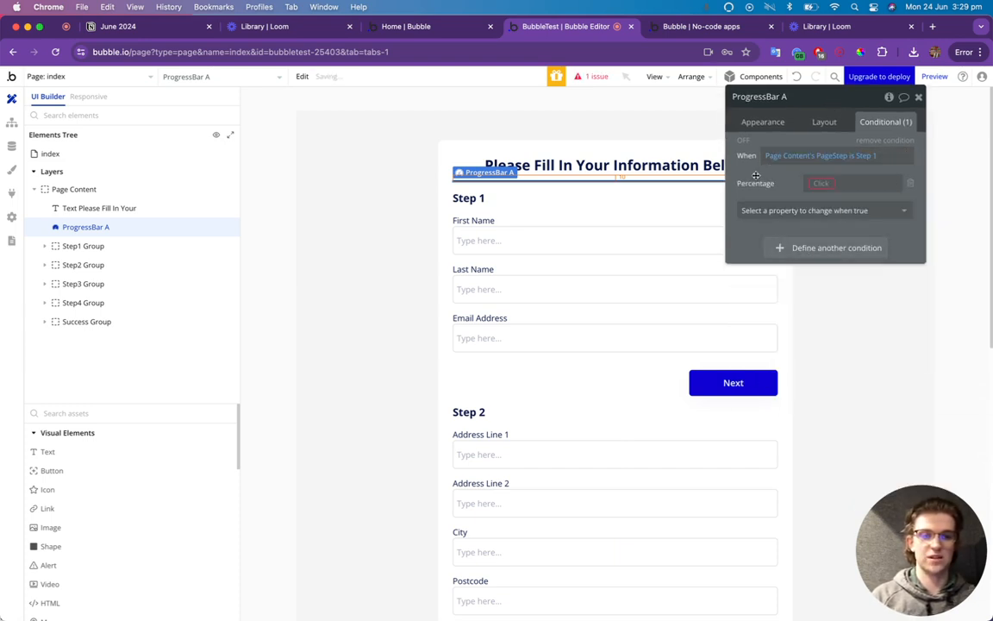
left_click(821, 183)
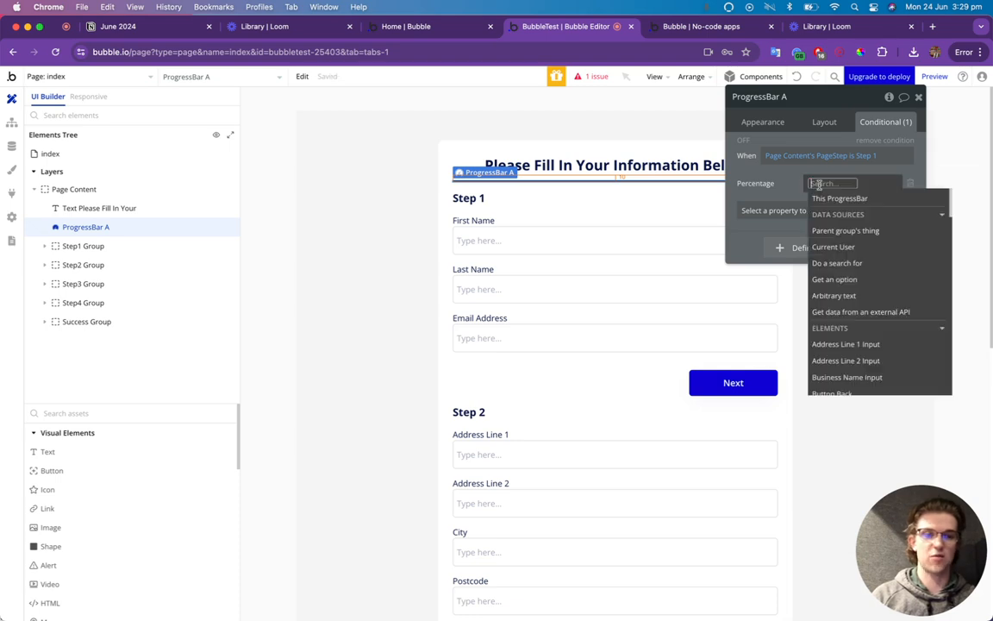
type("20")
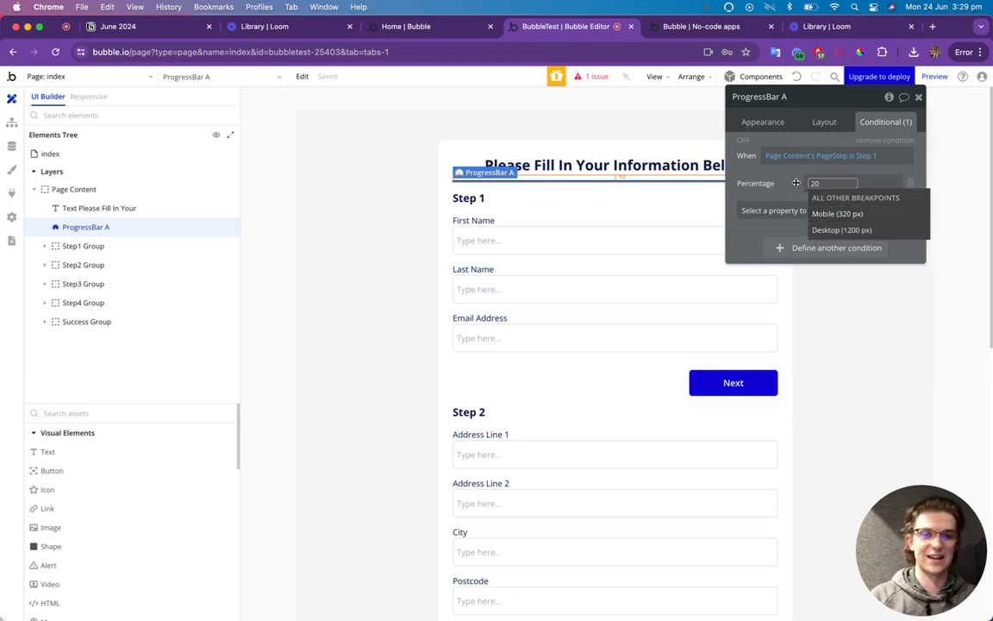
left_click(771, 184)
left_click(764, 182)
Duplicate the Step 1 condition into copies for Step 2 and Step 3.
right_click(794, 132)
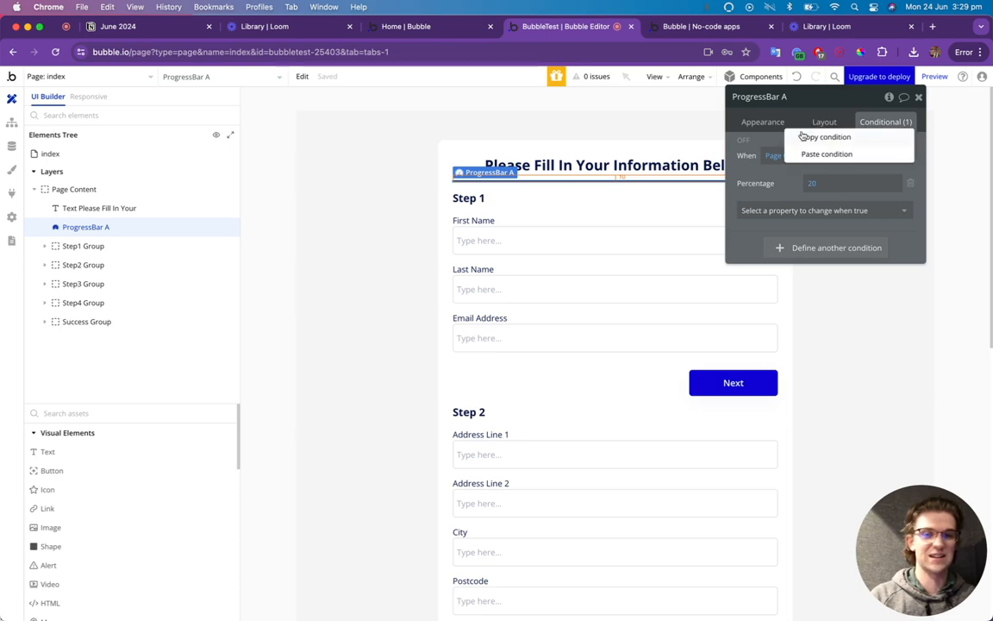
left_click(823, 138)
right_click(799, 212)
left_click(831, 219)
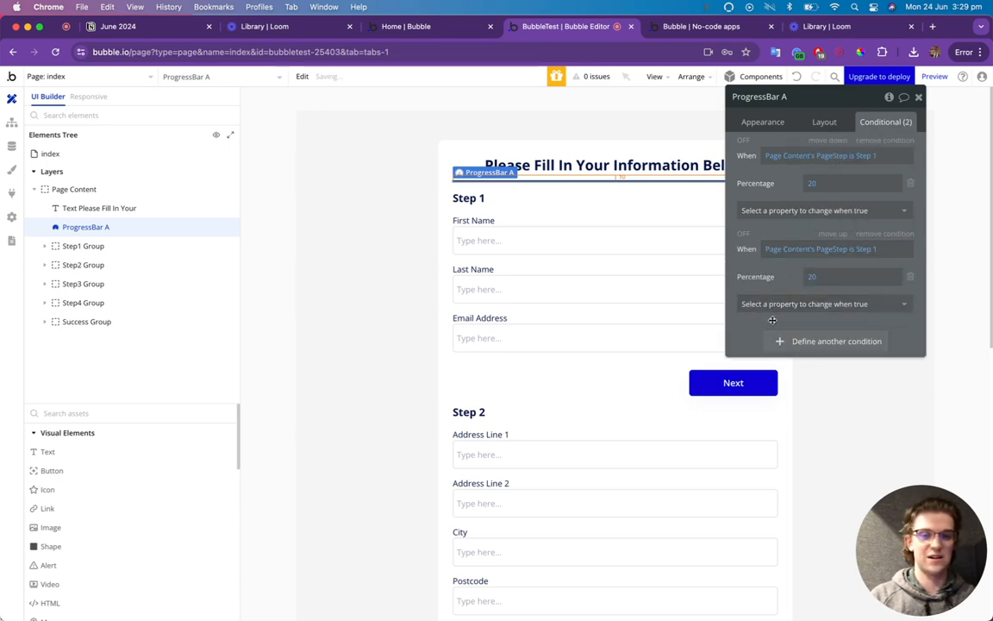
left_click(865, 250)
left_click(876, 313)
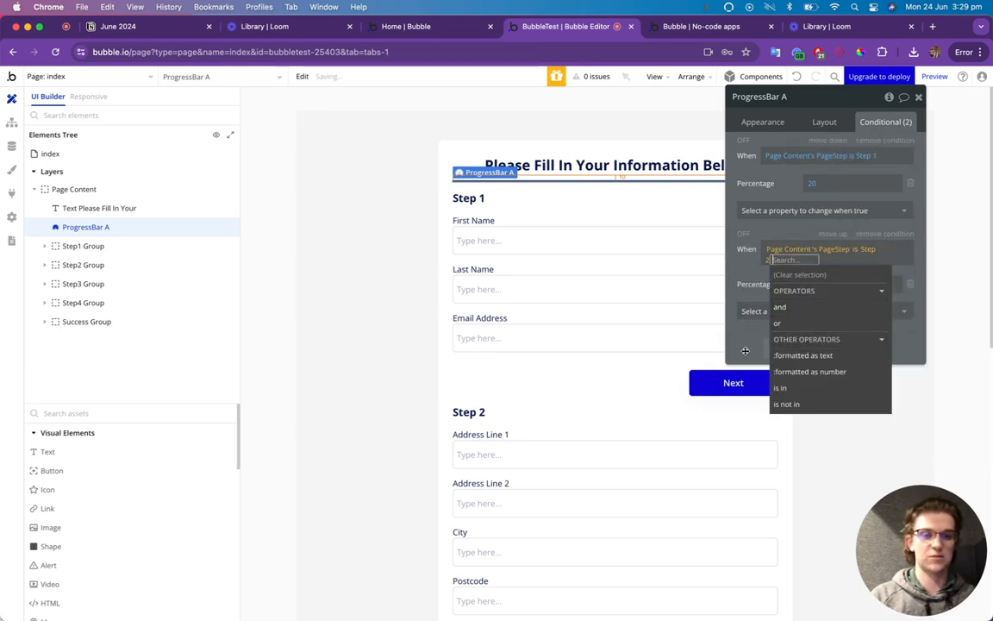
right_click(746, 345)
left_click(828, 311)
left_click(873, 343)
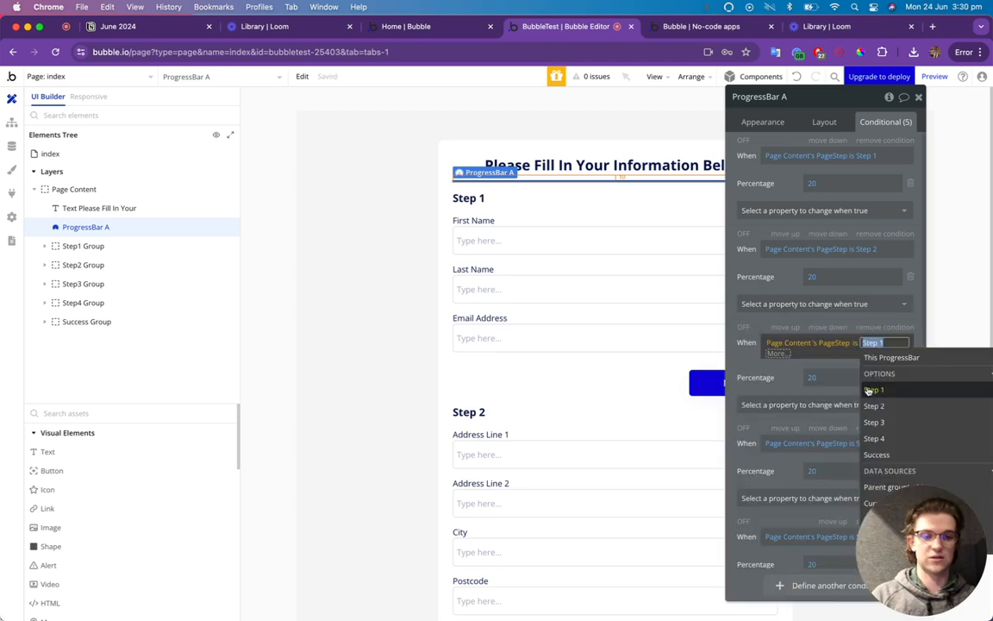
left_click(862, 422)
left_click(912, 417)
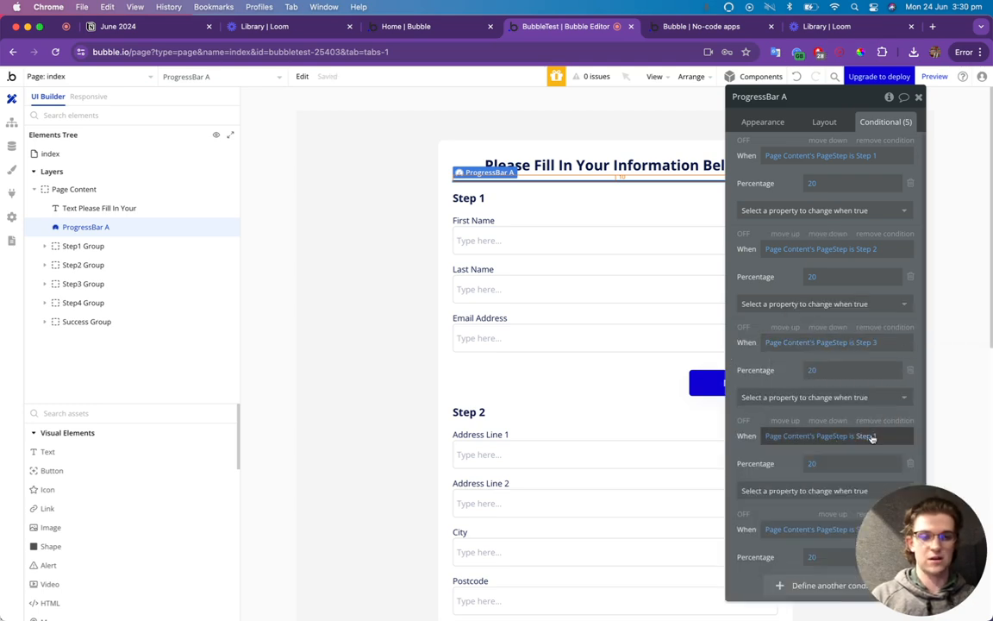
Set the remaining duplicated conditions to apply at Step 4 and Success.
left_click(873, 437)
left_click_drag(750, 96, 479, 70)
left_click(630, 509)
left_click(587, 501)
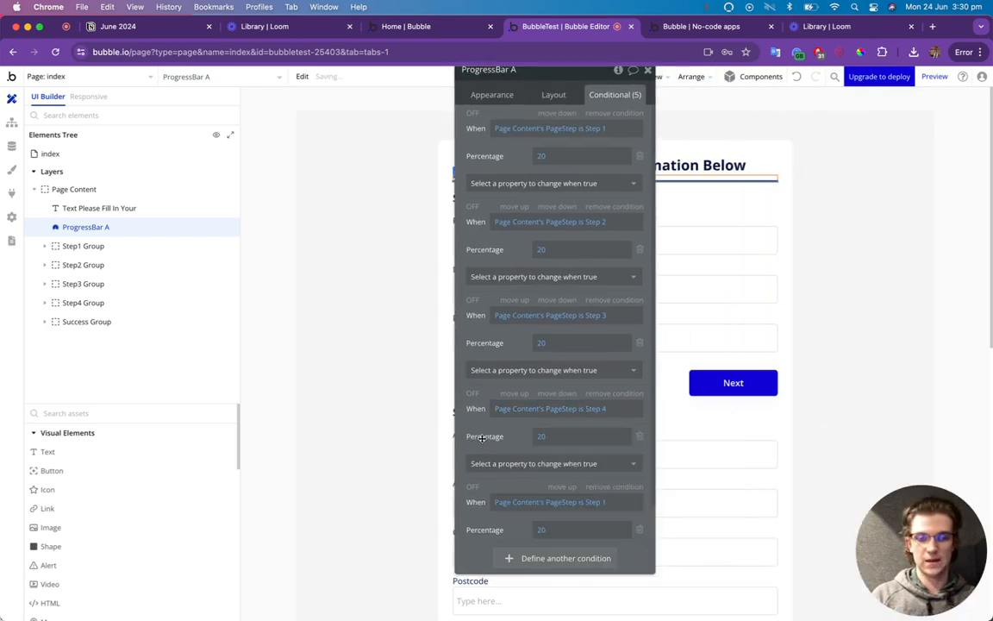
left_click(587, 502)
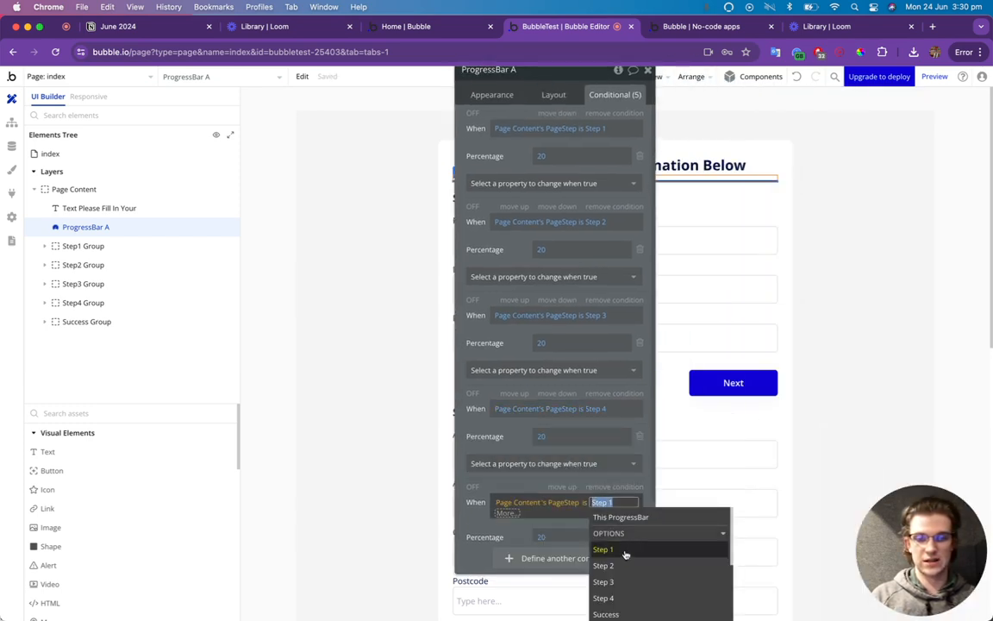
left_click(624, 610)
left_click(479, 503)
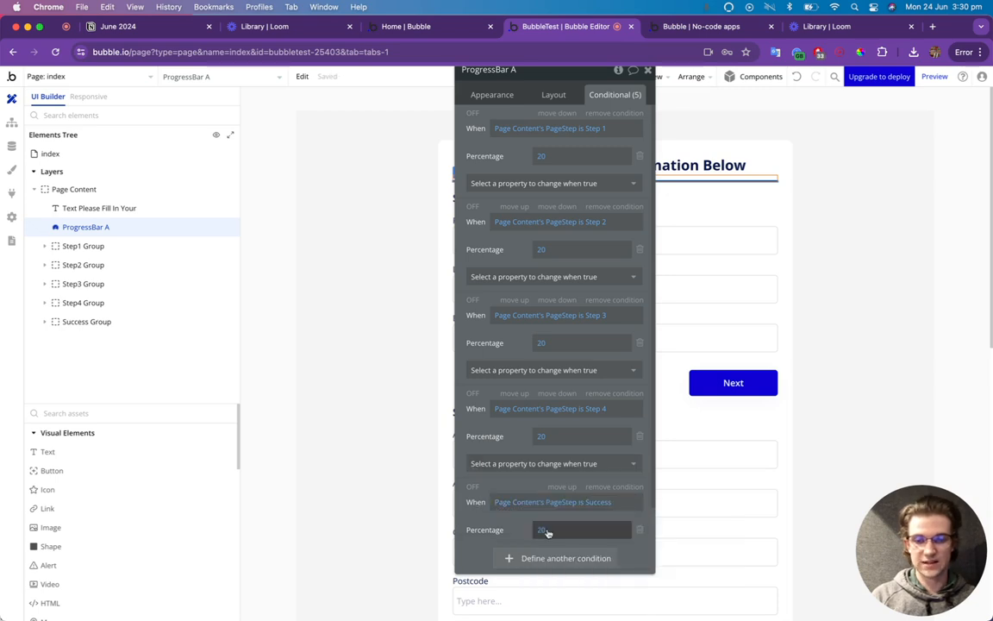
Set the Step 2 condition's percentage to 40.
left_click(540, 533)
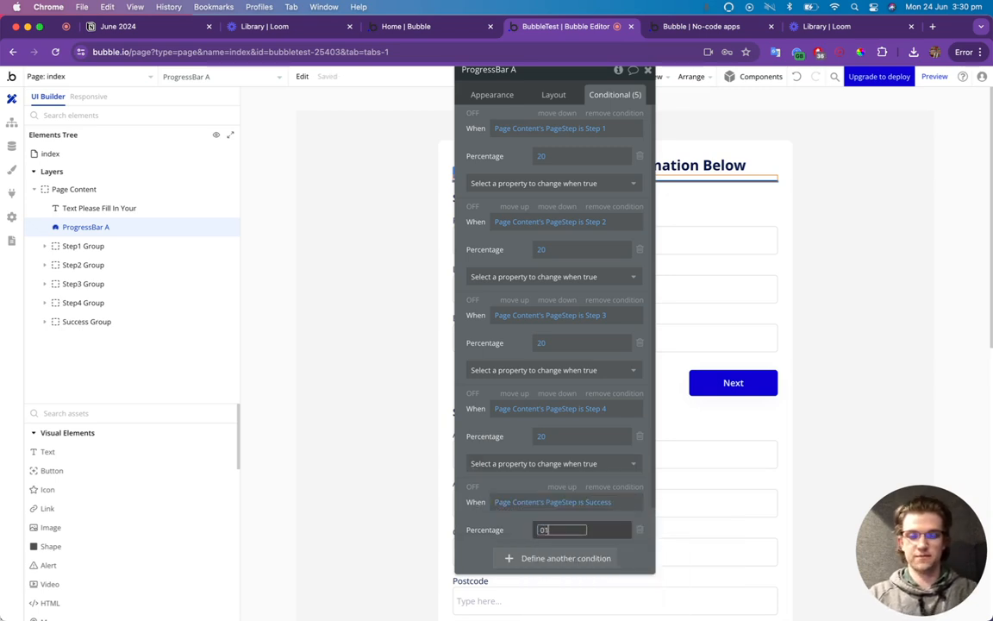
left_click(542, 436)
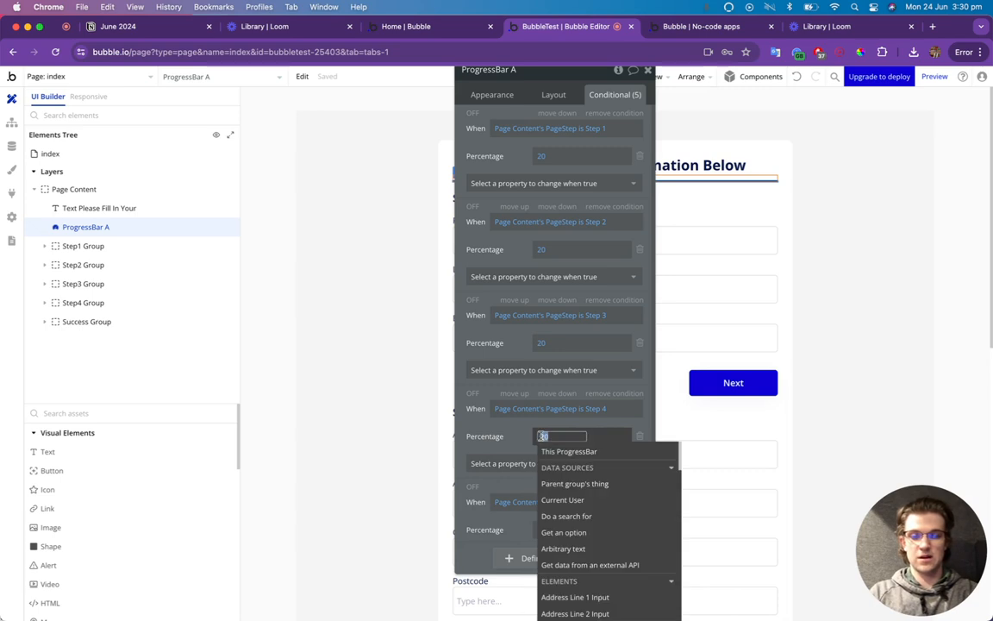
left_click(543, 343)
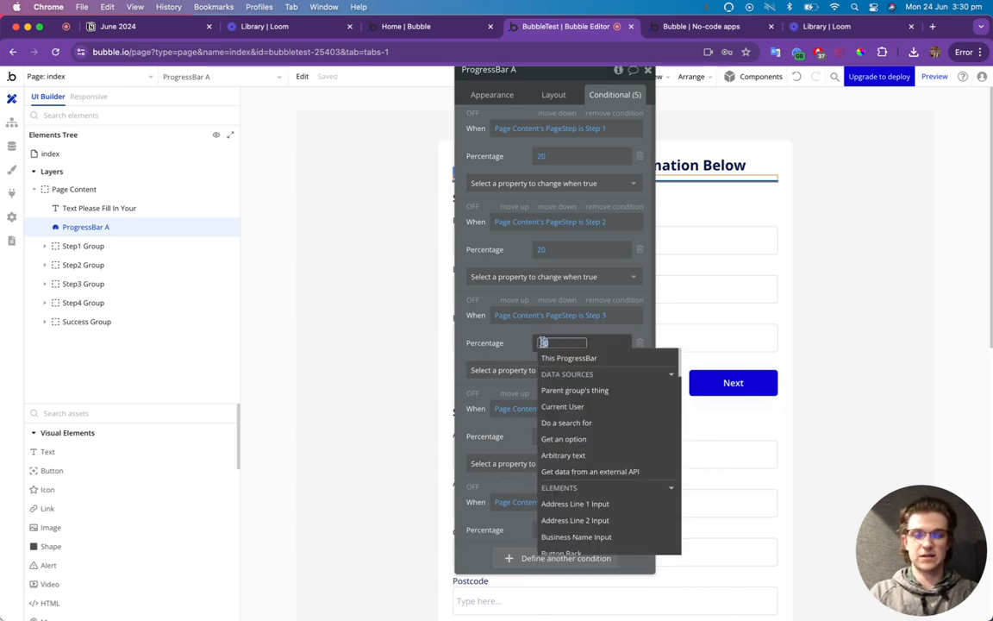
left_click(542, 249)
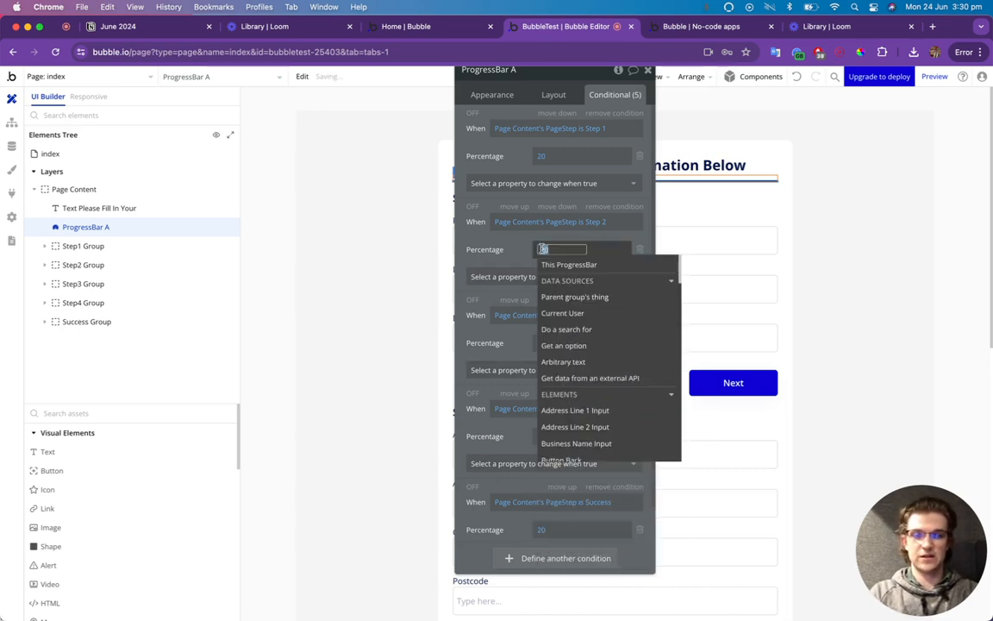
type("40")
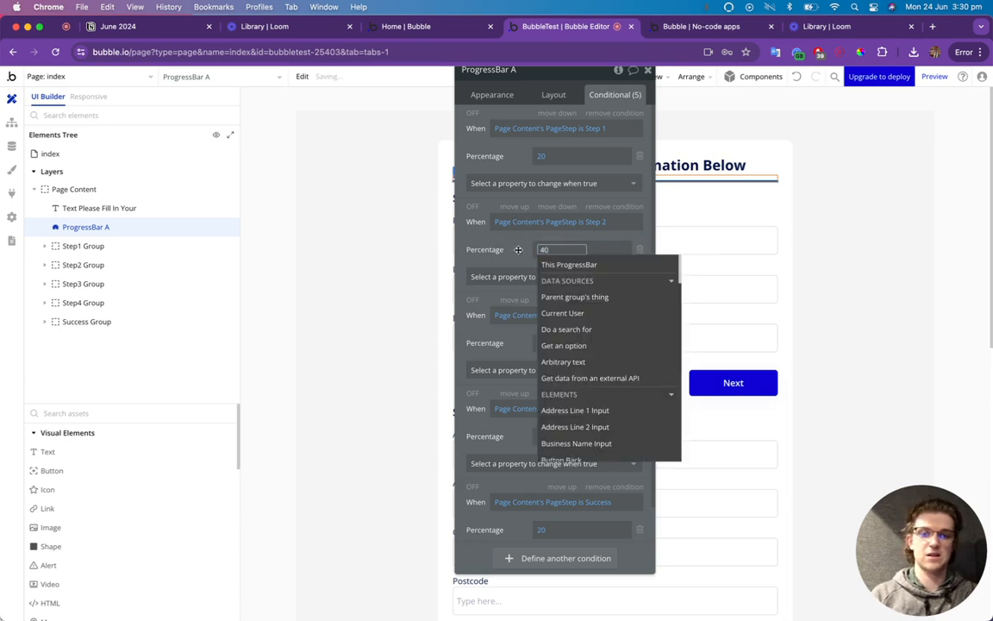
left_click(690, 30)
Reload the preview, then set ProgressBar A's Appearance border style to None.
left_click(642, 80)
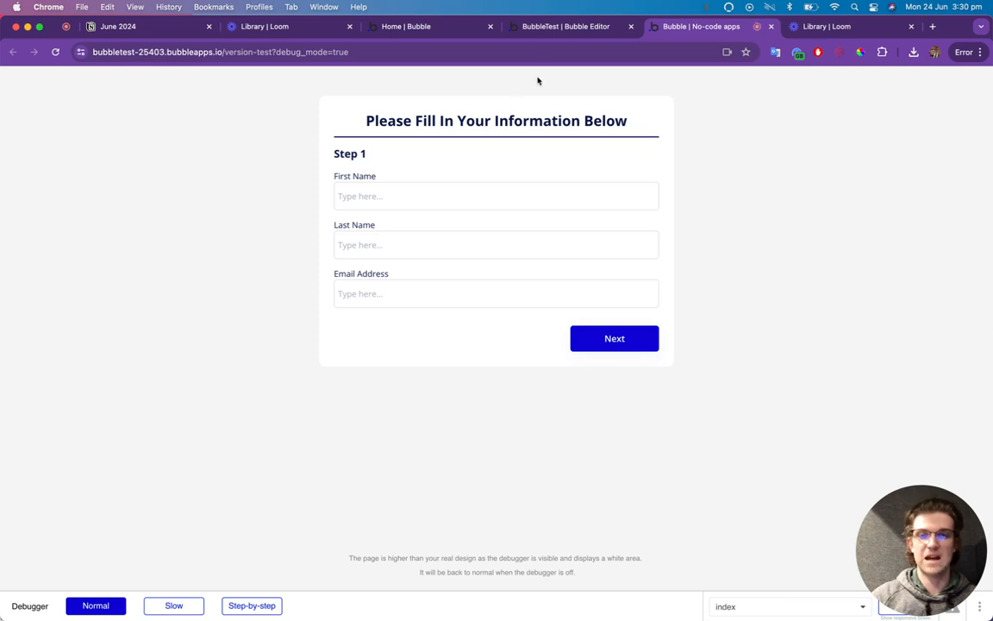
left_click(576, 28)
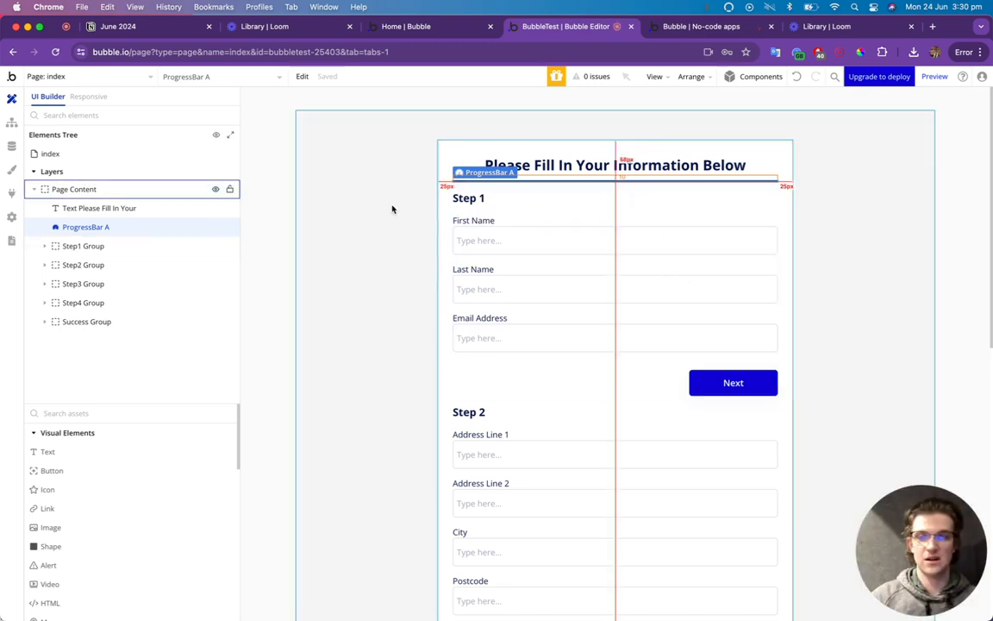
double_click(183, 223)
left_click(474, 95)
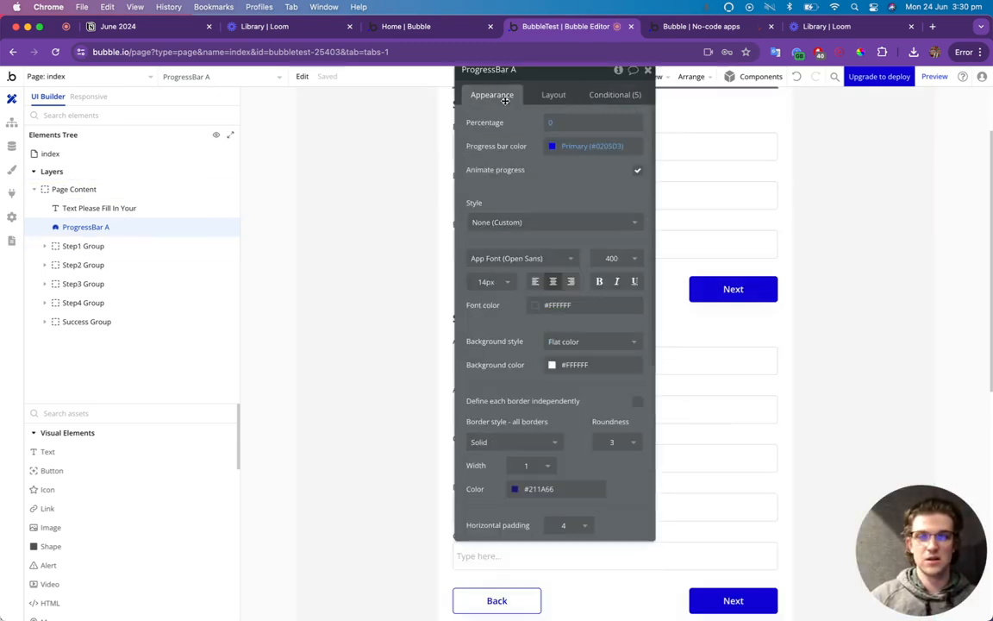
scroll(551, 376, "down", 3)
left_click(511, 340)
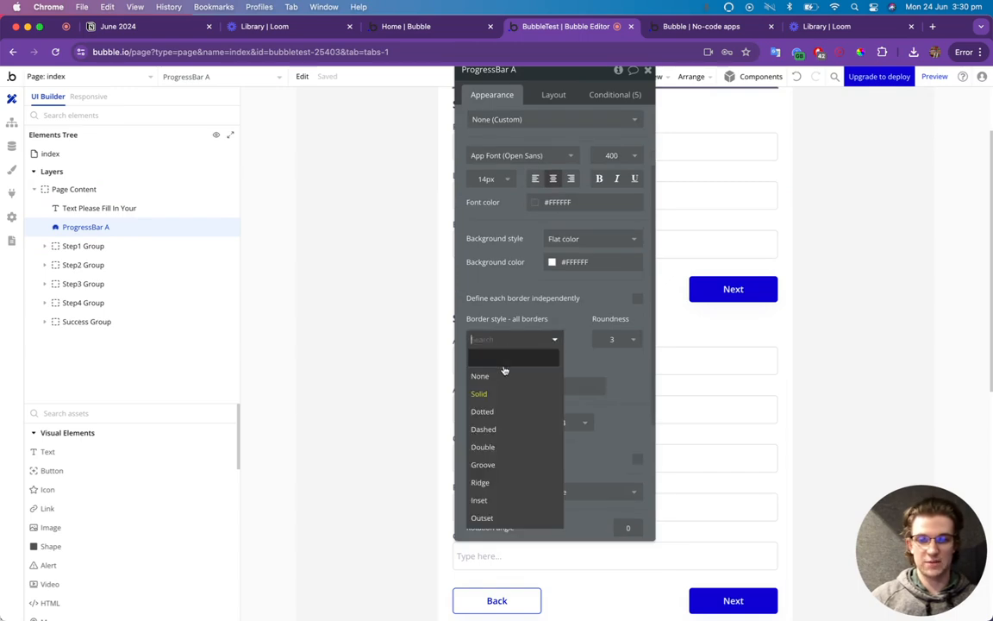
left_click(522, 371)
left_click(669, 28)
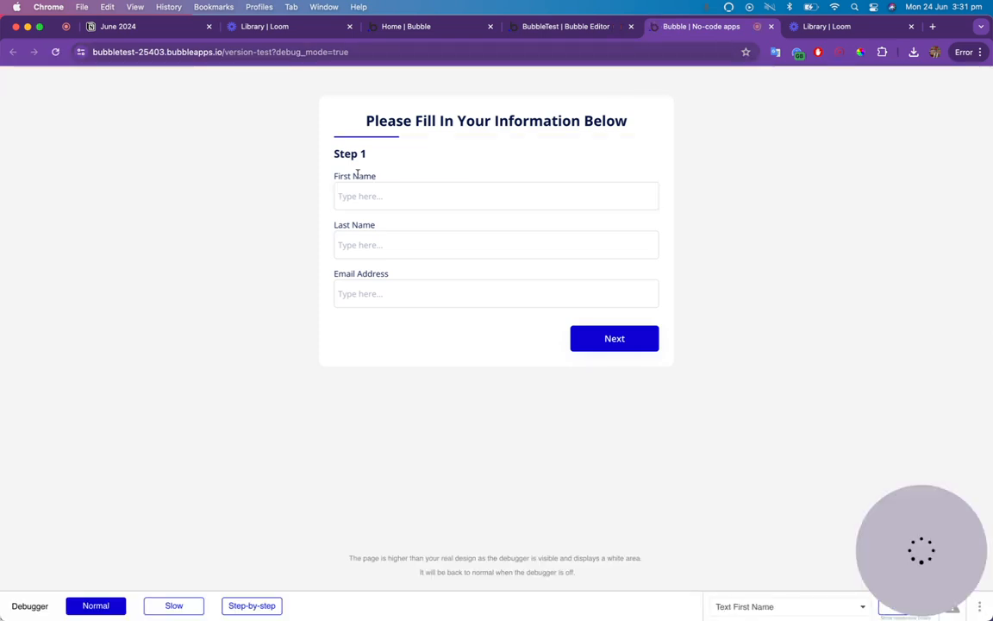
Advance the preview form from Step 1 through to Step 4.
left_click(593, 335)
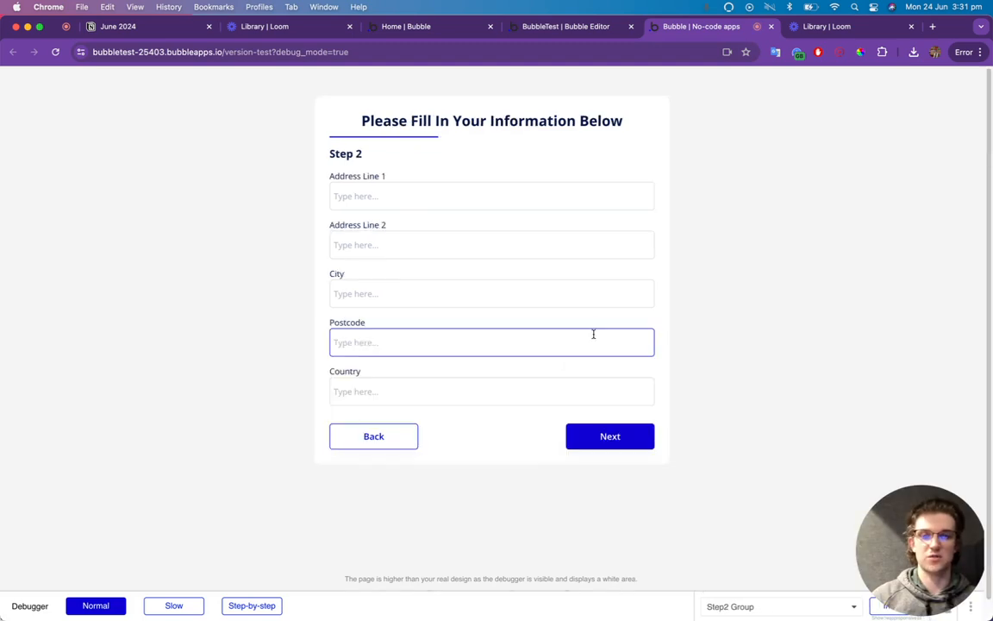
left_click(609, 437)
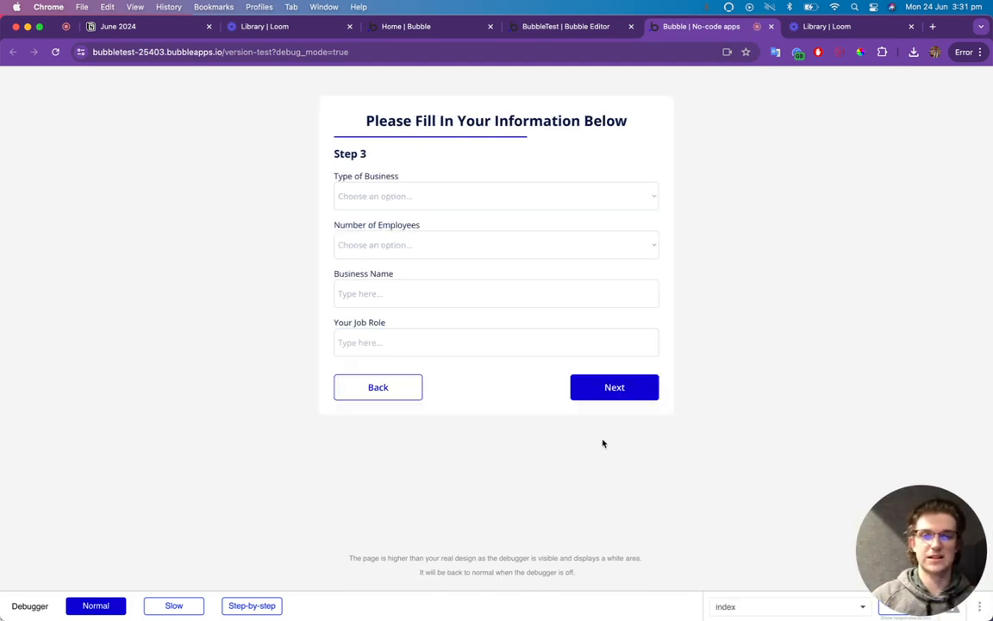
left_click(614, 389)
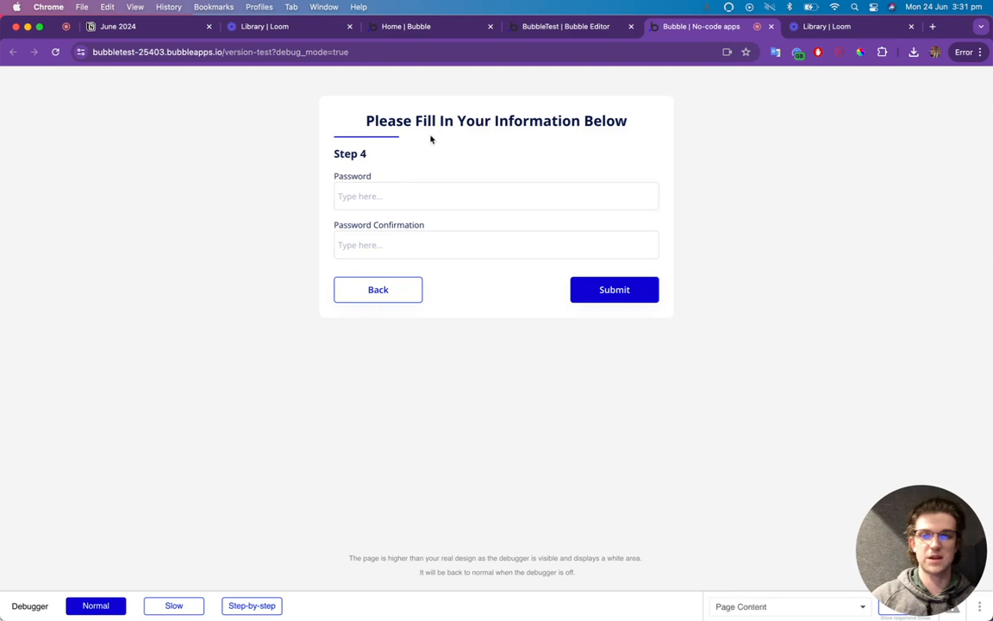
left_click(566, 27)
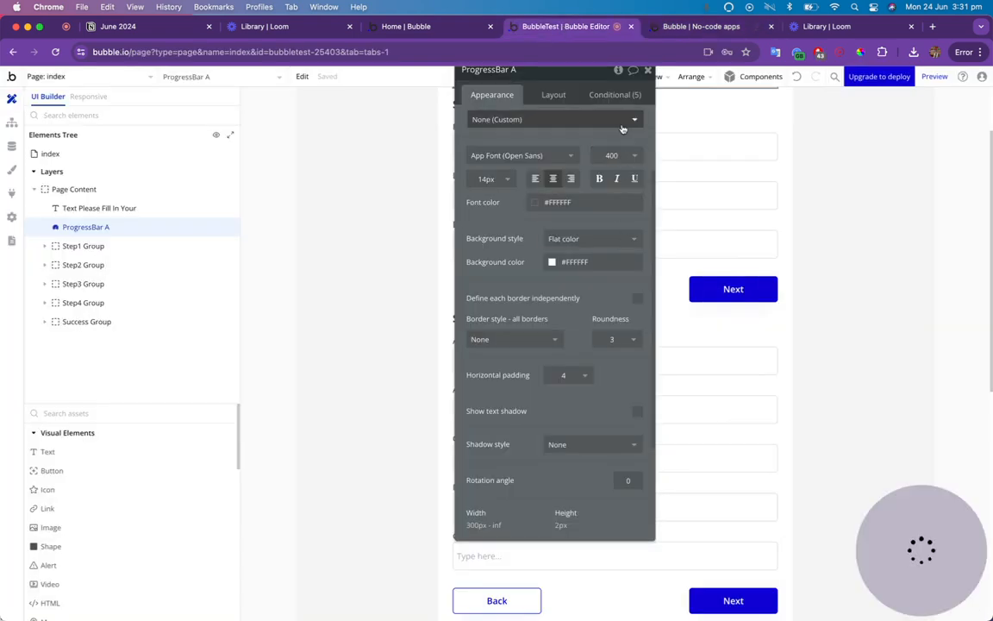
Set the Step 4 condition's percentage to 80 and the Success condition's to 100.
left_click(617, 95)
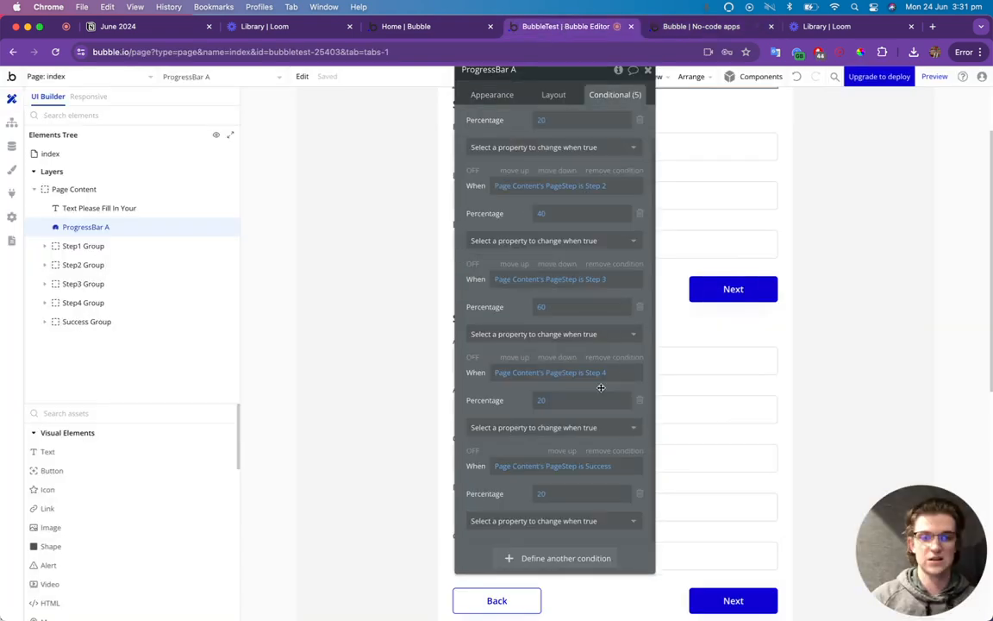
left_click(541, 401)
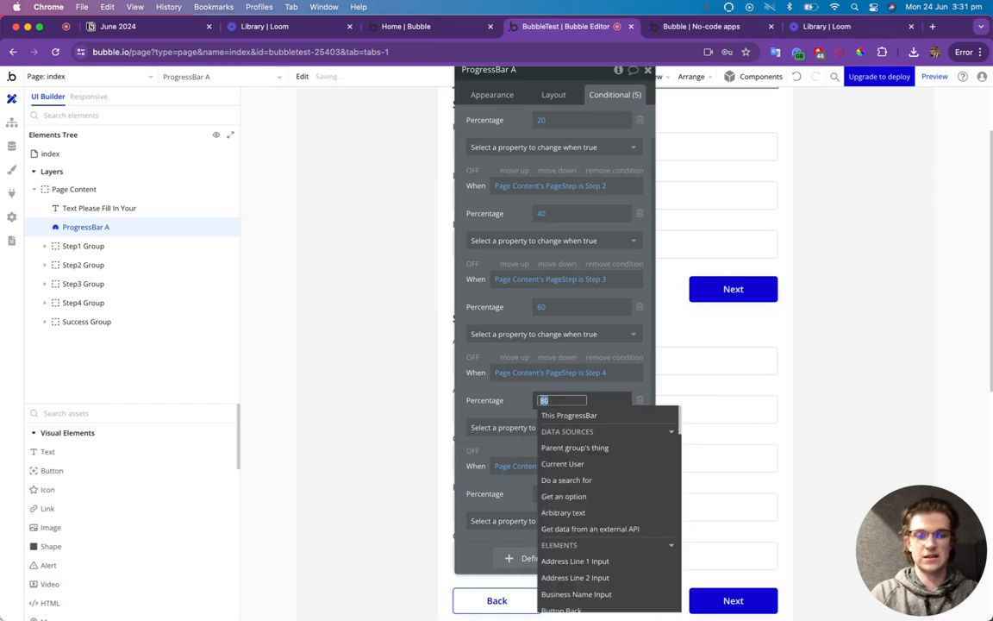
type("80")
left_click(513, 404)
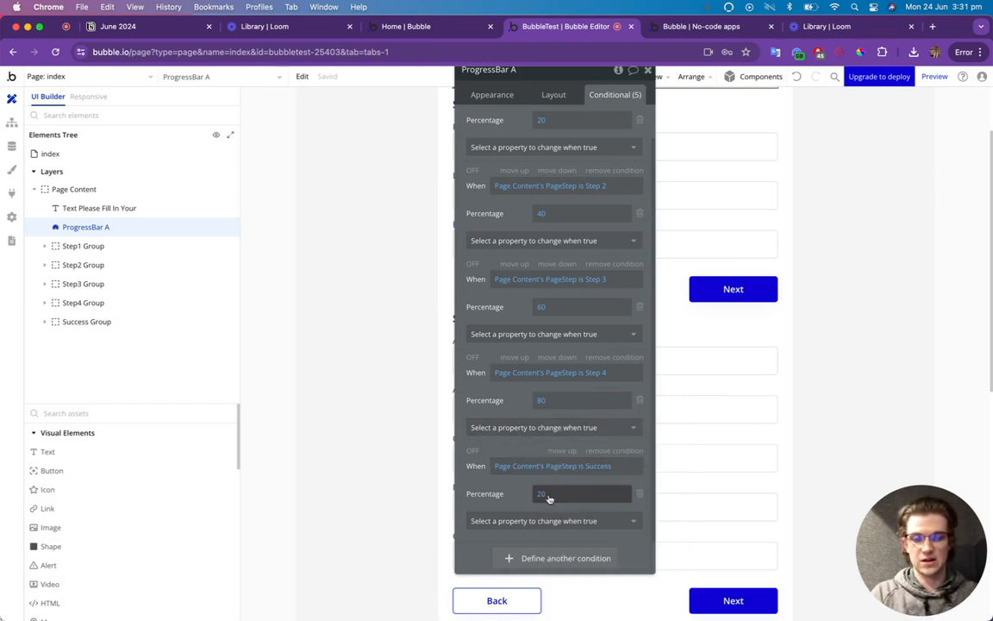
left_click(544, 495)
type("100")
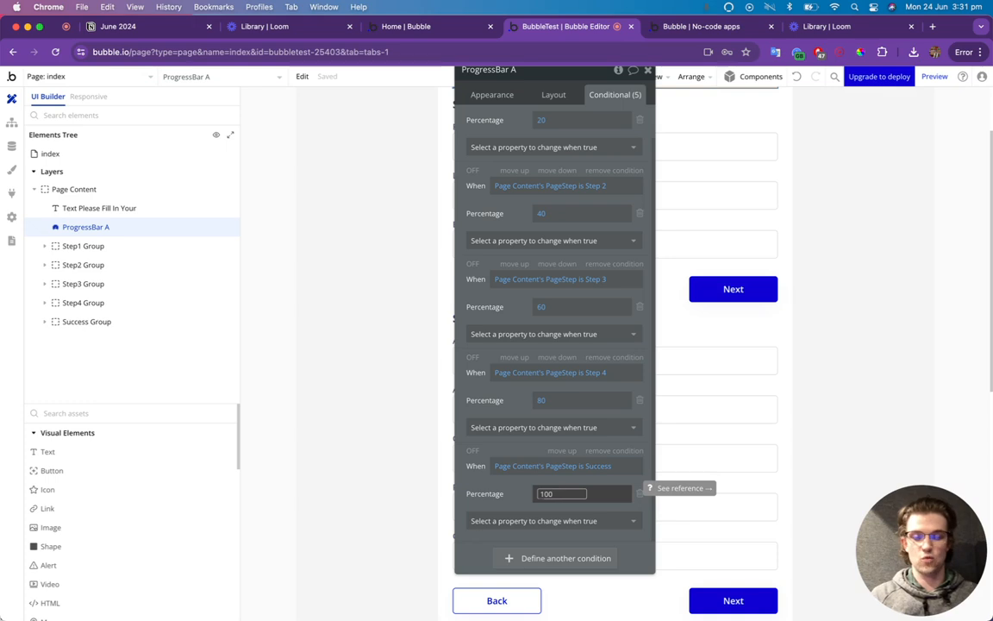
left_click(686, 28)
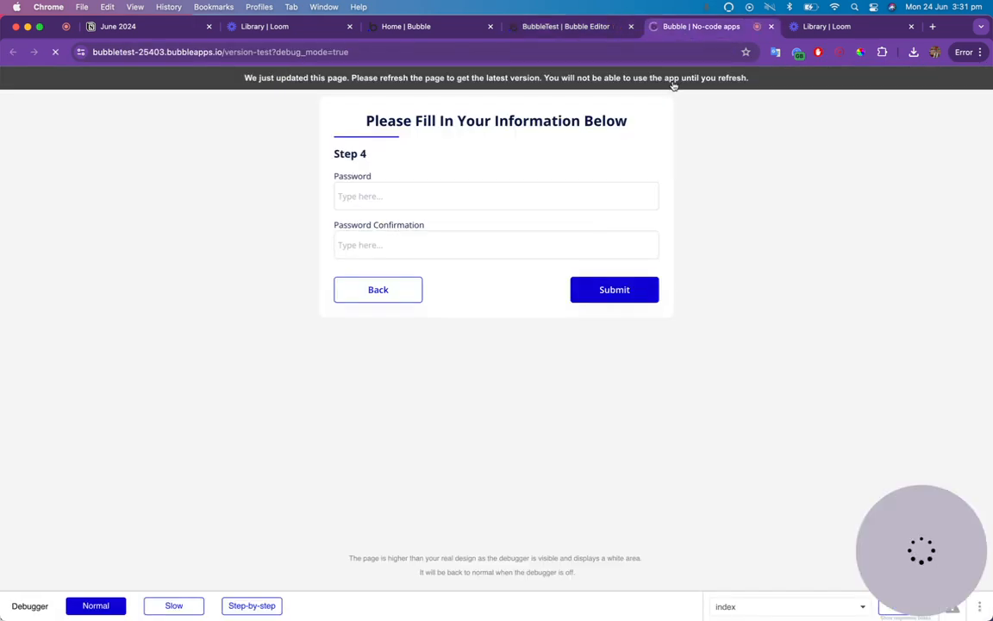
Reload the preview, advance to Step 4, then go Back to Step 1.
key("super+r")
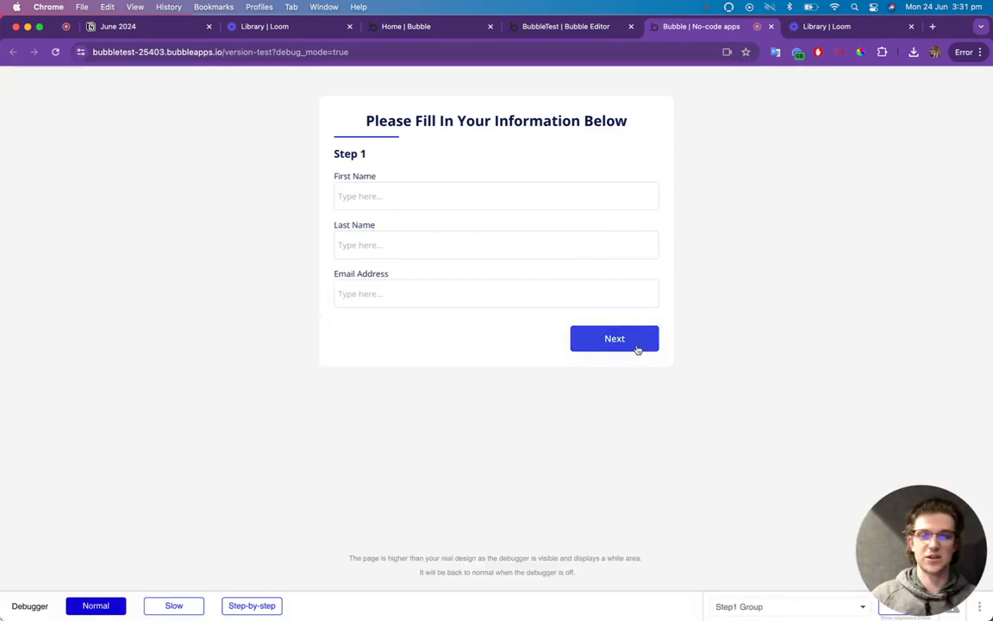
left_click(637, 347)
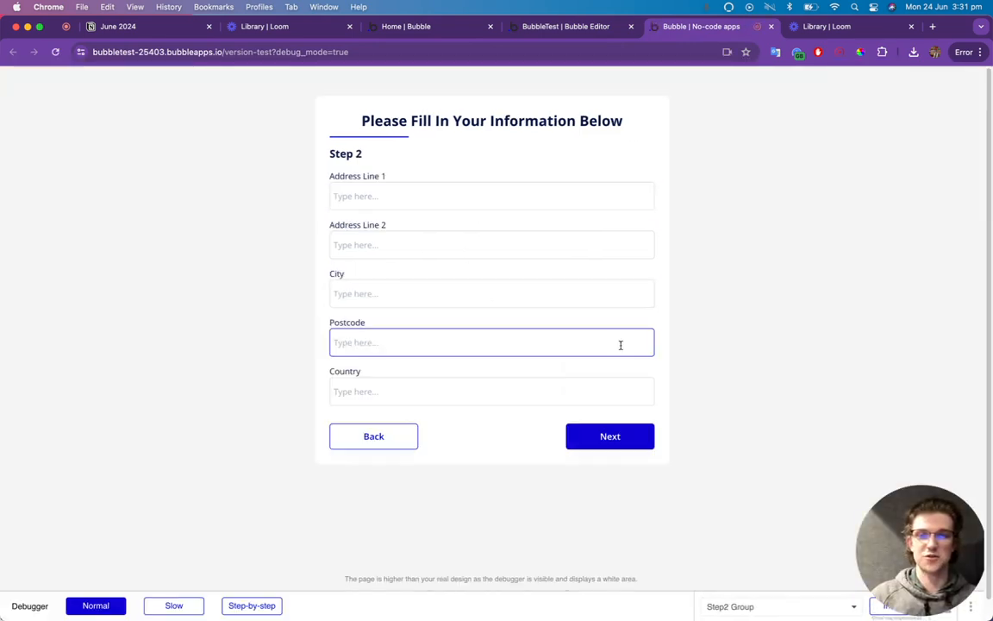
left_click(610, 438)
left_click(619, 388)
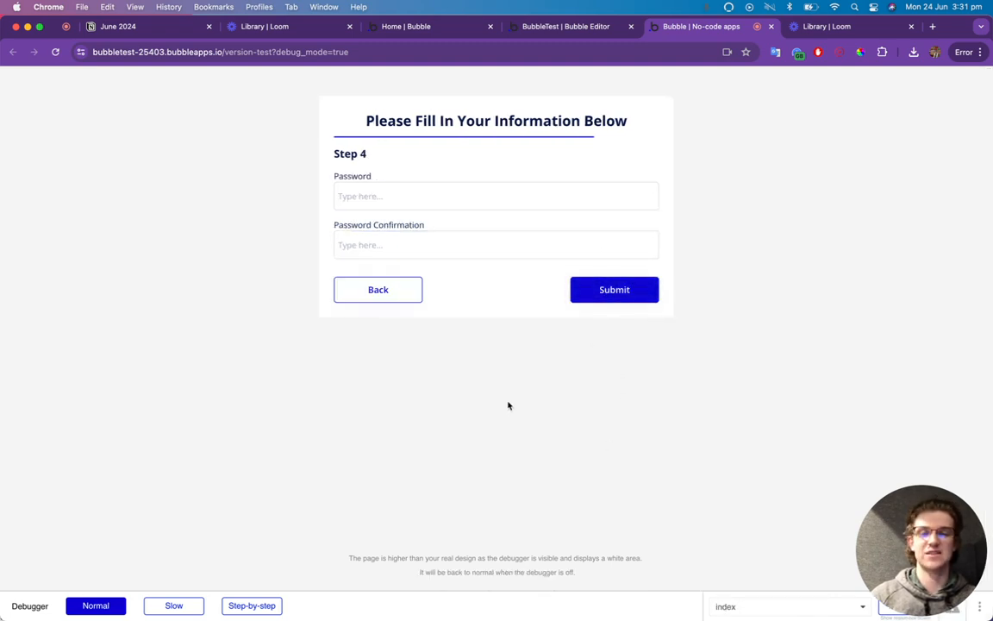
left_click(397, 297)
left_click(386, 389)
left_click(390, 431)
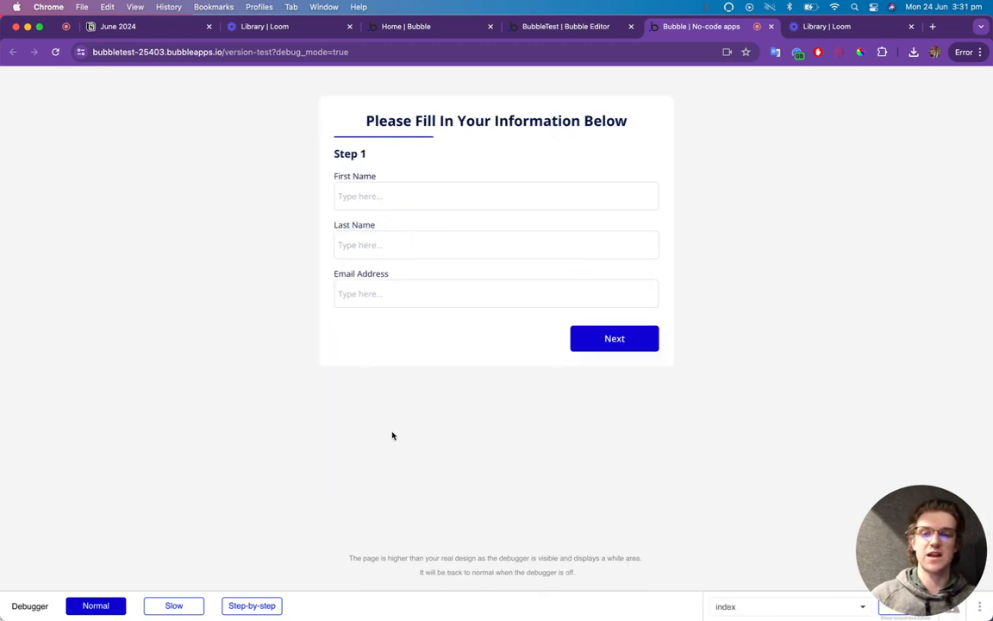
Advance through the form again from Step 1, then go Back to Step 1.
left_click(535, 200)
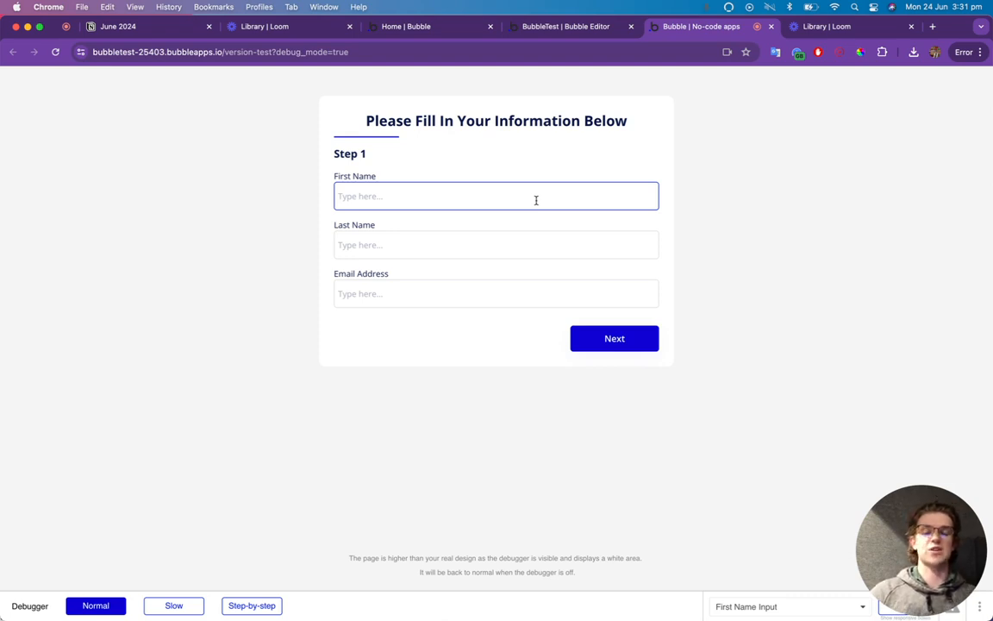
left_click(588, 335)
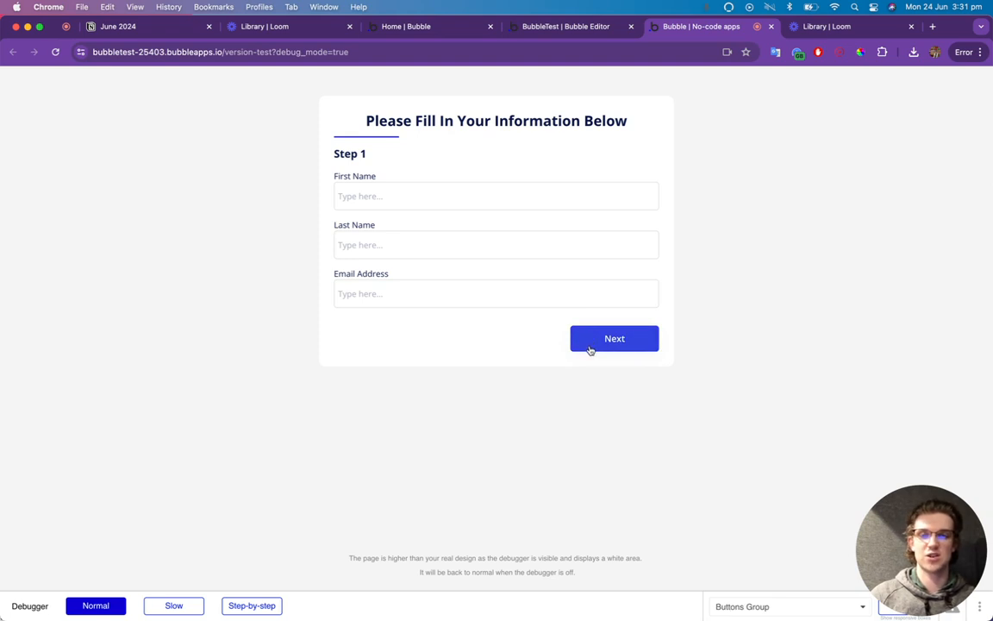
left_click(590, 350)
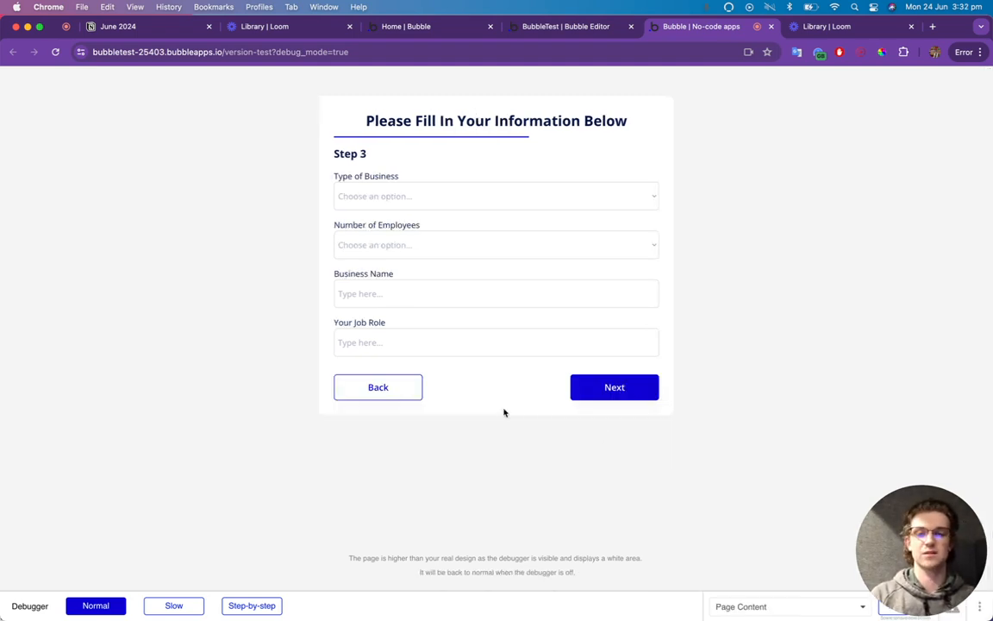
left_click(370, 396)
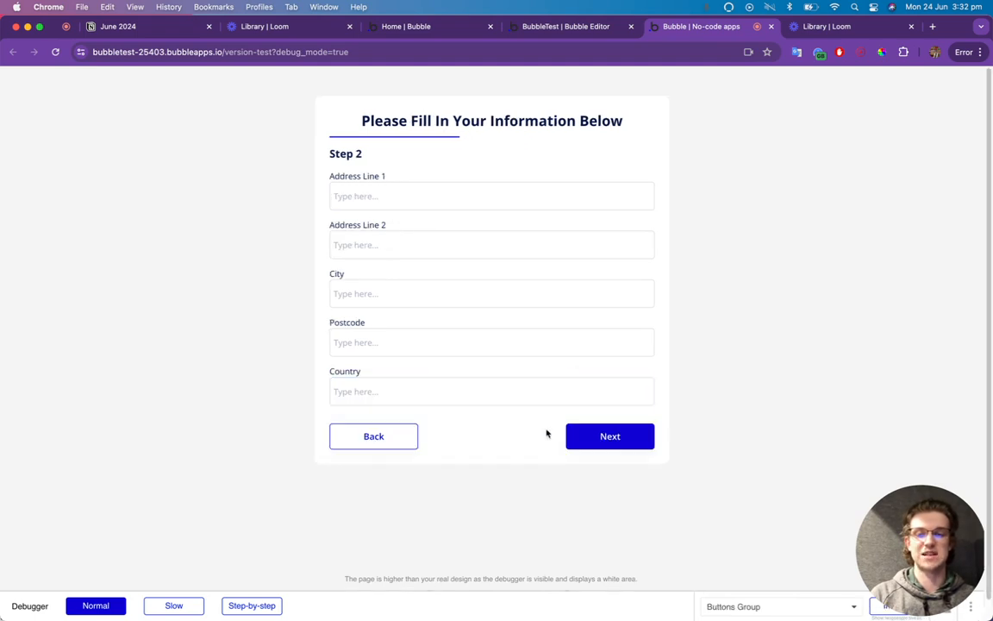
left_click(408, 440)
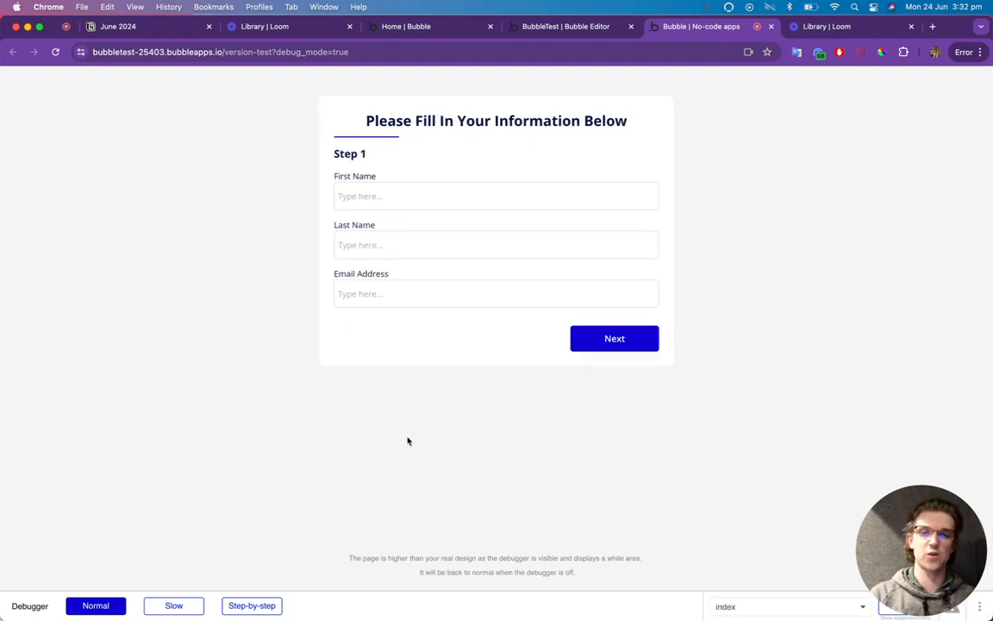